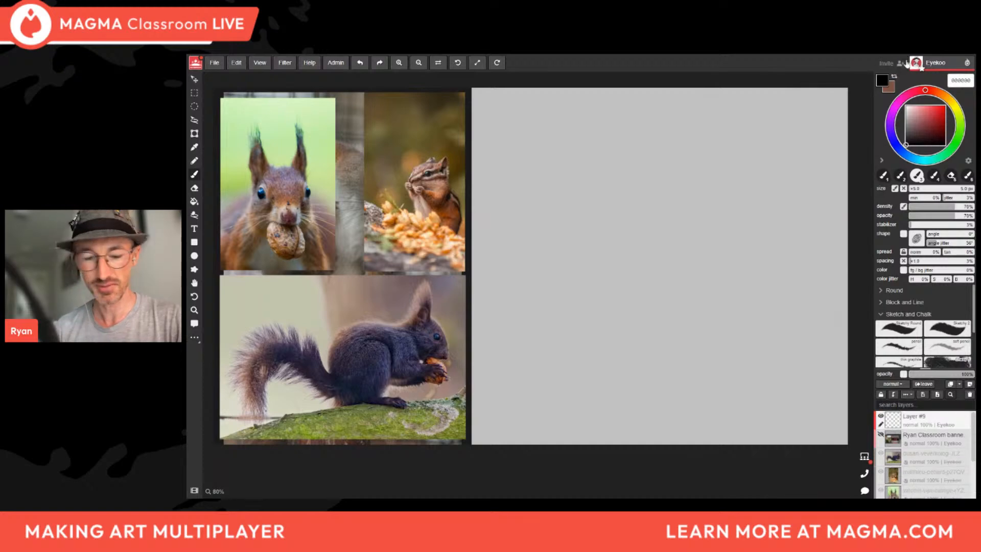
Show the image sequence and make two duplicates of the Animal Study 6 canvas.
click(194, 492)
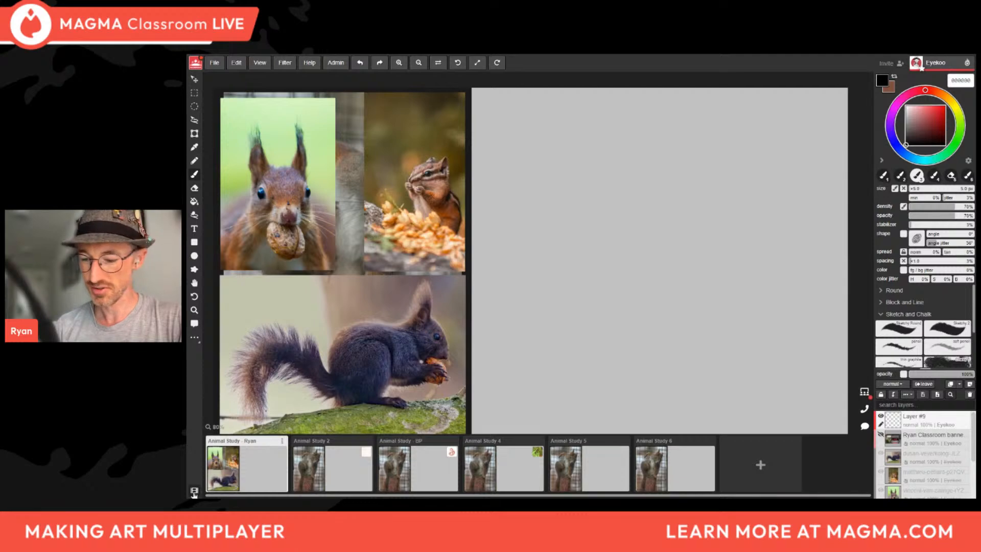
click(710, 441)
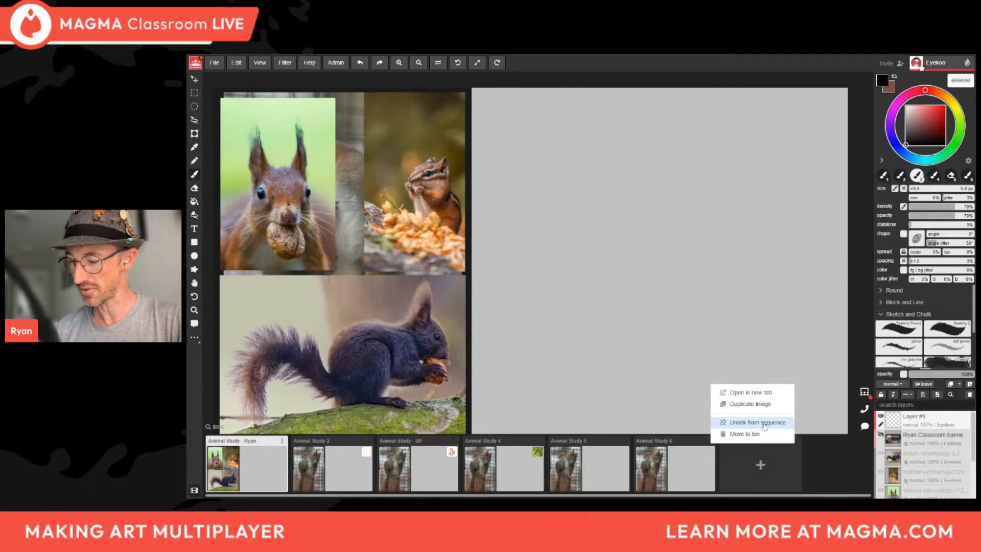
click(751, 404)
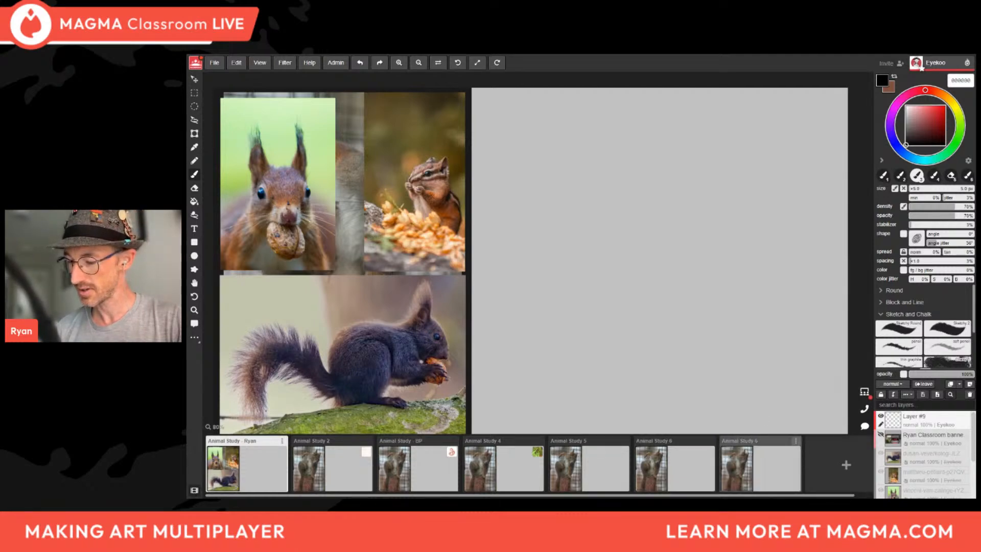
click(796, 440)
click(829, 405)
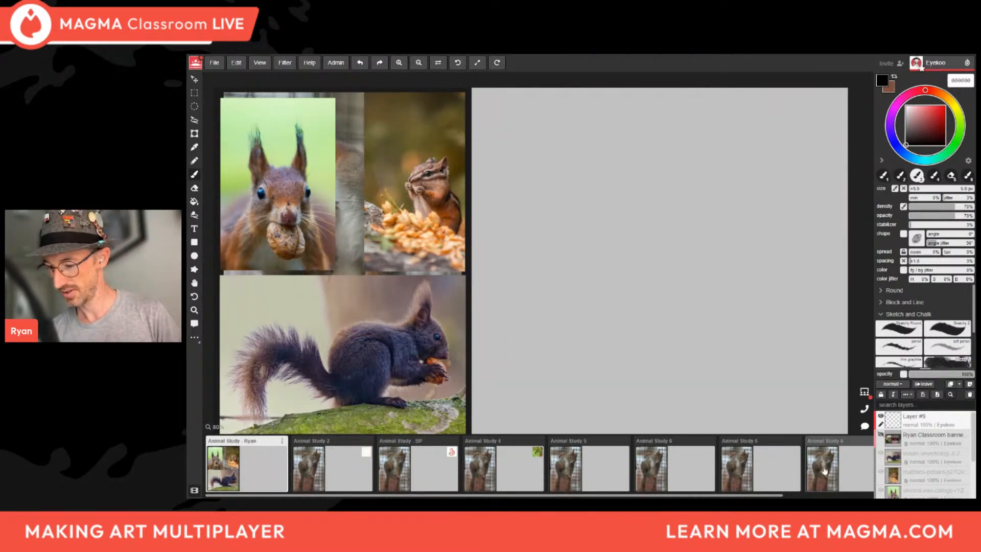
Duplicate the last Animal Study 6 canvas twice more at the end of the sequence.
scroll(803, 466, right, 3)
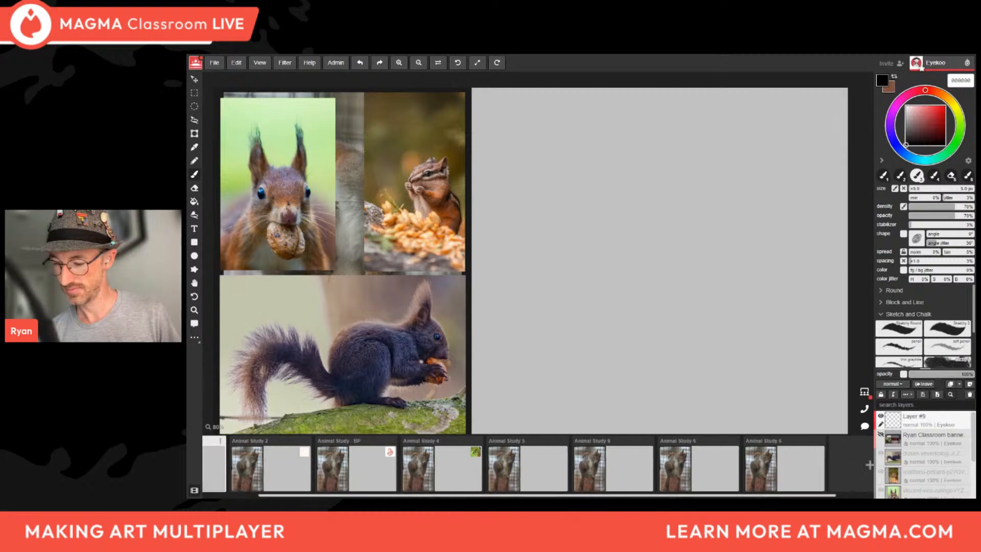
right_click(793, 439)
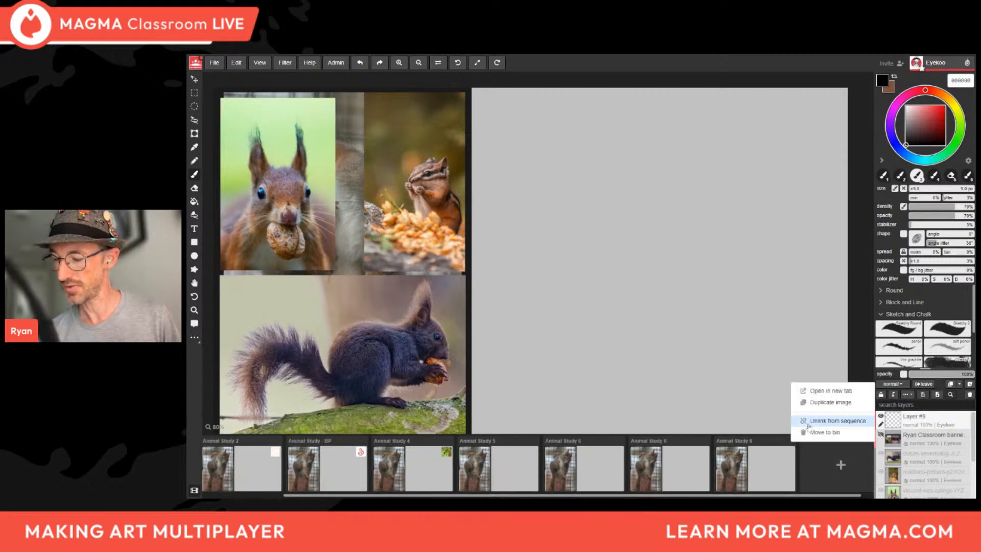
click(820, 407)
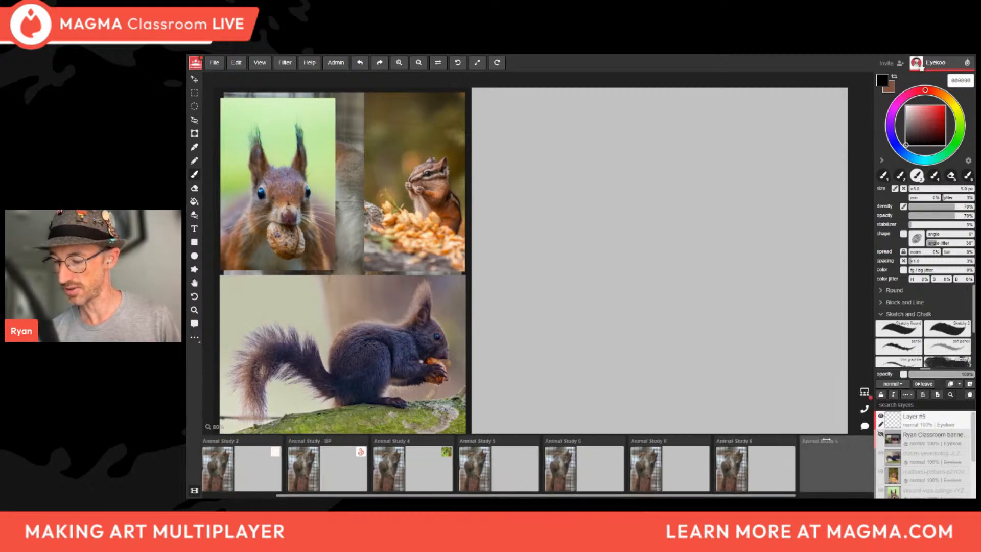
right_click(794, 494)
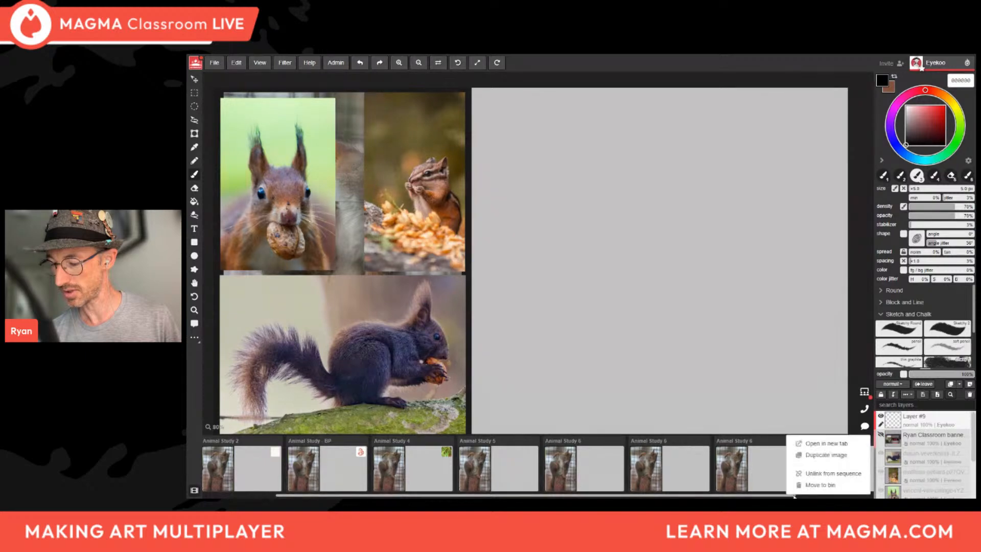
click(778, 497)
drag(787, 495, 849, 496)
right_click(794, 468)
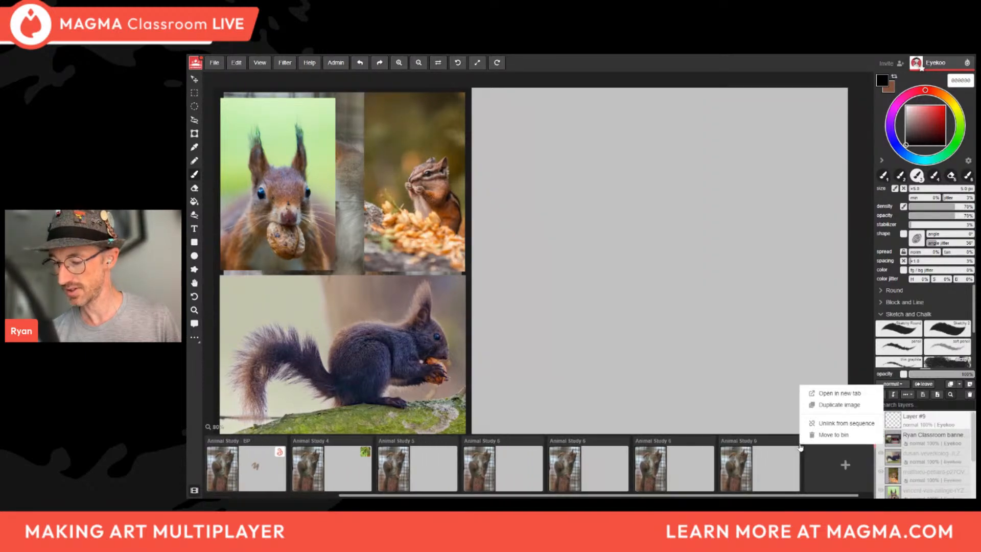
click(820, 407)
drag(782, 495, 662, 494)
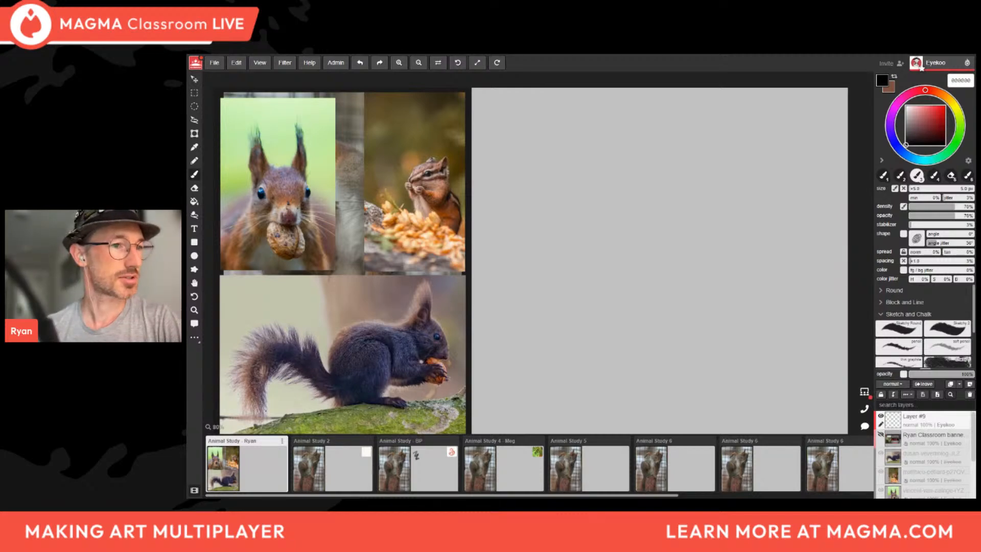
Copy the invite link for the Magma Classroom artspace and return to the drawing.
click(195, 62)
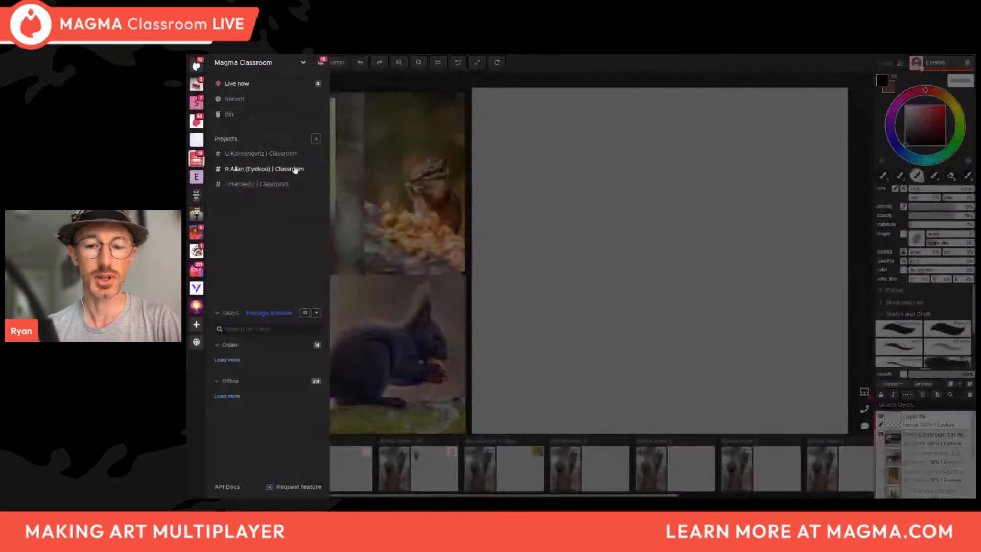
click(310, 313)
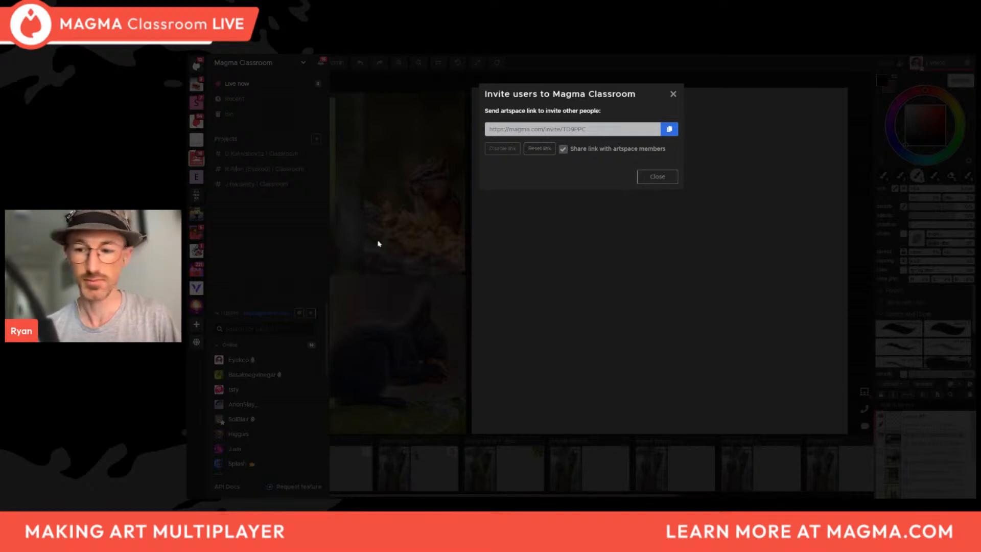
click(670, 129)
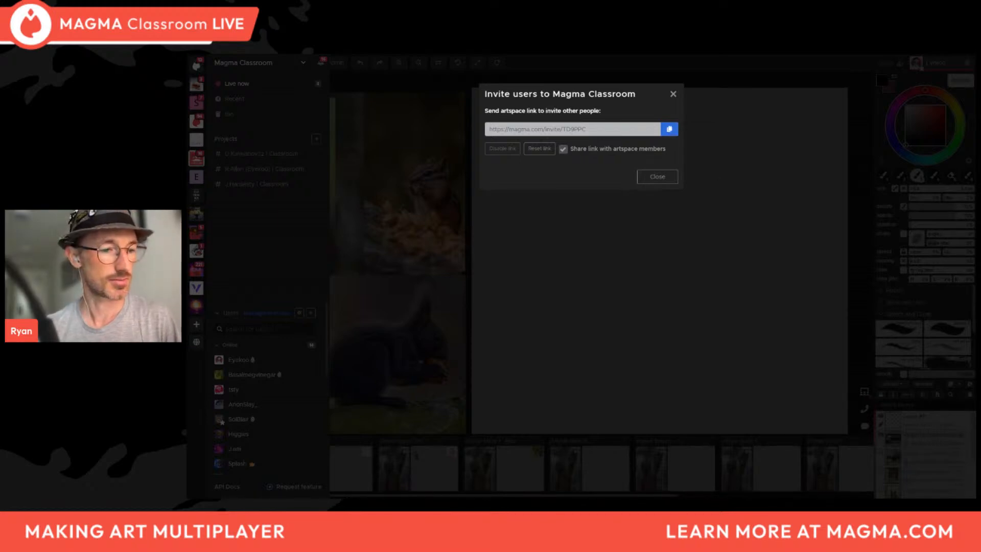
click(657, 176)
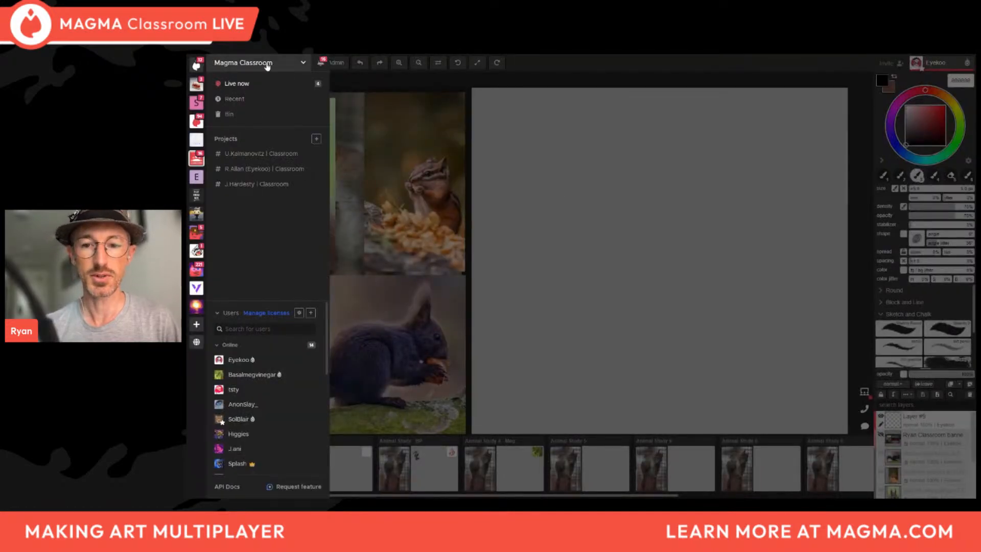
click(488, 152)
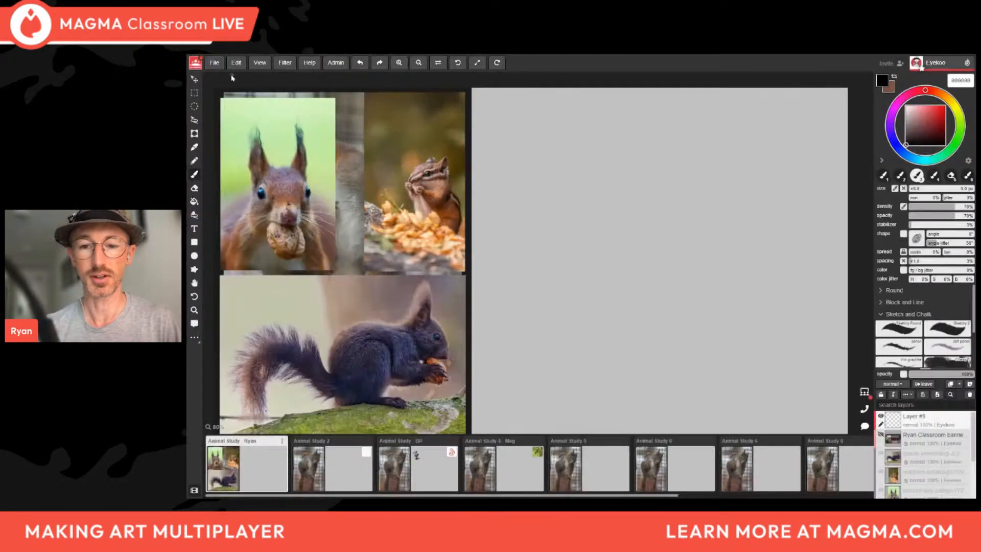
Copy the share link of the current drawing for inviting other artists.
click(883, 65)
click(667, 134)
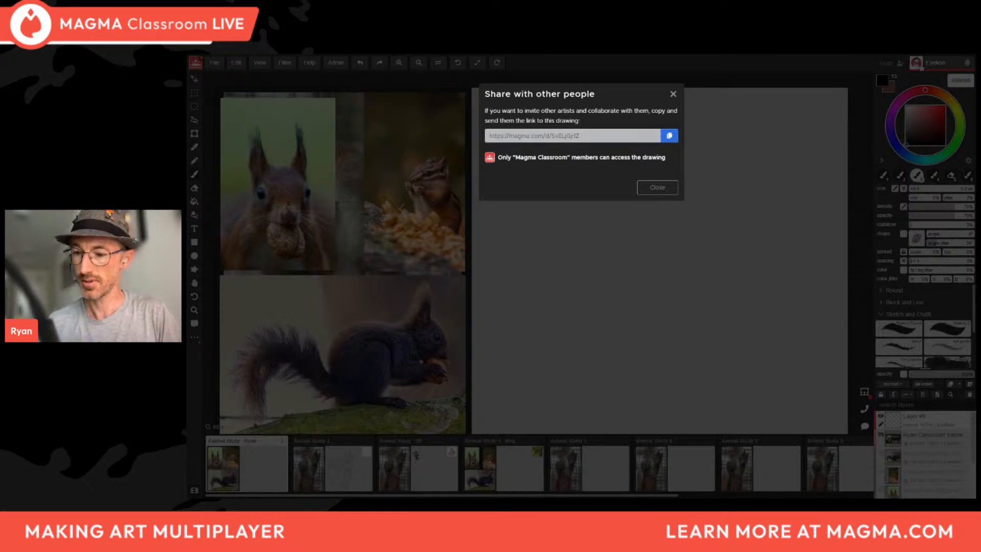
click(665, 190)
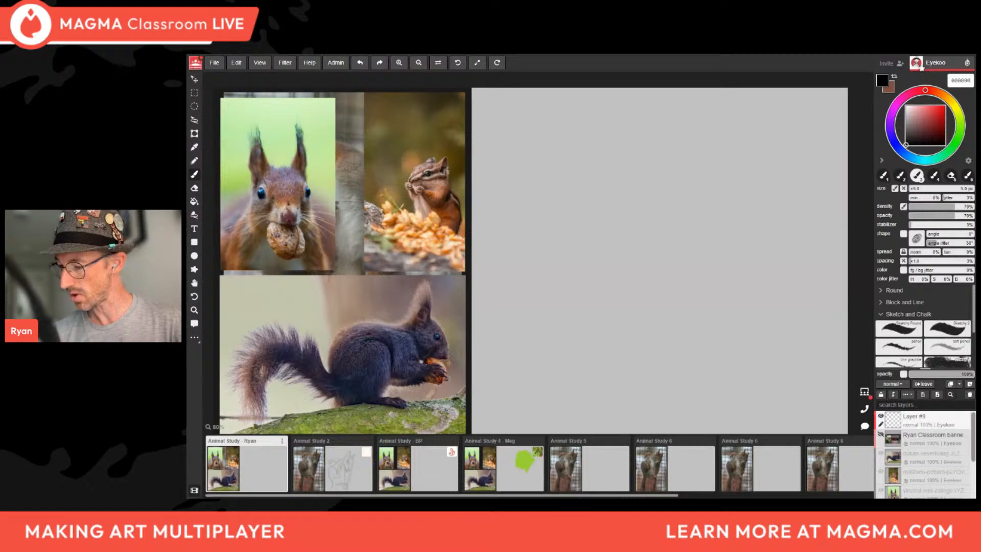
Hide the image sequence strip beneath the reference canvas.
scroll(974, 476, down, 3)
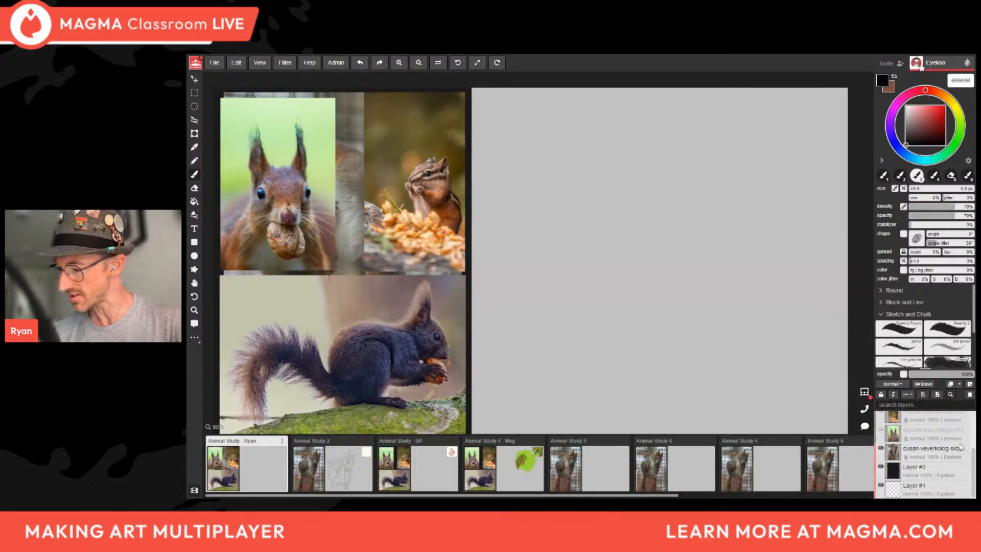
mouse_move(958, 458)
mouse_down()
mouse_move(949, 395)
mouse_move(945, 415)
mouse_move(962, 449)
mouse_up()
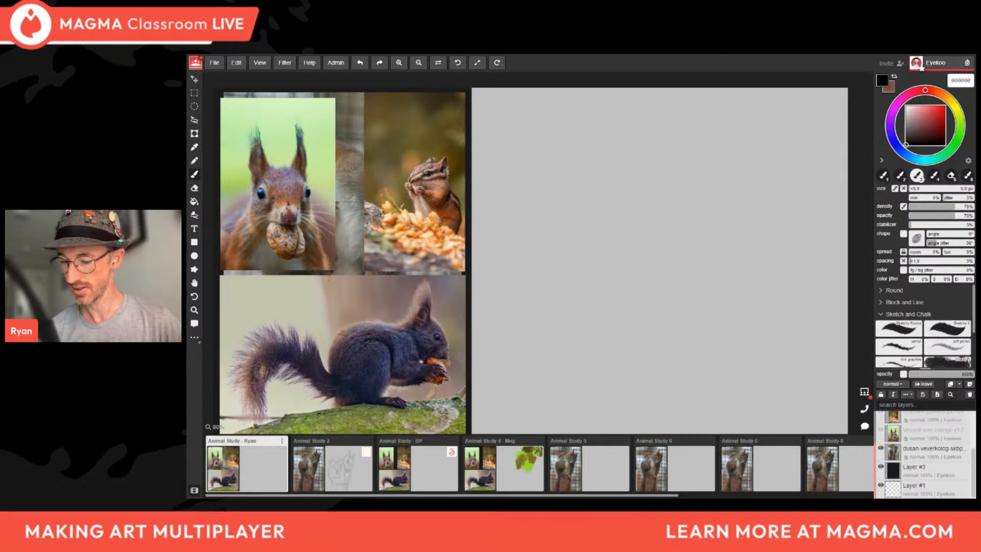
click(194, 490)
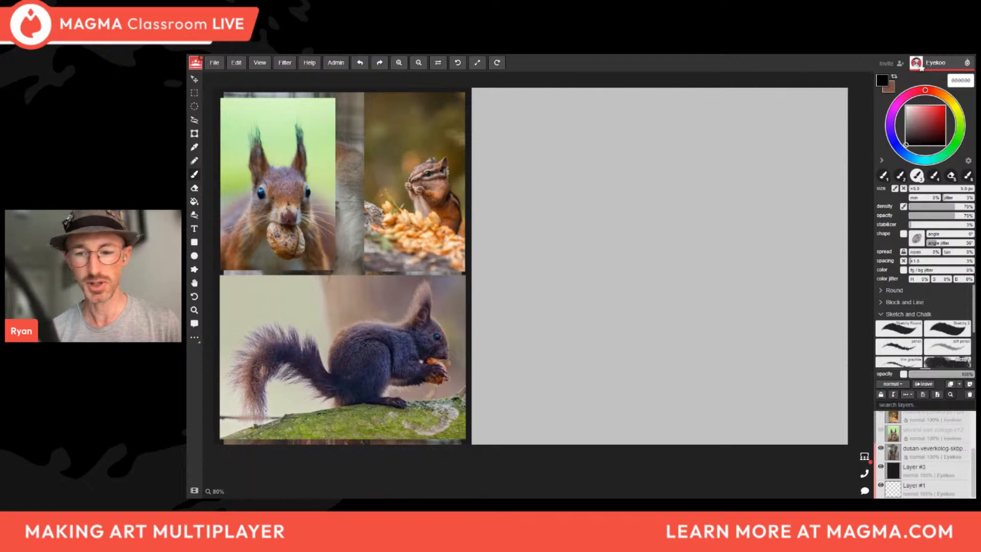
scroll(510, 210, up, 5)
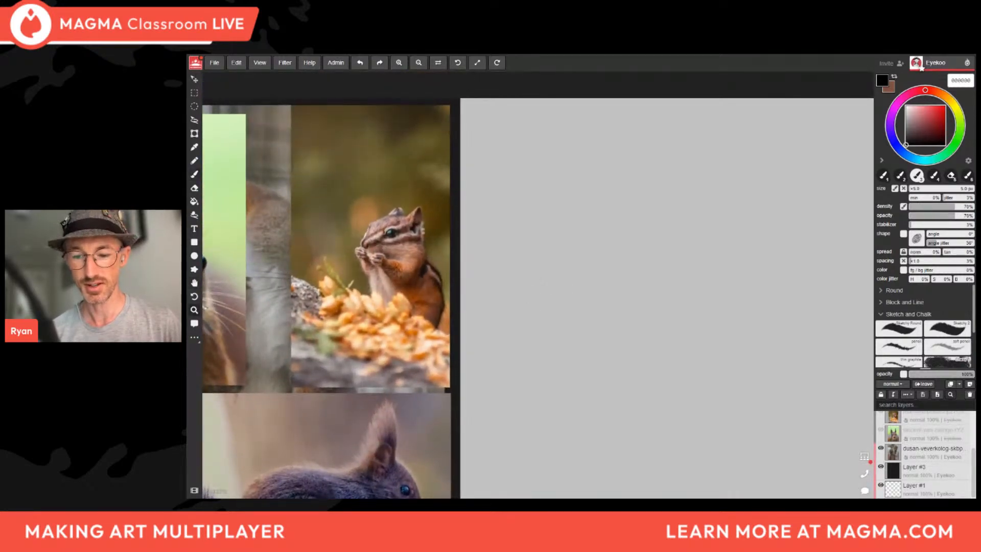
scroll(547, 294, up, 2)
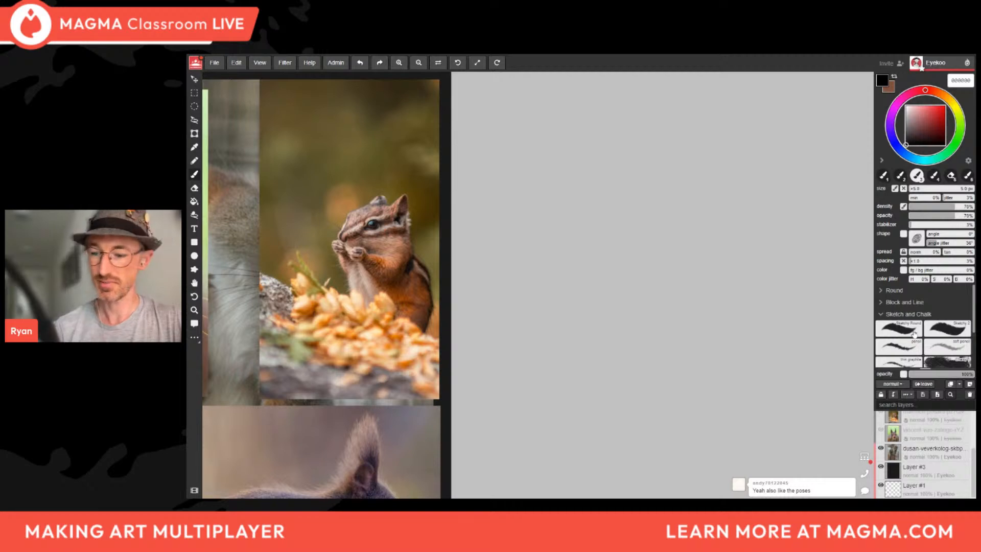
Scribble several test pencil strokes on the blank grey area beside the chipmunk photo and undo them all.
drag(575, 335, 695, 295)
drag(608, 352, 741, 253)
drag(700, 315, 603, 390)
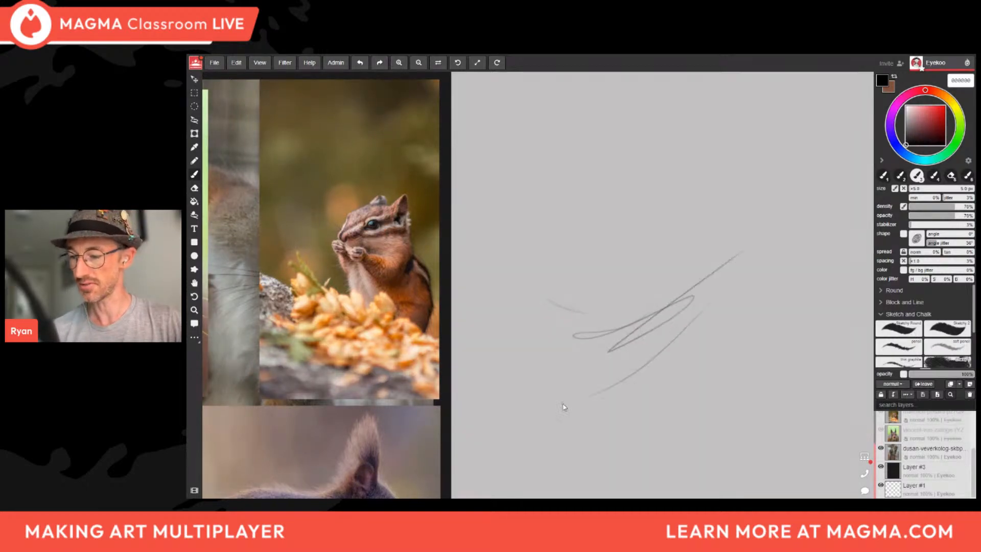
drag(547, 404, 751, 307)
drag(544, 370, 654, 386)
drag(785, 297, 531, 411)
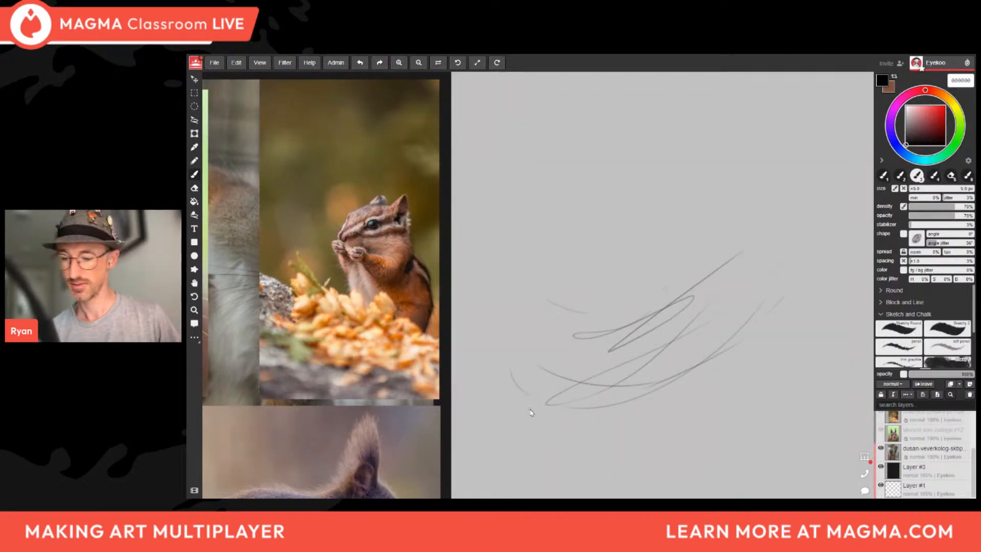
key(ctrl+z)
key(ctrl+z)
key(ctrl+z)
key(ctrl+z)
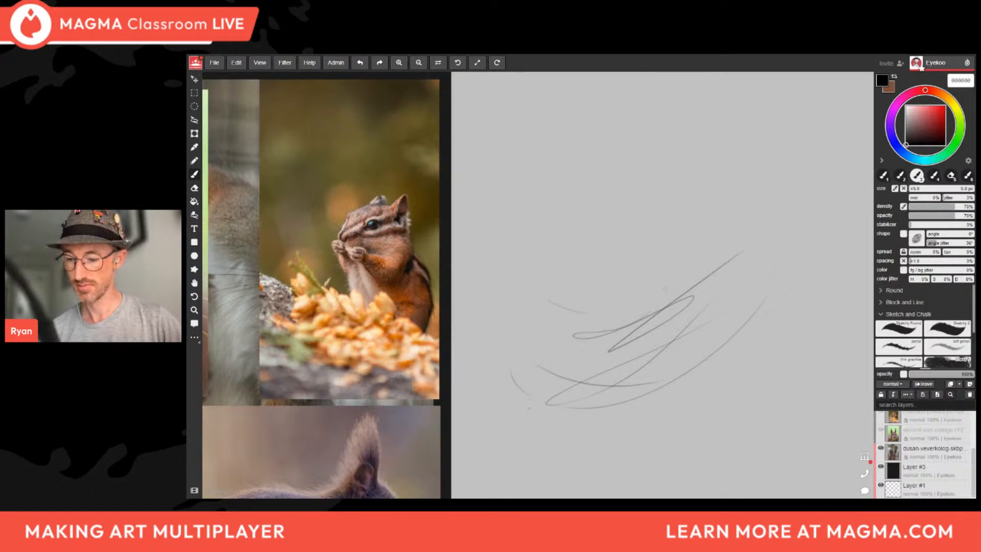
key(ctrl+z)
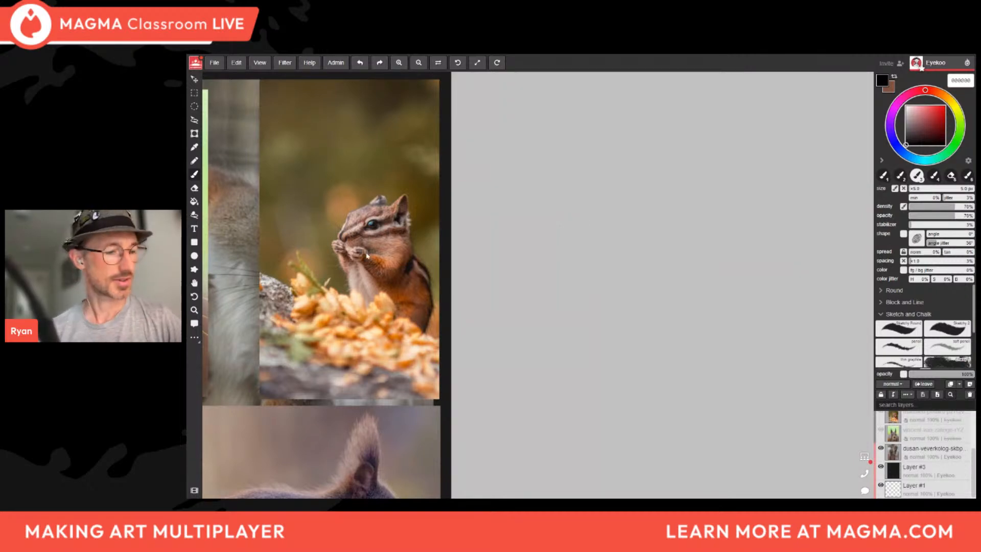
Preview the canvas in grayscale and restore the color view.
key(ctrl+shift+g)
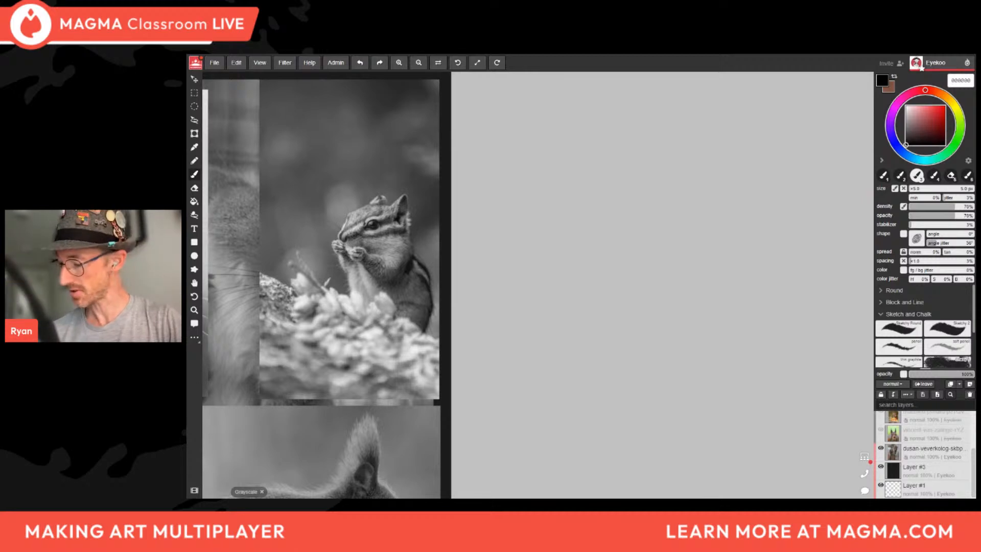
drag(974, 472, 973, 437)
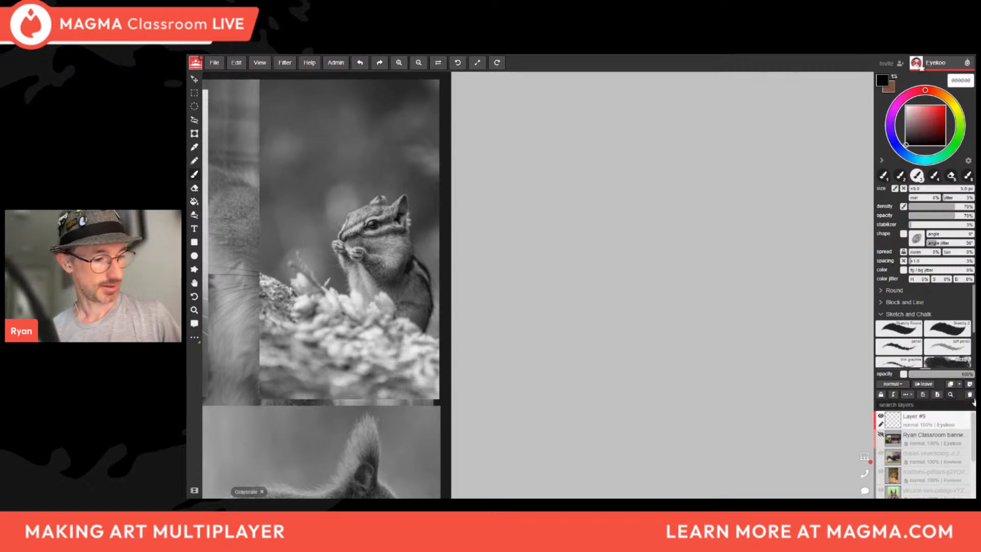
key(shift+g)
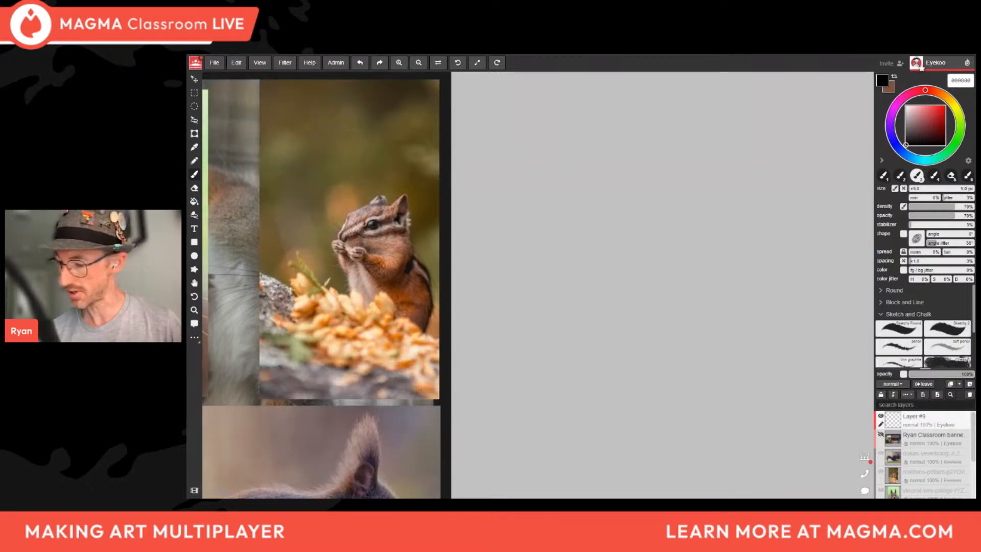
Fill Layer #9 with black and set its blend mode to color.
key(g)
click(579, 312)
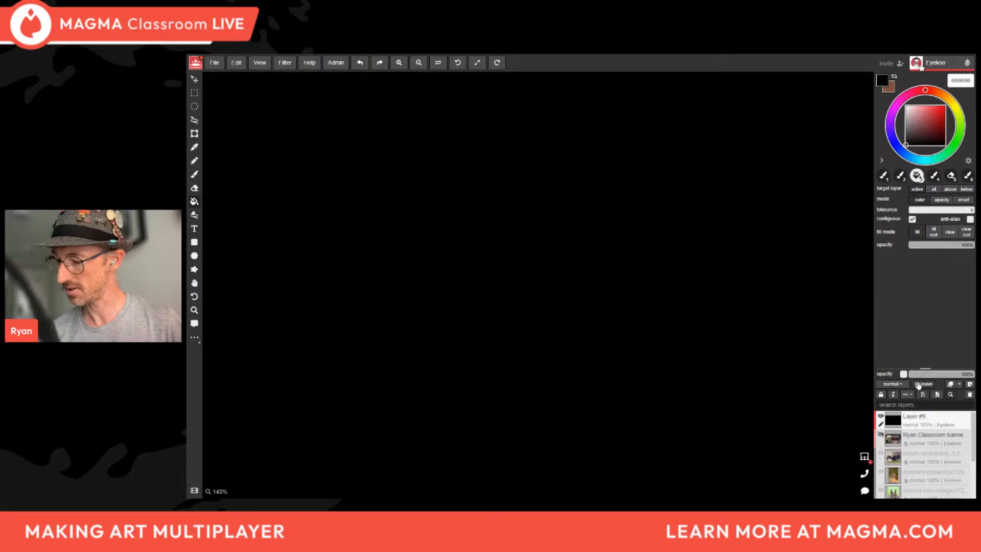
click(901, 385)
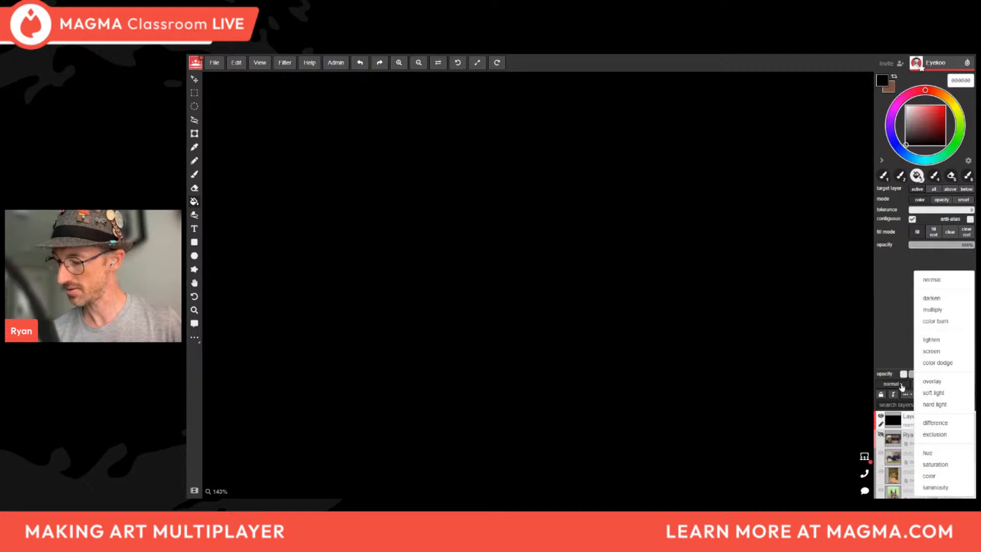
click(947, 476)
Add a new layer above the black color-mode layer, pick a bright red, and activate the brush.
click(970, 384)
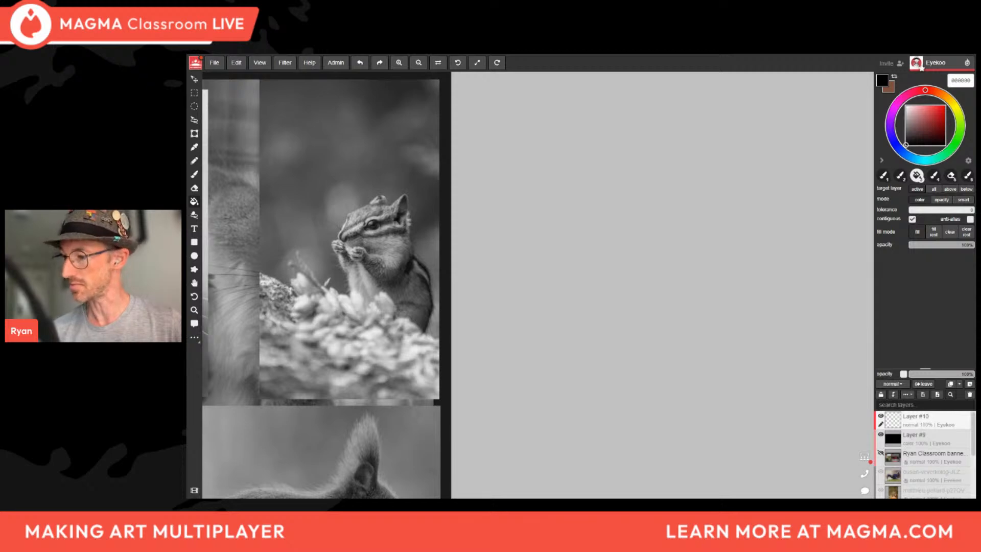
click(936, 106)
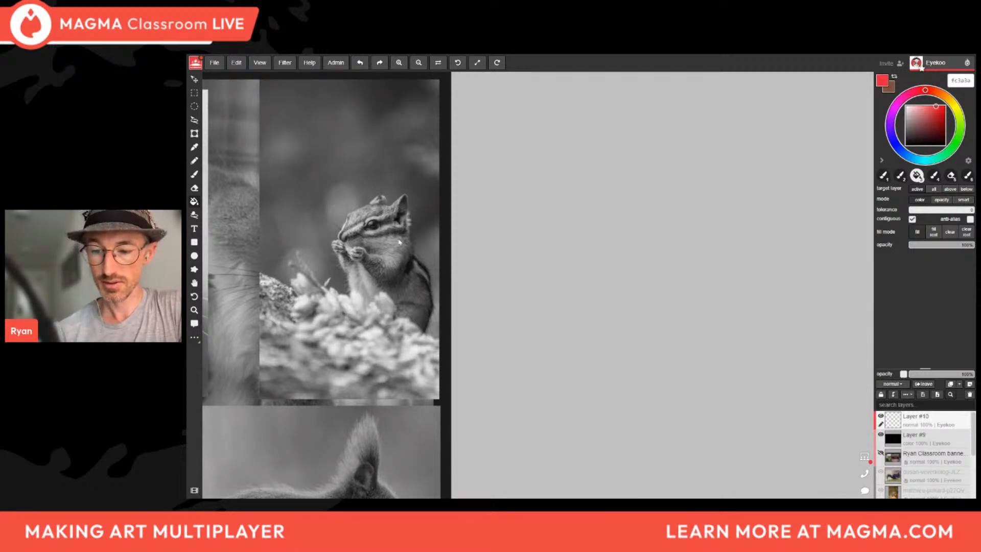
click(350, 237)
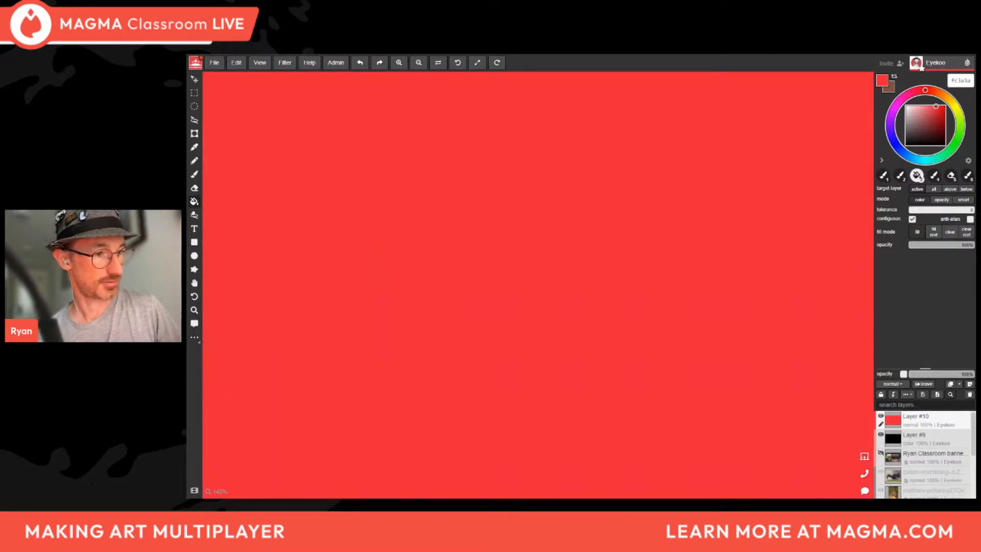
key(ctrl+z)
key(b)
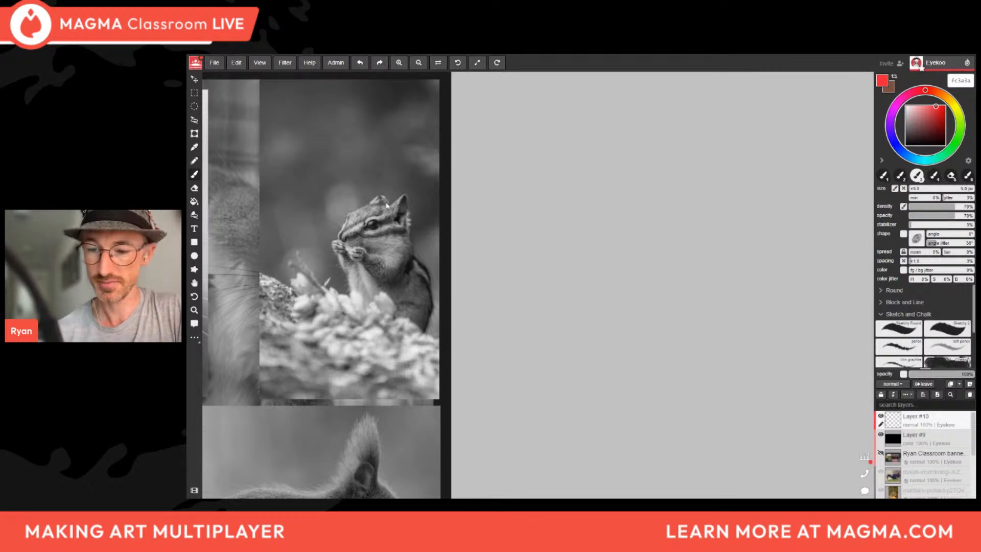
Trace the chipmunk's basic shapes in red over the grayscale photo: head oval, eye line, ears, cheek and rounded body.
mouse_move(392, 208)
mouse_down()
mouse_move(407, 221)
mouse_move(379, 204)
mouse_move(338, 238)
mouse_move(382, 223)
mouse_up()
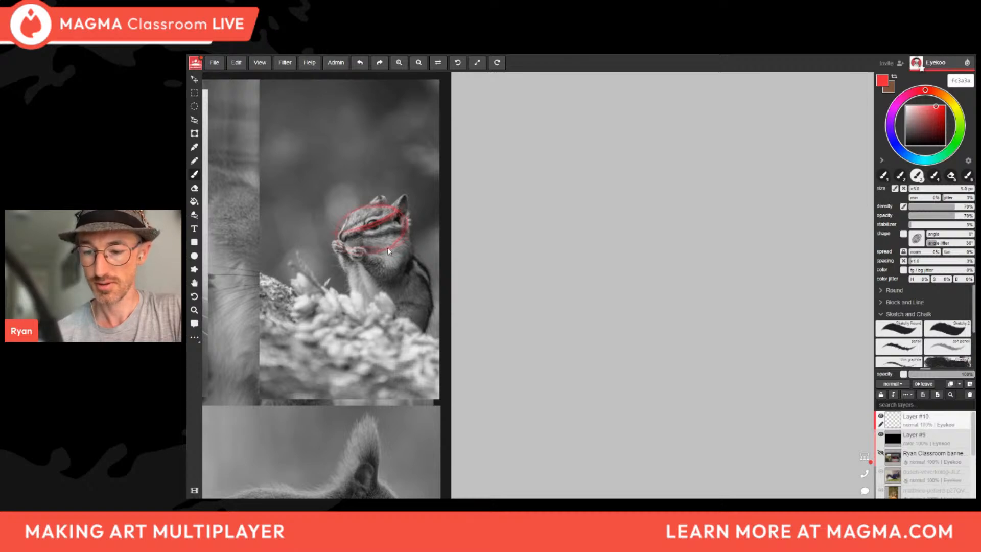
mouse_move(389, 247)
mouse_down()
mouse_move(408, 225)
mouse_move(403, 195)
mouse_move(407, 210)
mouse_up()
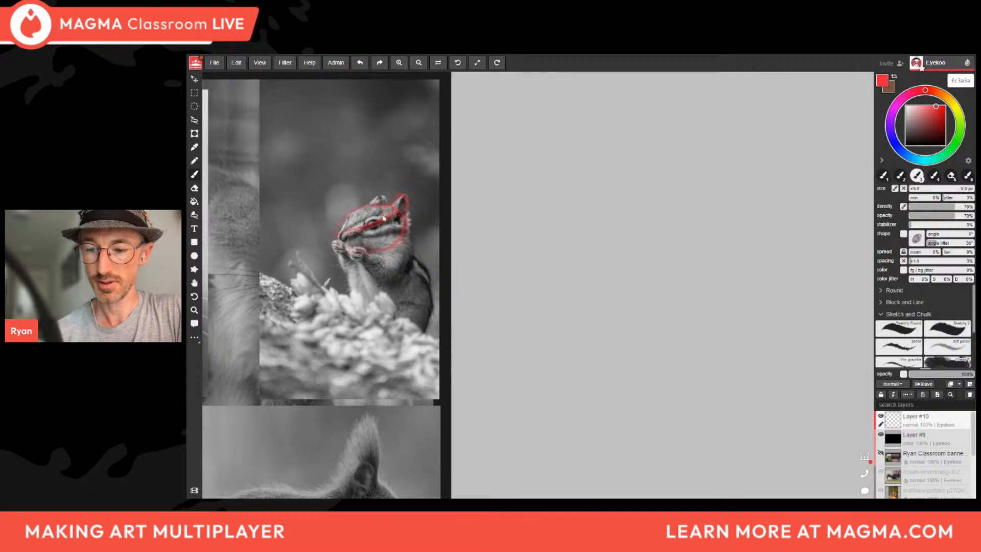
drag(371, 204, 386, 196)
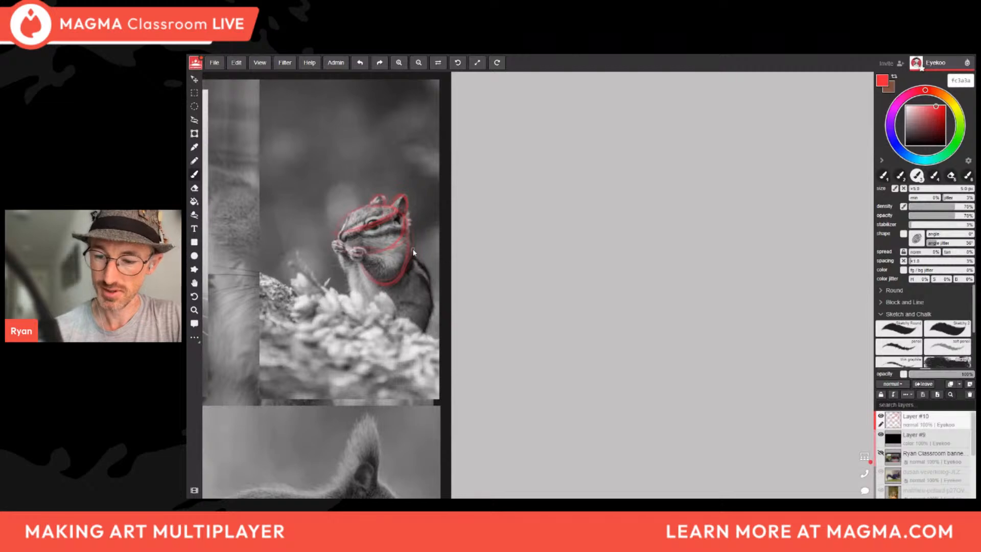
mouse_move(351, 288)
mouse_down()
mouse_move(348, 301)
mouse_move(427, 279)
mouse_up()
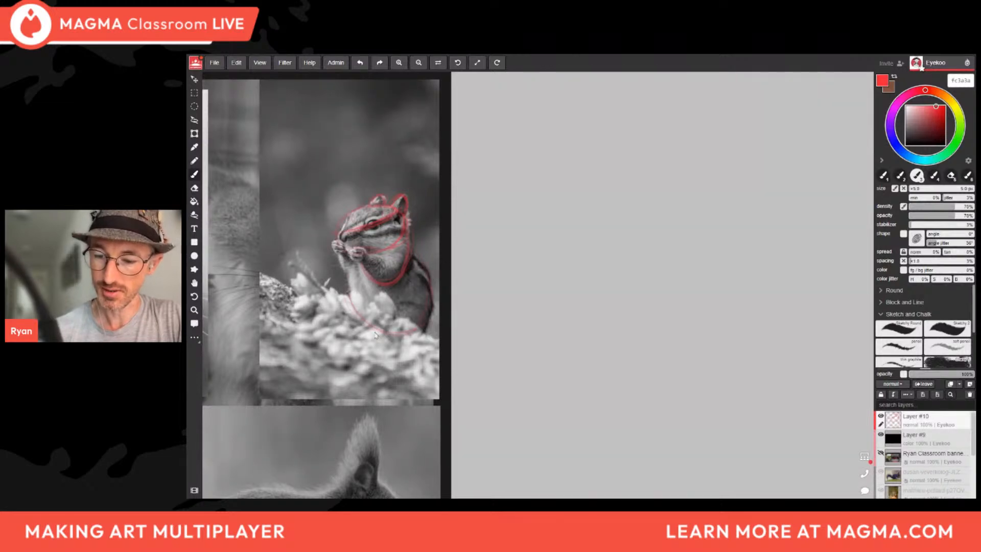
mouse_move(369, 305)
mouse_down()
mouse_move(400, 317)
mouse_move(438, 355)
mouse_up()
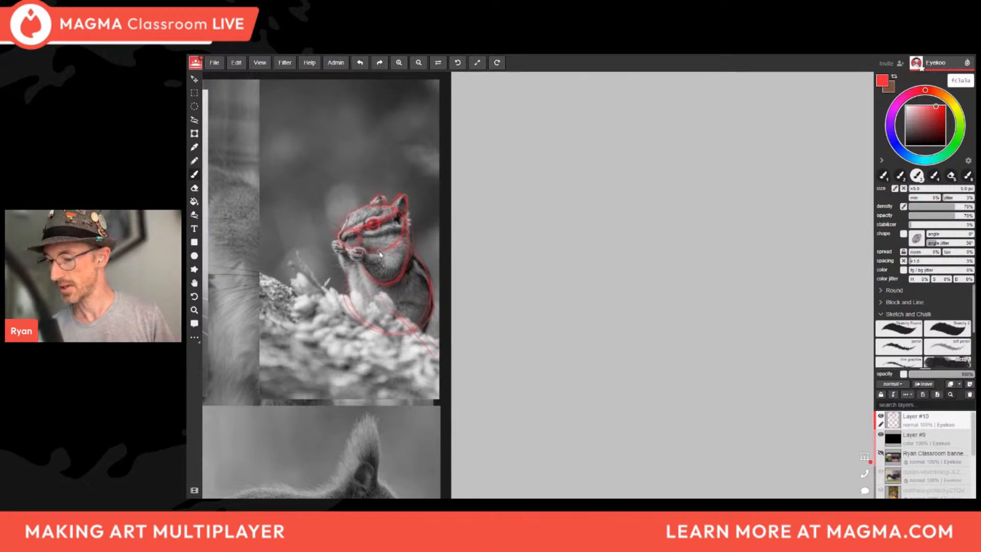
Set the red tracing layer's opacity to 45% and hide it along with the black color-mode layer.
key(6)
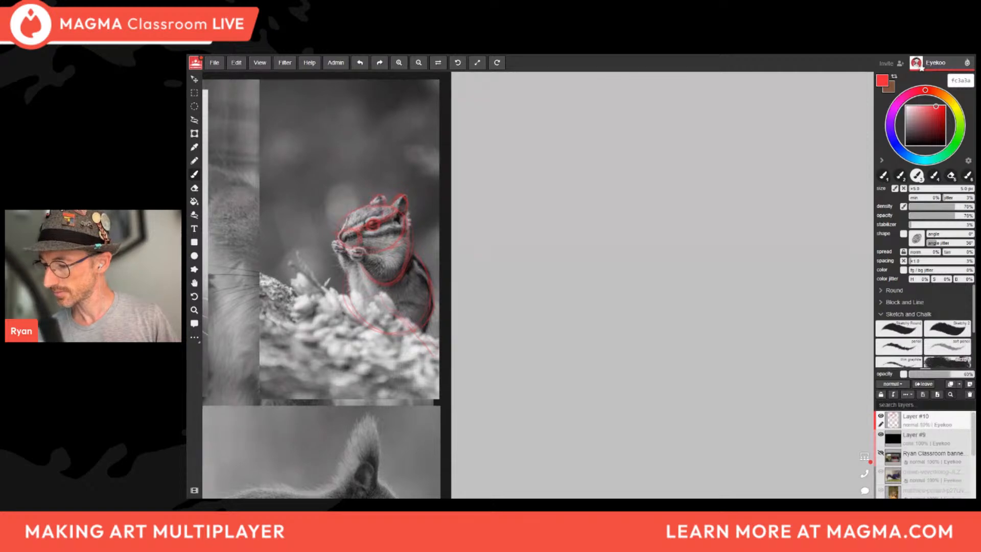
key(4)
drag(939, 375, 939, 375)
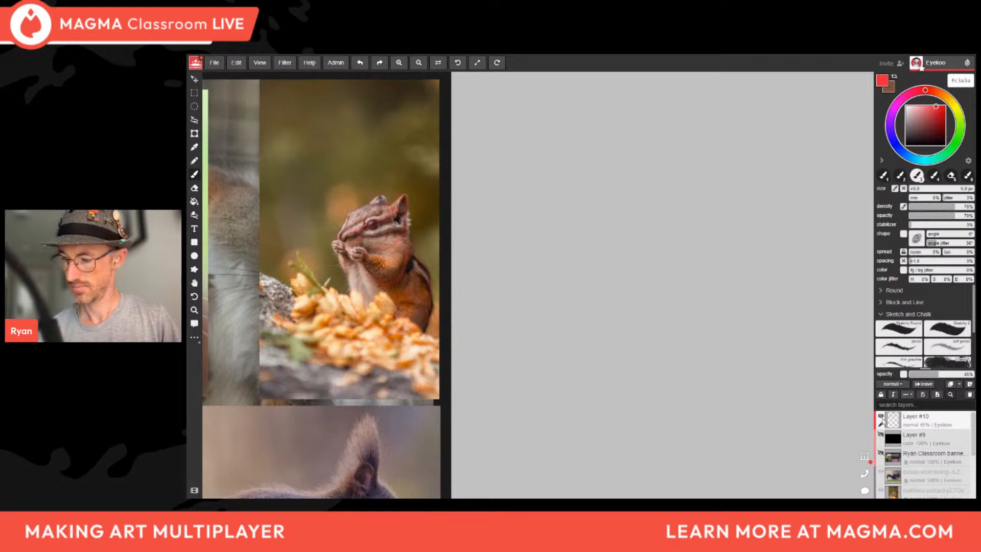
click(880, 416)
click(881, 417)
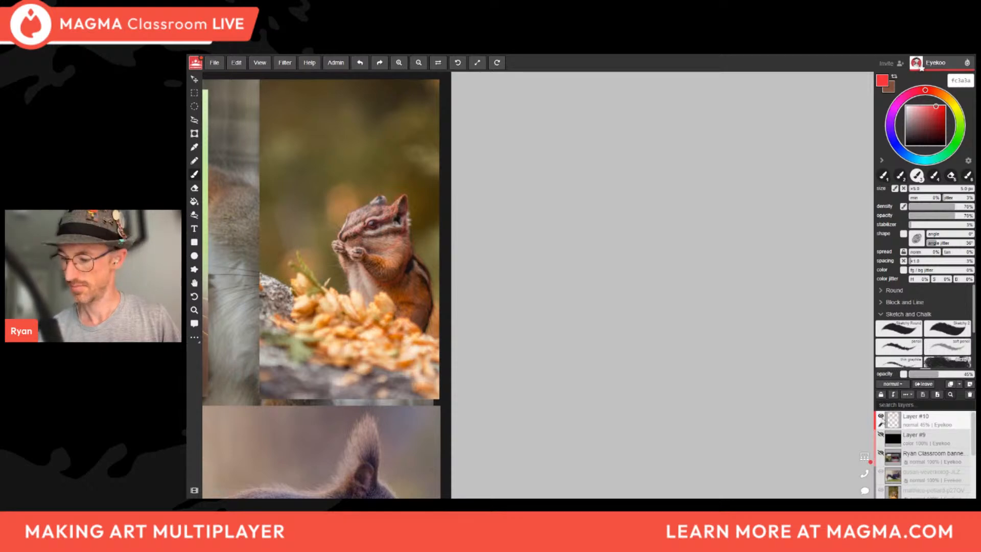
click(880, 416)
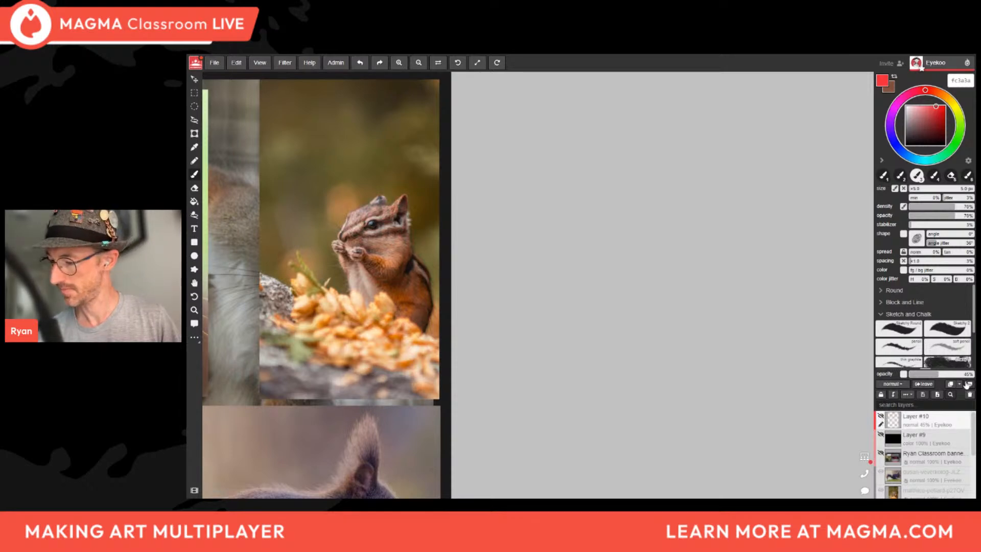
On a new layer, sketch the chipmunk's head oval with a slanted eye line in near-black on the blank grey canvas.
click(906, 145)
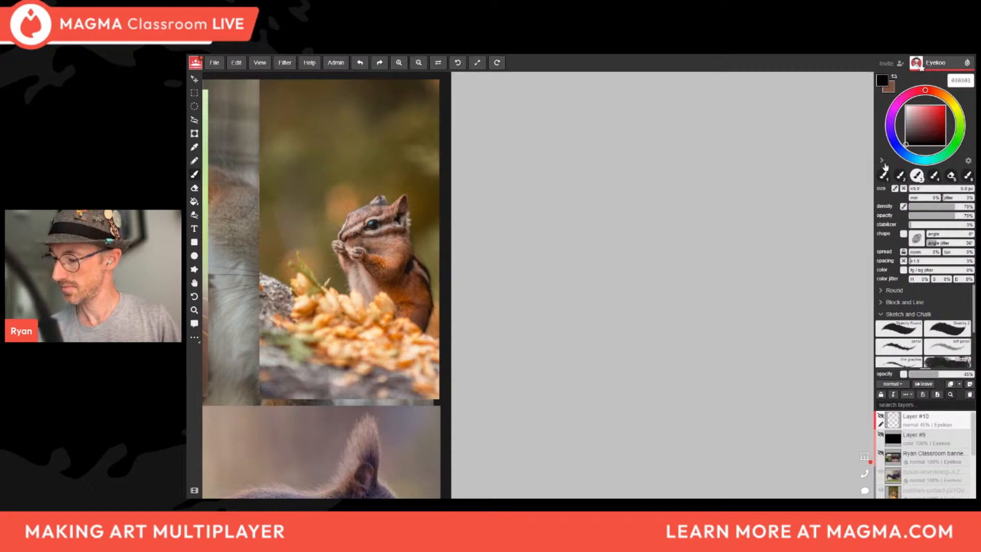
click(971, 385)
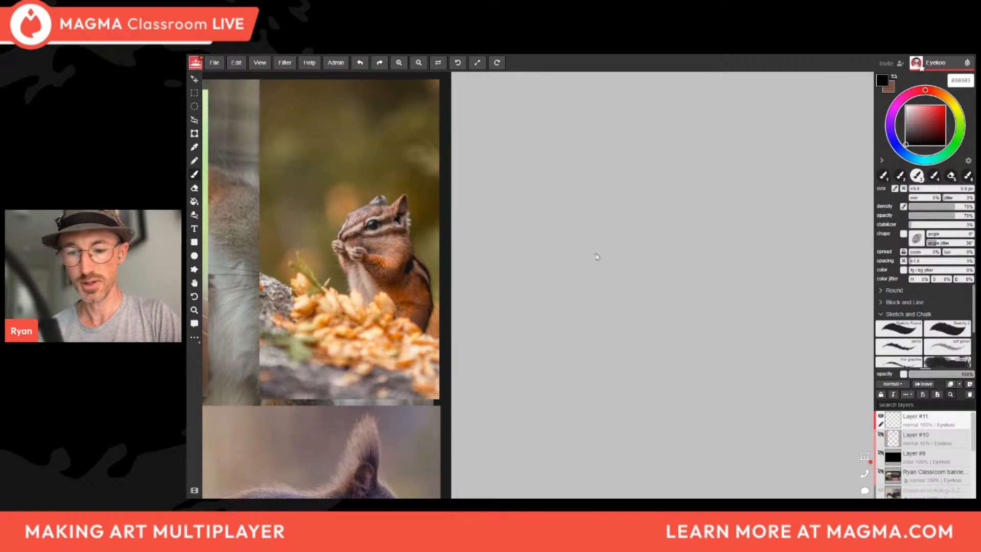
mouse_move(593, 255)
mouse_down()
mouse_move(609, 237)
mouse_move(672, 218)
mouse_up()
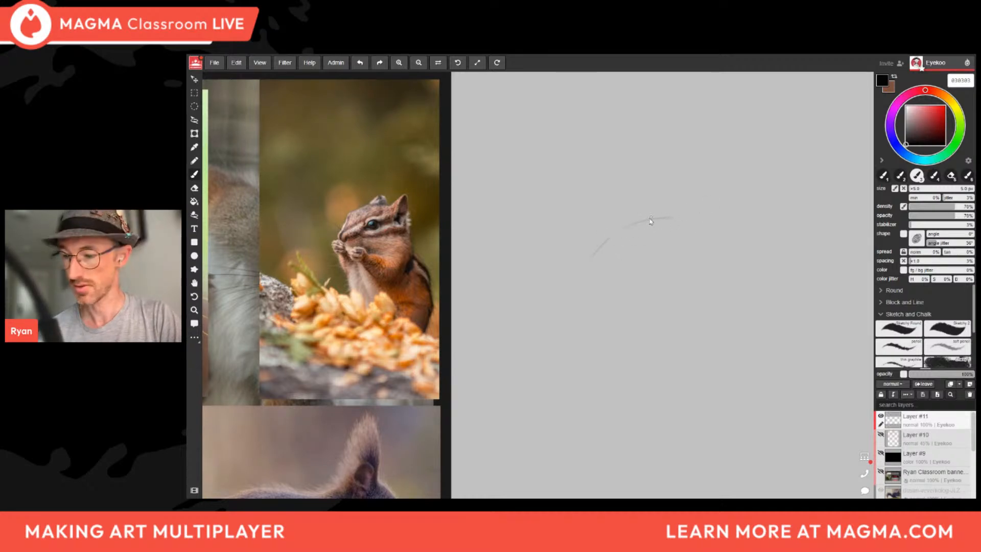
mouse_move(696, 219)
mouse_down()
mouse_move(716, 229)
mouse_move(726, 267)
mouse_move(718, 300)
mouse_up()
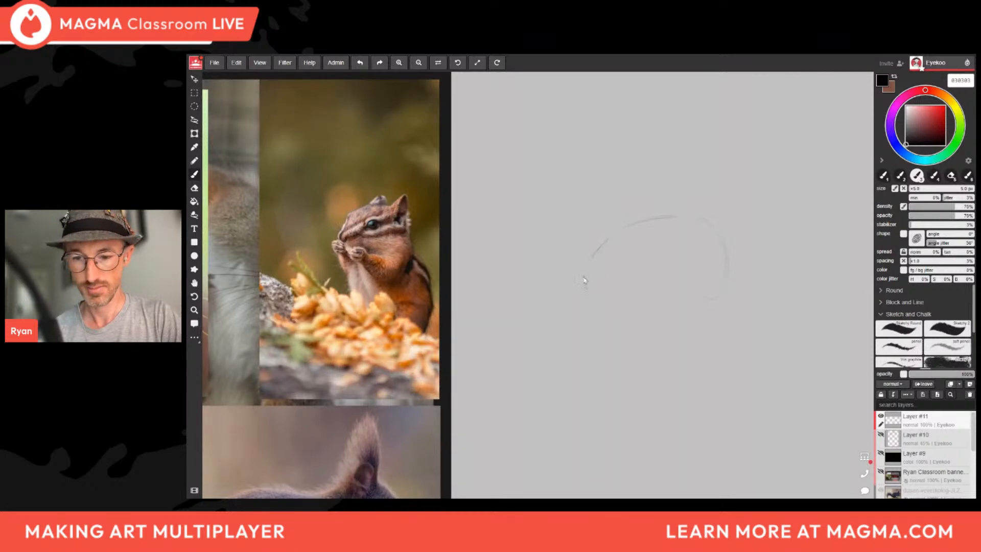
drag(606, 240, 583, 278)
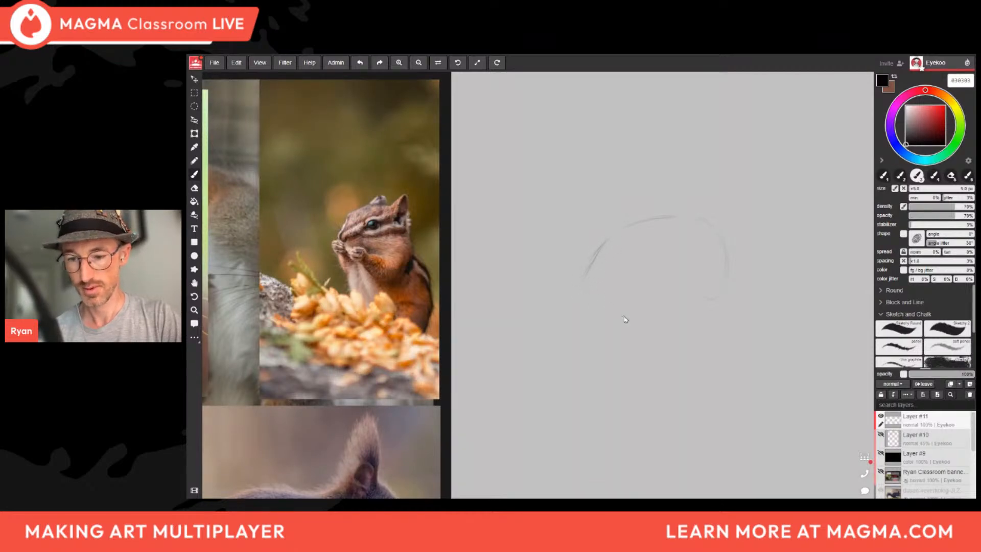
mouse_move(600, 311)
mouse_down()
mouse_move(694, 319)
mouse_move(612, 322)
mouse_move(725, 287)
mouse_up()
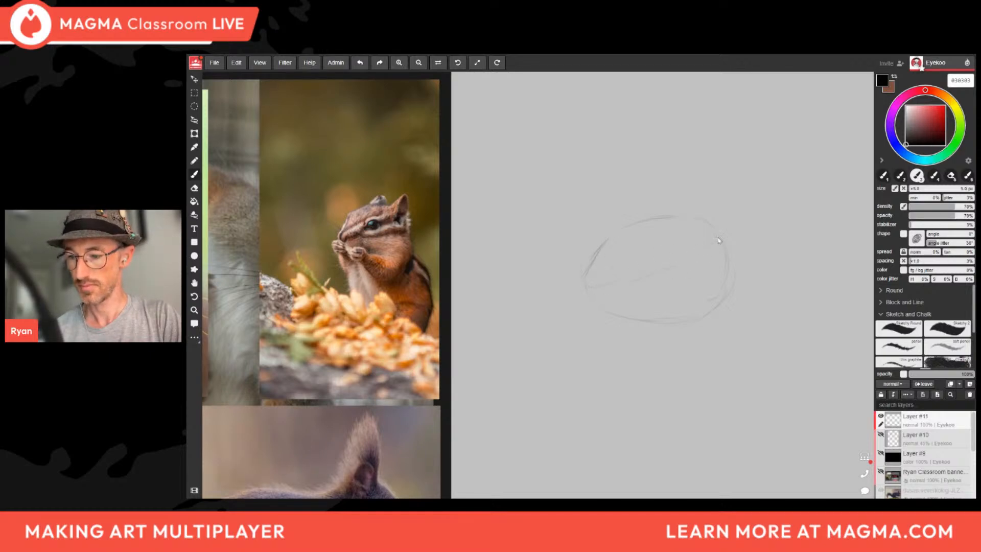
drag(589, 273, 612, 238)
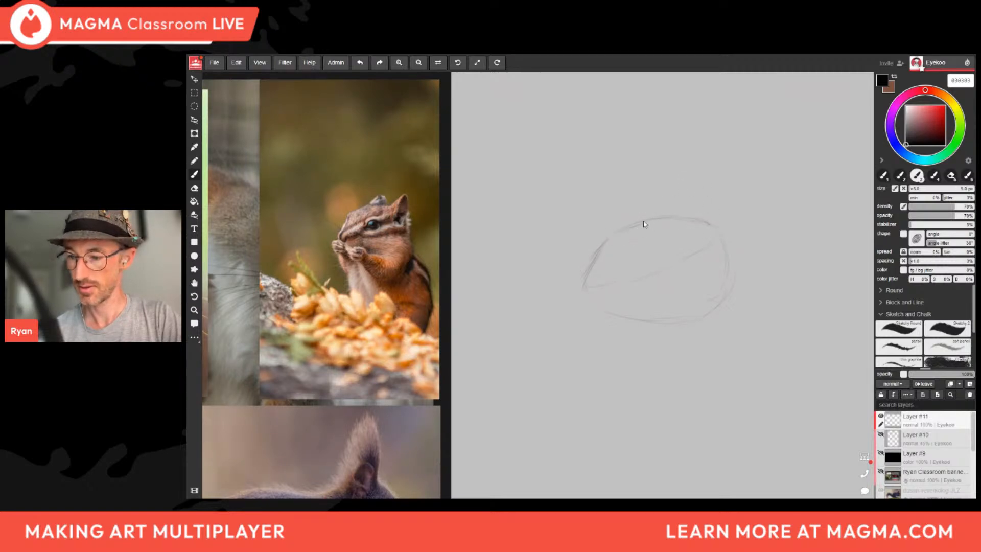
Sketch both ears on top of the chipmunk's head and the start of the neck line behind the near ear.
mouse_move(644, 223)
mouse_down()
mouse_move(663, 204)
mouse_move(690, 212)
mouse_up()
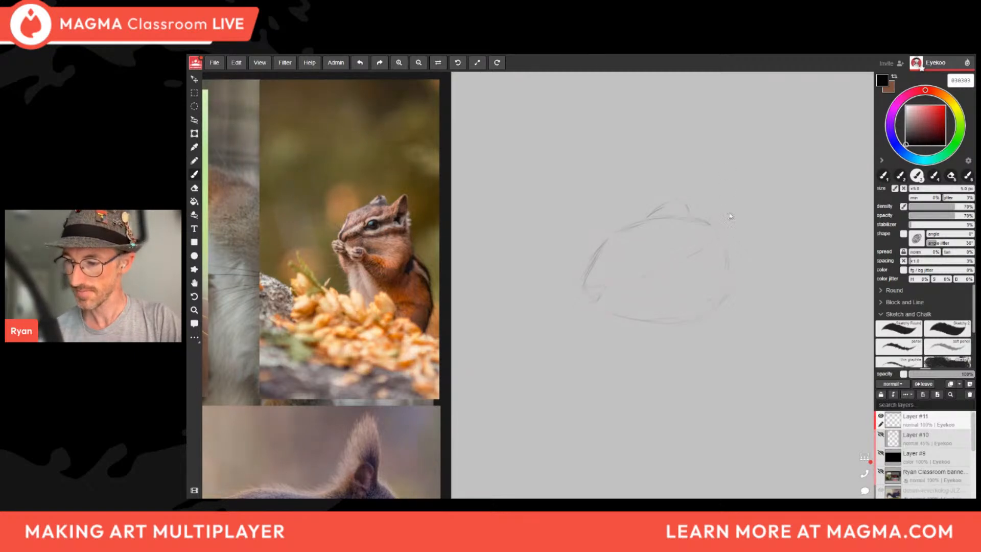
mouse_move(722, 218)
mouse_down()
mouse_move(704, 224)
mouse_move(712, 214)
mouse_up()
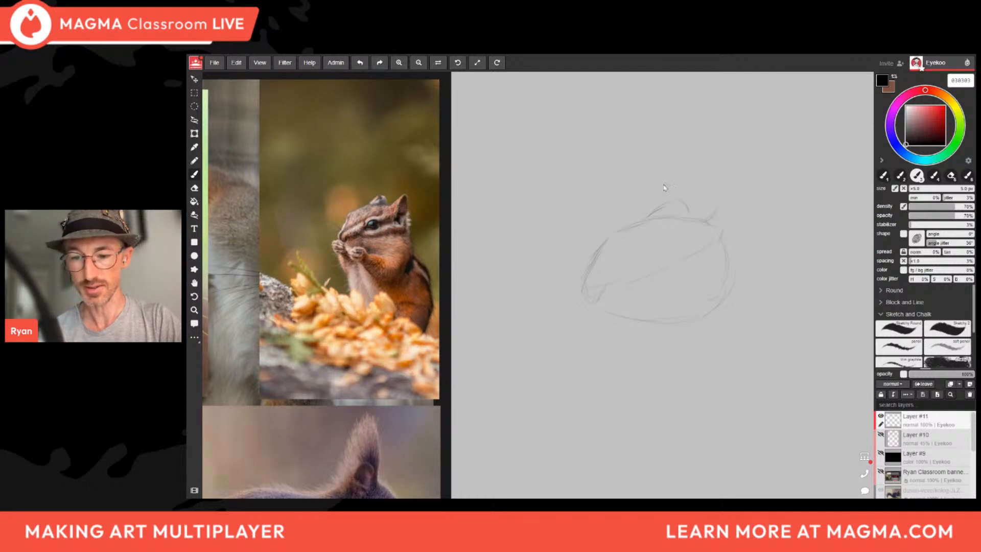
mouse_move(725, 227)
mouse_down()
mouse_move(737, 197)
mouse_move(751, 239)
mouse_up()
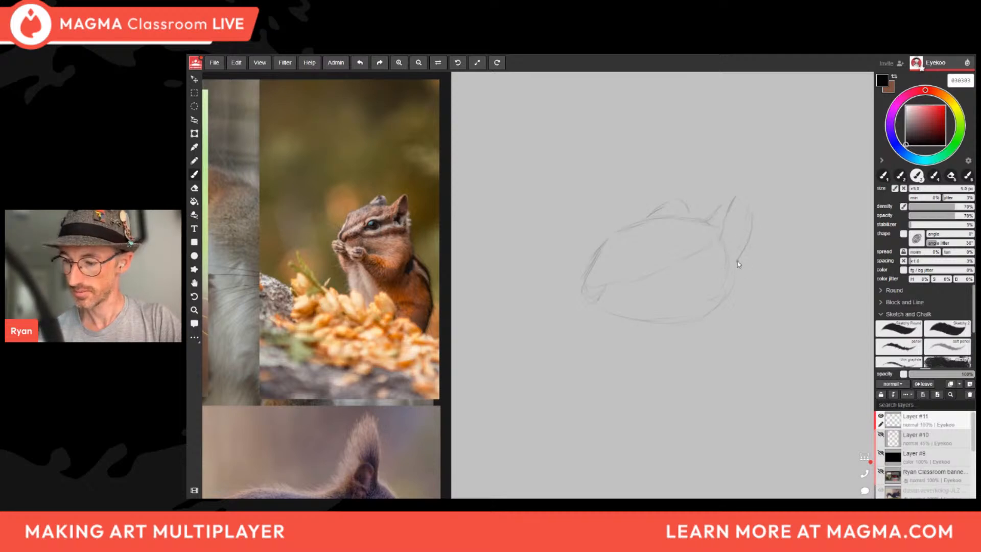
drag(739, 258, 741, 297)
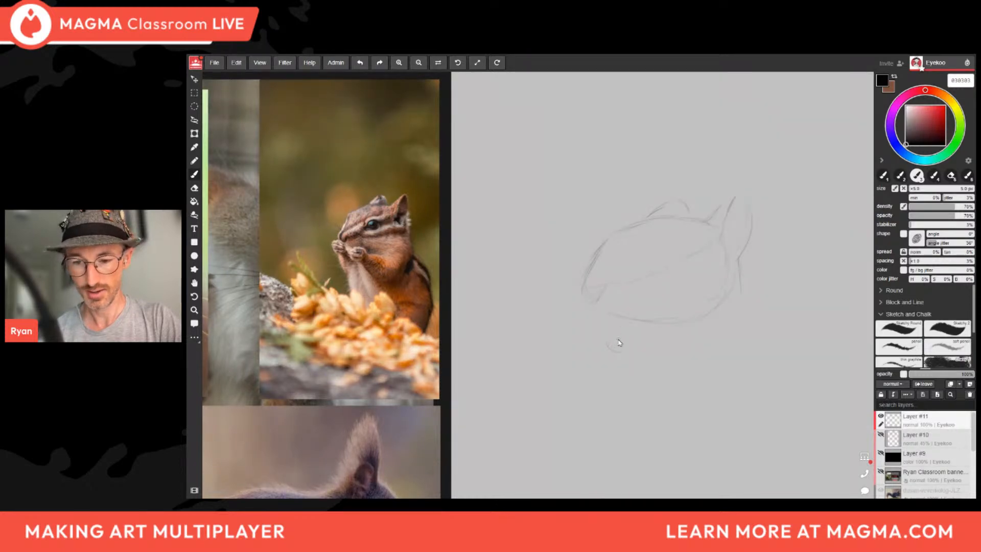
Sketch the paws as small circles below the muzzle and the rounded cheek and throat shape under the head.
mouse_move(618, 342)
mouse_down()
mouse_move(630, 328)
mouse_move(609, 341)
mouse_up()
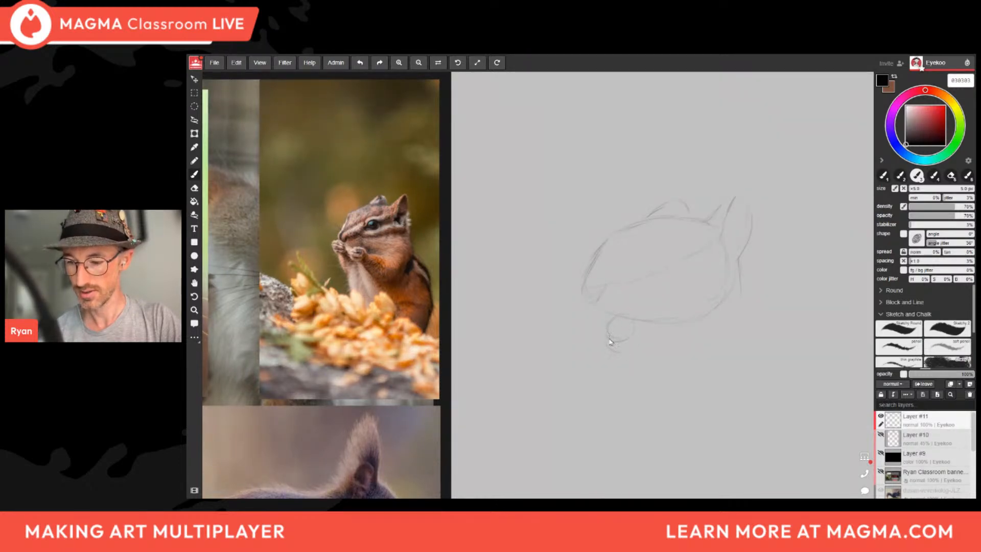
mouse_move(575, 304)
mouse_down()
mouse_move(580, 322)
mouse_move(578, 305)
mouse_move(587, 309)
mouse_up()
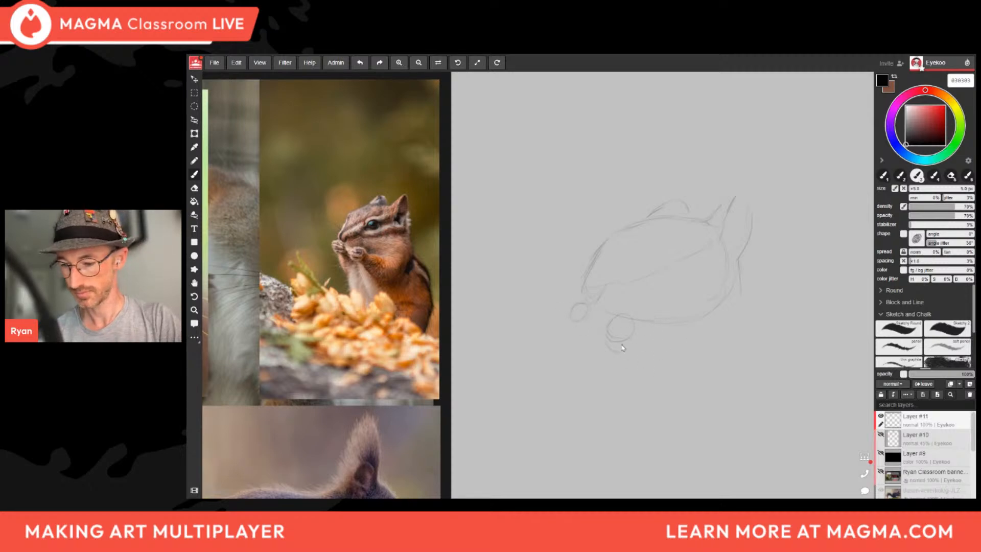
drag(622, 347, 698, 387)
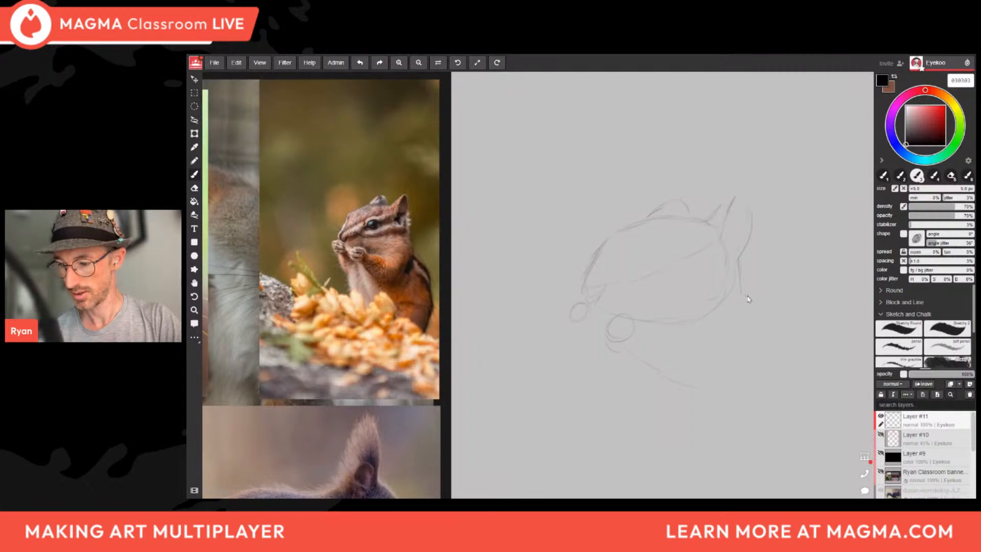
mouse_move(742, 291)
mouse_down()
mouse_move(756, 338)
mouse_move(710, 390)
mouse_up()
drag(639, 359, 712, 395)
mouse_move(756, 335)
mouse_down()
mouse_move(753, 372)
mouse_move(690, 398)
mouse_up()
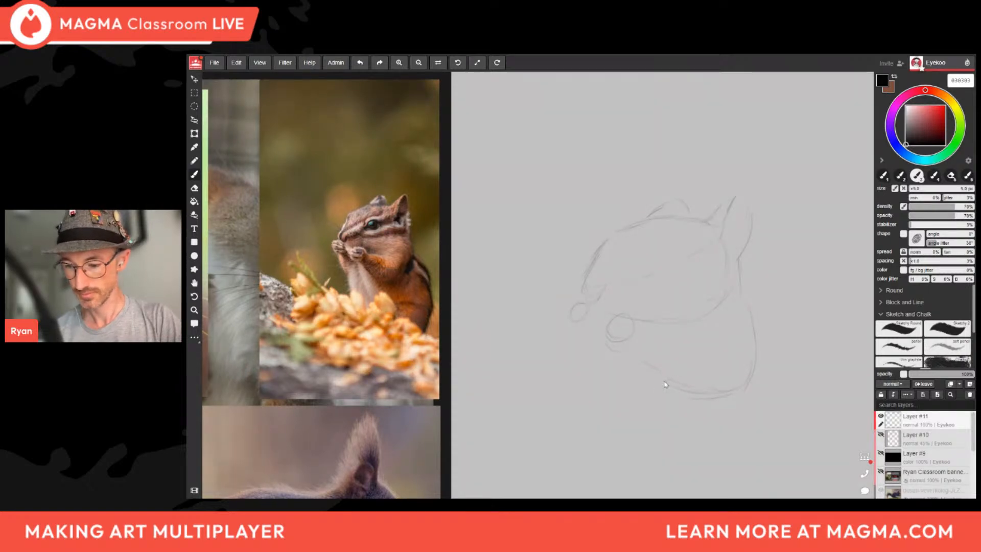
drag(645, 376, 686, 419)
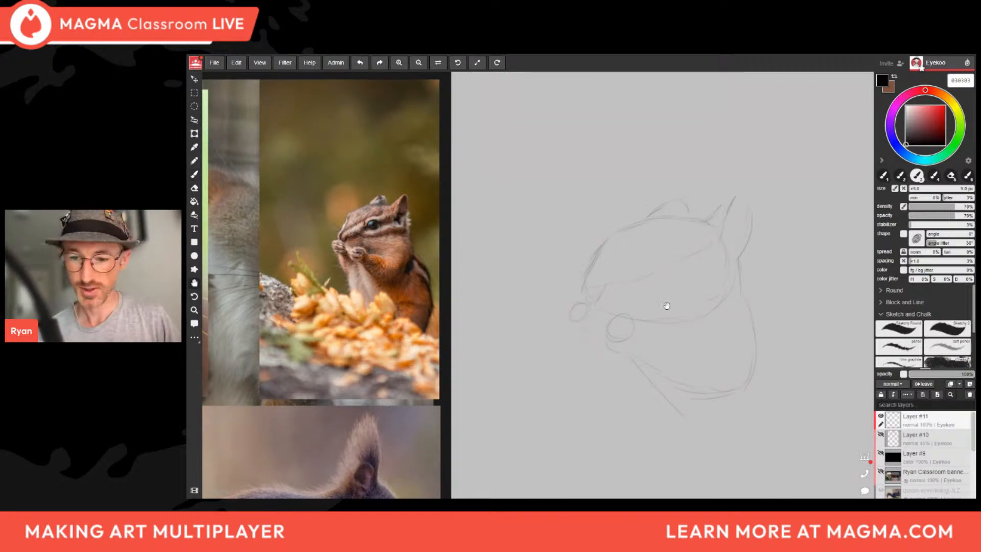
Sketch the chipmunk's curved back and lower body, plus the forearm lines running down from the paws.
mouse_move(666, 306)
mouse_down()
mouse_move(624, 278)
mouse_move(620, 259)
mouse_up()
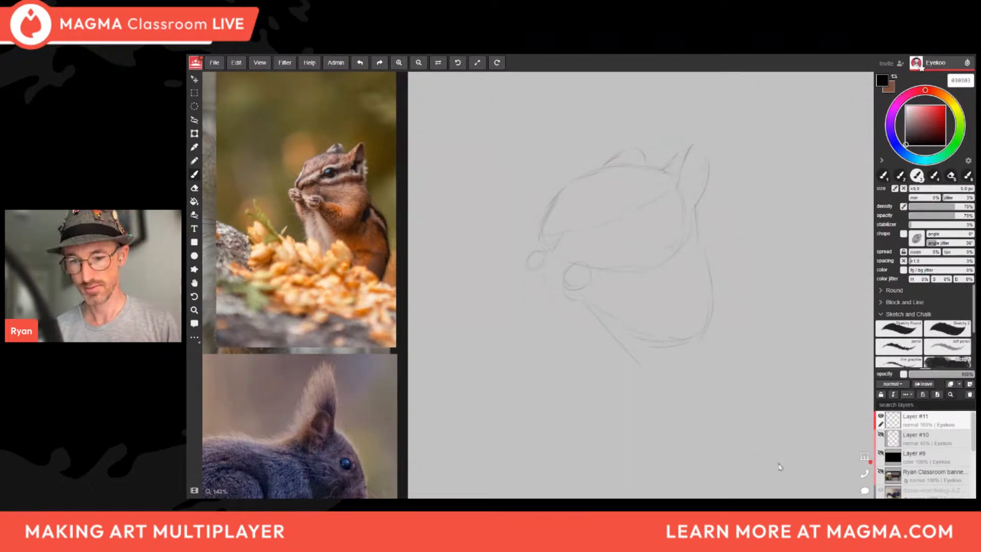
drag(745, 462, 707, 426)
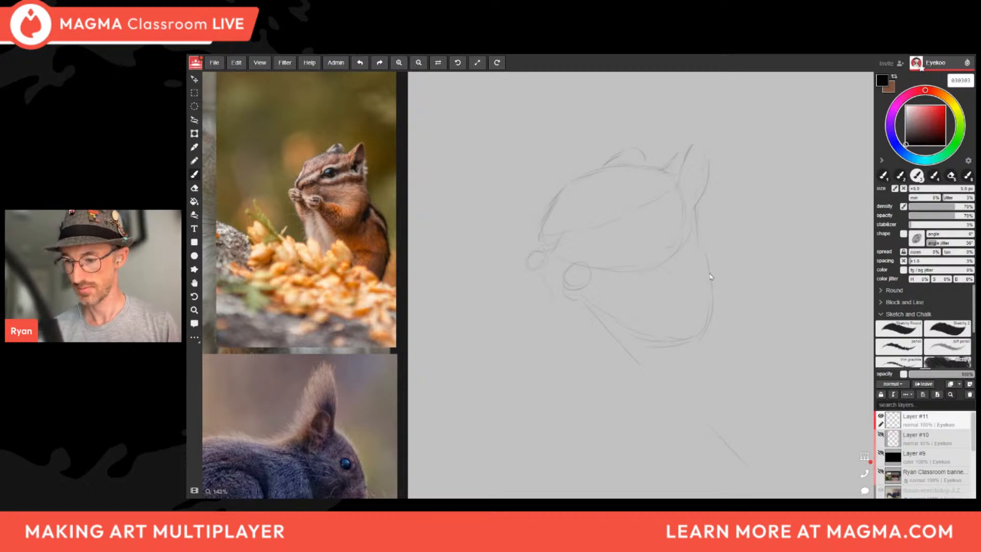
mouse_move(753, 329)
mouse_down()
mouse_move(779, 387)
mouse_move(762, 454)
mouse_up()
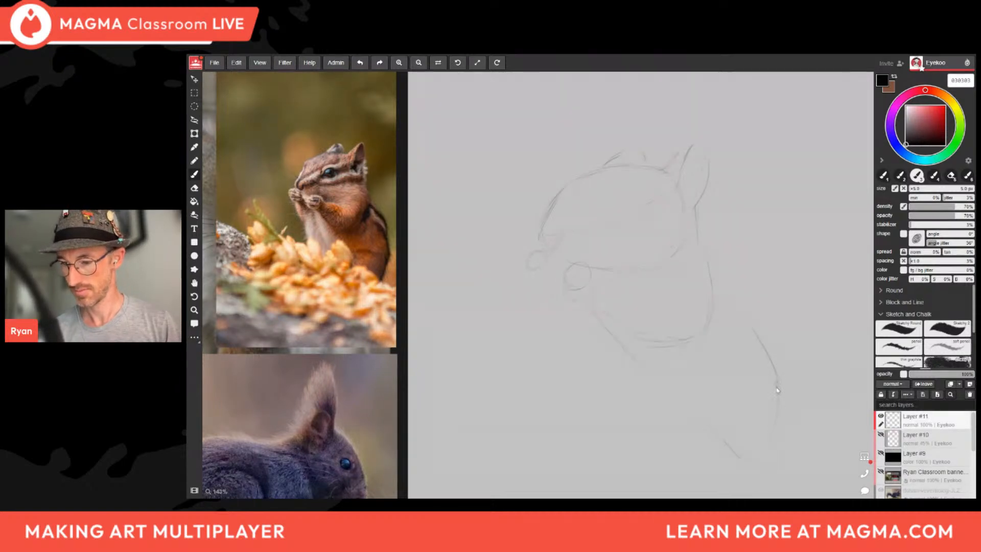
drag(759, 322, 766, 459)
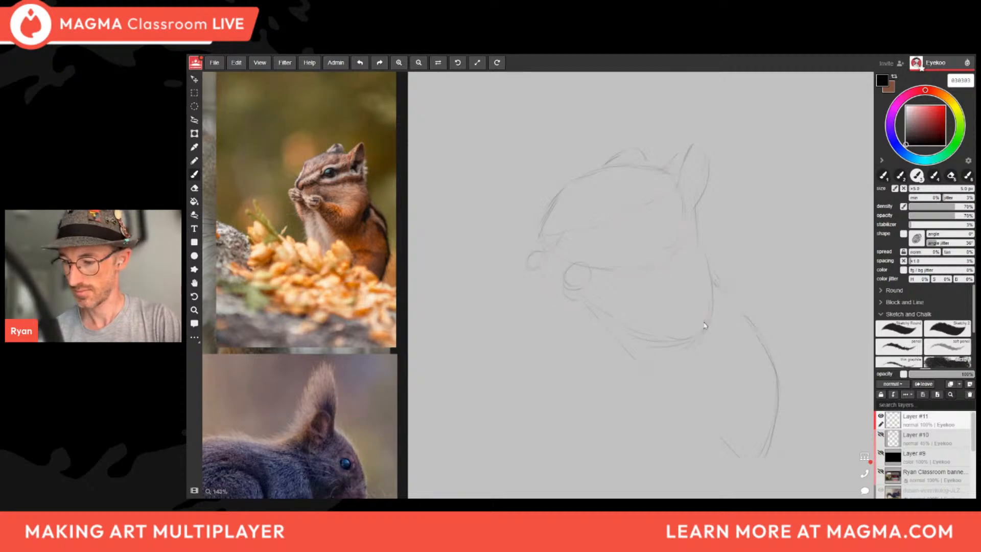
drag(721, 290, 767, 335)
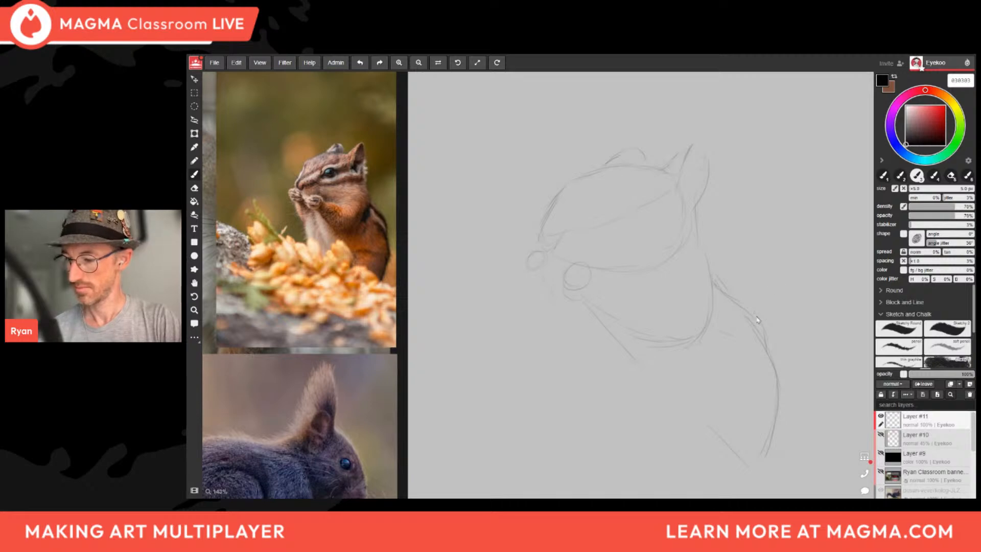
drag(778, 387, 778, 358)
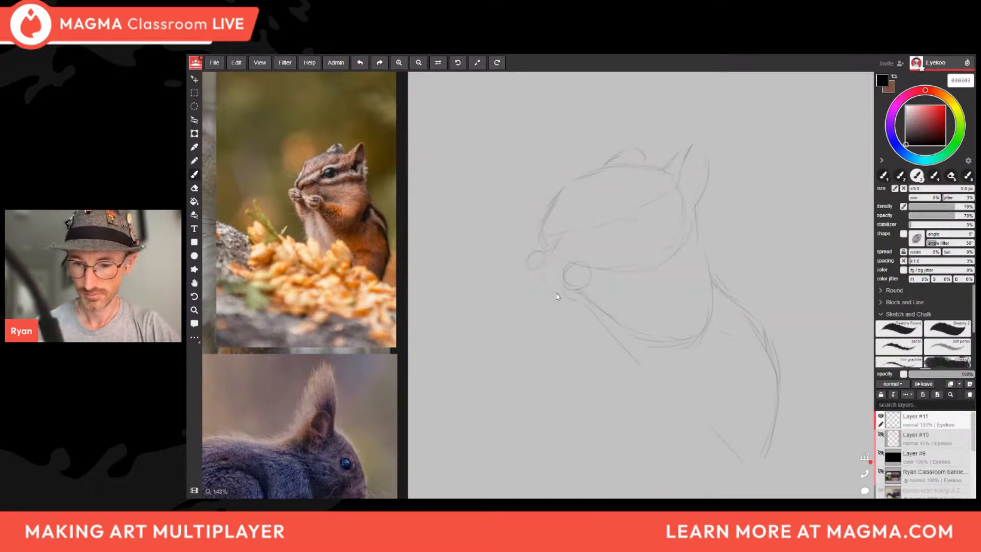
mouse_move(542, 271)
mouse_down()
mouse_move(572, 361)
mouse_move(613, 376)
mouse_move(575, 381)
mouse_up()
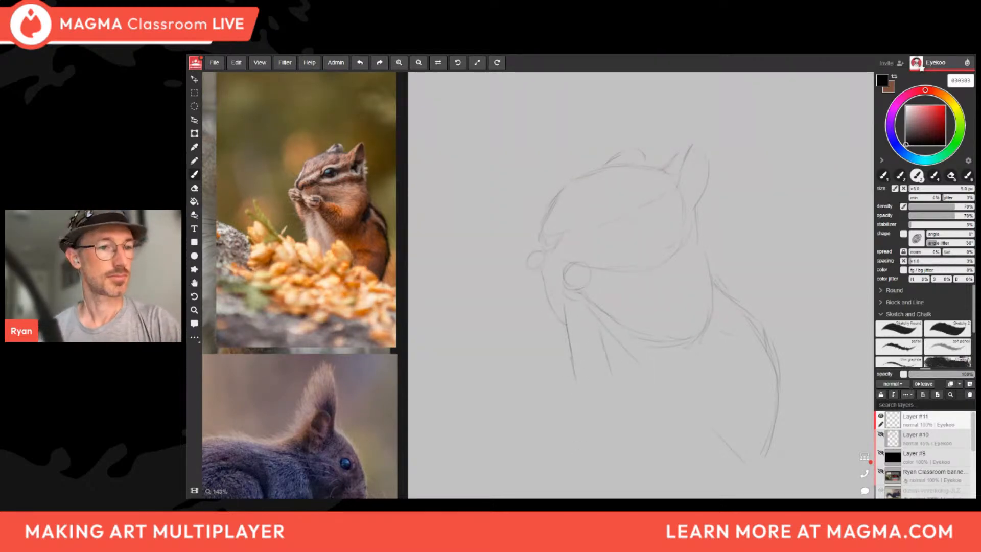
Refine the near ear's outline and tip, and darken the fold at its base.
mouse_move(689, 156)
mouse_down()
mouse_move(696, 143)
mouse_move(709, 152)
mouse_move(711, 200)
mouse_up()
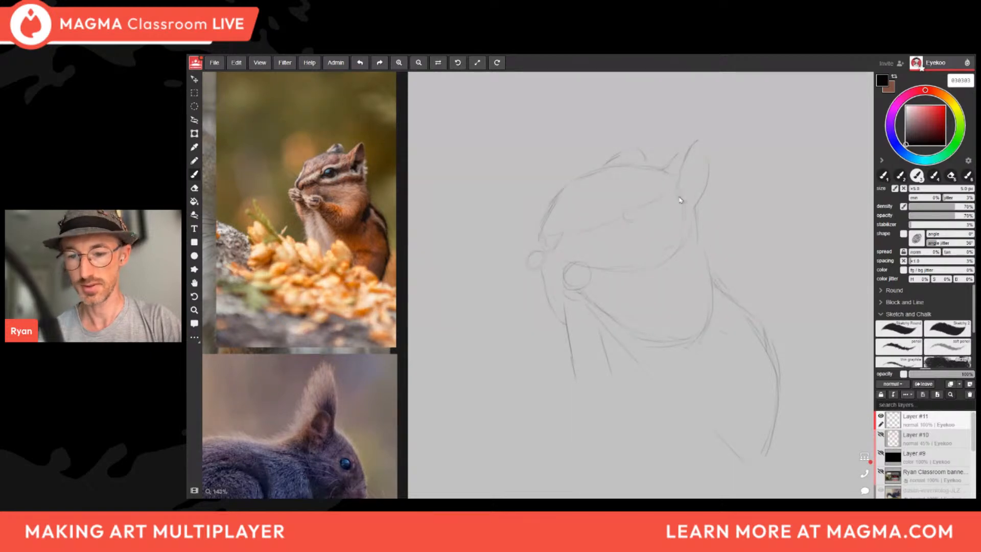
drag(684, 199, 690, 197)
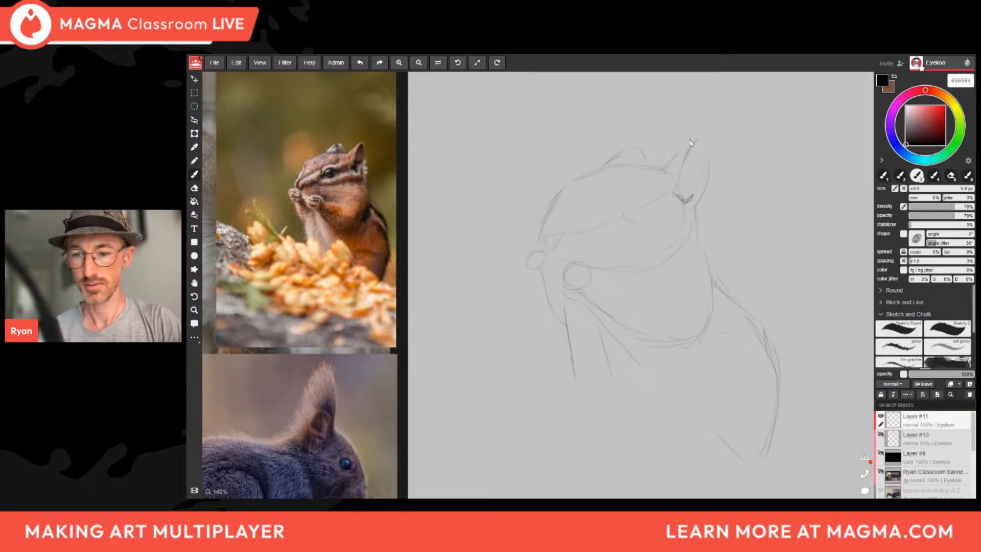
mouse_move(698, 146)
mouse_down()
mouse_move(708, 170)
mouse_move(689, 147)
mouse_up()
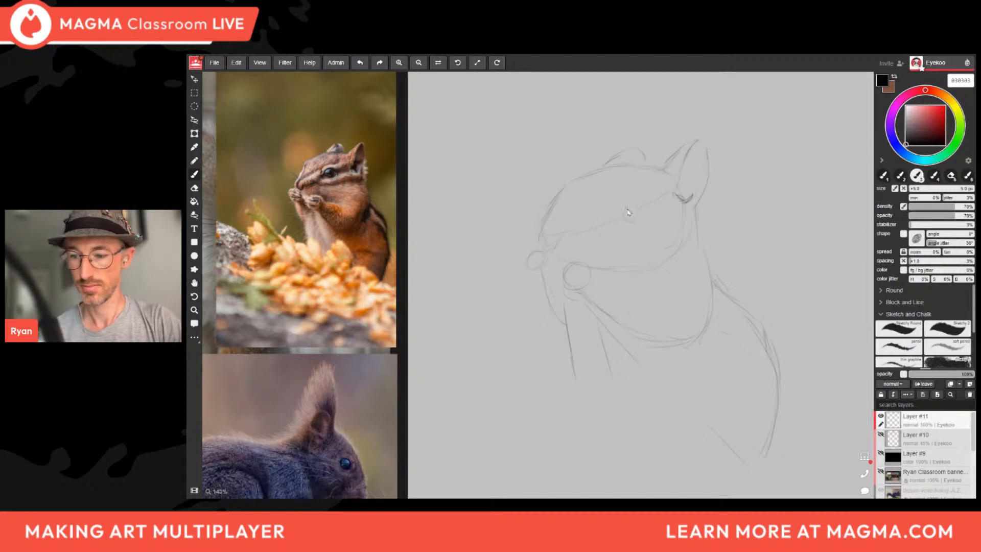
Sketch the chipmunk's round eye and the stripe lines running before and behind it, and reinforce the far ear's outline.
mouse_move(624, 209)
mouse_down()
mouse_move(621, 219)
mouse_move(633, 217)
mouse_move(620, 221)
mouse_move(639, 224)
mouse_up()
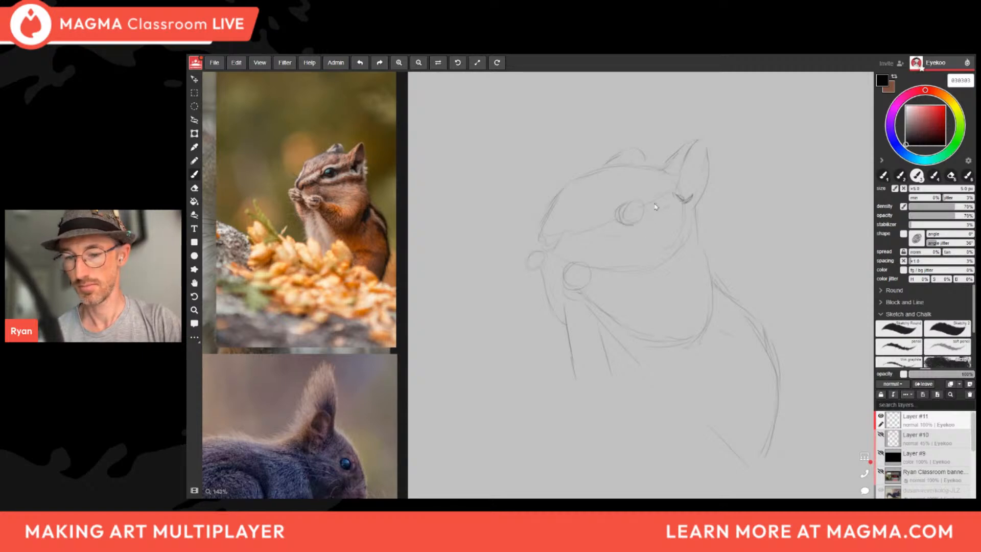
drag(644, 204, 660, 195)
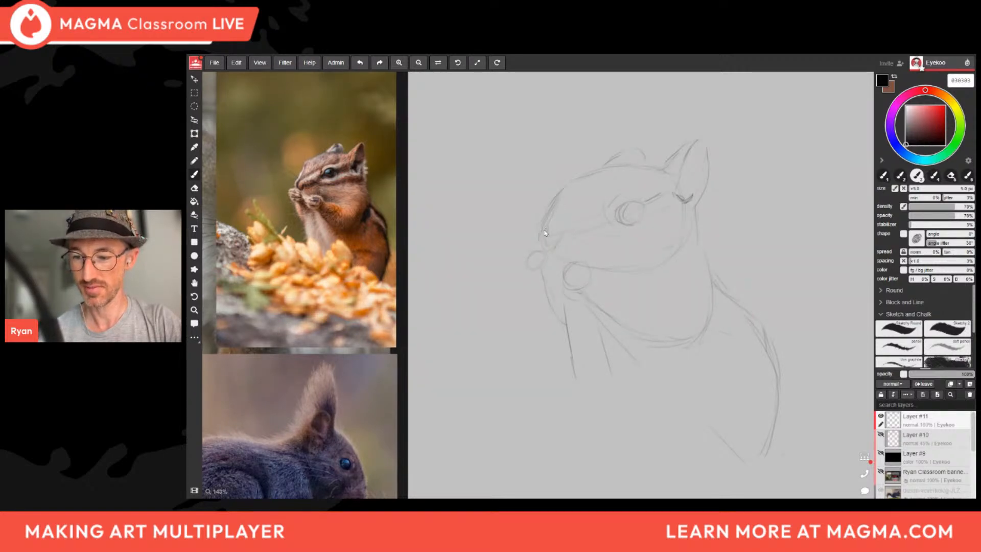
mouse_move(567, 205)
mouse_down()
mouse_move(572, 215)
mouse_move(559, 222)
mouse_move(612, 204)
mouse_up()
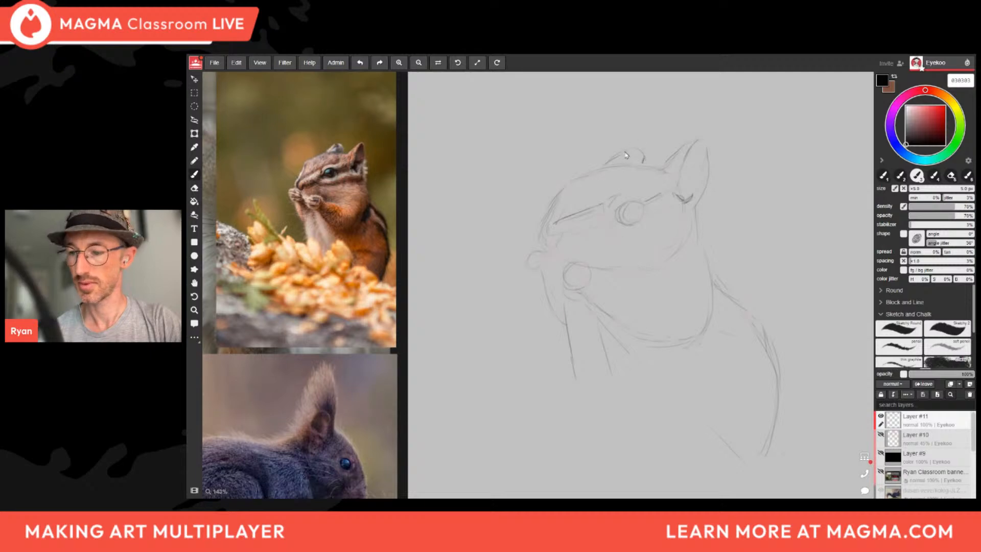
drag(616, 156, 638, 148)
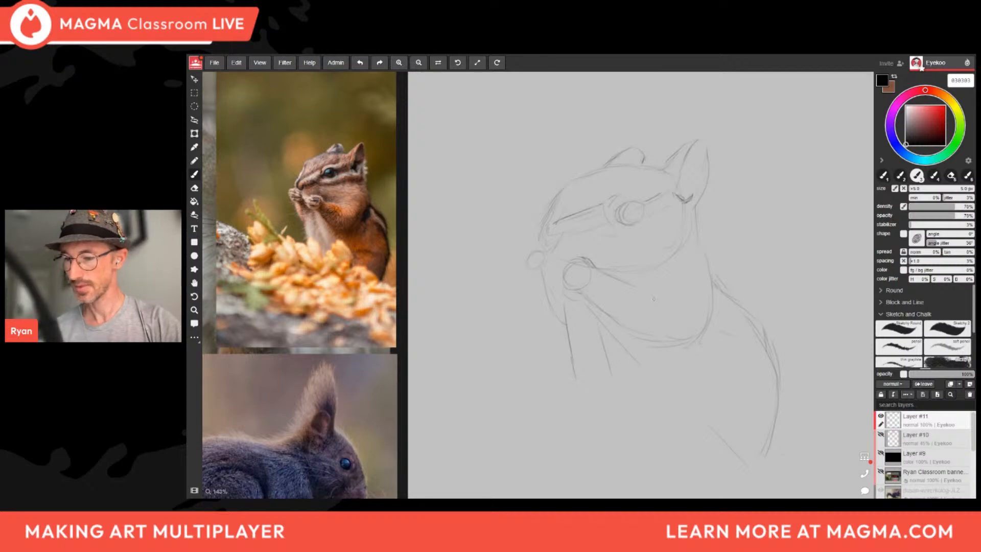
Add a layer beneath the sketch and cover the area behind the chipmunk with broad muted olive-grey strokes.
click(970, 384)
drag(961, 421, 959, 438)
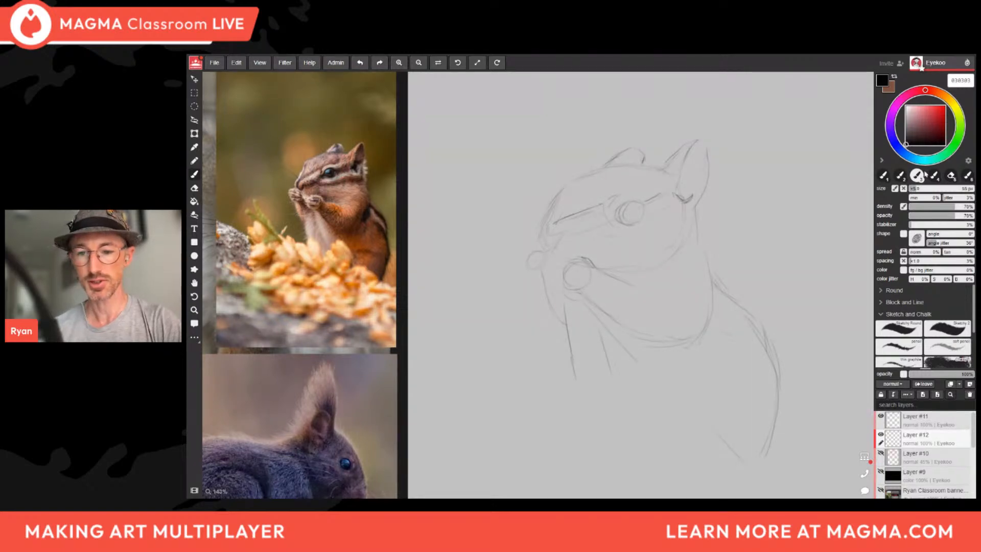
click(960, 115)
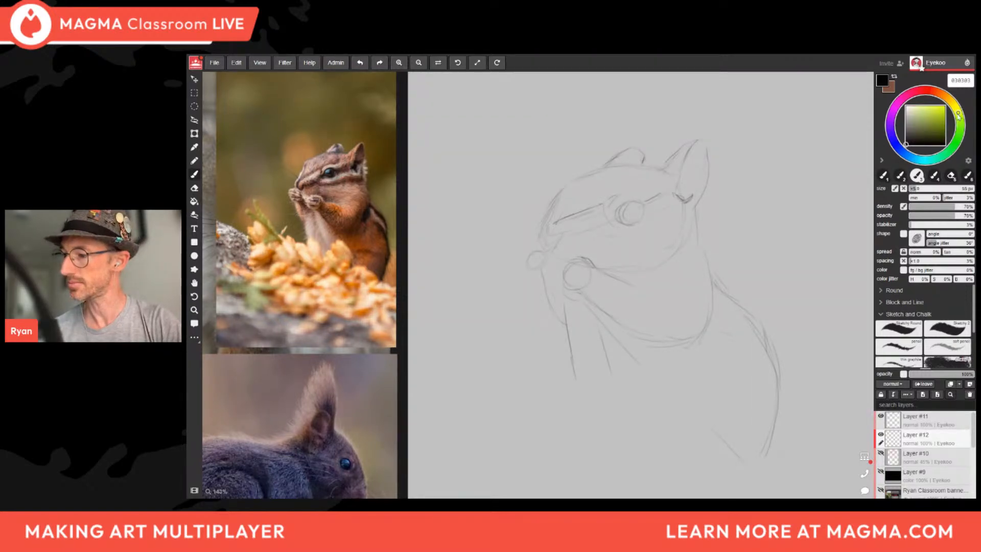
mouse_move(960, 114)
mouse_down()
mouse_move(949, 98)
mouse_move(918, 128)
mouse_up()
click(915, 127)
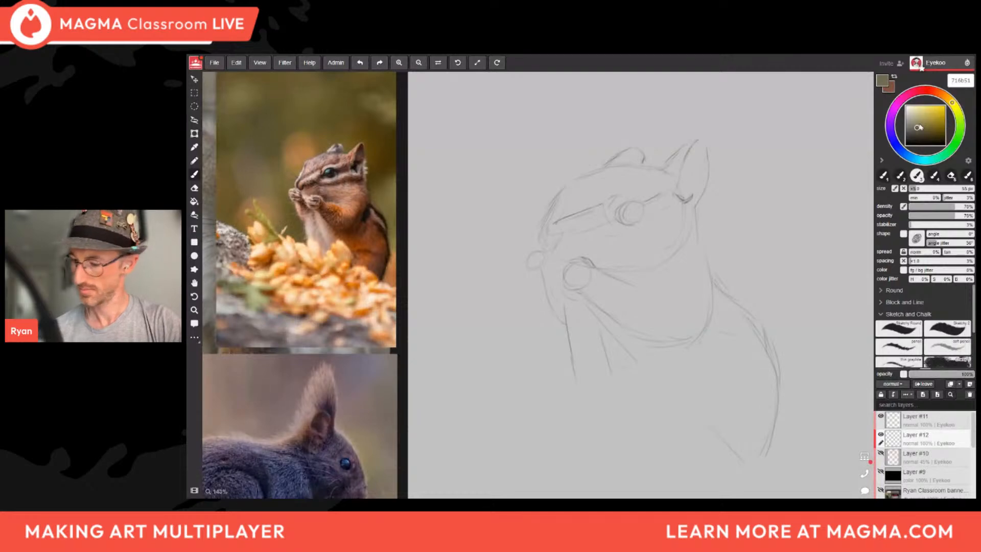
click(865, 491)
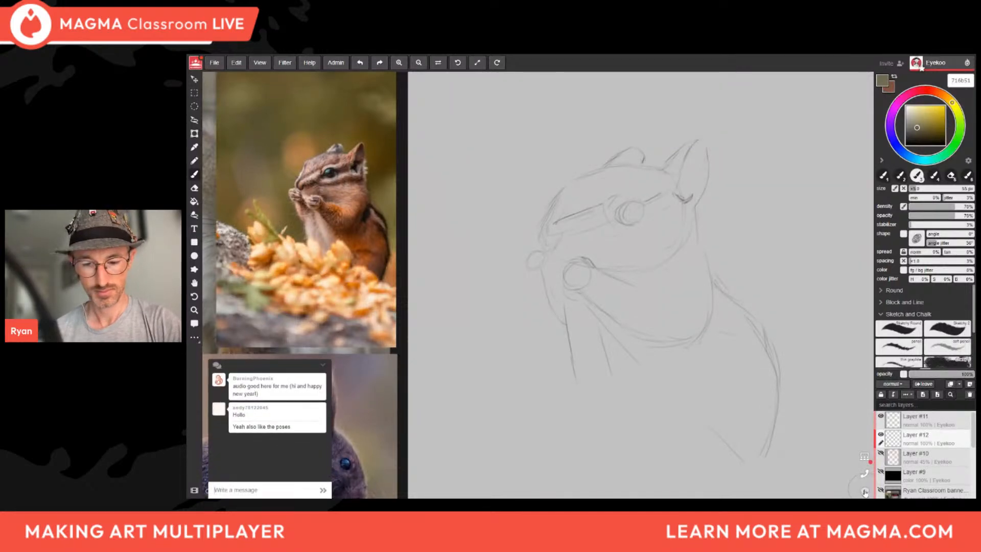
click(864, 492)
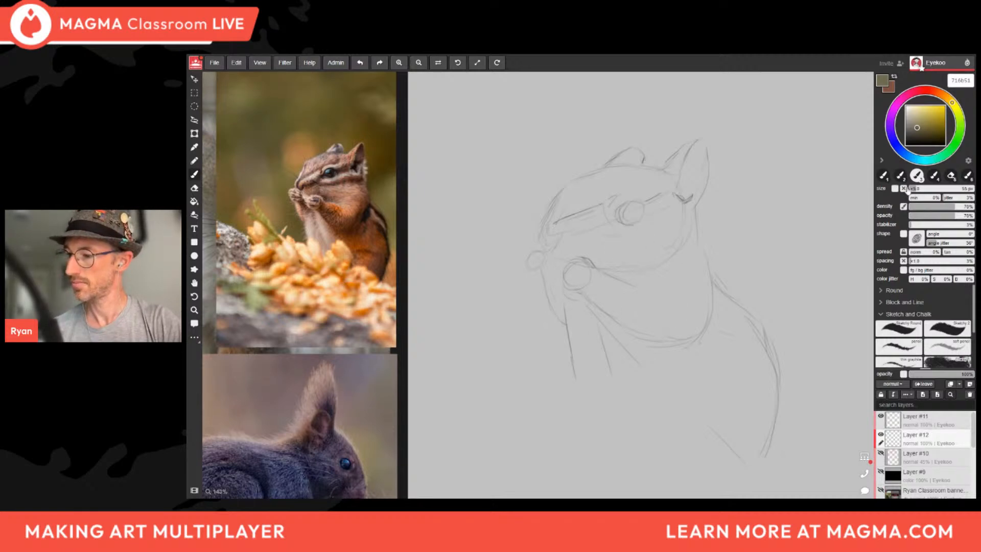
mouse_move(583, 192)
mouse_down()
mouse_move(562, 207)
mouse_move(587, 171)
mouse_move(664, 166)
mouse_move(677, 201)
mouse_move(546, 327)
mouse_move(567, 389)
mouse_move(603, 439)
mouse_move(717, 471)
mouse_move(779, 396)
mouse_move(635, 465)
mouse_move(616, 408)
mouse_move(643, 341)
mouse_move(741, 258)
mouse_move(750, 274)
mouse_move(728, 225)
mouse_move(684, 209)
mouse_move(620, 215)
mouse_move(570, 199)
mouse_move(576, 150)
mouse_move(517, 159)
mouse_move(483, 281)
mouse_up()
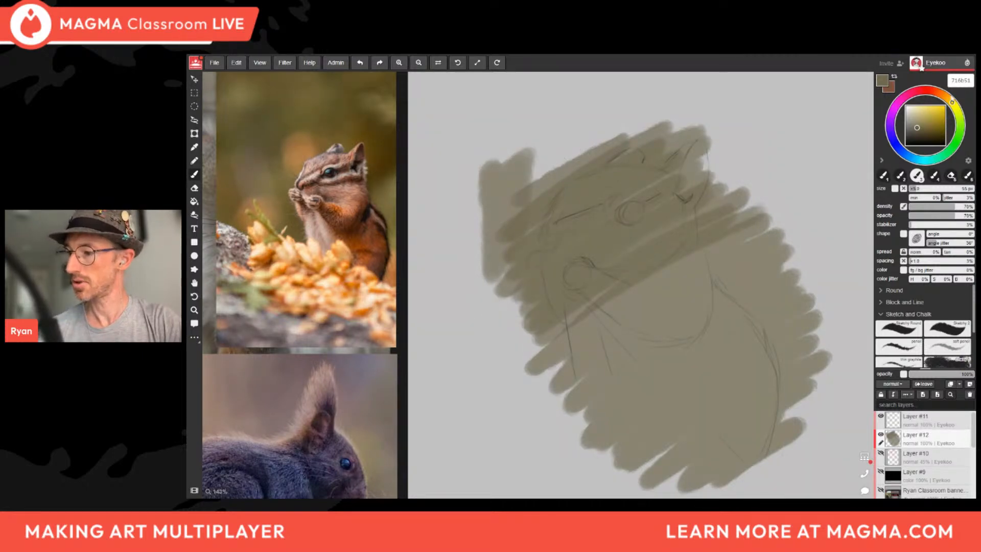
Paint warm orange background patches in front of the forehead, in front of the paws and behind the lower back.
click(949, 97)
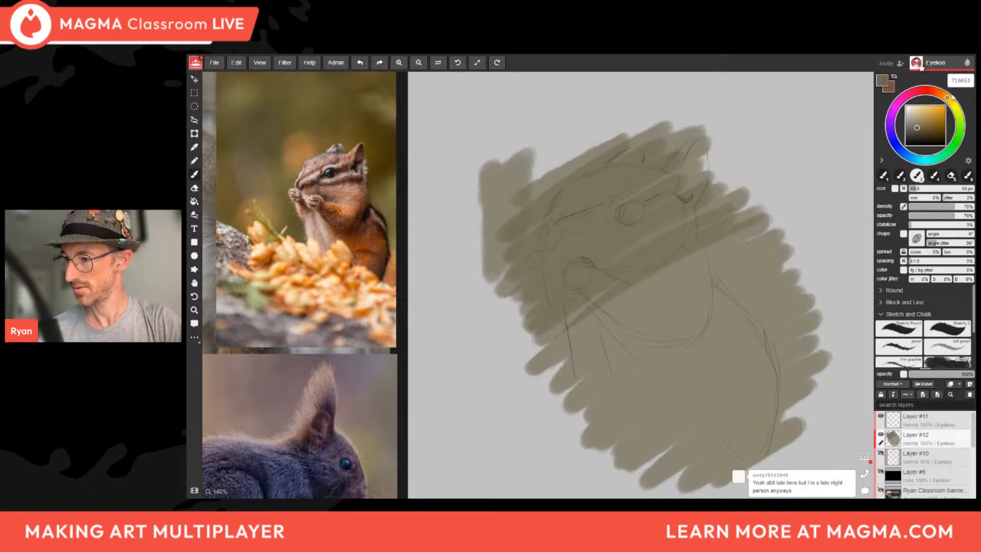
click(925, 121)
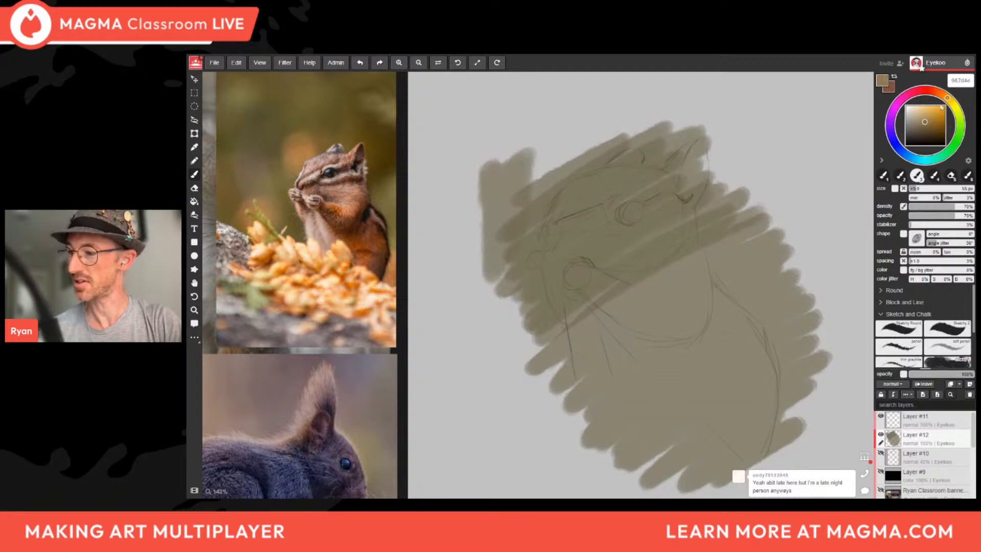
click(933, 118)
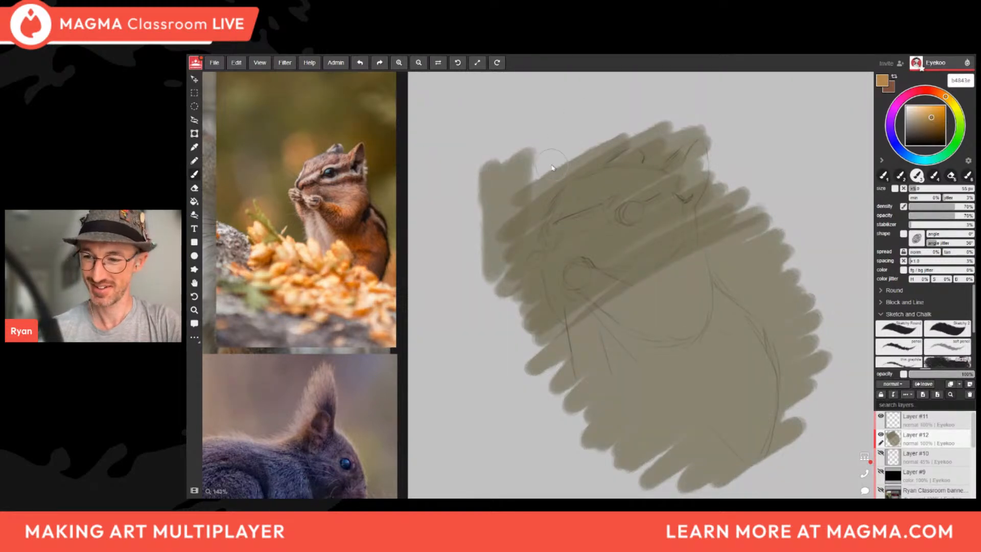
mouse_move(562, 151)
mouse_down()
mouse_move(547, 219)
mouse_move(569, 219)
mouse_move(548, 241)
mouse_up()
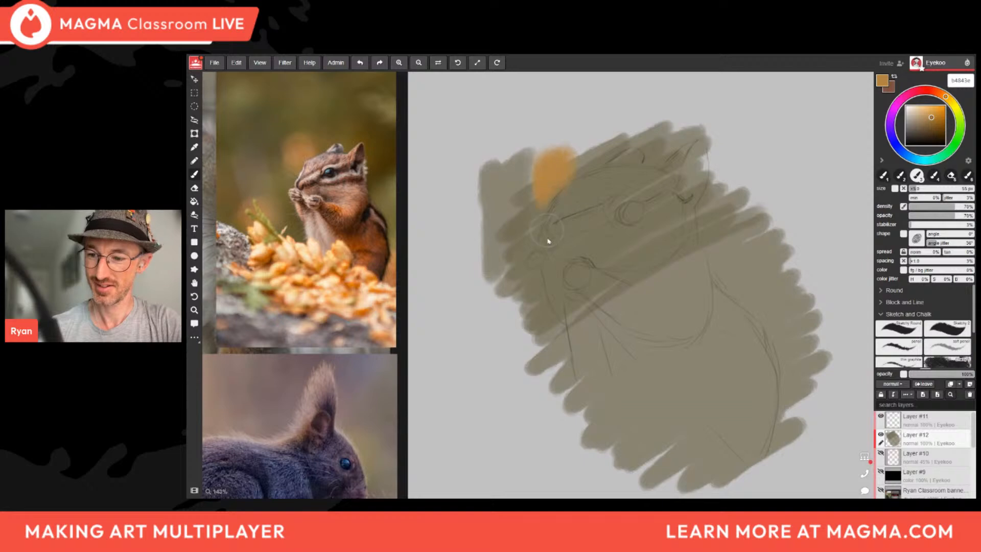
drag(535, 162, 526, 132)
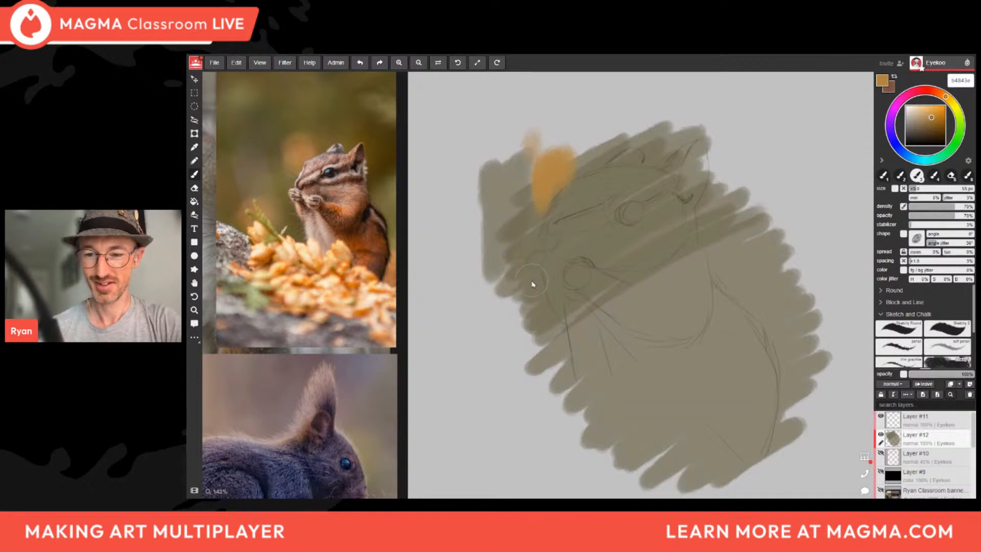
mouse_move(486, 304)
mouse_down()
mouse_move(514, 332)
mouse_move(495, 353)
mouse_move(534, 348)
mouse_move(508, 309)
mouse_move(486, 318)
mouse_move(531, 340)
mouse_up()
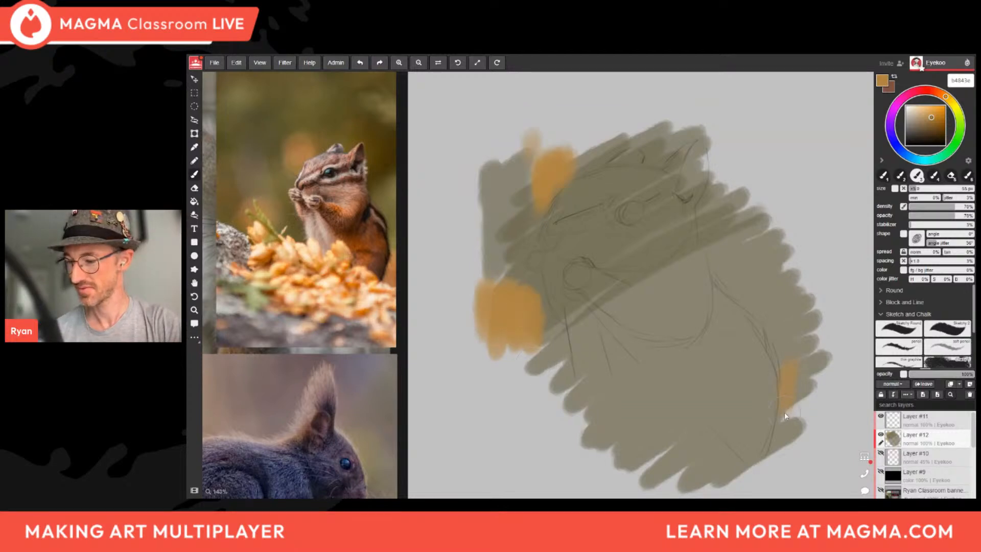
drag(810, 370, 819, 372)
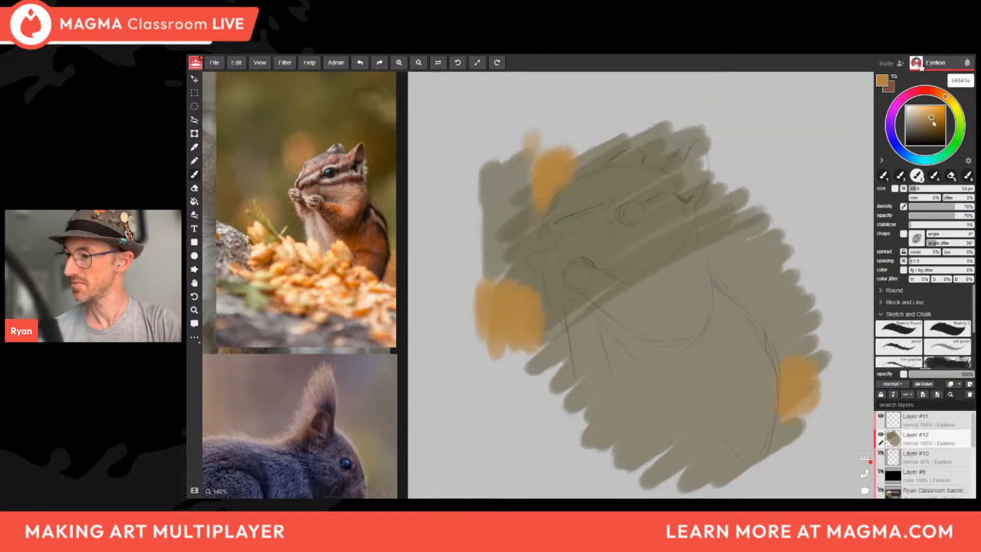
Paint darker brown background patches around the near ear and behind the head.
drag(932, 120, 933, 124)
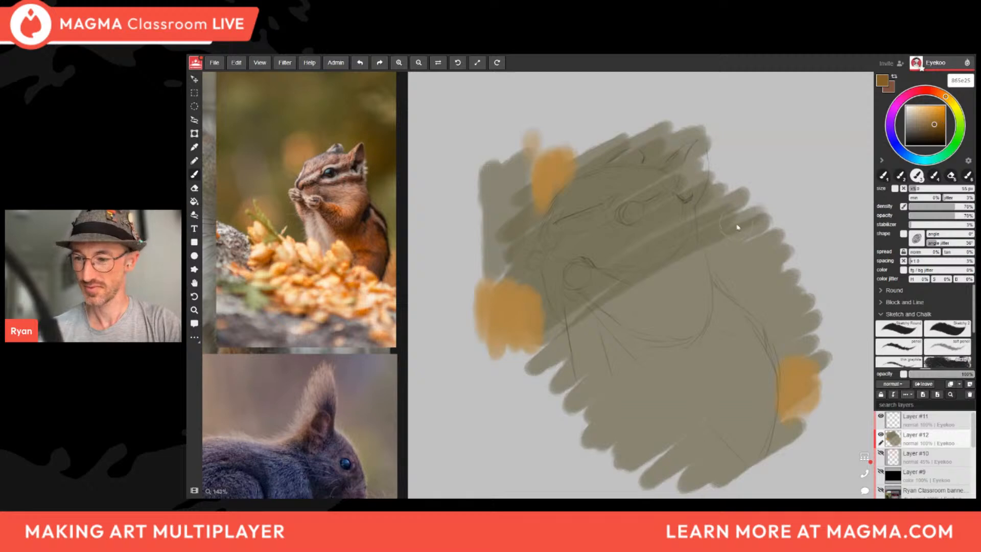
mouse_move(710, 200)
mouse_down()
mouse_move(715, 179)
mouse_move(731, 225)
mouse_move(741, 215)
mouse_up()
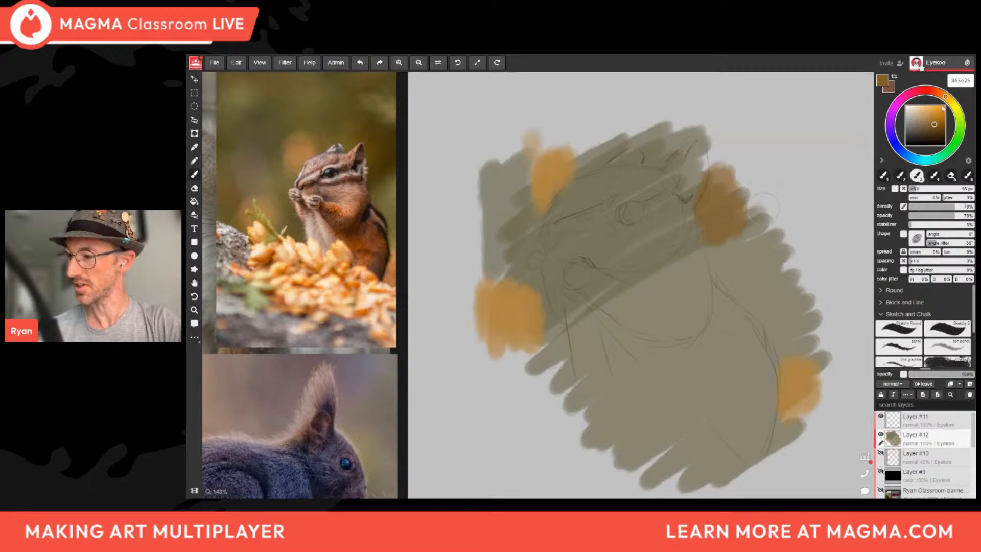
click(934, 126)
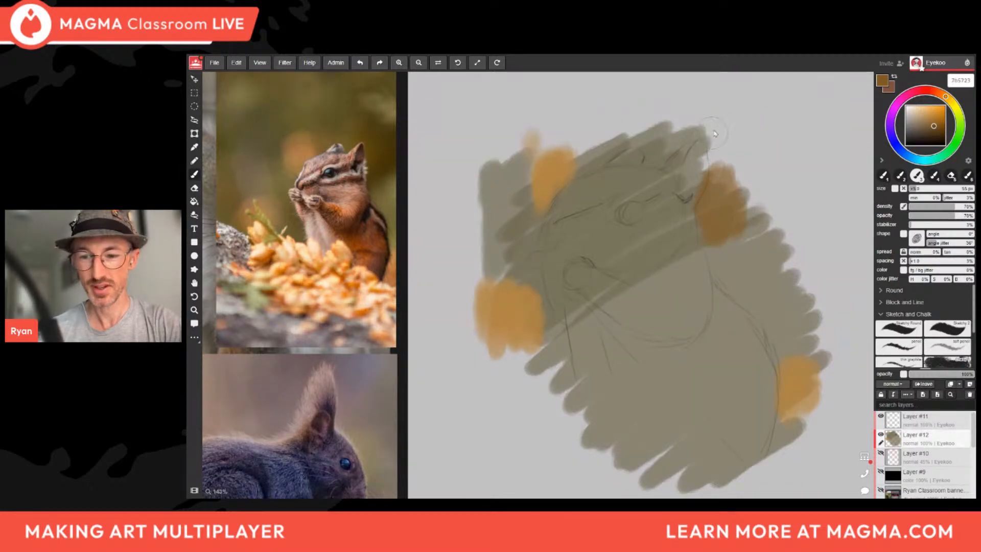
mouse_move(714, 157)
mouse_down()
mouse_move(700, 193)
mouse_move(681, 141)
mouse_move(703, 208)
mouse_move(739, 200)
mouse_move(725, 166)
mouse_up()
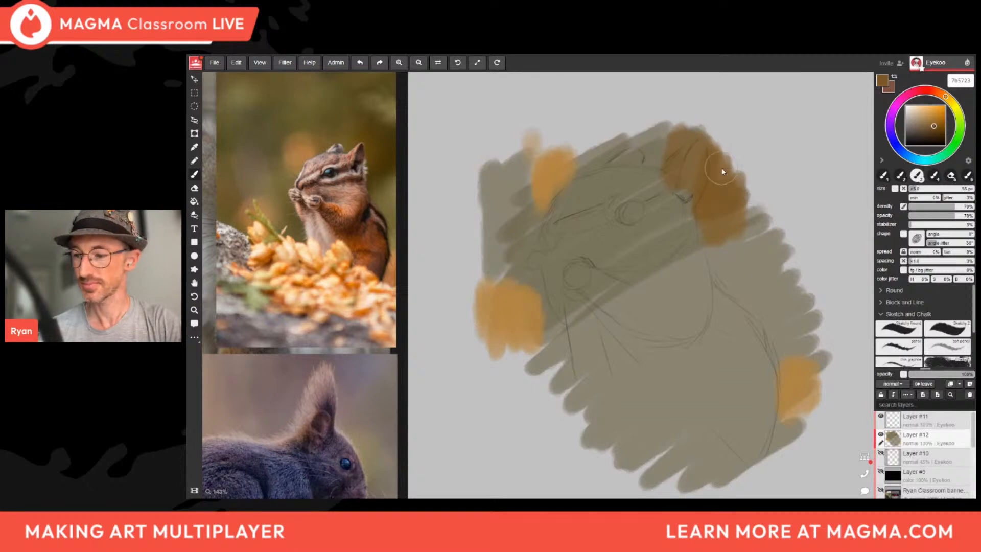
drag(745, 203, 757, 189)
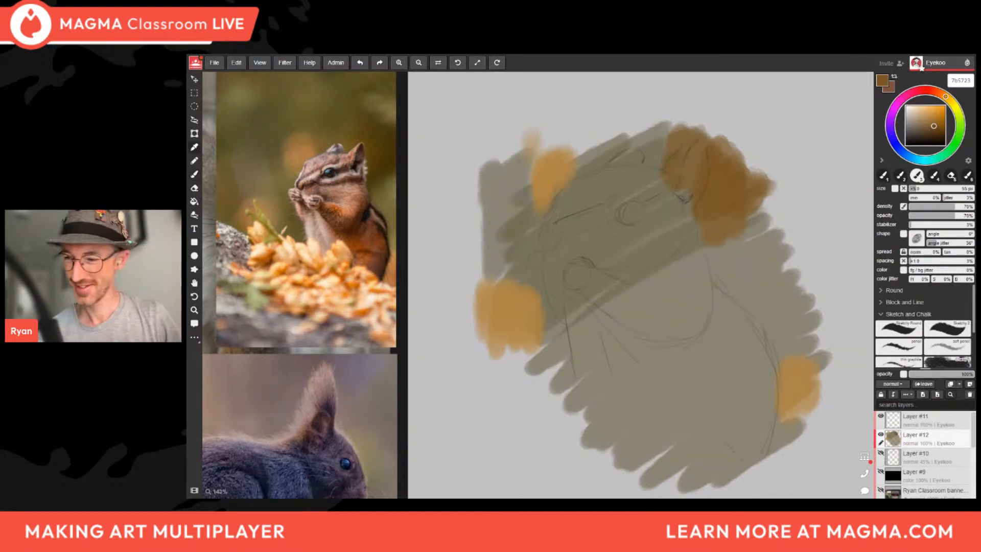
Paint mossy green background patches in front of the head, above the forehead and behind the neck.
alt+click(609, 180)
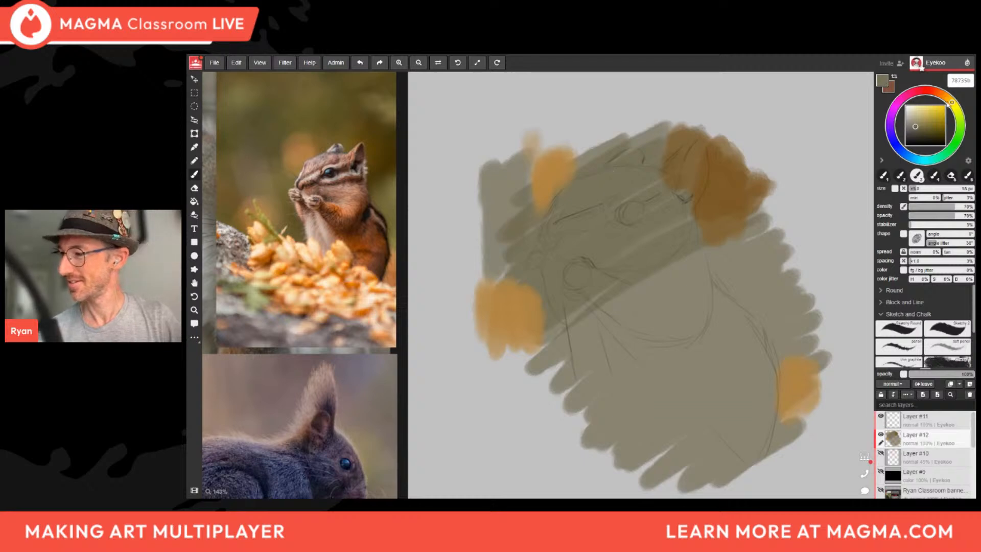
click(957, 104)
drag(919, 128, 920, 128)
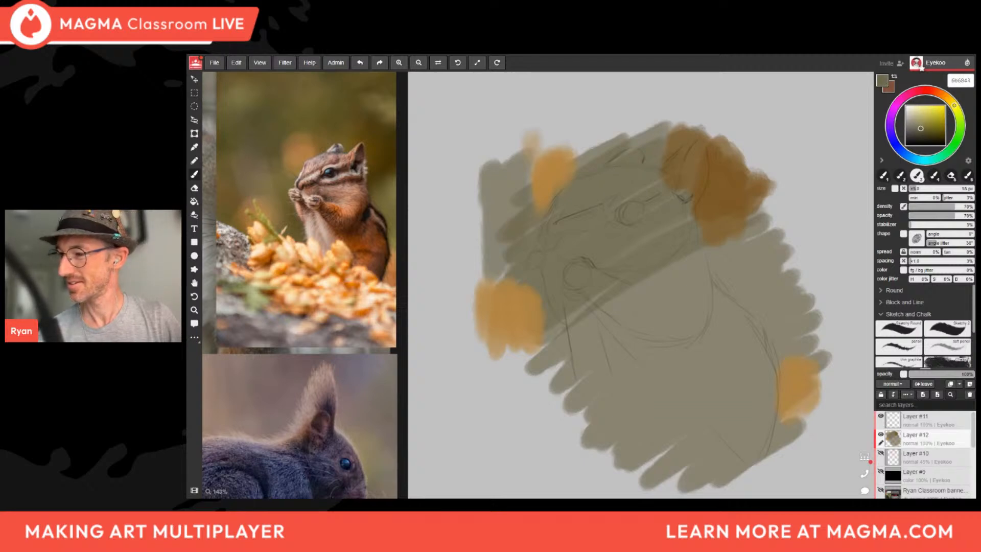
mouse_move(517, 144)
mouse_down()
mouse_move(499, 198)
mouse_move(527, 142)
mouse_move(501, 203)
mouse_move(566, 145)
mouse_move(611, 128)
mouse_up()
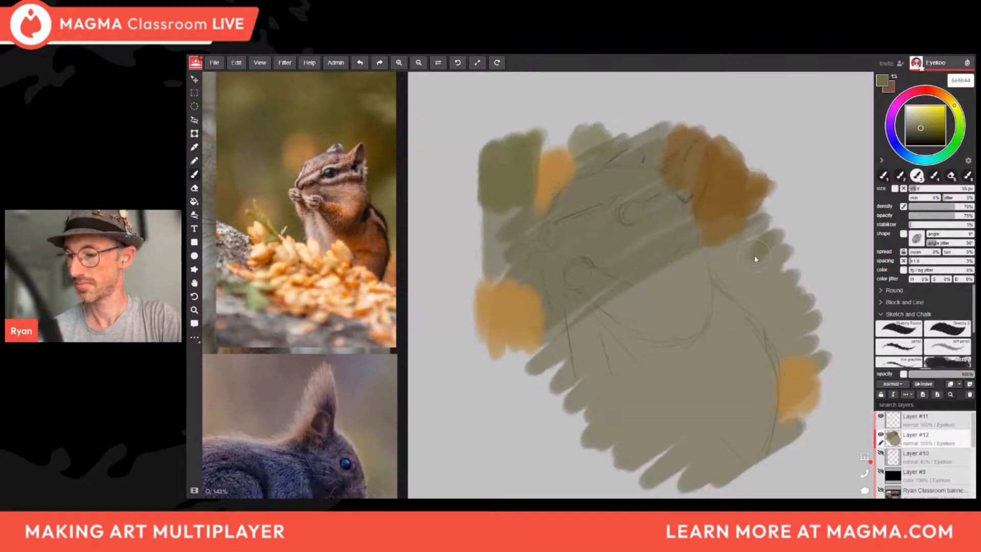
mouse_move(727, 248)
mouse_down()
mouse_move(729, 281)
mouse_move(771, 285)
mouse_move(800, 268)
mouse_up()
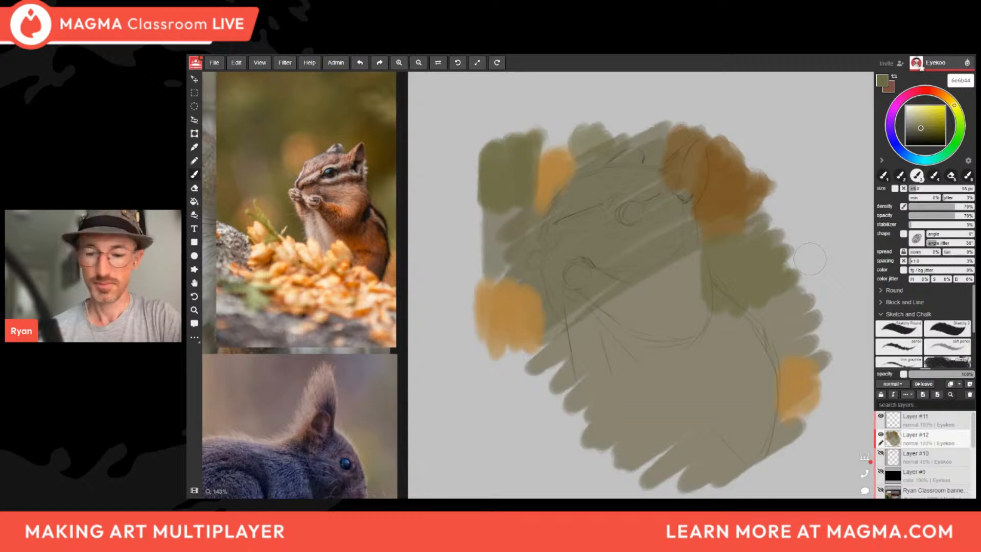
Extend the brown patch toward the far ear with a sampled blend colour, and lower the brush density to 44% along with its opacity.
alt+click(672, 137)
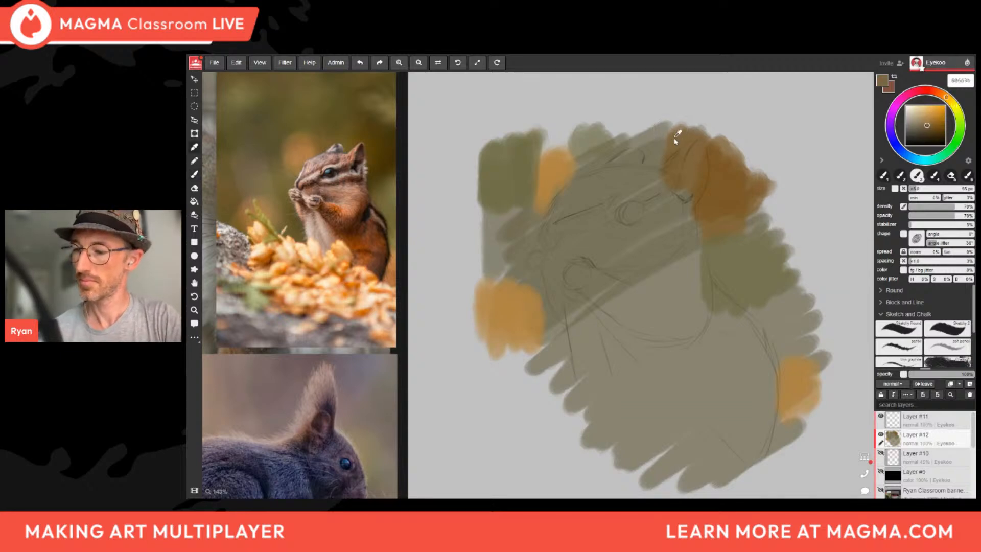
drag(671, 137, 674, 153)
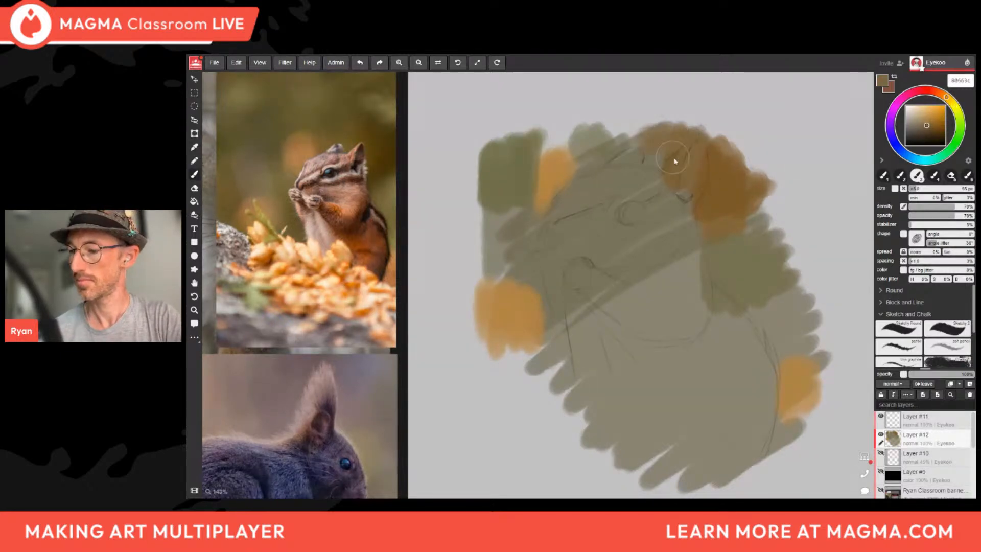
drag(953, 216, 932, 215)
alt+click(657, 146)
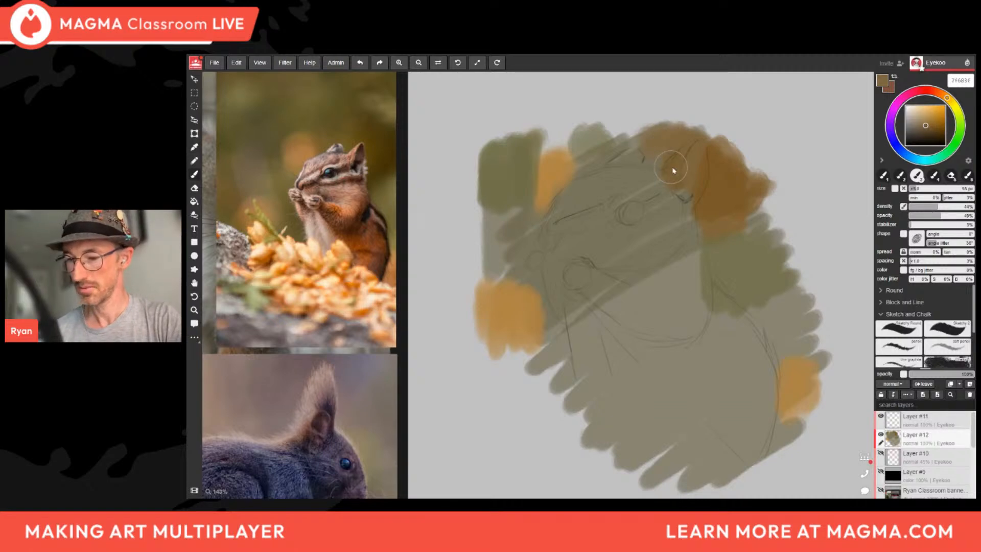
Soften the background colour layer with a 9.2 px Gaussian blur and add a new layer directly above it.
click(285, 62)
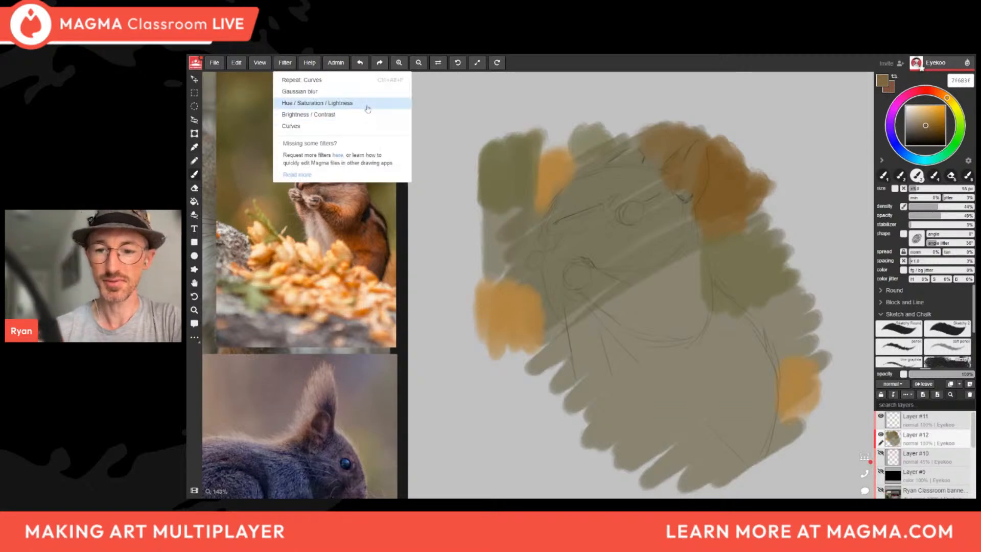
click(337, 92)
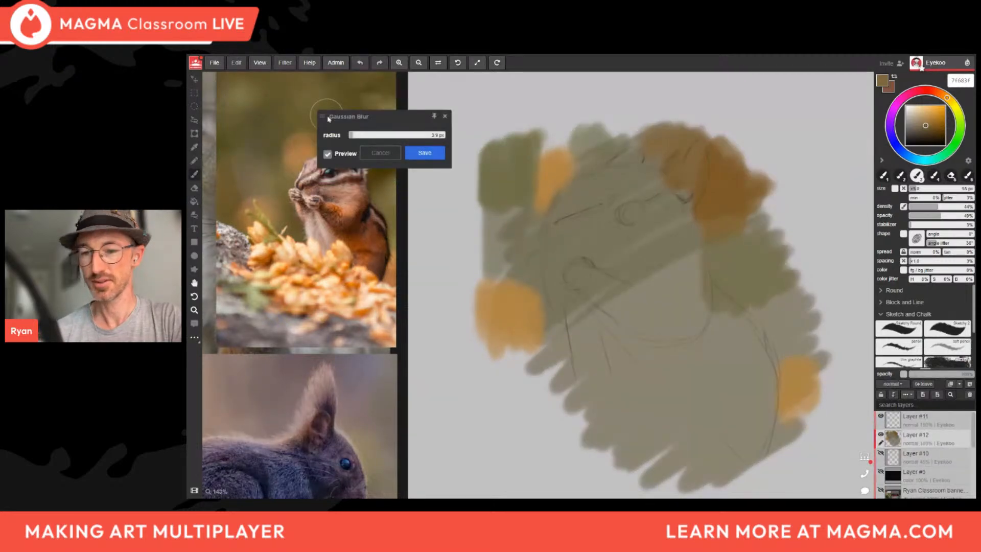
click(362, 135)
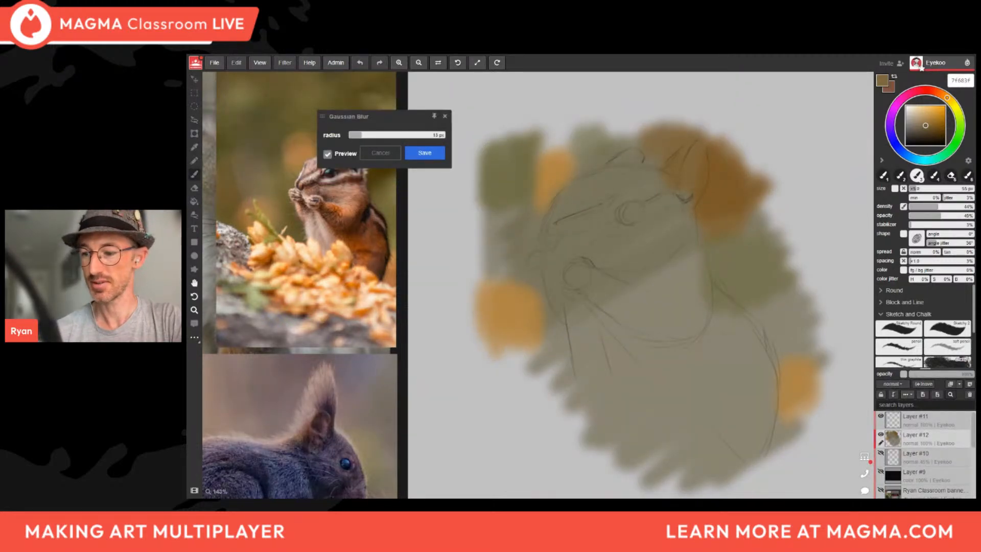
mouse_move(362, 135)
mouse_down()
mouse_move(371, 139)
mouse_move(359, 137)
mouse_up()
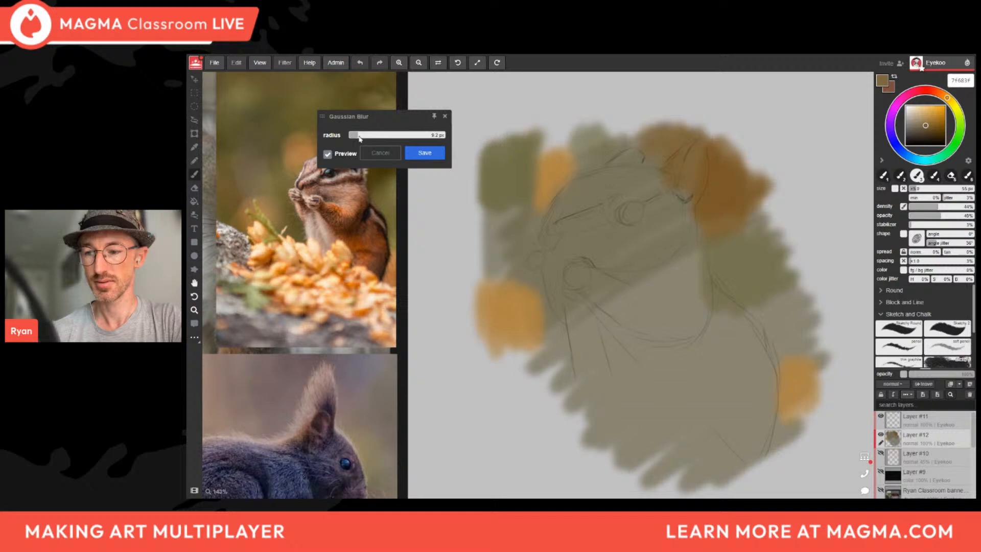
click(411, 151)
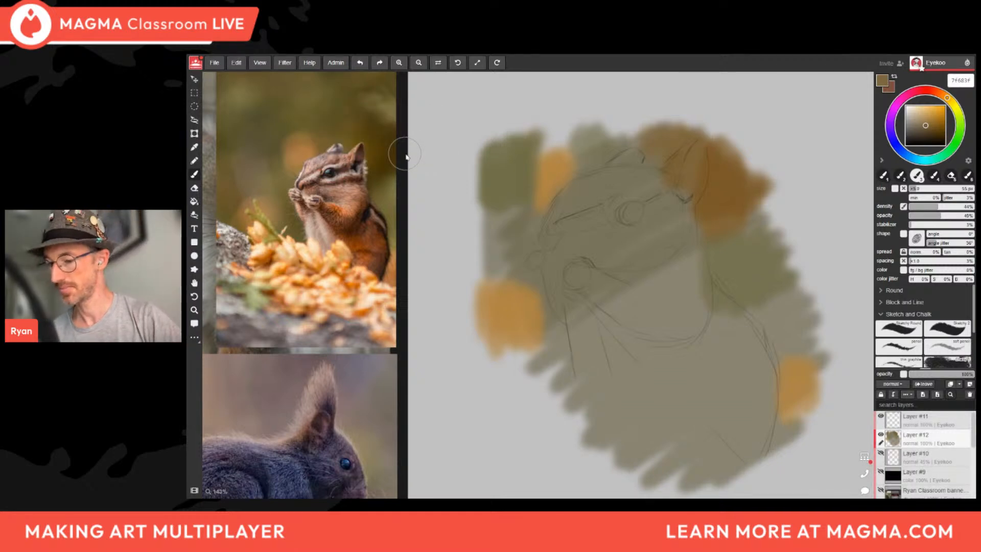
click(970, 384)
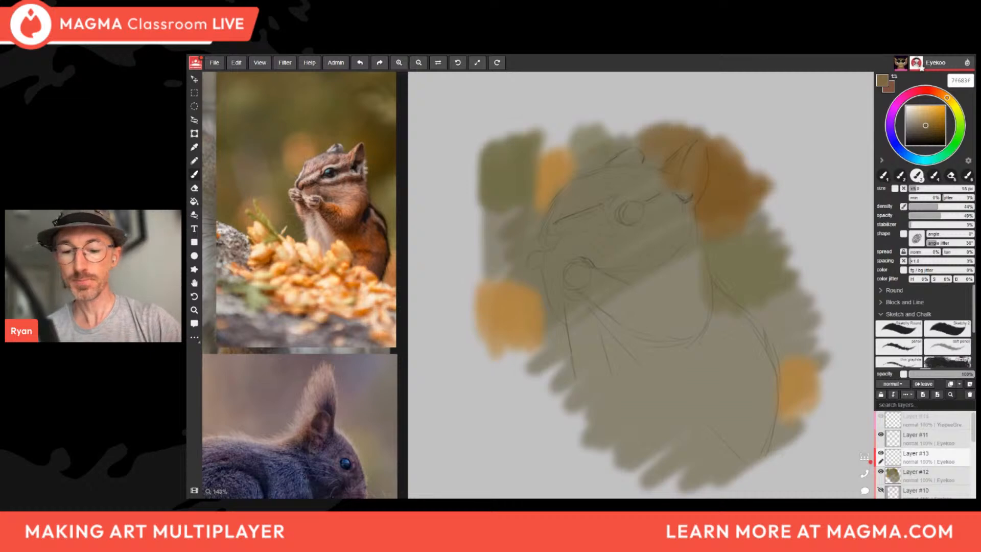
Paint an orange a66427 patch on the chipmunk's shoulder, raising brush density and opacity to about 75%, and add a muted brown dab behind it.
drag(945, 95, 936, 119)
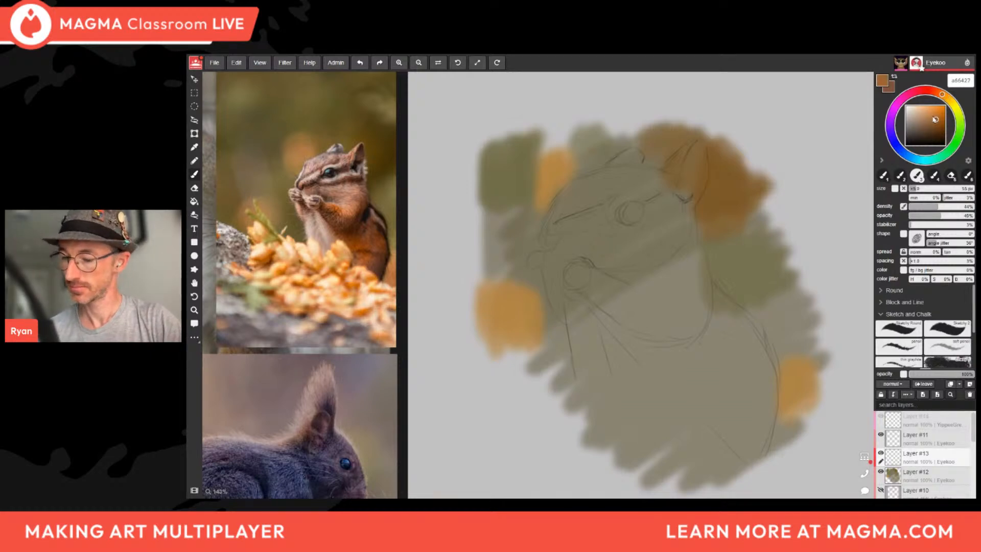
drag(661, 350, 684, 414)
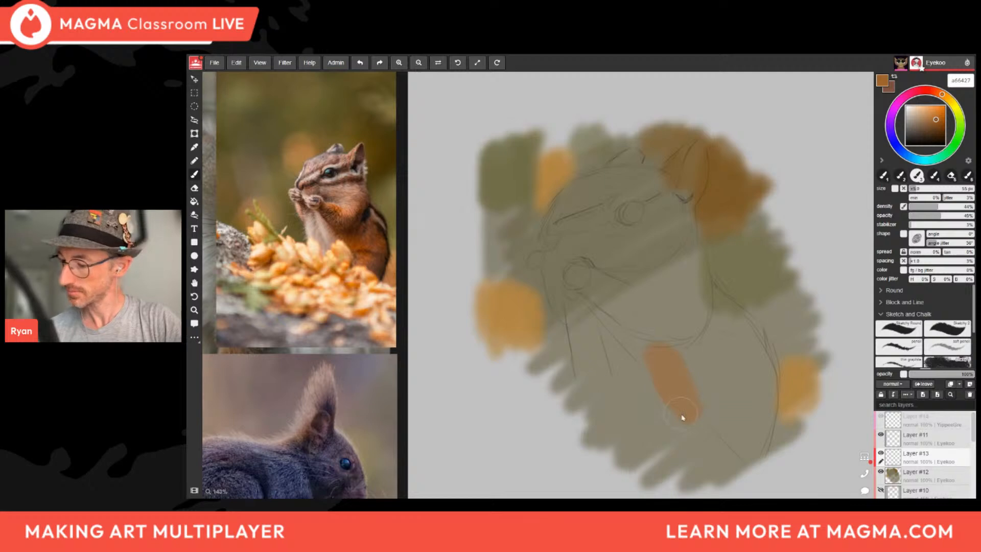
drag(955, 216, 960, 215)
click(959, 207)
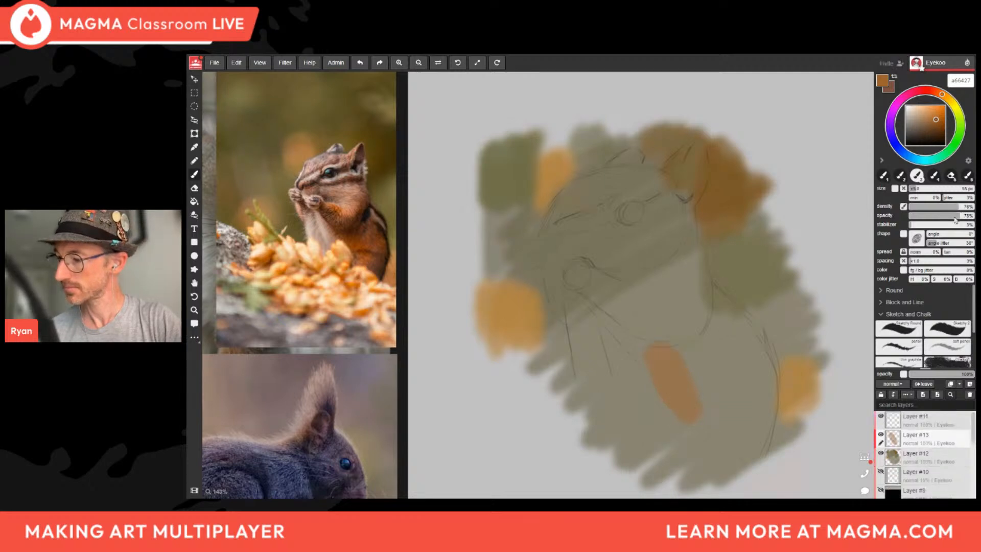
mouse_move(664, 380)
mouse_down()
mouse_move(650, 344)
mouse_move(638, 342)
mouse_move(661, 399)
mouse_up()
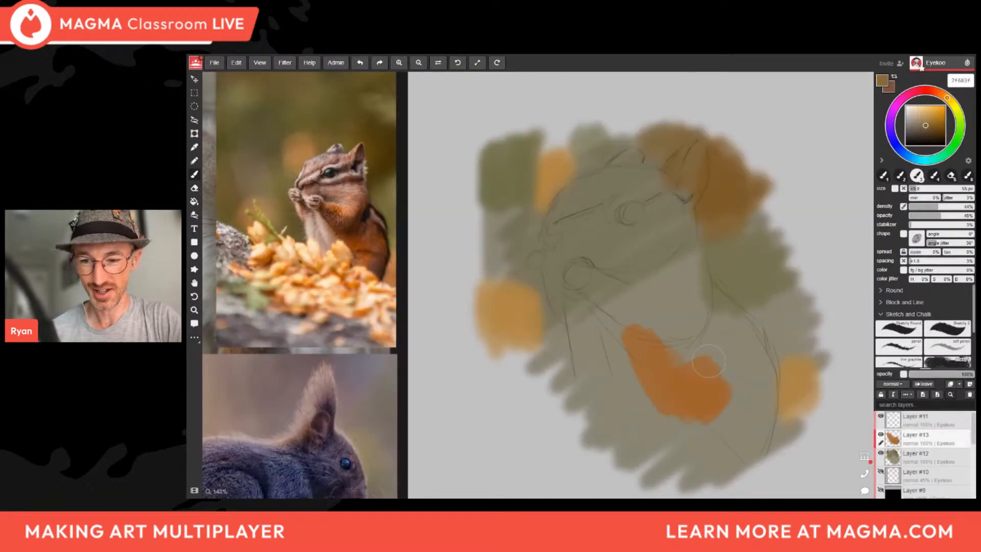
drag(731, 357, 740, 370)
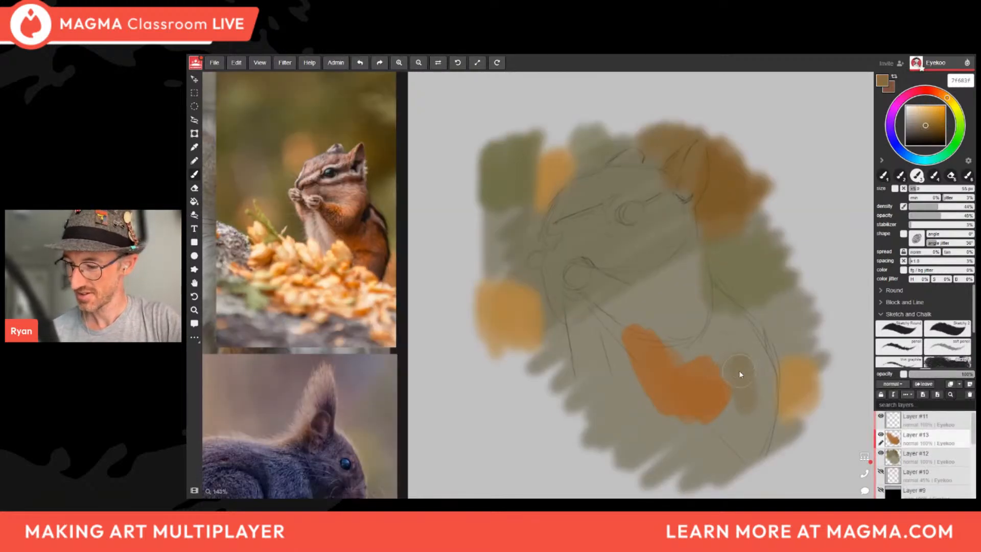
Sample the shoulder orange and block it in on the cheek, the forehead and in front of the near ear.
alt+click(682, 385)
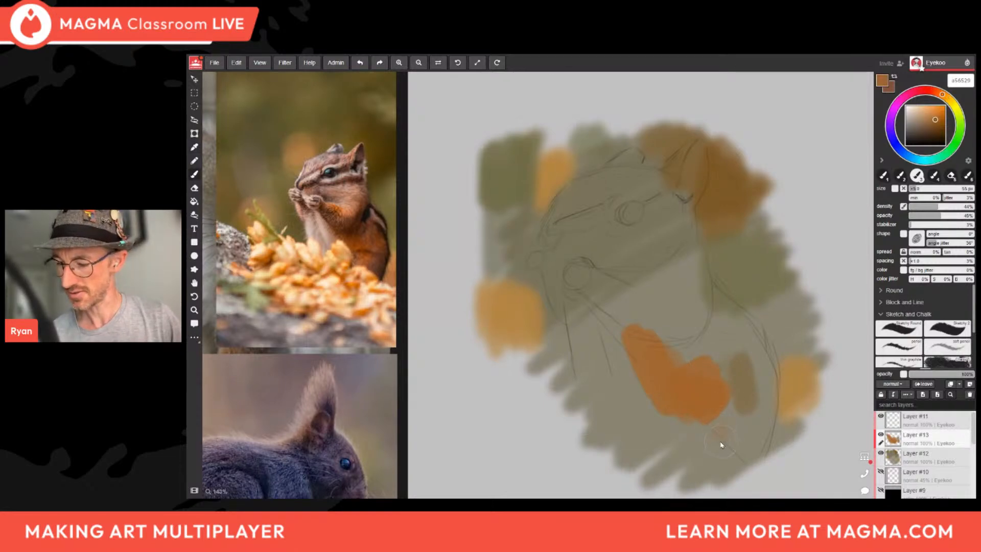
drag(611, 283, 607, 284)
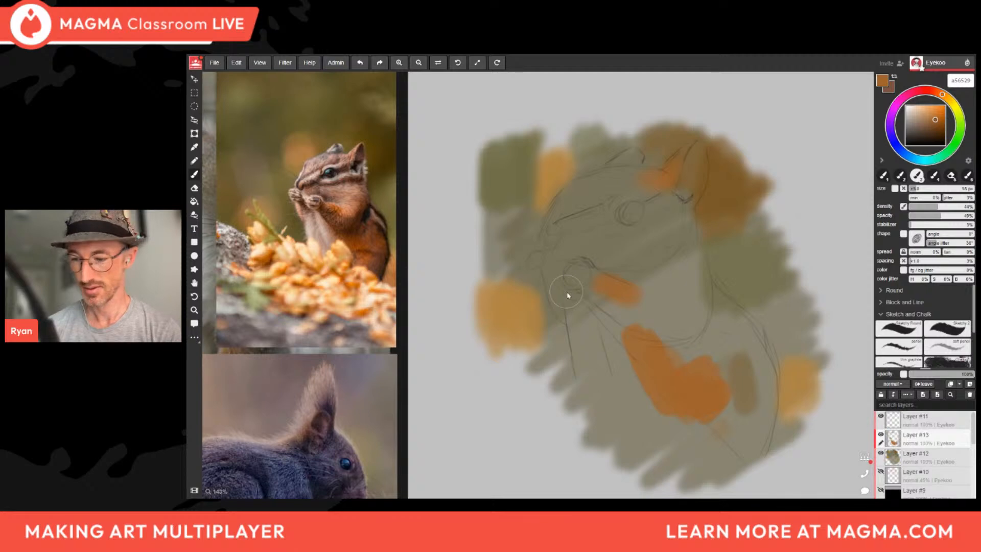
mouse_move(612, 289)
mouse_down()
mouse_move(676, 304)
mouse_move(626, 284)
mouse_up()
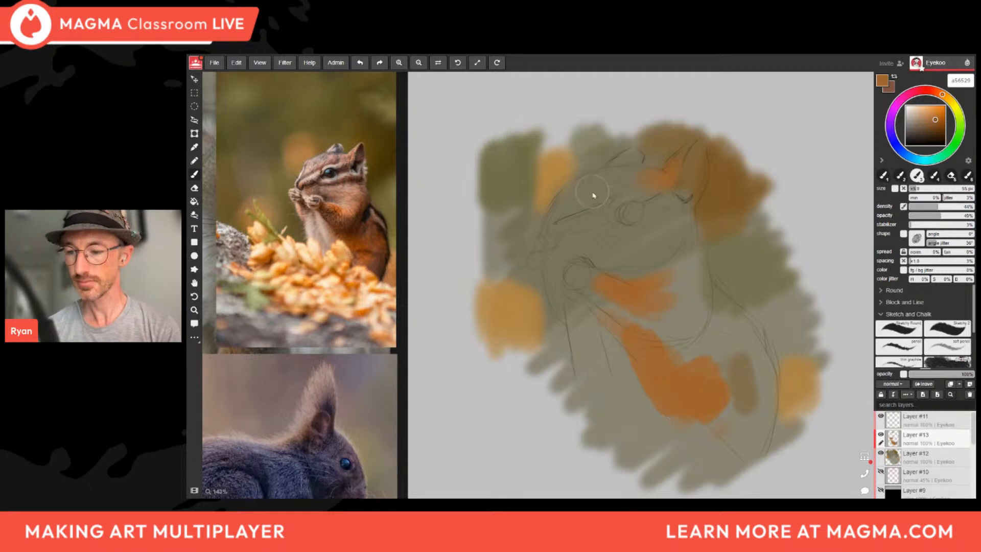
mouse_move(541, 225)
mouse_down()
mouse_move(640, 193)
mouse_move(588, 192)
mouse_move(652, 197)
mouse_up()
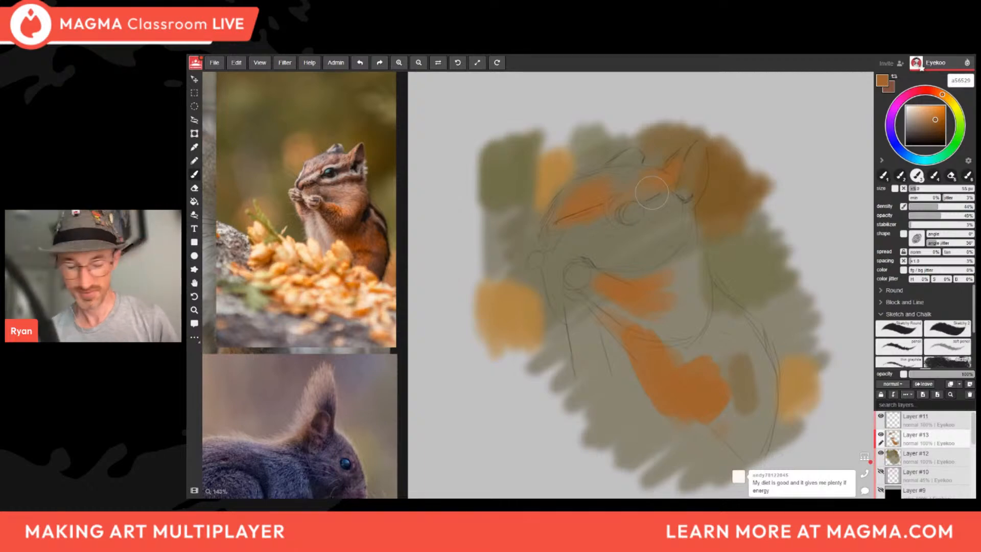
Sample the grey-olive background, lighten it to a pale cream and paint the chipmunk's chest with it.
key(alt)
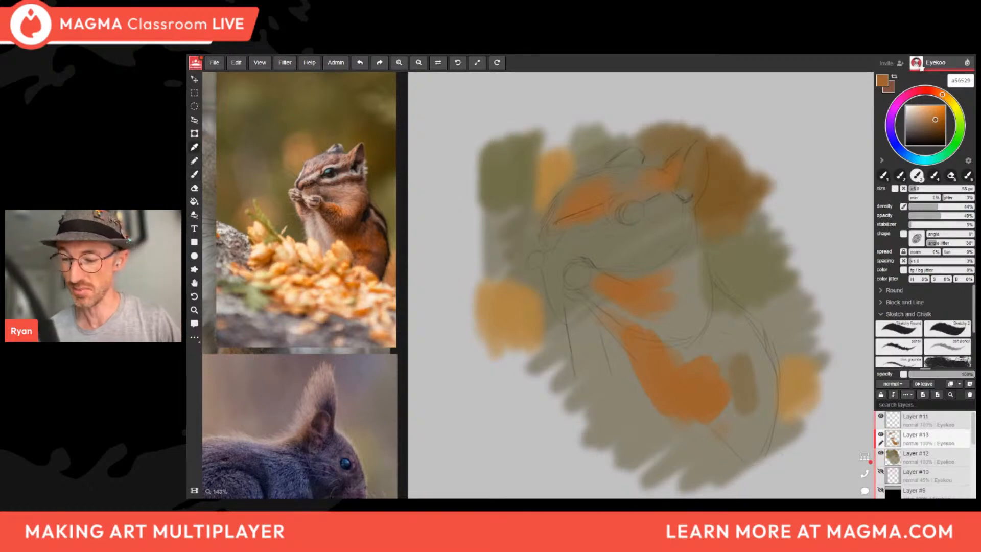
alt+click(623, 374)
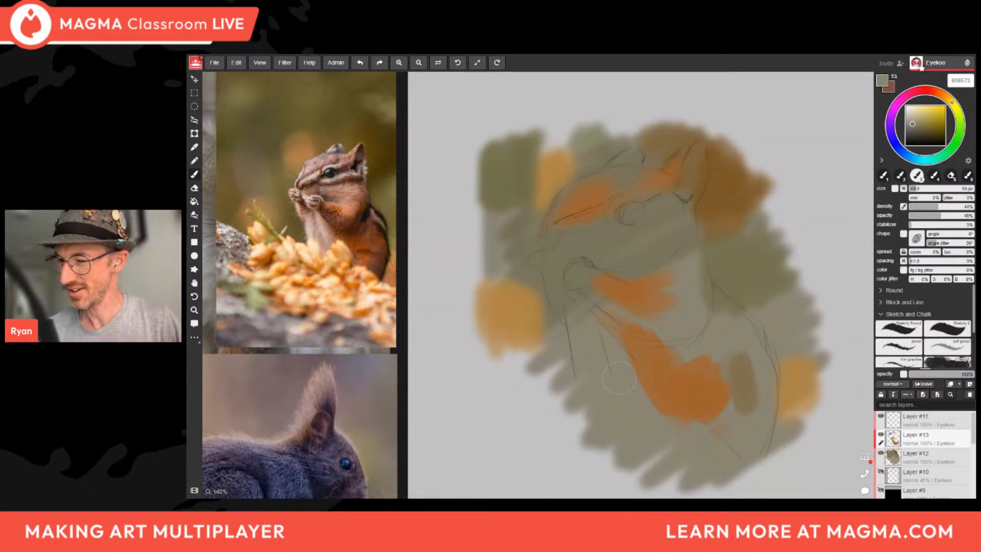
drag(955, 104, 951, 100)
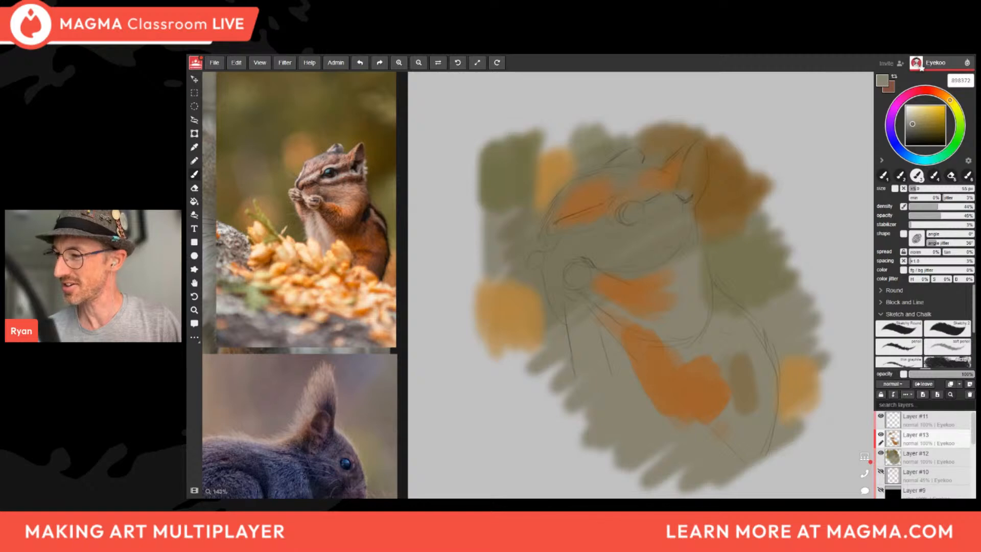
click(913, 118)
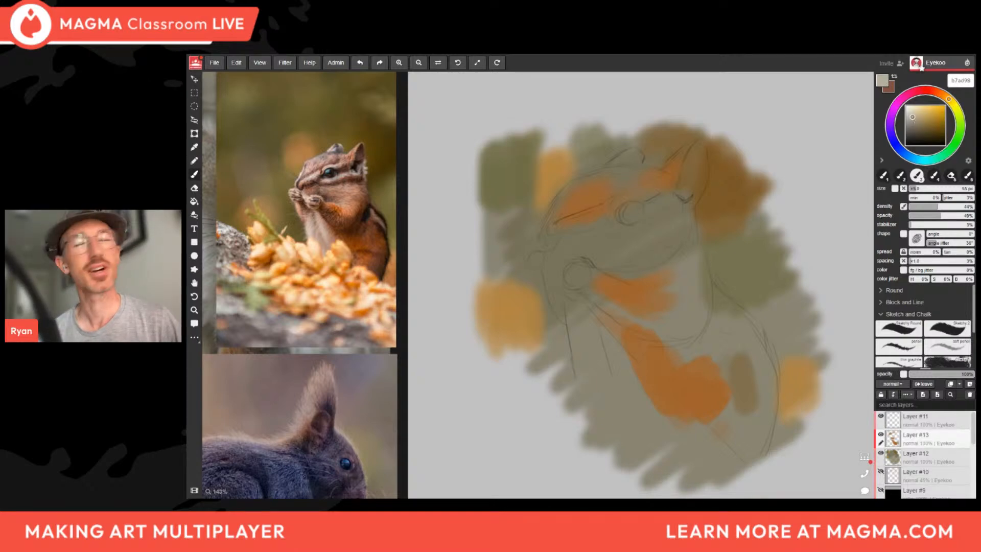
drag(914, 118, 912, 113)
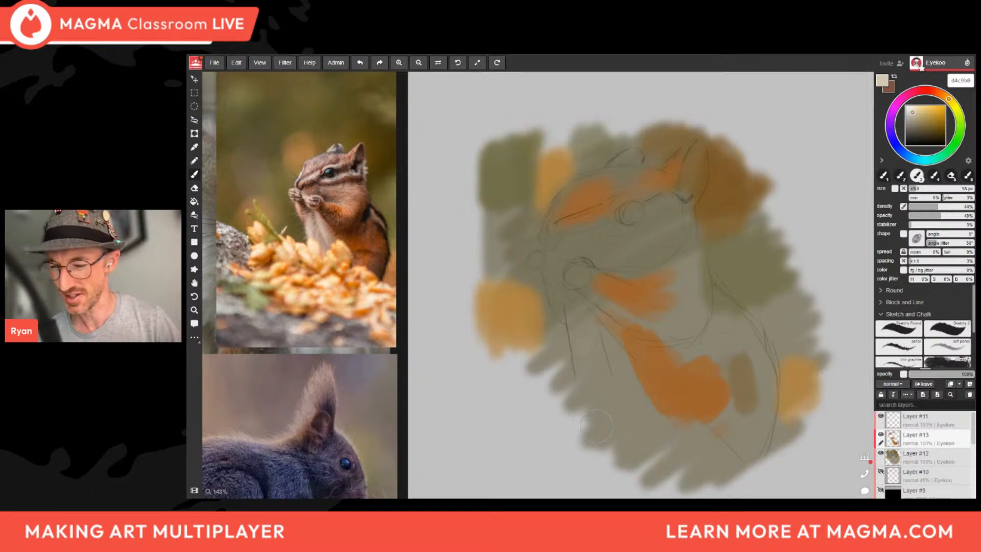
mouse_move(581, 332)
mouse_down()
mouse_move(589, 376)
mouse_move(596, 370)
mouse_move(618, 388)
mouse_move(603, 360)
mouse_up()
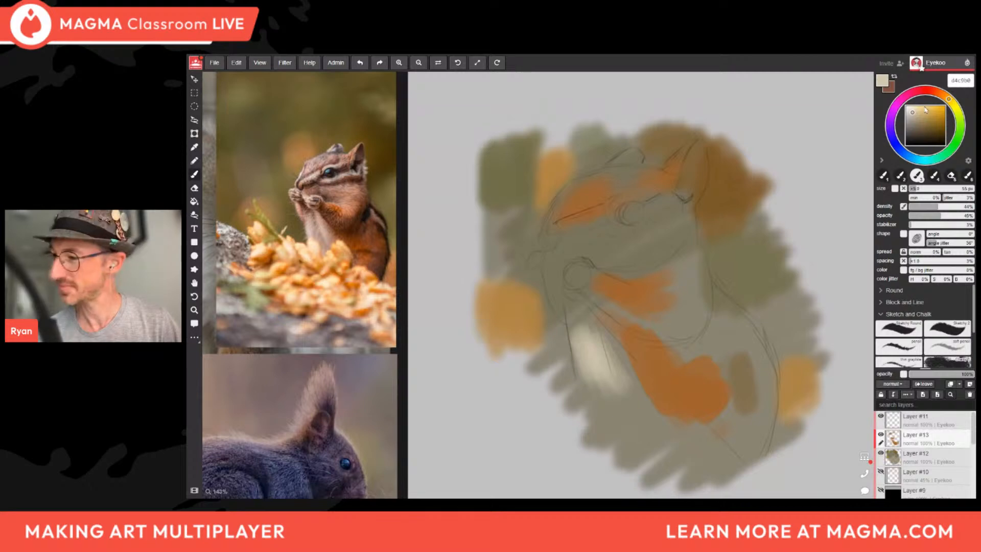
Shift the cream toward a warmer orange hue, extend the chest fur with it, and darken the colour to a beige.
drag(950, 100, 945, 95)
click(915, 113)
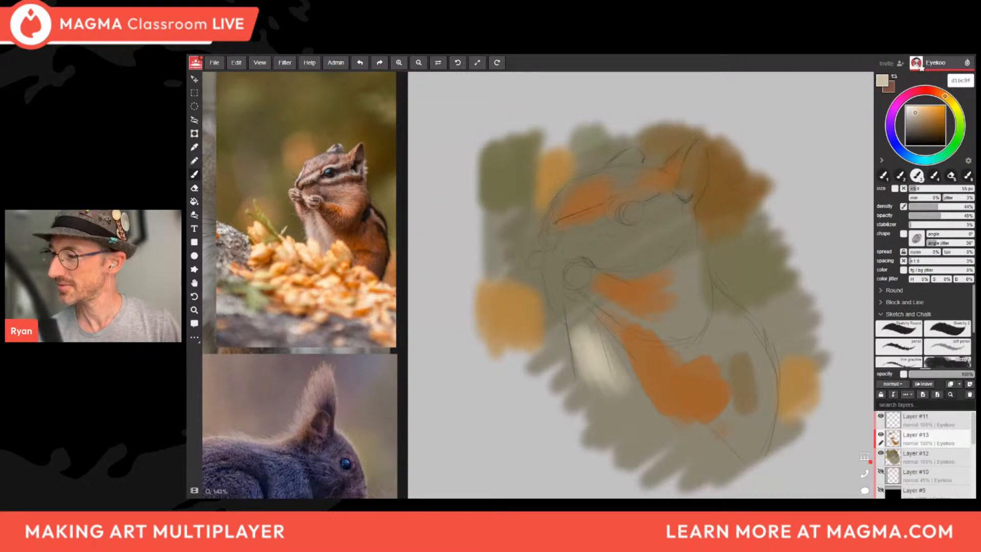
drag(603, 367, 602, 409)
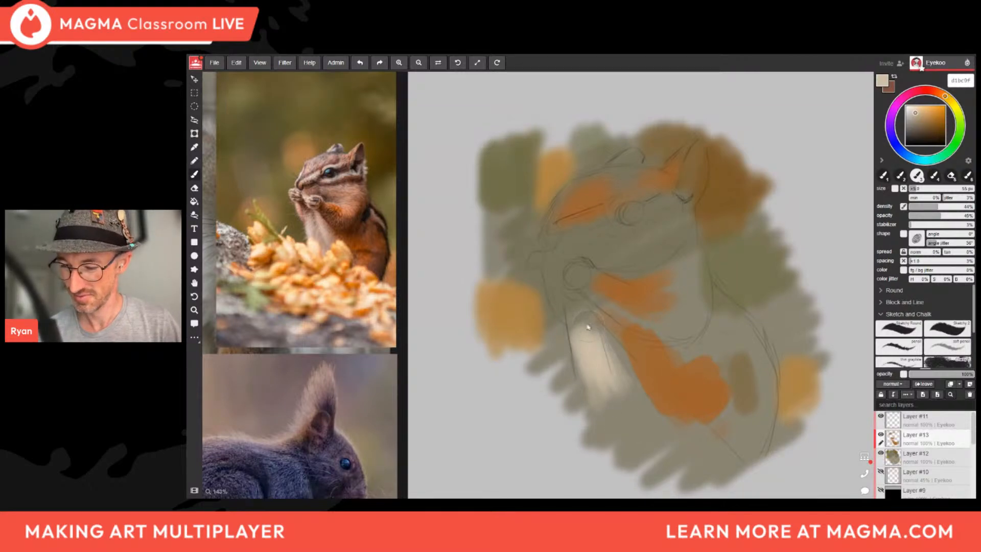
drag(588, 327, 628, 396)
drag(918, 111, 915, 116)
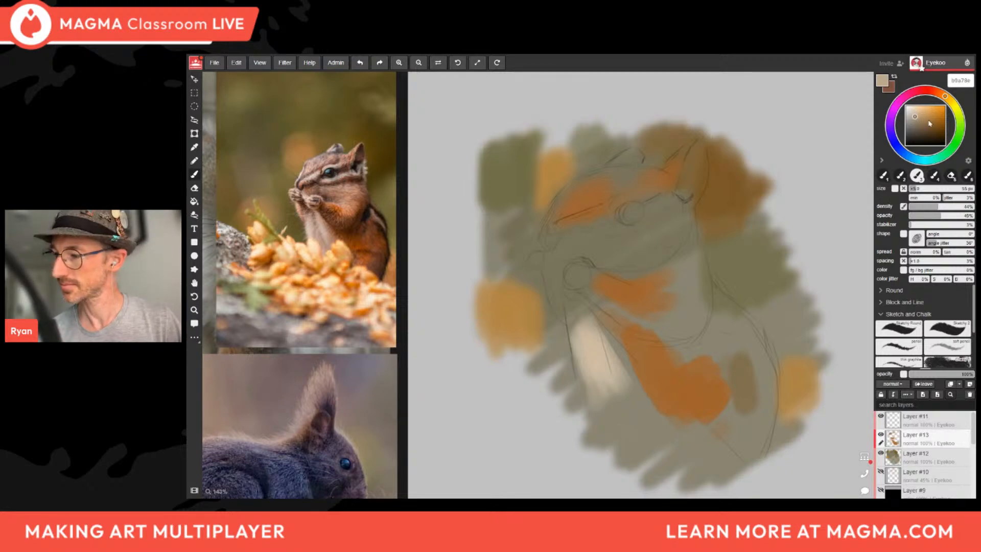
Paint medium brown 7b4b1e over the chipmunk's upper shoulder, back and neck.
alt+click(705, 371)
drag(718, 334, 690, 357)
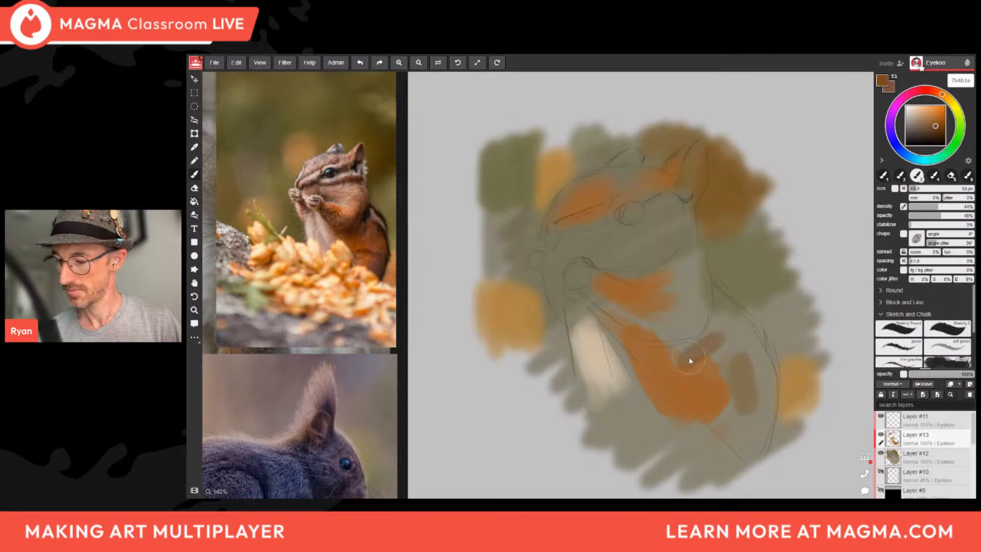
drag(741, 325, 747, 372)
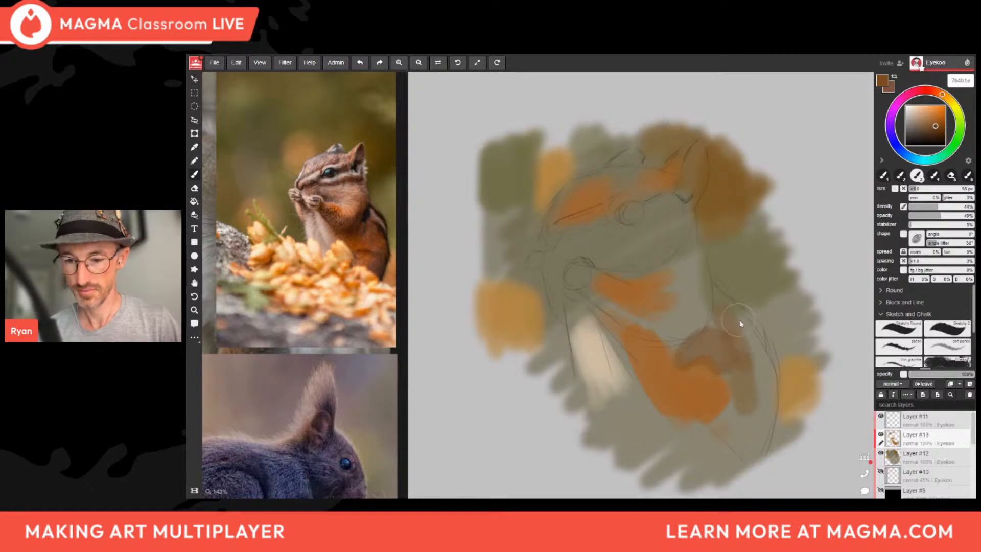
mouse_move(740, 322)
mouse_down()
mouse_move(719, 302)
mouse_move(759, 360)
mouse_move(757, 455)
mouse_move(753, 409)
mouse_move(733, 430)
mouse_move(745, 407)
mouse_move(738, 462)
mouse_move(753, 427)
mouse_move(711, 440)
mouse_up()
mouse_move(736, 333)
mouse_down()
mouse_move(678, 278)
mouse_move(683, 332)
mouse_move(694, 316)
mouse_move(690, 291)
mouse_move(683, 317)
mouse_move(719, 326)
mouse_move(711, 349)
mouse_move(680, 278)
mouse_move(694, 341)
mouse_up()
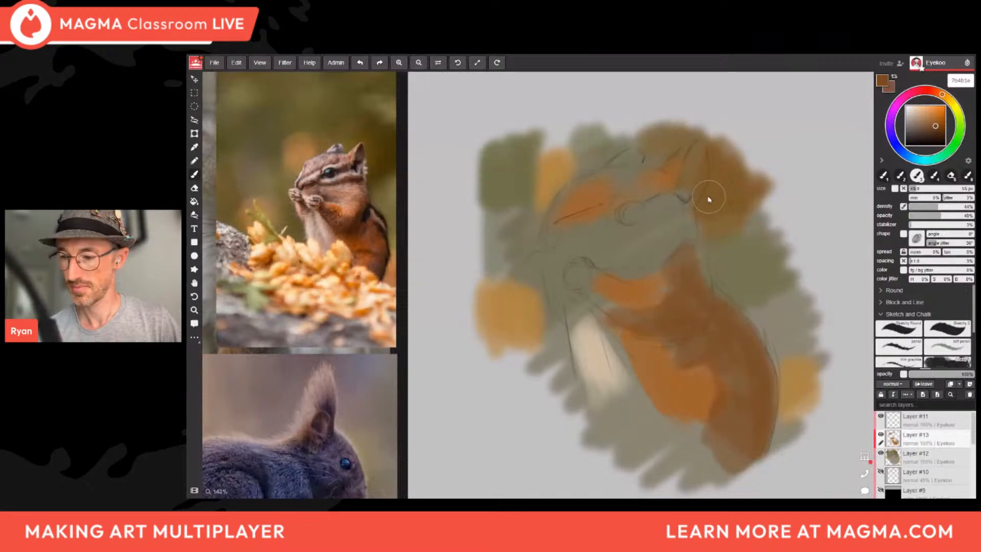
Paint brown over the head and far ear, and block in the face, muzzle and paws with darker brown 5b3d21.
mouse_move(709, 199)
mouse_down()
mouse_move(690, 160)
mouse_move(653, 213)
mouse_move(652, 175)
mouse_move(613, 169)
mouse_move(592, 184)
mouse_move(634, 153)
mouse_move(640, 186)
mouse_move(572, 199)
mouse_move(561, 268)
mouse_move(616, 225)
mouse_move(617, 272)
mouse_move(677, 226)
mouse_move(661, 217)
mouse_move(620, 225)
mouse_move(634, 188)
mouse_move(613, 187)
mouse_up()
click(931, 131)
mouse_move(572, 253)
mouse_down()
mouse_move(555, 266)
mouse_move(566, 312)
mouse_move(560, 275)
mouse_move(590, 281)
mouse_up()
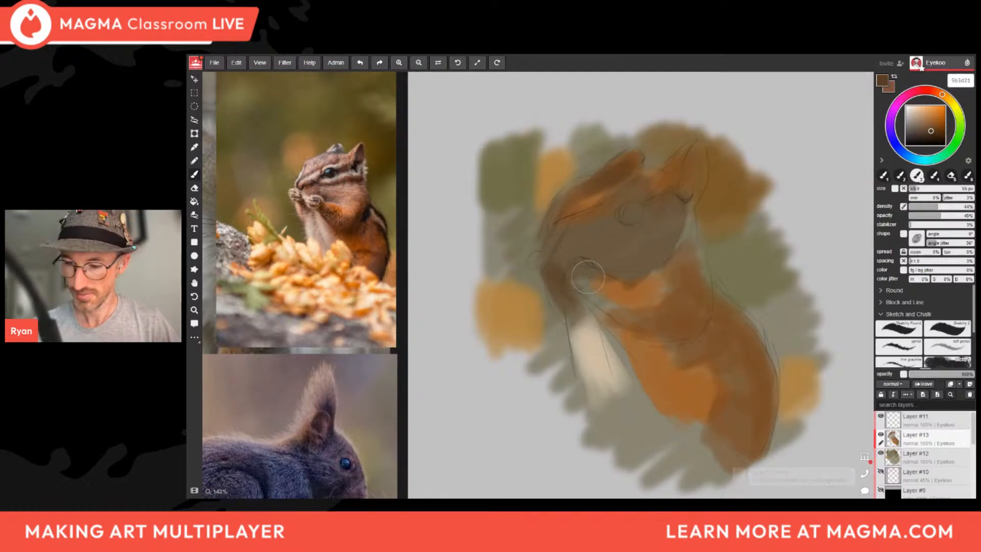
mouse_move(550, 263)
mouse_down()
mouse_move(618, 322)
mouse_move(591, 291)
mouse_move(615, 307)
mouse_move(621, 375)
mouse_up()
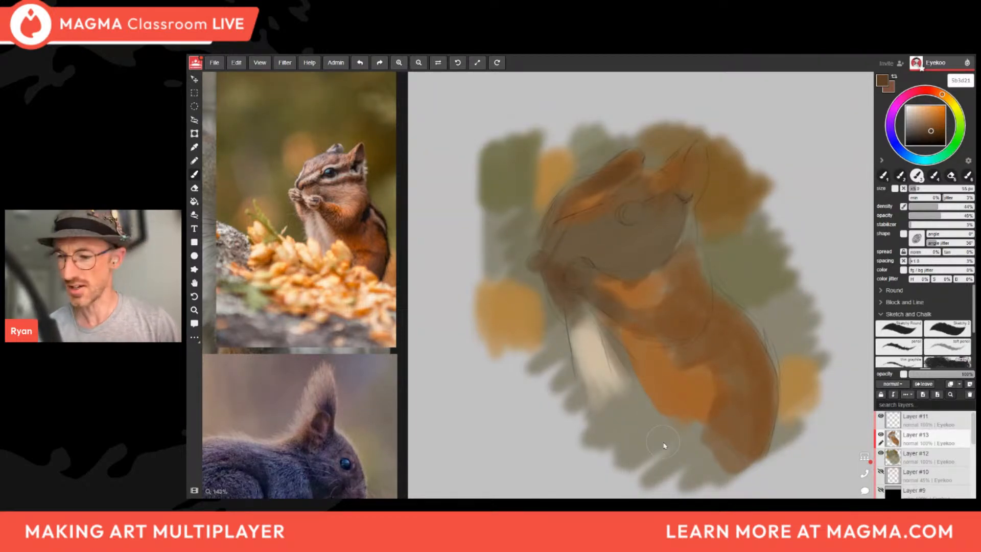
Reduce the brush size and paint dark brown on the back of the neck, the stripe below the eye, the lower flank and the near ear.
key(bracketleft)
key(bracketleft)
key(bracketleft)
key(bracketleft)
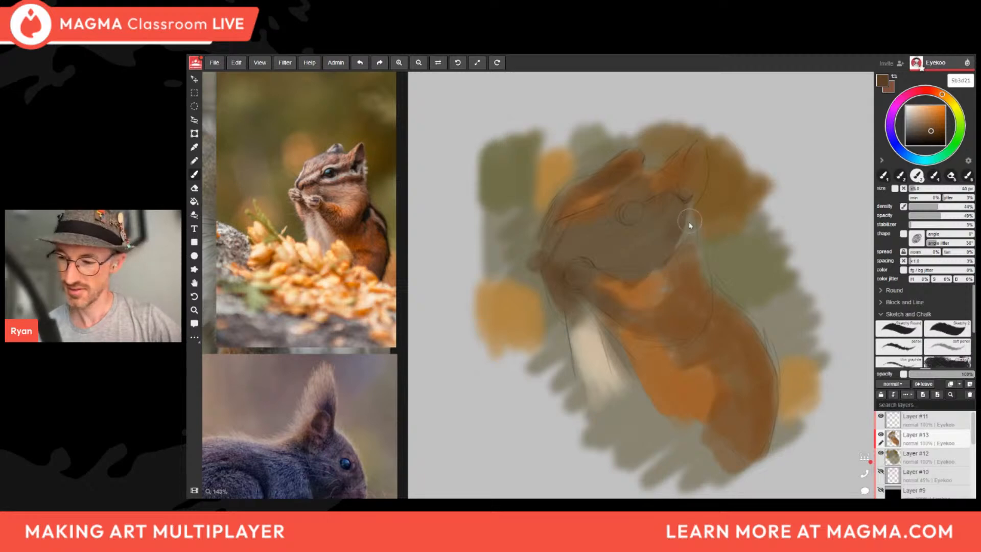
drag(684, 216, 696, 251)
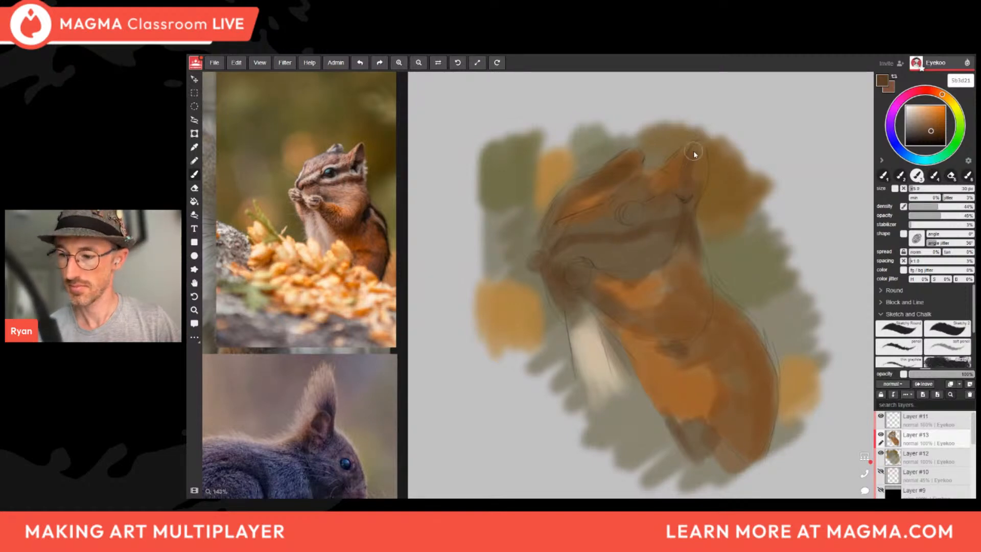
drag(697, 154, 689, 198)
Darken the brush colour to deep brown 3e2712 and shade the inside of the near ear.
click(934, 131)
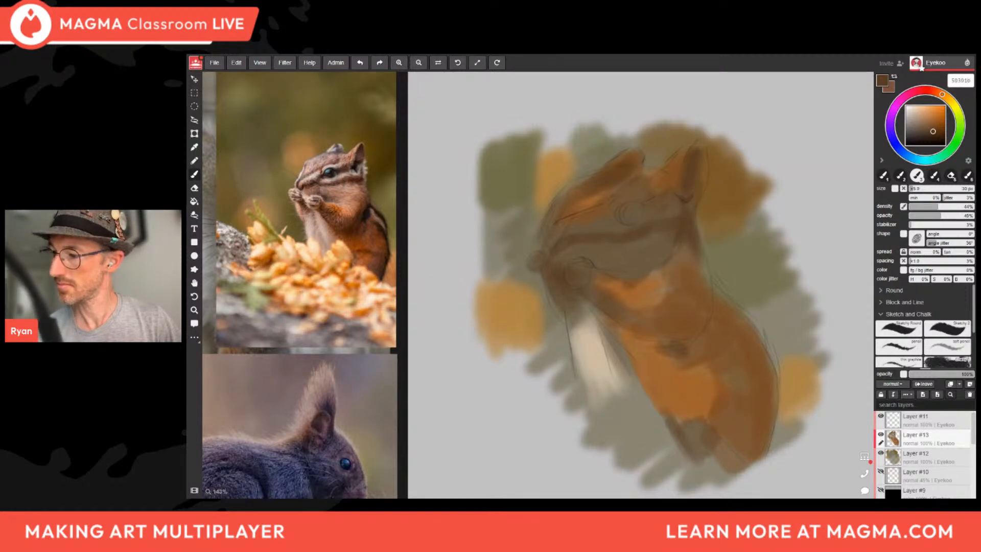
drag(934, 133, 934, 135)
drag(687, 197, 691, 171)
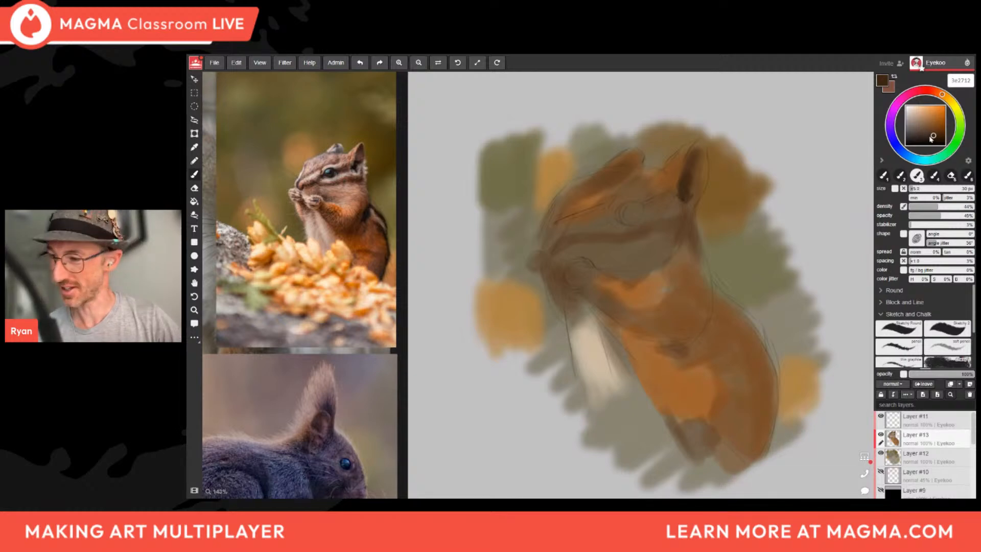
Define the near ear with a much smaller brush in muted dark brown 382515, and paint a dark mark where the neck meets the back.
click(929, 136)
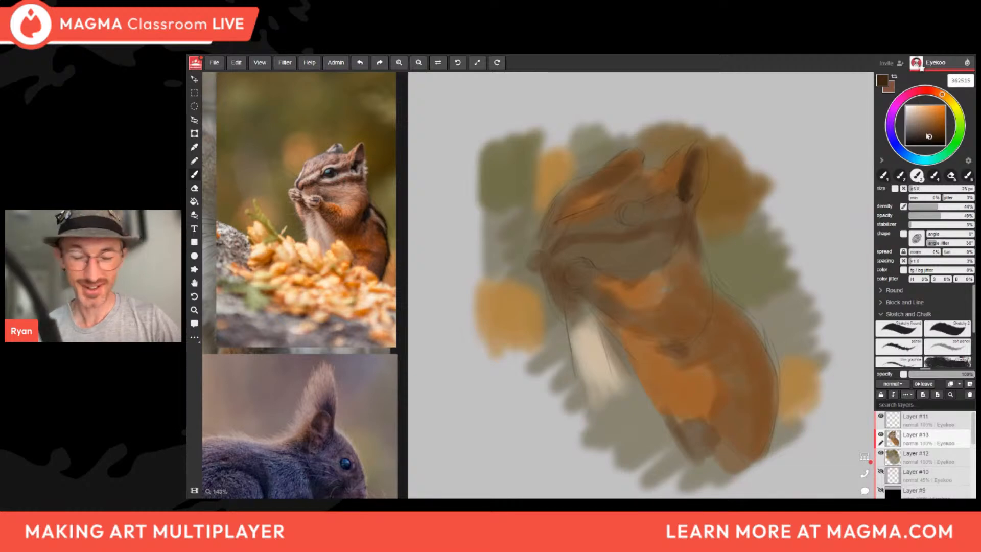
key(bracketleft)
key(bracketleft)
key(bracketleft)
key(bracketleft)
mouse_move(683, 189)
mouse_down()
mouse_move(693, 161)
mouse_move(684, 192)
mouse_move(694, 187)
mouse_move(692, 144)
mouse_move(701, 149)
mouse_move(680, 193)
mouse_up()
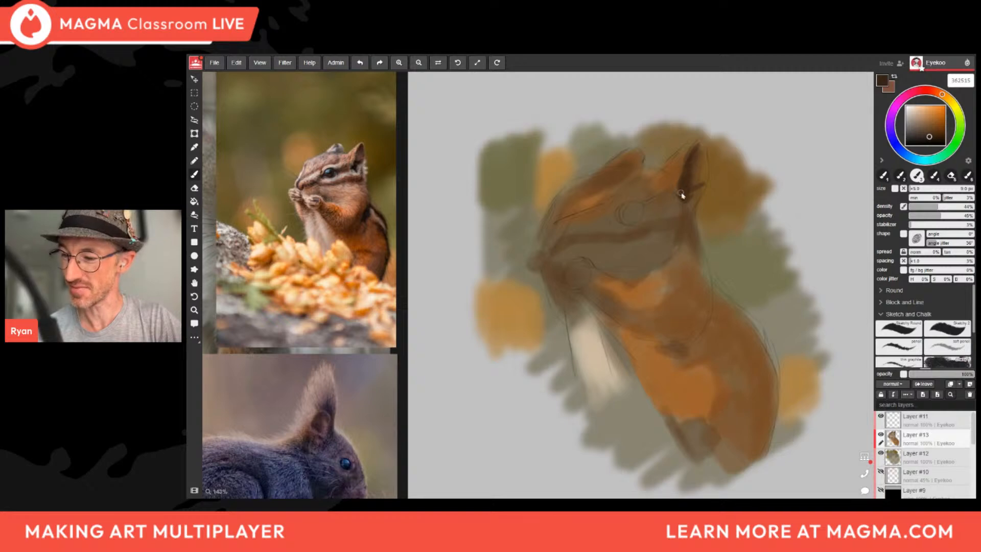
mouse_move(685, 156)
mouse_down()
mouse_move(683, 199)
mouse_move(691, 150)
mouse_move(697, 183)
mouse_move(688, 194)
mouse_up()
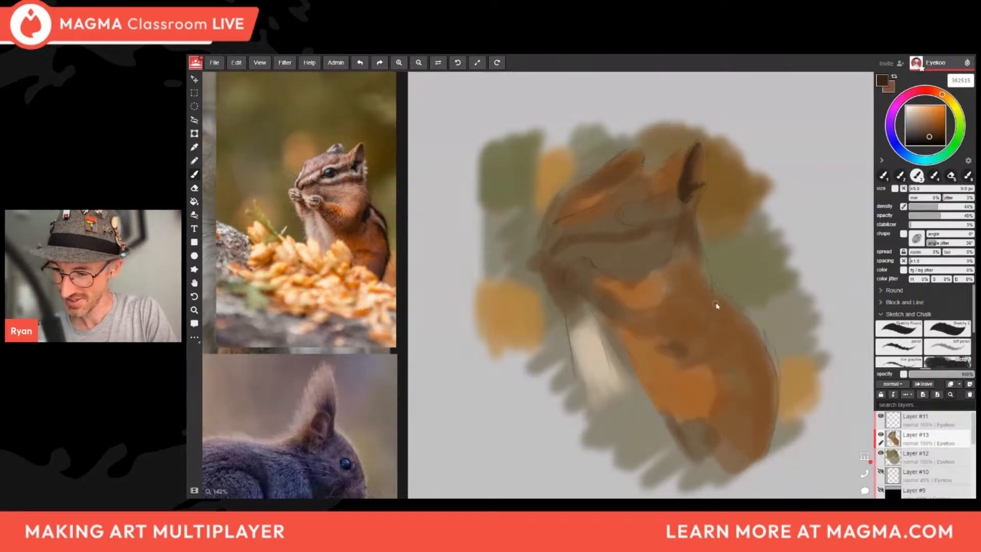
drag(717, 321, 721, 302)
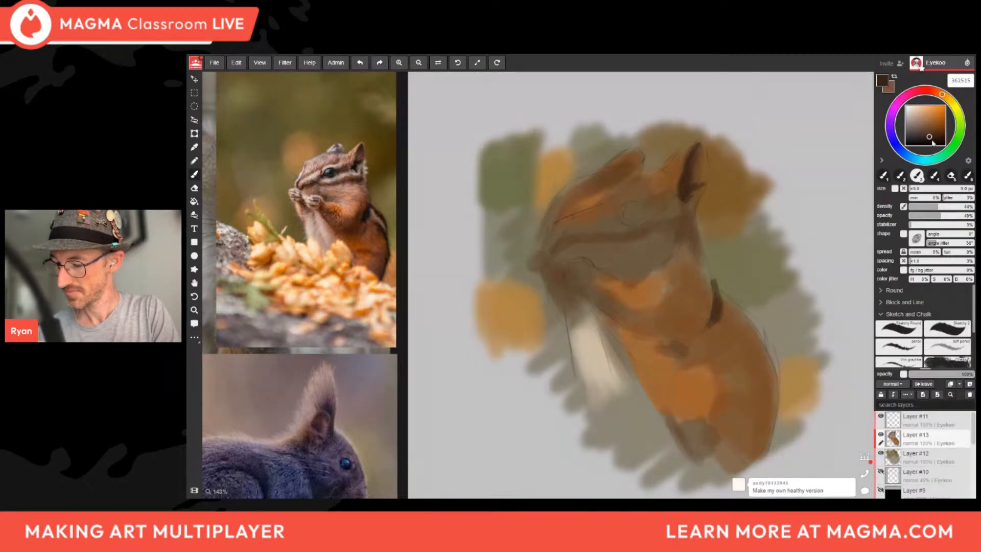
Read the latest messages in the classroom chat and close it.
click(866, 489)
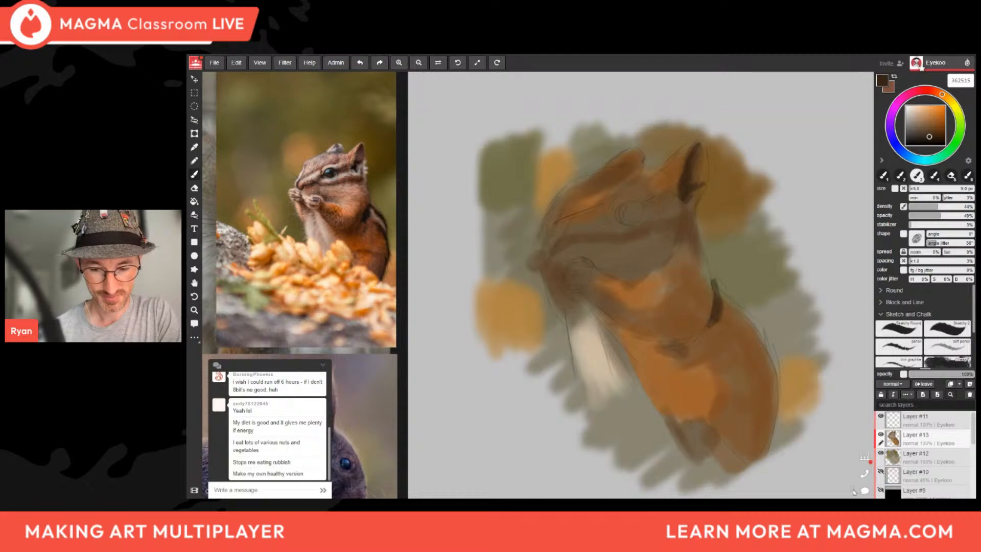
click(322, 364)
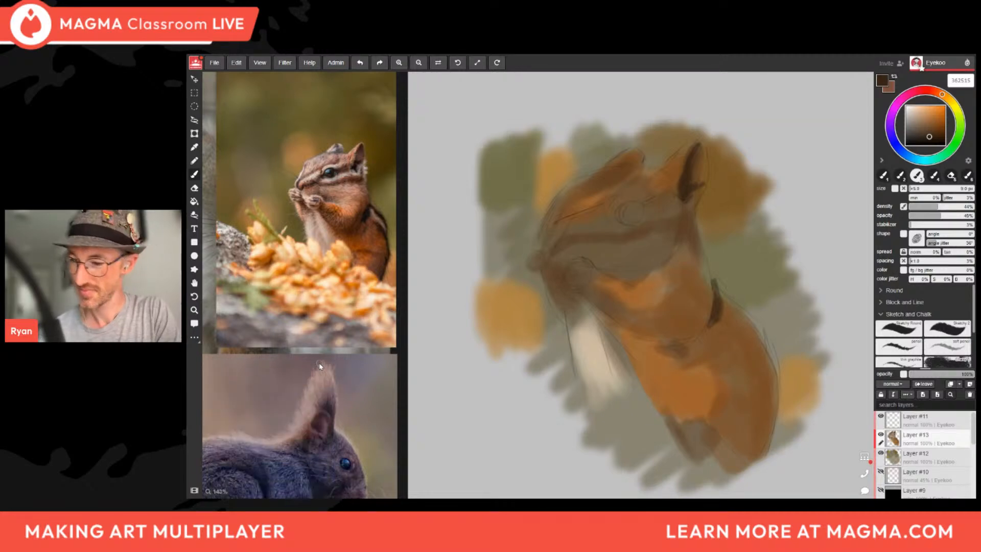
Paint the chipmunk's round eye in dark desaturated blue, raising the brush density and opacity for stronger coverage.
click(915, 159)
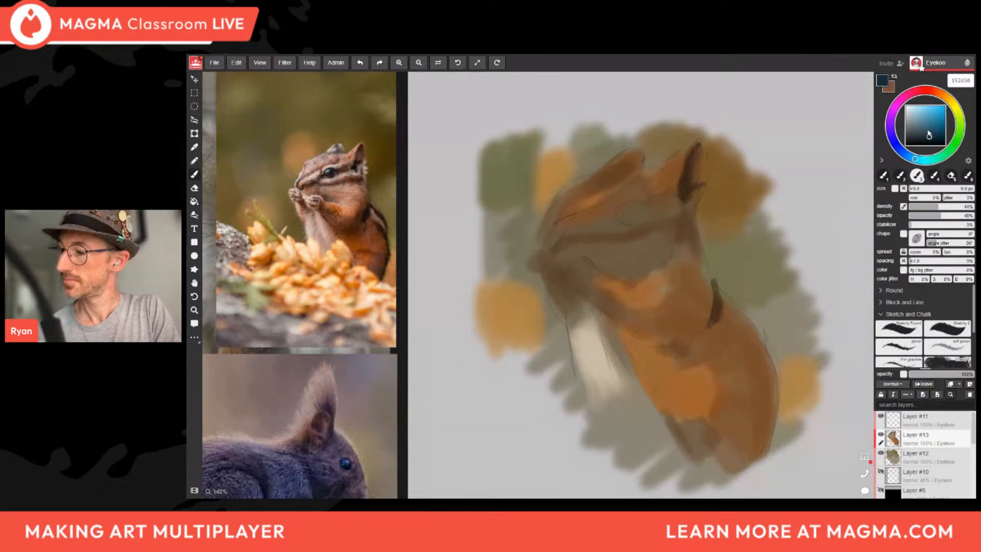
drag(928, 134, 926, 135)
click(926, 137)
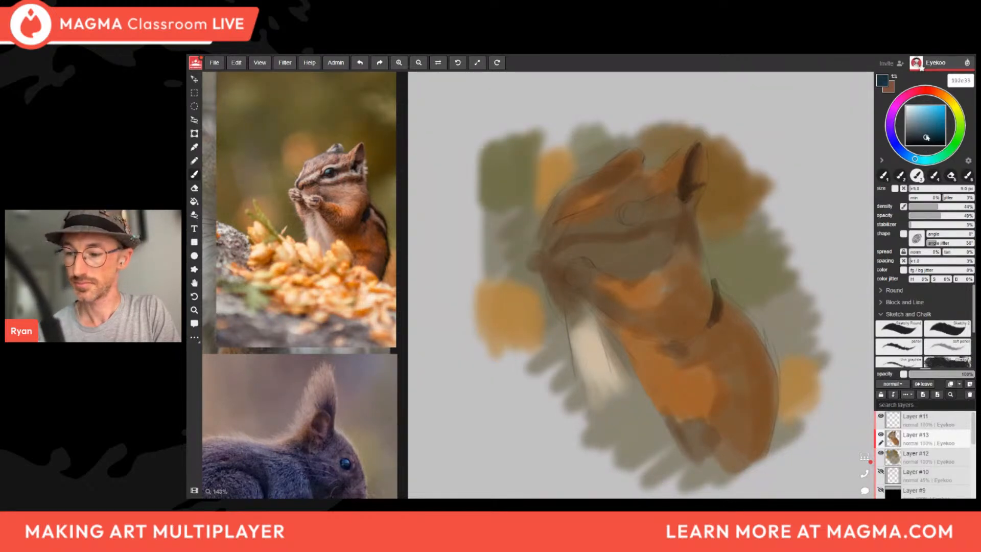
mouse_move(626, 210)
mouse_down()
mouse_move(635, 212)
mouse_move(626, 213)
mouse_up()
click(963, 207)
click(968, 215)
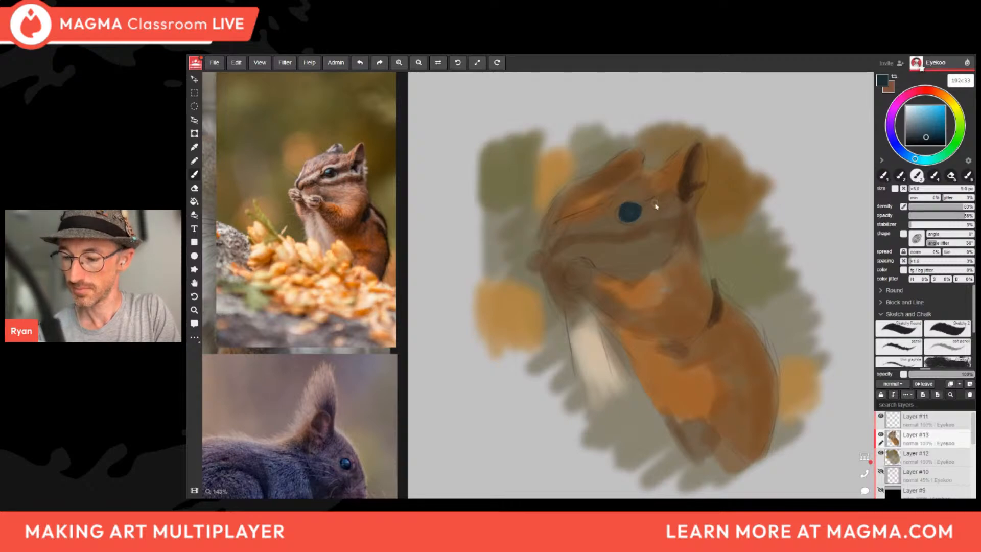
Set the brush density to maximum and the size to 25 px, and extend the belly's front edge in sampled orange-brown.
alt+click(753, 405)
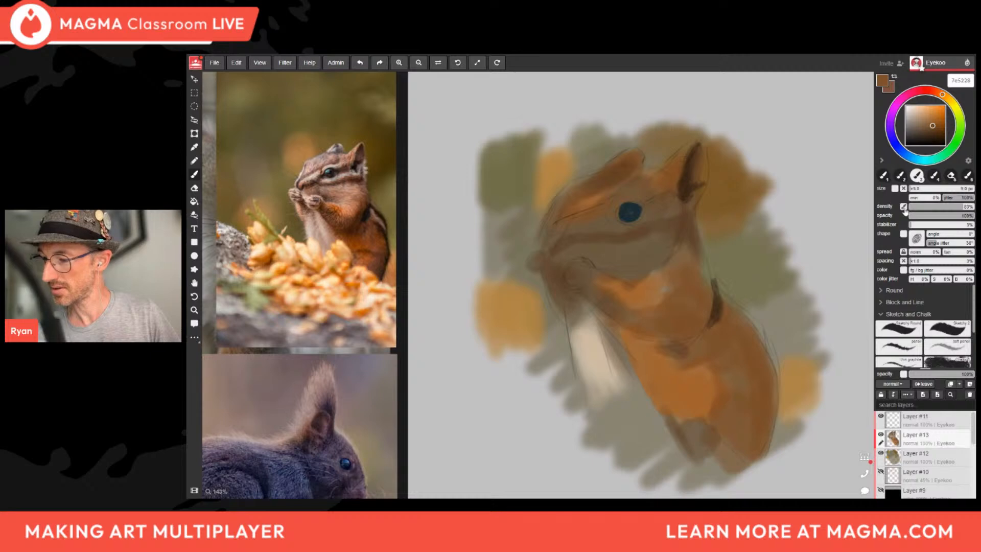
drag(905, 211, 974, 210)
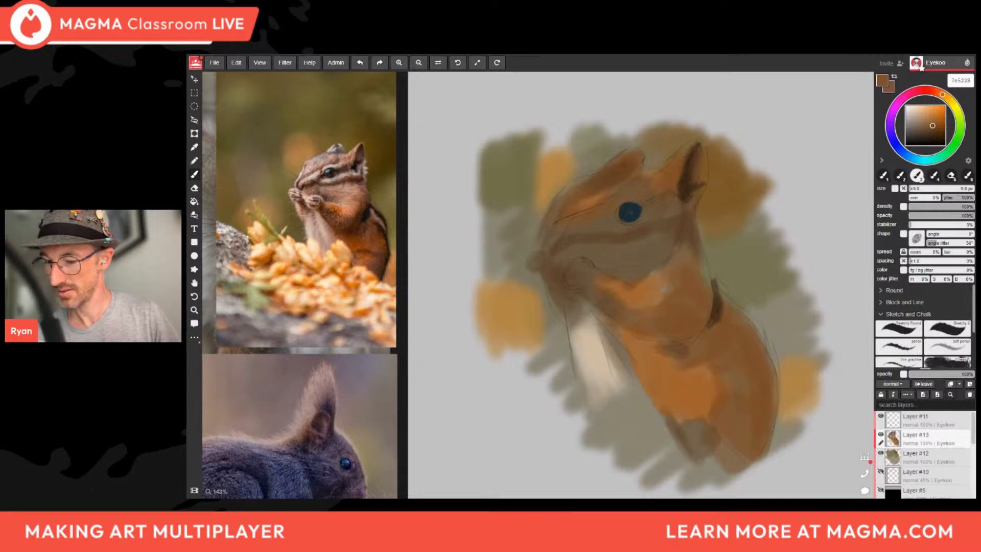
alt+click(667, 376)
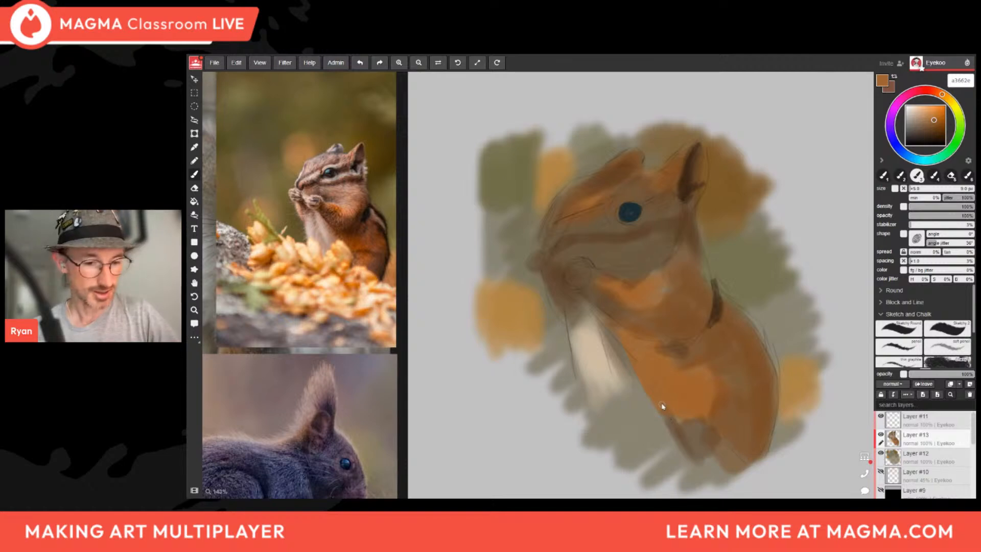
key(])
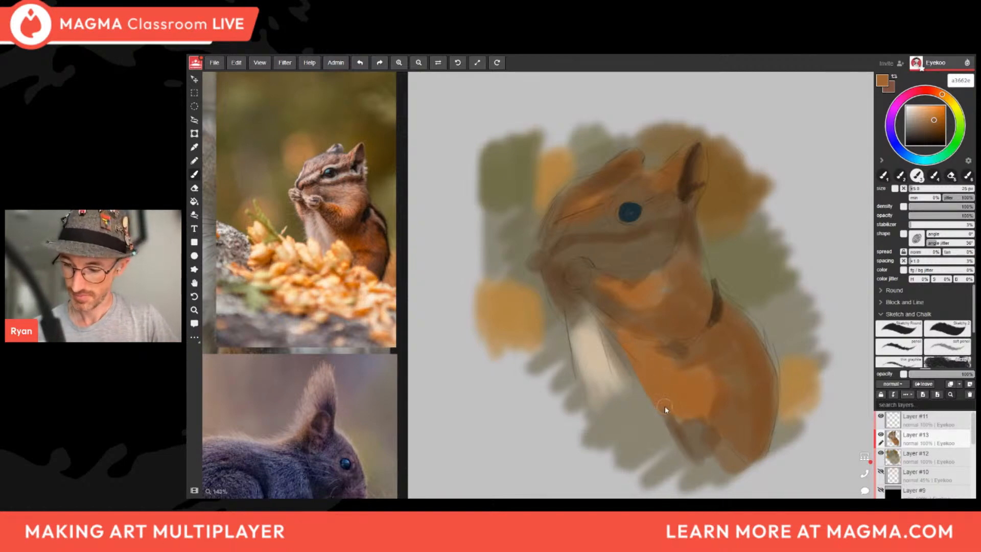
drag(664, 408, 683, 449)
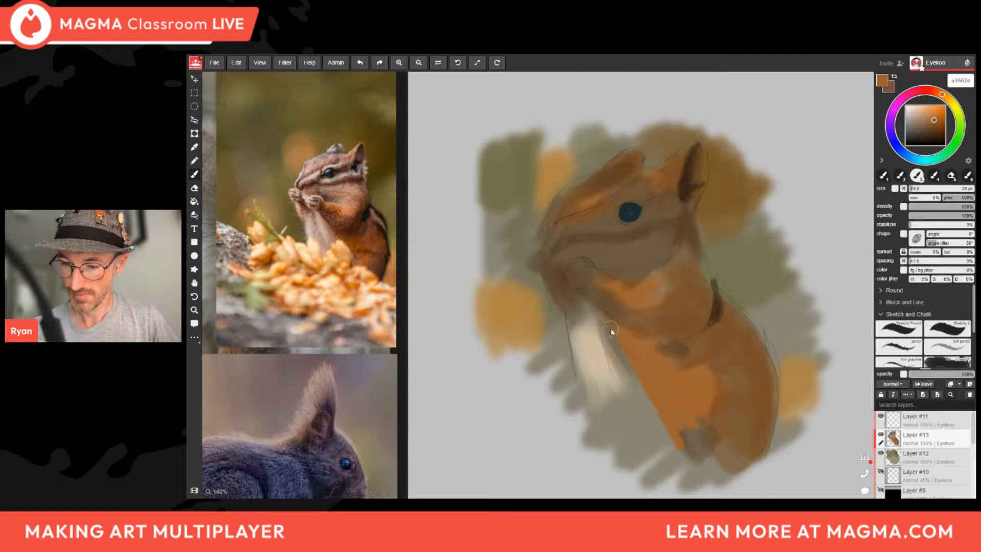
Block in the cheek patch in light tan ae8e70 and add a short tan stripe along the snout.
click(924, 114)
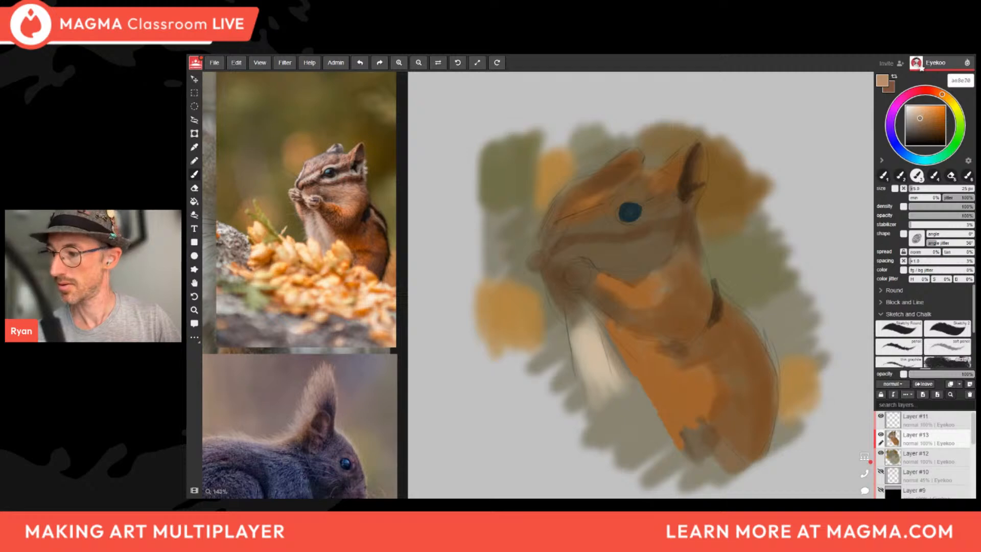
mouse_move(616, 260)
mouse_down()
mouse_move(599, 266)
mouse_move(646, 274)
mouse_up()
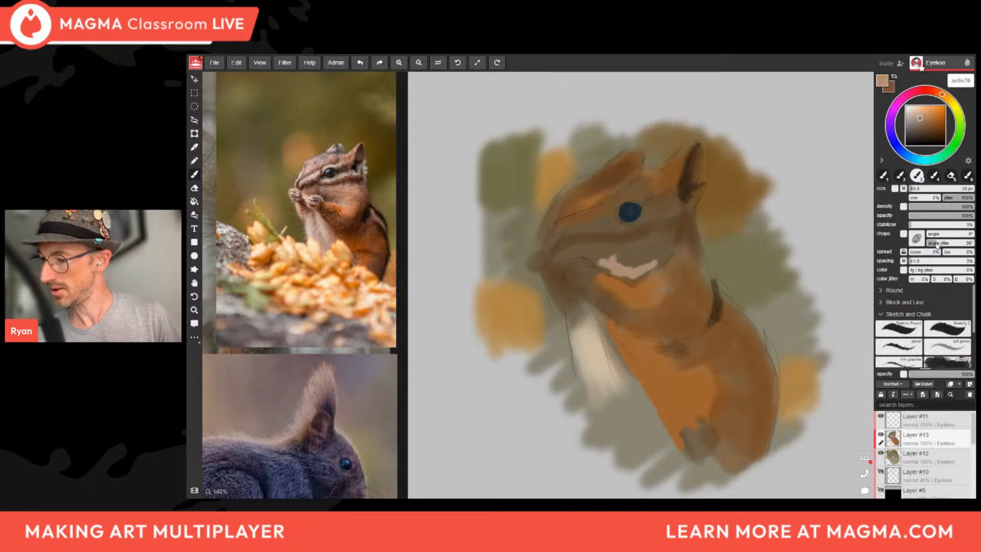
mouse_move(607, 270)
mouse_down()
mouse_move(646, 261)
mouse_move(626, 270)
mouse_move(661, 275)
mouse_move(601, 263)
mouse_up()
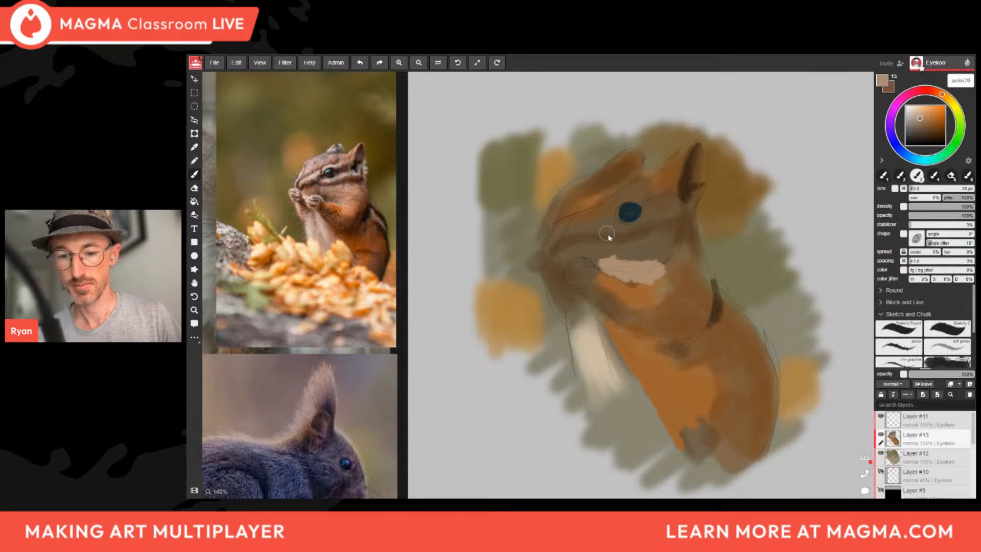
drag(626, 254, 614, 258)
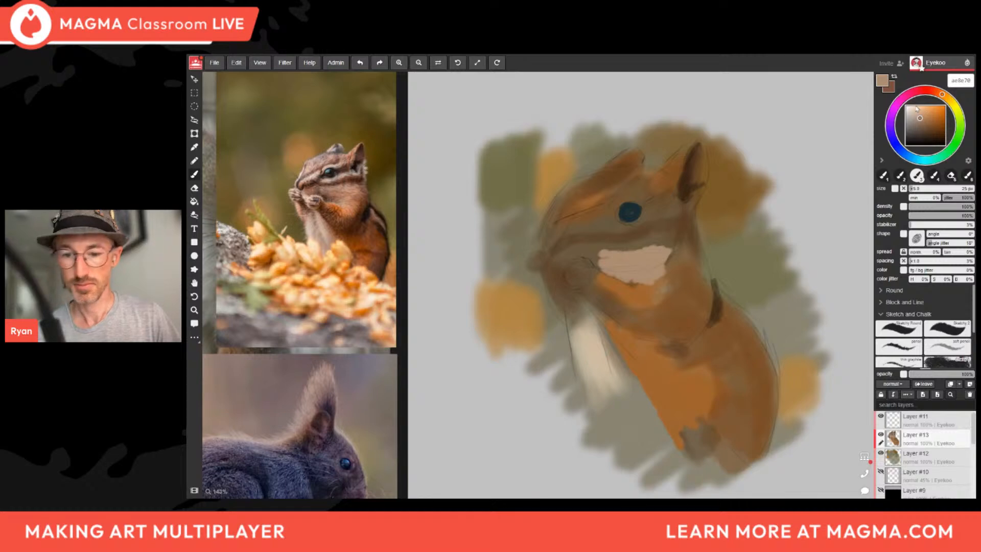
drag(551, 243, 587, 226)
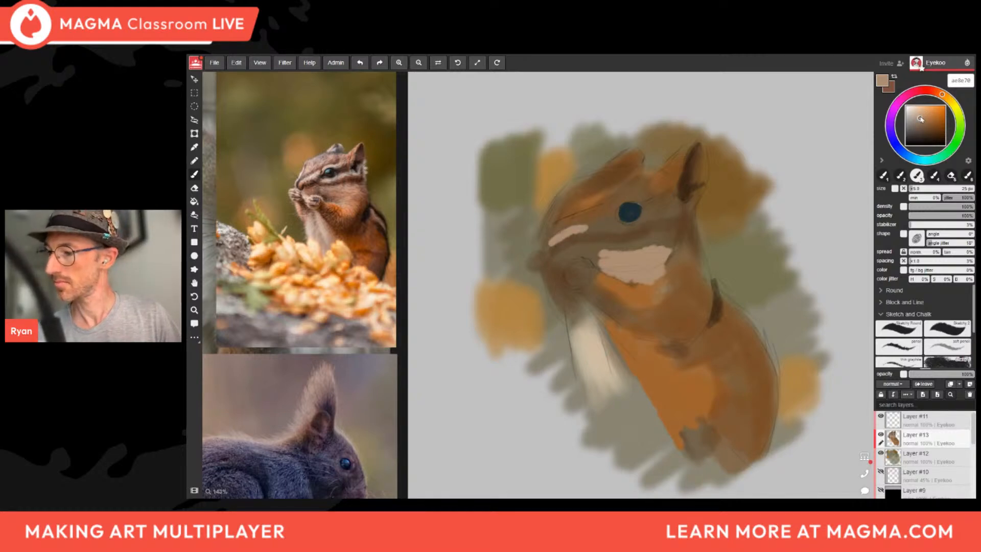
Lighten the tan and paint pale stripes above and below the eye, along the nose bridge and on both ears, reducing the brush to 15 px.
click(915, 116)
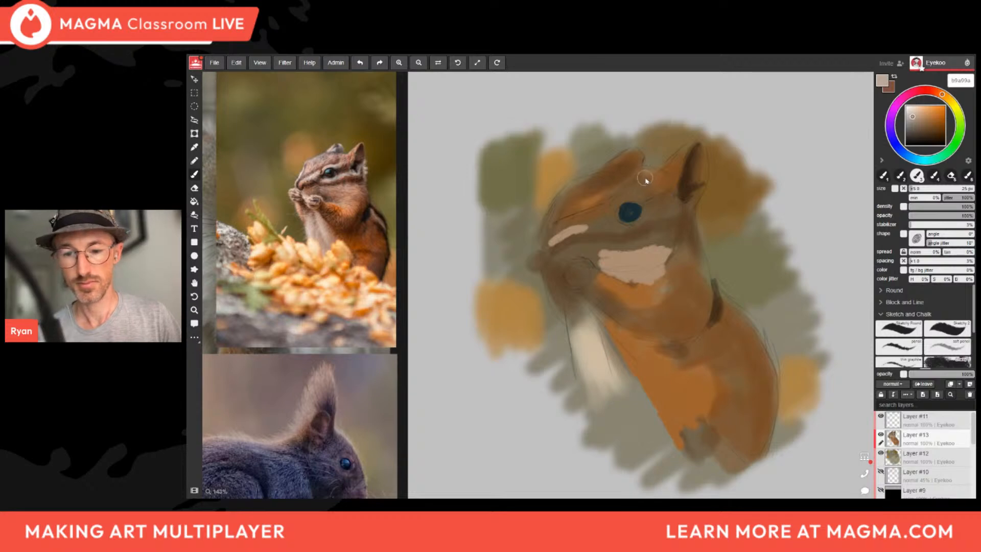
mouse_move(611, 226)
mouse_down()
mouse_move(634, 228)
mouse_move(649, 215)
mouse_move(628, 230)
mouse_move(648, 215)
mouse_up()
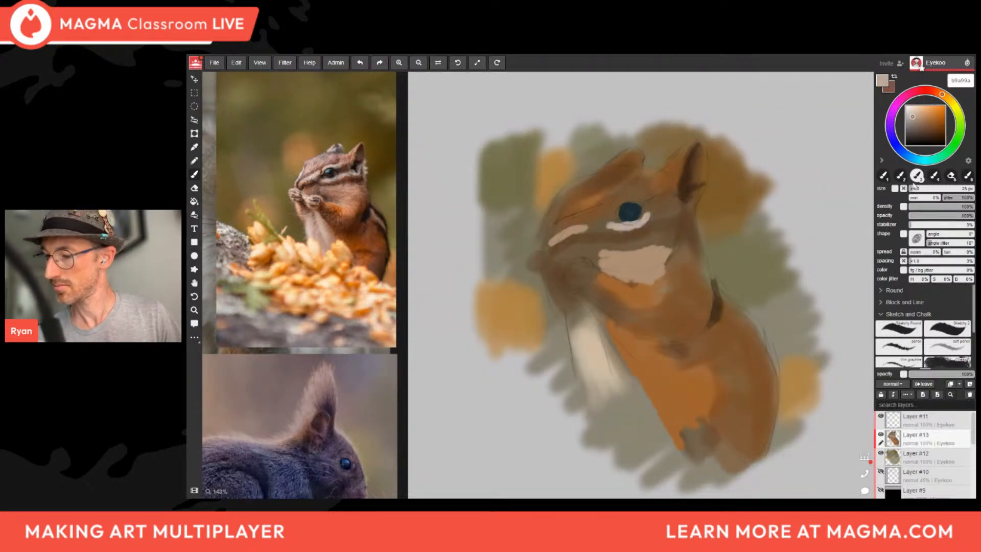
mouse_move(679, 207)
mouse_down()
mouse_move(697, 203)
mouse_move(662, 215)
mouse_move(628, 196)
mouse_move(638, 195)
mouse_move(590, 222)
mouse_move(608, 218)
mouse_move(541, 238)
mouse_up()
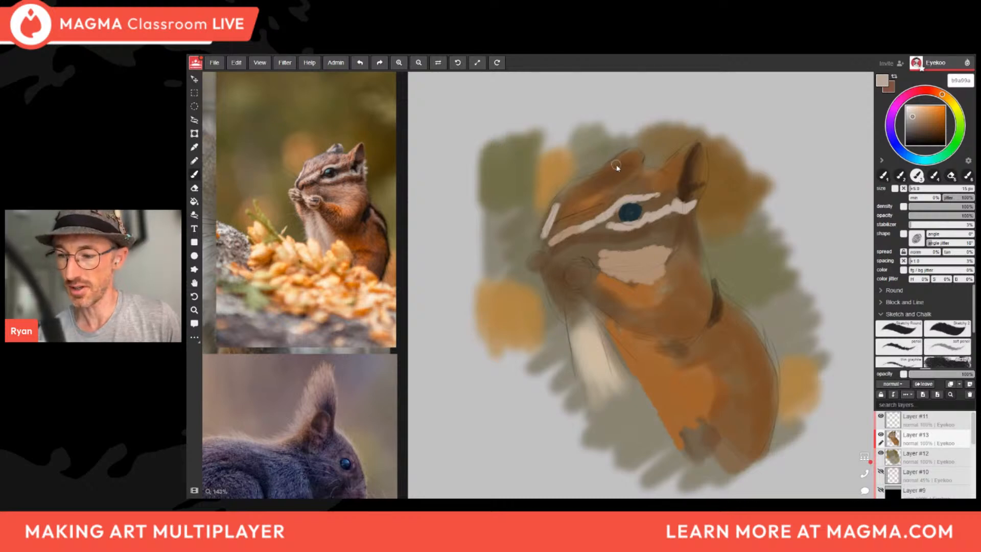
drag(612, 165, 626, 160)
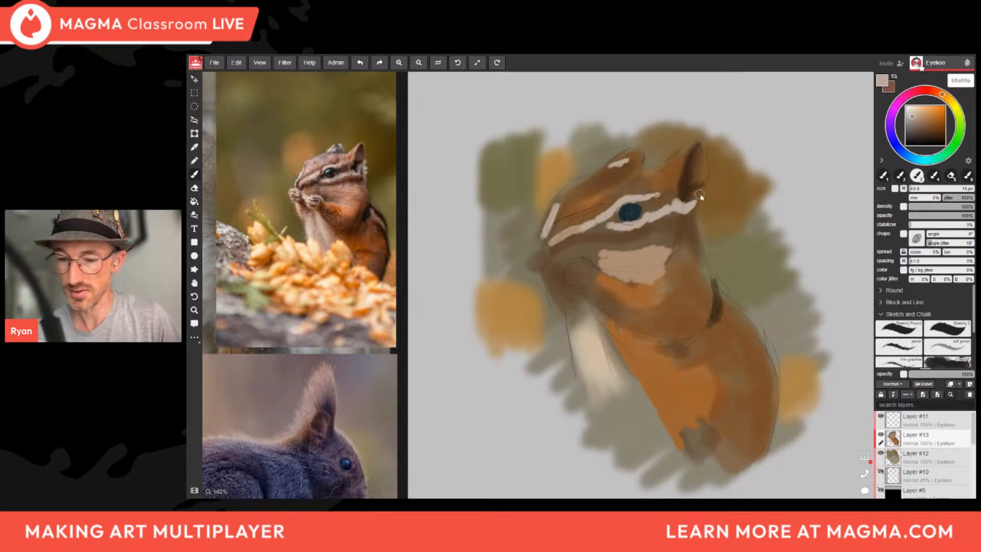
drag(703, 187, 698, 204)
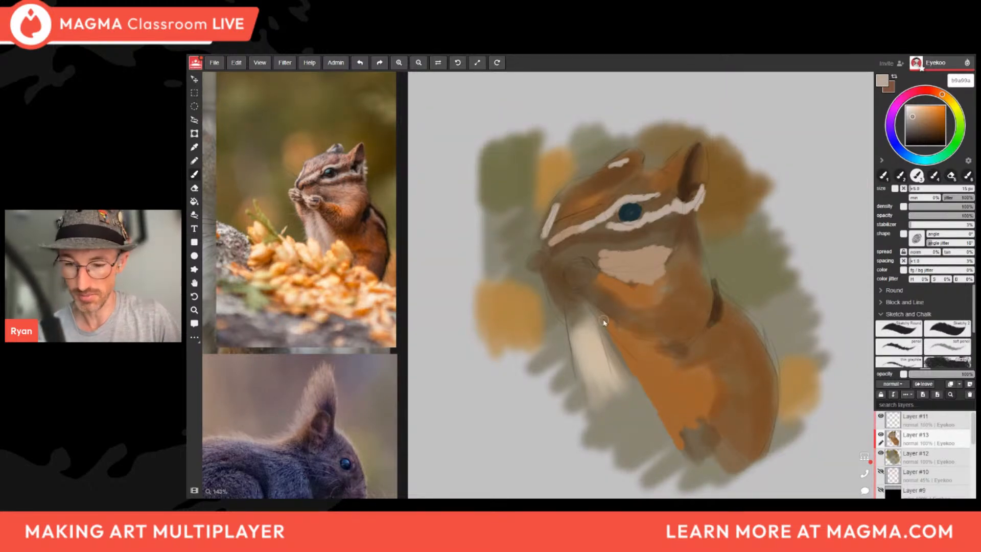
Fill the chest beside the orange belly with overlapping pale, greyish-tan strokes.
drag(602, 335, 627, 421)
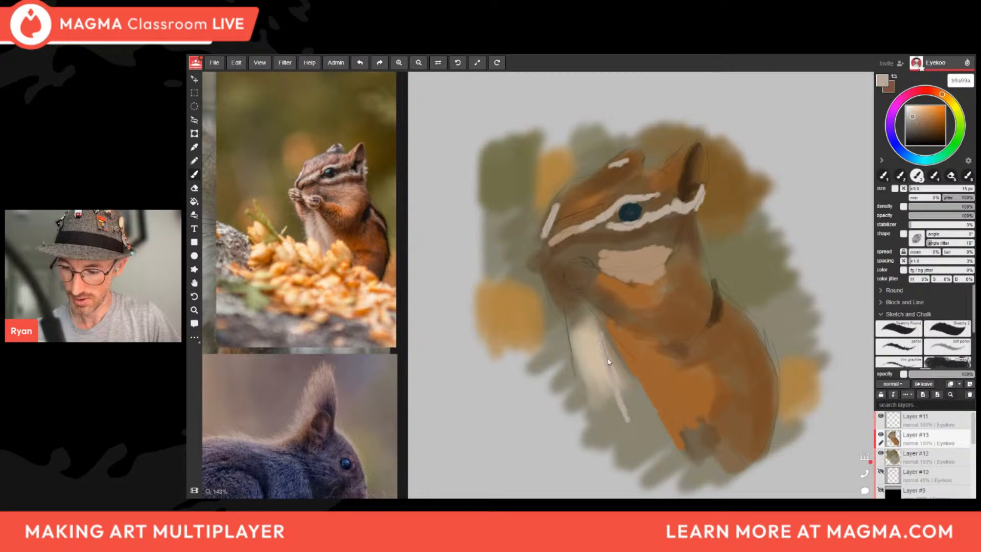
drag(608, 362, 633, 421)
drag(609, 359, 639, 414)
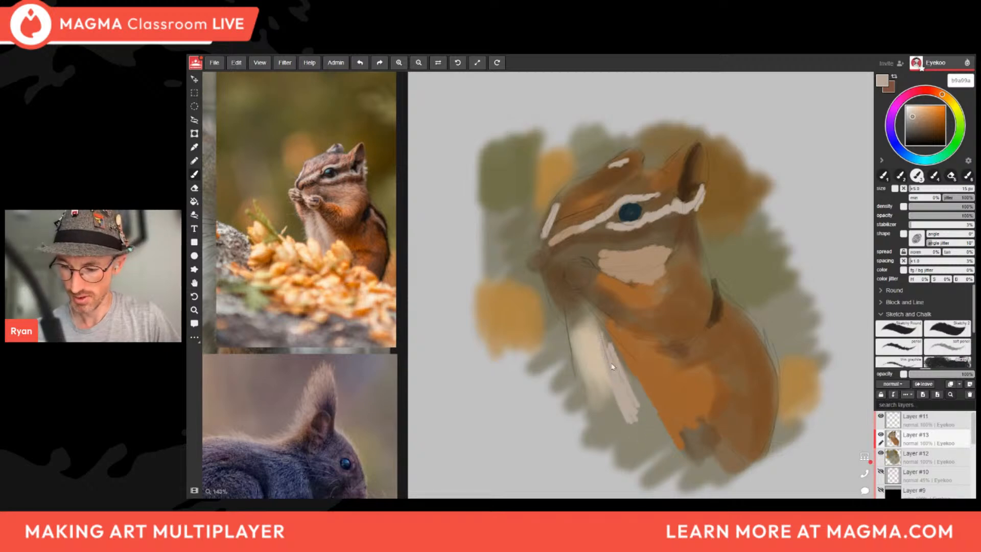
drag(606, 334, 634, 404)
drag(606, 336, 616, 403)
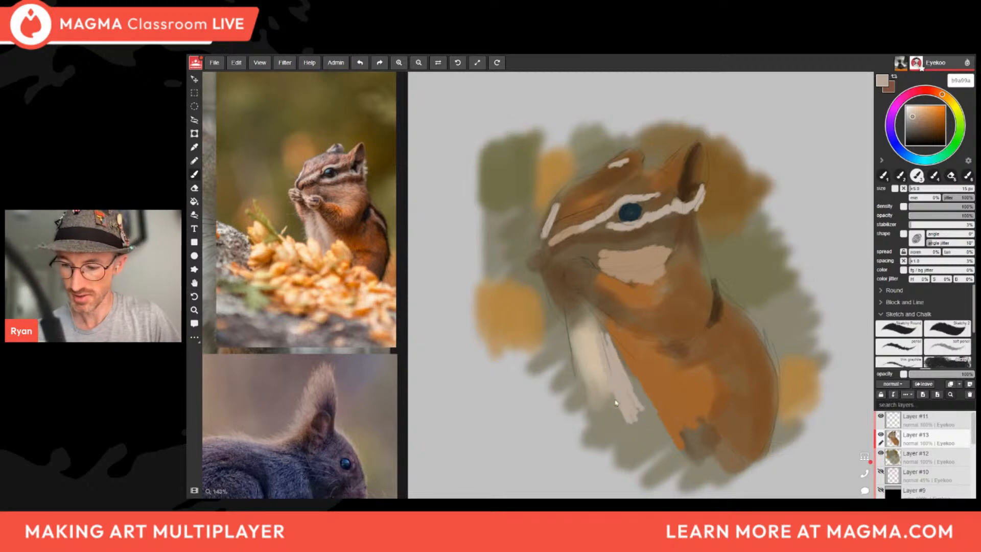
Darken the colour to greyish tan a48d79 and paint long strokes down the middle of the chest between the pale areas.
click(916, 119)
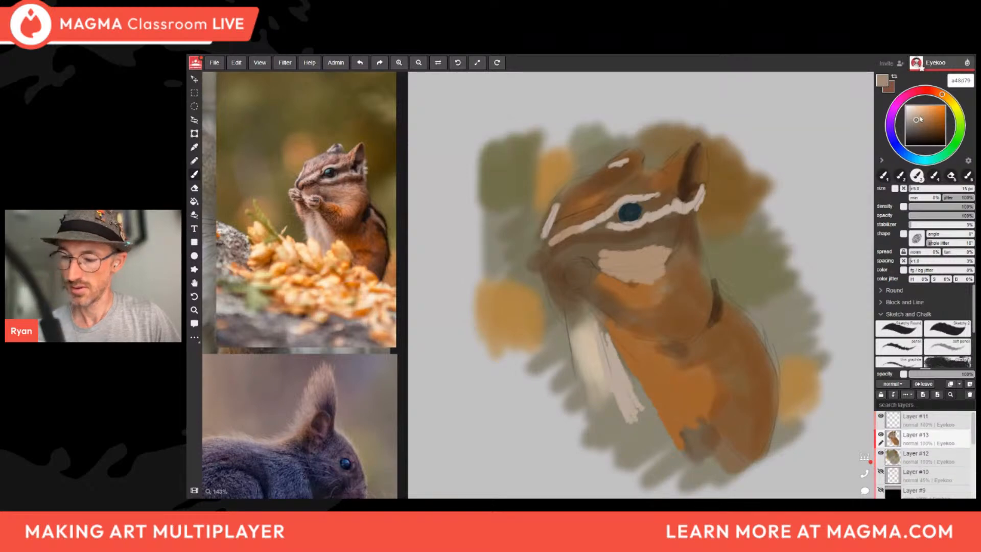
drag(594, 342, 616, 393)
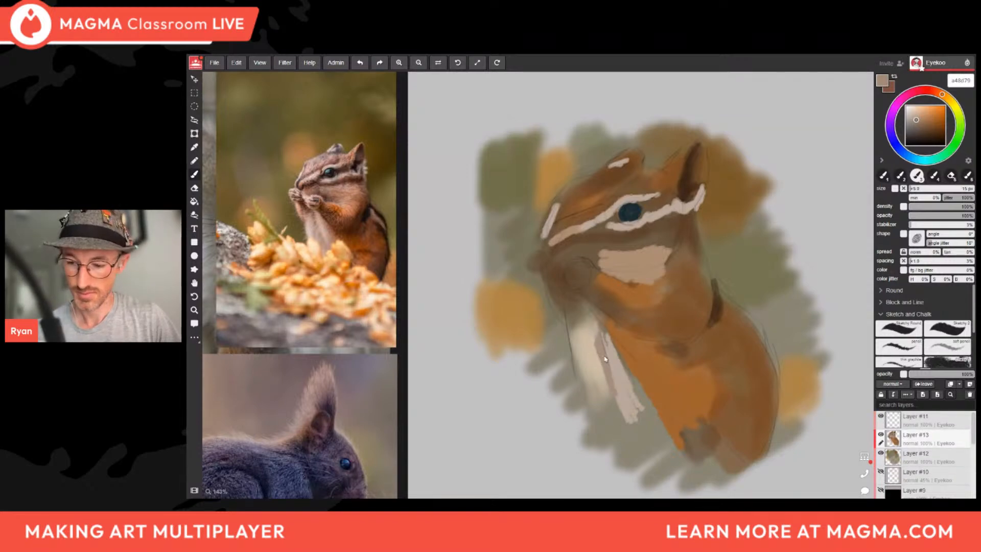
drag(605, 359, 625, 423)
drag(606, 355, 598, 395)
drag(594, 346, 616, 441)
drag(596, 317, 627, 446)
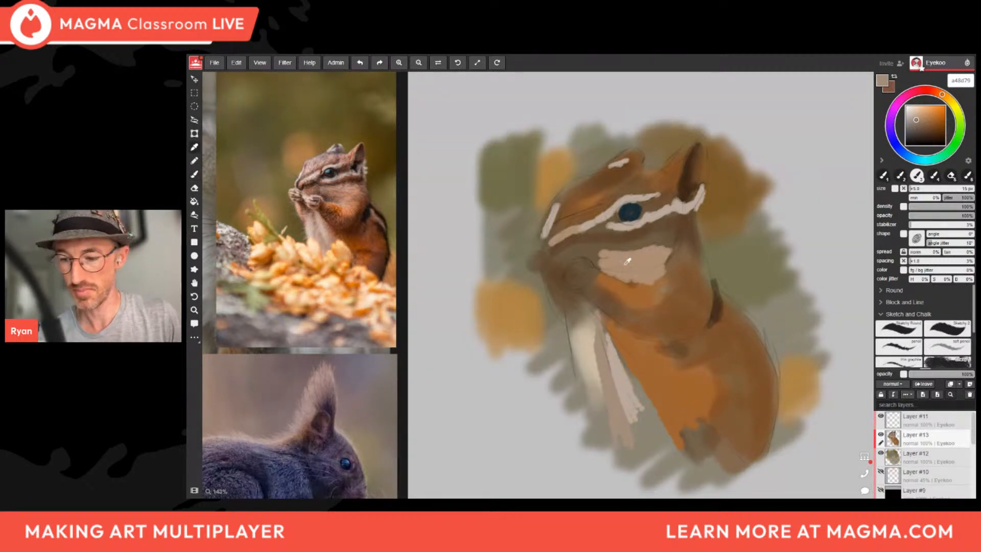
Sample tan from the drawing and paint a small light patch on the muzzle by the mouth.
alt+click(563, 259)
alt+click(573, 257)
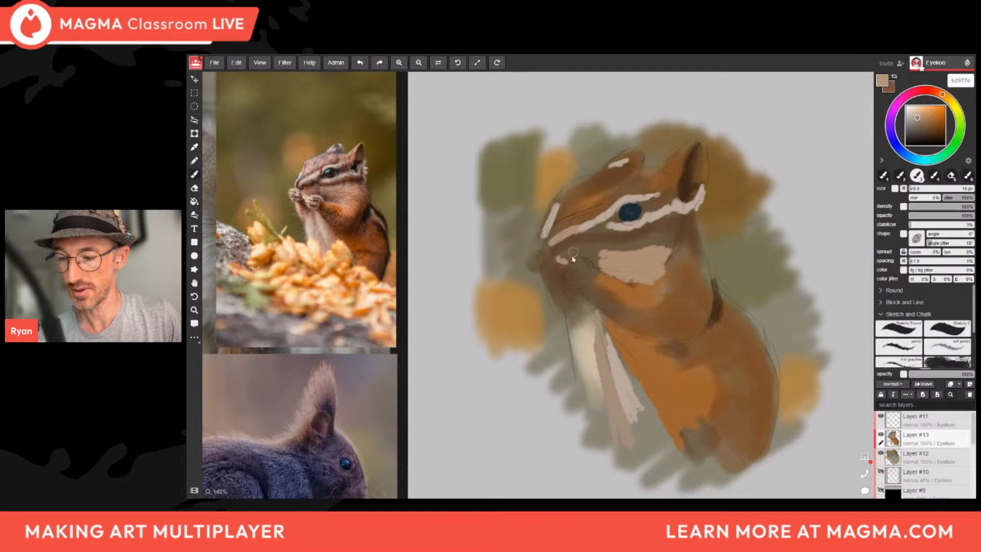
drag(550, 255, 562, 263)
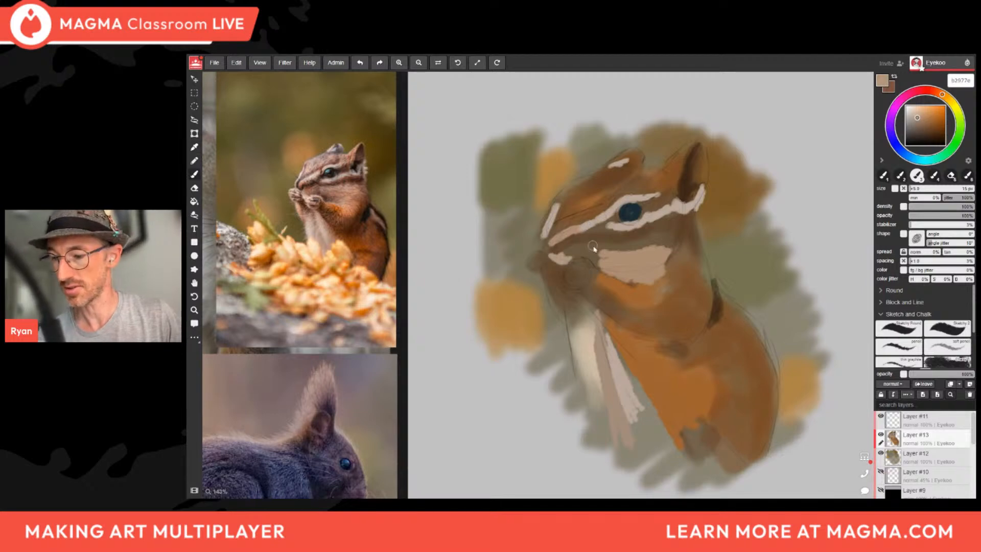
Sample dark brown 3a2715 from the near ear and paint a dark line beneath the pale stripe behind the eye.
alt+click(686, 200)
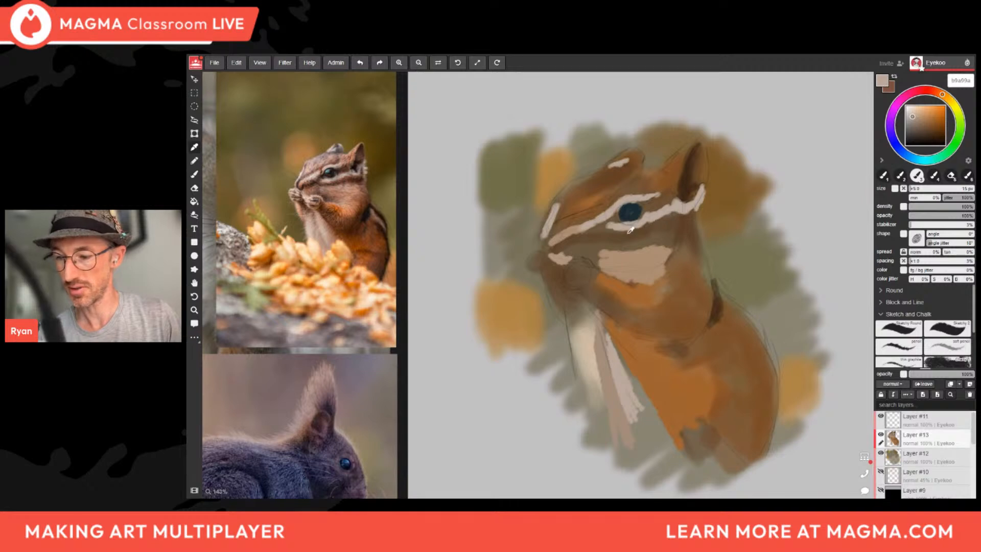
alt+click(692, 185)
mouse_move(674, 218)
mouse_down()
mouse_move(687, 224)
mouse_move(641, 230)
mouse_up()
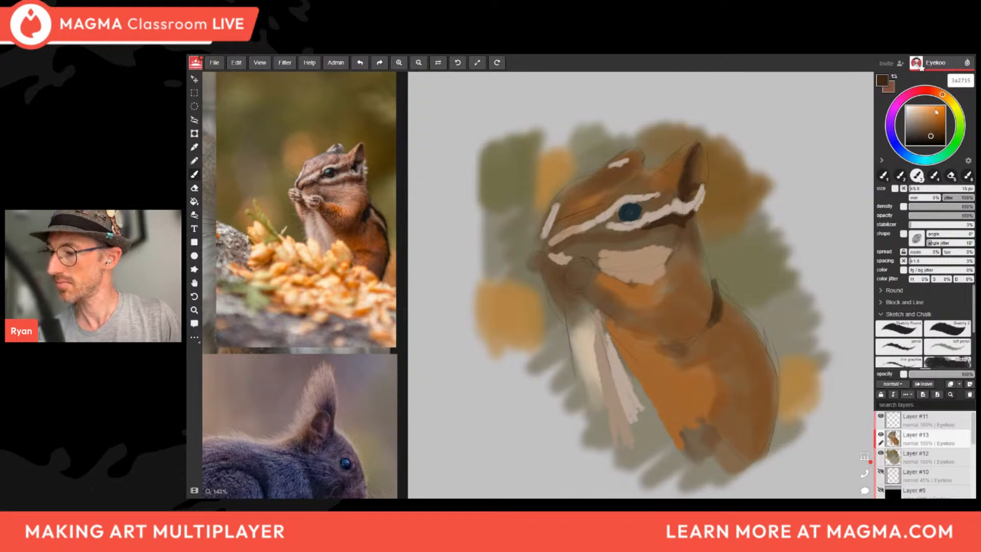
Resample the cheek's tan ae8e70, then join the cheek patch to the muzzle and extend its rear edge.
alt+click(706, 221)
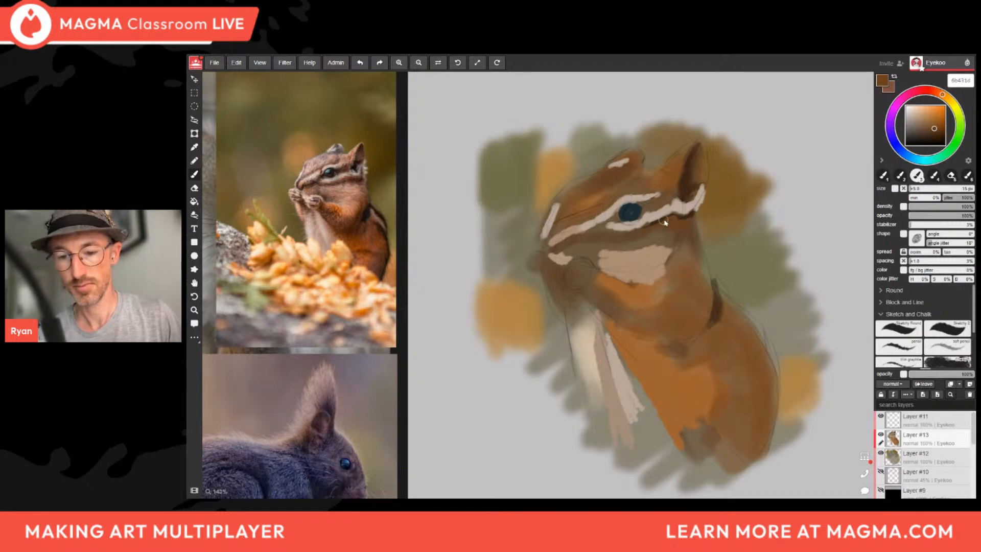
alt+click(647, 251)
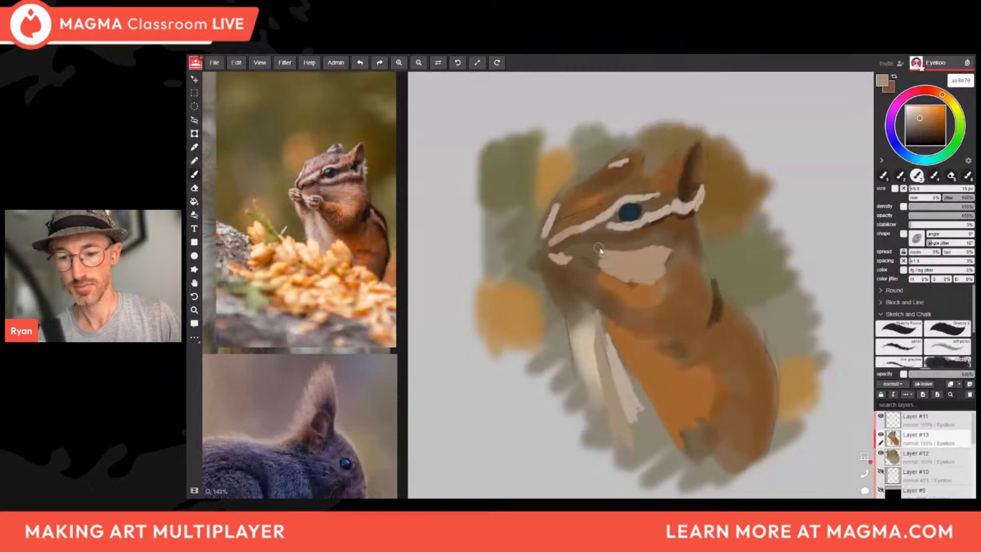
drag(601, 250, 644, 248)
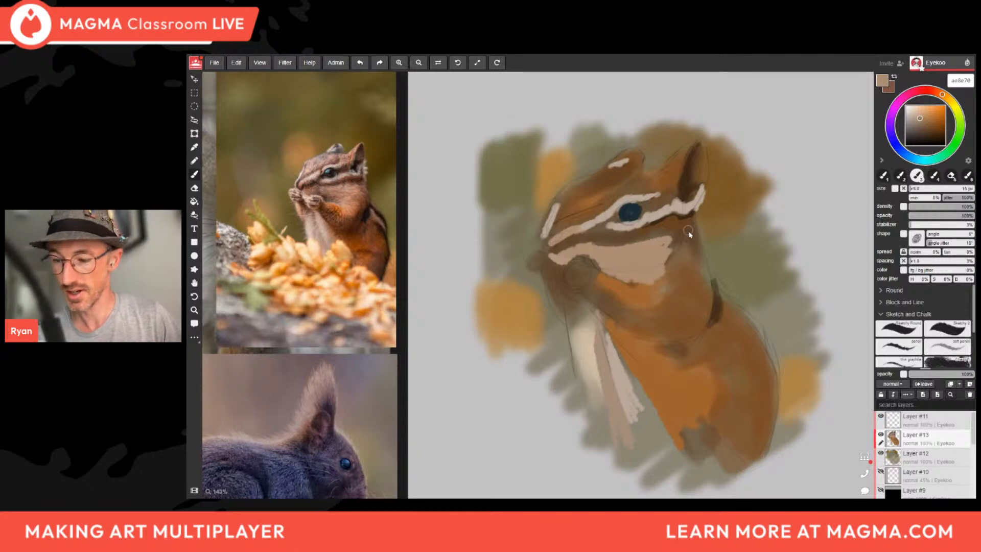
drag(676, 248, 671, 260)
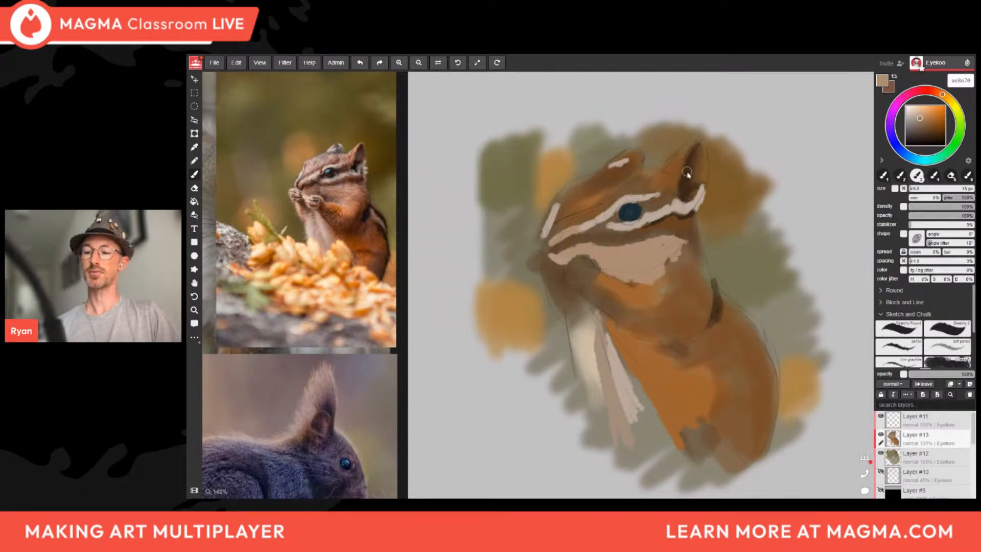
Try a long tan stroke from behind the cheek down the neck to the shoulder, and undo it.
drag(687, 199, 687, 174)
drag(685, 242, 704, 341)
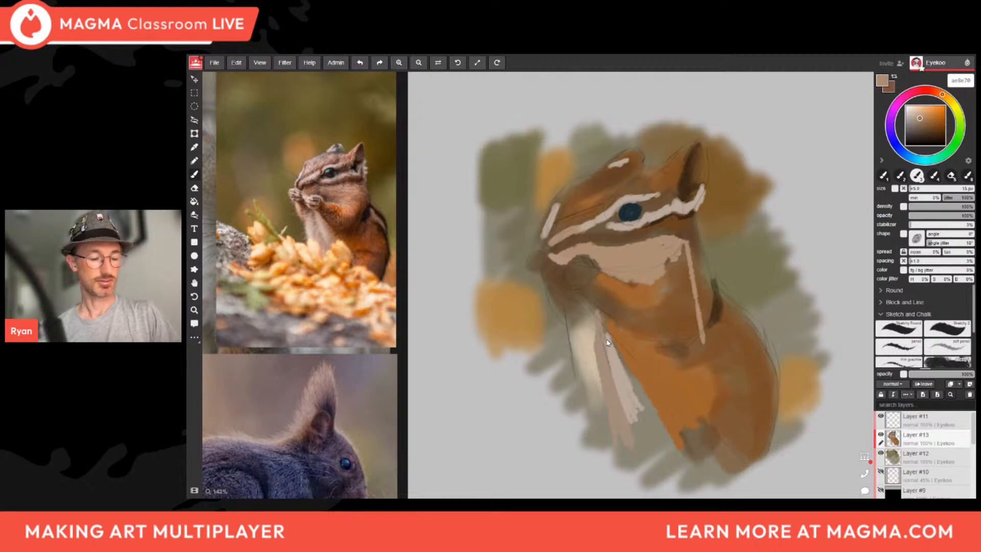
key(ctrl+z)
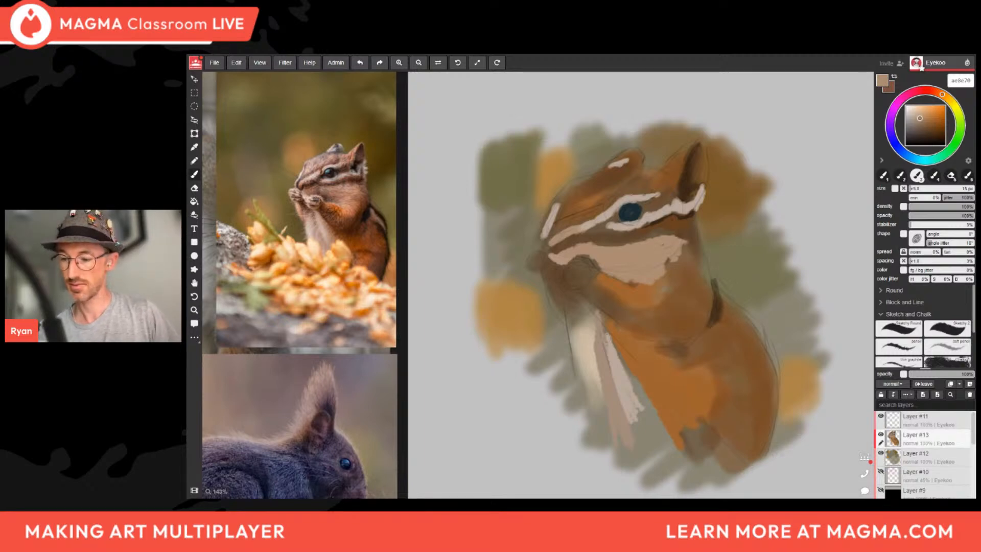
scroll(686, 352, down, 3)
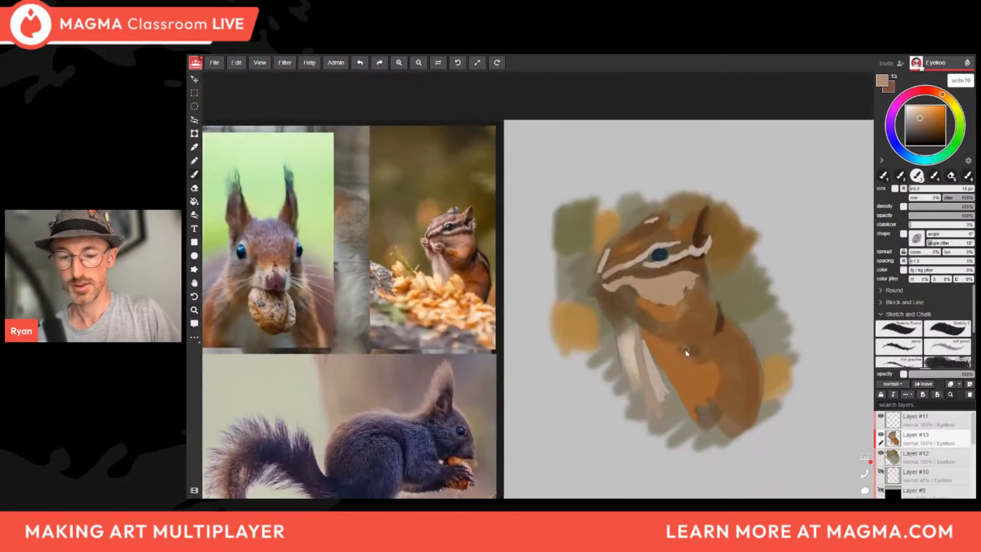
Sample pale beige from the chest, fill out the chest and belly fur with long strokes, and dab highlights on the nose and front paws.
alt+click(651, 361)
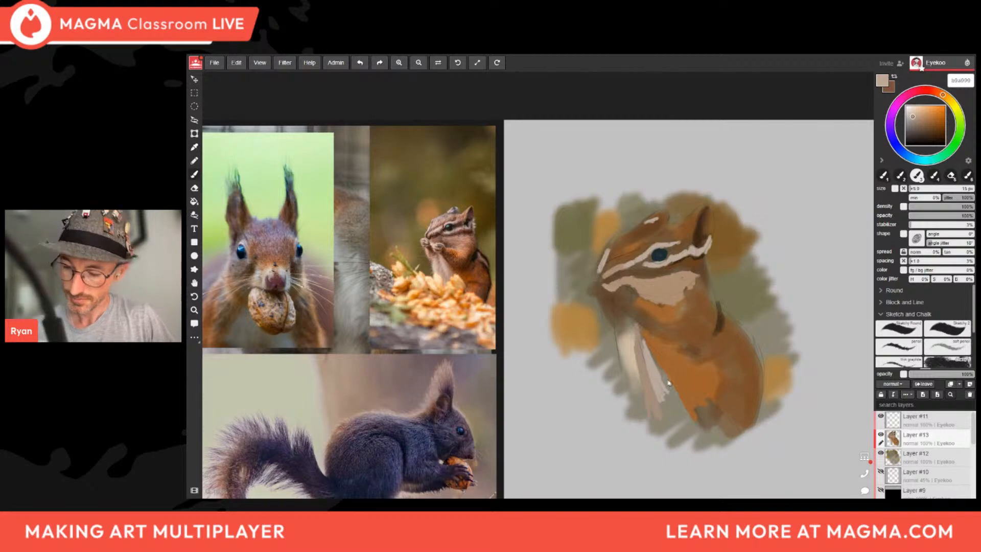
mouse_move(655, 364)
mouse_down()
mouse_move(695, 420)
mouse_move(653, 366)
mouse_move(677, 412)
mouse_move(664, 416)
mouse_move(686, 431)
mouse_move(675, 403)
mouse_up()
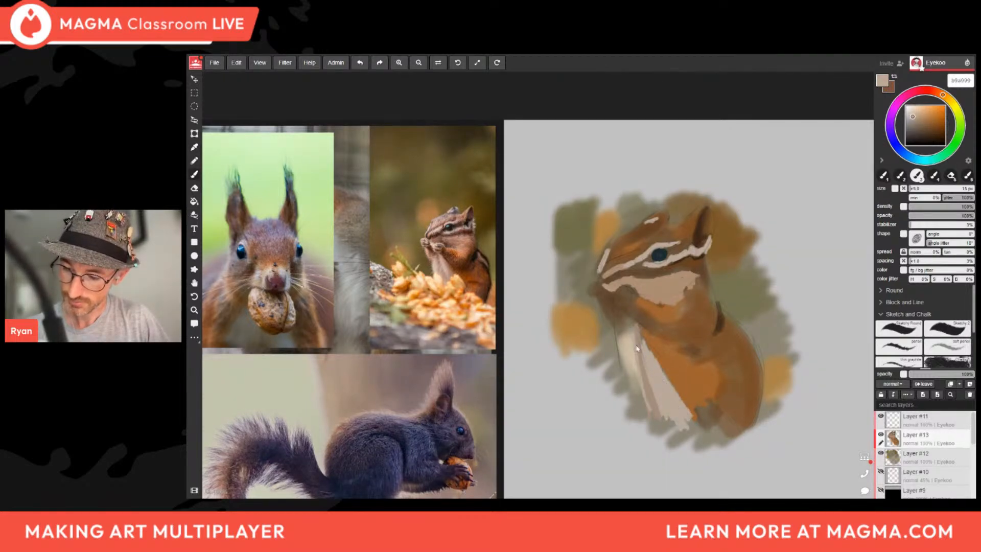
mouse_move(636, 334)
mouse_down()
mouse_move(638, 407)
mouse_move(633, 401)
mouse_up()
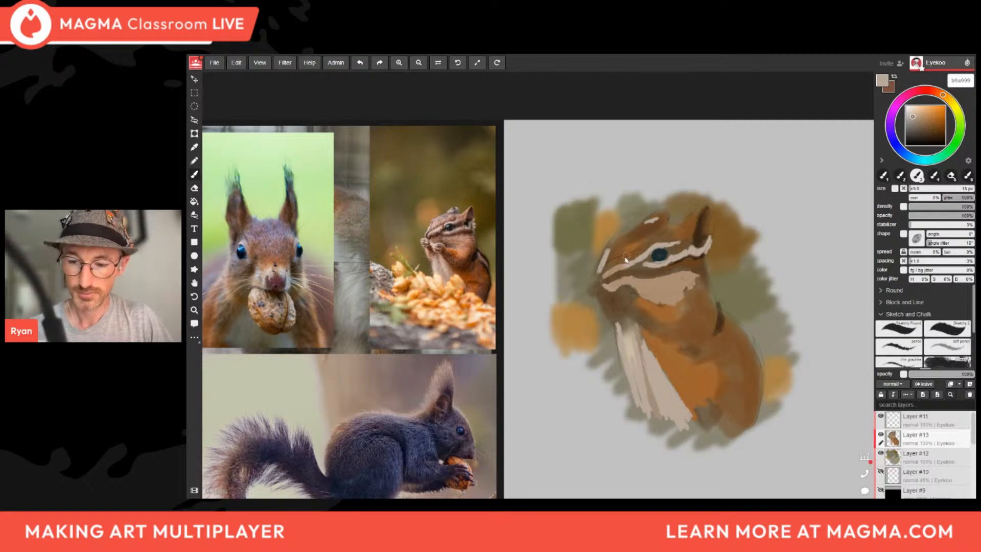
drag(598, 291, 600, 294)
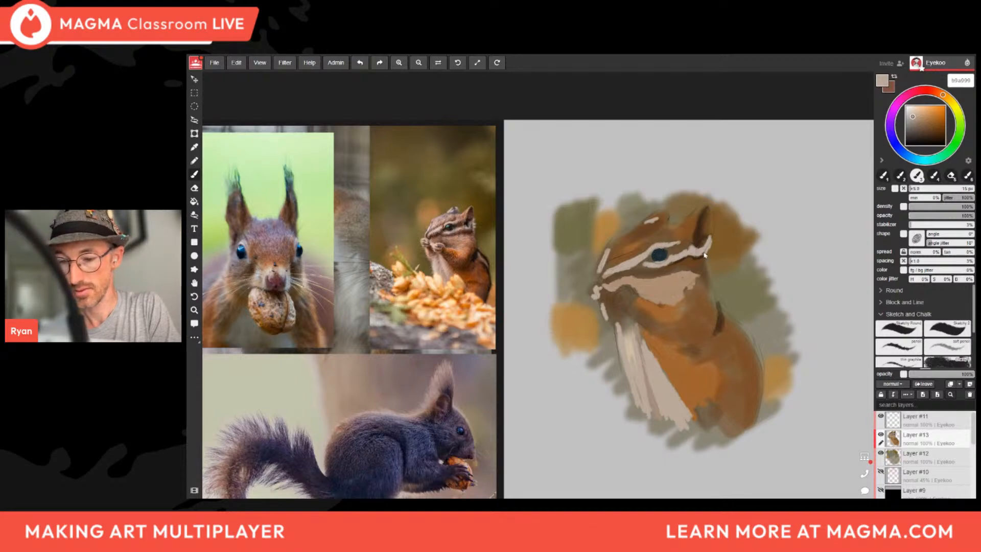
Mix a greyer beige 9e9387 and paint a pale stripe down the upper back behind the shoulder.
click(914, 126)
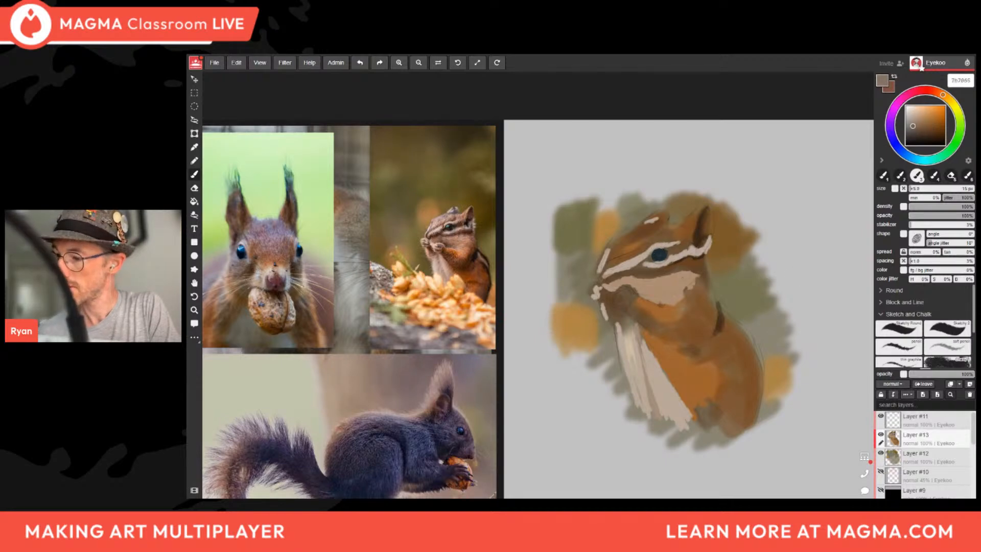
click(912, 128)
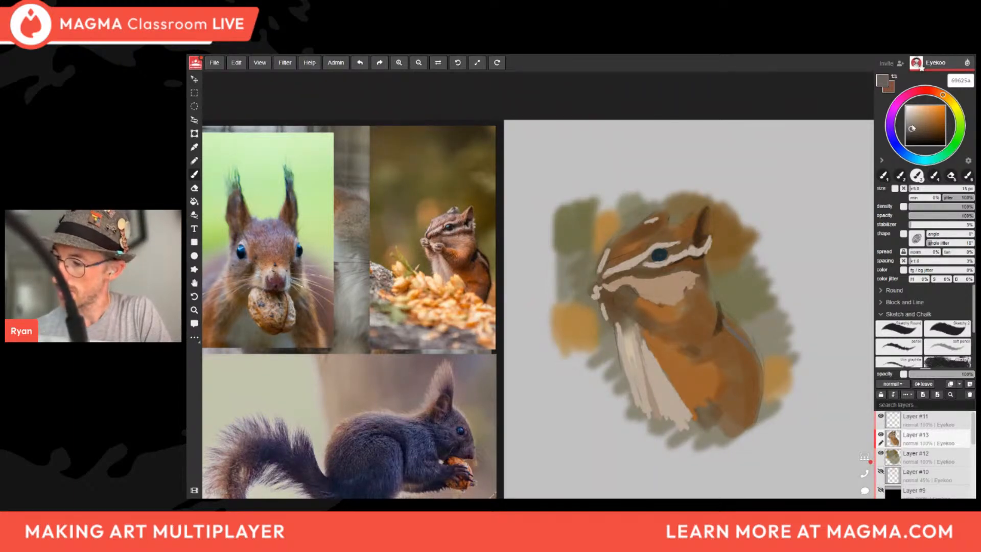
drag(912, 128, 911, 121)
drag(719, 317, 753, 356)
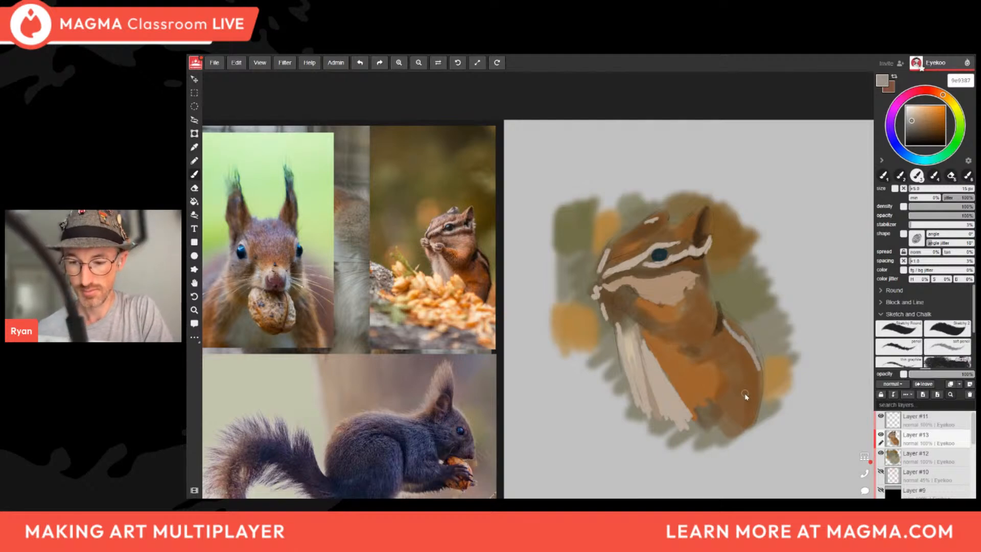
Sample brown 6b411d from behind the eye and 3a2716 from the ear to paint the curved contour of the haunch.
key(alt)
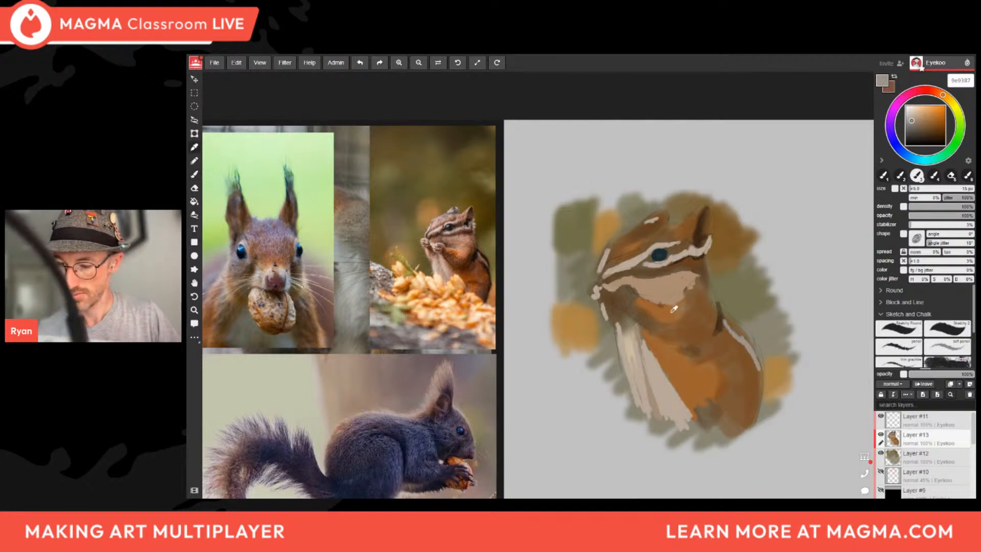
alt+click(700, 257)
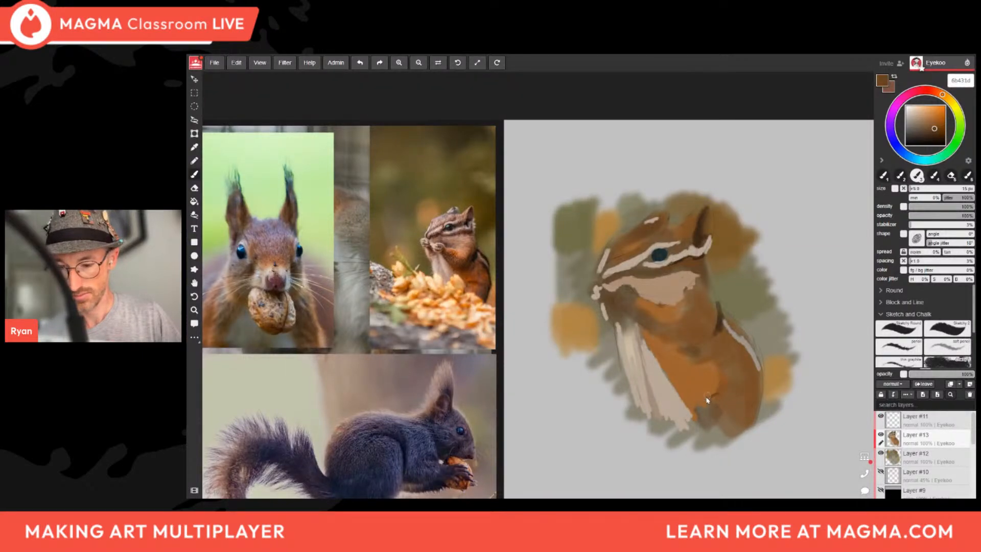
drag(700, 399, 713, 395)
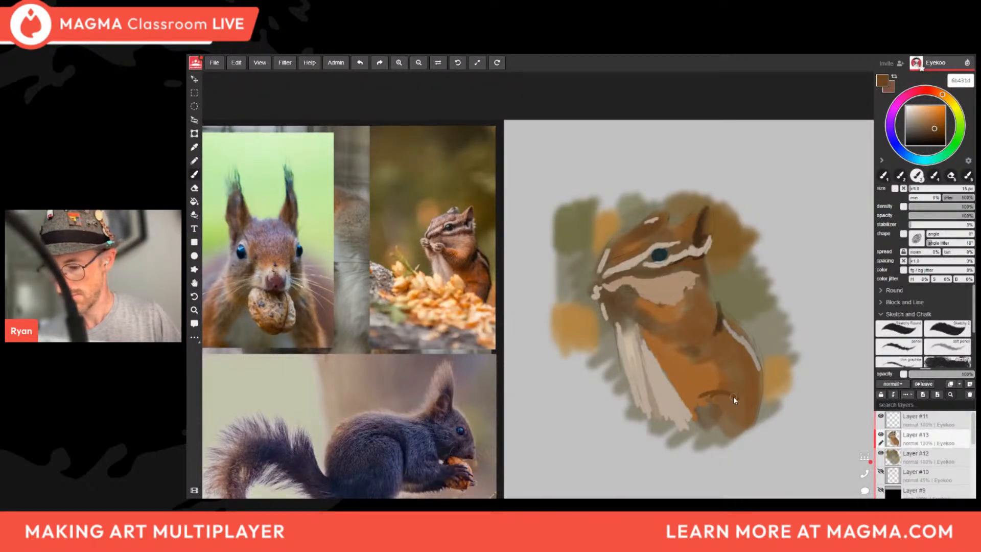
alt+click(708, 233)
drag(698, 394, 738, 397)
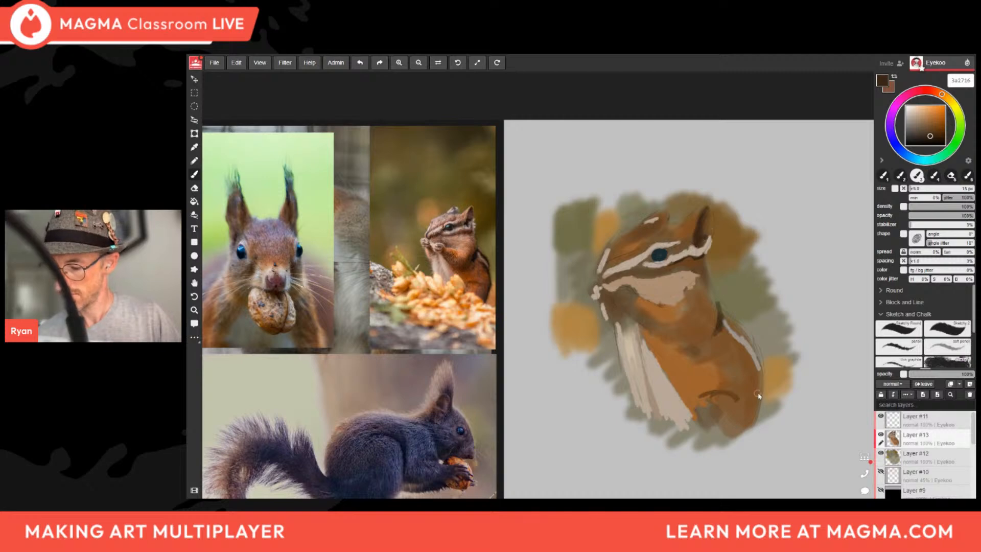
Paint a dark stripe inside the pale back stripe, lighten the brown to 513822, add a shoulder stroke and extend the stripe to the rump.
drag(739, 342, 754, 375)
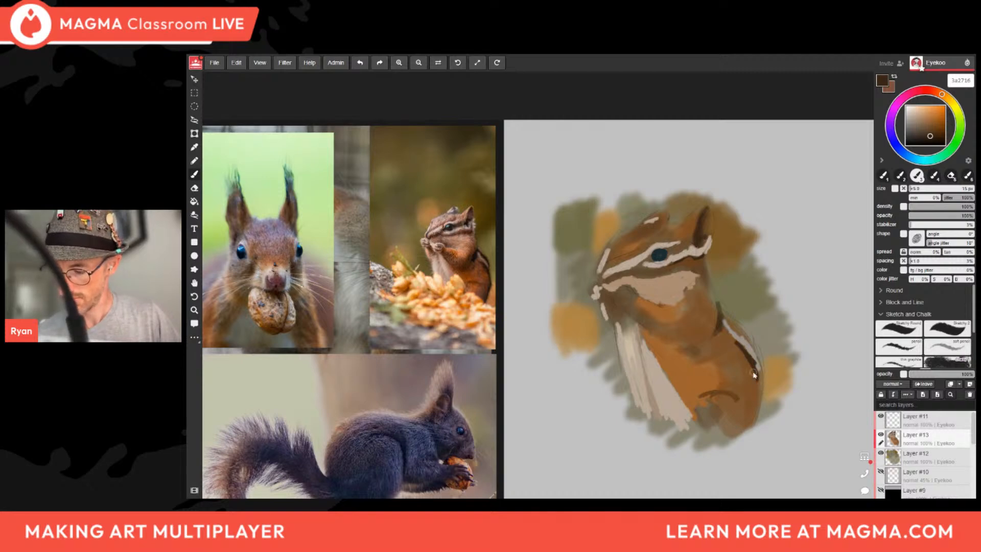
click(931, 130)
click(929, 133)
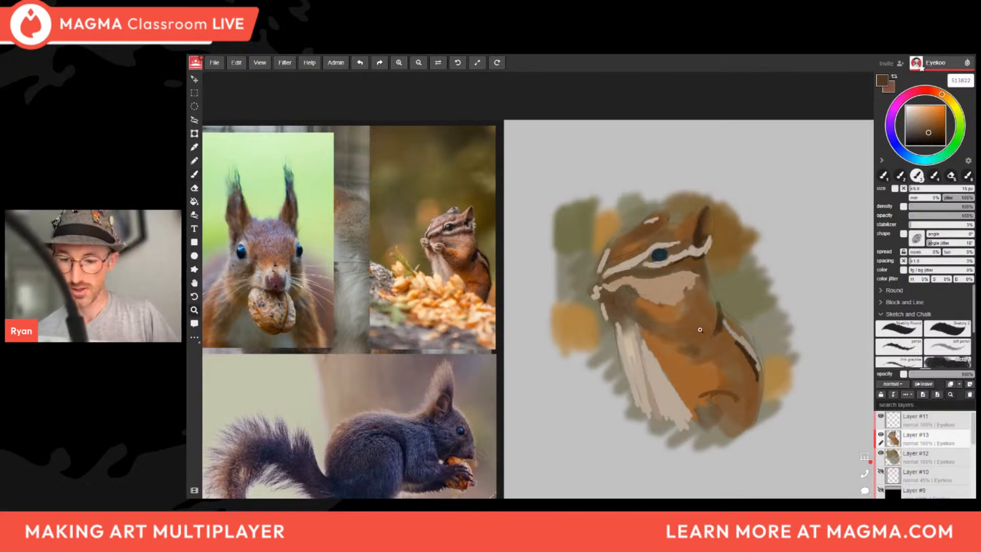
drag(701, 330, 704, 308)
mouse_move(728, 363)
mouse_down()
mouse_move(661, 309)
mouse_move(689, 321)
mouse_move(679, 309)
mouse_move(696, 358)
mouse_move(687, 384)
mouse_up()
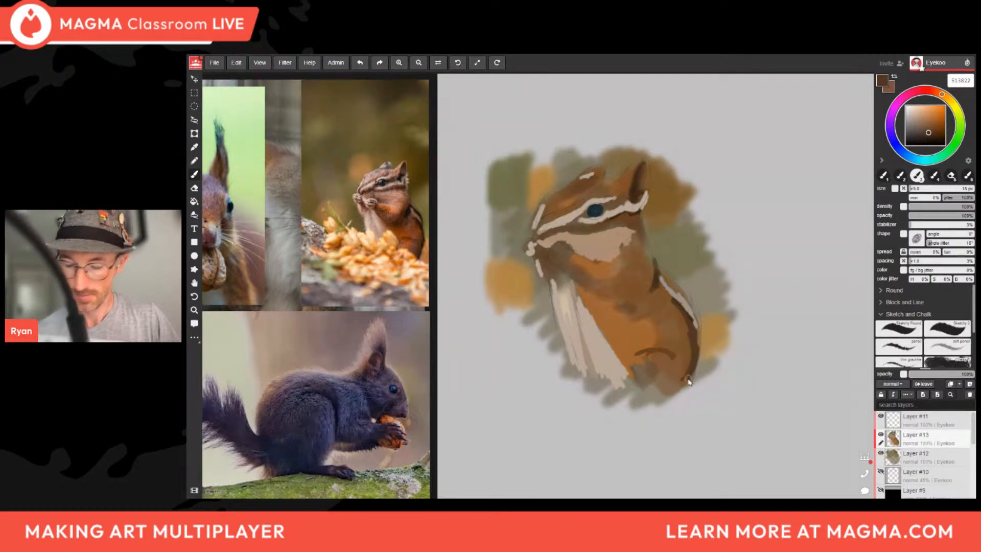
drag(690, 348, 682, 356)
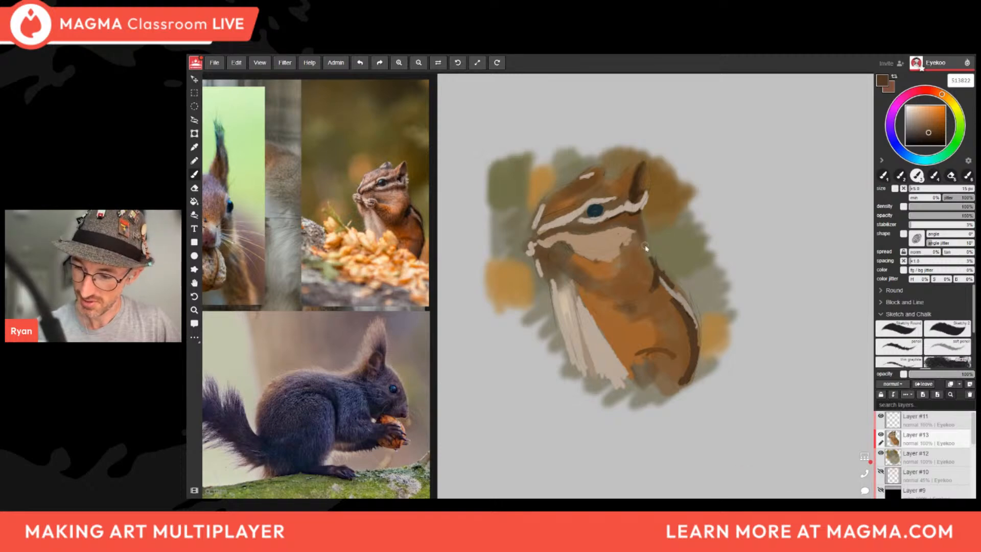
Darken the back's outer edge and shoulder fold with brown 513822, outline the foreleg's underside, and sample a mid brown to shade the arm.
mouse_move(655, 266)
mouse_down()
mouse_move(694, 299)
mouse_move(684, 382)
mouse_up()
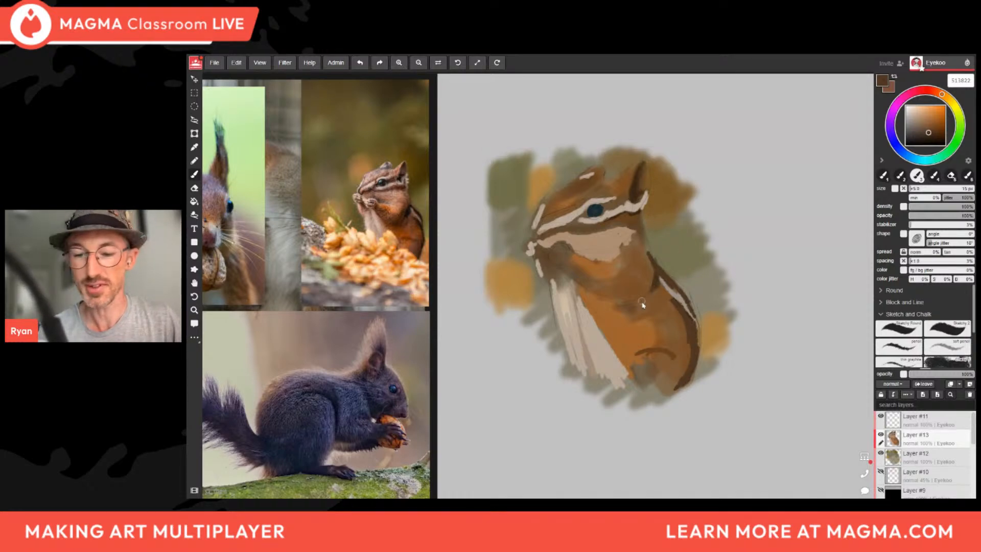
drag(651, 266, 656, 283)
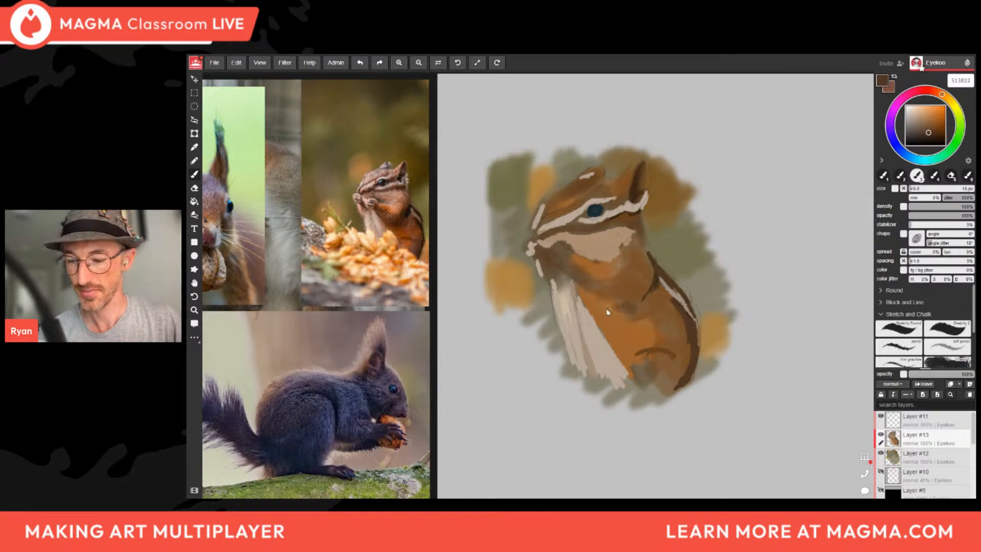
drag(586, 295, 613, 308)
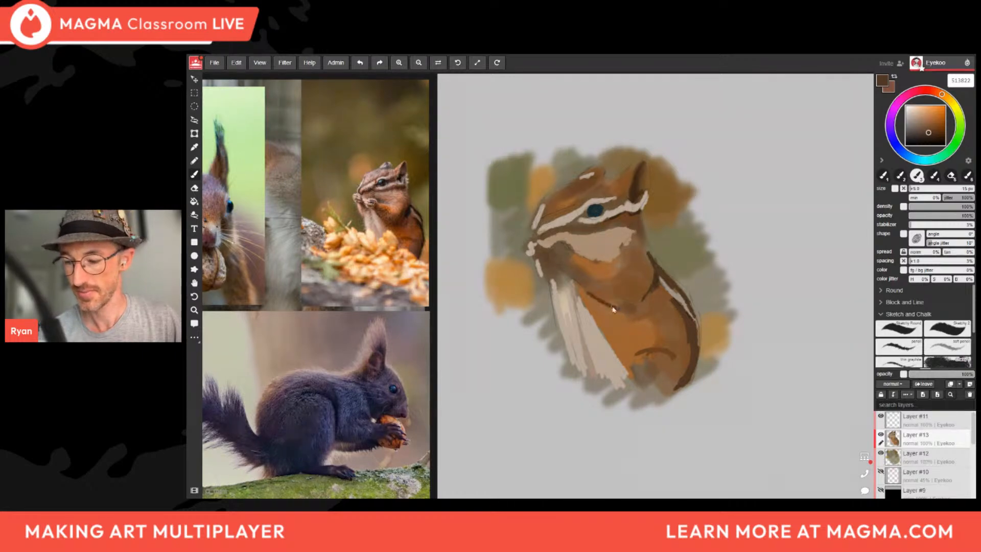
alt+click(636, 295)
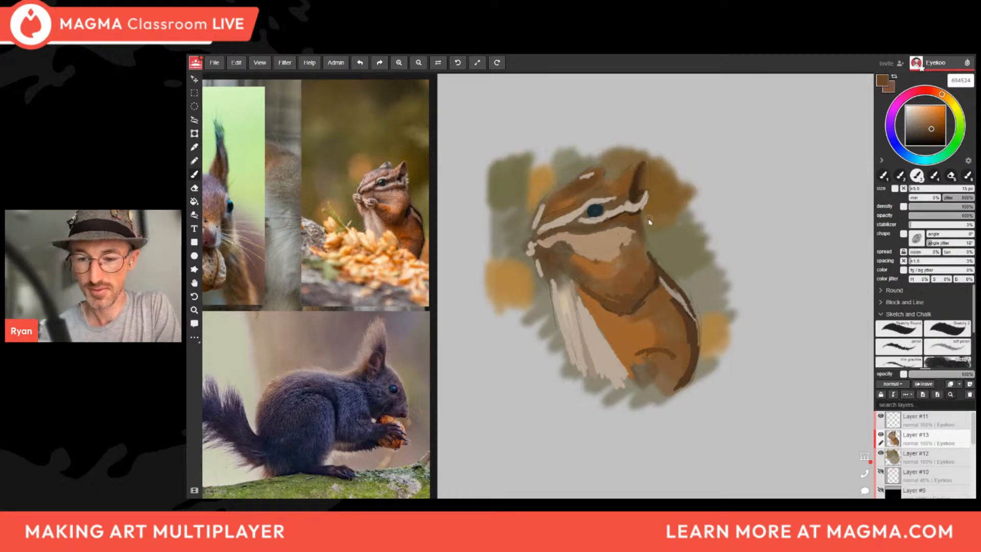
Sample tan ae8e70 from the cheek and extend the light cheek patch backwards and down towards the neck.
alt+click(609, 240)
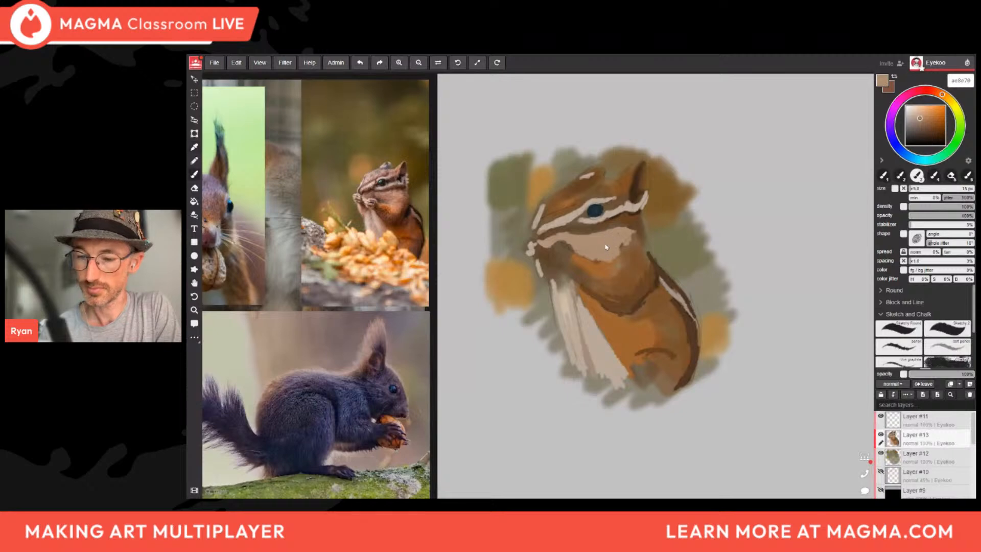
drag(635, 238, 616, 271)
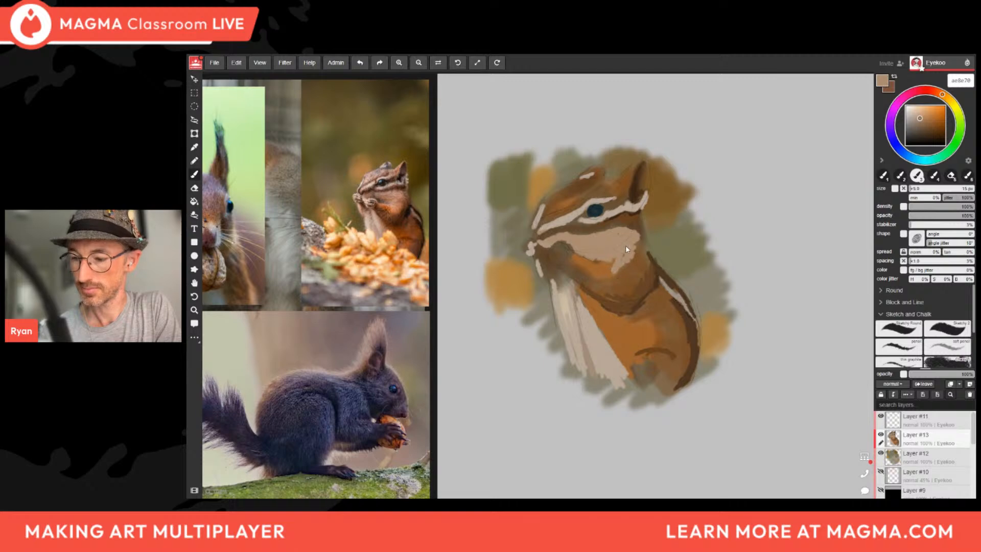
drag(626, 249, 640, 234)
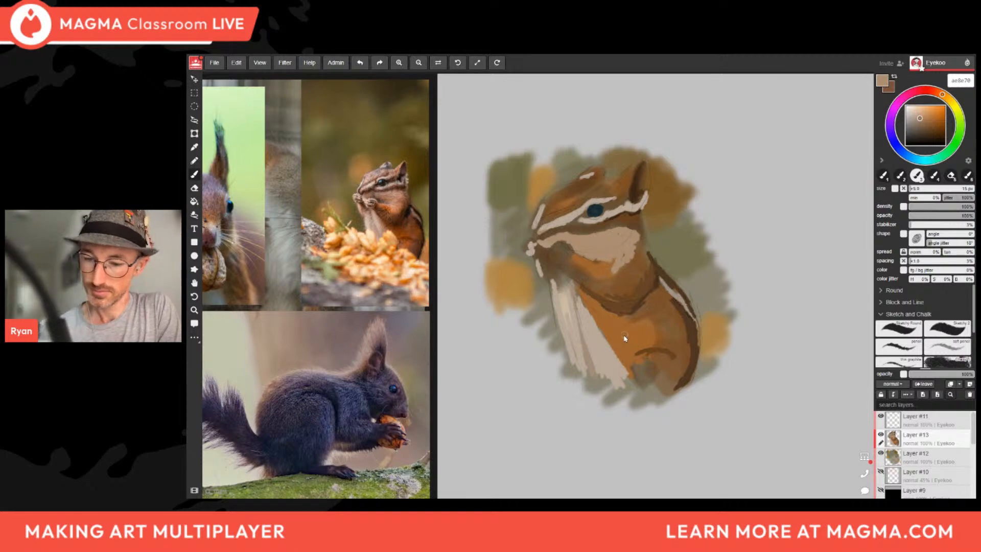
Sample orange a85b15 from the body, shift it to redder a44c16, and paint accents on the flank, below the cheek and beside the ear.
alt+click(639, 315)
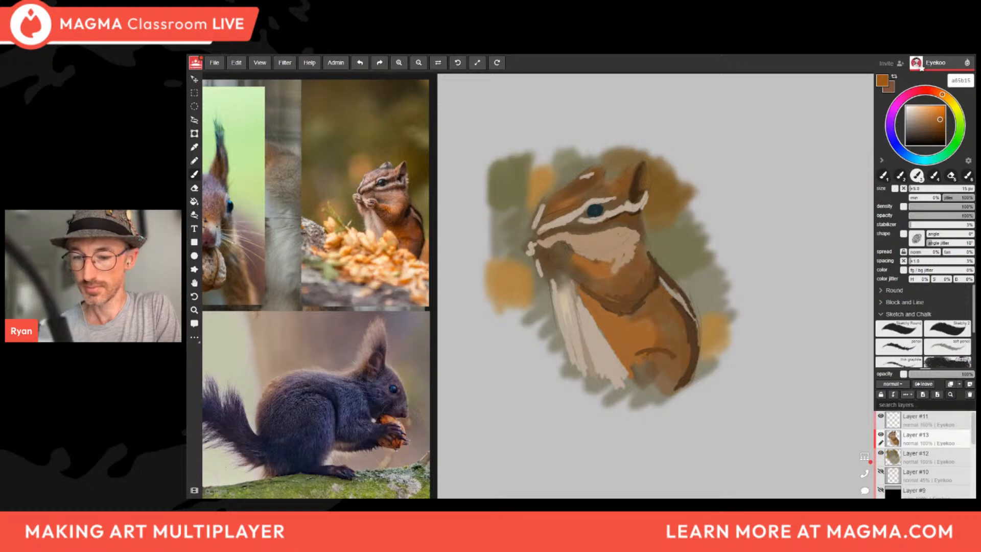
drag(940, 120, 939, 93)
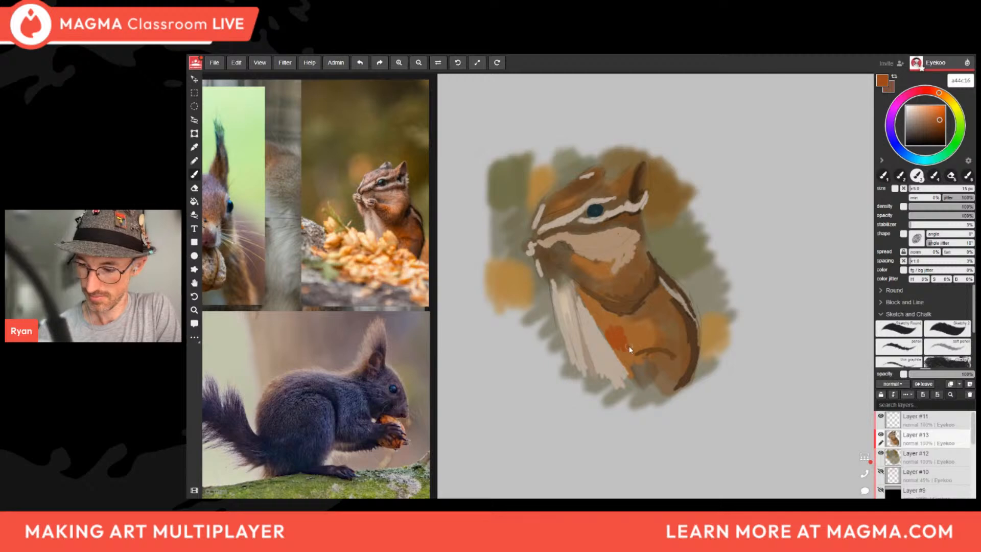
drag(631, 350, 641, 342)
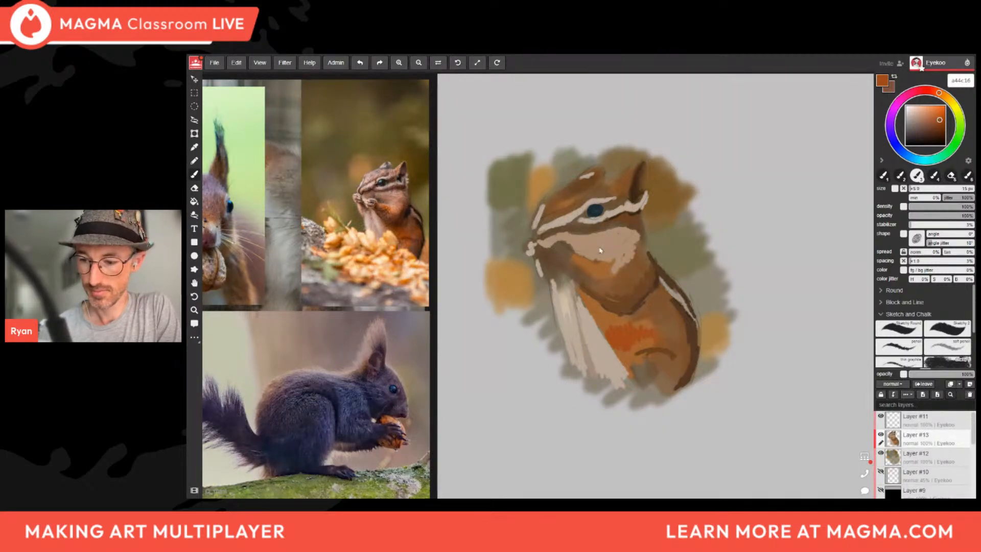
drag(578, 262, 611, 277)
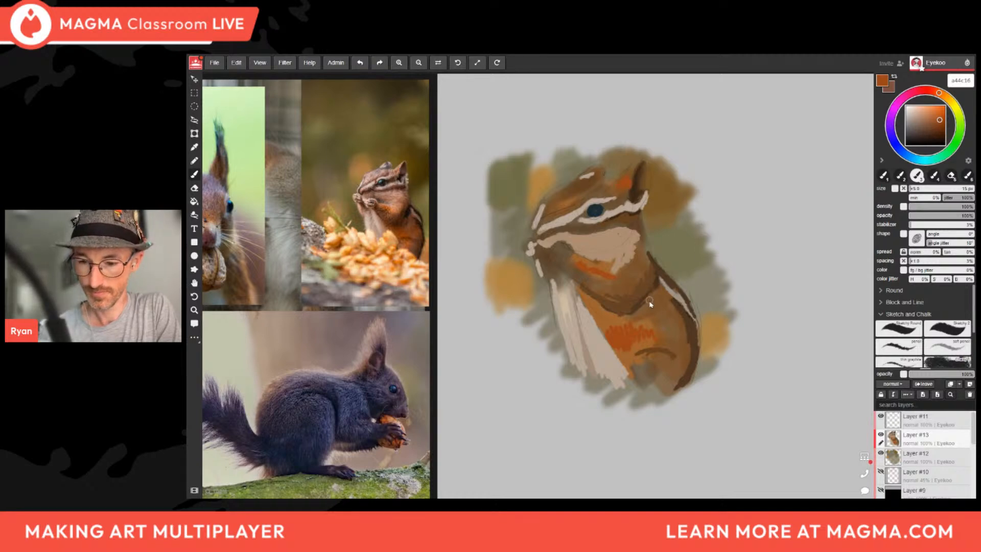
Darken the red-orange to 8c4418 and further to 763811, and shade the back and rump alongside the dark stripe.
click(939, 120)
click(938, 124)
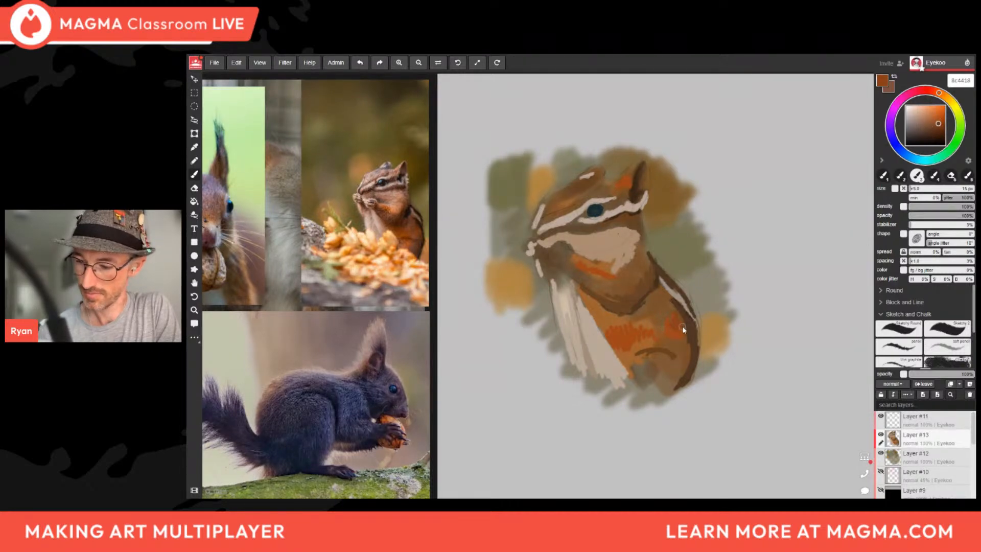
drag(684, 356, 678, 374)
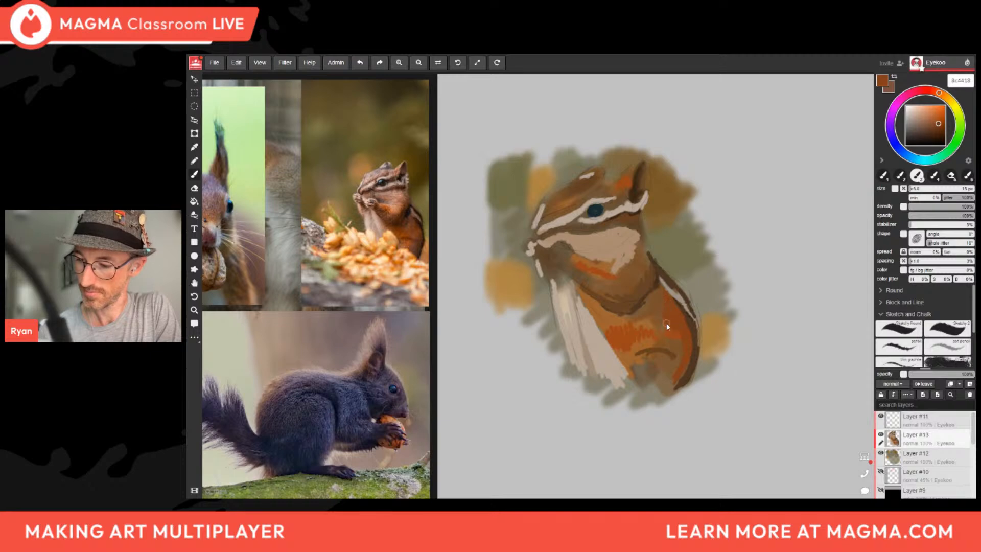
click(939, 126)
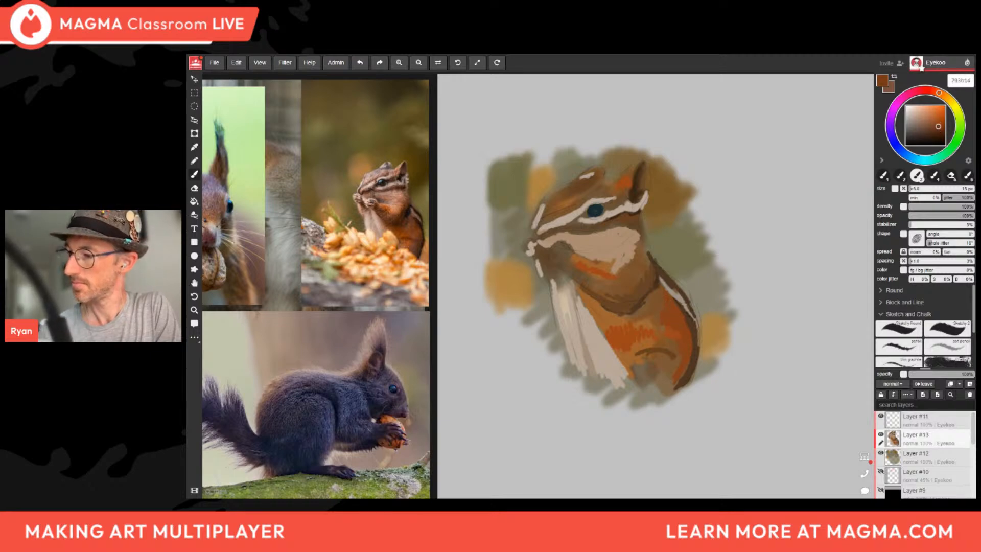
click(939, 127)
drag(686, 351, 664, 387)
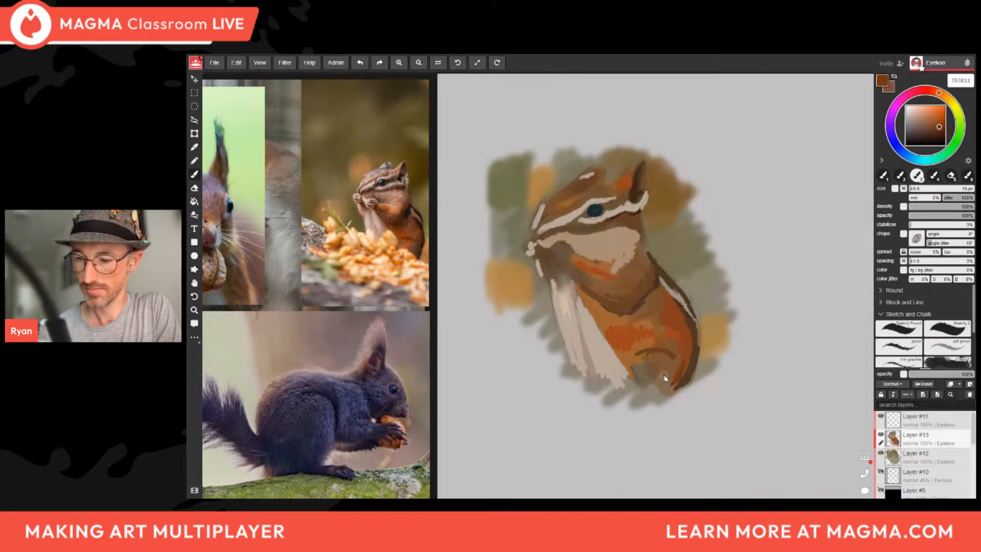
Sample pale beige to paint the paw beneath the mouth, and add tan 997651 fur strokes across the forehead up to the far ear.
alt+drag(566, 268, 538, 250)
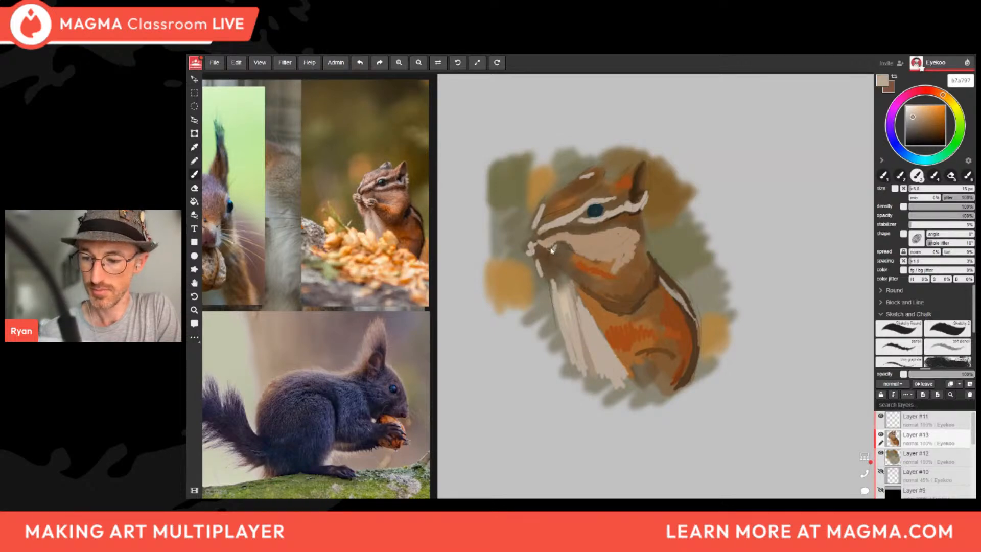
mouse_move(556, 256)
mouse_down()
mouse_move(581, 185)
mouse_move(579, 197)
mouse_move(570, 187)
mouse_up()
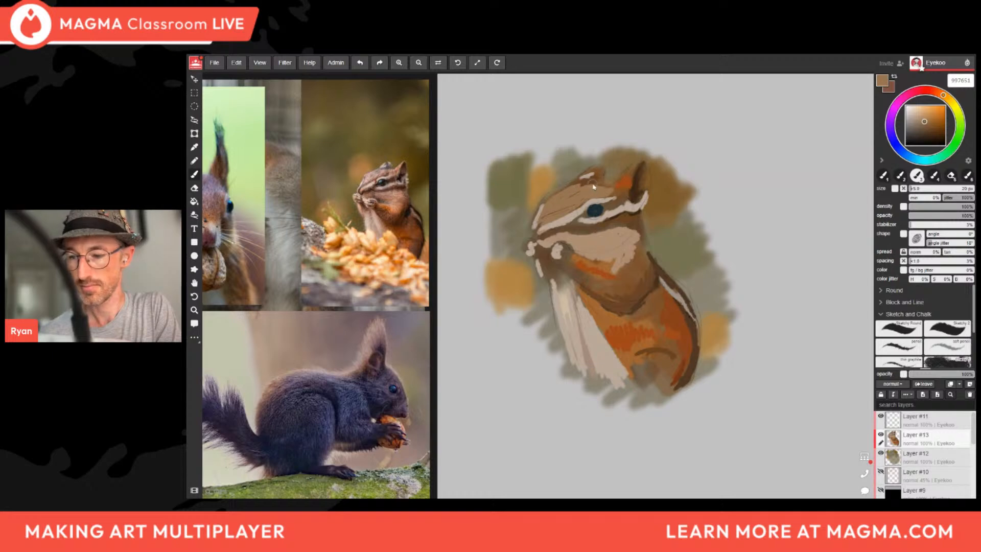
drag(585, 185, 602, 182)
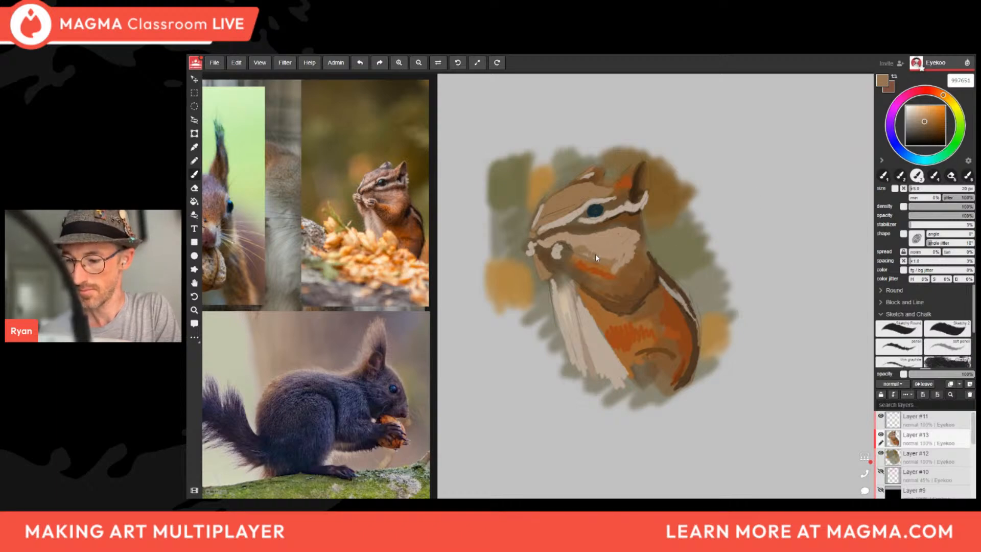
Sample the dark blue-green from the eye and repaint the eye with a fuller shape.
alt+click(593, 210)
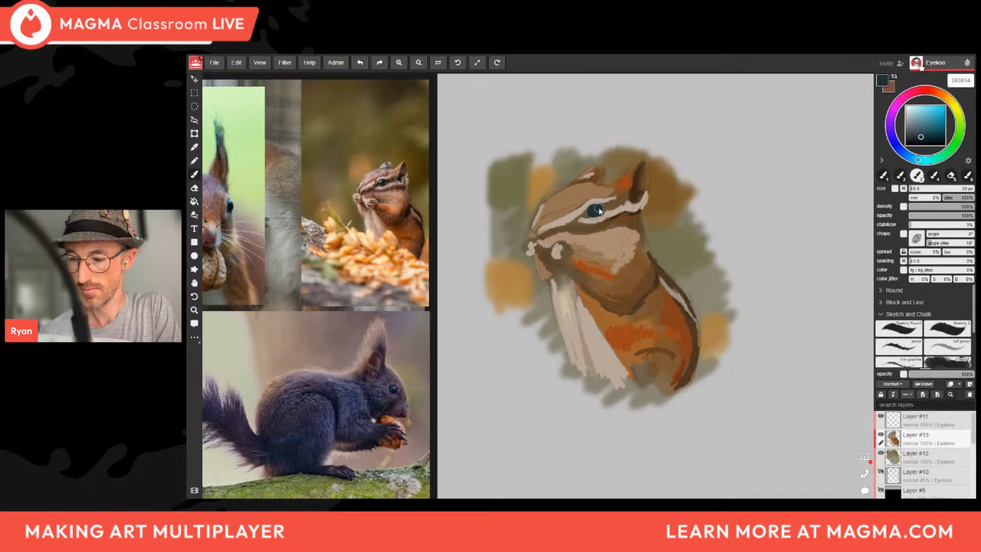
drag(598, 209, 587, 212)
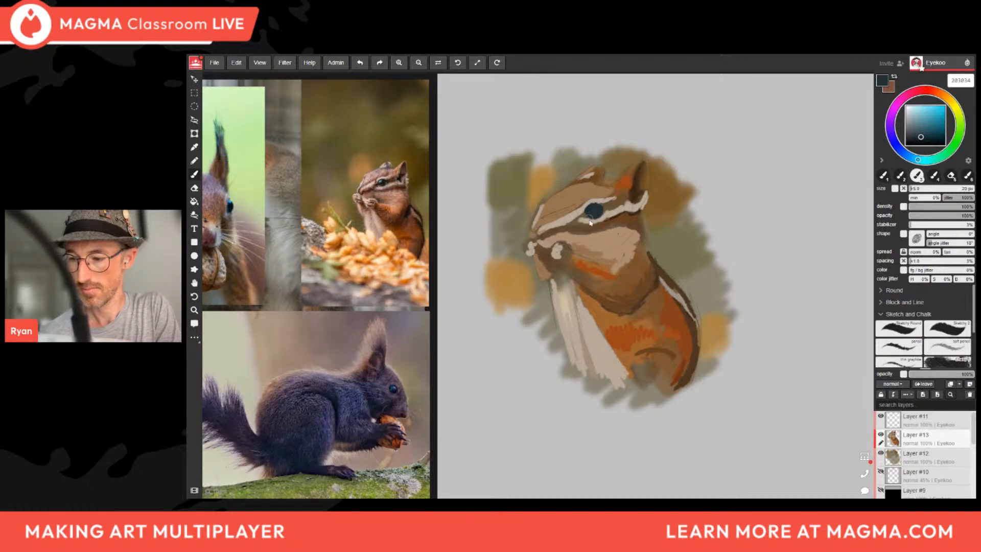
Refine the near ear using sampled dark brown 392716 at its base and tan along its front edge, and sample brown from the rump.
alt+click(648, 174)
mouse_move(645, 187)
mouse_down()
mouse_move(634, 205)
mouse_move(635, 197)
mouse_up()
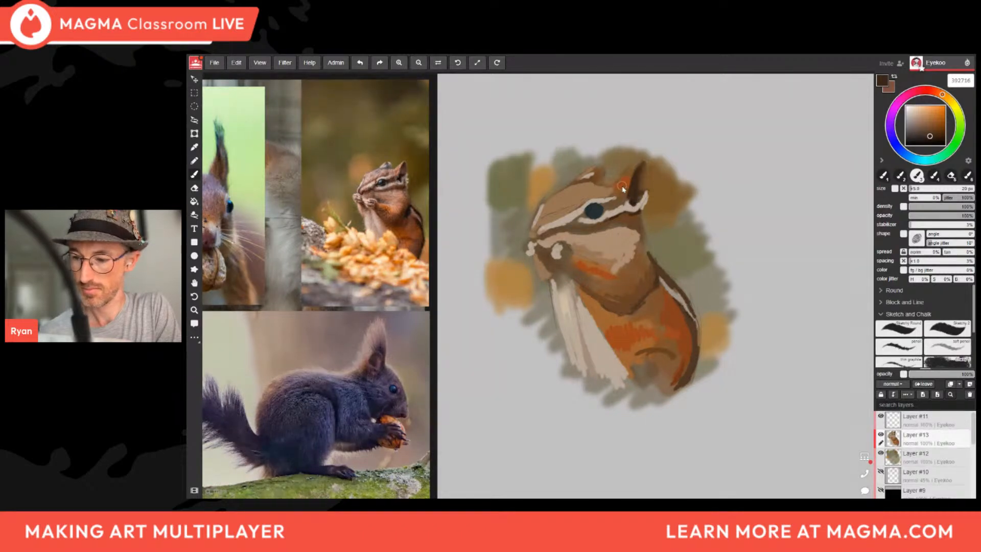
alt+click(613, 188)
alt+click(603, 243)
mouse_move(639, 160)
mouse_down()
mouse_move(621, 186)
mouse_move(638, 163)
mouse_move(628, 187)
mouse_move(631, 179)
mouse_up()
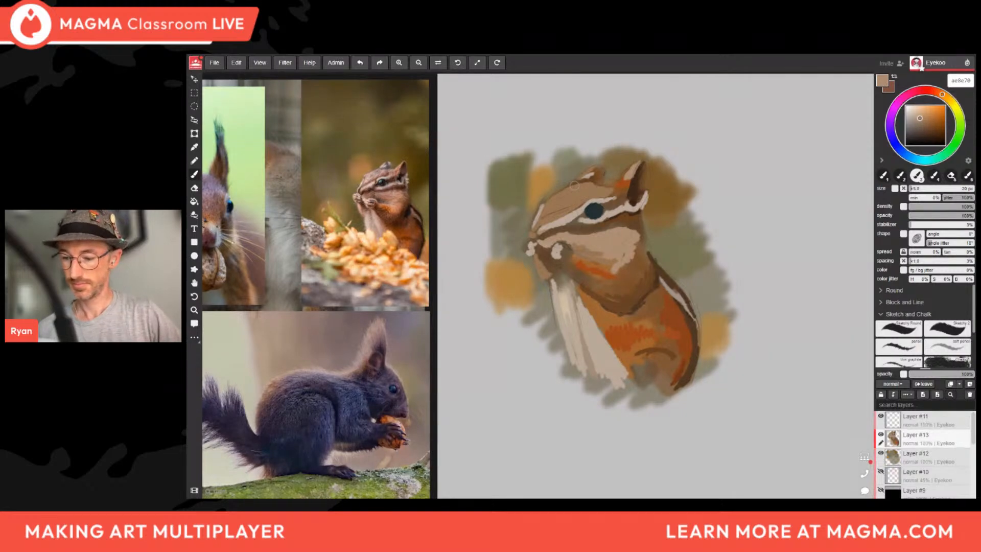
alt+click(694, 363)
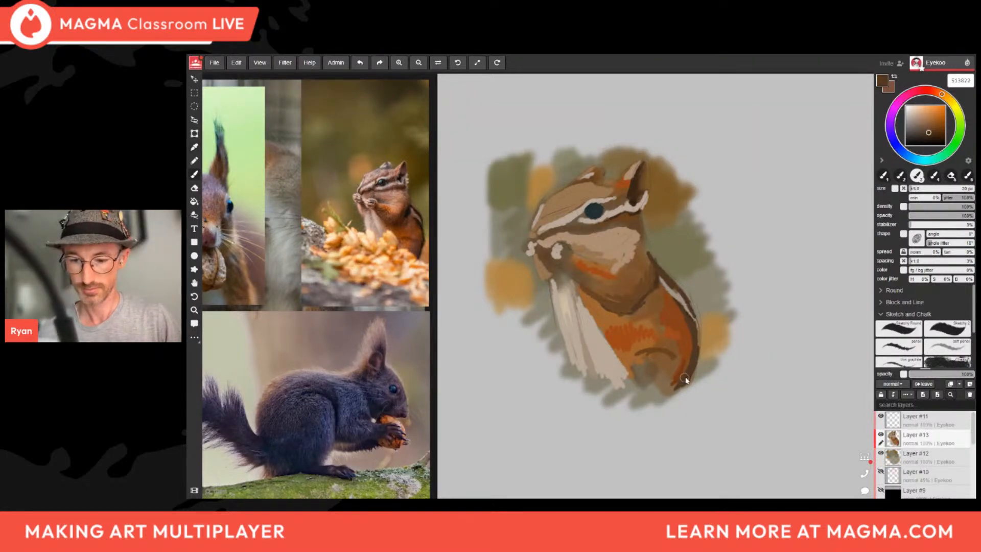
Sample the ochre beside the chipmunk's back, brighten it to f2b14f, and enlarge the brush to 50 px.
alt+click(718, 323)
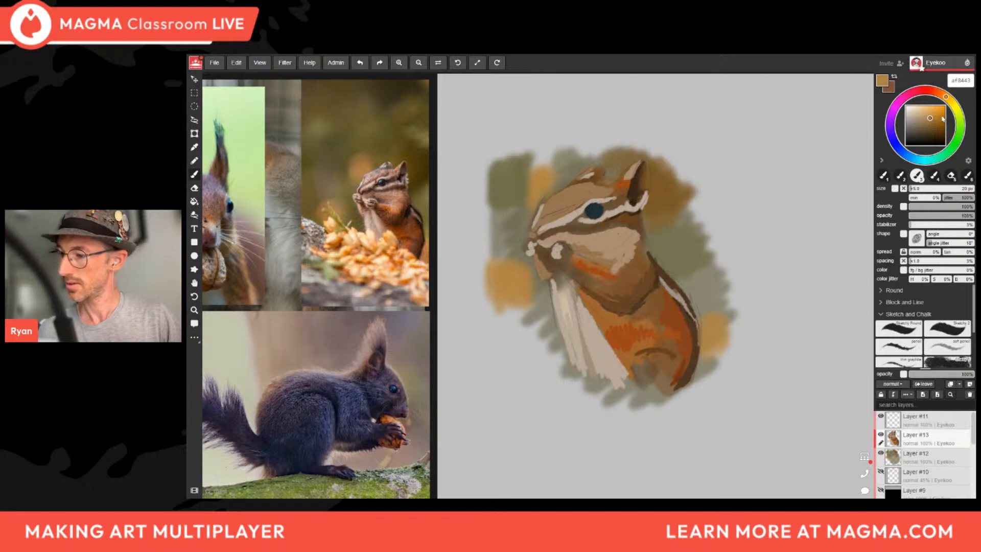
click(936, 110)
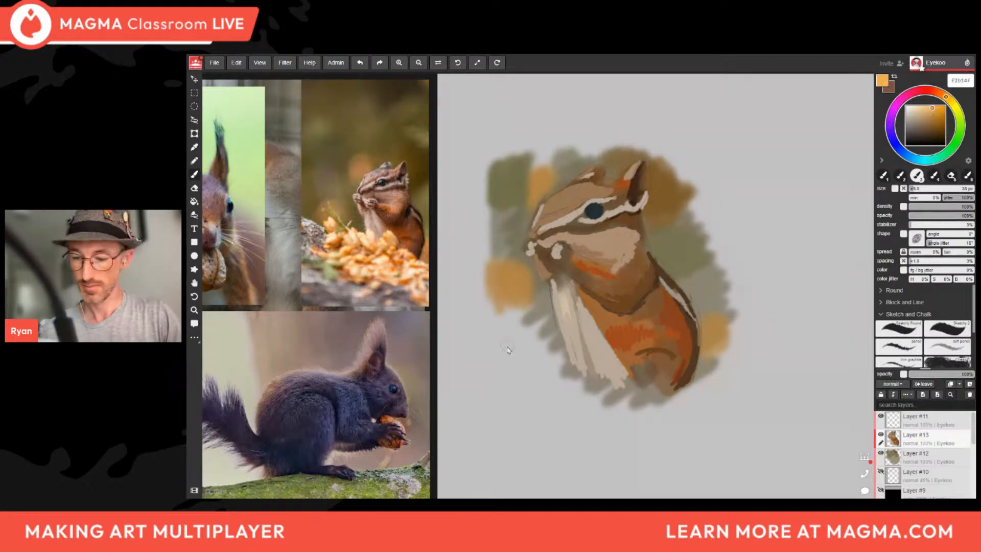
key(bracketright)
mouse_move(514, 352)
mouse_down()
mouse_move(545, 369)
mouse_move(534, 378)
mouse_move(583, 381)
mouse_up()
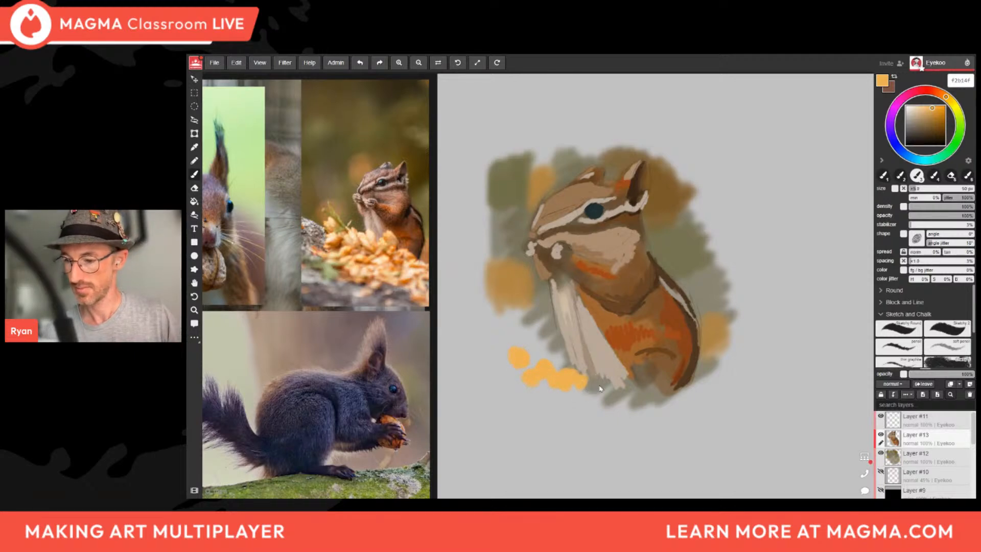
key(ctrl+z)
key(ctrl+z)
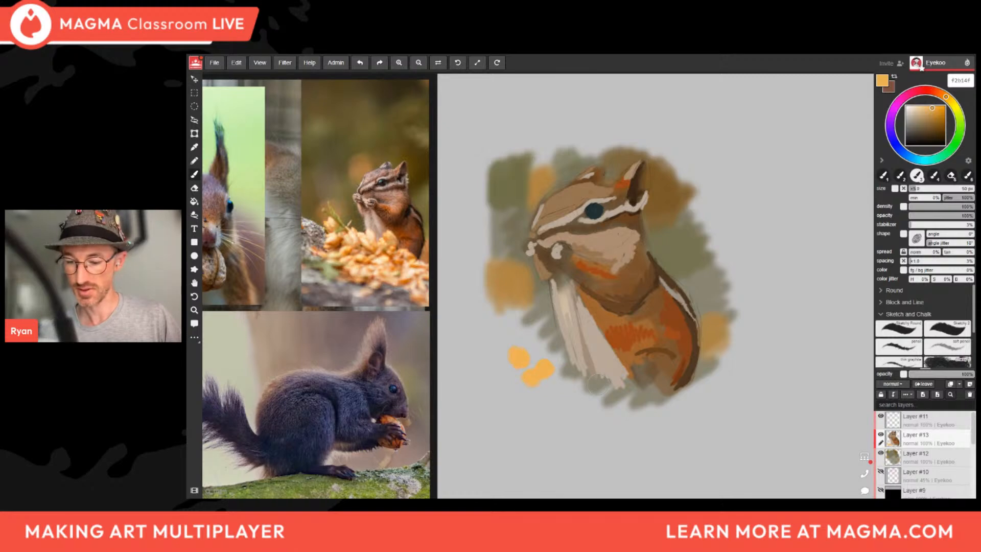
key(ctrl+z)
key(ctrl+z)
key(ctrl+z)
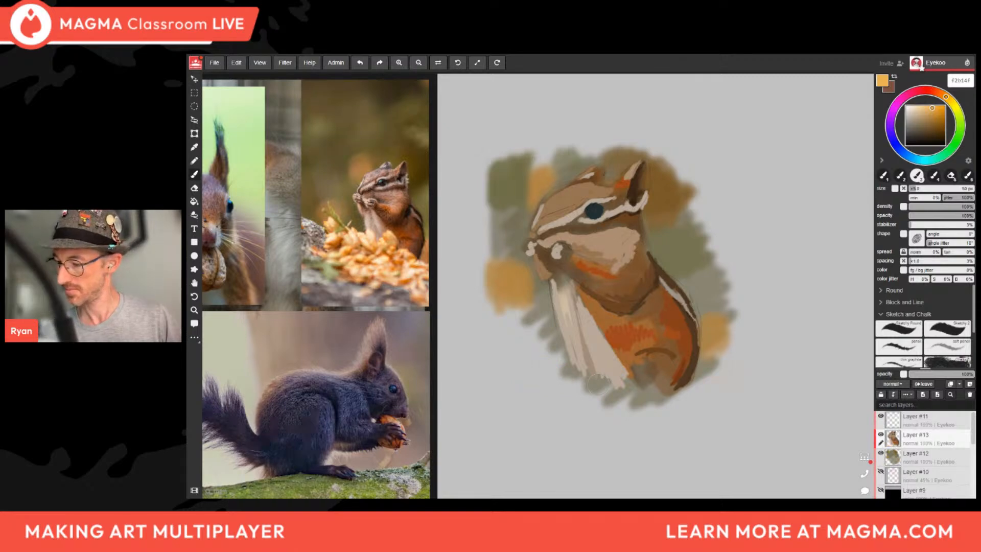
Add a new layer above the chipmunk and paint a pile of f2b14f seeds across its base, with a few loose ones beside it.
key(ctrl+shift+n)
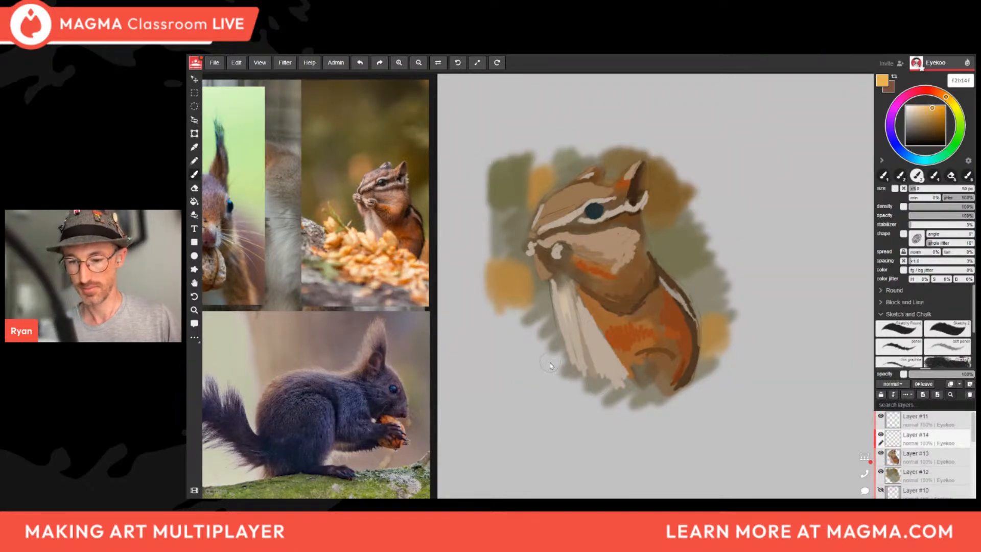
mouse_move(550, 365)
mouse_down()
mouse_move(621, 401)
mouse_move(636, 380)
mouse_move(705, 416)
mouse_move(587, 387)
mouse_move(616, 421)
mouse_move(642, 411)
mouse_move(549, 375)
mouse_move(562, 370)
mouse_up()
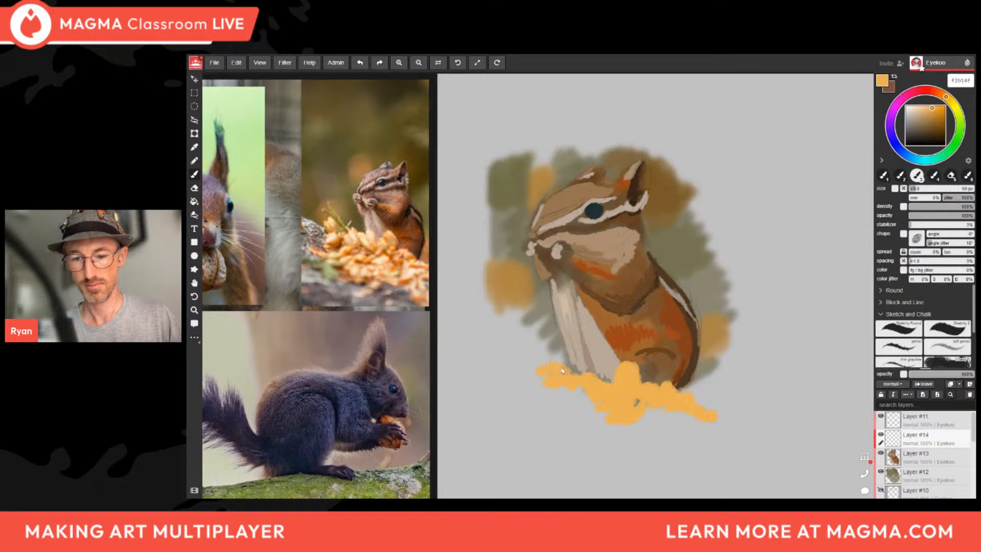
drag(513, 348, 506, 341)
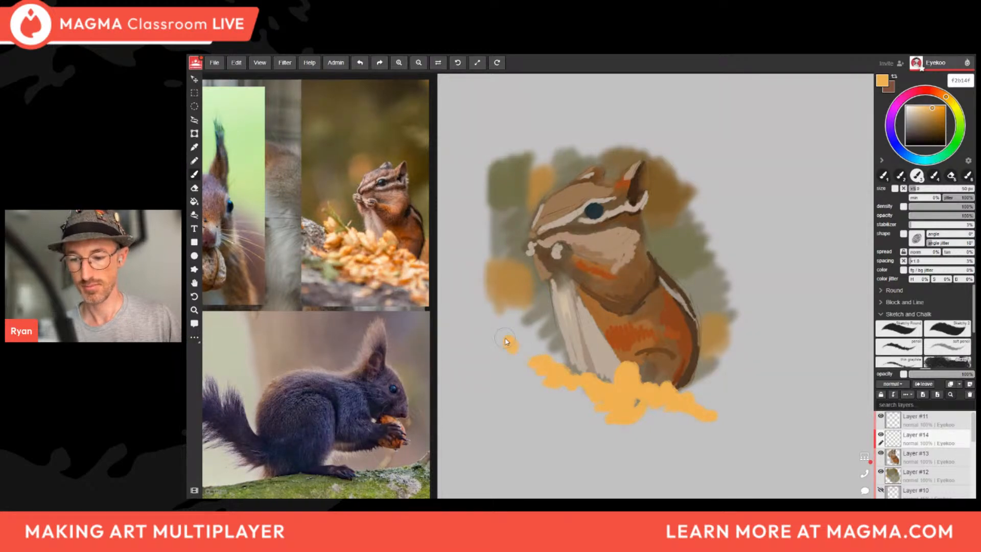
mouse_move(550, 379)
mouse_down()
mouse_move(505, 375)
mouse_move(566, 402)
mouse_up()
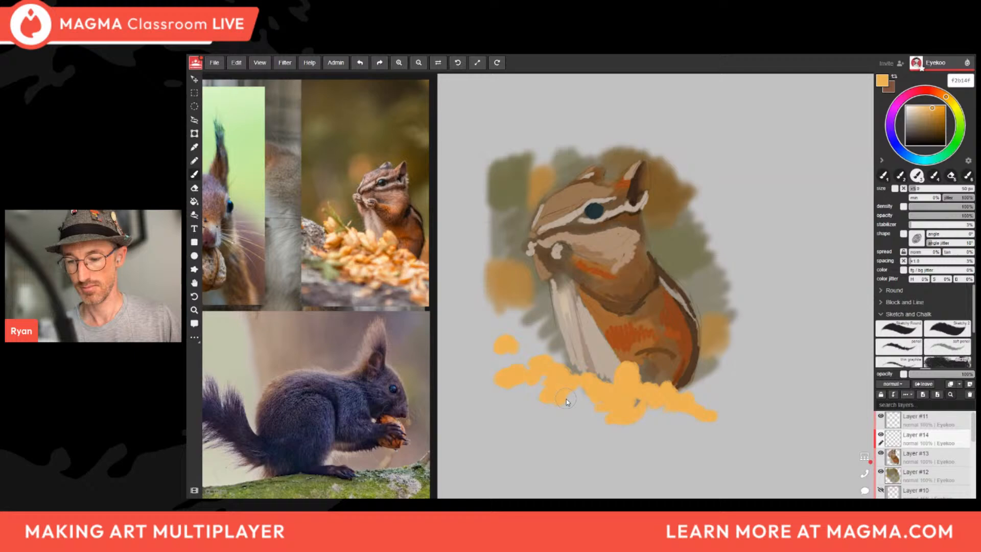
Lighten the seed colour to ffcd81 and dab highlights on individual seeds across the pile.
alt+click(600, 382)
click(924, 108)
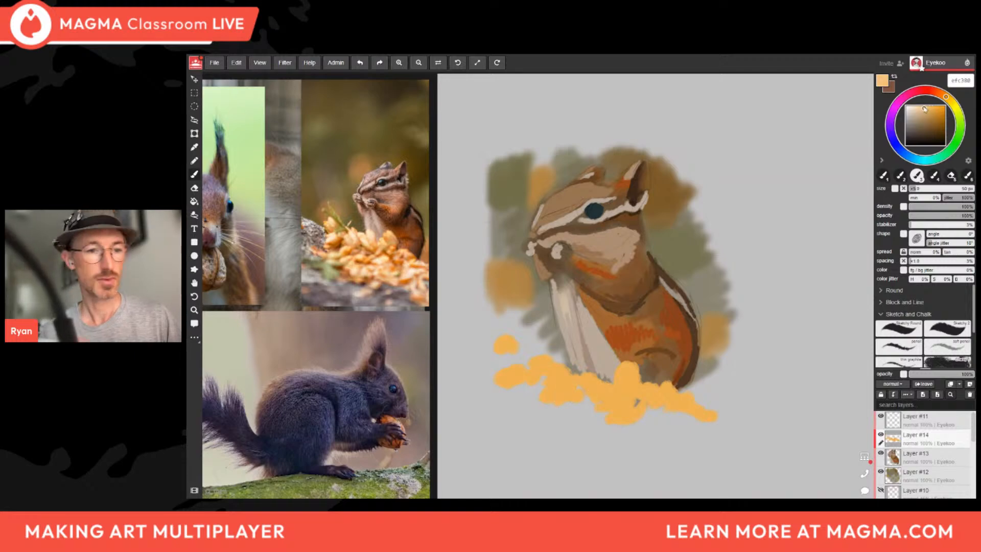
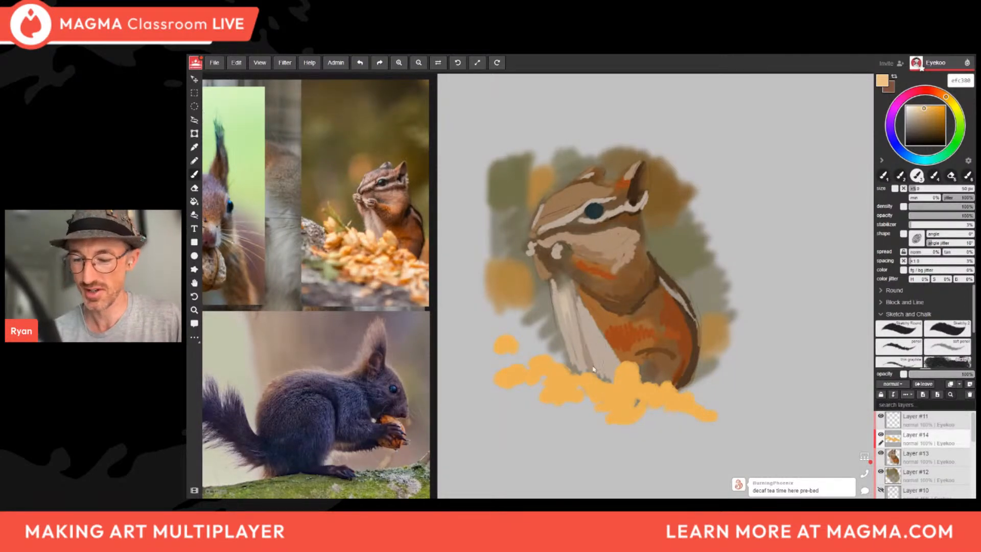
click(933, 109)
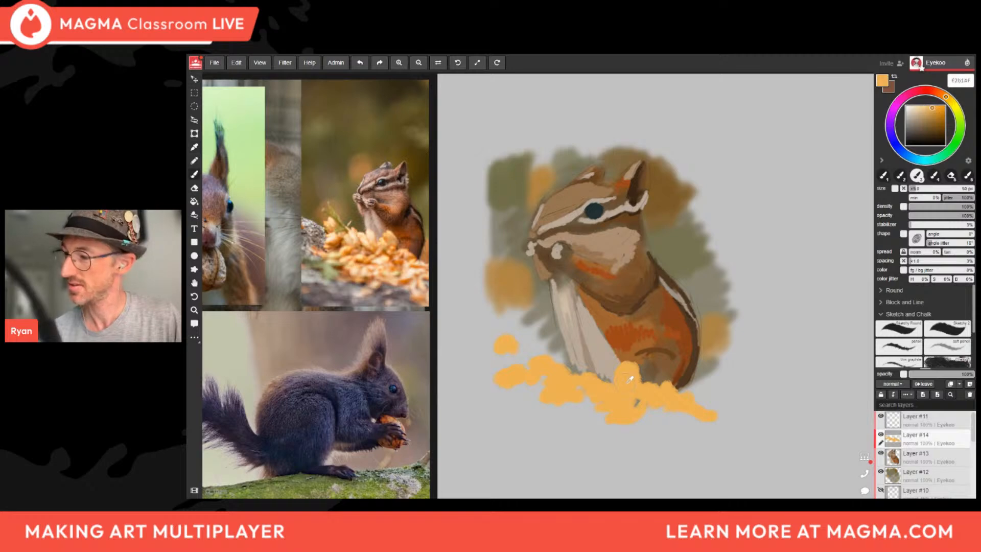
drag(932, 110, 928, 105)
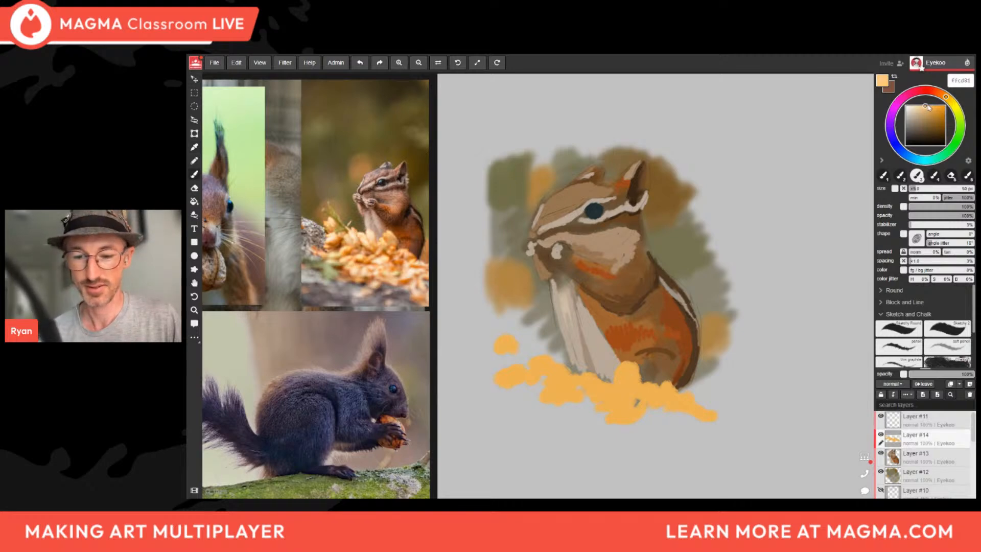
mouse_move(502, 344)
mouse_down()
mouse_move(509, 378)
mouse_move(544, 370)
mouse_move(553, 384)
mouse_move(584, 369)
mouse_move(582, 380)
mouse_up()
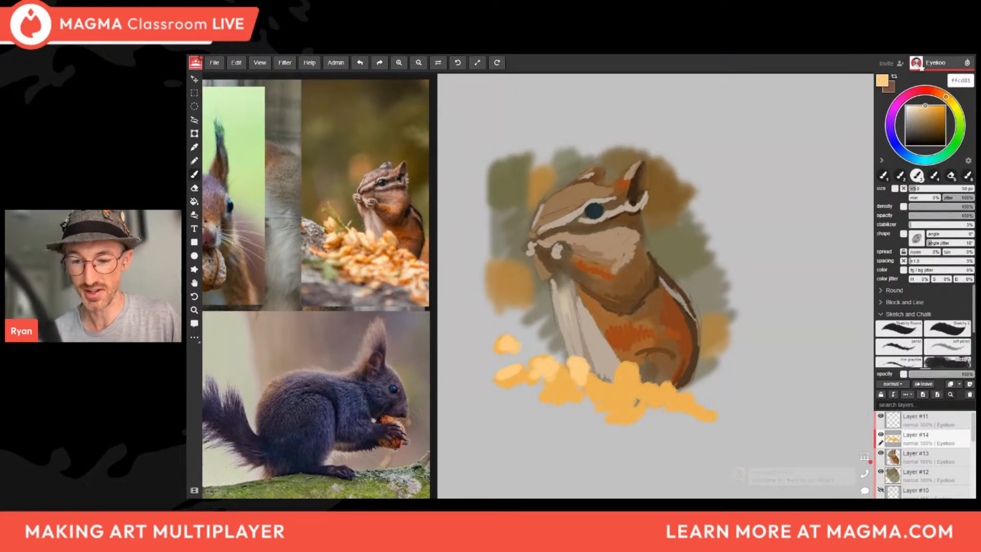
mouse_move(628, 369)
mouse_down()
mouse_move(605, 394)
mouse_move(574, 394)
mouse_move(619, 404)
mouse_move(632, 382)
mouse_move(675, 384)
mouse_move(660, 391)
mouse_move(686, 401)
mouse_move(655, 419)
mouse_up()
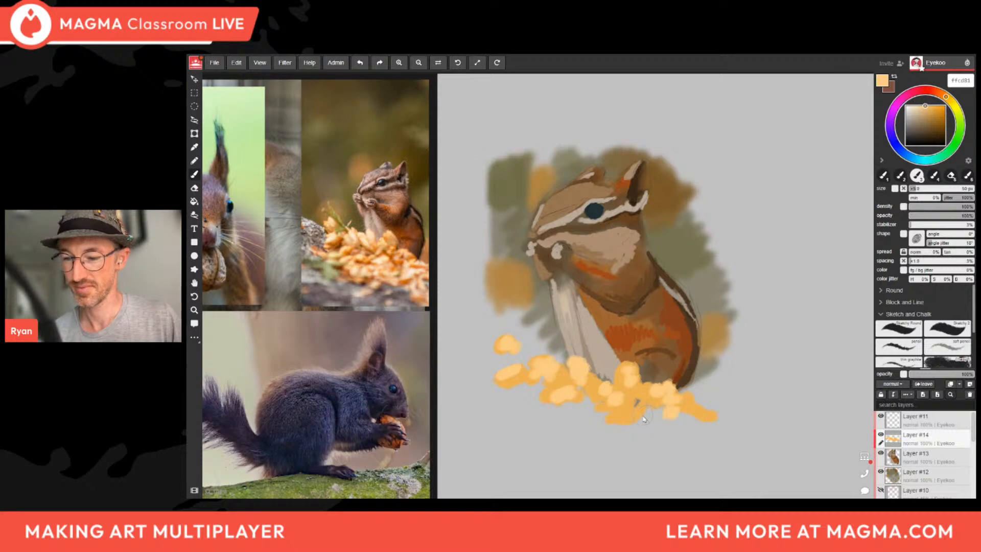
Sample the chest beige, reduce the brush size, lighten the colour to dfcbb7, and paint long pale fur strokes down the chest.
alt+click(569, 313)
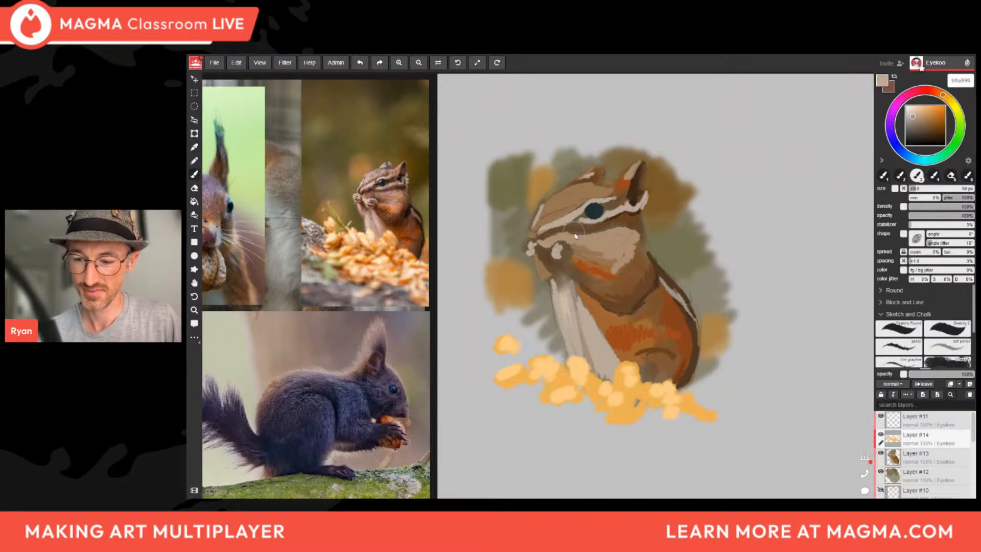
alt+click(572, 321)
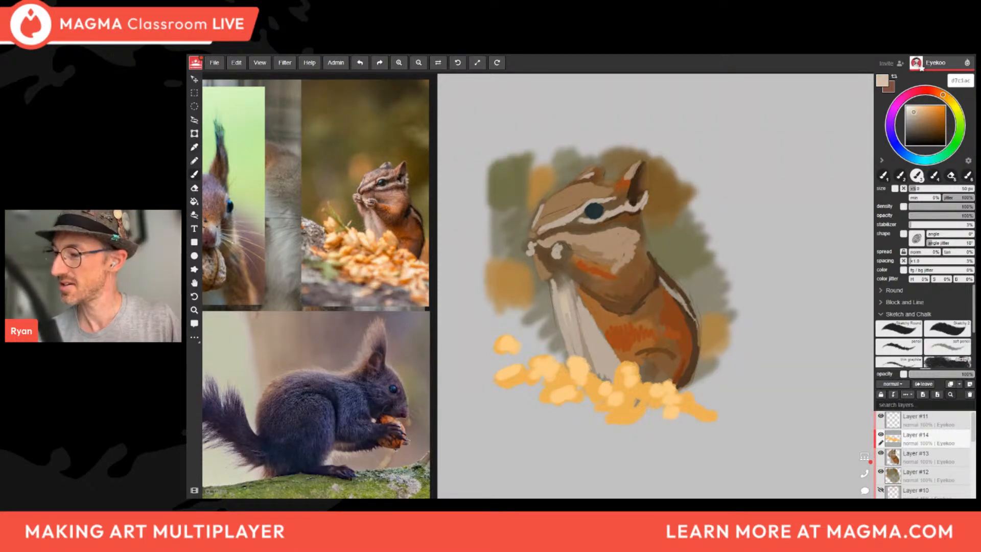
key(bracketleft)
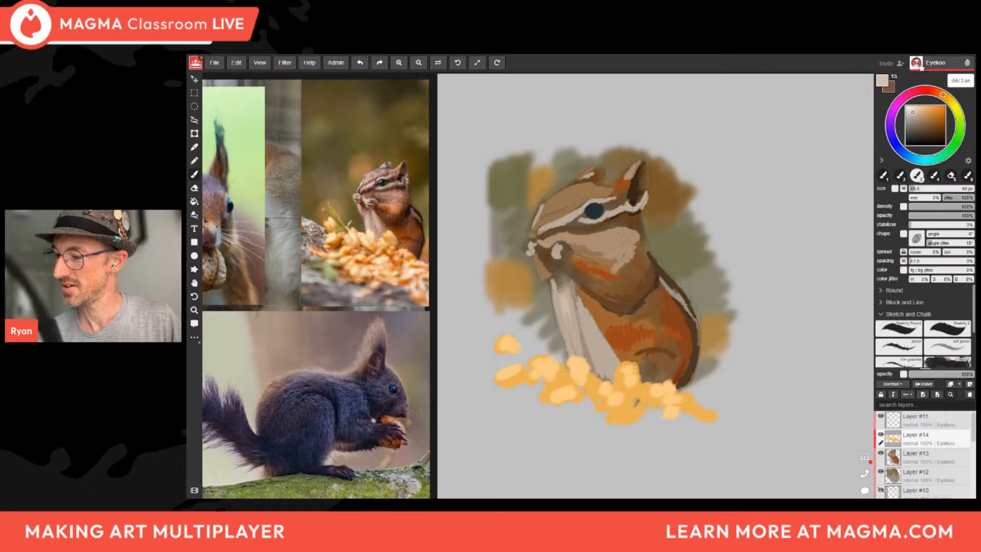
drag(560, 304, 575, 355)
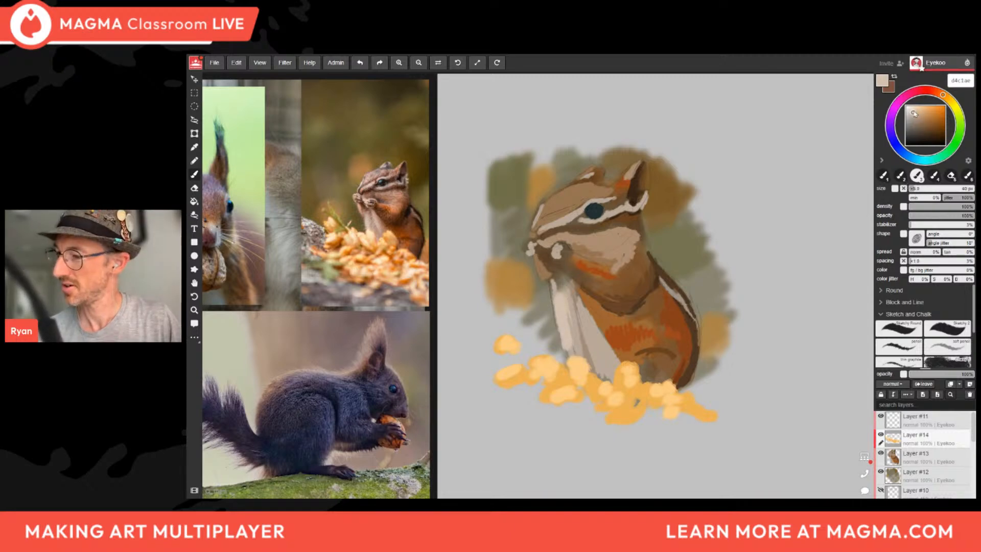
alt+click(575, 355)
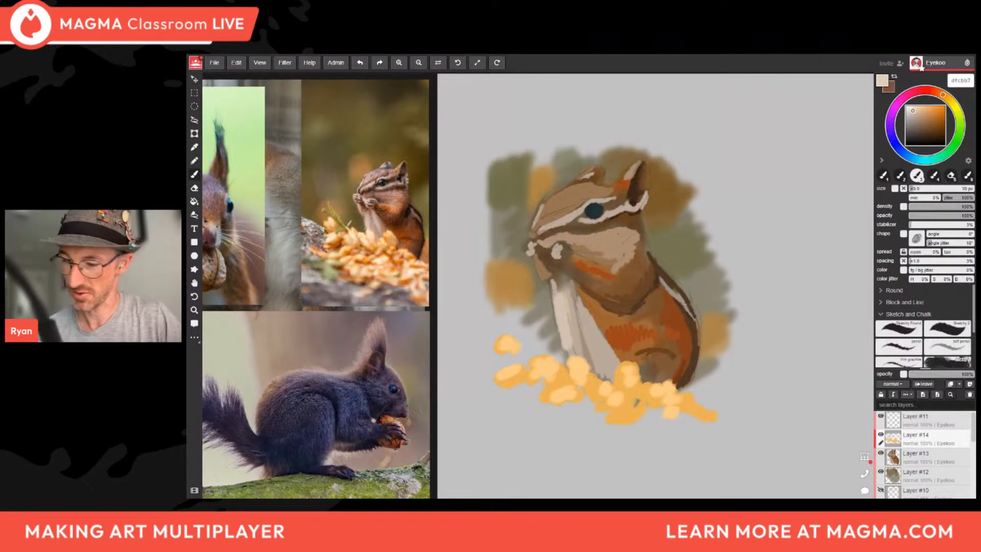
mouse_move(568, 295)
mouse_down()
mouse_move(562, 317)
mouse_move(556, 301)
mouse_move(571, 355)
mouse_up()
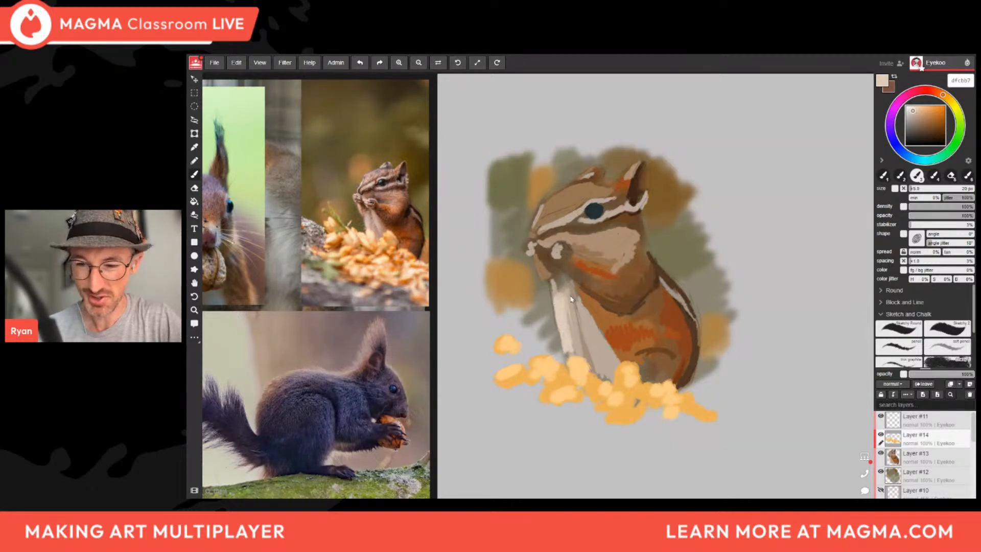
drag(573, 293, 590, 345)
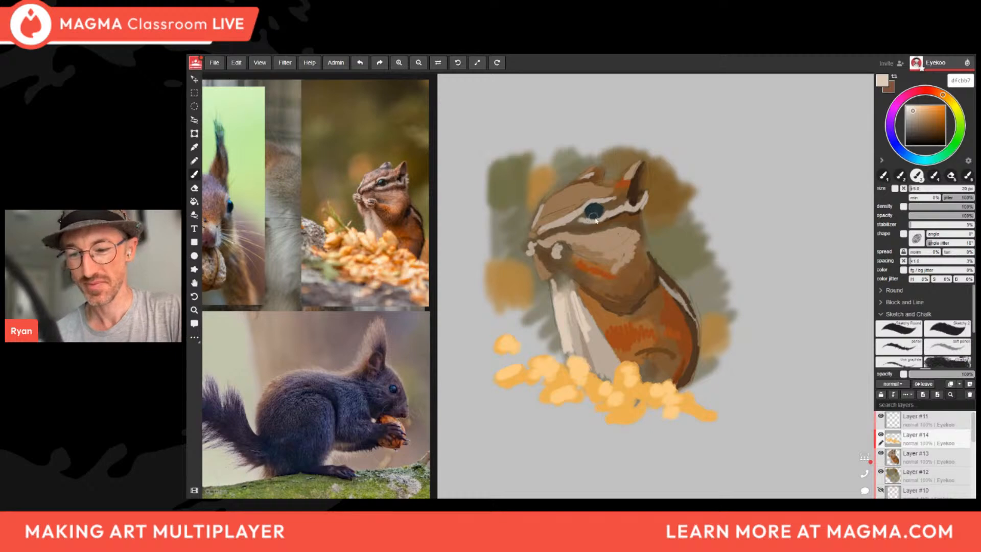
Sample the cheek tan, lighten it to ccb096, and paint highlights along the upper cheek below the dark eye stripe.
alt+click(600, 241)
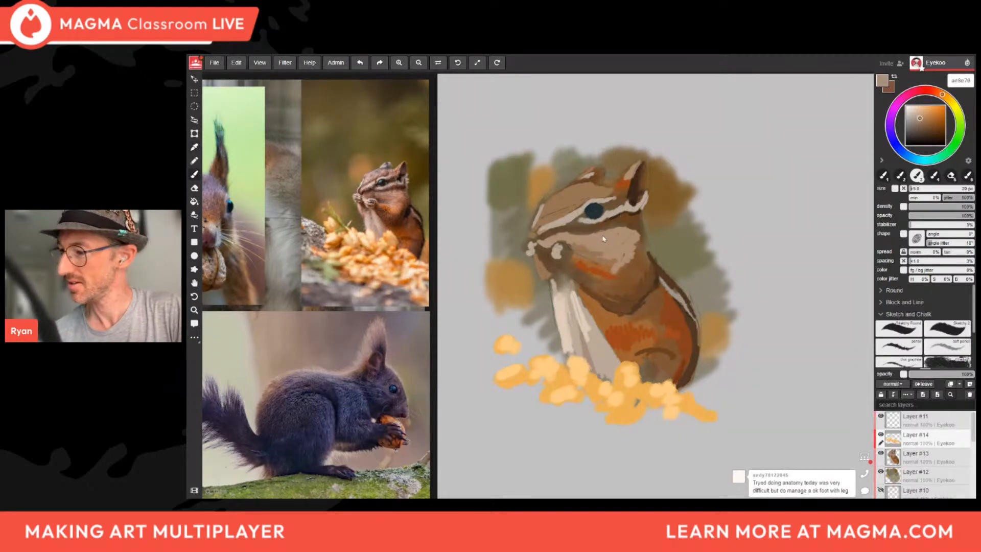
click(915, 115)
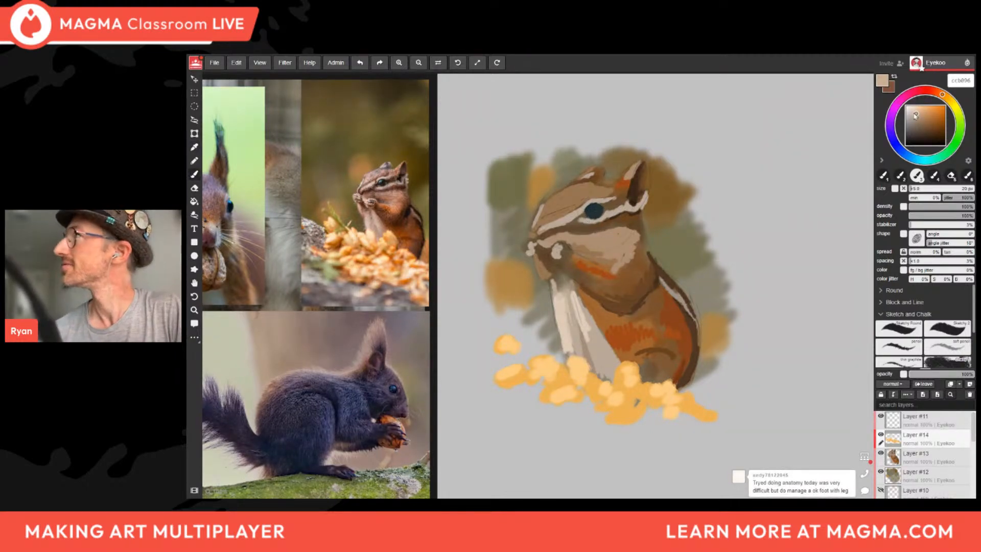
drag(578, 238, 590, 241)
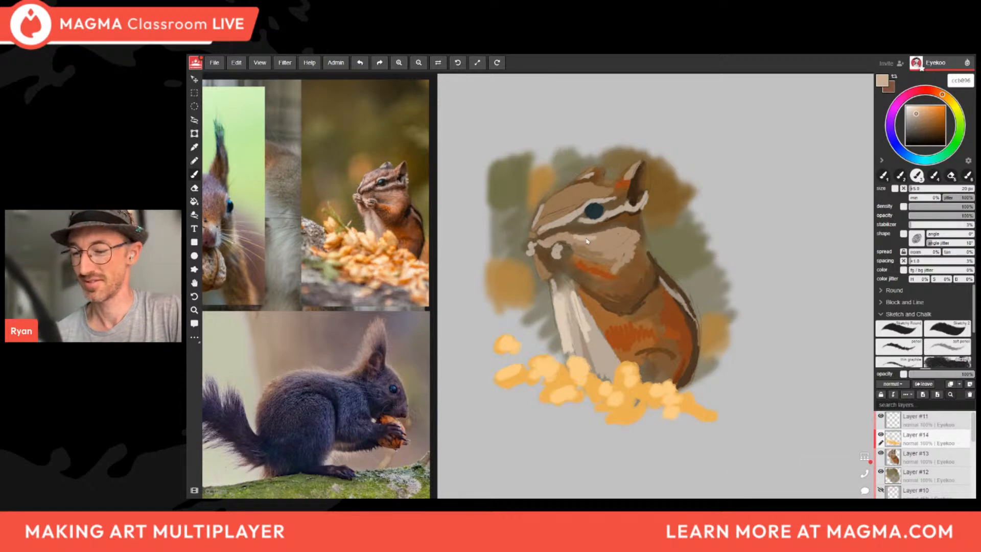
mouse_move(580, 236)
mouse_down()
mouse_move(597, 241)
mouse_move(573, 243)
mouse_up()
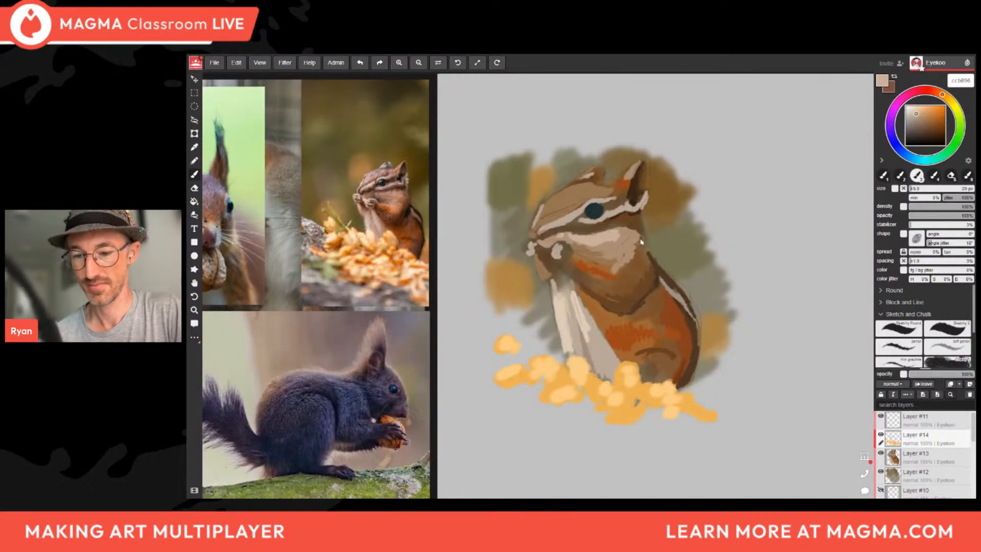
Sample the cheek colour, shift it to a warmer orange-tan, and paint warm fur strokes on the lower cheek.
alt+click(611, 243)
click(928, 115)
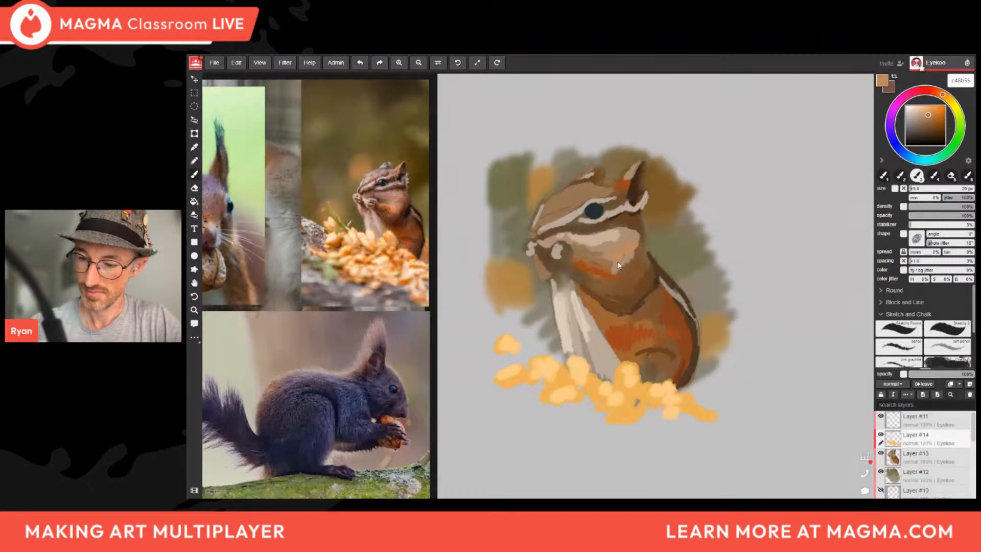
mouse_move(618, 265)
mouse_down()
mouse_move(610, 262)
mouse_move(609, 278)
mouse_move(629, 266)
mouse_up()
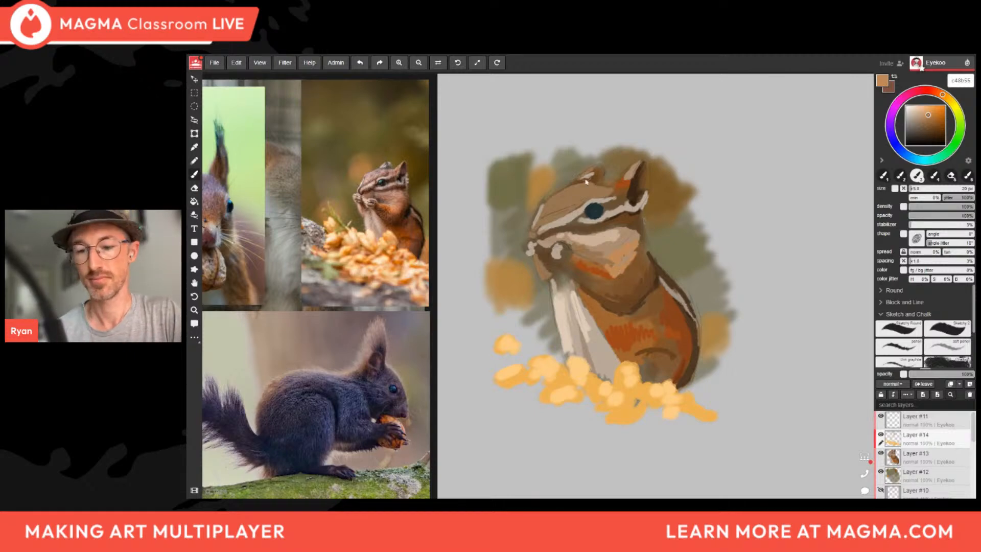
Sample the forehead tan, lighten it to cfb69a, and paint pale fur strokes from the snout up across the forehead.
alt+click(558, 208)
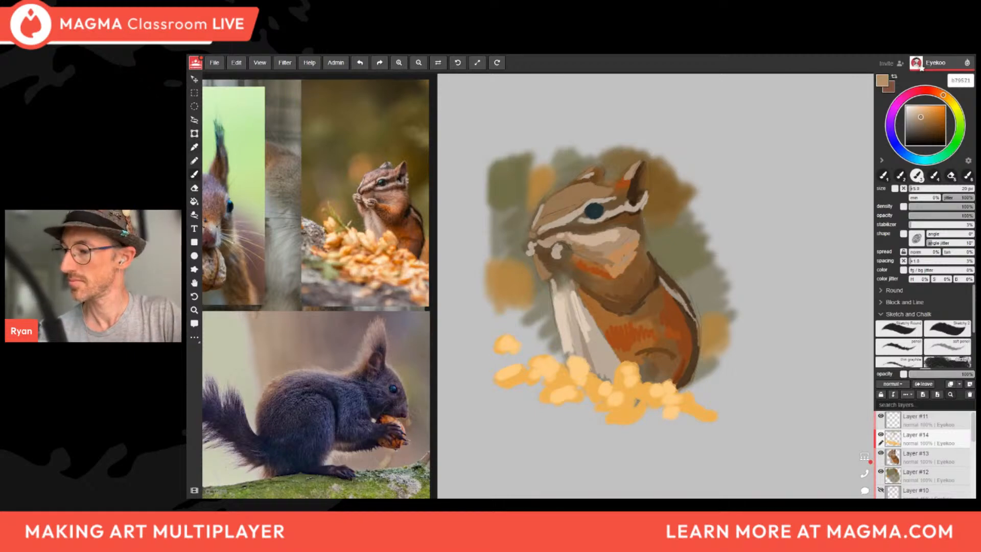
click(918, 118)
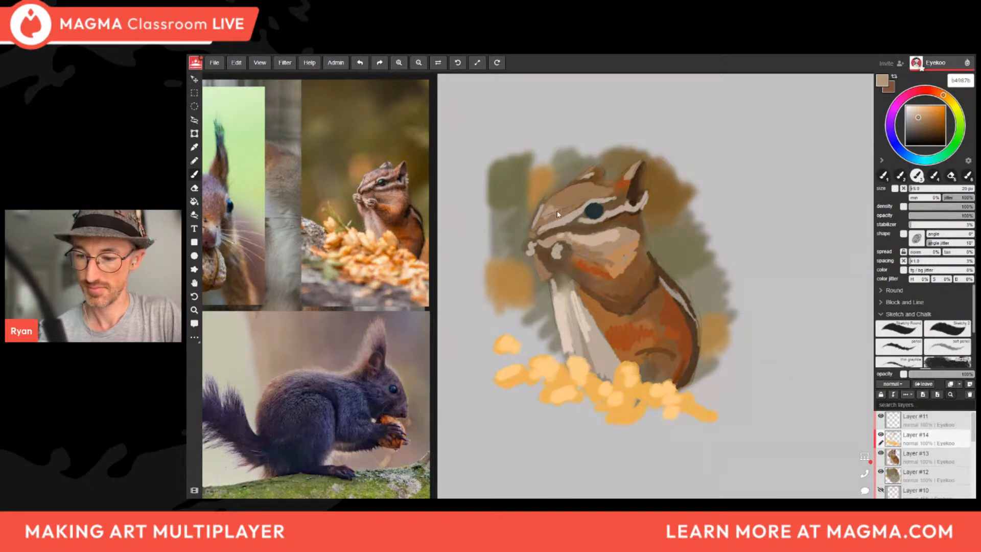
drag(921, 117, 915, 113)
mouse_move(555, 208)
mouse_down()
mouse_move(568, 213)
mouse_move(570, 192)
mouse_up()
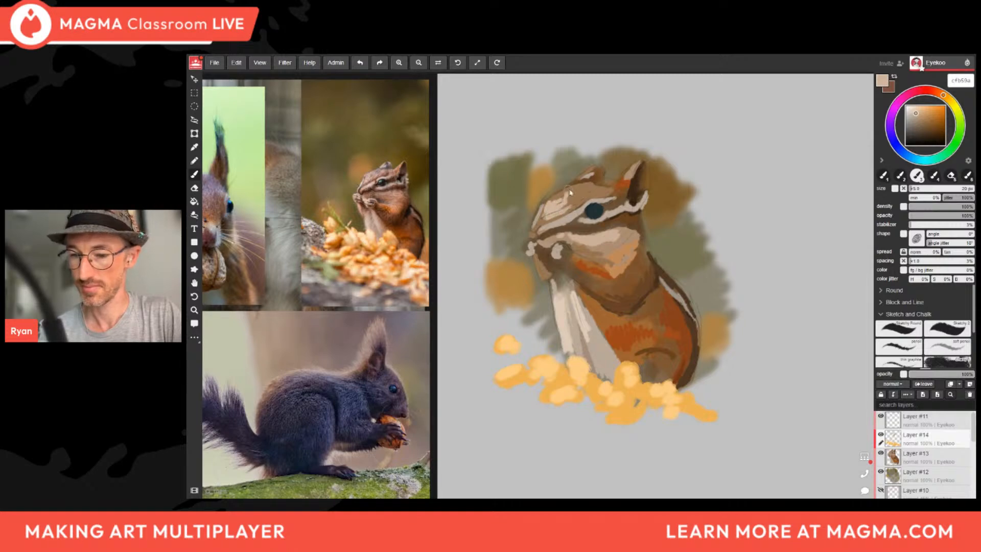
On Layer #12, sample the background olive, darken it to 514a2e, and paint shadow strokes beside the snout and behind the neck.
click(953, 476)
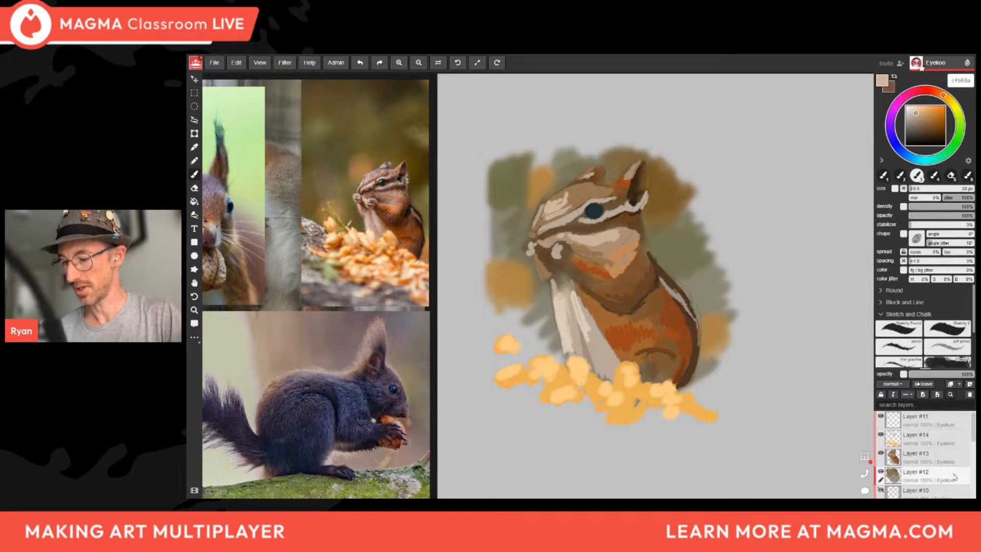
alt+click(522, 223)
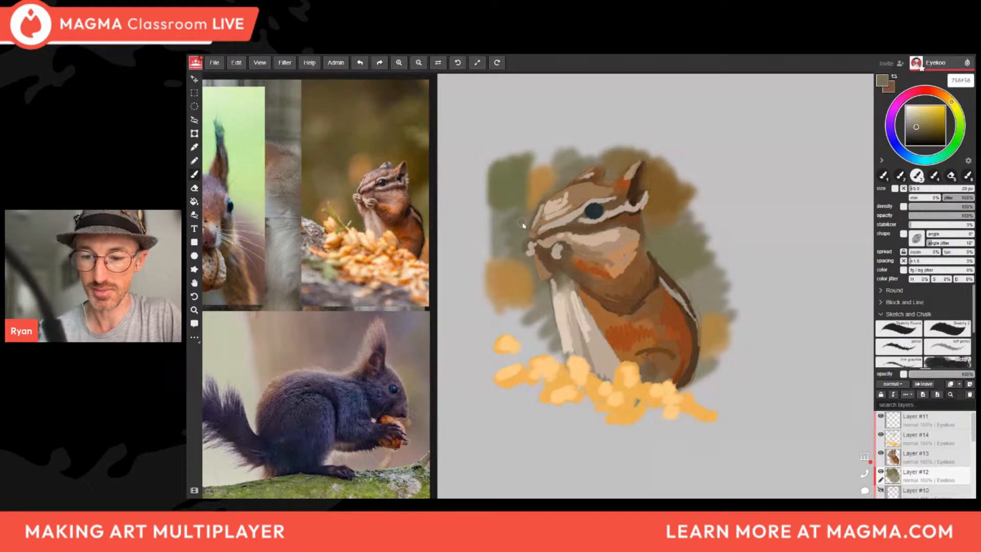
click(920, 129)
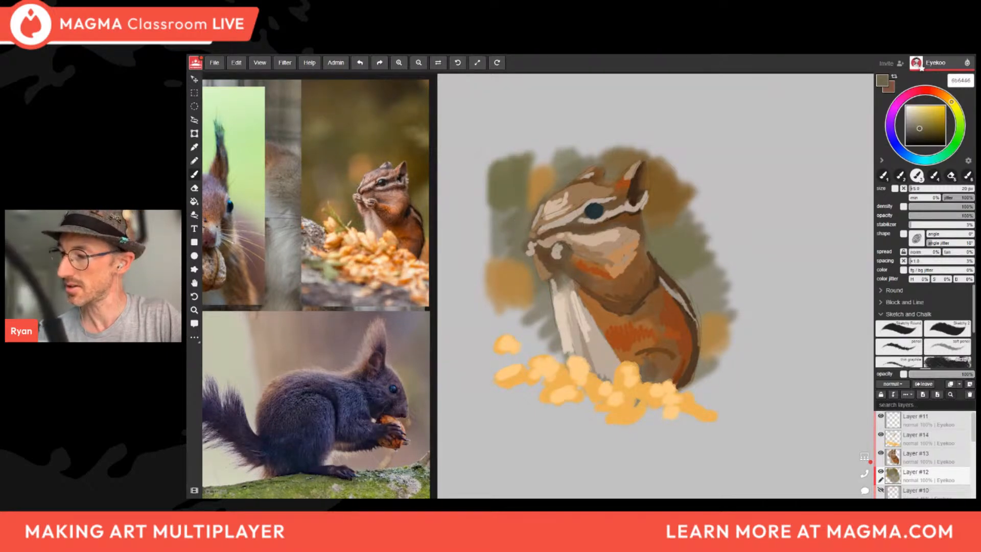
mouse_move(523, 218)
mouse_down()
mouse_move(518, 210)
mouse_move(515, 218)
mouse_up()
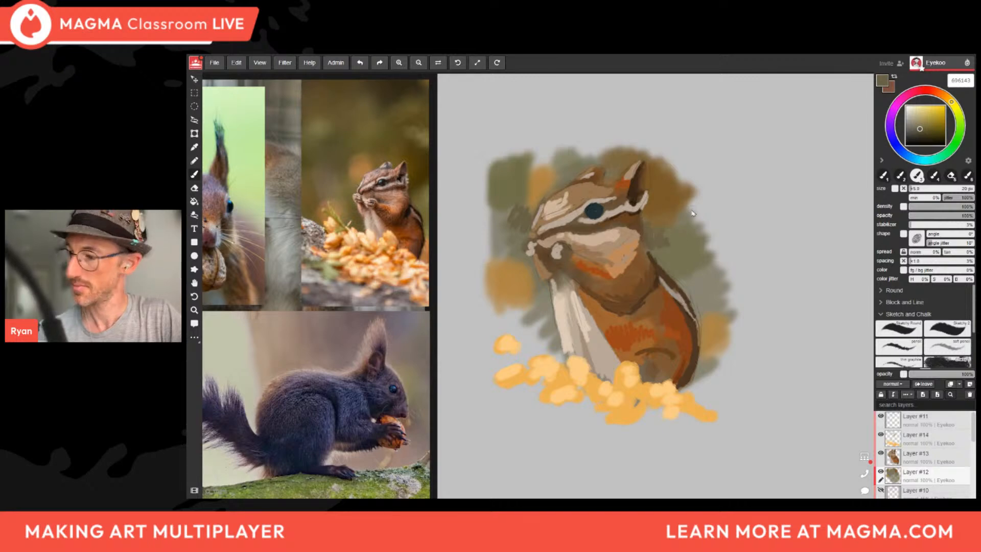
click(923, 132)
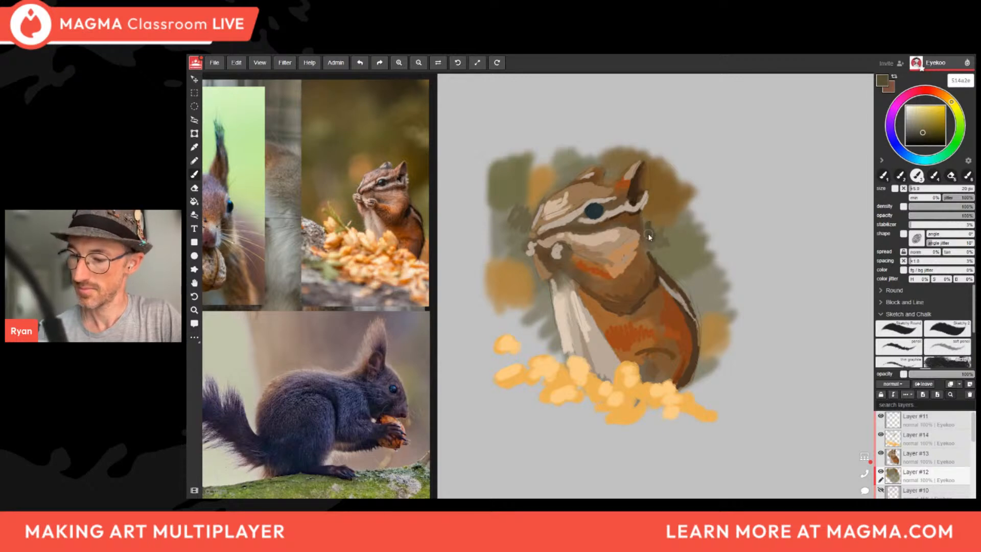
drag(646, 235, 655, 233)
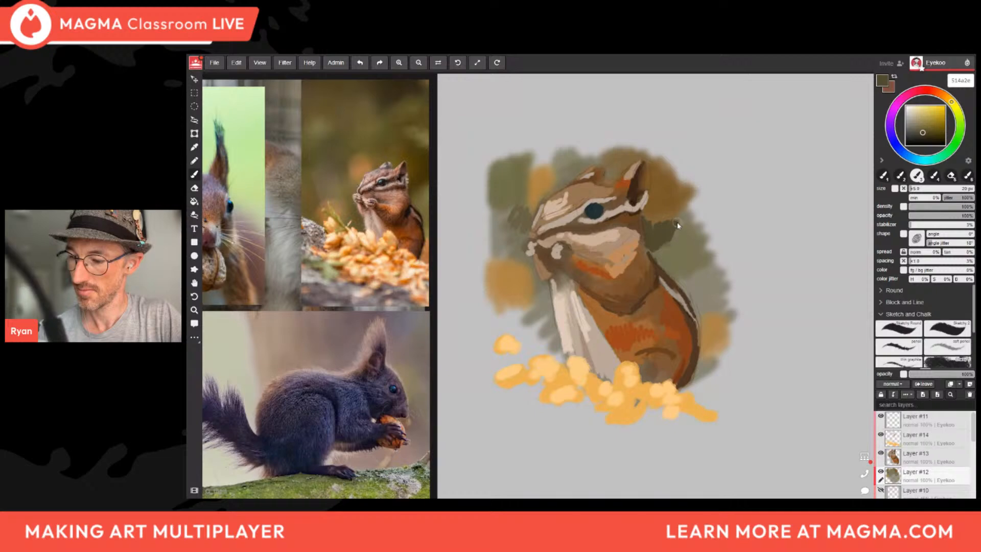
Lower the brush density to 35% and opacity to 32% while painting dark olive background strokes beside the chest and behind the neck.
click(954, 206)
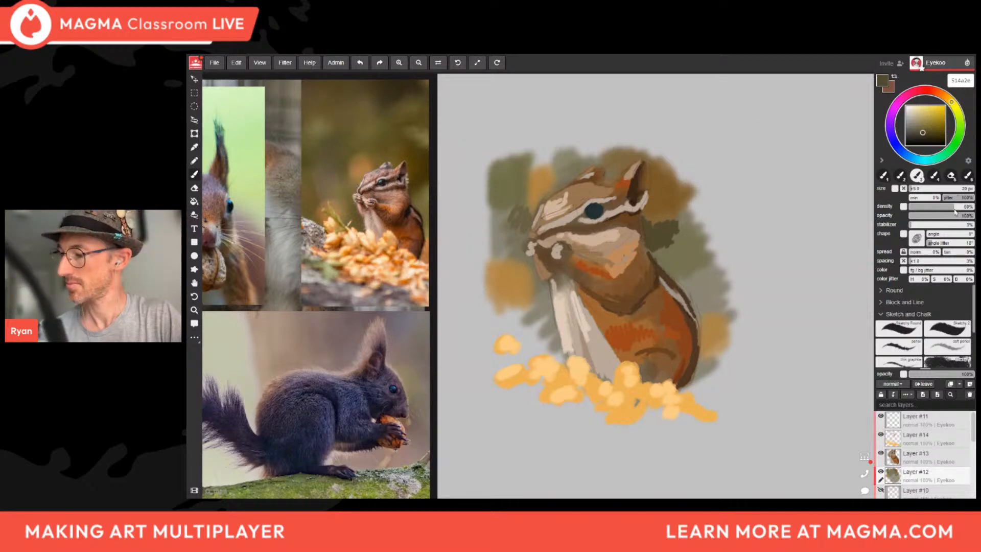
click(950, 215)
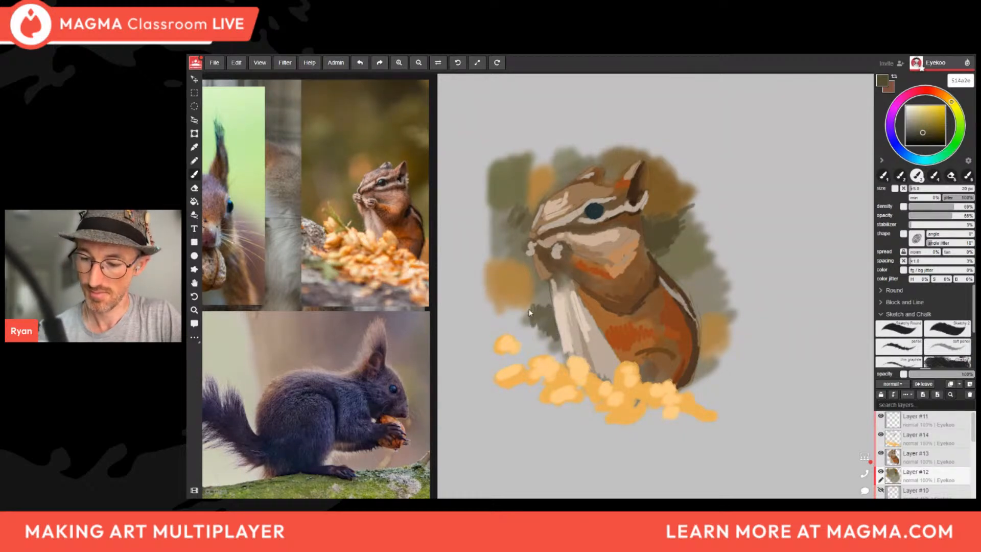
click(934, 207)
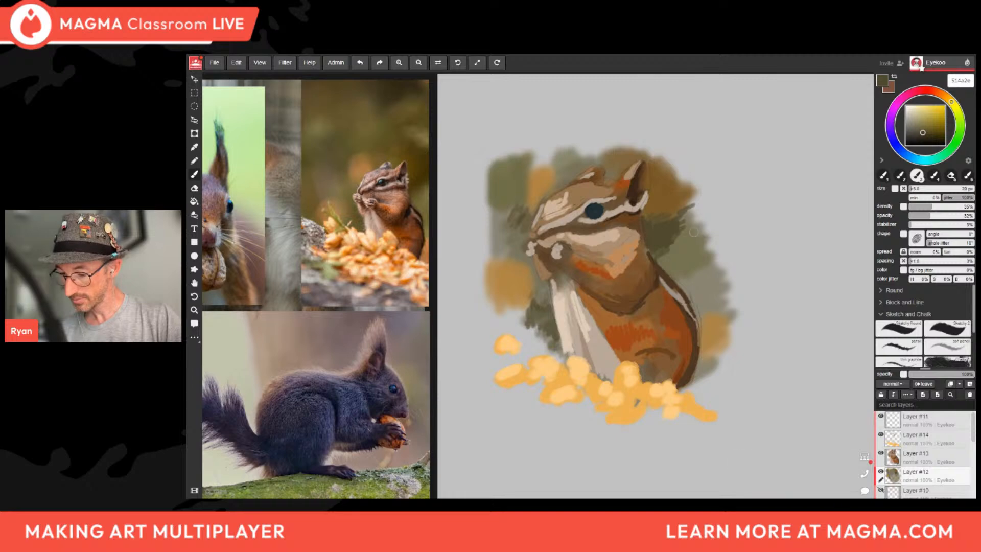
Open the classroom chat, and resample the background olive to soften the shadows around the chipmunk's body.
click(864, 491)
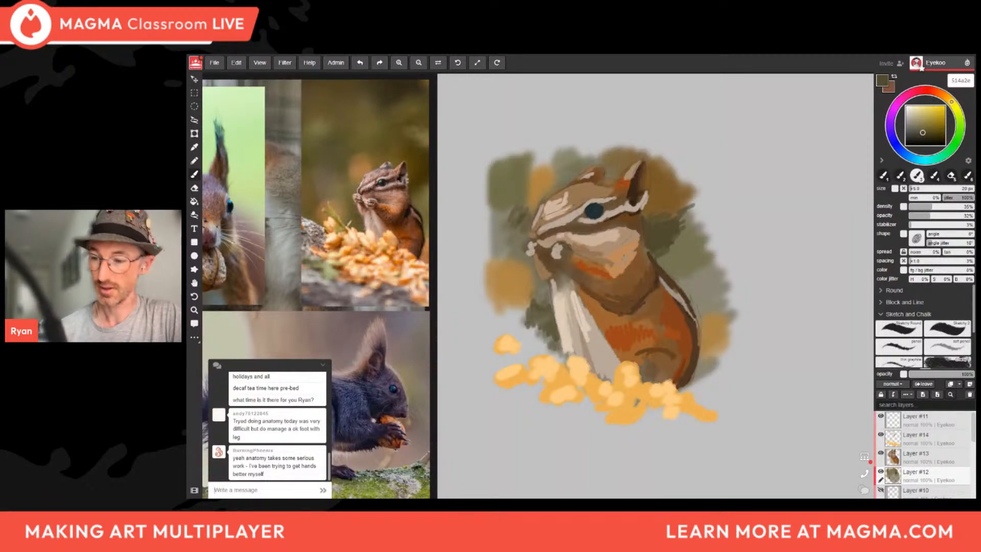
alt+click(669, 236)
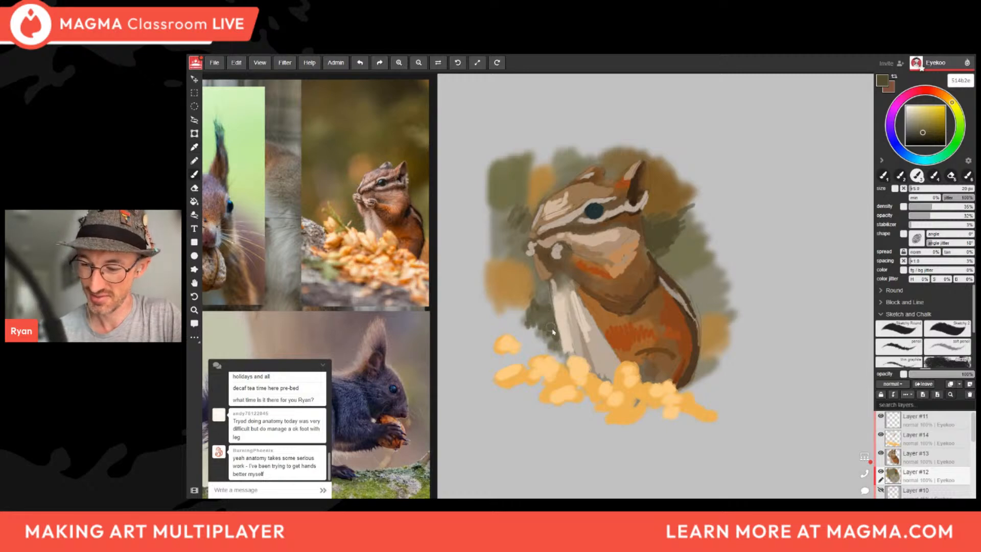
alt+click(699, 380)
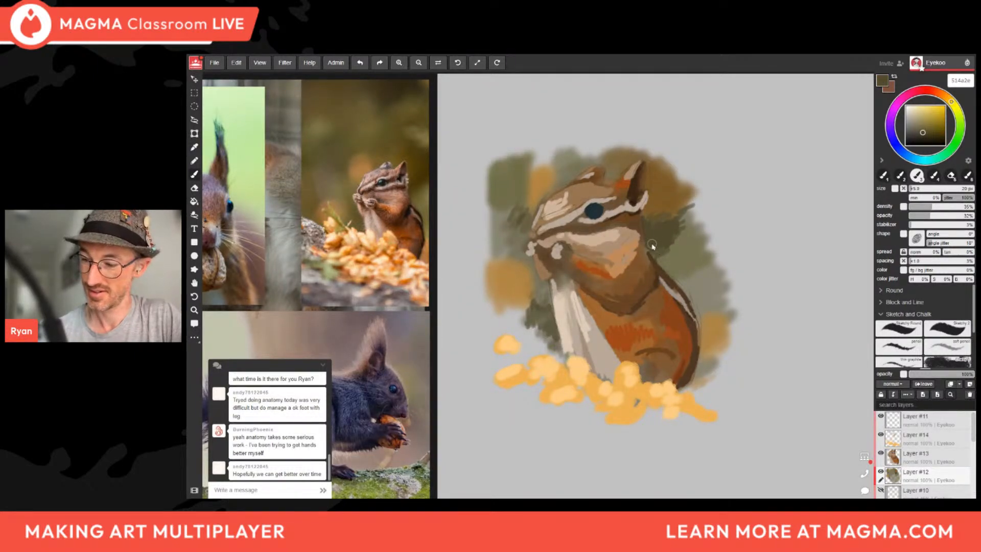
Sample the dark brown of the back stripe, darken it to 261e17, and shade along the chipmunk's back and haunch on Layer #13.
alt+click(654, 261)
alt+click(660, 284)
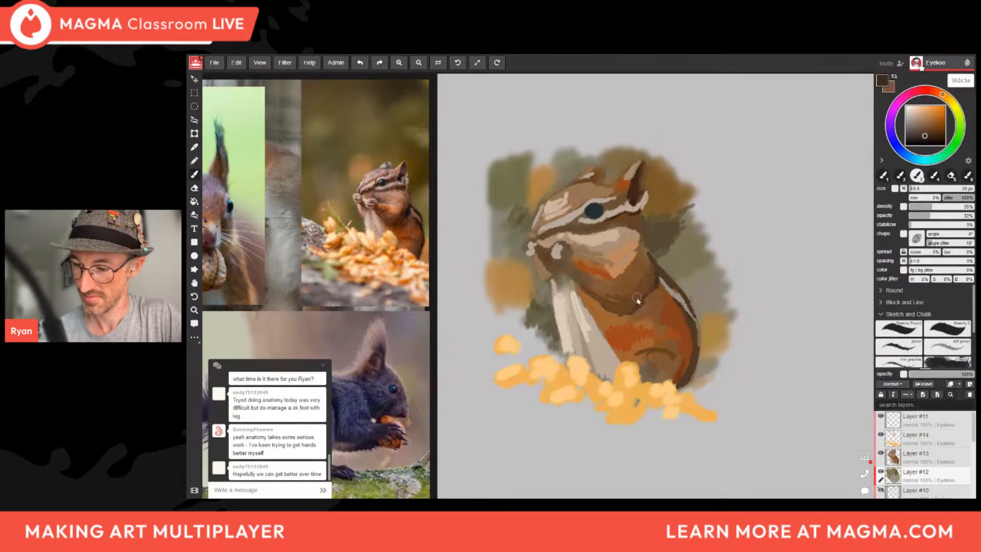
click(950, 454)
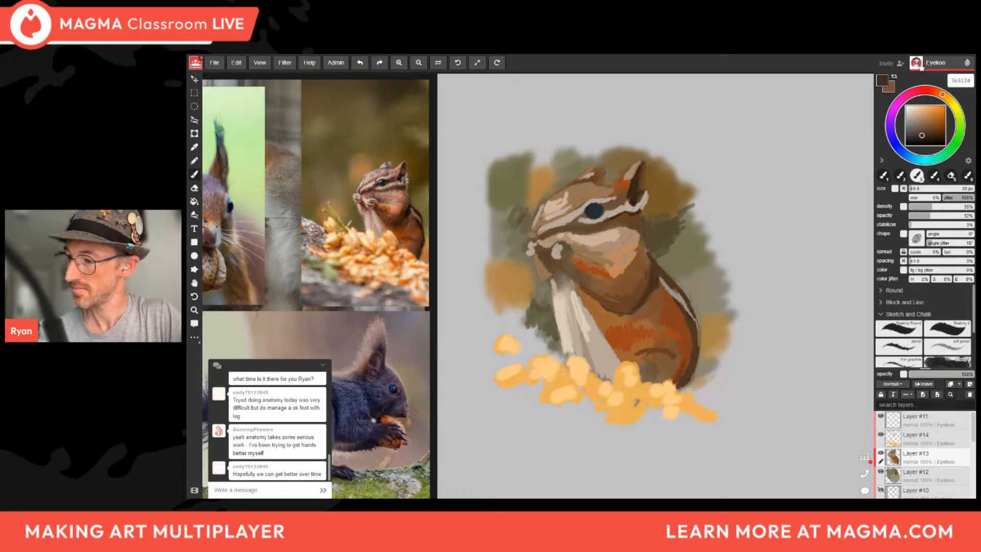
click(921, 139)
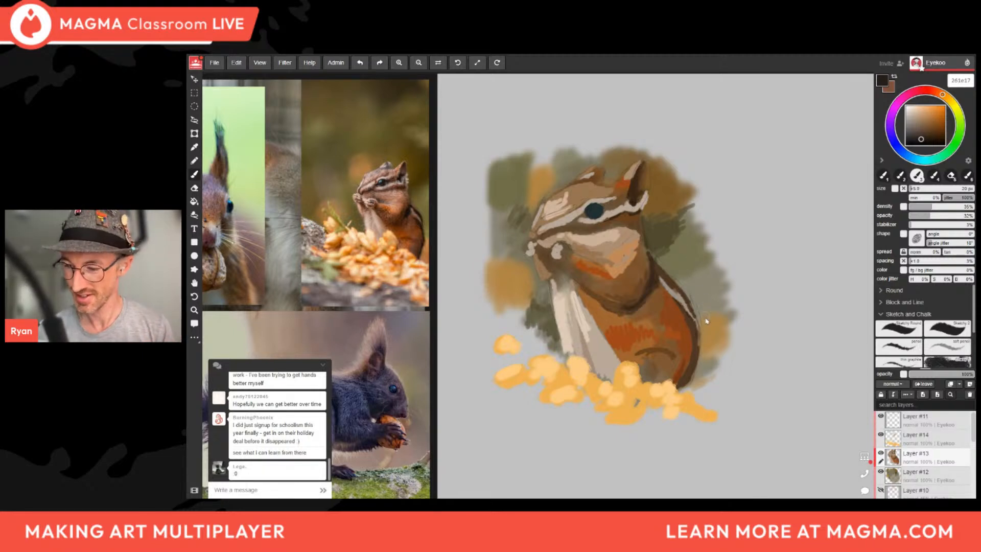
mouse_move(695, 332)
mouse_down()
mouse_move(694, 302)
mouse_move(699, 358)
mouse_move(685, 392)
mouse_up()
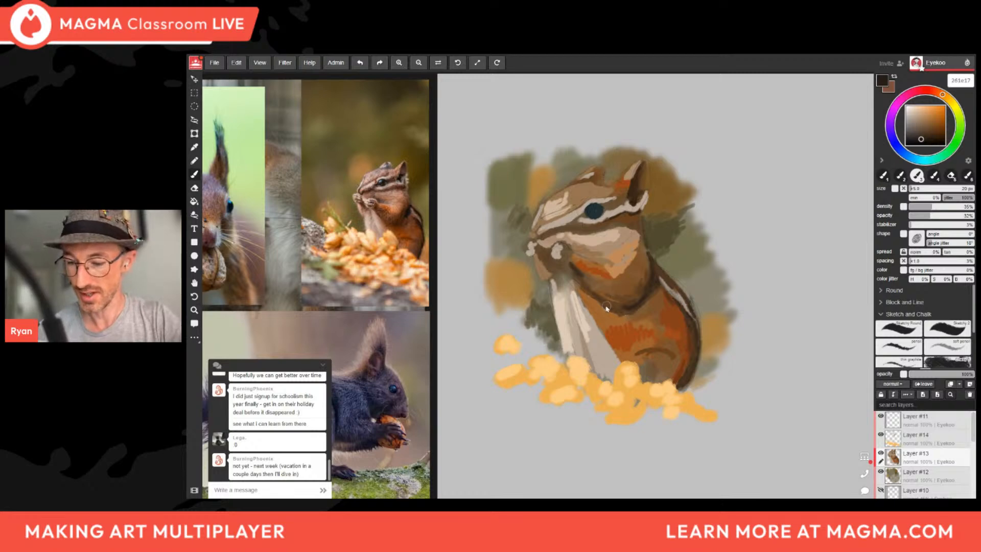
Blend sampled haunch and neck browns into the shadow below the cheek, and soften the forehead with its sampled pale tan.
alt+click(658, 353)
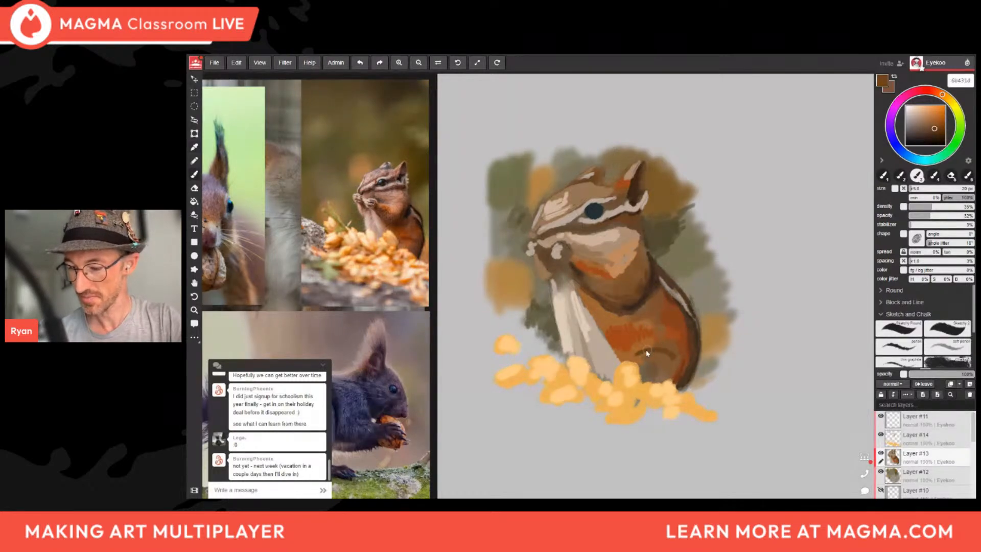
alt+click(632, 310)
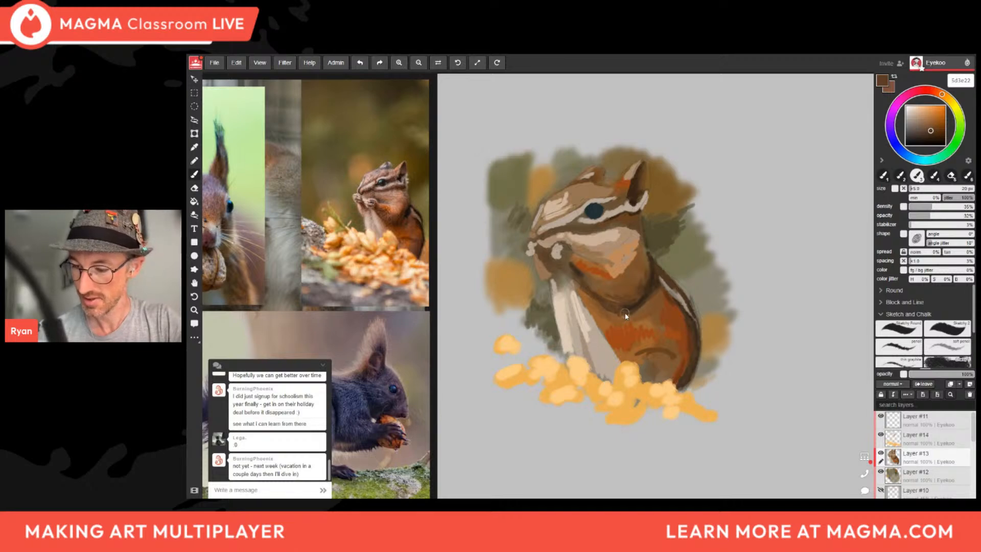
alt+click(622, 302)
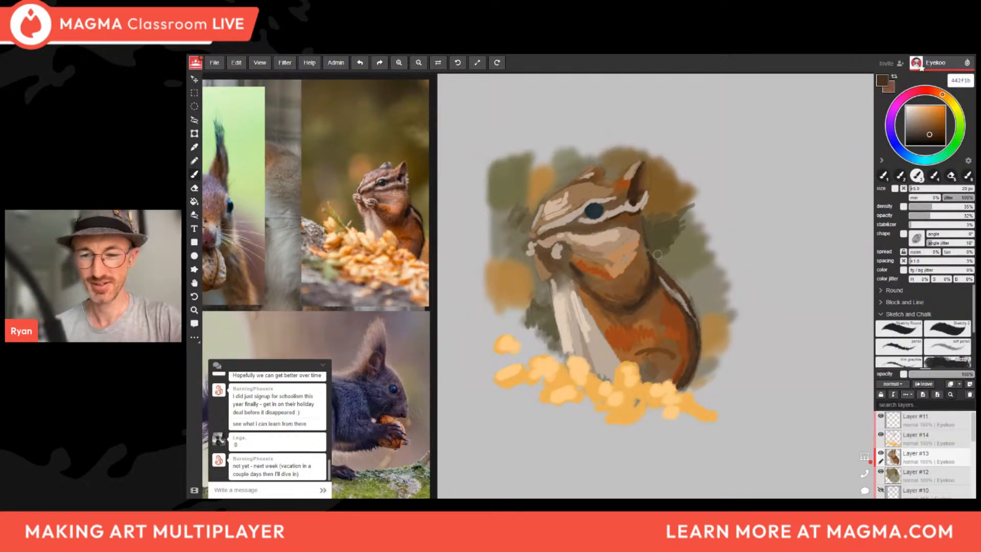
alt+click(557, 214)
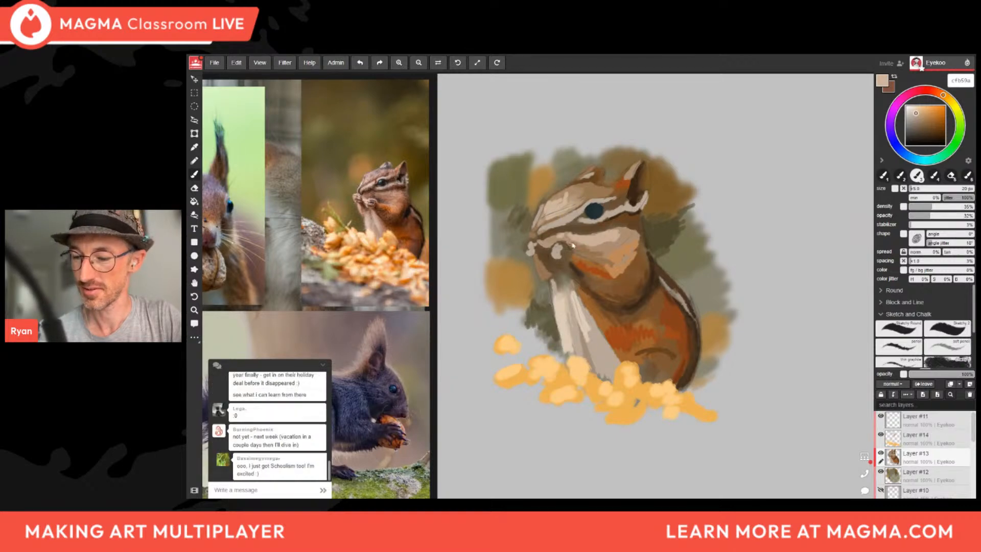
Merge the seed pile on Layer #14 down into the chipmunk layer, Layer #13.
click(953, 440)
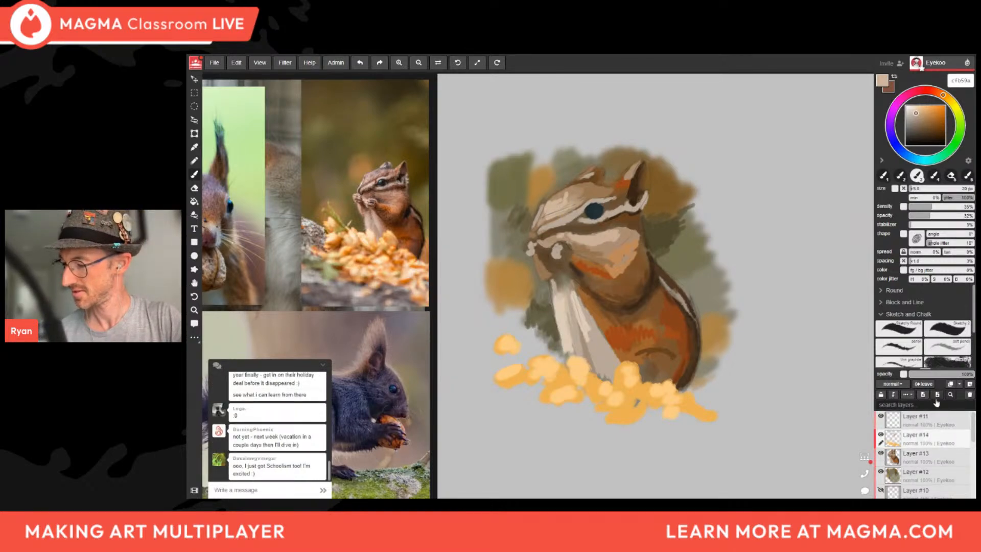
click(914, 385)
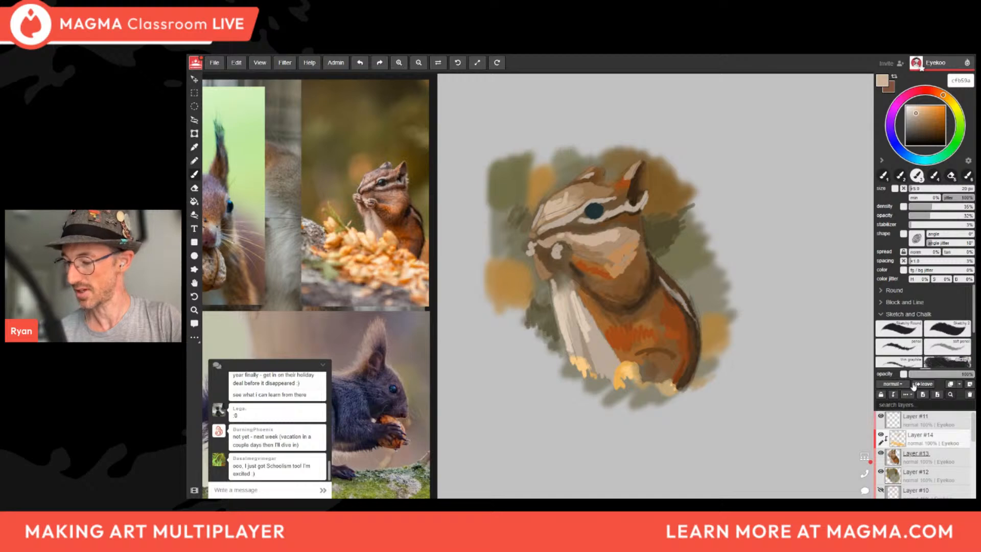
click(914, 385)
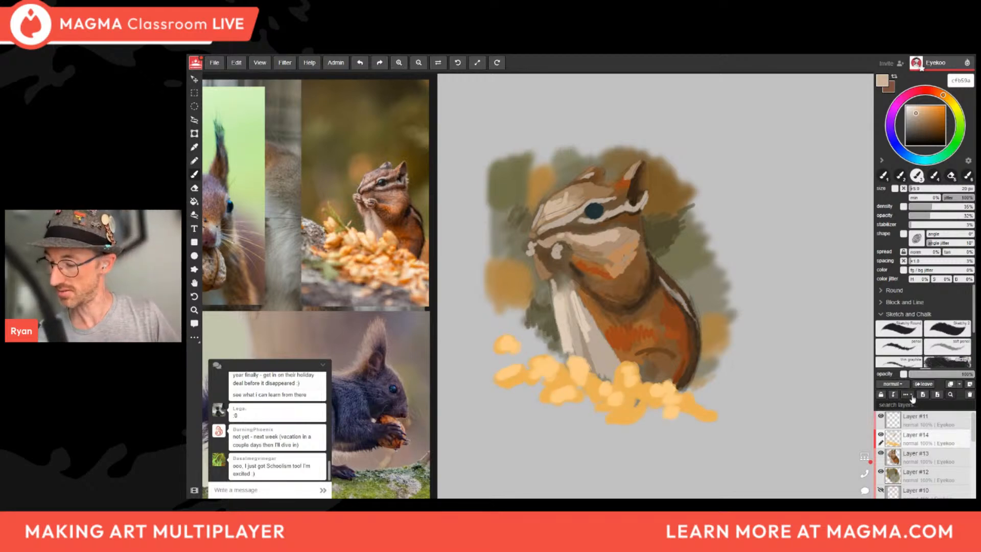
click(907, 395)
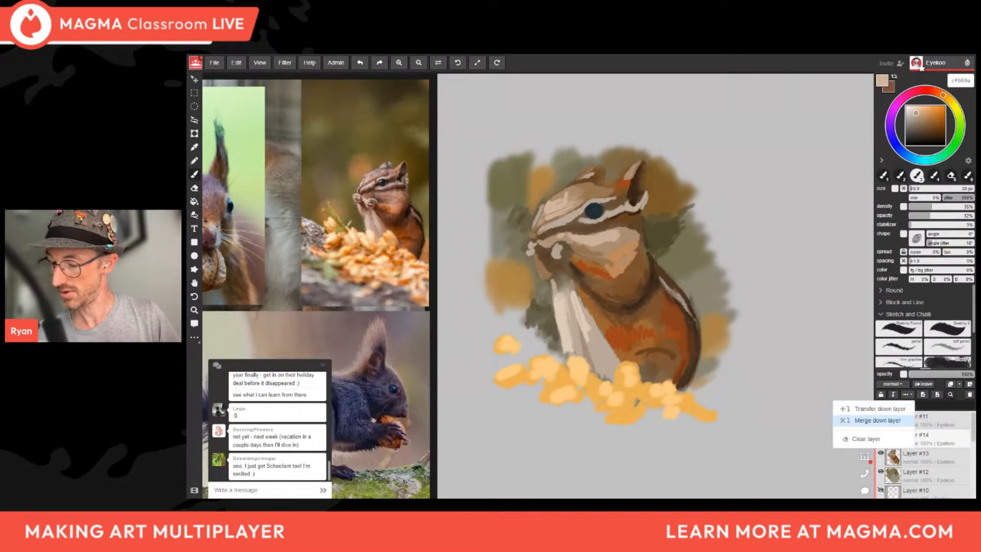
click(878, 420)
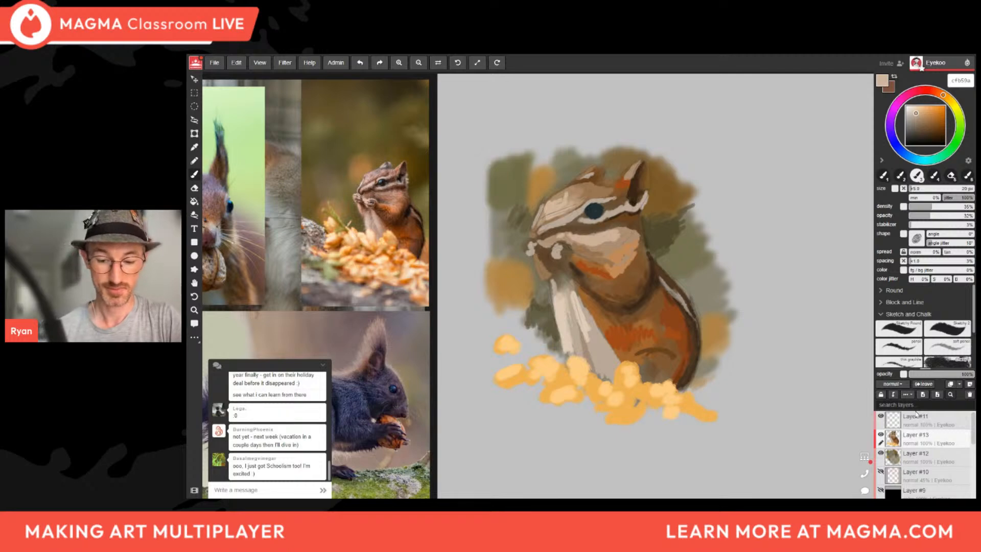
Sample the forehead tans and the ear's orange, and blend the strokes across the forehead and both ears.
alt+click(569, 203)
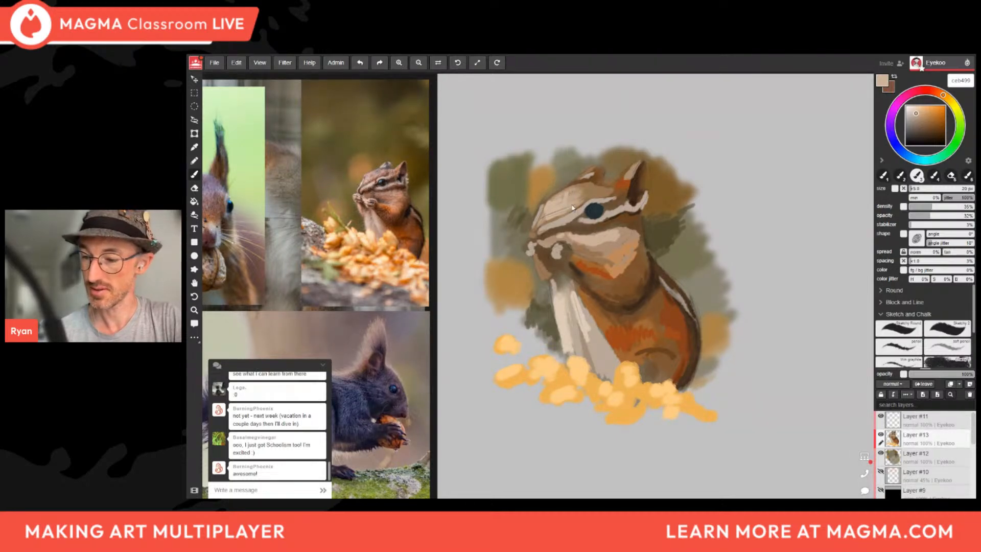
alt+click(597, 172)
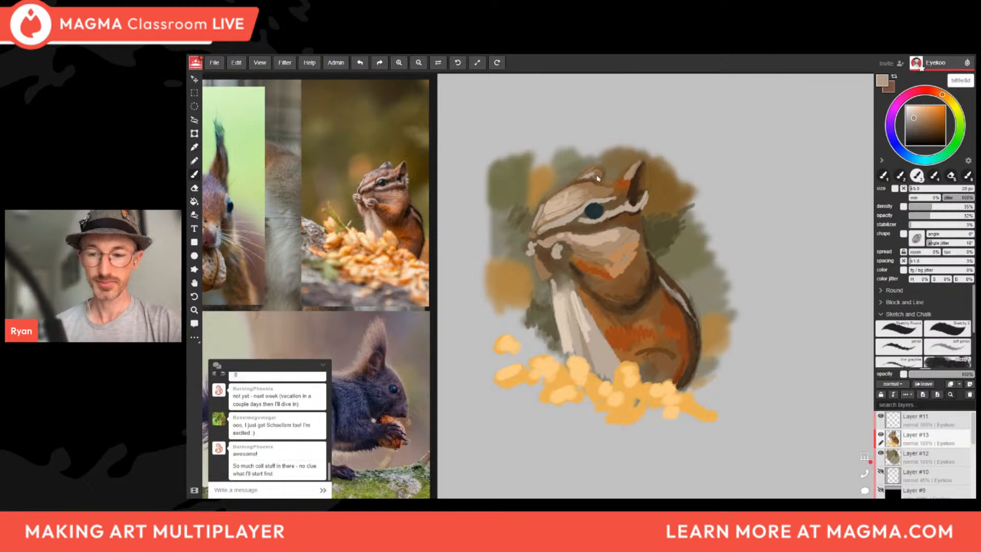
alt+click(626, 183)
drag(631, 175, 625, 184)
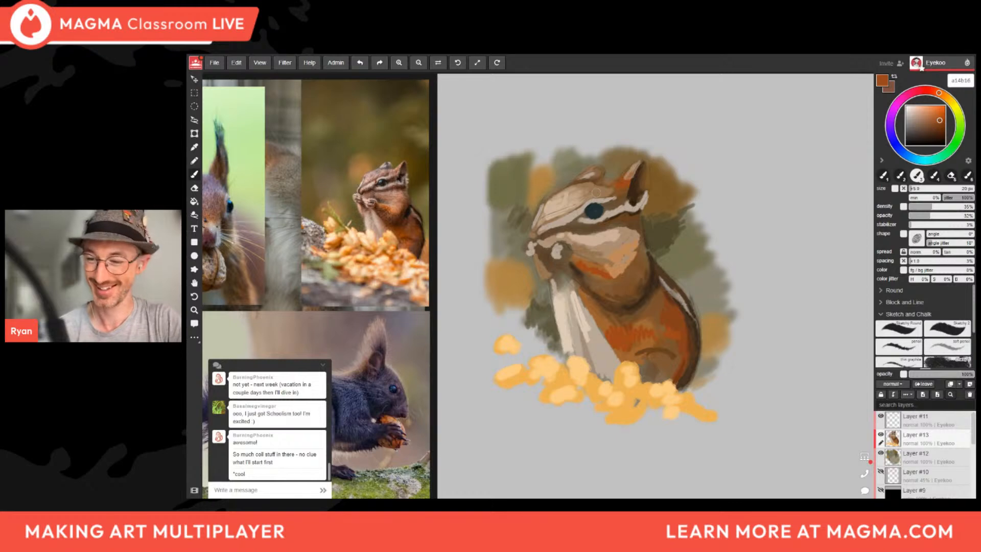
Sample the cheek tan and the stripe brown, reduce the brush to 14 px, and refine the dark stripe below the eye.
alt+click(590, 238)
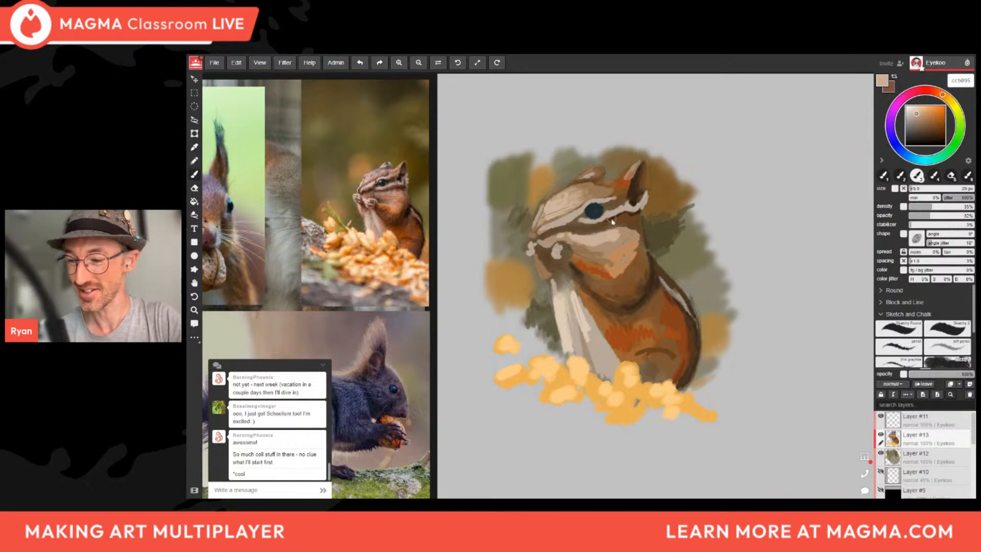
alt+click(588, 228)
alt+click(586, 229)
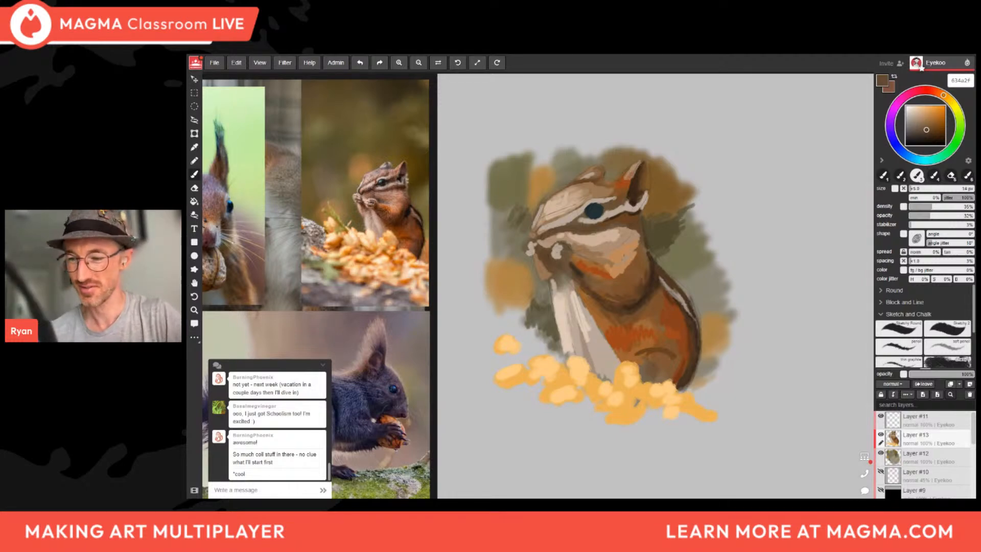
Sample the browns behind the eye and paint dark 3a2715 shading beneath the pale ear stripe and down the nape.
alt+click(628, 217)
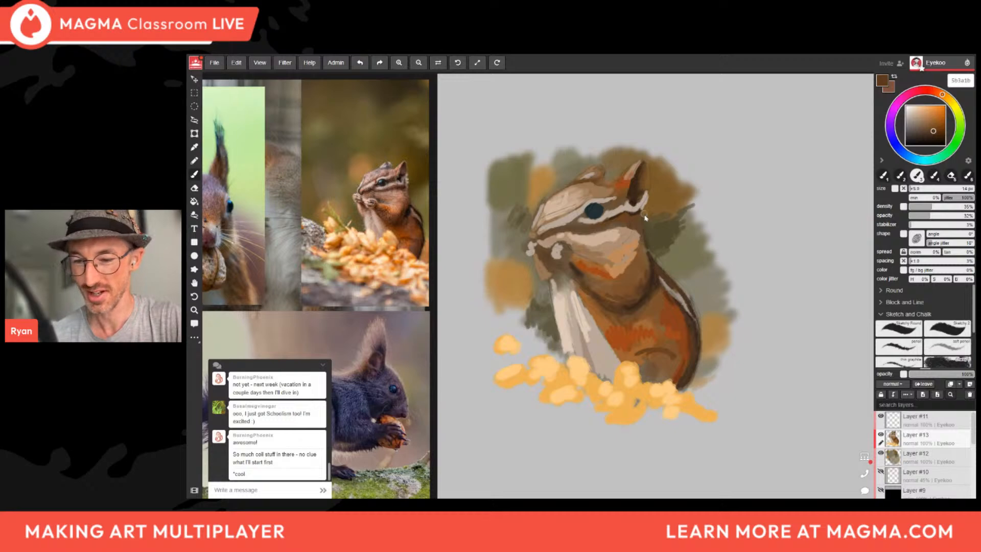
alt+click(636, 217)
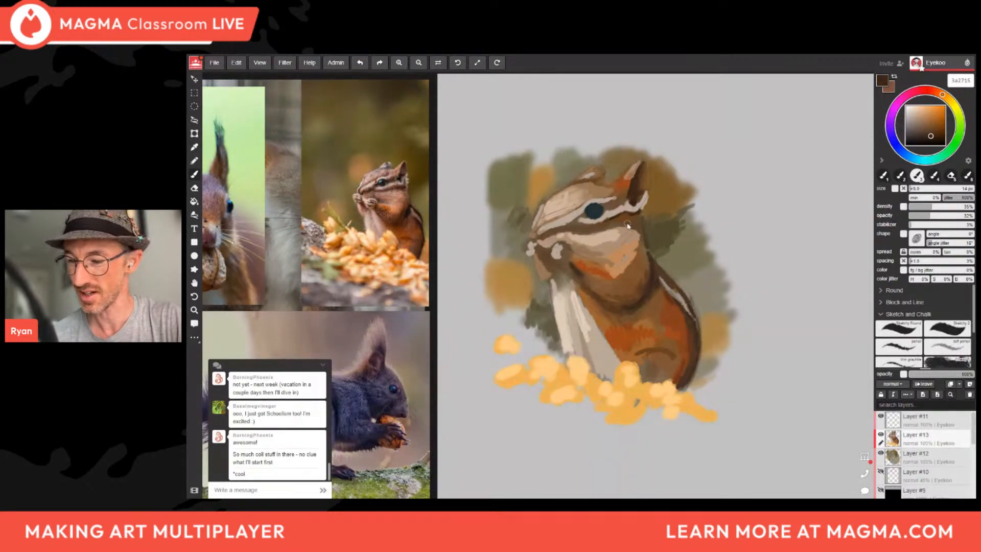
mouse_move(629, 216)
mouse_down()
mouse_move(639, 214)
mouse_move(628, 216)
mouse_up()
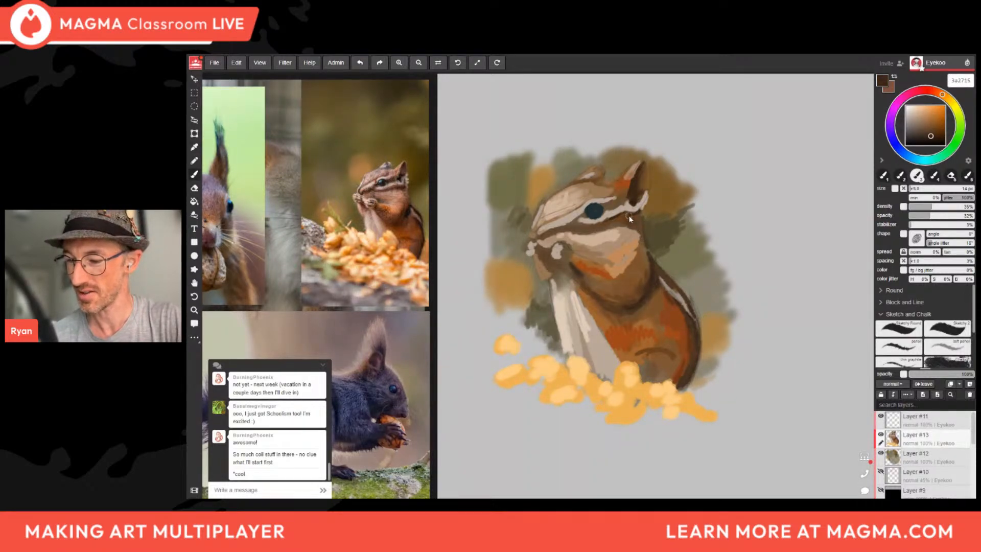
alt+click(634, 219)
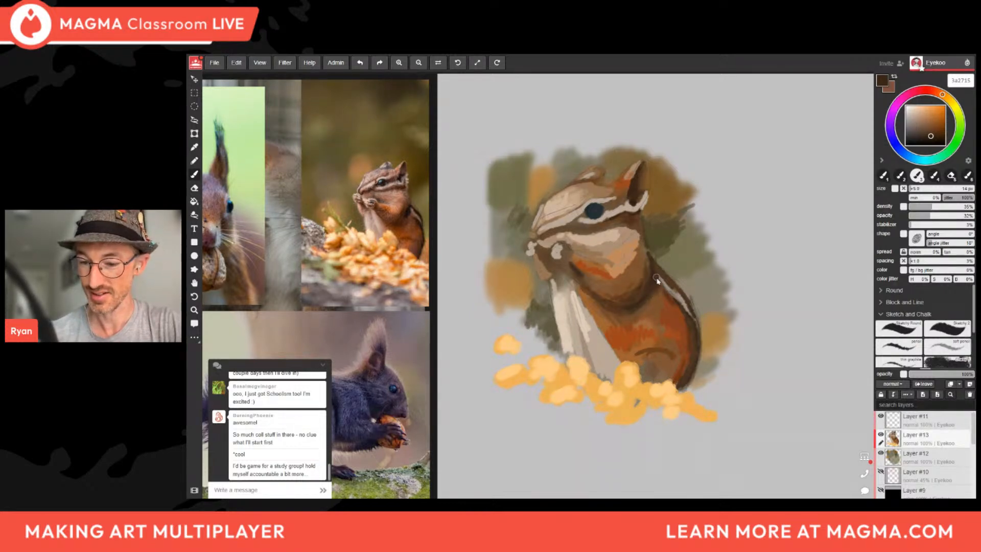
Sample the haunch browns and oranges, raise the brush density to 92% along with its opacity, and blend the chipmunk's thigh.
alt+click(646, 354)
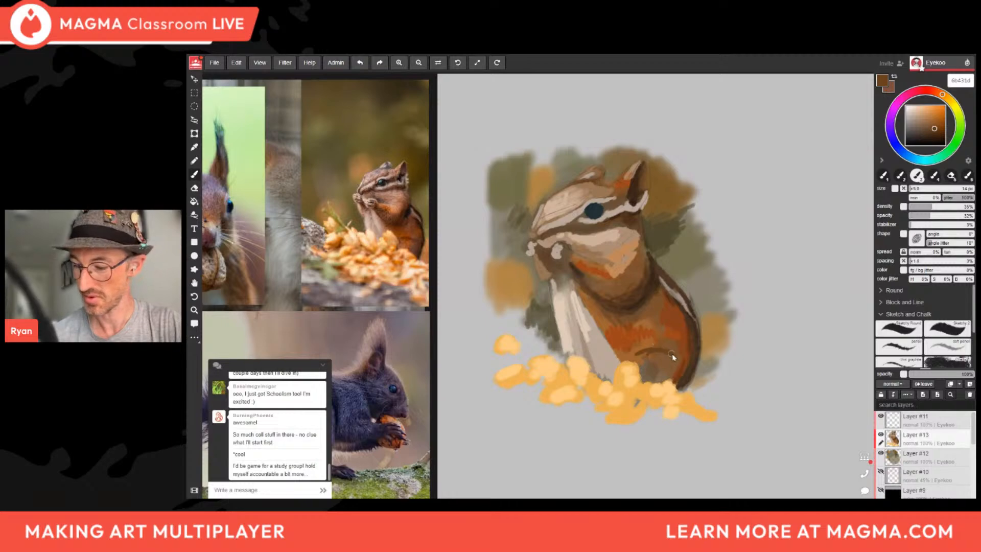
alt+click(694, 357)
alt+click(695, 353)
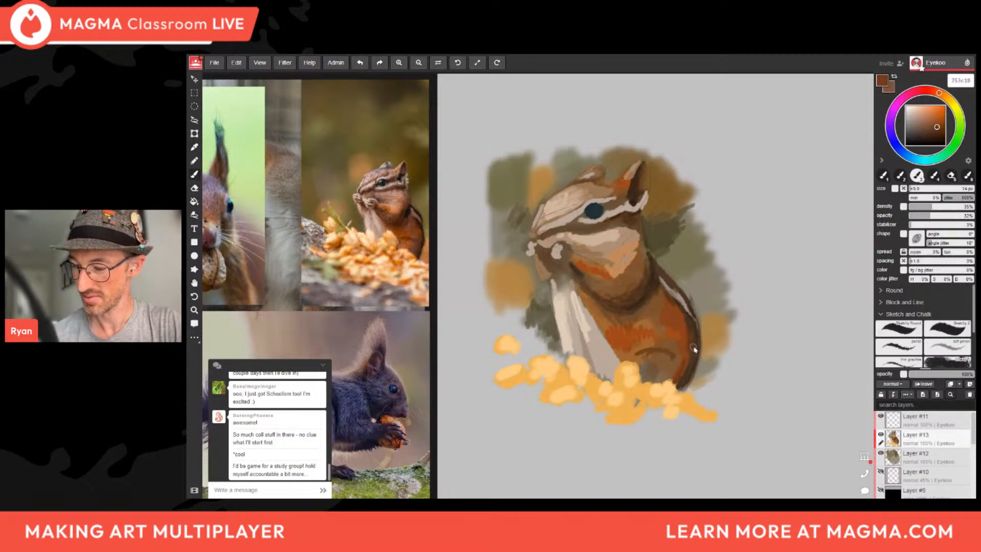
alt+click(634, 345)
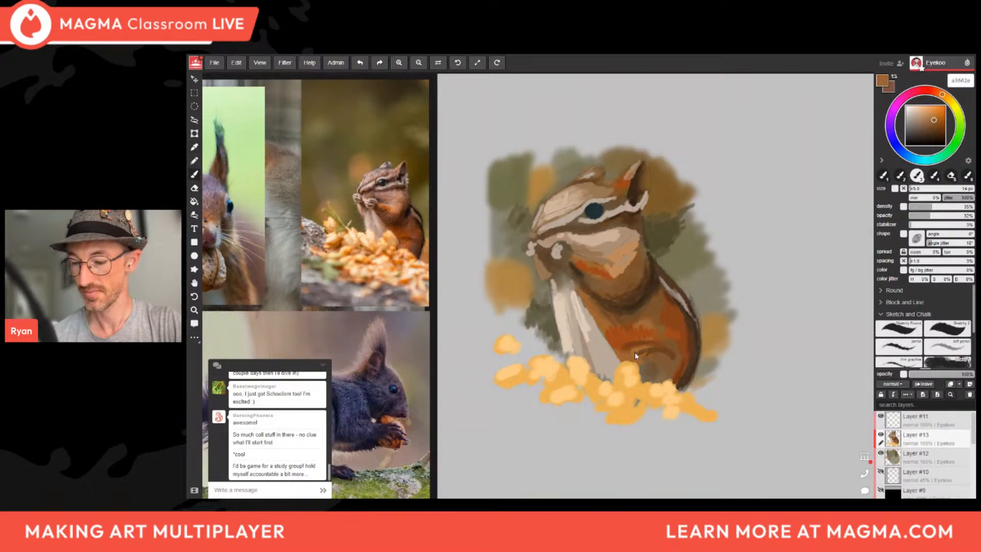
alt+click(622, 342)
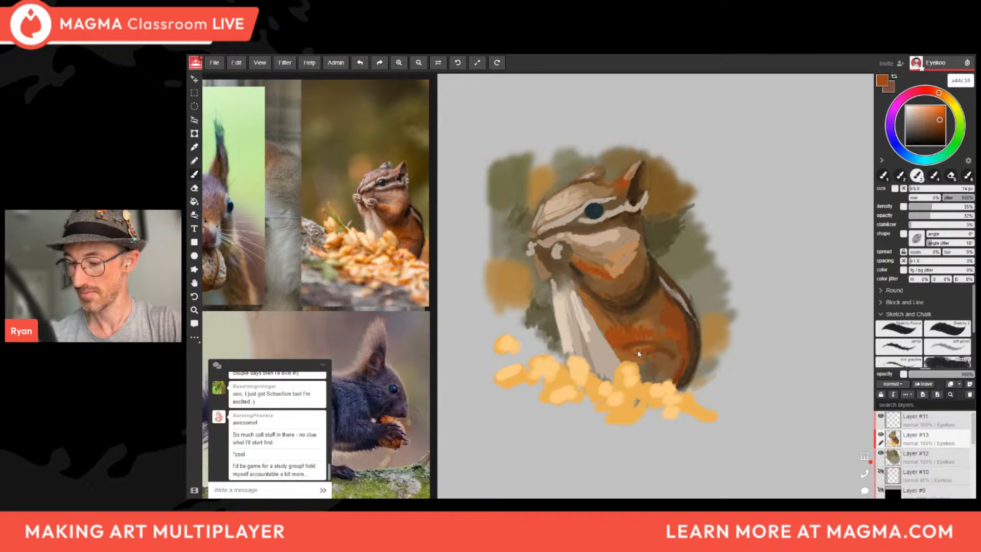
drag(949, 215, 963, 216)
click(956, 206)
mouse_move(632, 350)
mouse_down()
mouse_move(631, 363)
mouse_move(649, 349)
mouse_up()
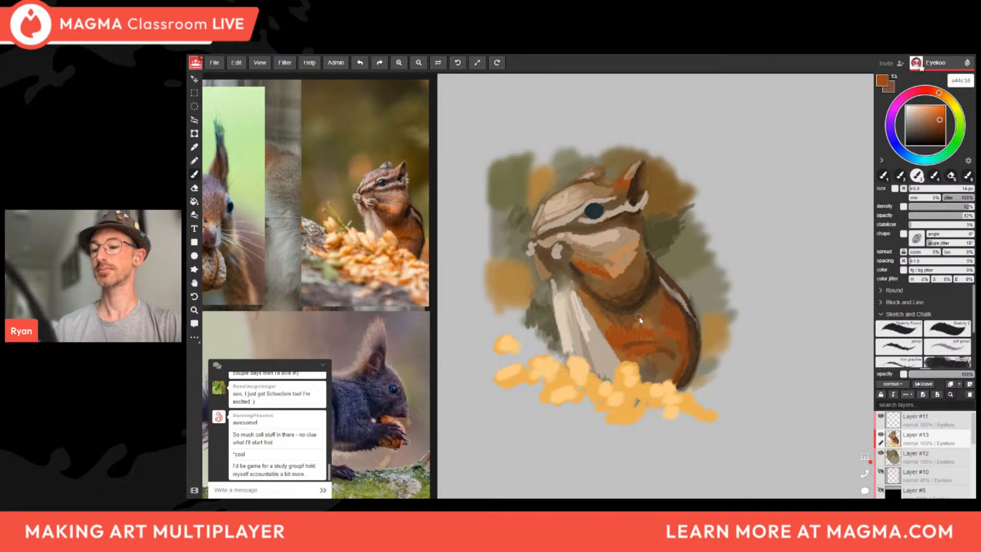
Add Layer #14 above the chipmunk layer and shorten the chat window to uncover the dark squirrel photo.
scroll(638, 317, down, 3)
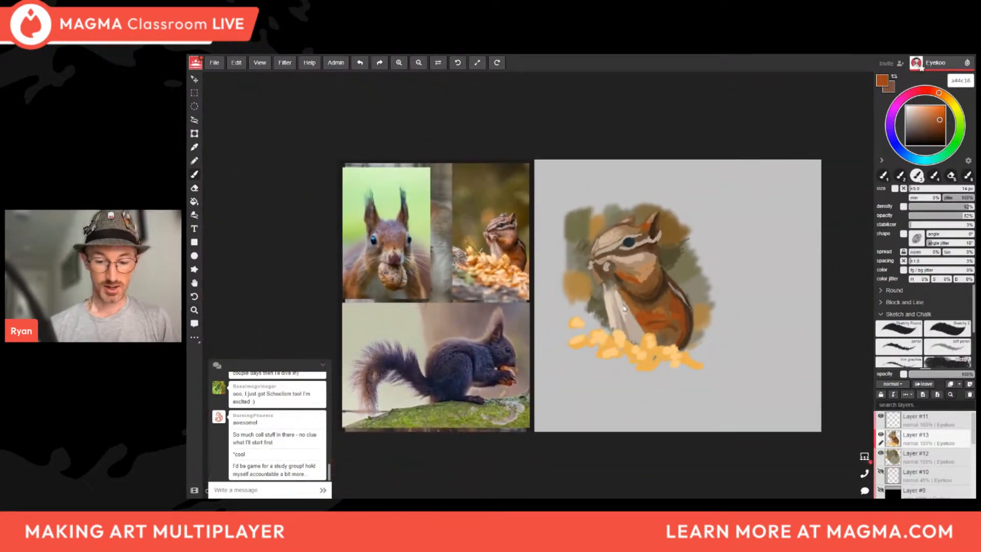
scroll(662, 303, up, 2)
scroll(661, 304, down, 1)
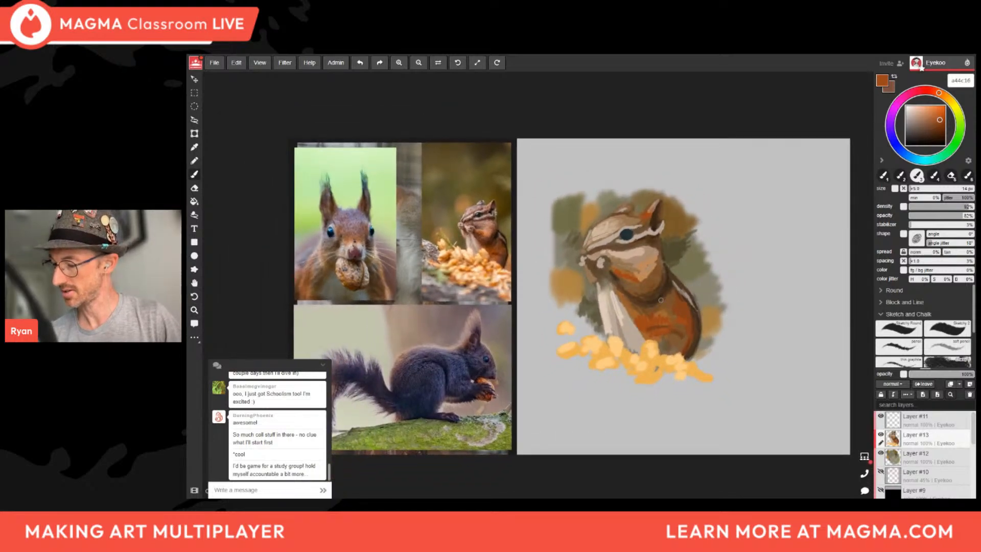
click(970, 384)
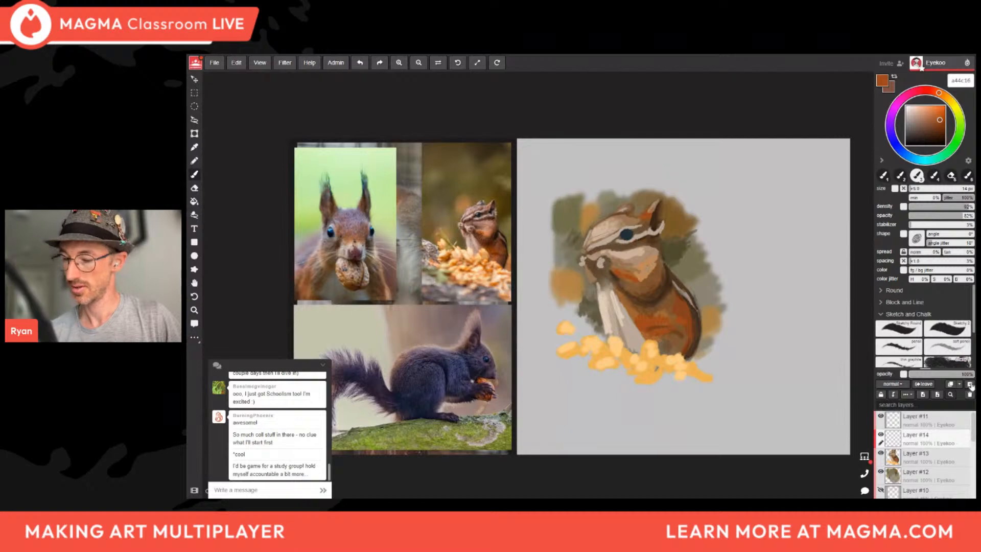
drag(918, 134, 915, 140)
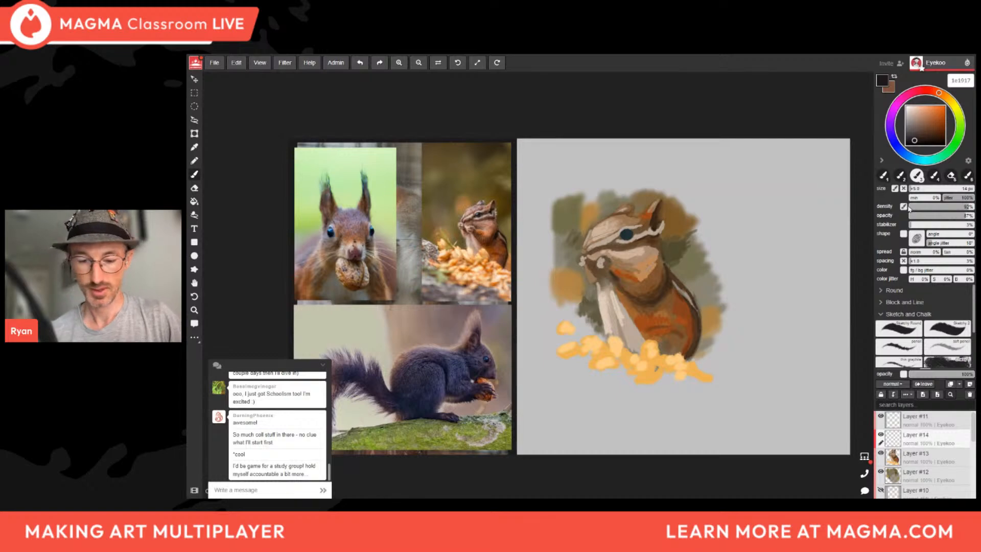
drag(262, 360, 265, 417)
middle_drag(677, 296, 607, 268)
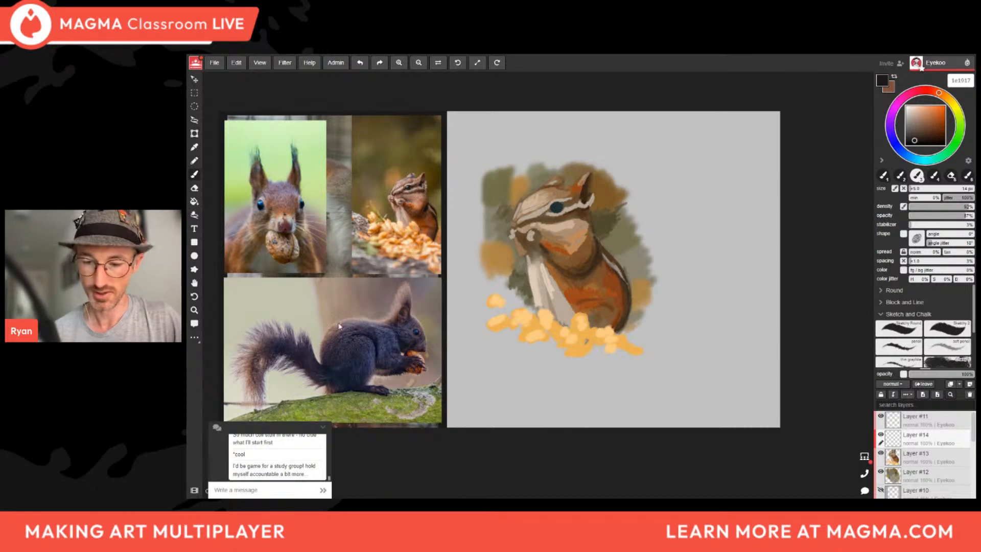
Trace construction lines in orange ff6100 over the dark squirrel photo, covering its body, head, legs, ear and tail.
click(945, 107)
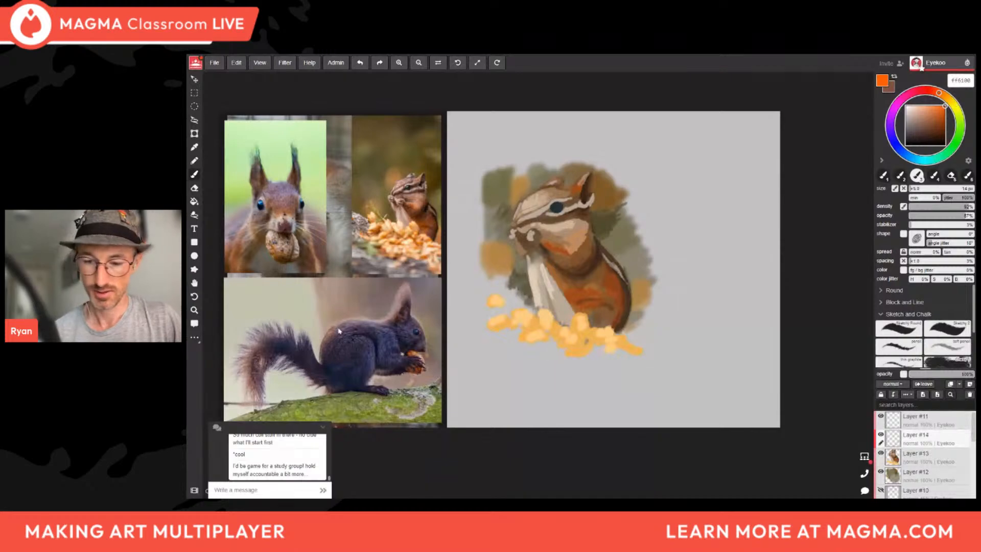
mouse_move(316, 360)
mouse_down()
mouse_move(370, 340)
mouse_move(373, 368)
mouse_move(333, 391)
mouse_up()
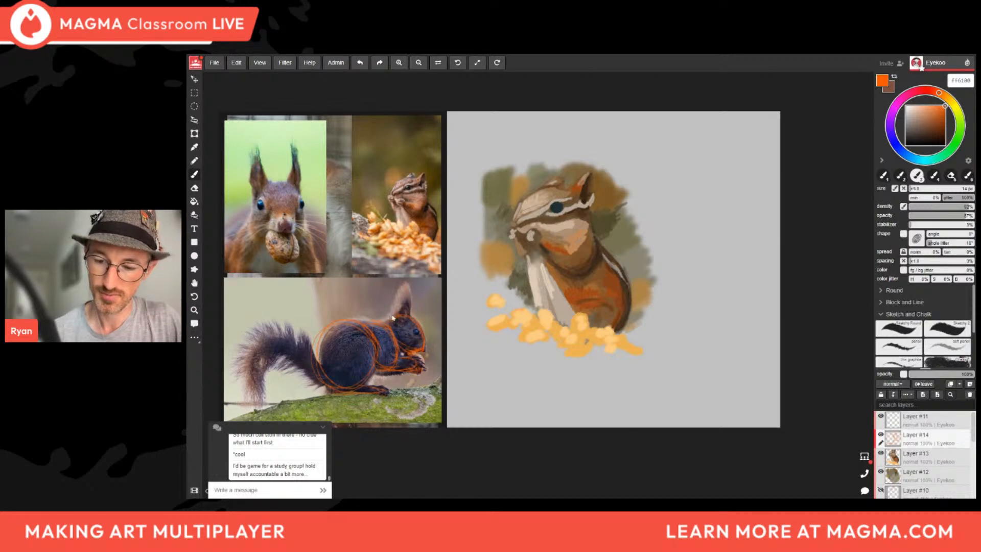
drag(407, 286, 412, 313)
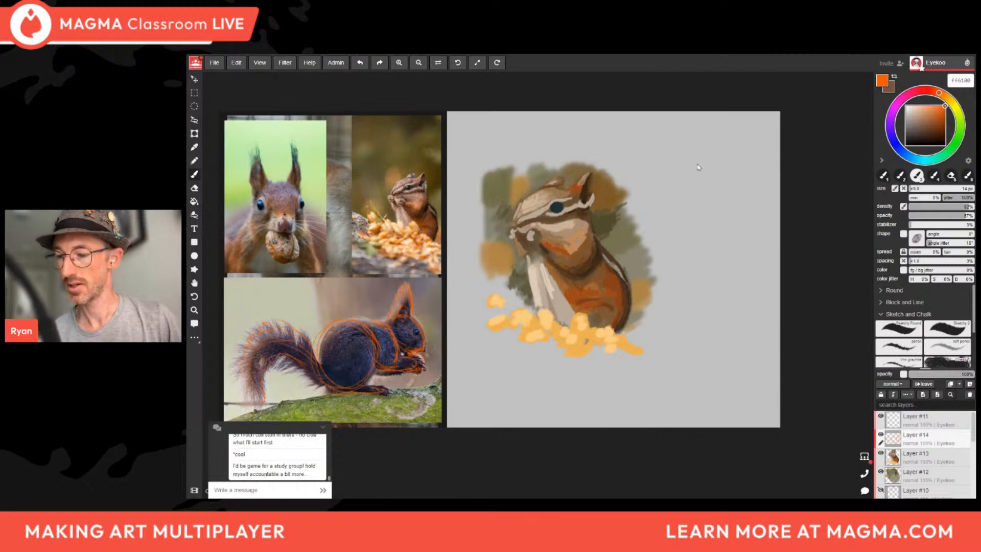
Sketch a small orange squirrel on the blank canvas above the chipmunk, with rounded body and head, pointed ear, paws and arching tail.
mouse_move(677, 168)
mouse_down()
mouse_move(682, 205)
mouse_move(709, 196)
mouse_move(700, 160)
mouse_move(715, 204)
mouse_move(690, 157)
mouse_up()
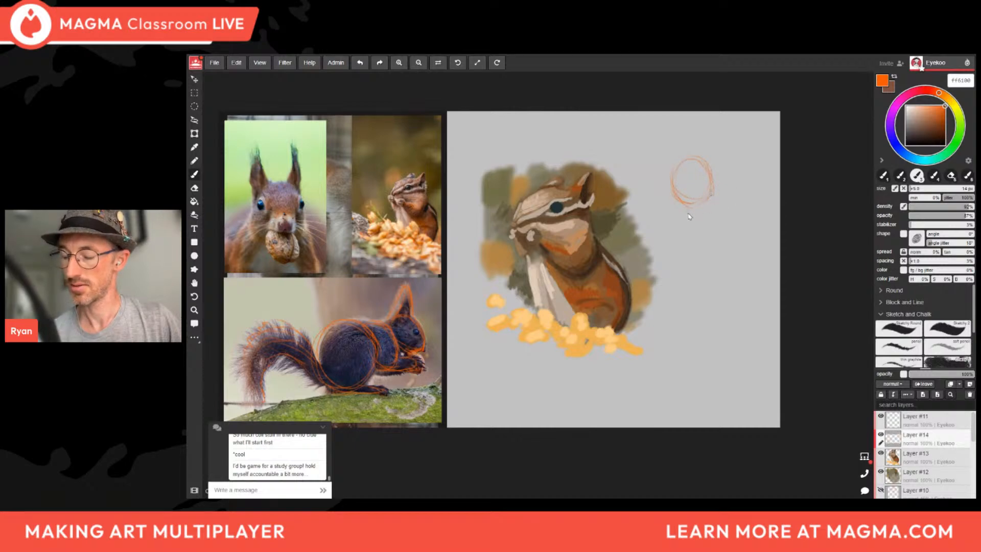
mouse_move(726, 163)
mouse_down()
mouse_move(711, 186)
mouse_move(701, 159)
mouse_move(721, 165)
mouse_move(714, 191)
mouse_move(747, 183)
mouse_up()
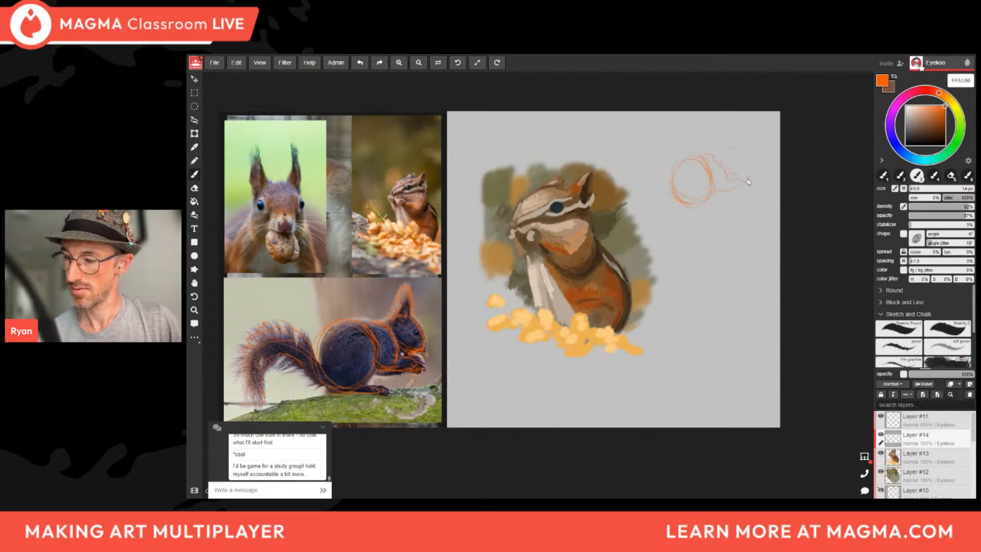
mouse_move(723, 166)
mouse_down()
mouse_move(737, 145)
mouse_move(723, 162)
mouse_move(748, 165)
mouse_move(744, 174)
mouse_up()
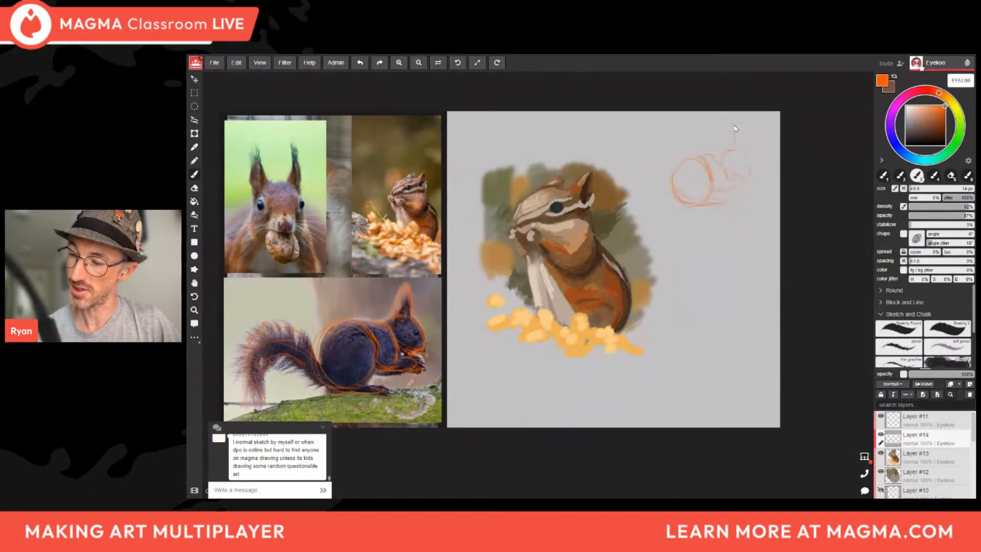
drag(735, 131, 740, 155)
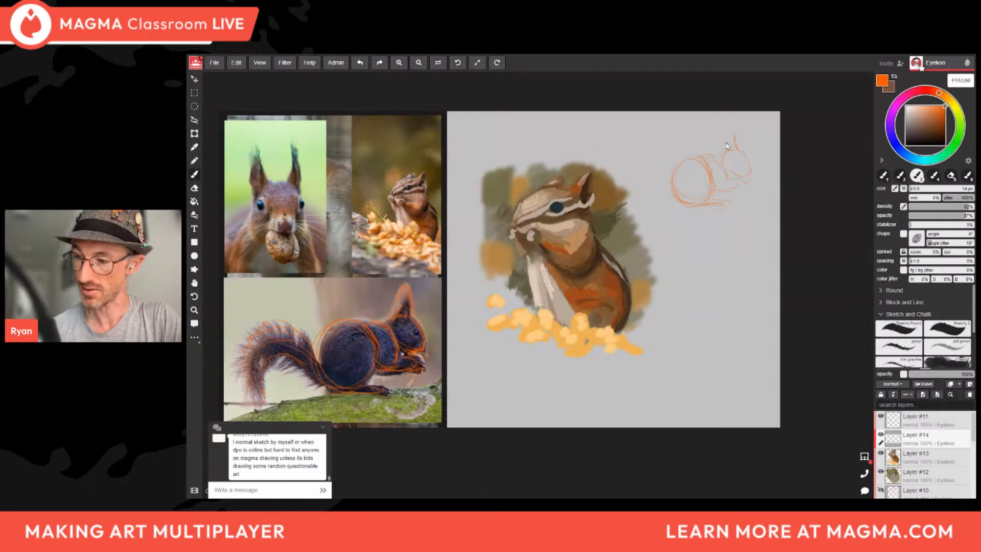
drag(727, 143, 731, 127)
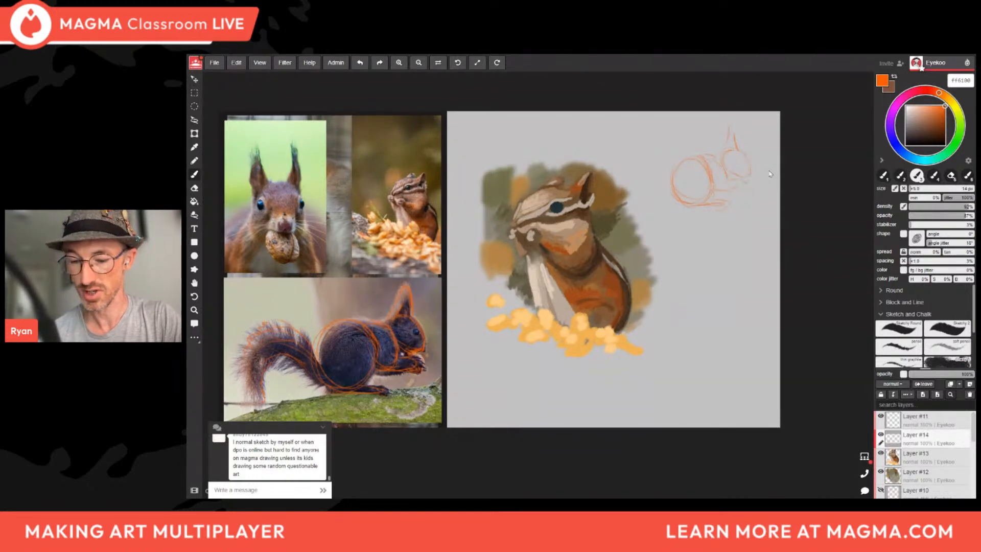
drag(753, 173, 753, 189)
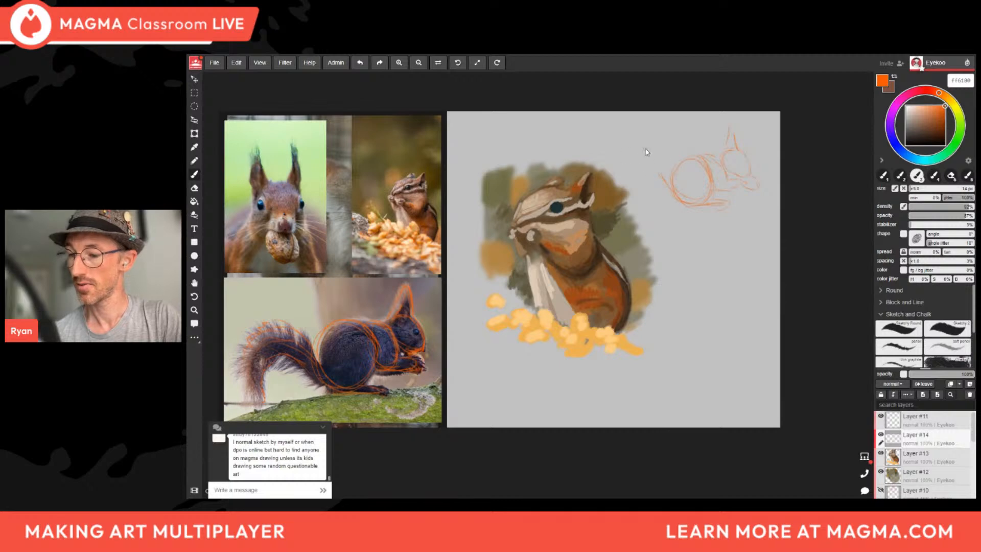
drag(611, 159, 661, 171)
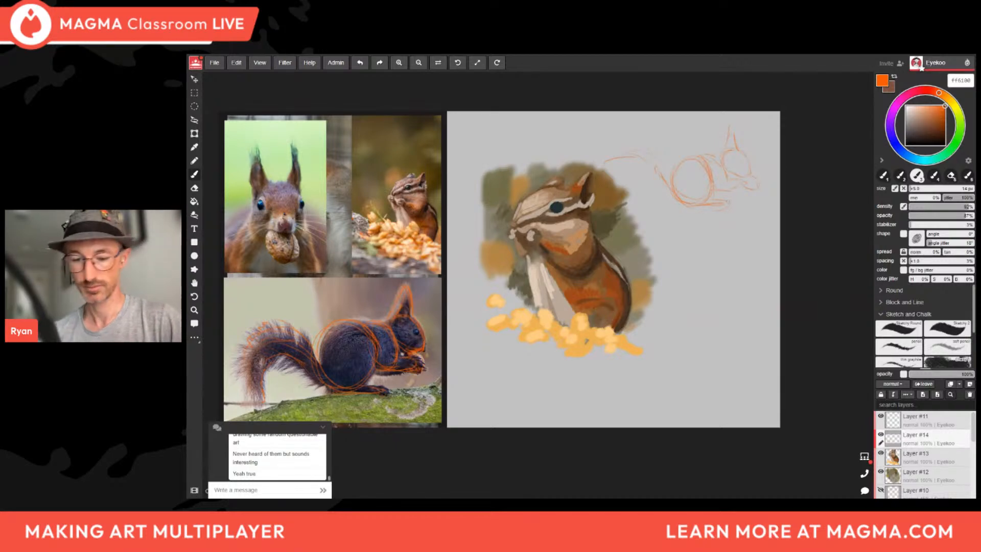
Add Layer #15 beneath the orange sketch layer and set up the lasso fill tool with a dark slate blue.
click(969, 384)
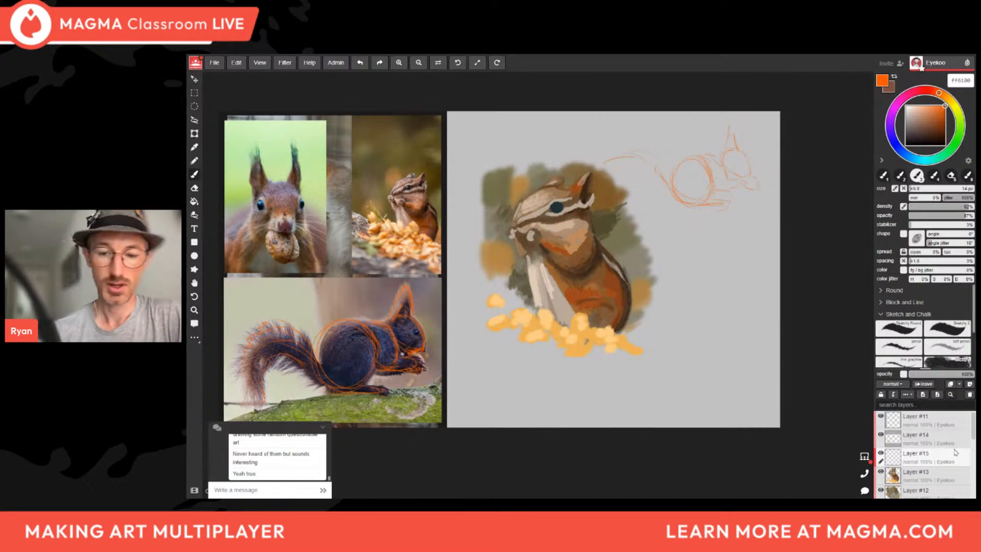
click(195, 216)
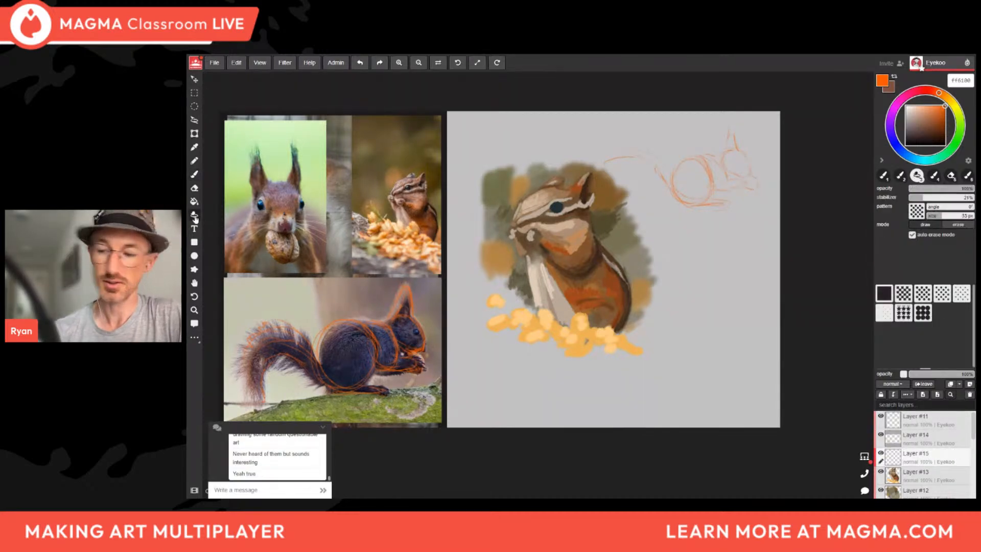
click(903, 153)
drag(926, 130, 918, 137)
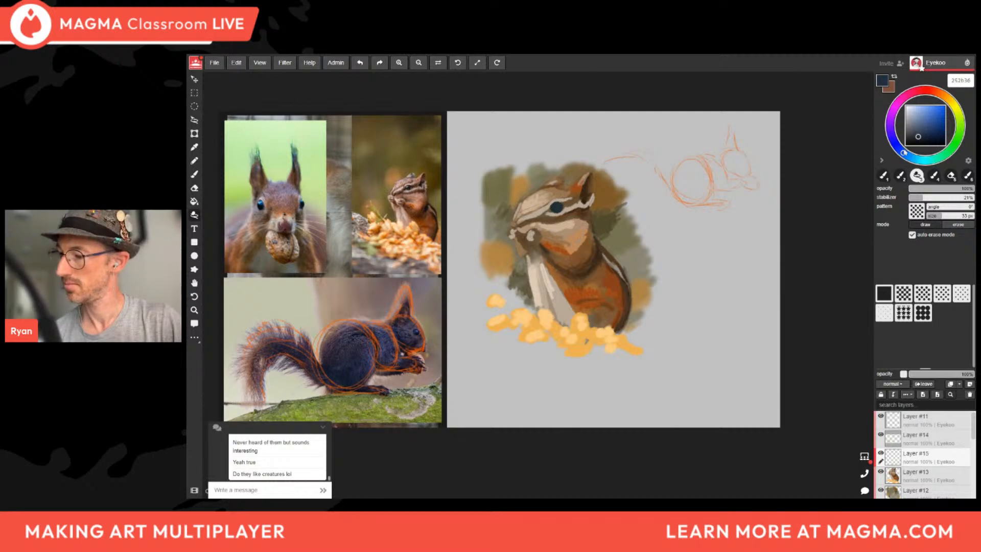
click(907, 155)
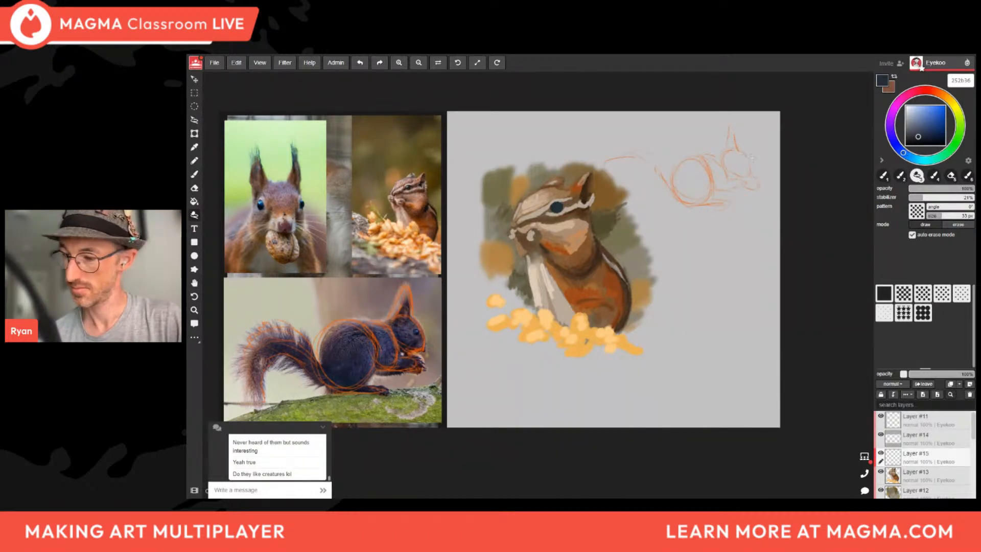
Try a dotted fill over the small squirrel's body, undo it, and switch the fill pattern to solid.
mouse_move(739, 151)
mouse_down()
mouse_move(697, 157)
mouse_move(677, 174)
mouse_move(674, 188)
mouse_move(689, 206)
mouse_move(708, 201)
mouse_up()
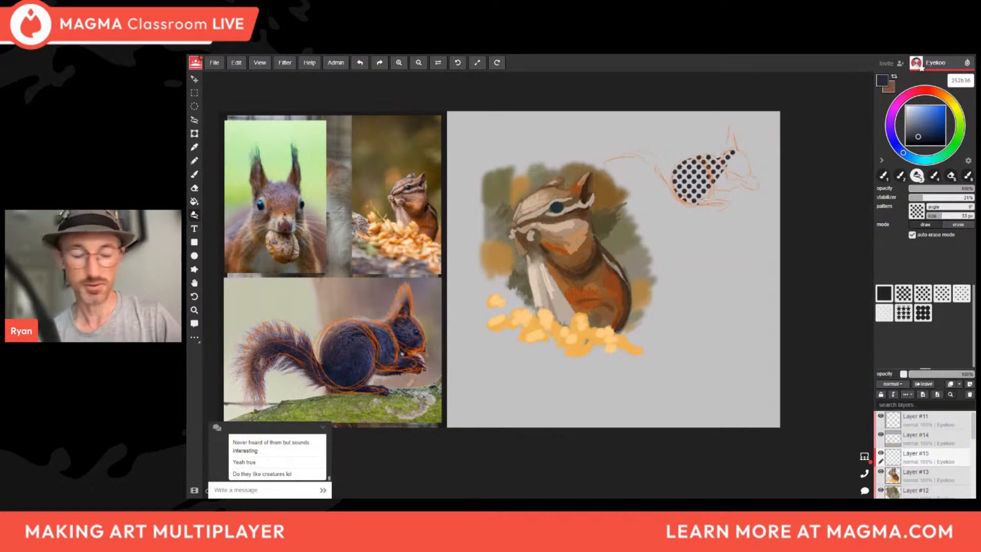
key(ctrl+z)
click(884, 292)
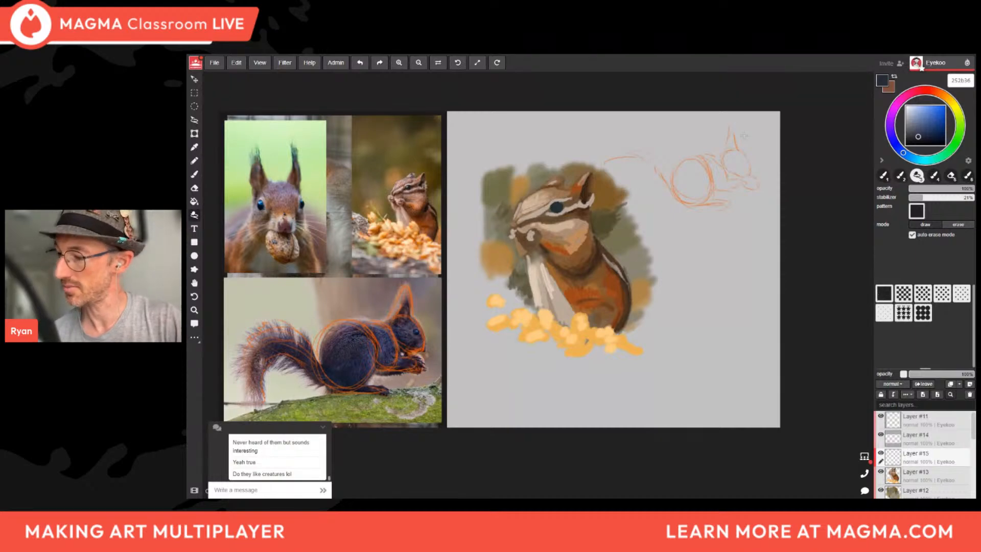
Set the fill colour to 3d4656 and block in the squirrel's silhouette, including body, head, ear, legs and curved tail.
click(917, 132)
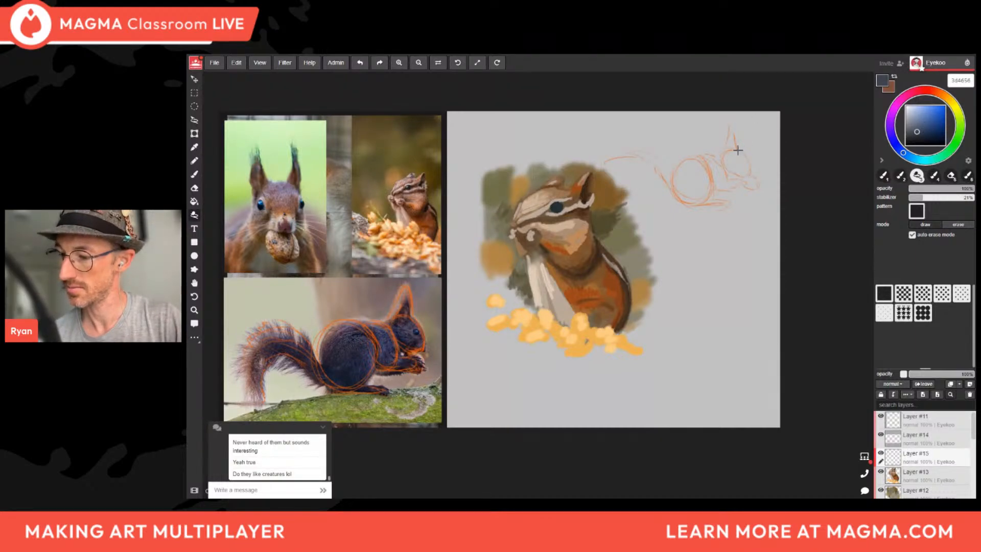
drag(738, 150, 700, 165)
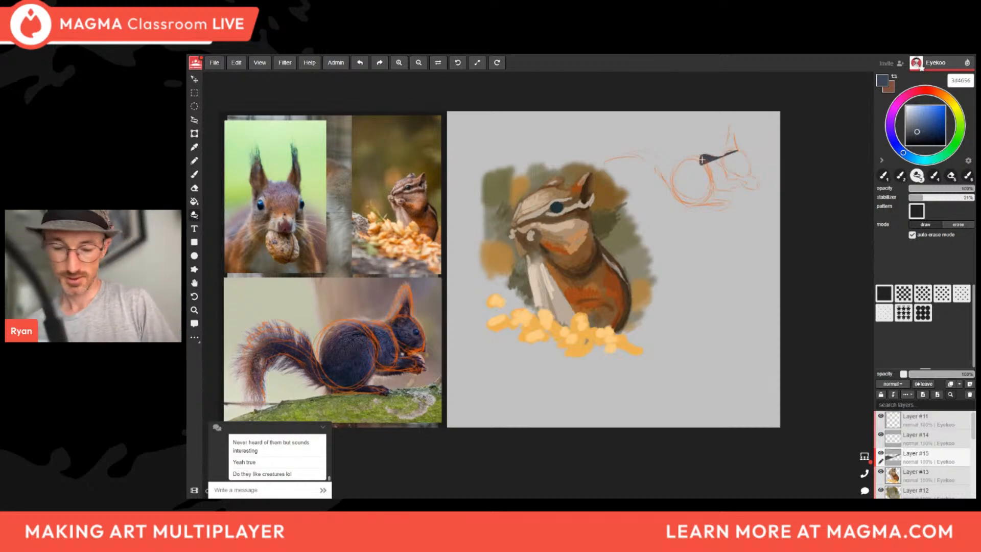
key(ctrl+z)
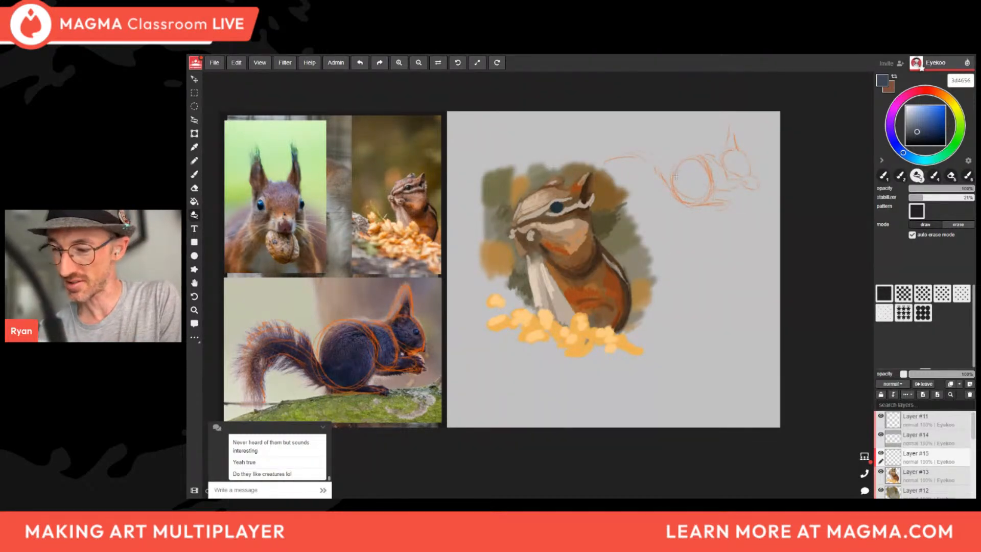
mouse_move(673, 177)
mouse_down()
mouse_move(697, 152)
mouse_move(719, 158)
mouse_move(738, 147)
mouse_move(753, 167)
mouse_move(745, 179)
mouse_move(730, 173)
mouse_move(746, 186)
mouse_move(706, 208)
mouse_move(679, 202)
mouse_move(675, 183)
mouse_up()
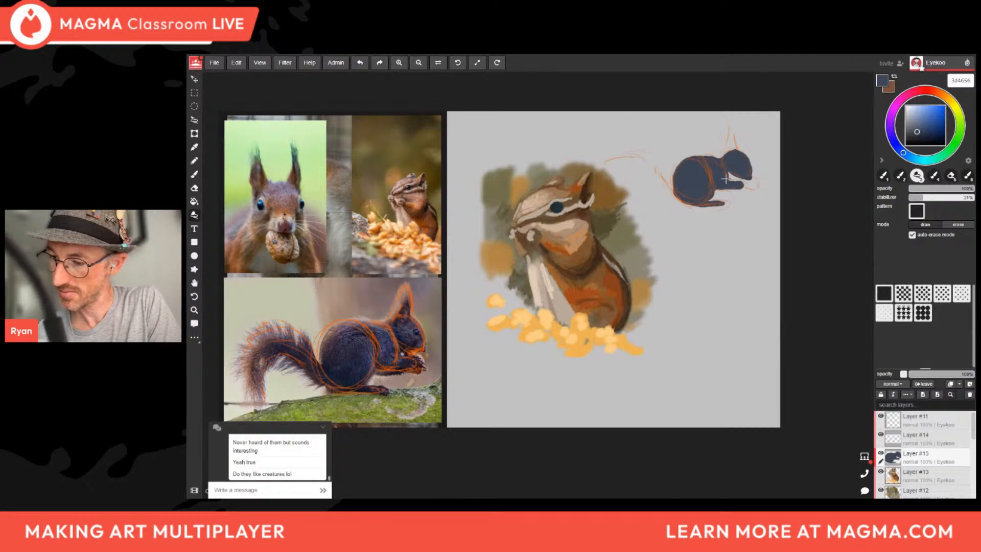
mouse_move(726, 165)
mouse_down()
mouse_move(739, 183)
mouse_move(730, 134)
mouse_move(729, 156)
mouse_up()
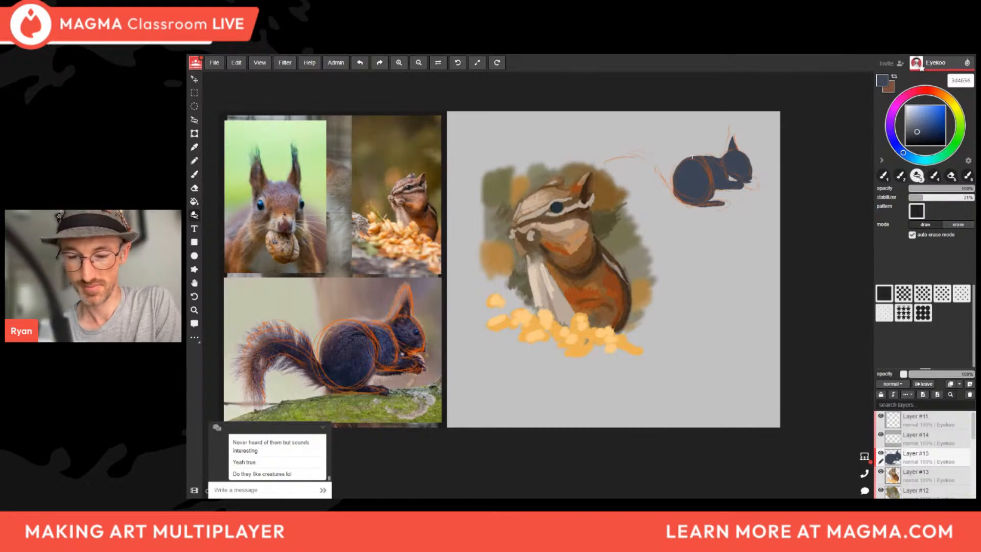
mouse_move(676, 188)
mouse_down()
mouse_move(626, 153)
mouse_move(607, 173)
mouse_move(614, 201)
mouse_move(635, 171)
mouse_move(679, 194)
mouse_up()
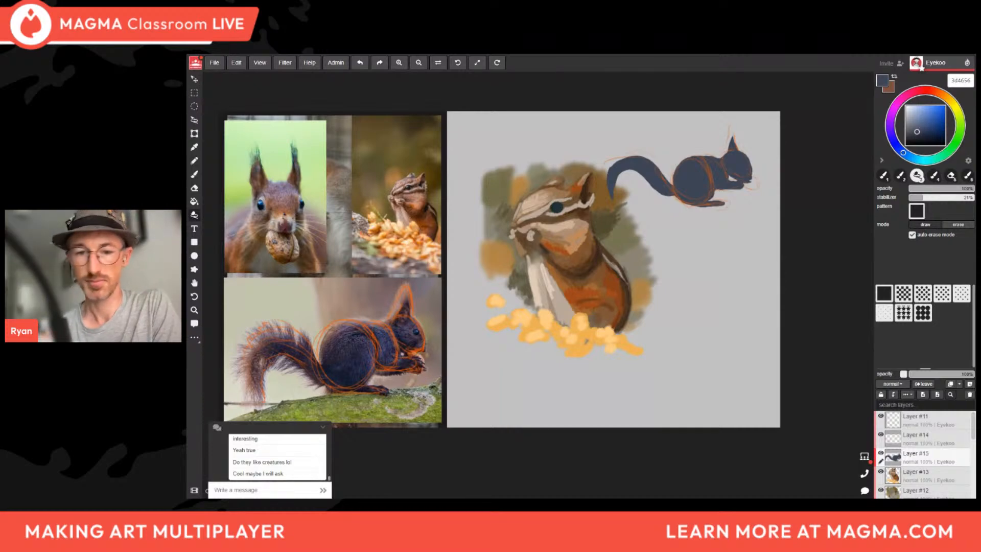
Move the squirrel silhouette slightly up and to the right, and hide the orange sketch on Layer #14.
click(194, 79)
drag(702, 177, 715, 157)
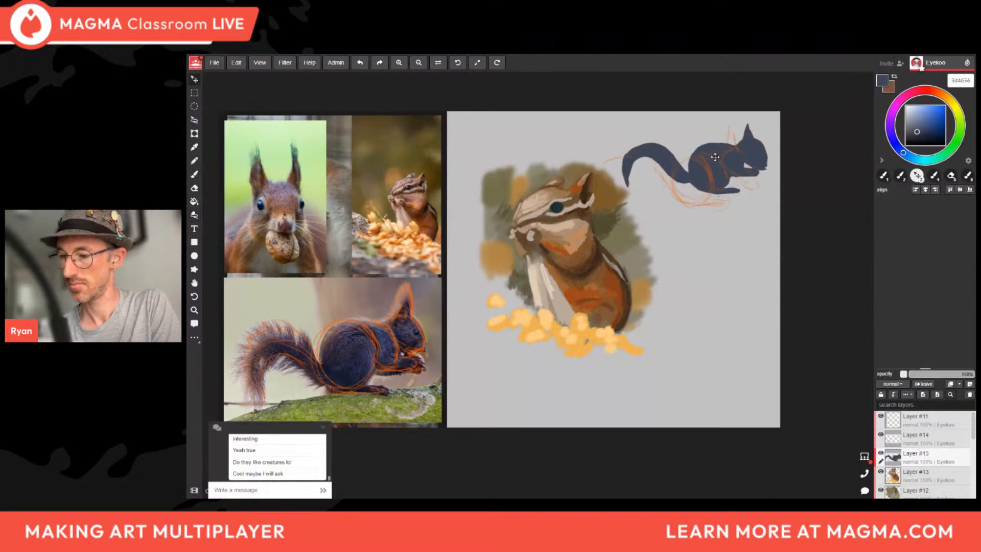
click(881, 434)
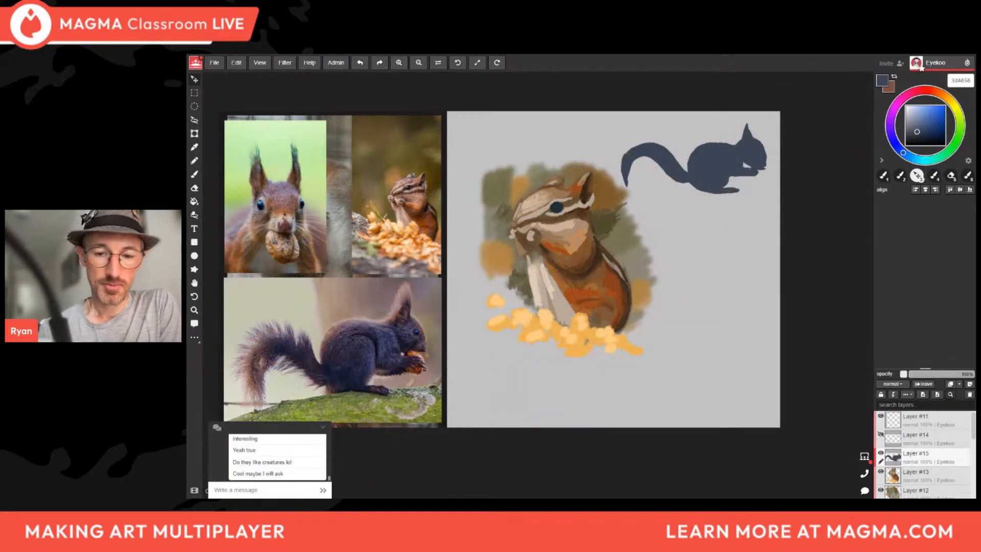
Add jagged fur spikes along the upper edge of the dark squirrel silhouette's tail with the lasso fill tool.
click(195, 215)
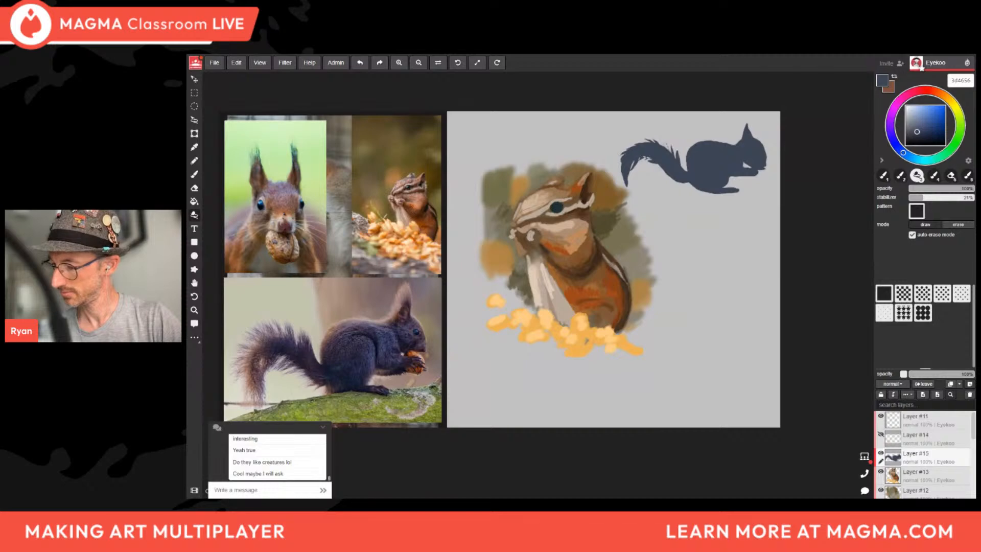
Add Layer #16 above Layer #14, brush the first thin head contour strokes below the silhouette, and shift them down the canvas.
click(970, 384)
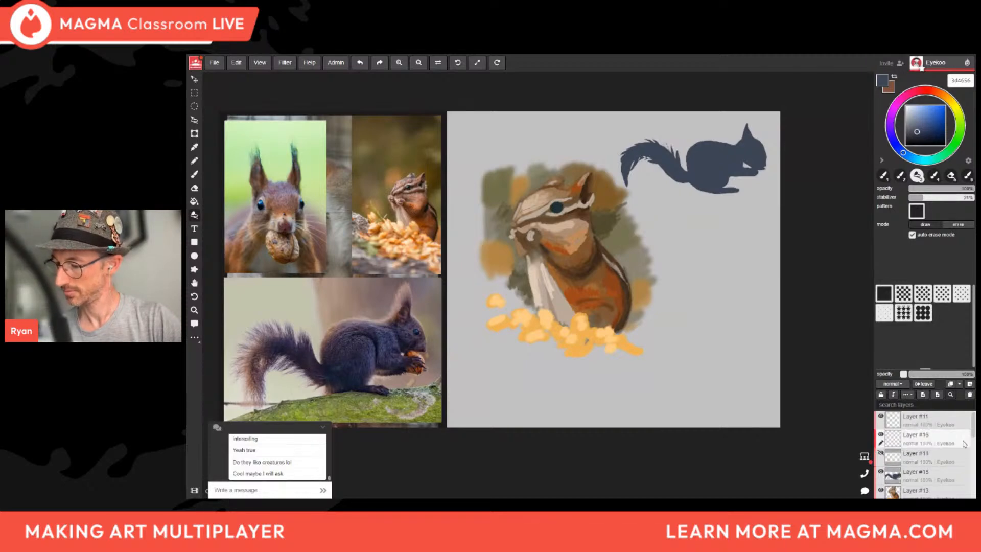
click(195, 175)
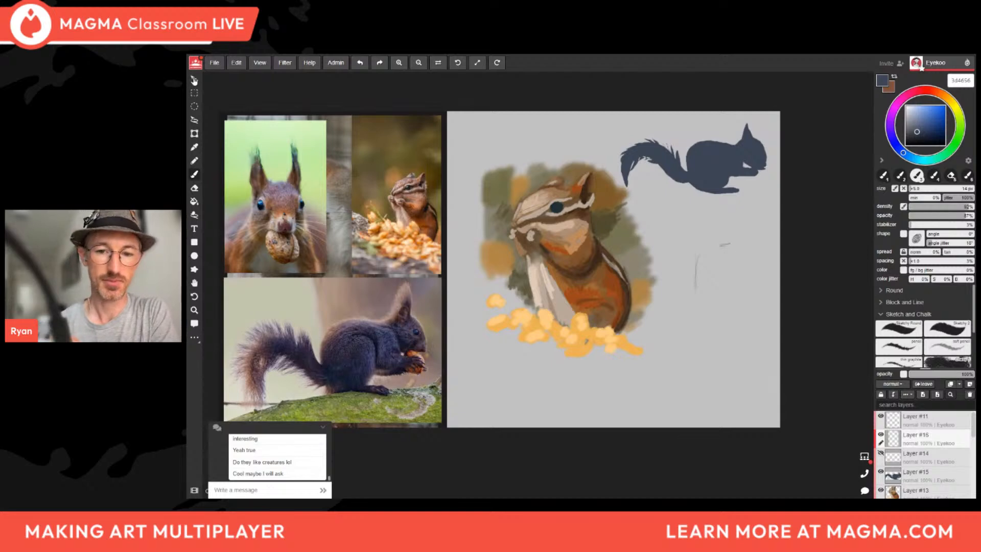
click(194, 80)
drag(724, 254, 725, 306)
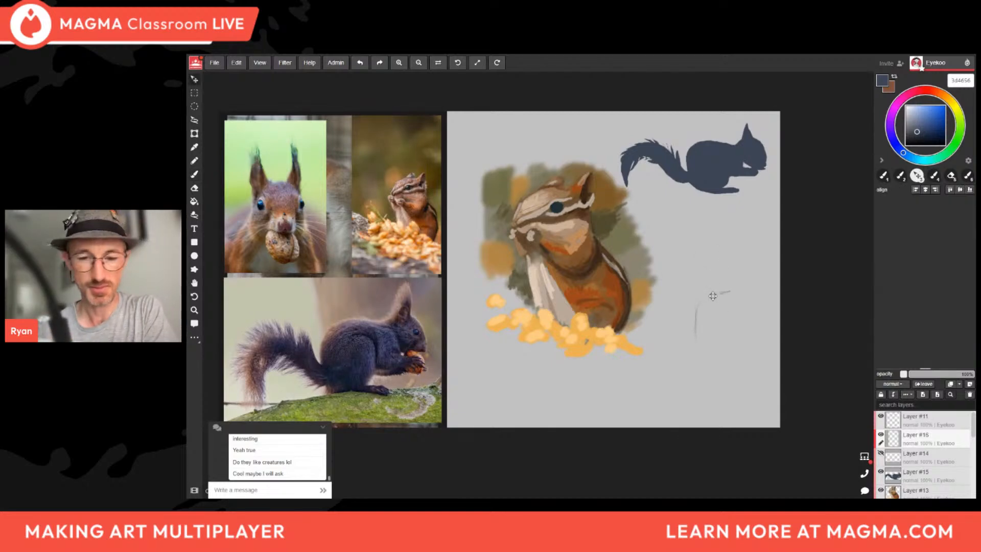
Sketch the front-facing squirrel's head in thin slate blue lines, with both face sides, the muzzle, nose and two oval eyes.
click(196, 176)
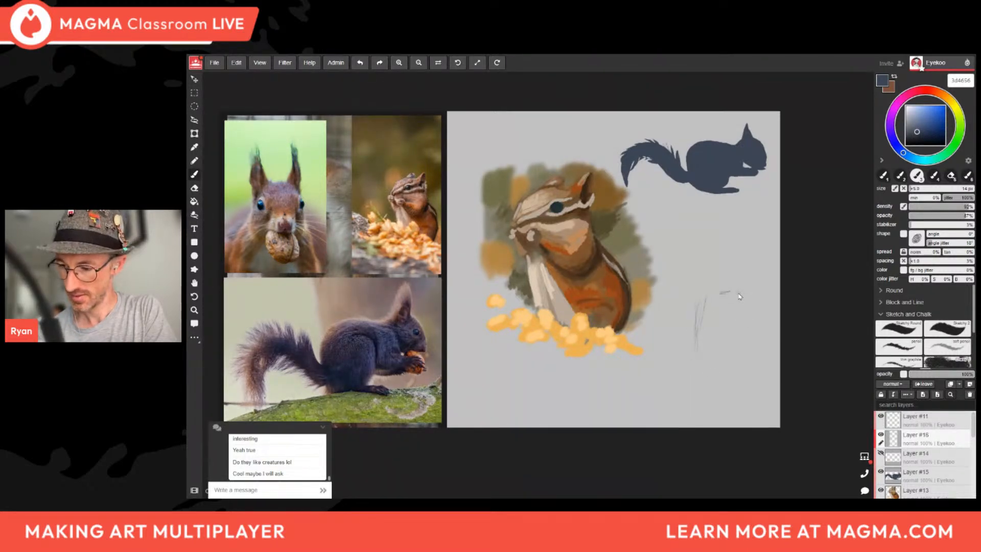
drag(748, 322, 756, 364)
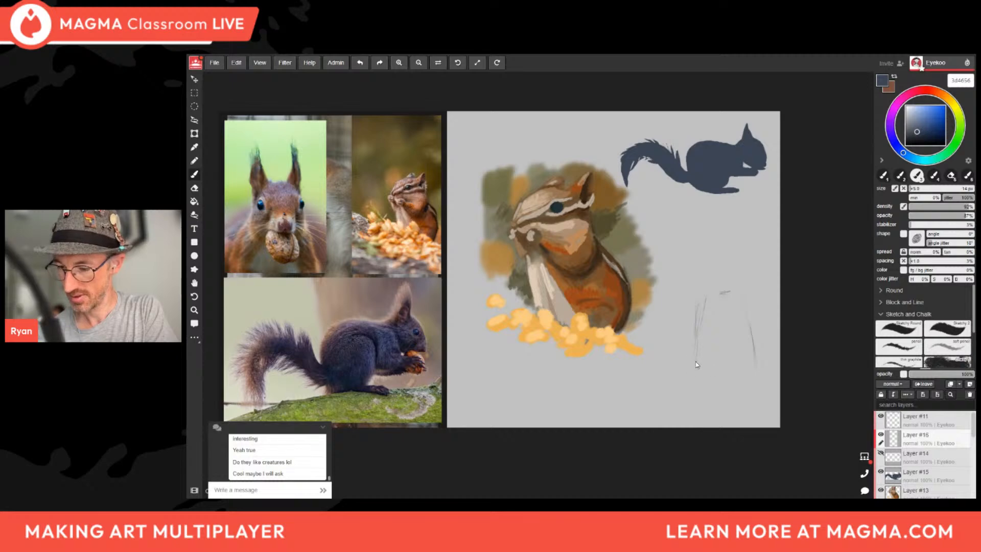
drag(695, 358, 704, 383)
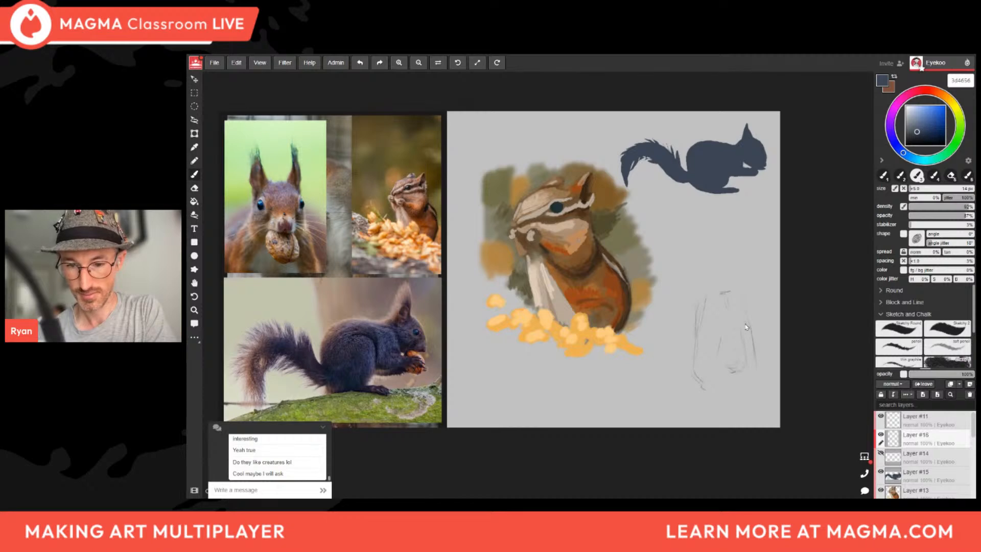
drag(749, 322, 752, 336)
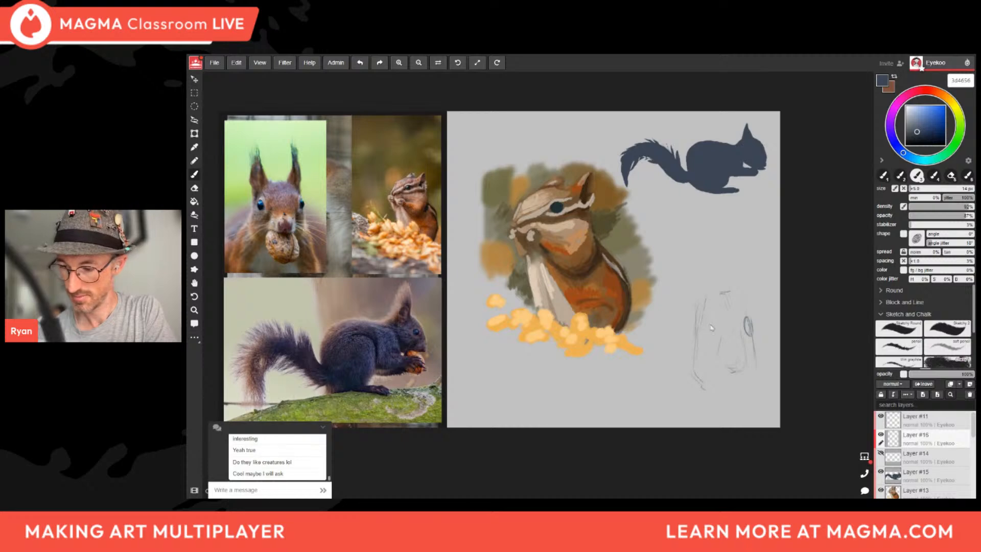
mouse_move(709, 339)
mouse_down()
mouse_move(706, 324)
mouse_move(709, 344)
mouse_move(751, 335)
mouse_up()
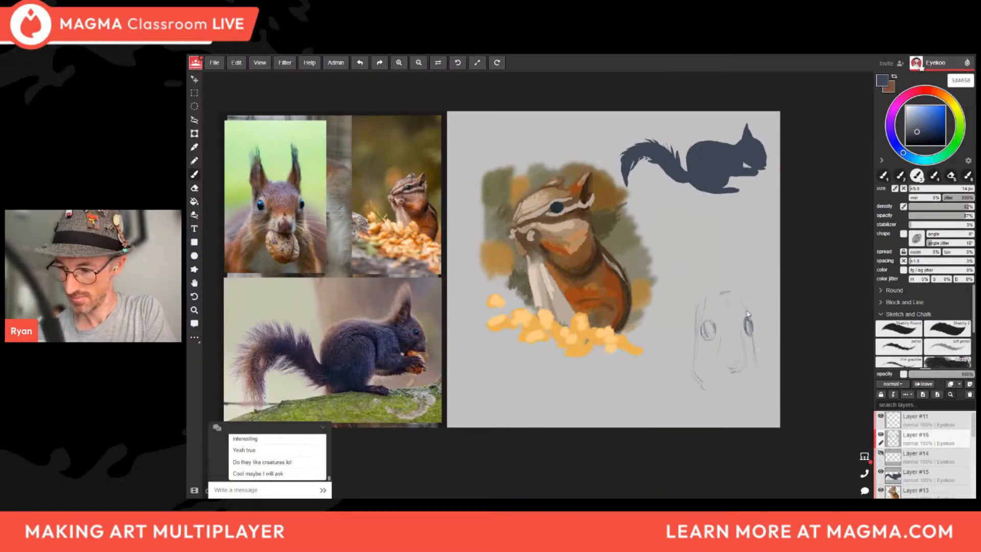
Sketch the squirrel's two tall pointed ears, the rounded nut under its nose and the cheek fur.
mouse_move(745, 306)
mouse_down()
mouse_move(744, 276)
mouse_move(701, 275)
mouse_up()
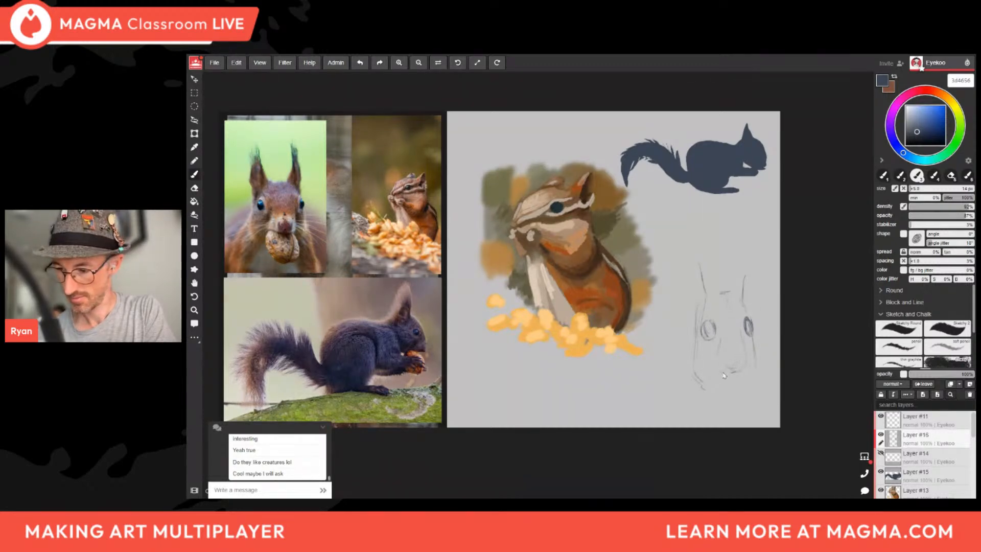
mouse_move(722, 375)
mouse_down()
mouse_move(733, 407)
mouse_move(762, 399)
mouse_move(760, 416)
mouse_up()
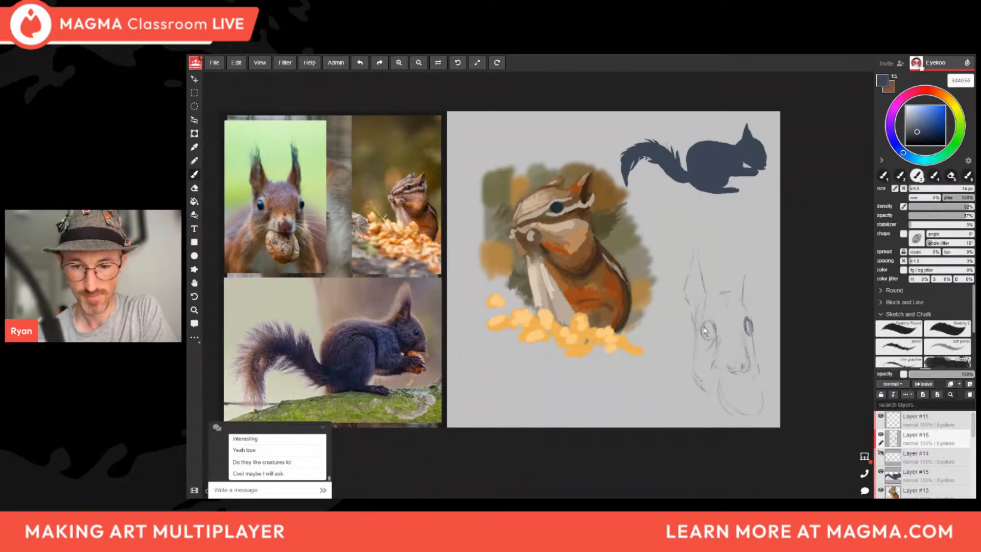
drag(696, 383, 711, 404)
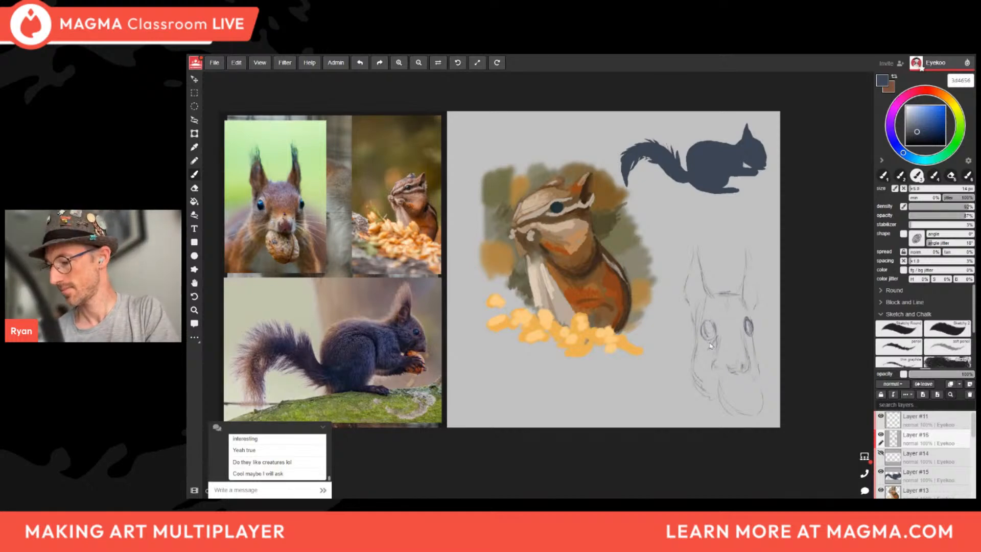
Add Layer #17, enlarge the brush, start a reddish brown a46741 stroke on the squirrel's face, and place the layer beneath Layer #16.
click(970, 384)
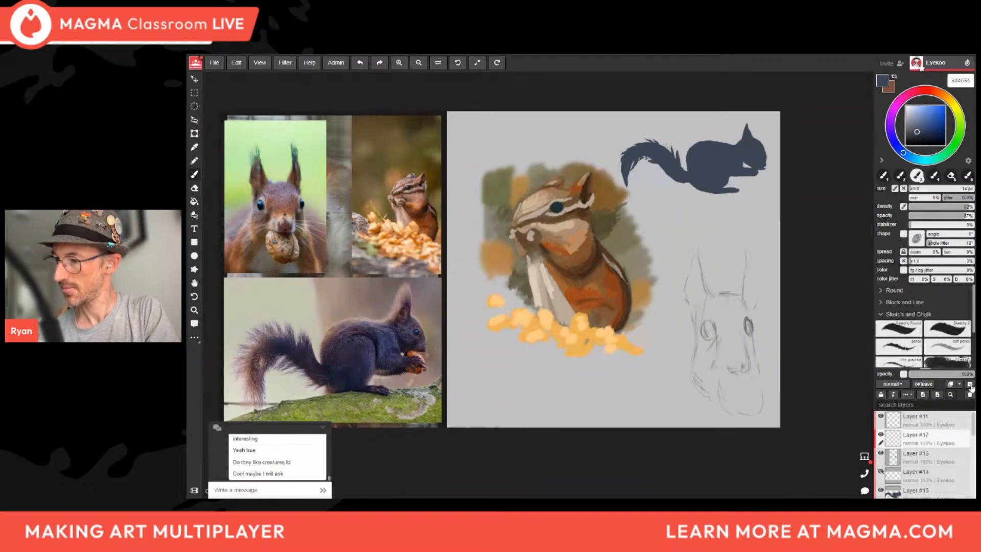
click(940, 92)
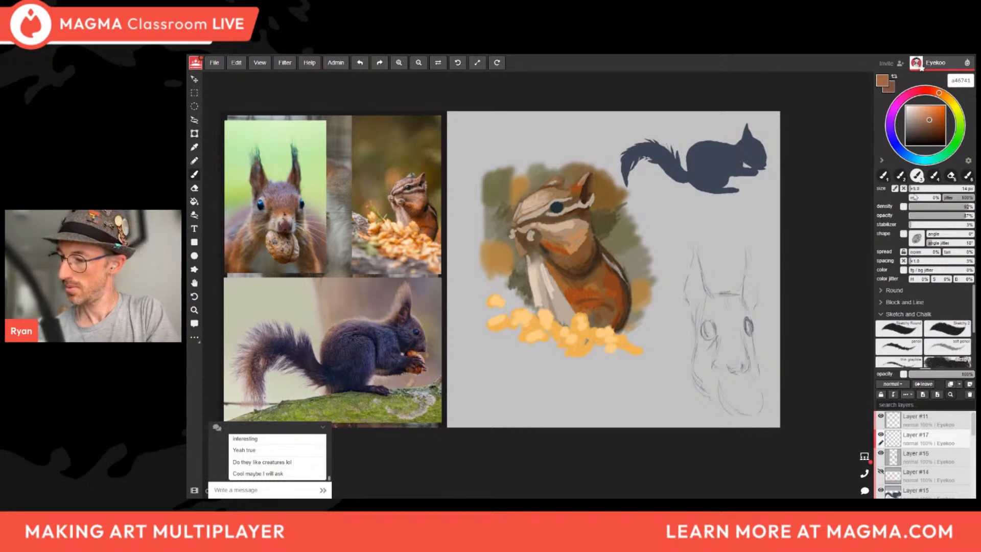
mouse_move(719, 319)
mouse_down()
mouse_move(710, 379)
mouse_move(706, 350)
mouse_up()
drag(954, 442, 953, 458)
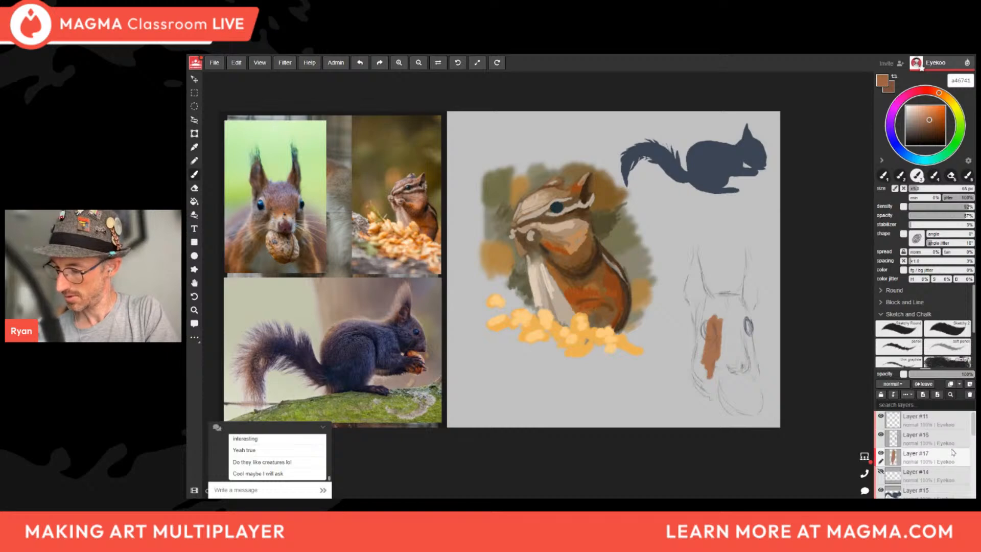
Fill the left half of the squirrel's face and its forehead with brown, raising the brush density and opacity to 100%.
drag(710, 314, 700, 381)
mouse_move(704, 338)
mouse_down()
mouse_move(695, 384)
mouse_move(708, 390)
mouse_move(716, 376)
mouse_up()
mouse_move(704, 375)
mouse_down()
mouse_move(718, 395)
mouse_move(725, 337)
mouse_move(705, 327)
mouse_move(704, 353)
mouse_up()
click(973, 207)
click(972, 215)
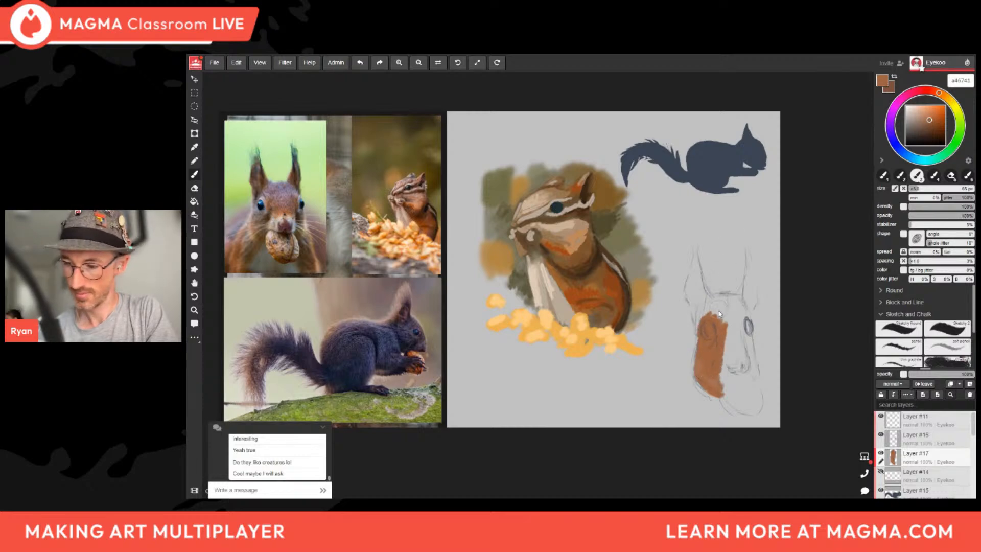
mouse_move(720, 314)
mouse_down()
mouse_move(713, 304)
mouse_move(739, 301)
mouse_move(715, 299)
mouse_move(726, 310)
mouse_move(705, 311)
mouse_move(738, 317)
mouse_move(731, 353)
mouse_move(714, 346)
mouse_up()
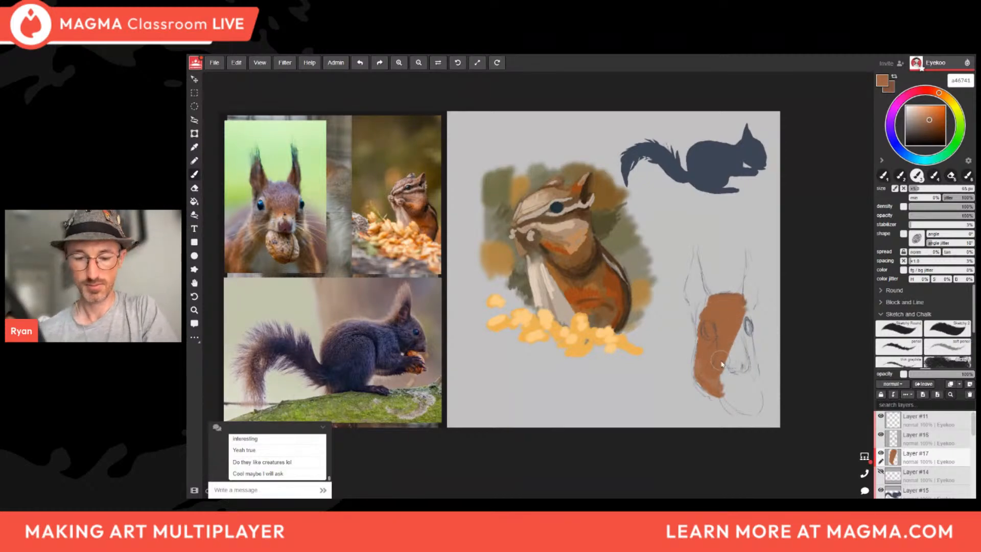
Collapse the side panel and fill the right half of the squirrel's face and the nut area with the same brown.
key(space)
drag(688, 313, 651, 289)
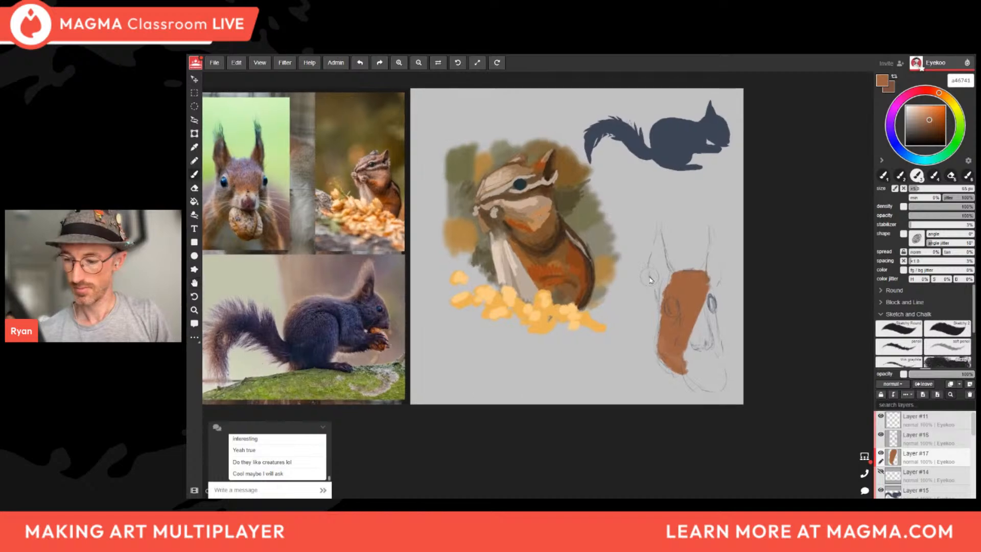
click(881, 160)
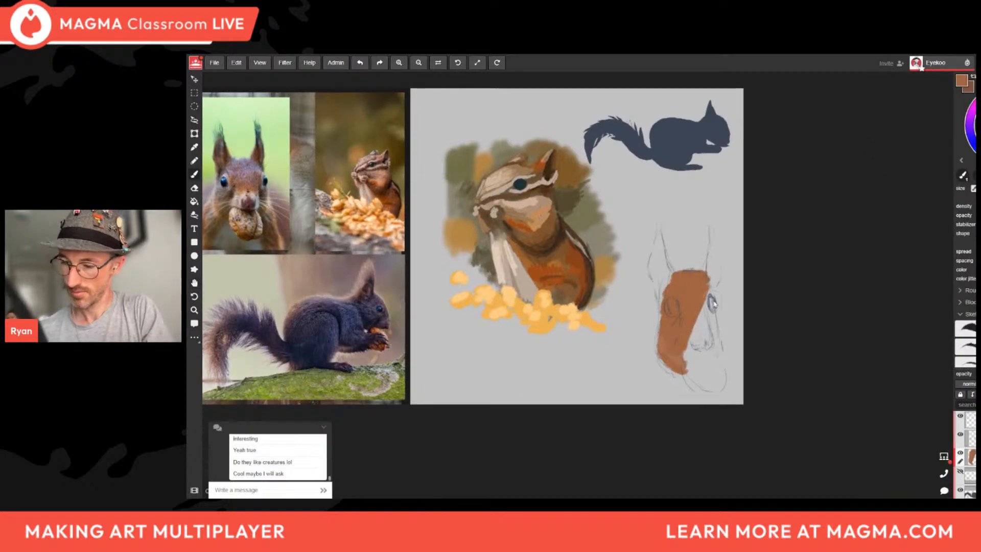
mouse_move(708, 293)
mouse_down()
mouse_move(714, 362)
mouse_move(685, 376)
mouse_move(687, 389)
mouse_move(720, 387)
mouse_move(706, 349)
mouse_move(714, 394)
mouse_move(696, 384)
mouse_up()
mouse_move(703, 348)
mouse_down()
mouse_move(716, 388)
mouse_move(698, 369)
mouse_move(707, 378)
mouse_move(690, 328)
mouse_move(709, 387)
mouse_move(725, 387)
mouse_move(717, 315)
mouse_up()
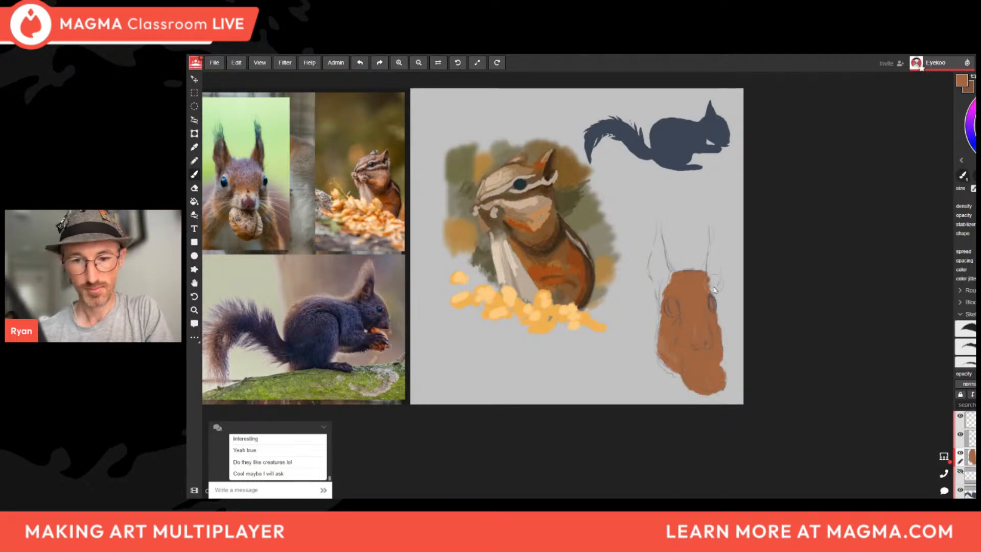
Paint both tall pointed squirrel ears in brown, joining them to the top of the head.
mouse_move(711, 276)
mouse_down()
mouse_move(711, 234)
mouse_move(715, 266)
mouse_up()
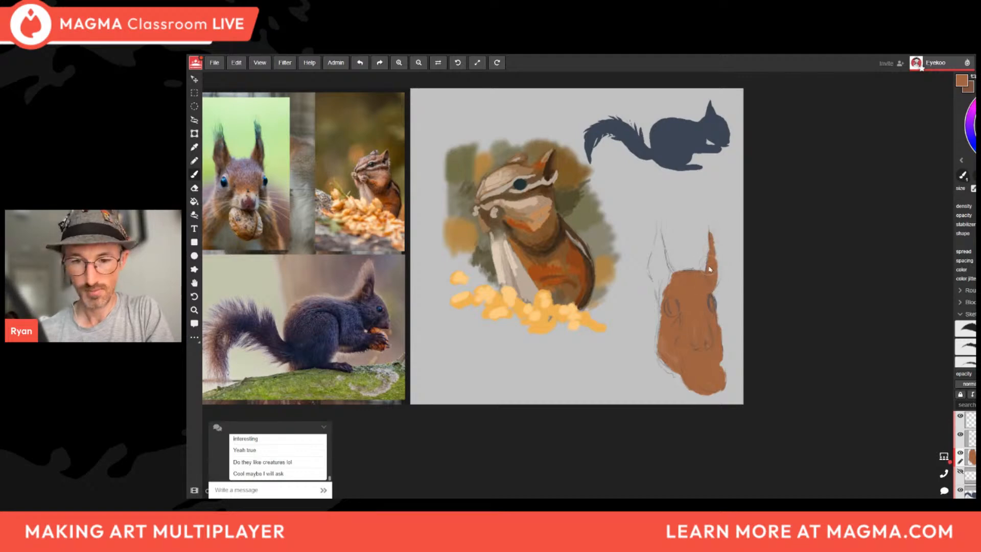
drag(715, 305, 713, 329)
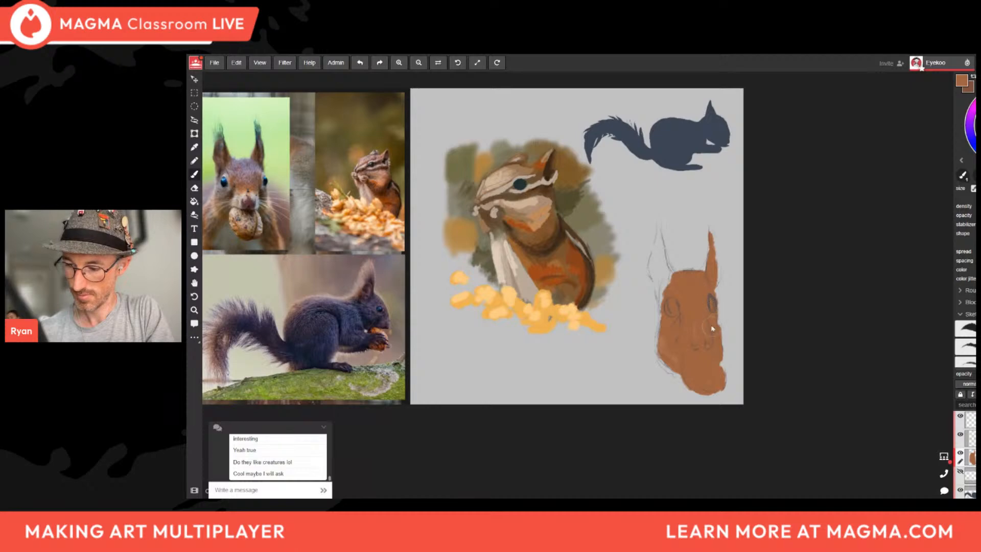
mouse_move(664, 283)
mouse_down()
mouse_move(654, 246)
mouse_move(655, 259)
mouse_move(660, 226)
mouse_move(657, 259)
mouse_move(662, 224)
mouse_move(674, 290)
mouse_up()
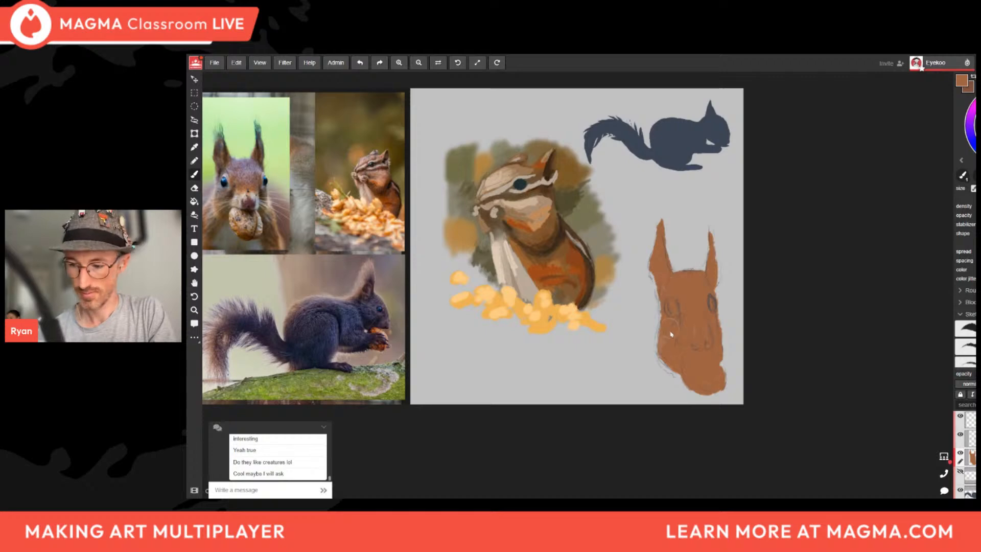
Fill out the squirrel's left cheek edge and add brown strokes sticking out from both sides of the face.
drag(663, 324, 667, 368)
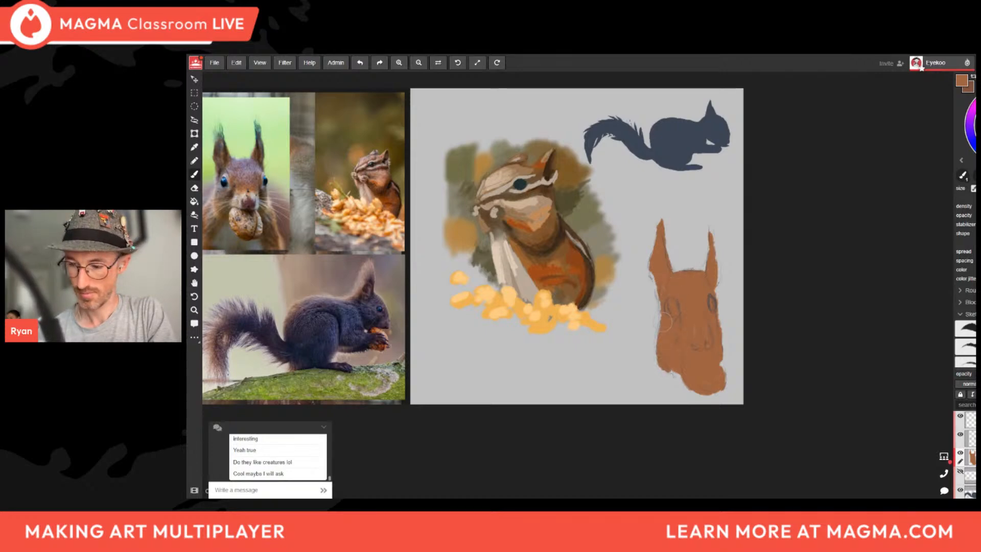
mouse_move(668, 323)
mouse_down()
mouse_move(672, 370)
mouse_move(686, 373)
mouse_up()
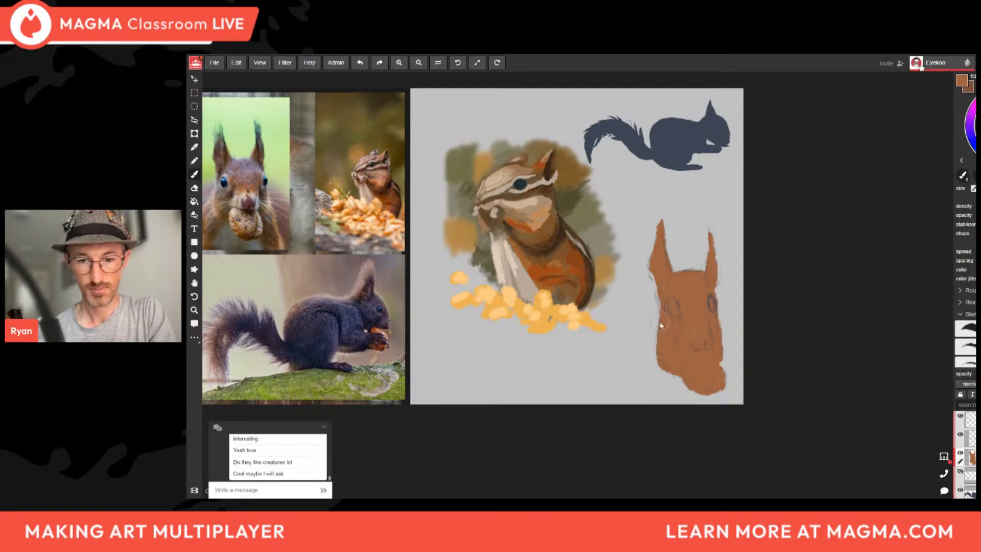
drag(658, 328, 629, 384)
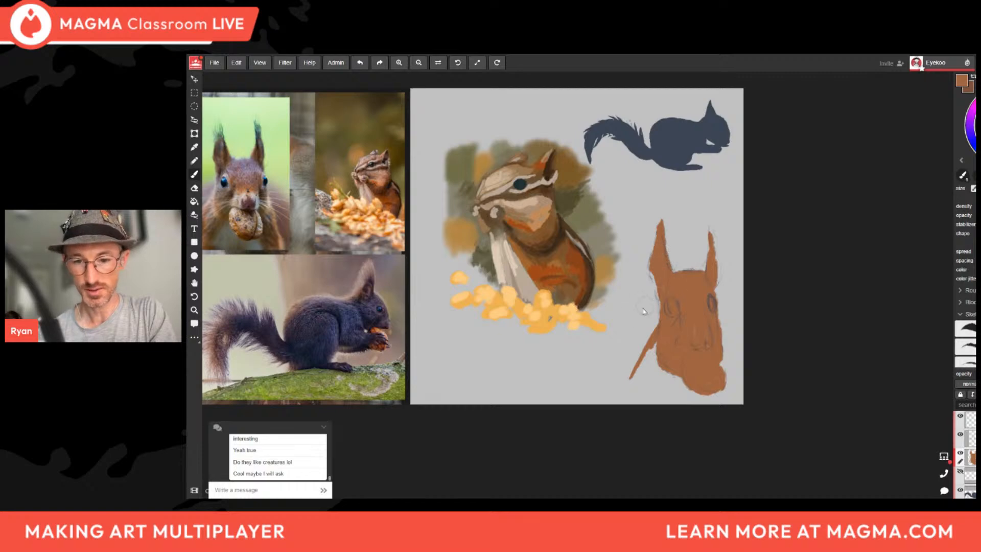
mouse_move(654, 313)
mouse_down()
mouse_move(632, 323)
mouse_move(659, 303)
mouse_up()
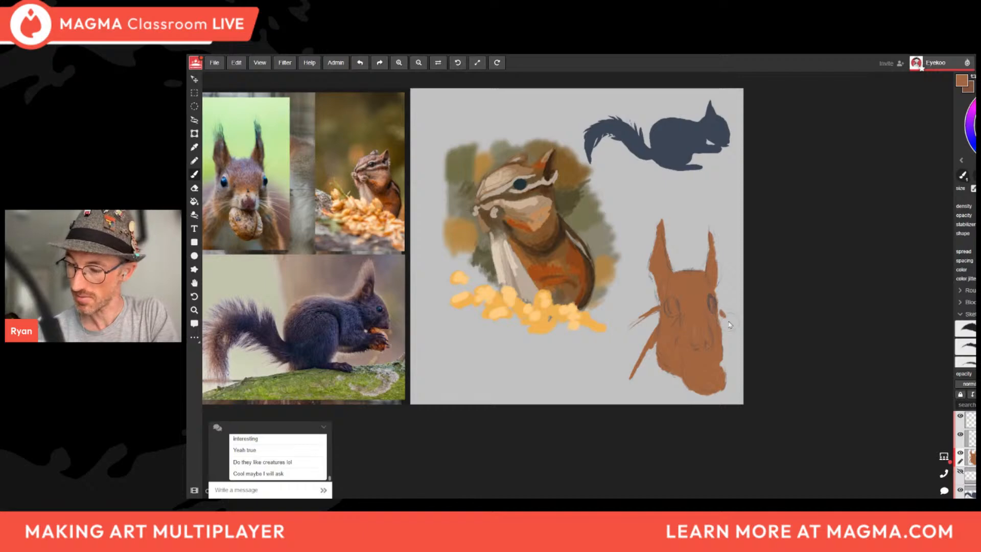
drag(720, 309, 730, 321)
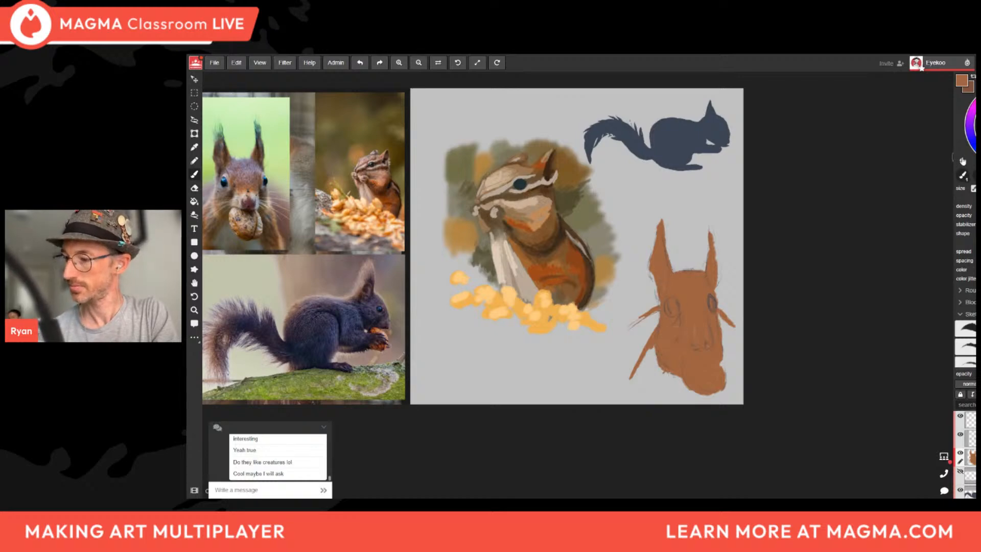
Reopen the side panel, sample slate blue 3d4656 from the squirrel silhouette, and paint both eyes on the brown head.
click(964, 162)
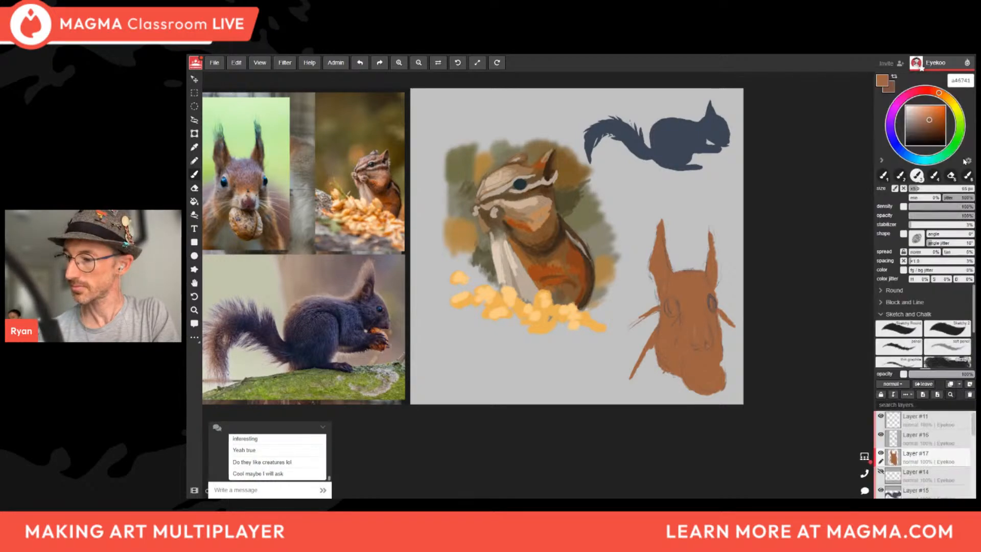
alt+click(675, 139)
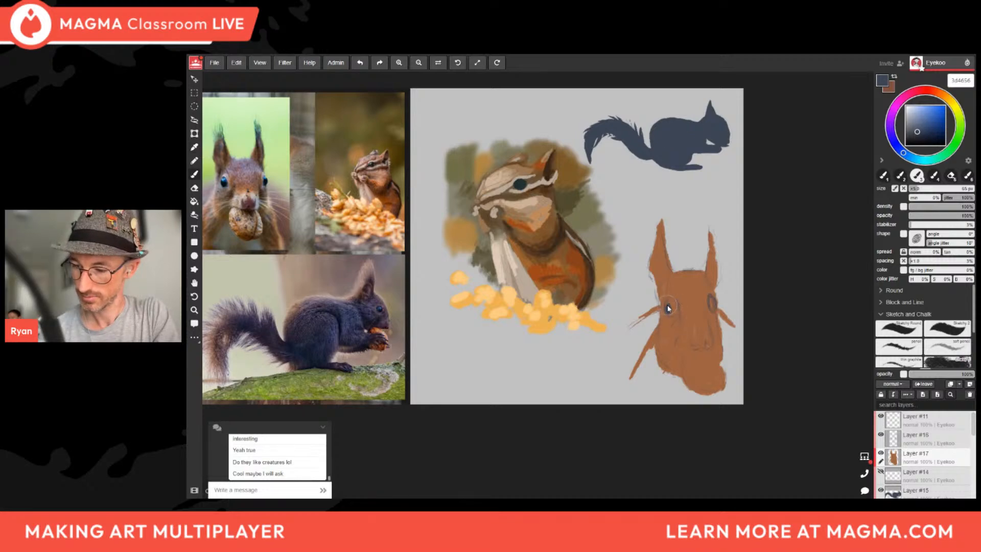
mouse_move(670, 302)
mouse_down()
mouse_move(668, 312)
mouse_move(713, 309)
mouse_up()
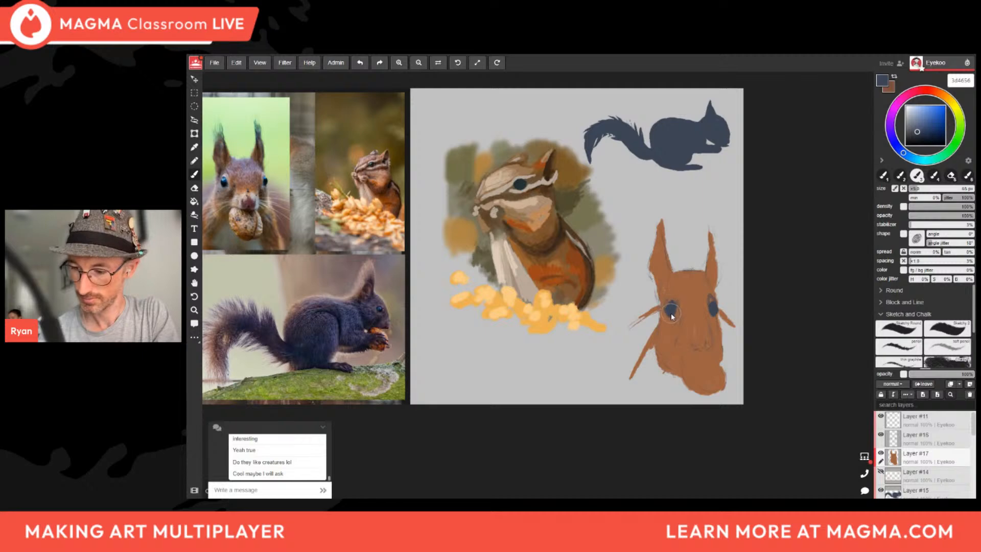
Paint a dark red band across the top of the squirrel's forehead and a mauve 946a74 patch beneath it.
alt+click(687, 289)
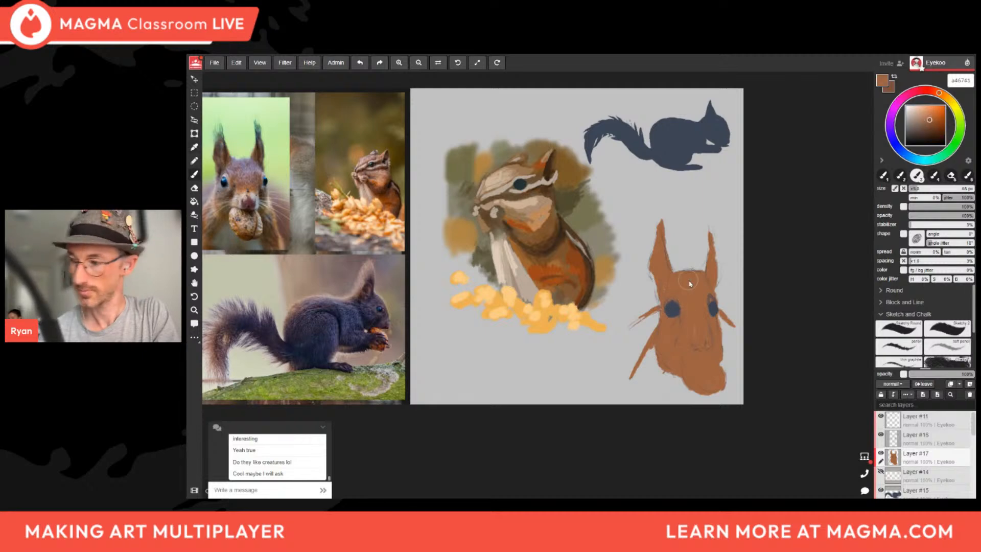
click(926, 90)
click(932, 117)
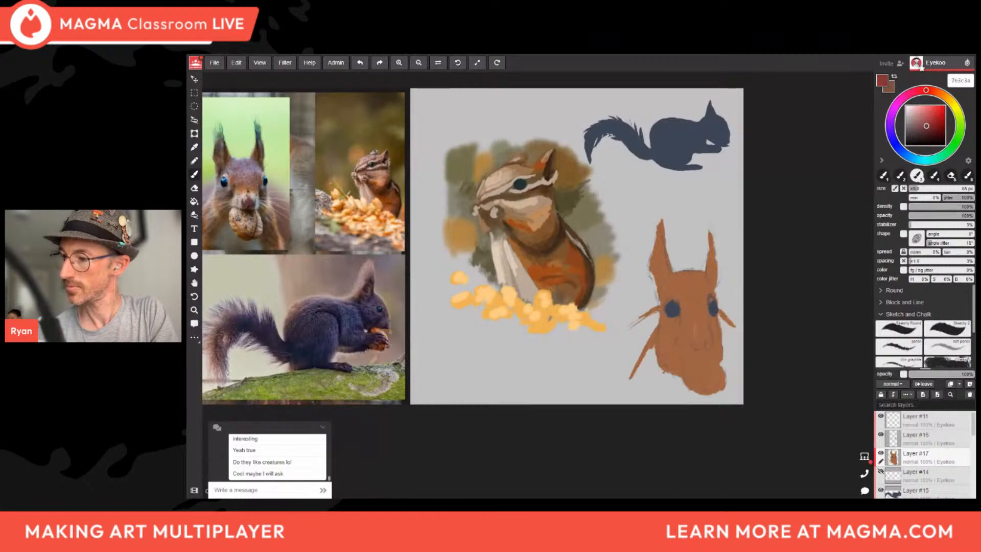
click(678, 280)
mouse_move(697, 281)
mouse_down()
mouse_move(679, 278)
mouse_move(702, 278)
mouse_up()
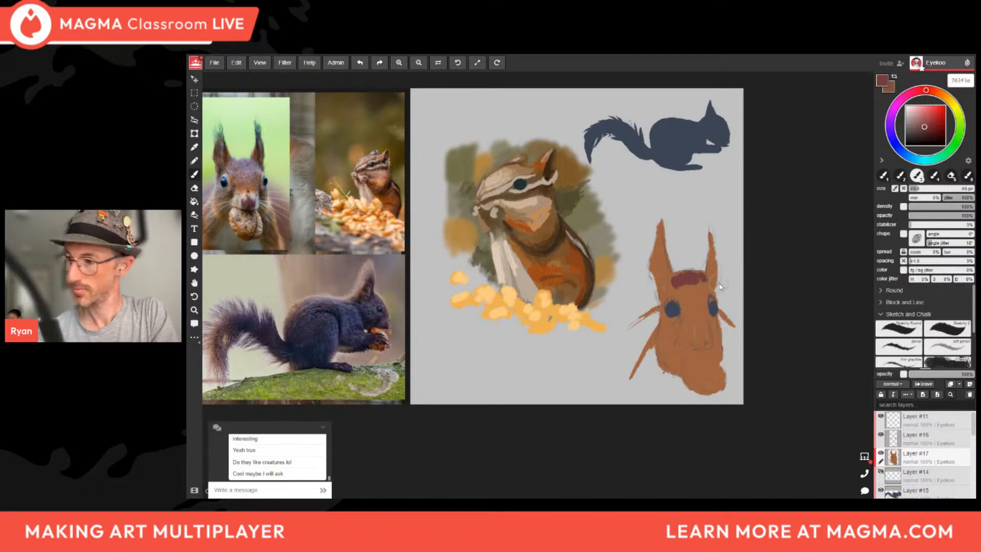
drag(925, 127, 916, 91)
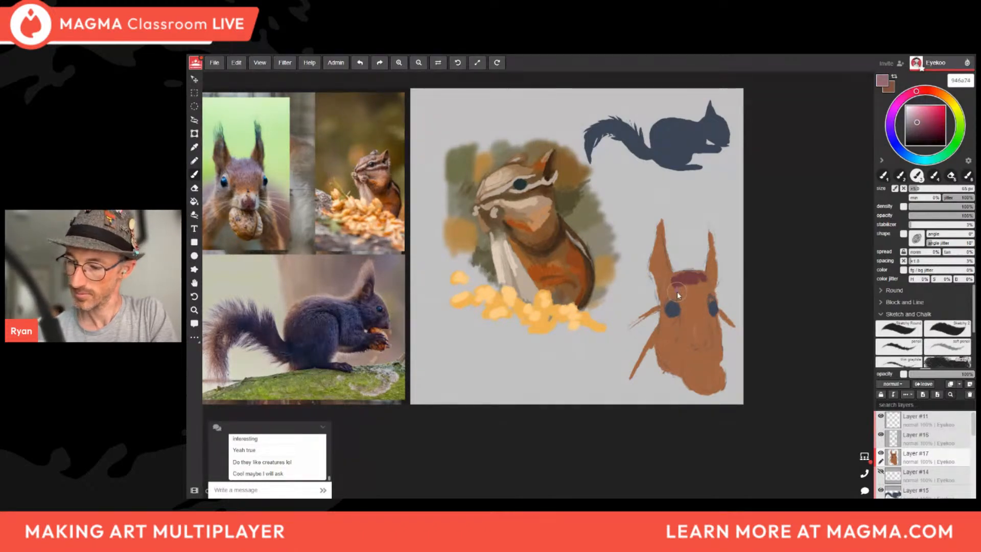
drag(703, 291, 702, 284)
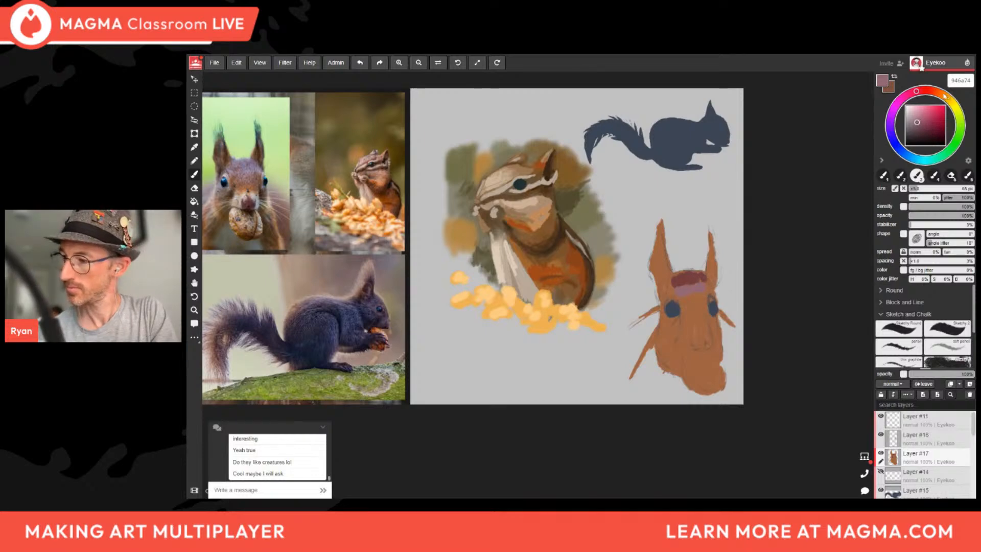
Paint the squirrel's muzzle in pale beige and add orange strokes along its upper edge.
click(941, 94)
click(922, 115)
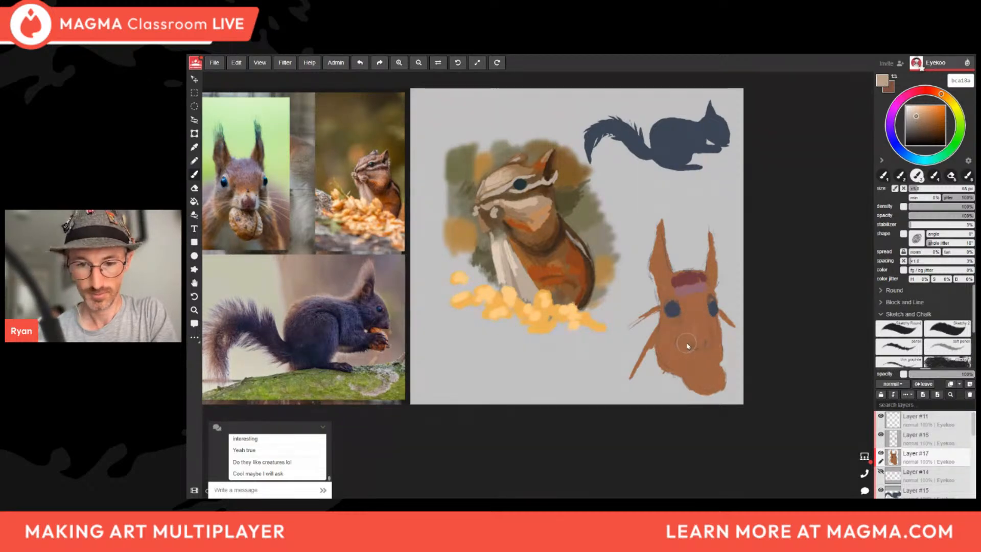
mouse_move(686, 340)
mouse_down()
mouse_move(677, 344)
mouse_move(697, 349)
mouse_move(715, 338)
mouse_move(696, 346)
mouse_up()
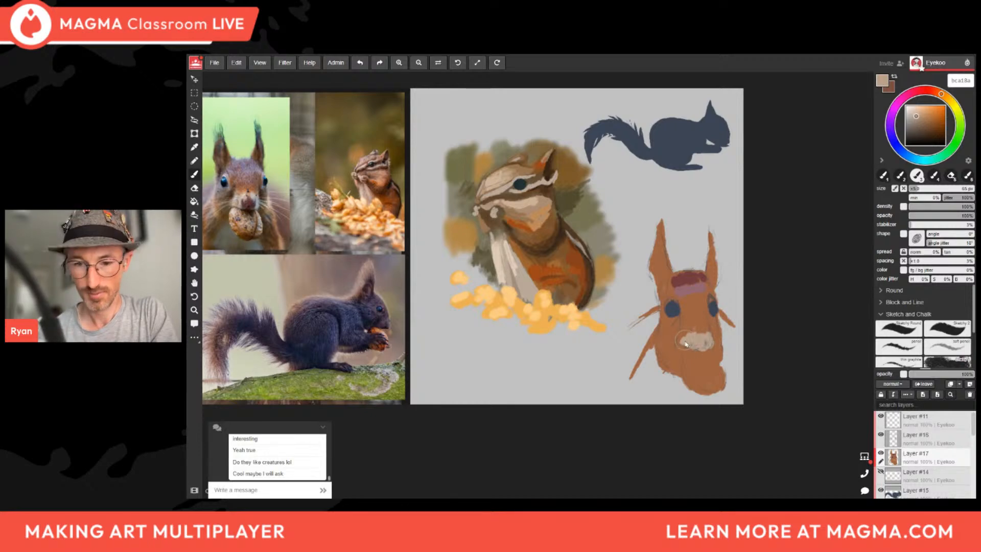
drag(692, 337, 693, 329)
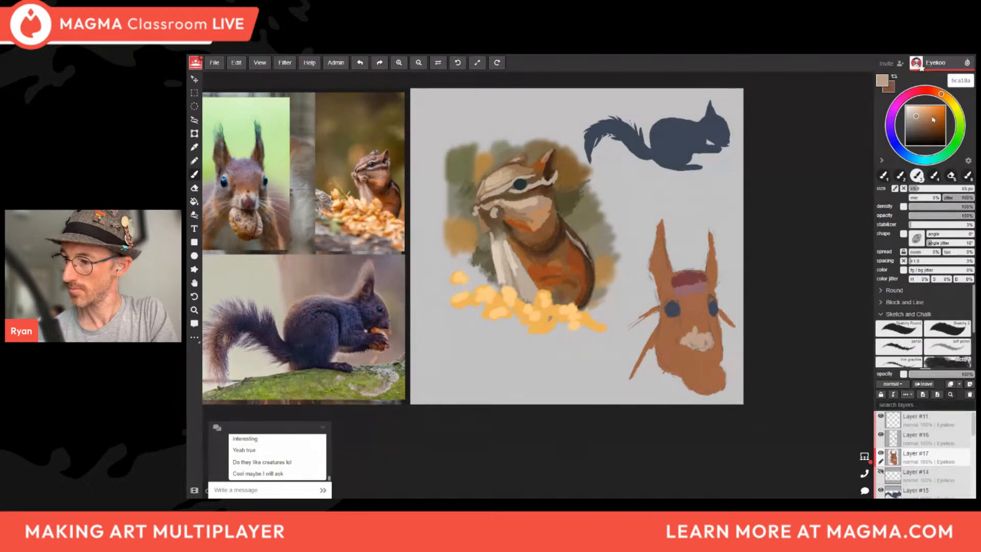
click(930, 115)
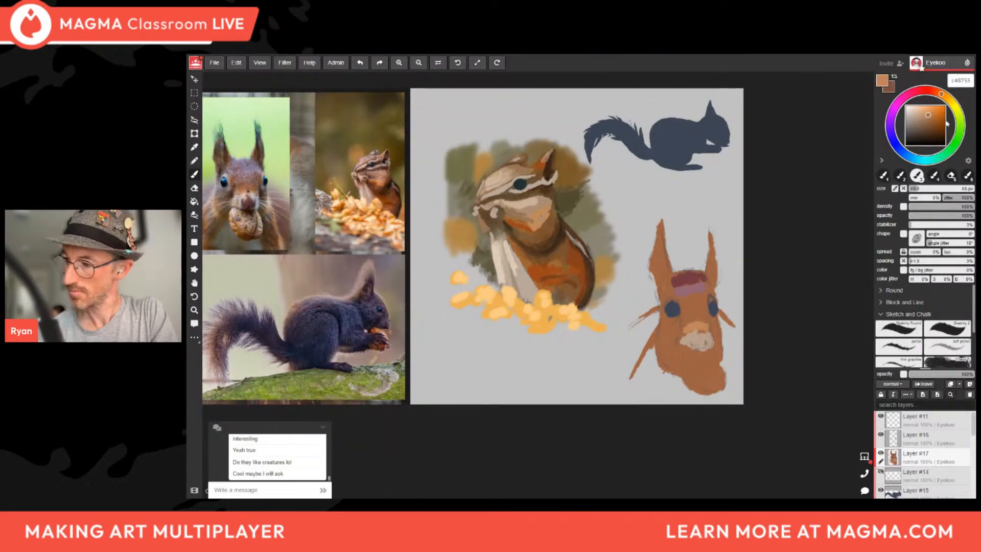
alt+click(691, 335)
drag(692, 334, 707, 330)
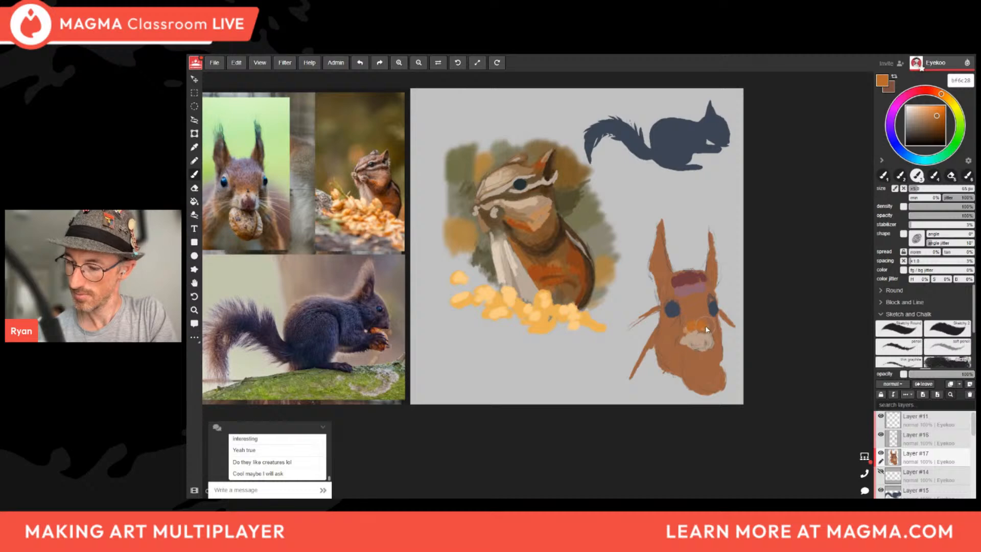
Sample the forehead mauve, paint a lighter greyish-pink patch above and between the eyes, and resample the dark red.
alt+click(686, 285)
drag(678, 287, 694, 290)
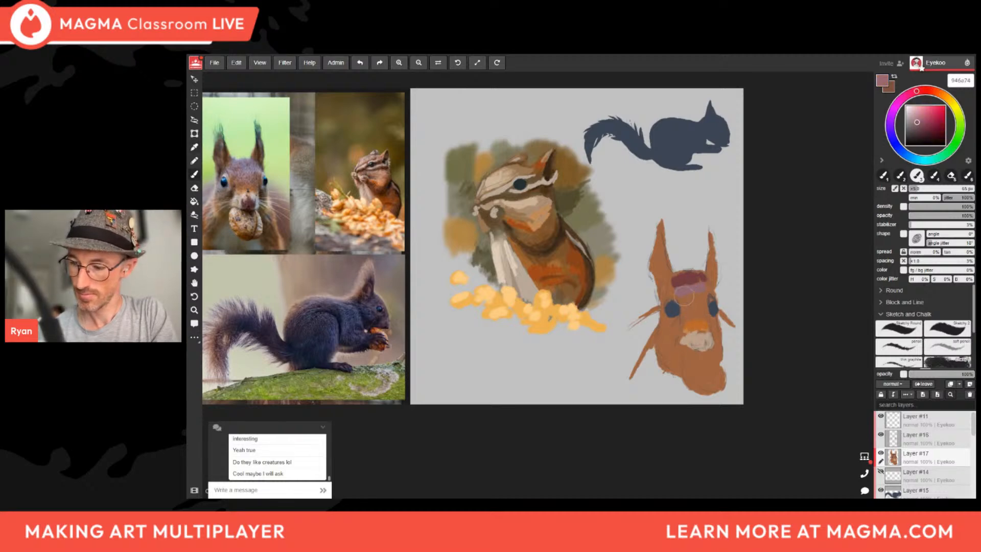
click(913, 119)
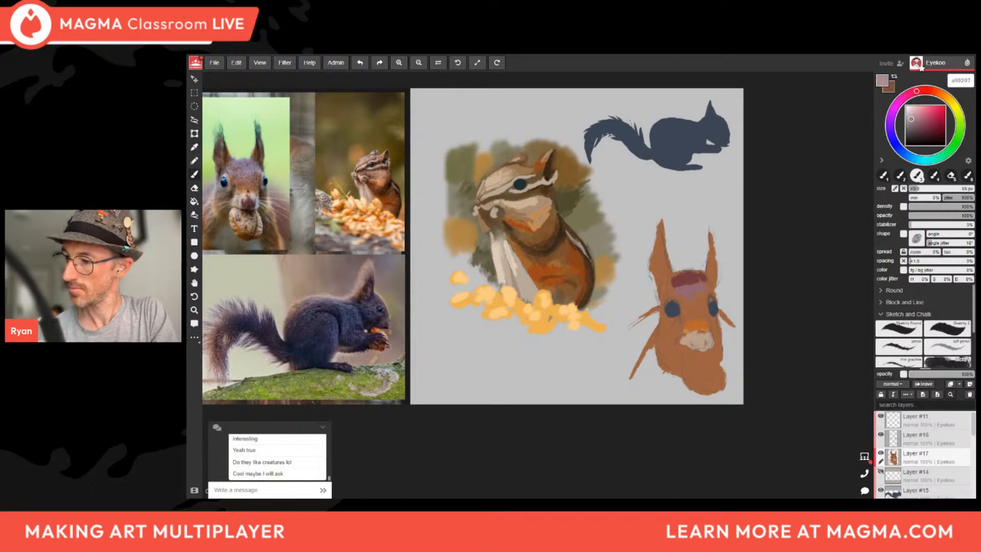
click(912, 117)
drag(677, 307, 702, 286)
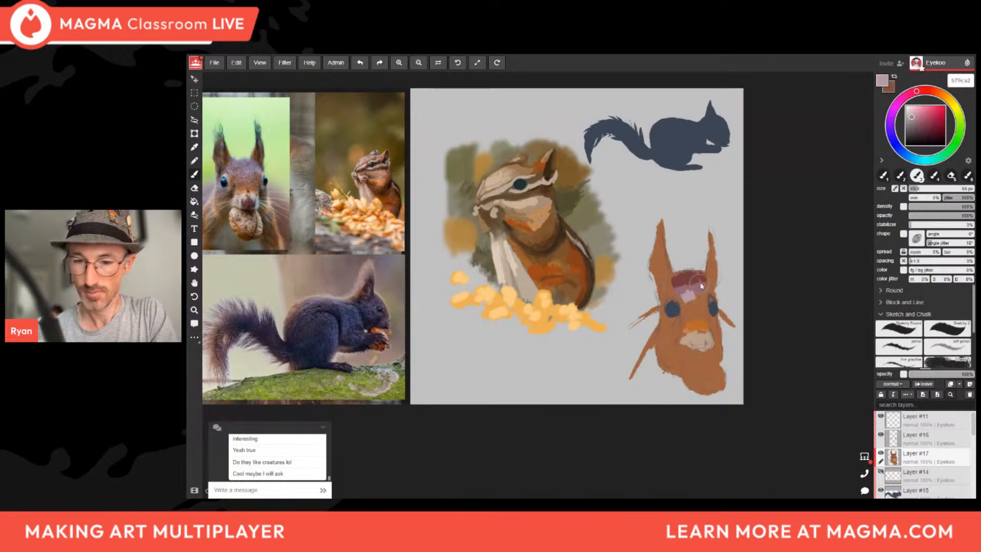
click(911, 120)
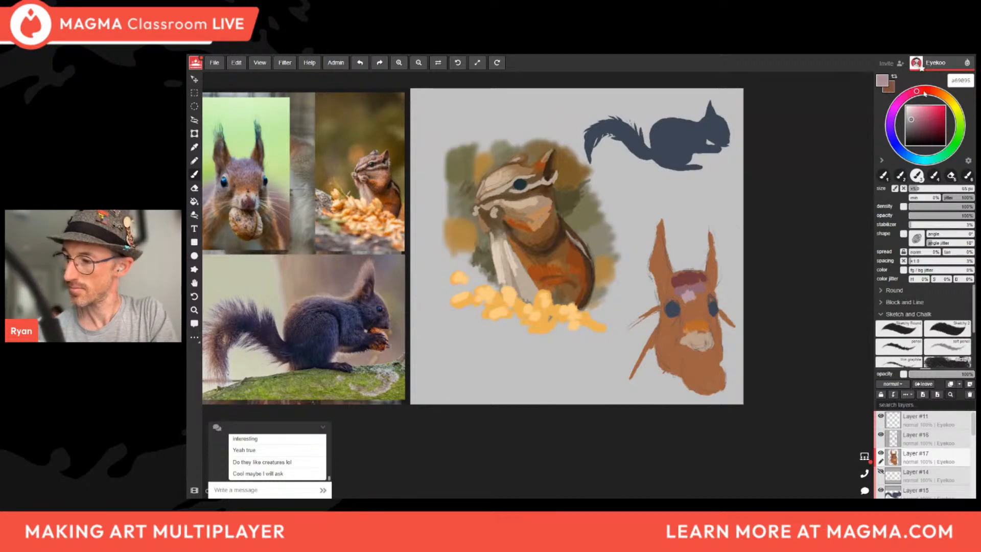
mouse_move(690, 303)
mouse_down()
mouse_move(680, 298)
mouse_move(702, 297)
mouse_move(675, 284)
mouse_up()
alt+click(703, 267)
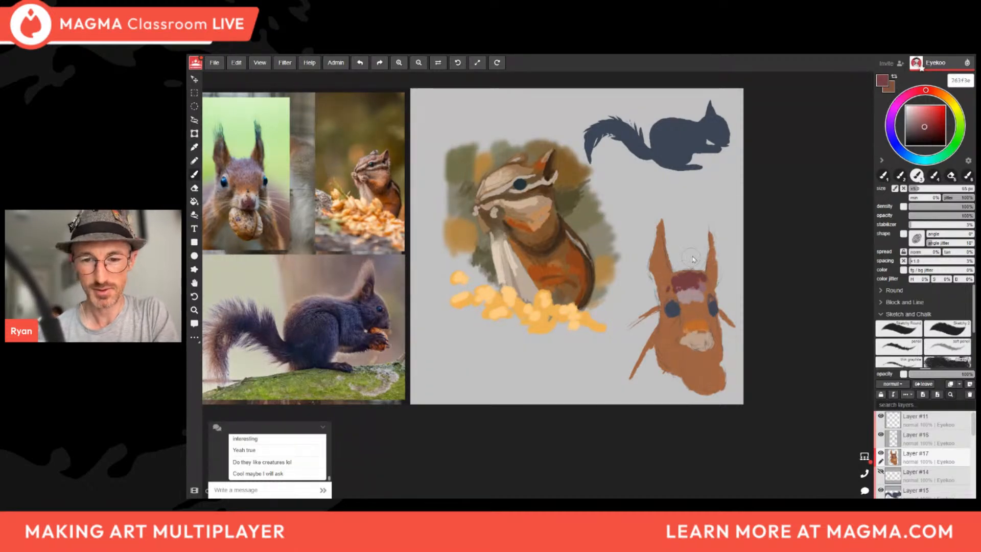
Shade the squirrel's left-hand ear in dark brown and paint the nose and mouth over the beige muzzle in brown 71402b.
drag(926, 90, 937, 92)
click(933, 133)
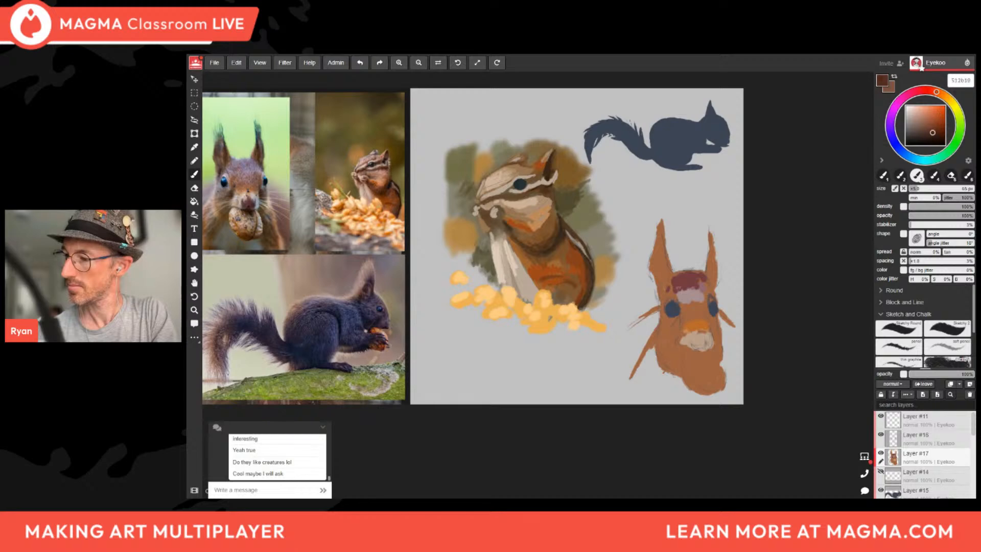
click(934, 133)
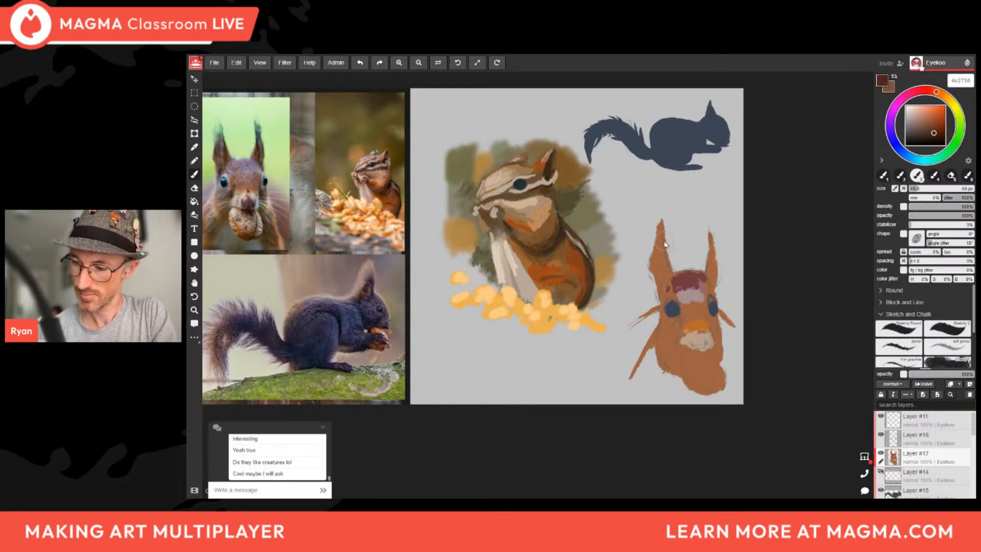
drag(665, 244, 668, 283)
click(933, 125)
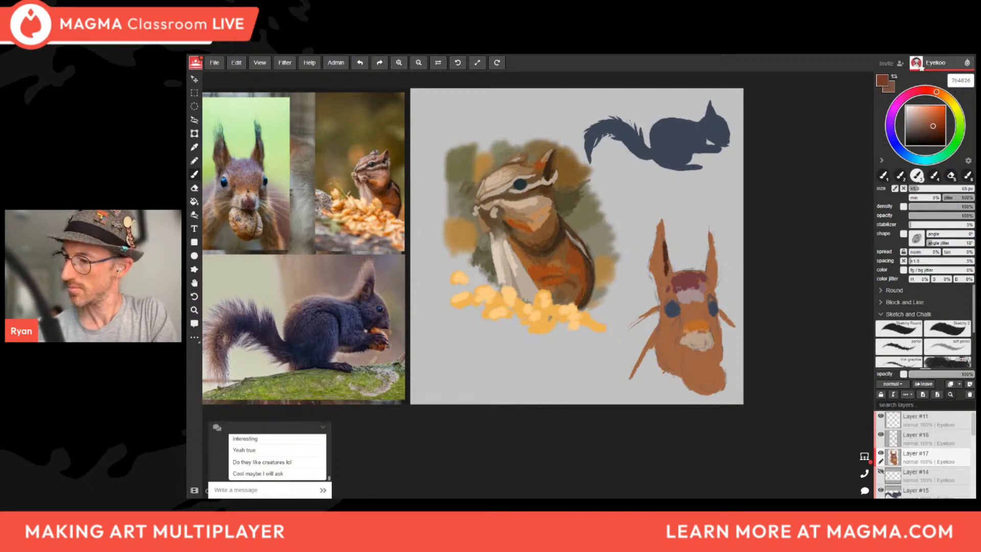
mouse_move(663, 229)
mouse_down()
mouse_move(664, 287)
mouse_move(656, 273)
mouse_up()
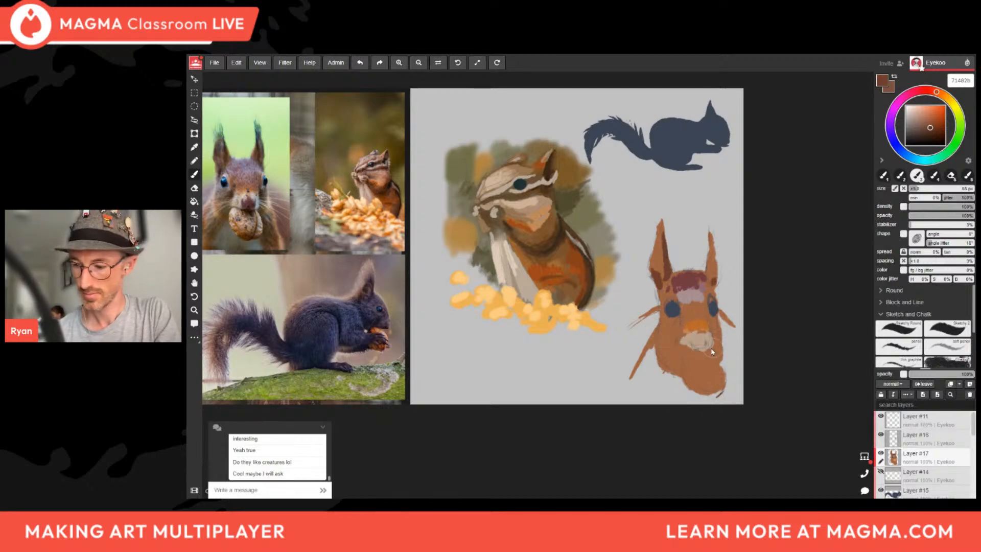
drag(712, 351, 700, 349)
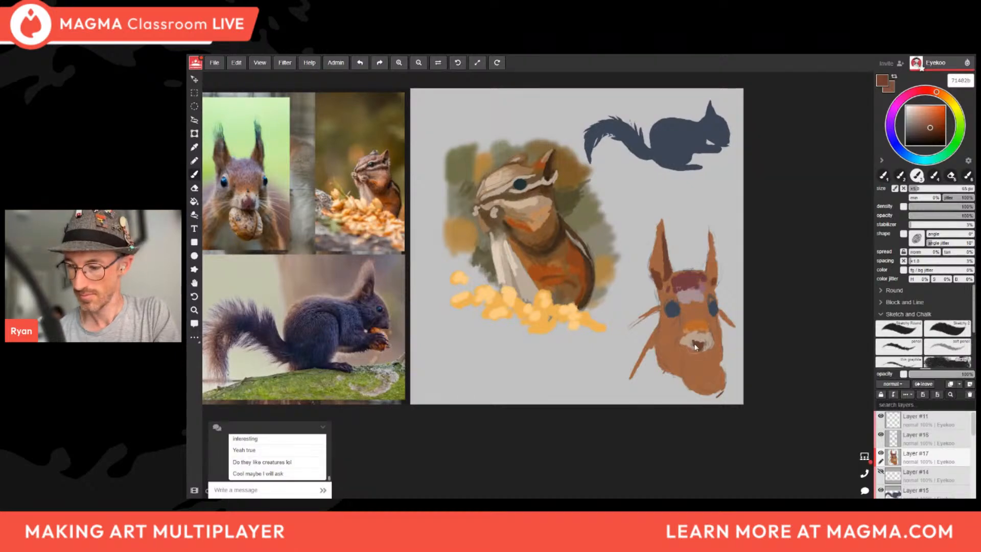
mouse_move(699, 337)
mouse_down()
mouse_move(712, 350)
mouse_move(700, 352)
mouse_move(709, 342)
mouse_move(702, 354)
mouse_up()
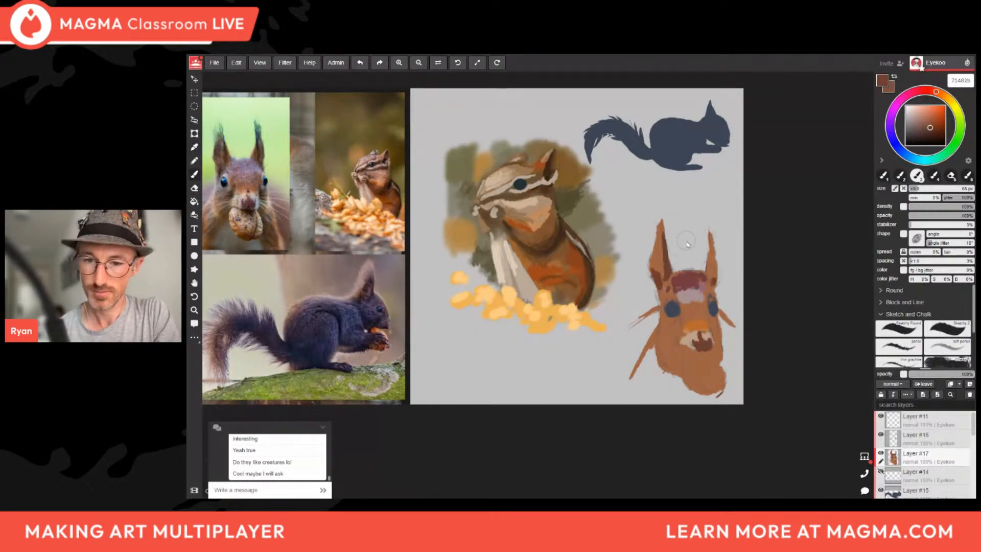
Fill both squirrel ears down to their bases with muted reddish brown 633f38.
drag(940, 98, 932, 91)
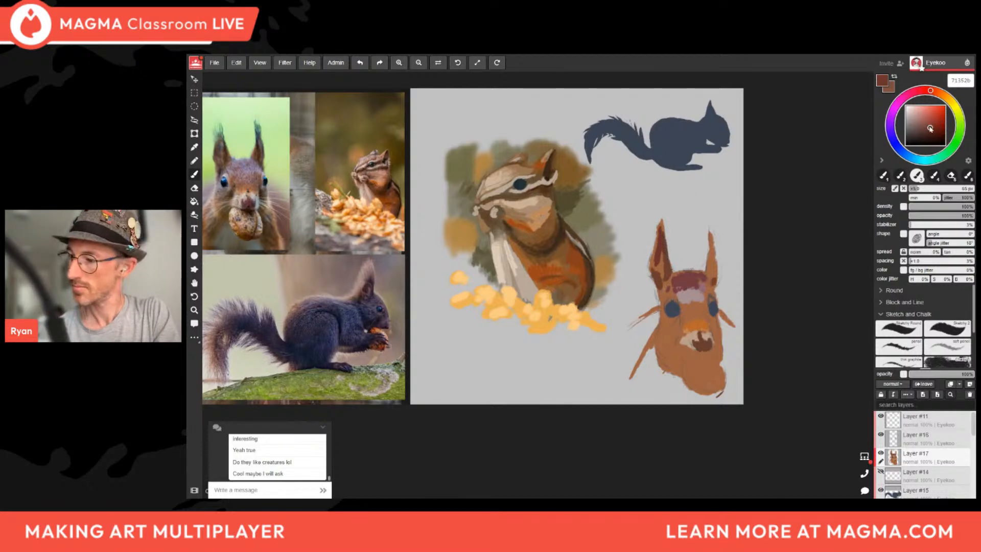
drag(930, 128, 925, 128)
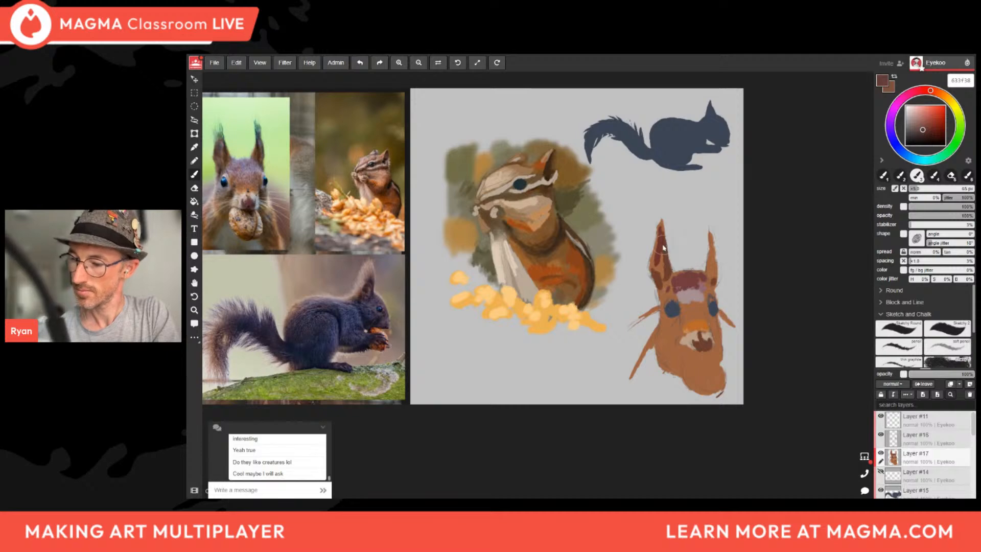
drag(660, 250, 667, 286)
mouse_move(712, 235)
mouse_down()
mouse_move(714, 279)
mouse_move(663, 271)
mouse_move(664, 305)
mouse_up()
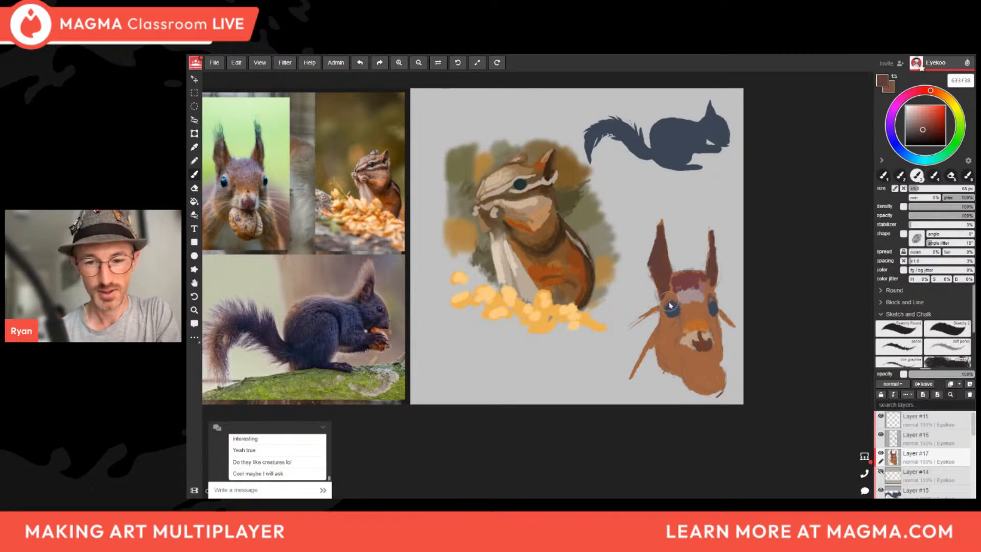
Rework the forehead with sampled dark red and paint sampled orange over the face between and around the eyes.
alt+click(674, 299)
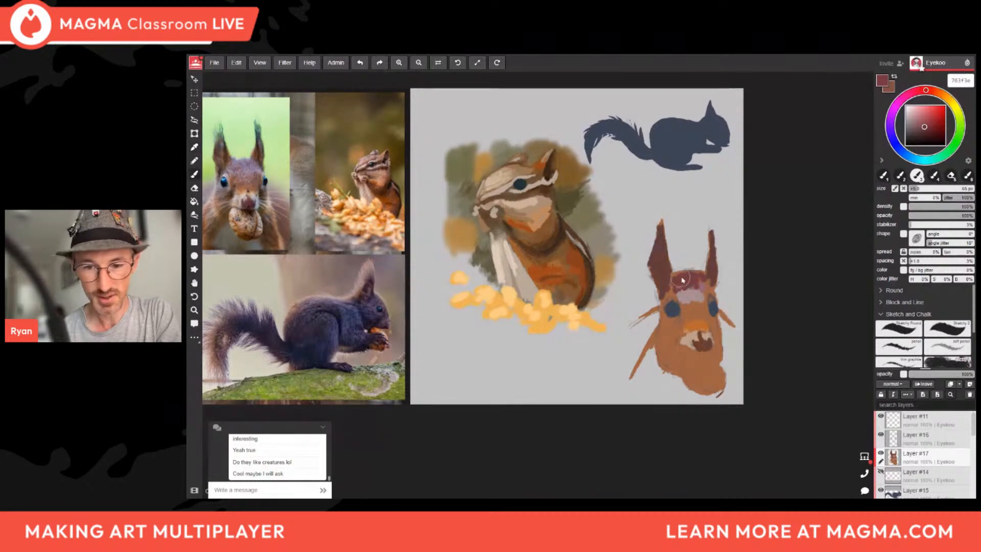
alt+click(701, 285)
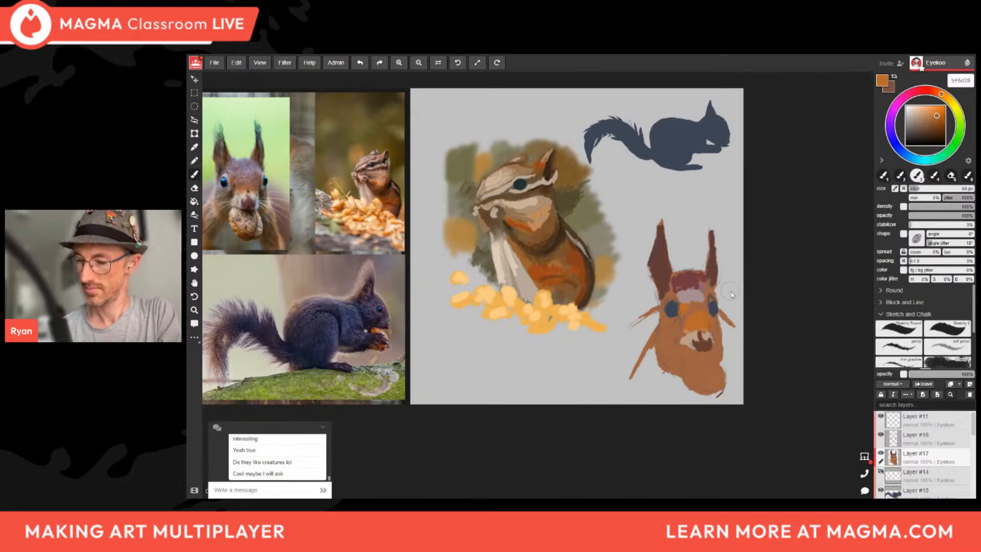
Sample the face brown, darken it, and shade the underside of the nut below the squirrel's mouth.
alt+click(701, 356)
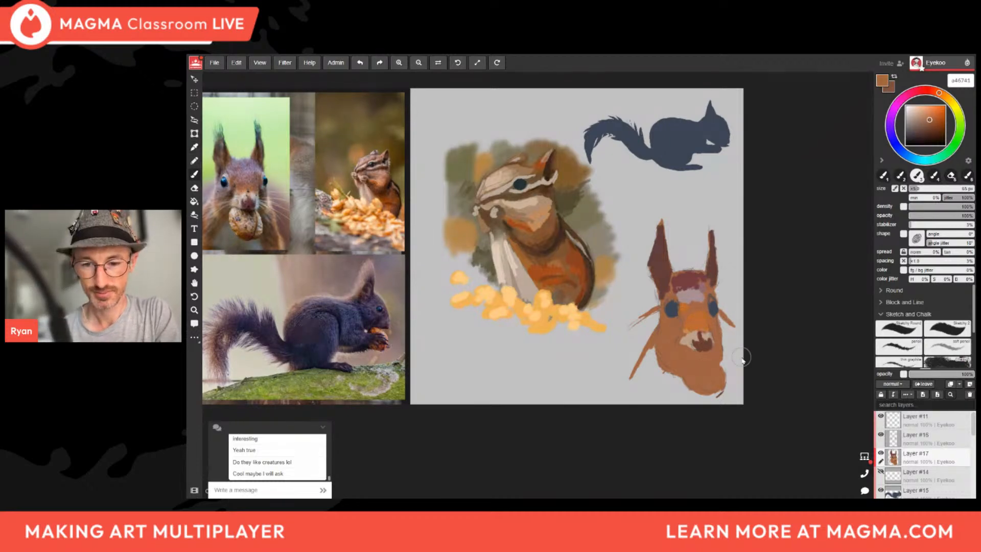
drag(933, 127, 936, 130)
mouse_move(695, 391)
mouse_down()
mouse_move(708, 393)
mouse_move(723, 368)
mouse_move(719, 396)
mouse_up()
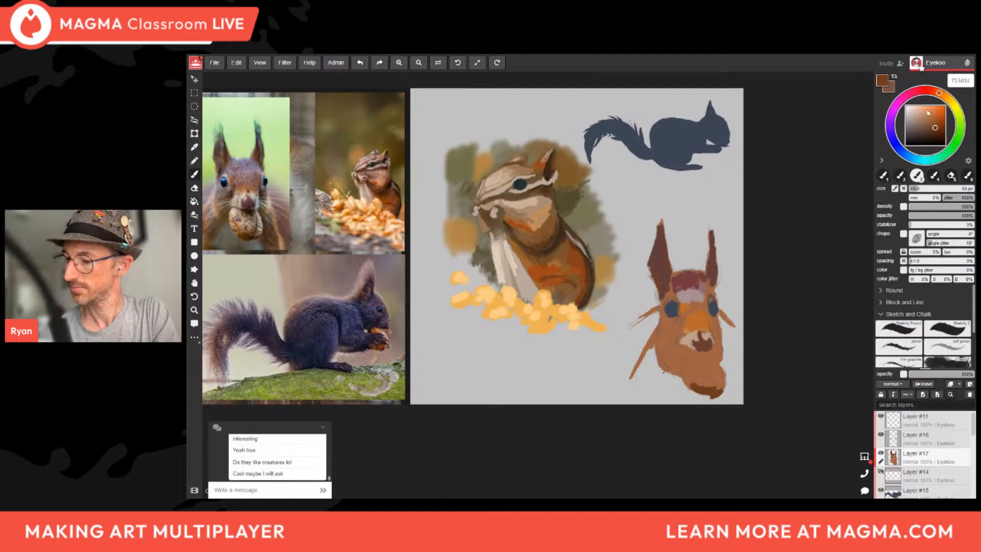
Mix a muted yellowish tan and paint a first light patch on the nut.
mouse_move(935, 125)
mouse_down()
mouse_move(928, 119)
mouse_move(945, 96)
mouse_up()
click(925, 117)
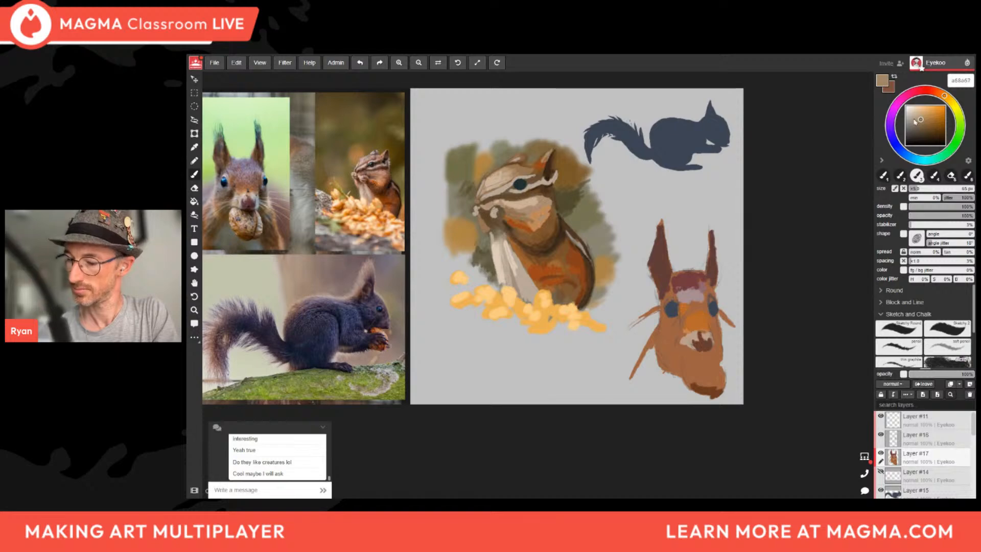
alt+click(691, 367)
drag(701, 370, 705, 380)
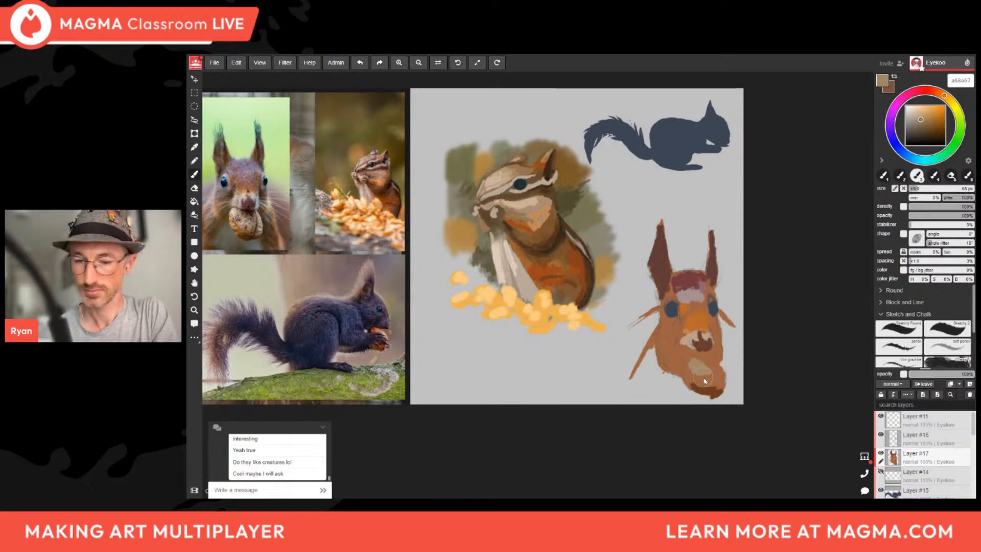
Build up the nut's rounded front with progressively lighter beige strokes, leaving the dark brown shading along its lower edge.
click(914, 118)
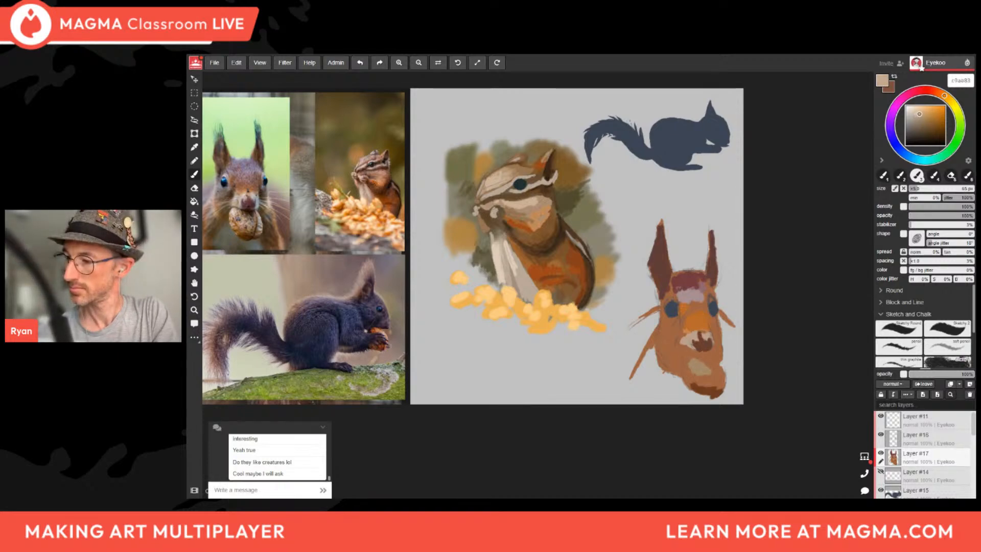
click(920, 114)
drag(701, 372, 706, 363)
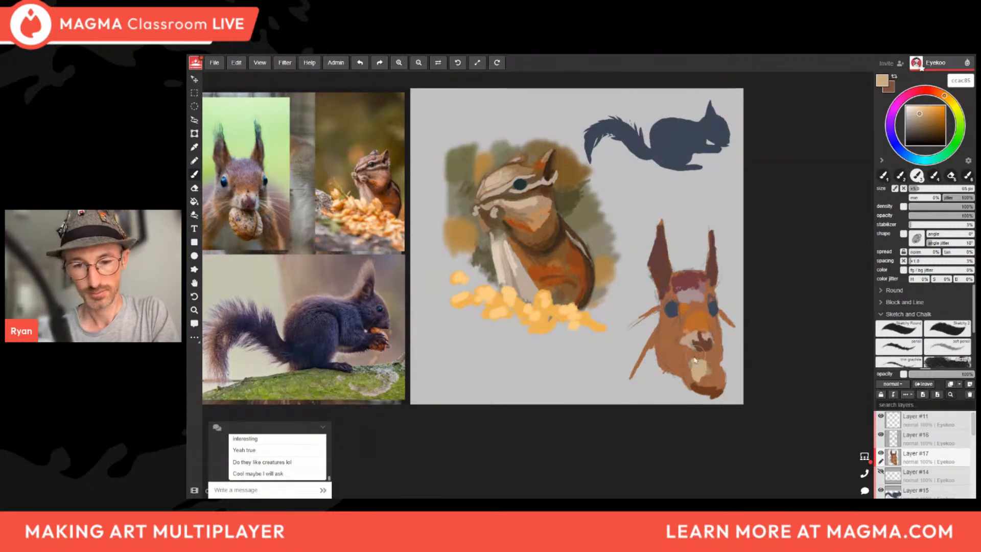
drag(693, 358, 693, 379)
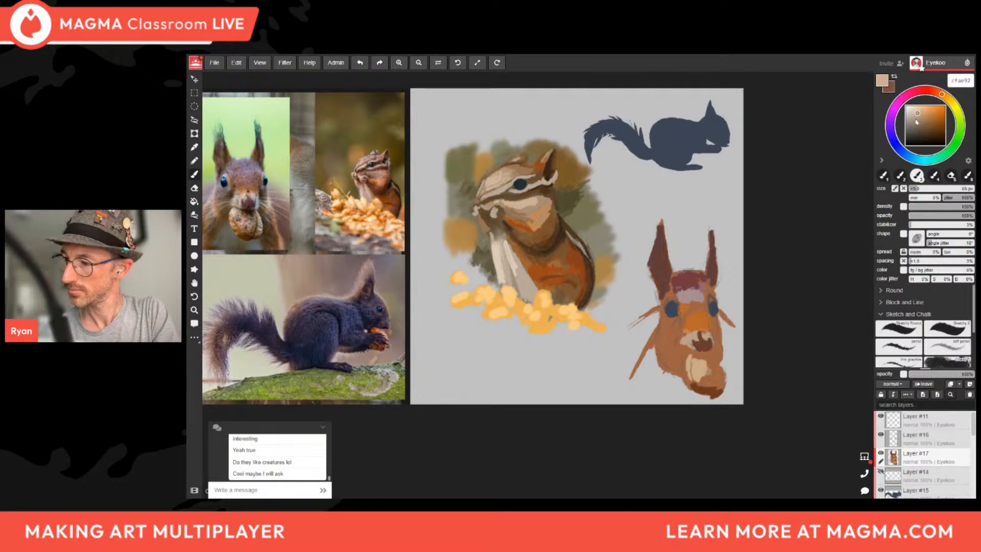
drag(917, 122, 915, 114)
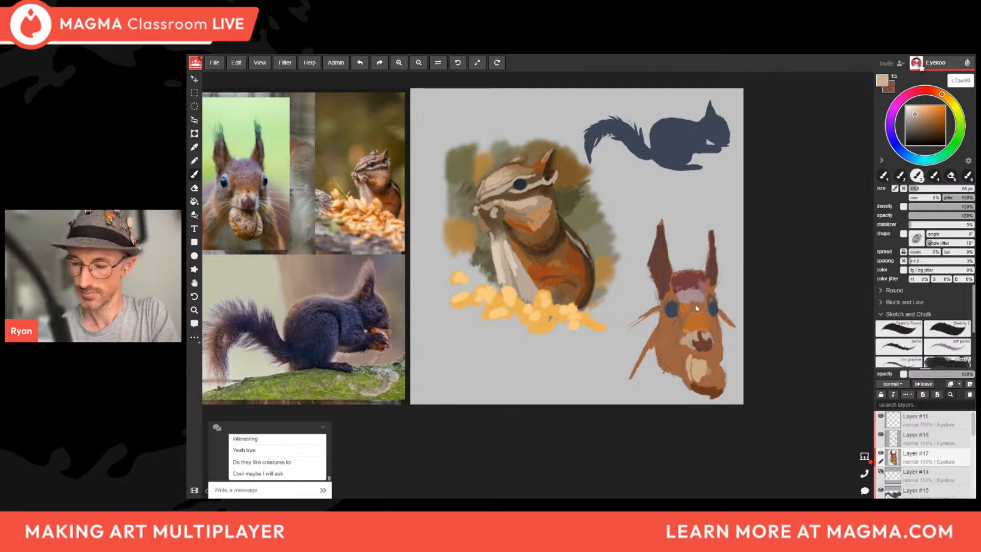
mouse_move(693, 359)
mouse_down()
mouse_move(690, 368)
mouse_move(715, 363)
mouse_move(714, 379)
mouse_move(700, 378)
mouse_move(723, 381)
mouse_move(705, 384)
mouse_move(714, 386)
mouse_up()
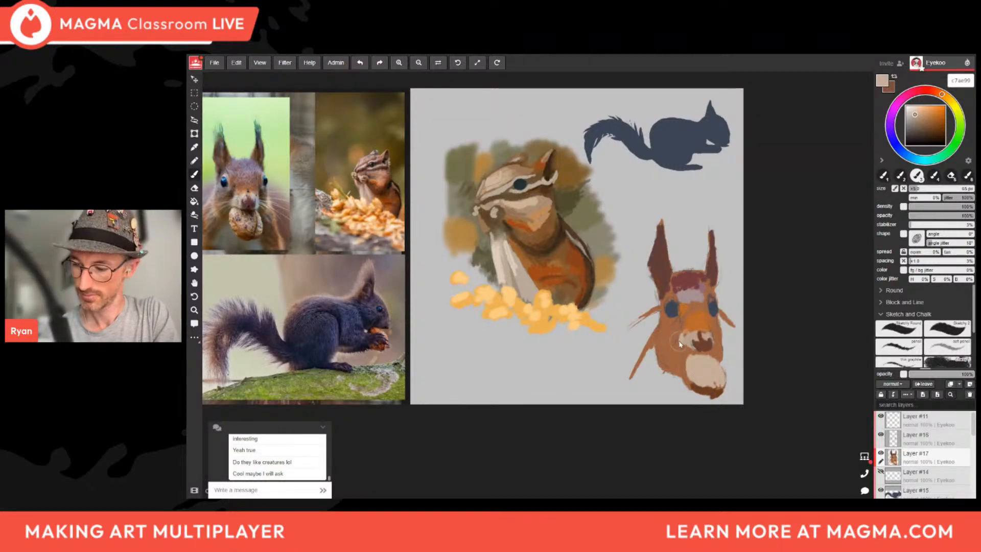
Mix a light bluish gray and block in the squirrel's pale chest below the face, beside and beneath the nut.
mouse_move(675, 344)
mouse_down()
mouse_move(671, 309)
mouse_move(657, 345)
mouse_up()
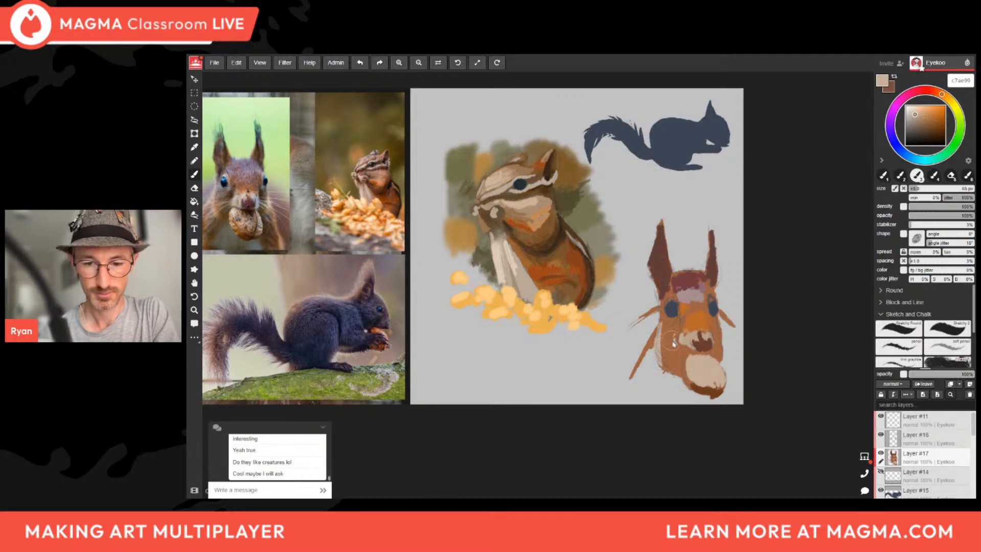
mouse_move(944, 97)
mouse_down()
mouse_move(921, 90)
mouse_move(889, 125)
mouse_move(911, 156)
mouse_up()
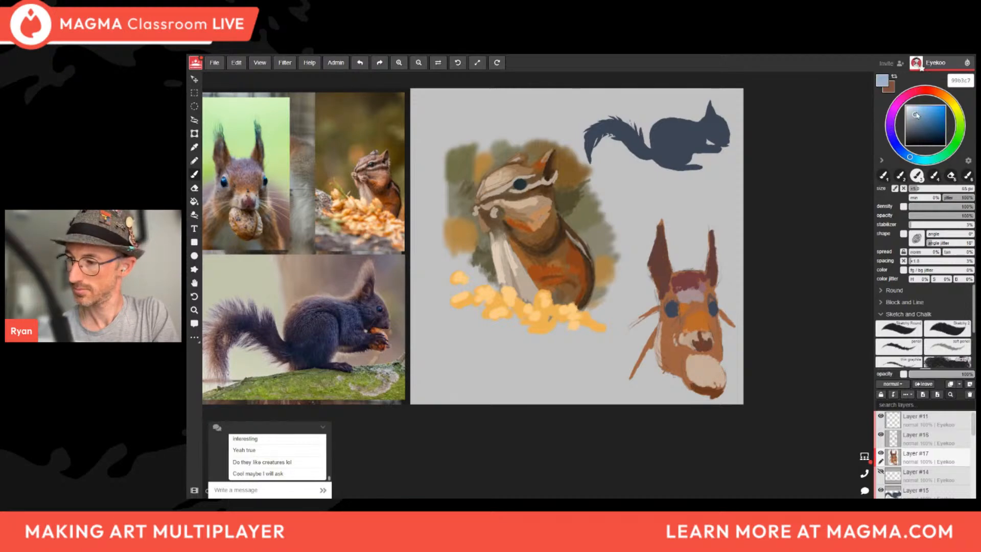
click(912, 111)
drag(910, 113, 909, 119)
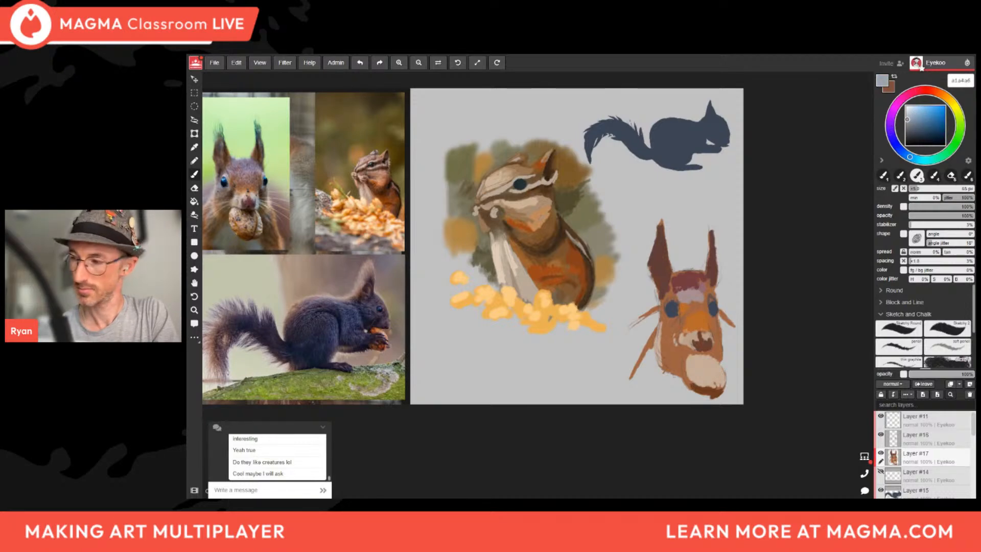
mouse_move(660, 376)
mouse_down()
mouse_move(649, 396)
mouse_move(654, 370)
mouse_move(670, 379)
mouse_up()
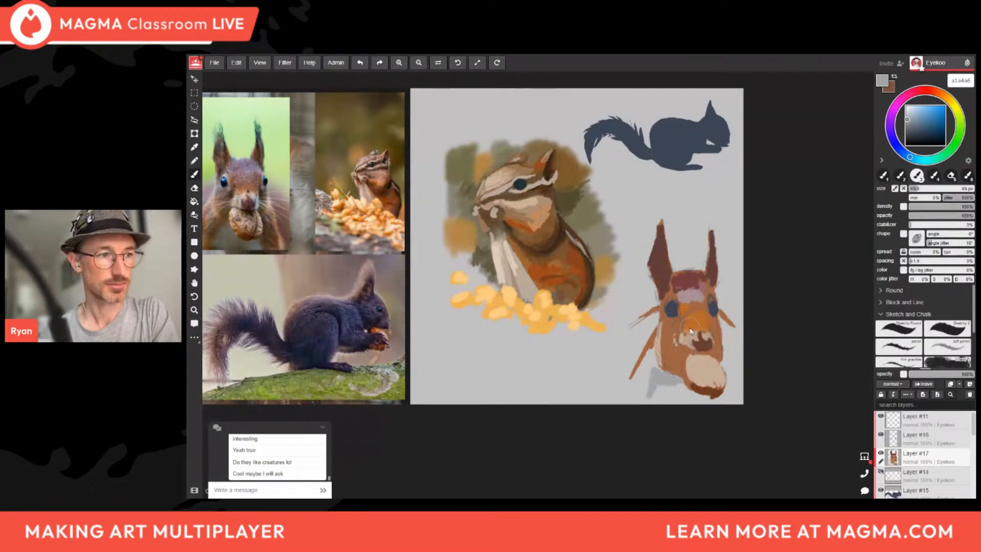
mouse_move(669, 384)
mouse_down()
mouse_move(684, 396)
mouse_move(661, 401)
mouse_move(721, 404)
mouse_move(727, 394)
mouse_move(695, 402)
mouse_up()
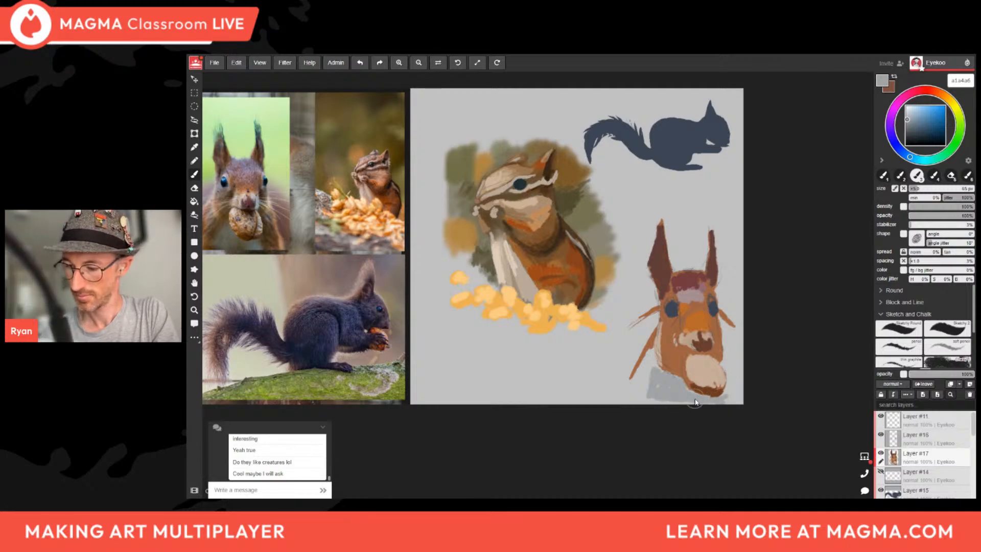
Sample the face brown, mute it to a grayish brown, and paint the squirrel's foreleg along the outer edge of the gray chest.
alt+click(697, 365)
alt+click(677, 361)
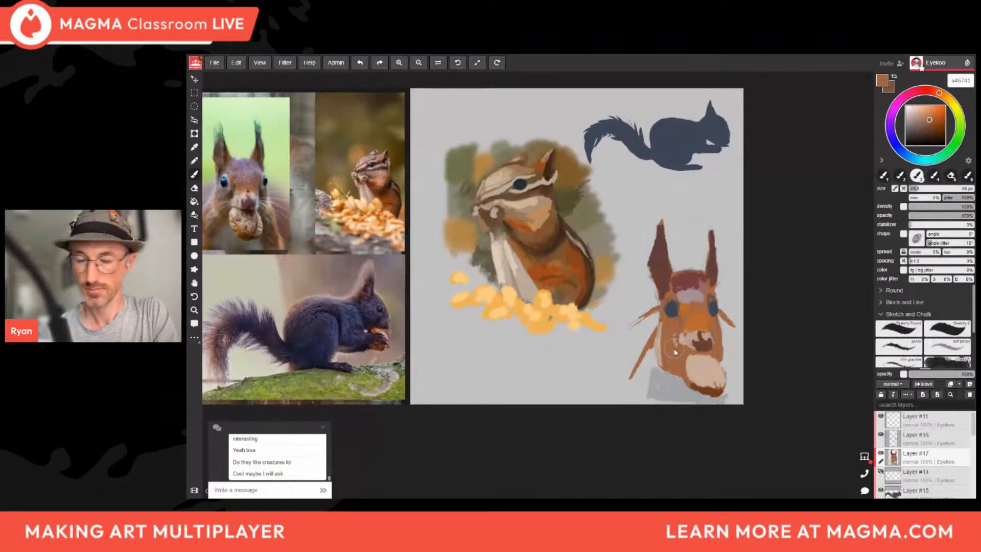
drag(926, 125, 921, 128)
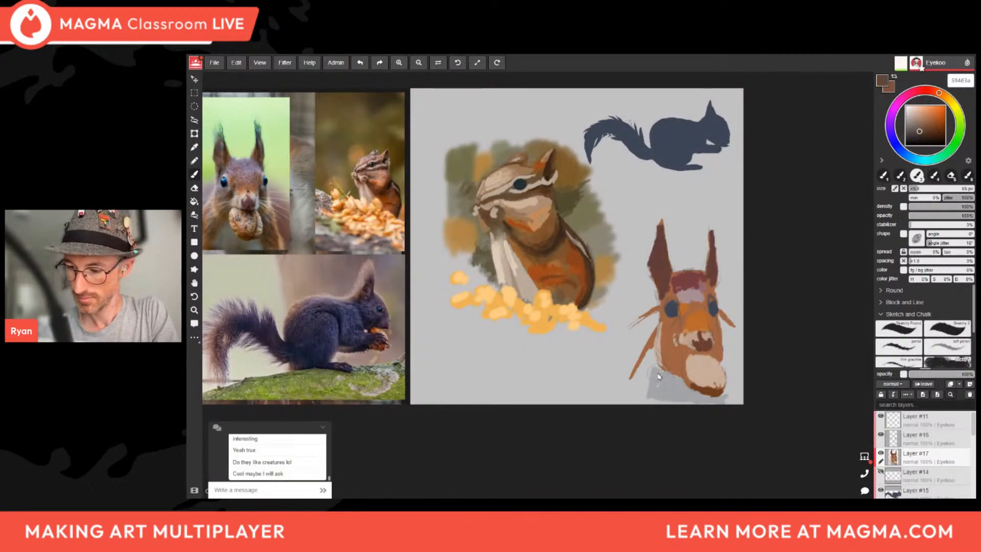
drag(659, 377, 648, 400)
drag(919, 130, 916, 128)
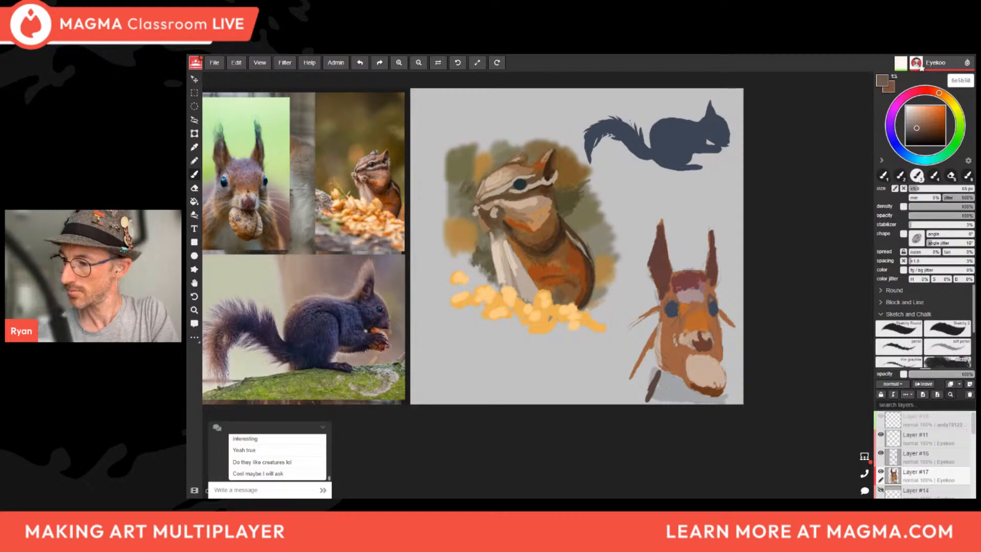
mouse_move(661, 380)
mouse_down()
mouse_move(653, 394)
mouse_move(657, 367)
mouse_move(637, 387)
mouse_move(656, 365)
mouse_up()
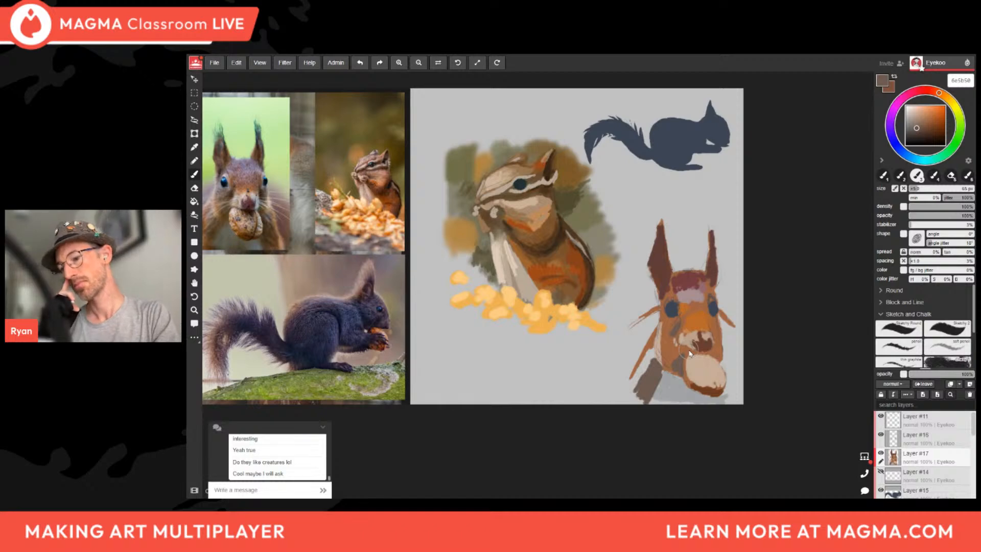
alt+click(673, 307)
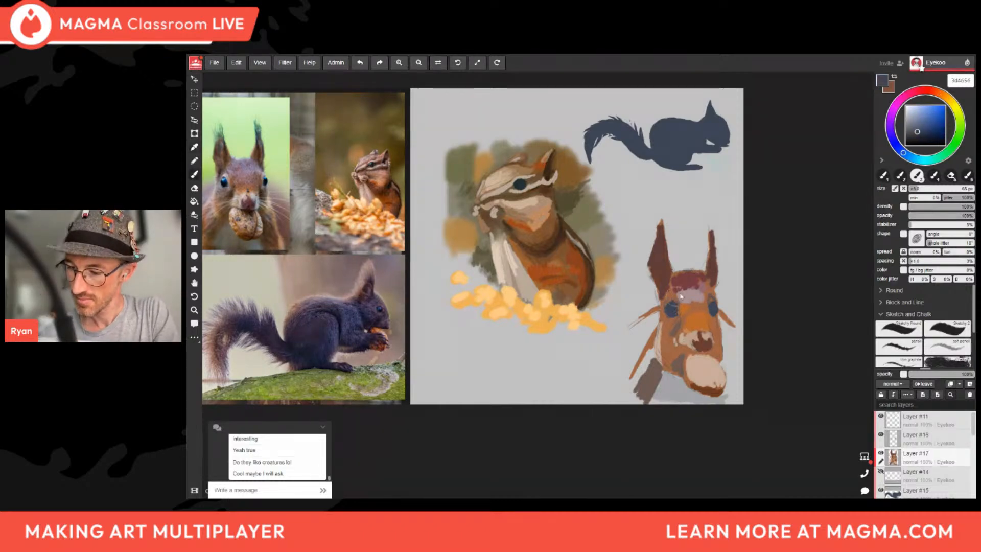
alt+click(679, 280)
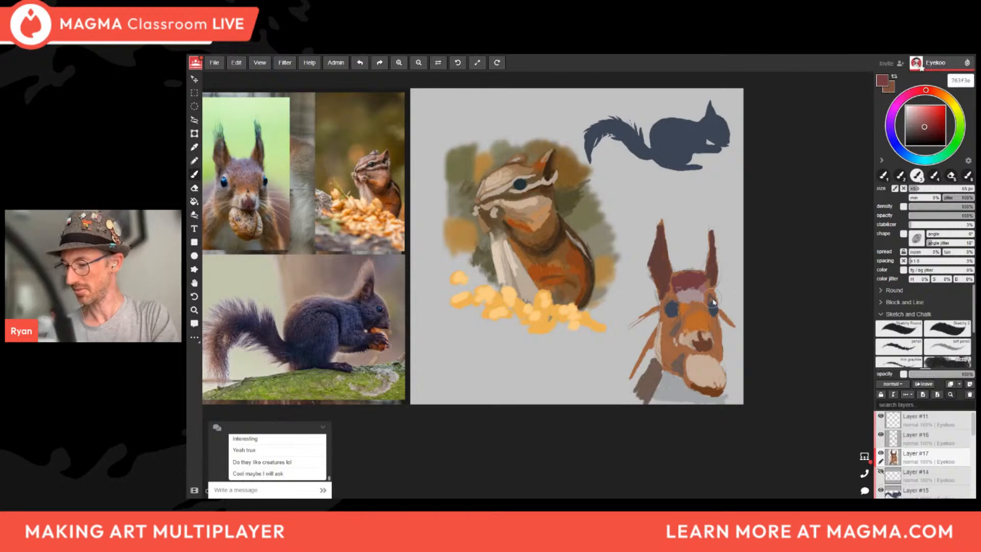
Delete the front-facing squirrel's paint layer, Layer #17, and its pencil sketch layer, Layer #16.
click(969, 394)
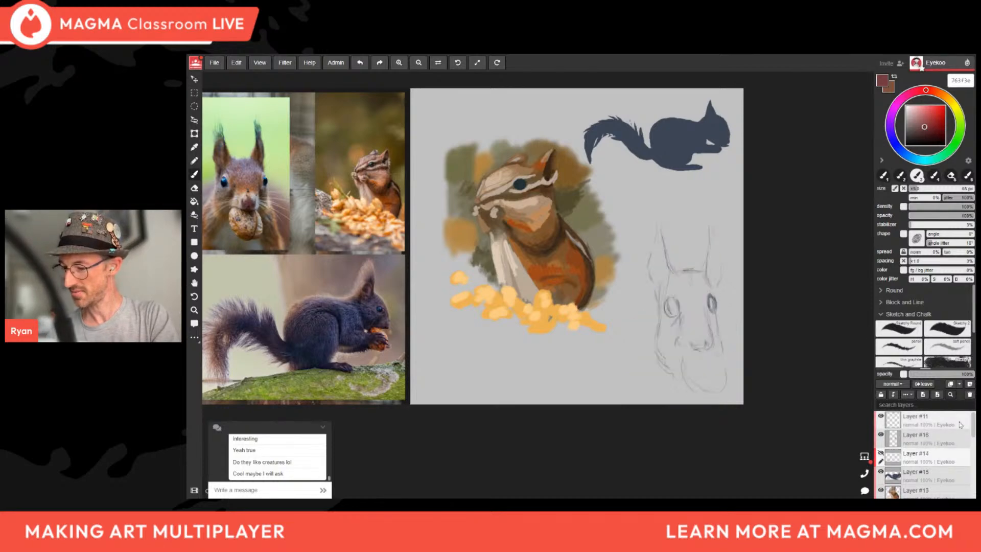
click(950, 441)
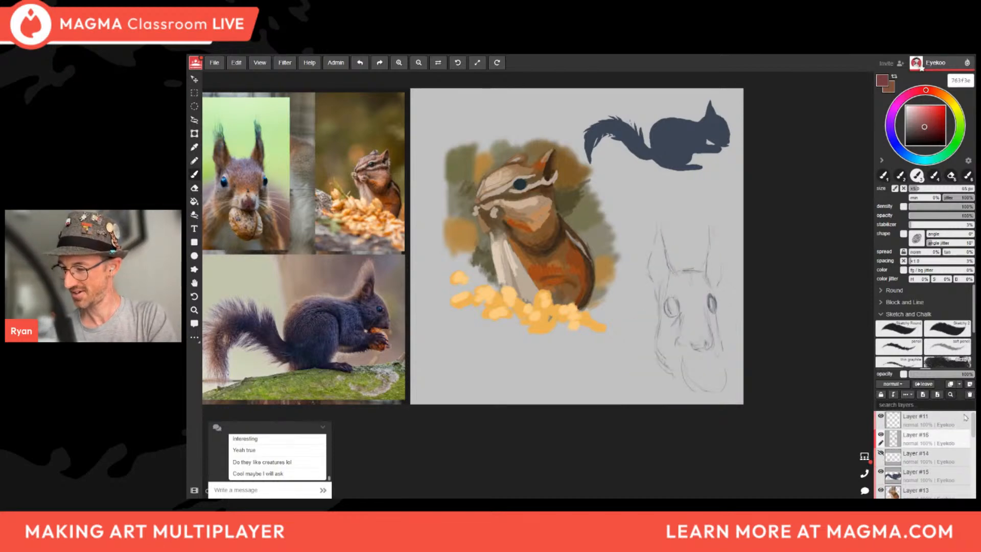
click(970, 394)
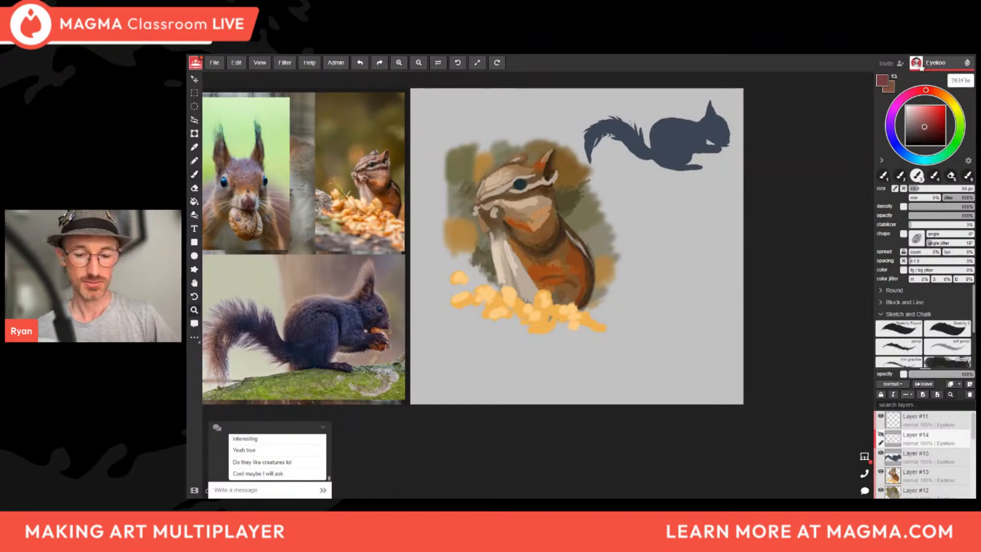
Sample the pale beige from the light stripe in front of the chipmunk's eye as the brush color.
scroll(525, 257, up, 5)
key(space)
drag(559, 256, 644, 333)
key(alt)
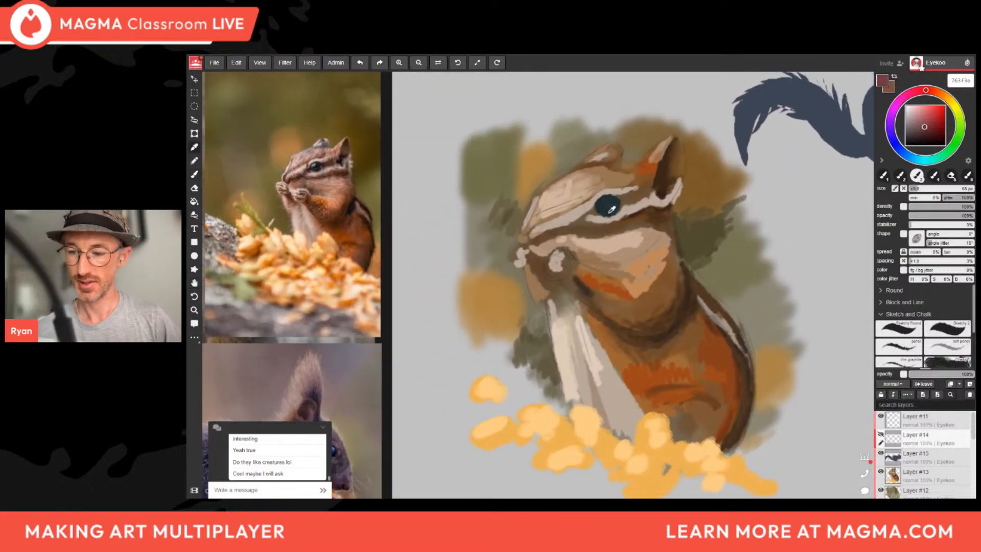
alt+click(571, 216)
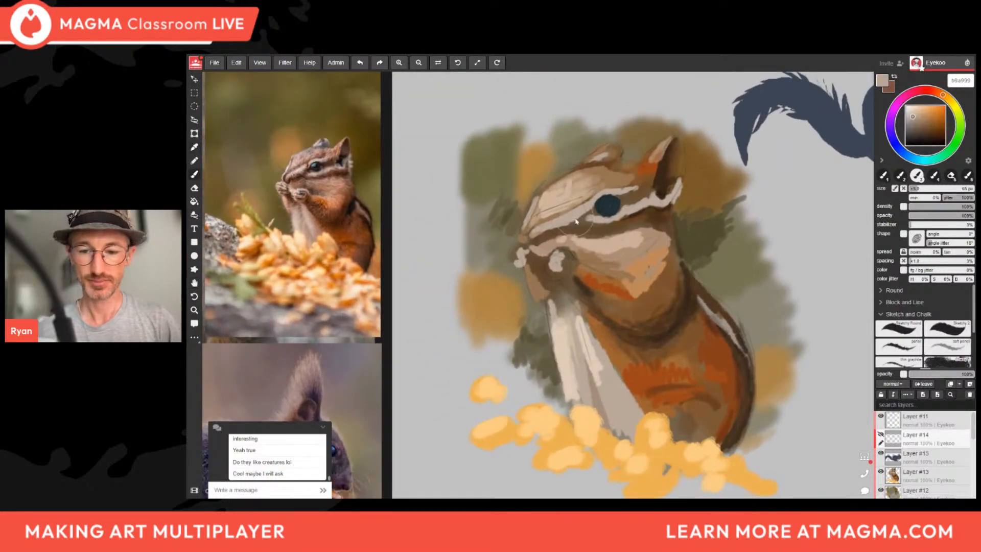
Paint a thin dark brown stripe between the chipmunk's eye and nose on Layer #13, using a 12 px brush and sampled fur brown.
alt+click(636, 215)
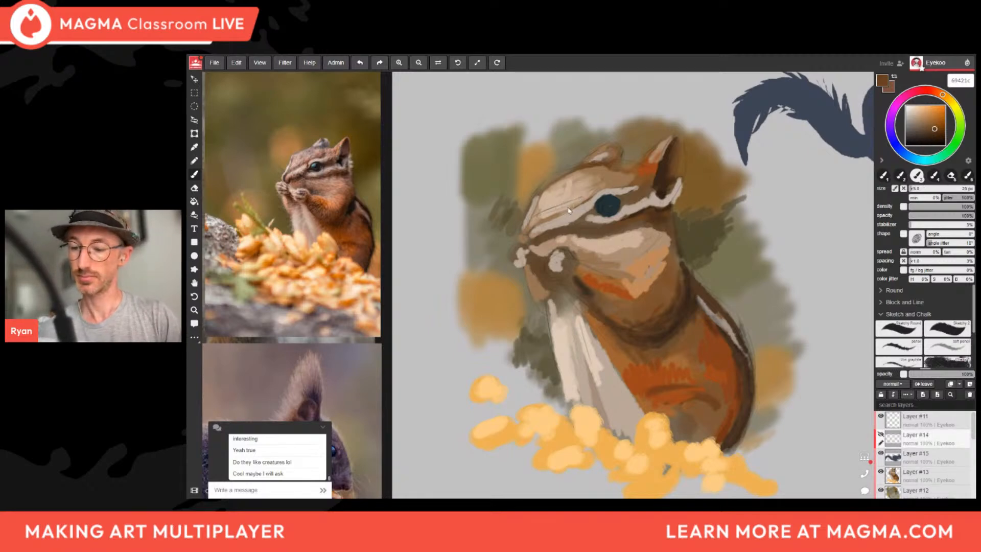
key(bracketleft)
key(bracketleft)
key(bracketleft)
key(bracketleft)
click(595, 197)
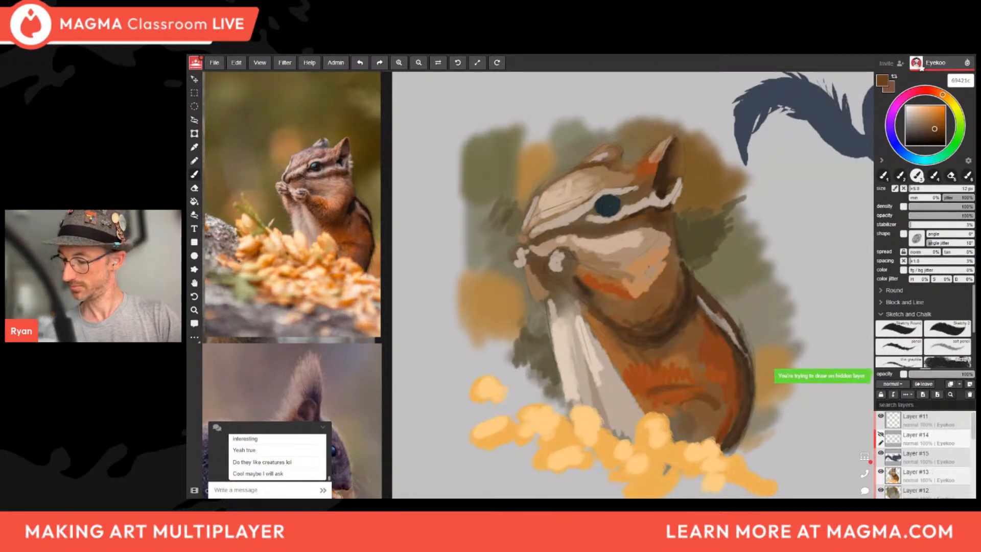
click(917, 475)
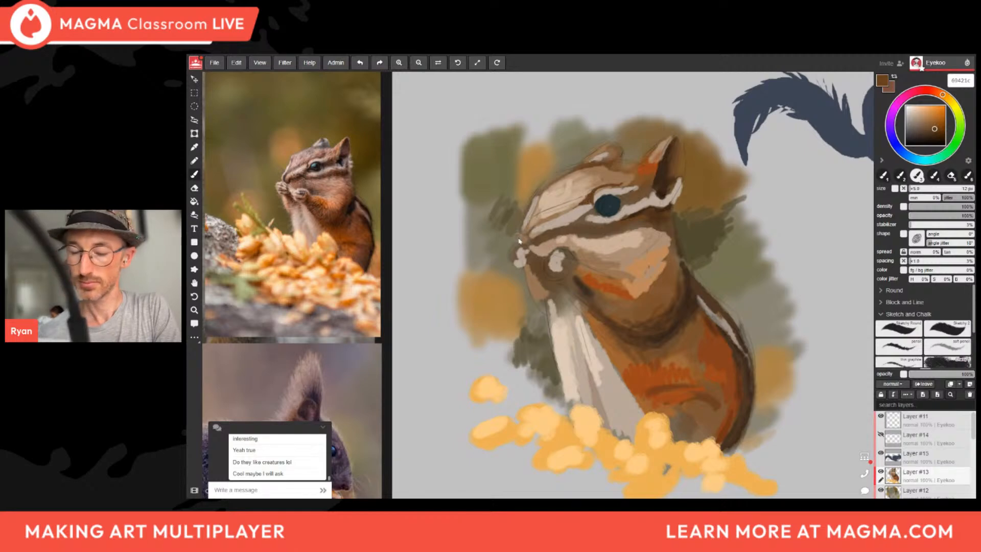
mouse_move(570, 214)
mouse_down()
mouse_move(584, 207)
mouse_move(542, 221)
mouse_up()
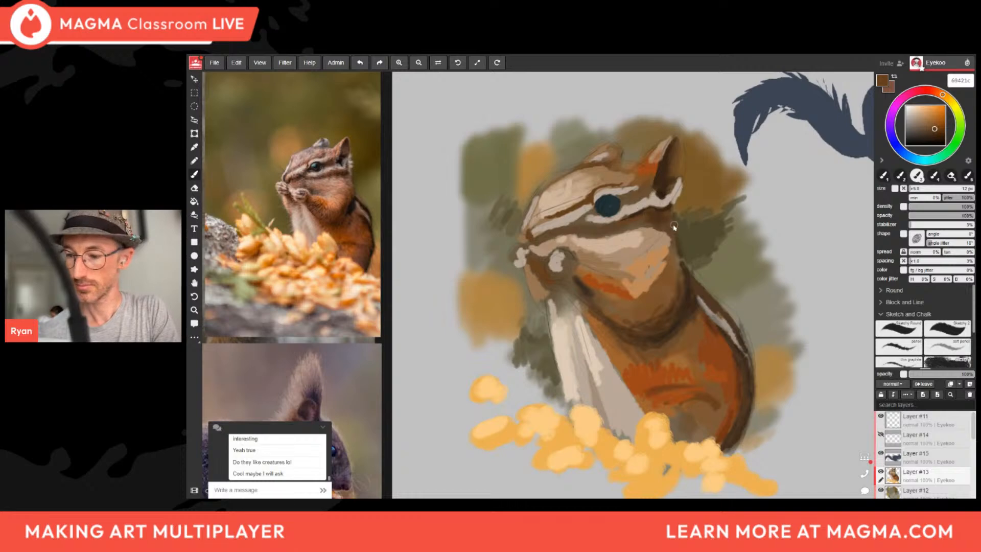
Shade the back edge of the pale cheek with muted grey-brown tones adjusted from colors sampled off the painting.
alt+click(646, 232)
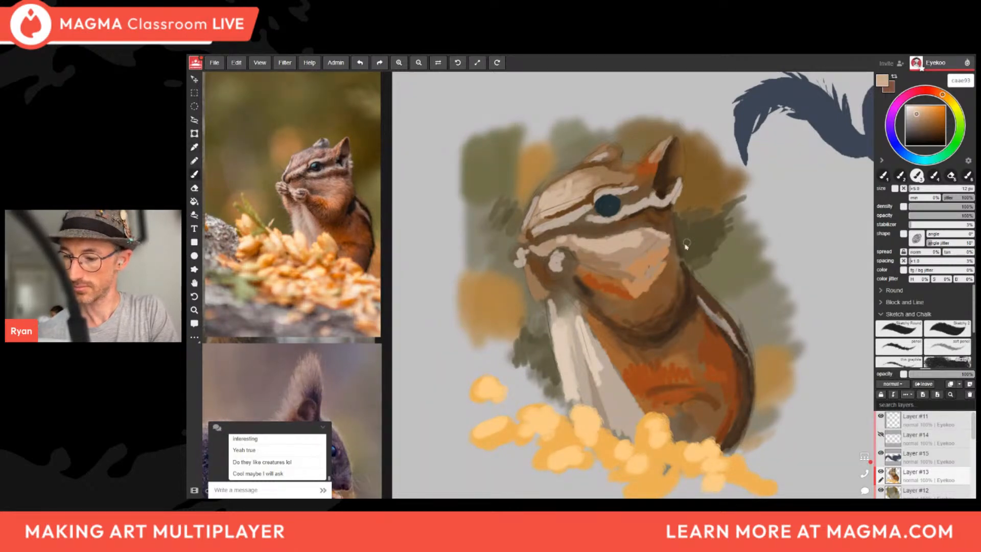
alt+click(659, 232)
click(917, 120)
drag(917, 120, 912, 124)
drag(652, 228, 672, 238)
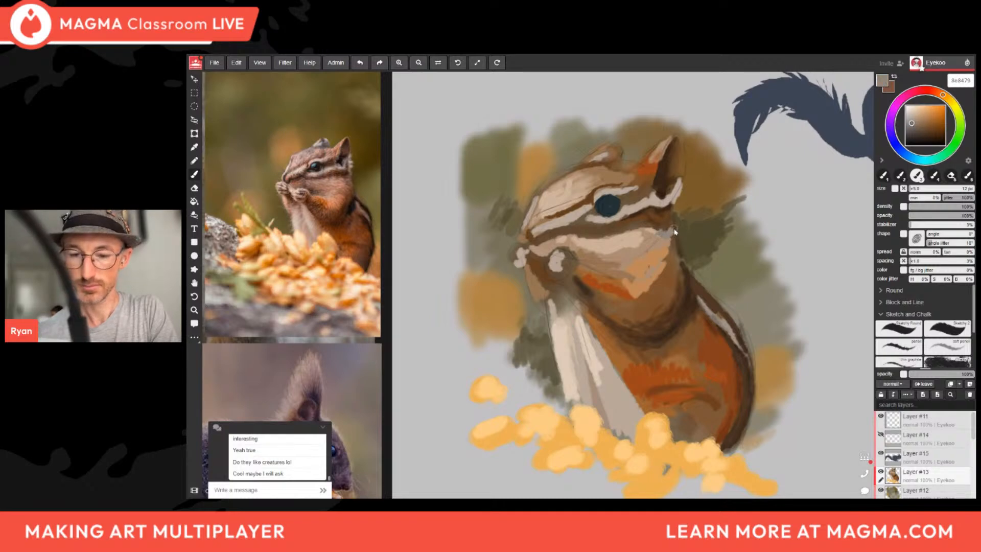
alt+click(690, 213)
drag(917, 120, 919, 122)
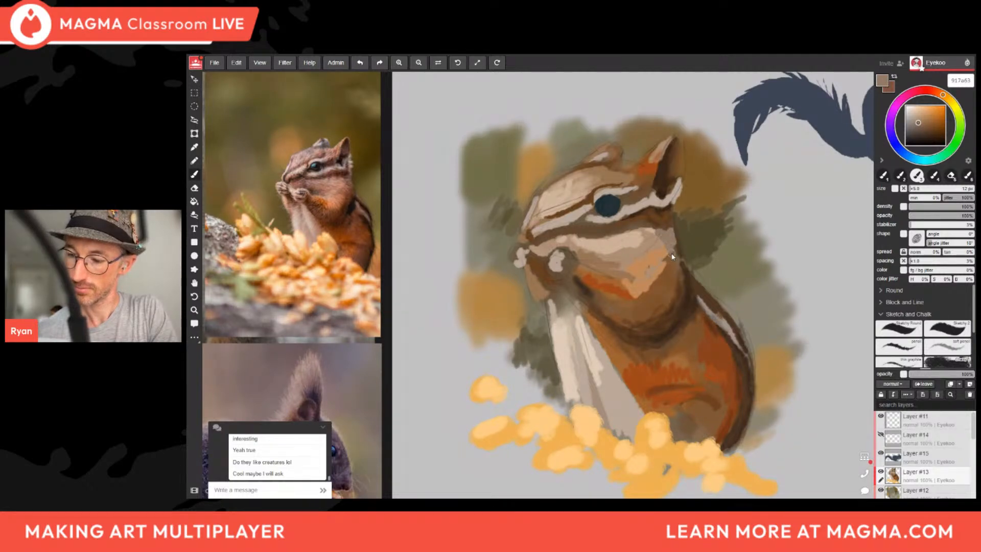
Blend tan and orange tones sampled from the painting where the pale cheek meets the orange patch near the paw.
alt+click(641, 282)
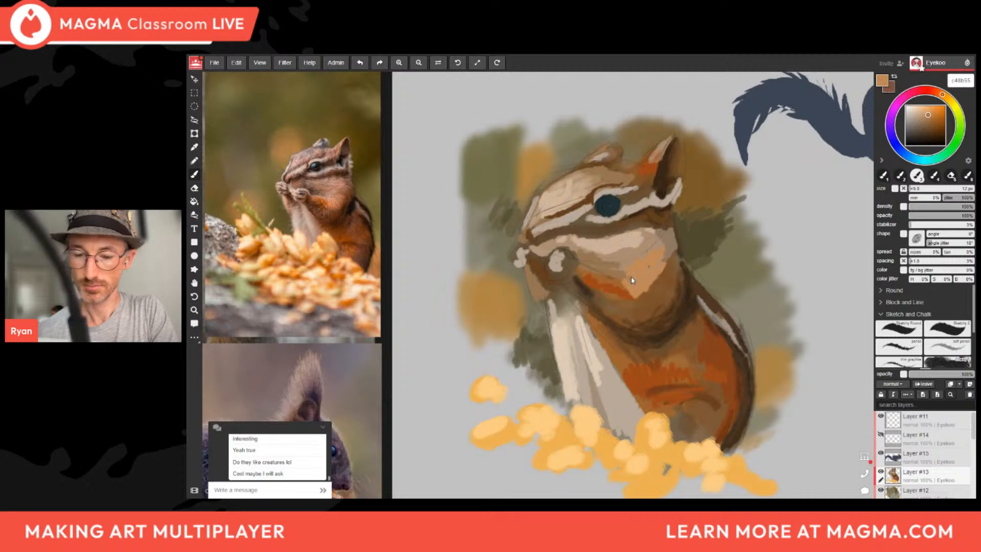
alt+click(614, 280)
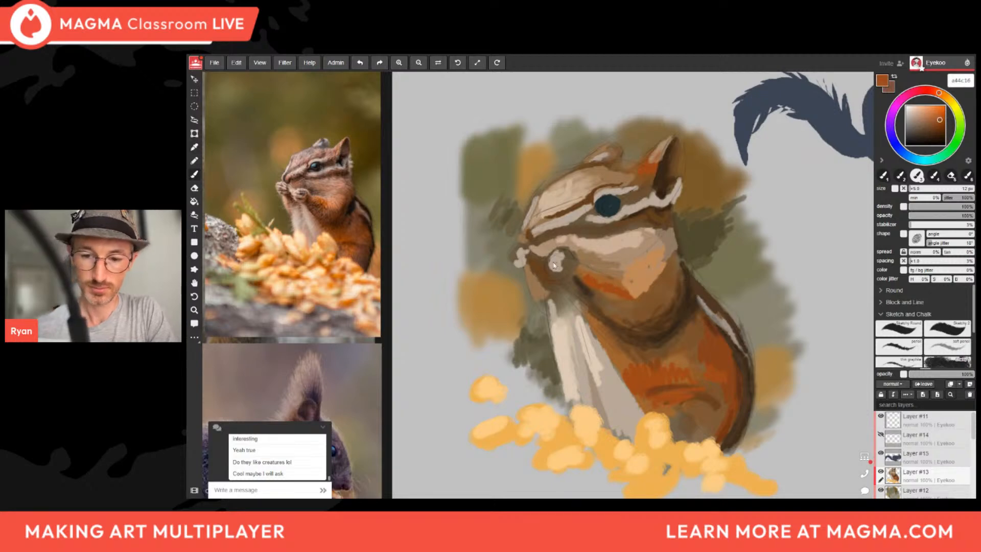
alt+click(636, 281)
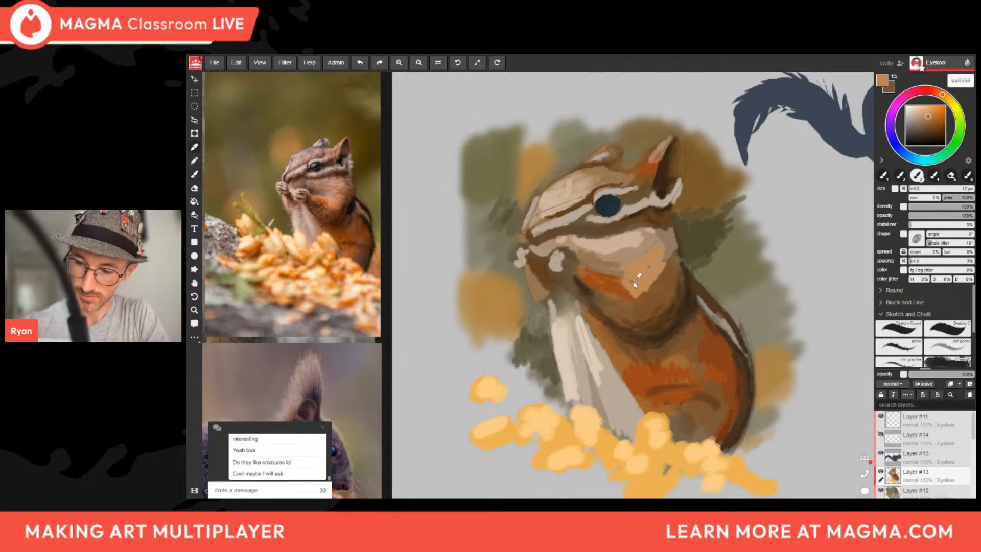
alt+click(592, 274)
drag(588, 275, 600, 276)
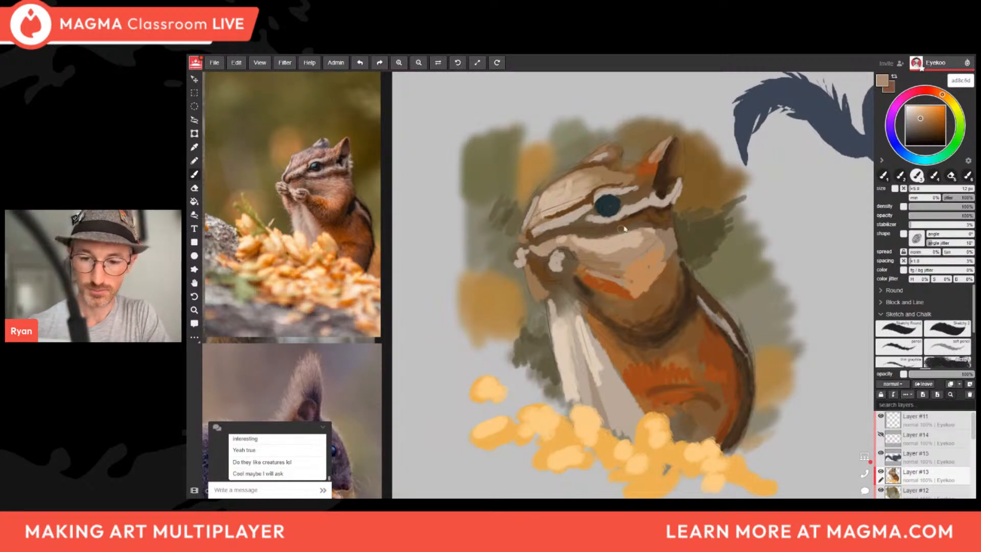
Paint fur strokes along the lower cheek edge in sampled burnt orange and a lighter, softer orange.
alt+click(603, 282)
alt+drag(633, 293, 647, 168)
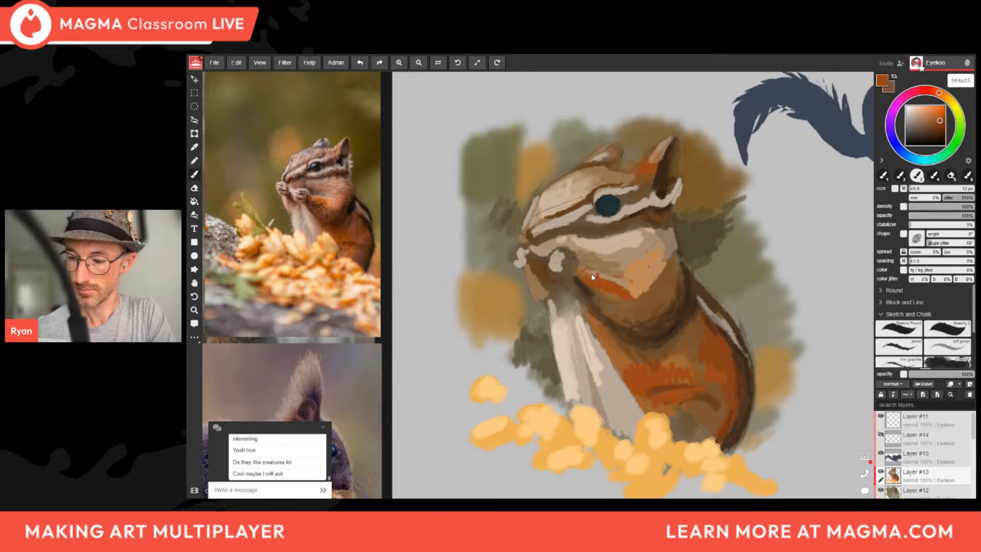
drag(602, 280, 626, 293)
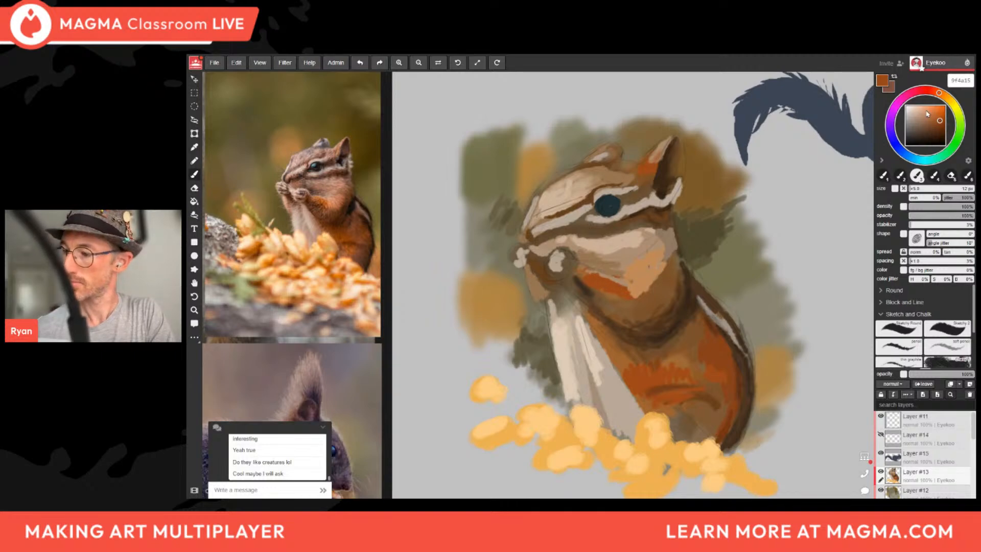
click(934, 117)
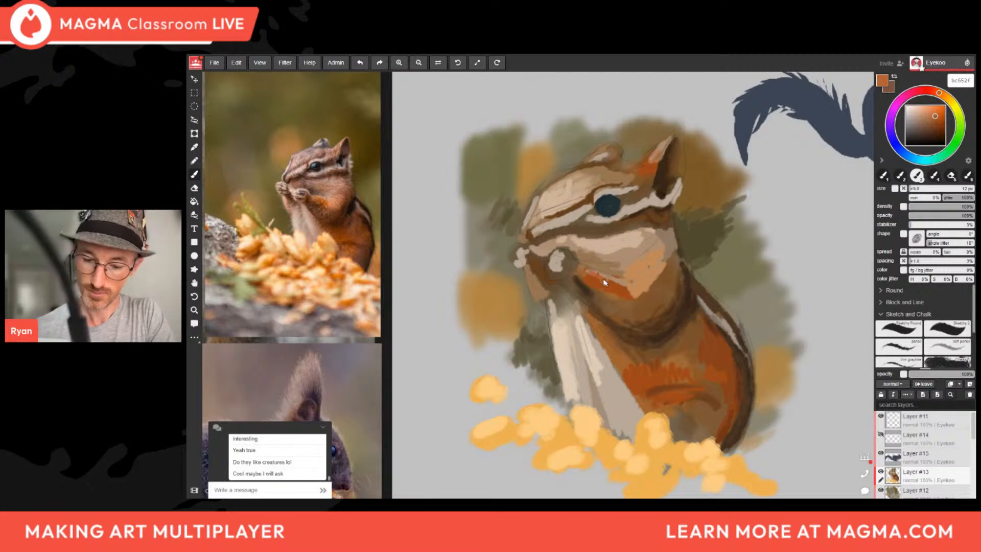
drag(593, 276, 626, 293)
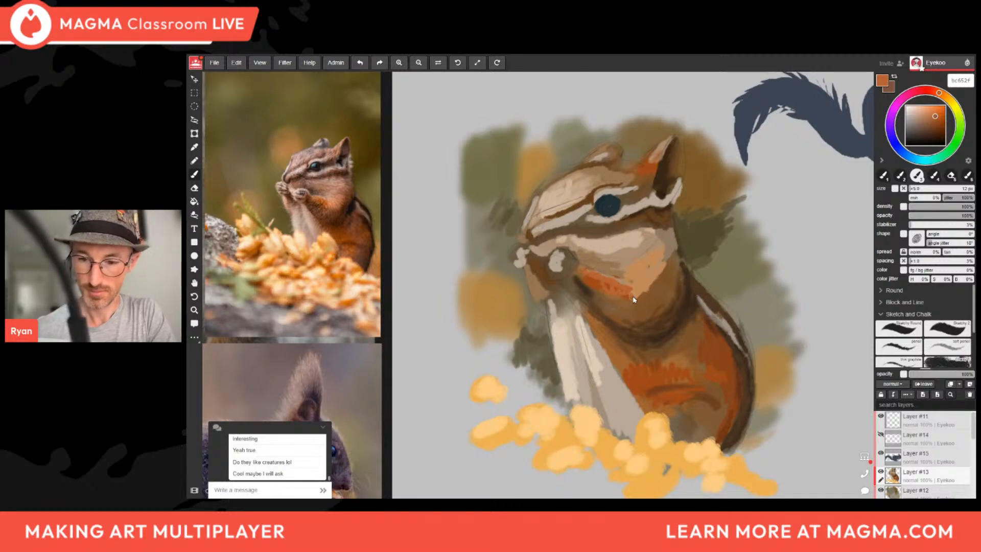
Paint sampled beige along the edge where the pale belly meets the orange flank, and sample a dark reddish brown from the haunch.
alt+click(626, 294)
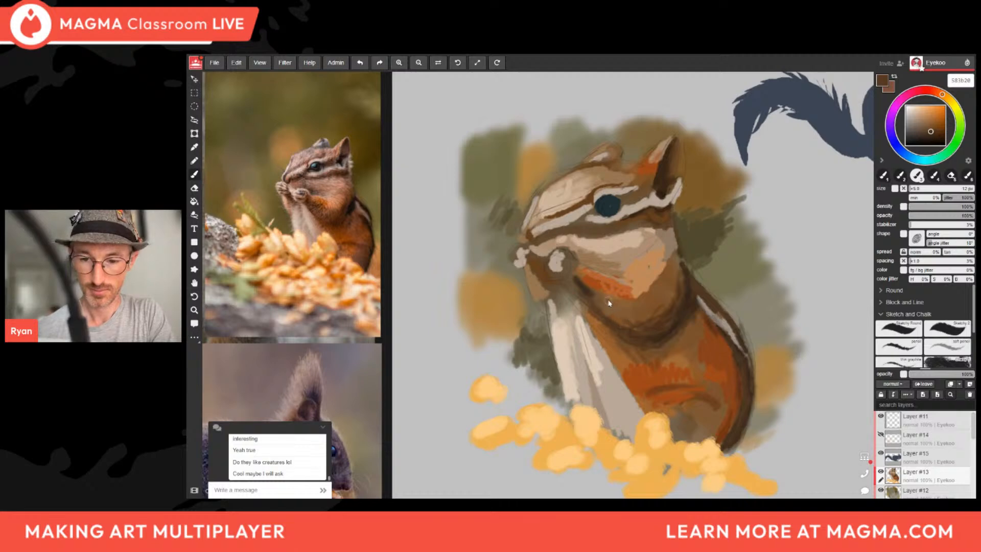
alt+click(593, 322)
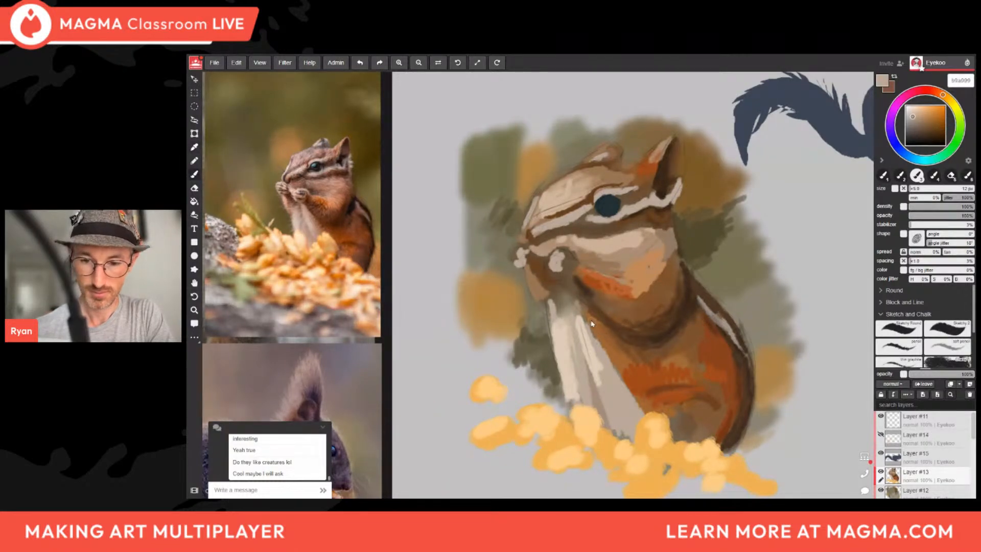
mouse_move(596, 339)
mouse_down()
mouse_move(603, 352)
mouse_move(585, 313)
mouse_move(639, 410)
mouse_up()
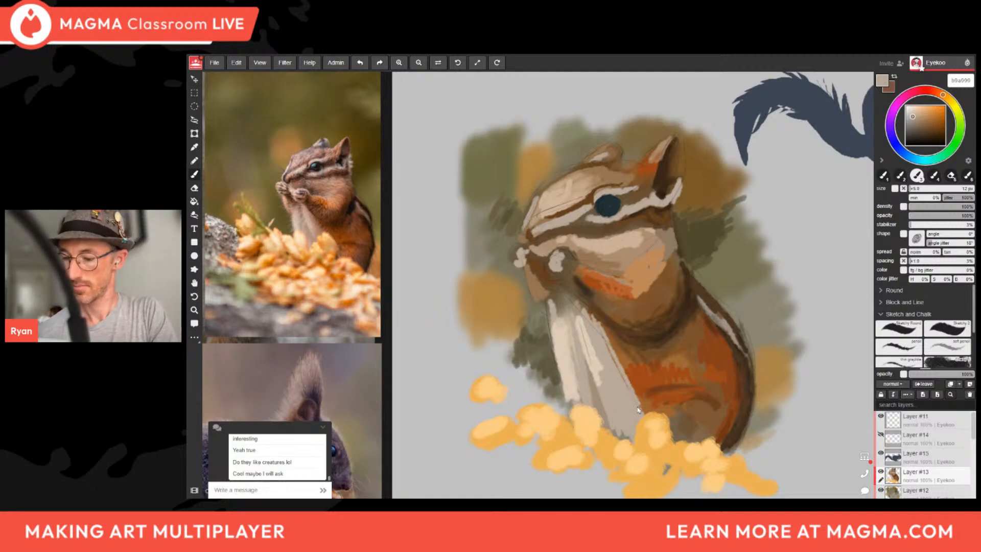
alt+click(738, 422)
alt+drag(738, 422, 726, 430)
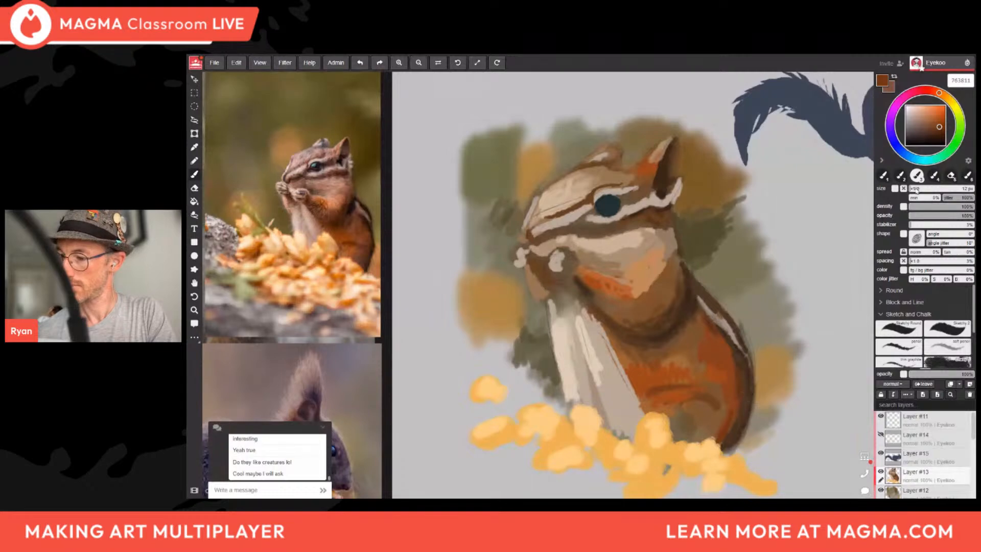
click(916, 188)
drag(680, 415, 699, 412)
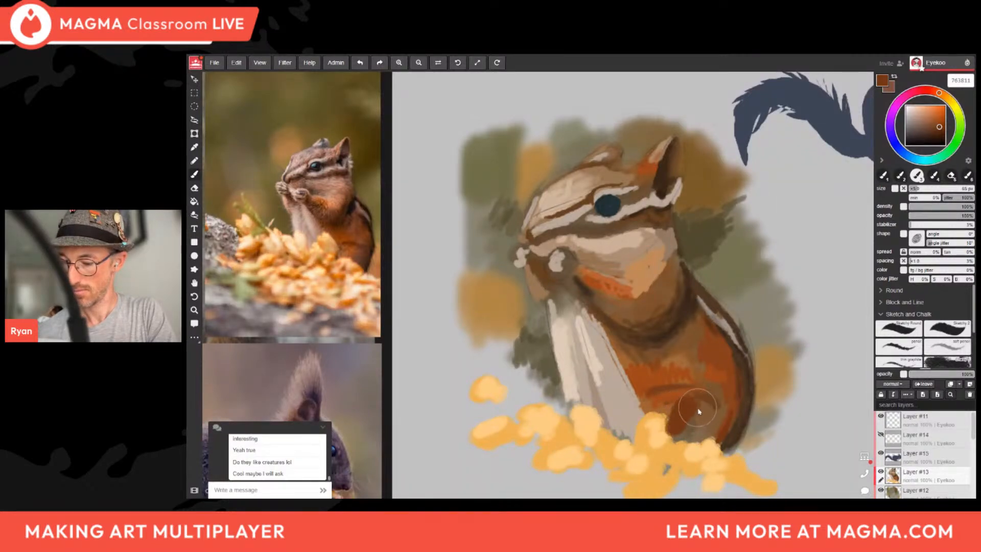
key(ctrl+z)
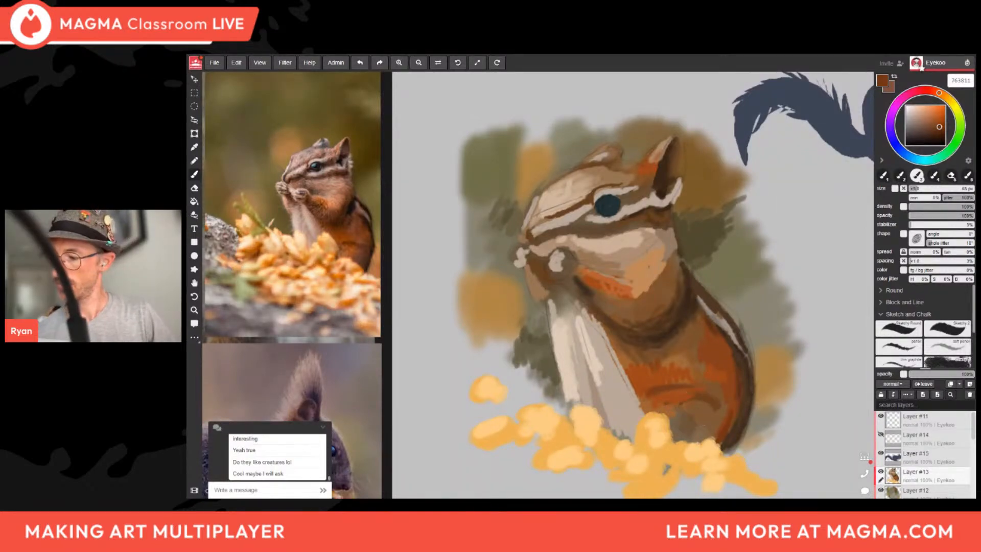
Lower the brush density to about half and the opacity to 54%, set the size to 31 px, and shade the lower haunch reddish brown.
mouse_move(954, 209)
mouse_down()
mouse_move(944, 216)
mouse_move(954, 207)
mouse_up()
drag(943, 215, 945, 215)
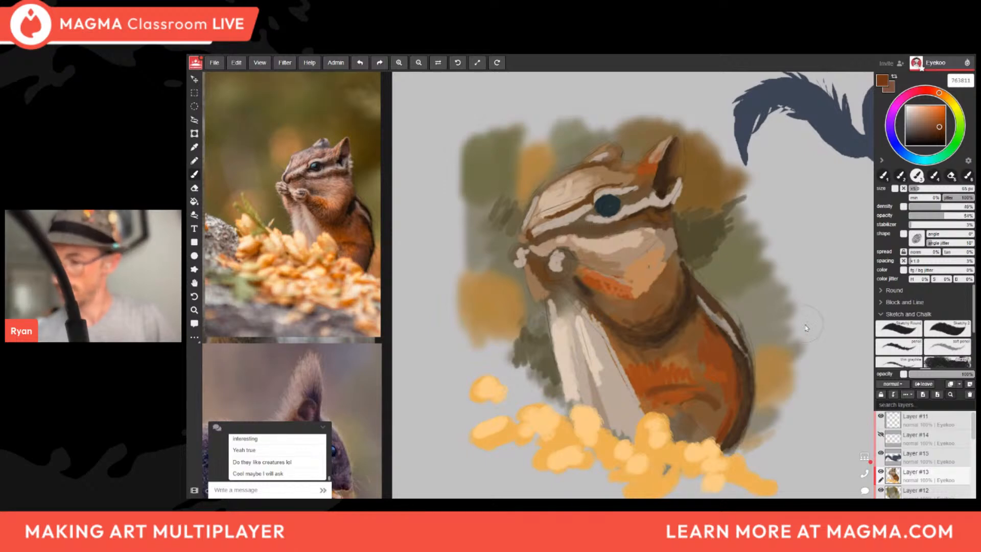
click(904, 189)
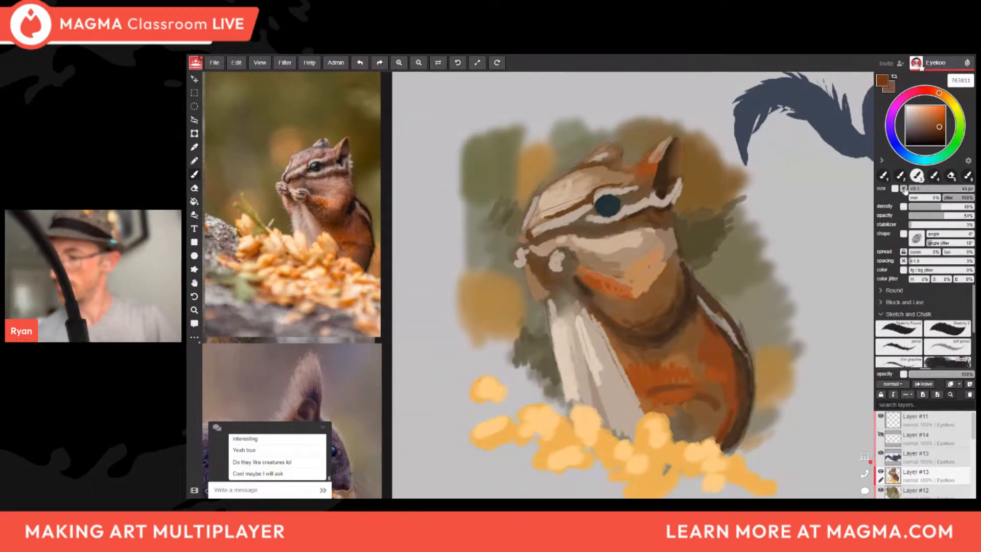
click(912, 189)
click(905, 190)
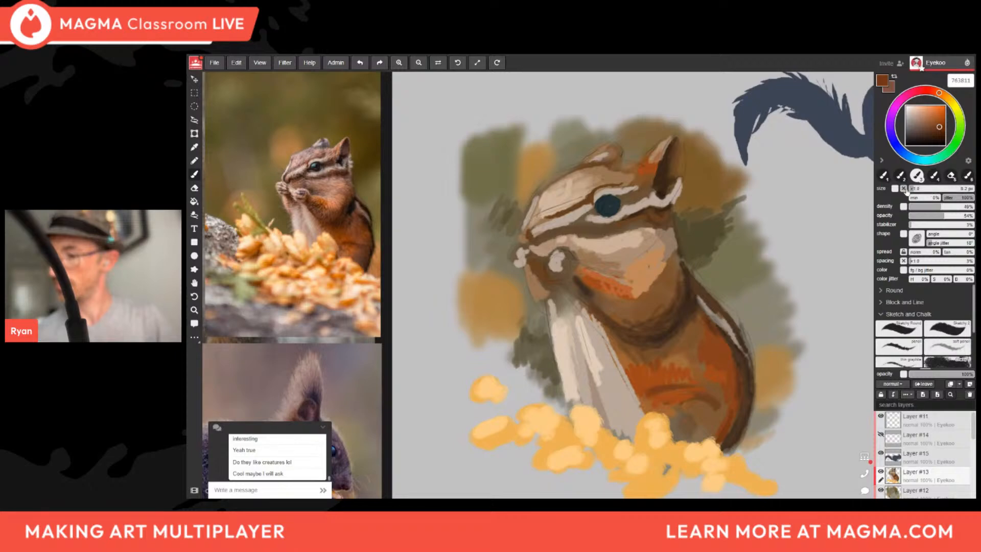
click(949, 188)
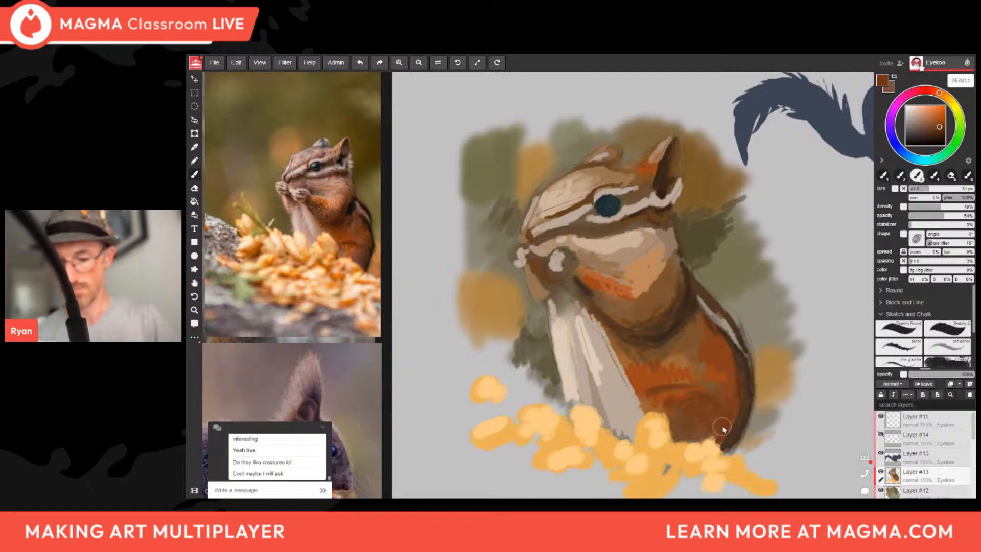
Build up the haunch, flank and throat fur with sampled orange and progressively lighter orange highlights.
alt+click(683, 377)
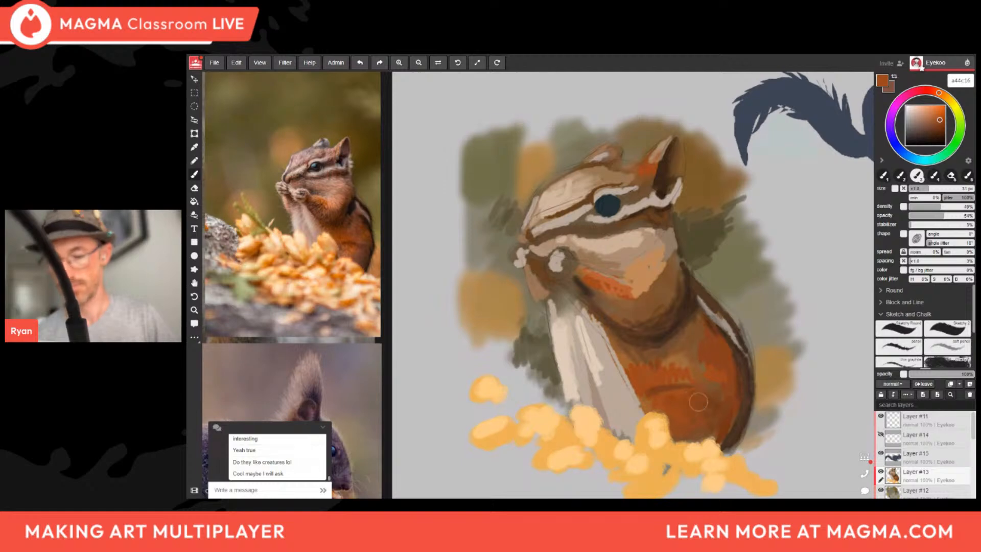
click(935, 118)
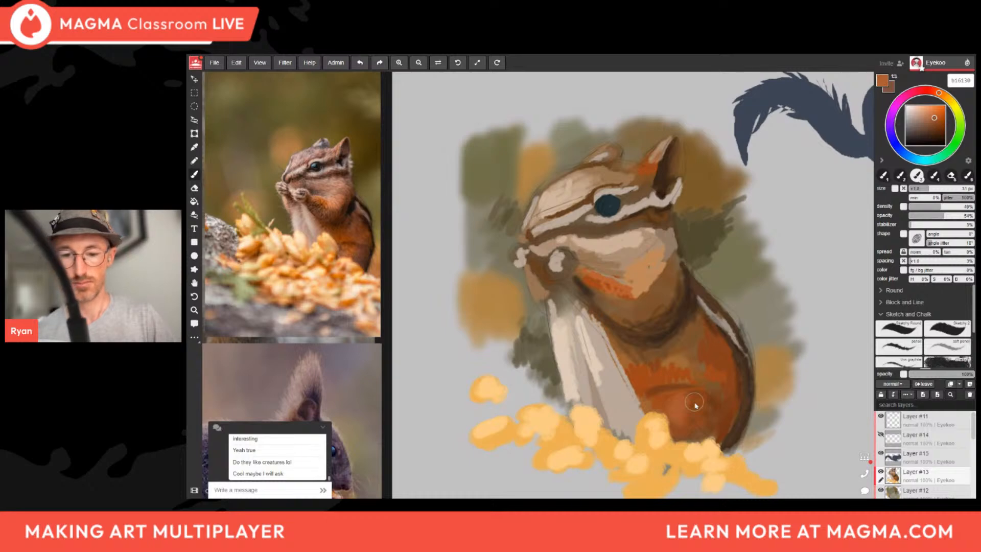
click(935, 114)
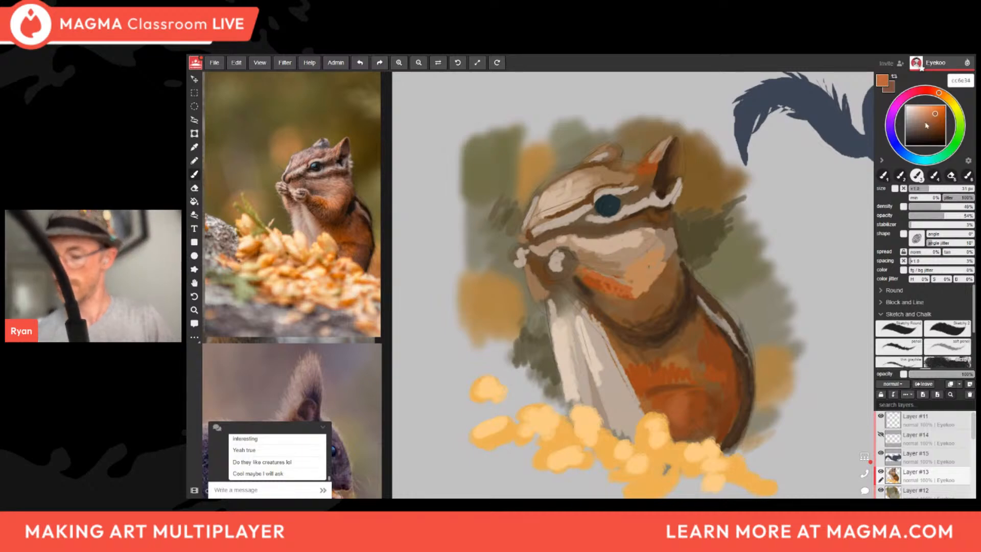
mouse_move(681, 420)
mouse_down()
mouse_move(674, 406)
mouse_move(692, 401)
mouse_move(685, 374)
mouse_move(673, 377)
mouse_move(690, 376)
mouse_up()
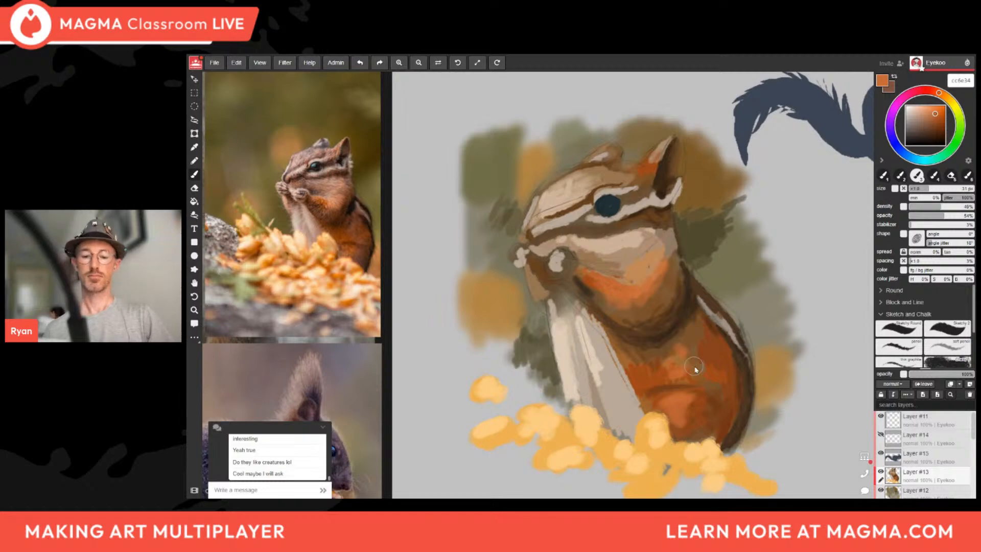
drag(681, 310, 655, 318)
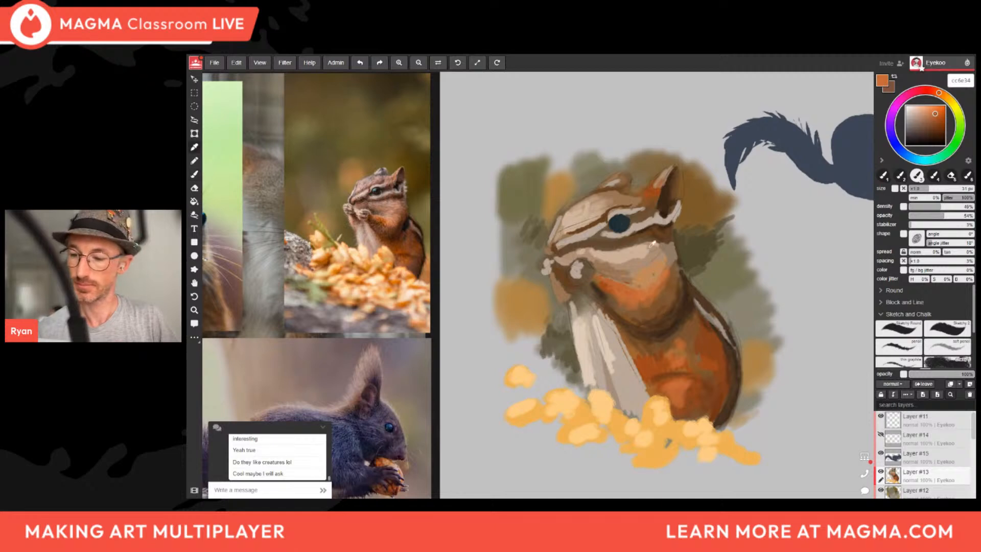
Shade between the near paw and cheek in dark brown with a 15 px brush, and highlight the paws and forearm with sampled beige.
alt+click(638, 260)
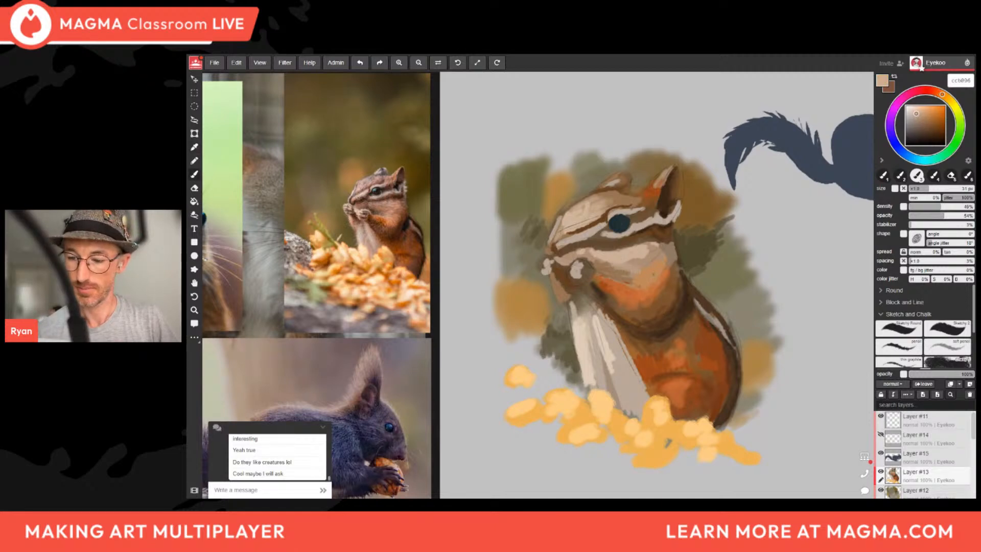
drag(918, 122, 923, 131)
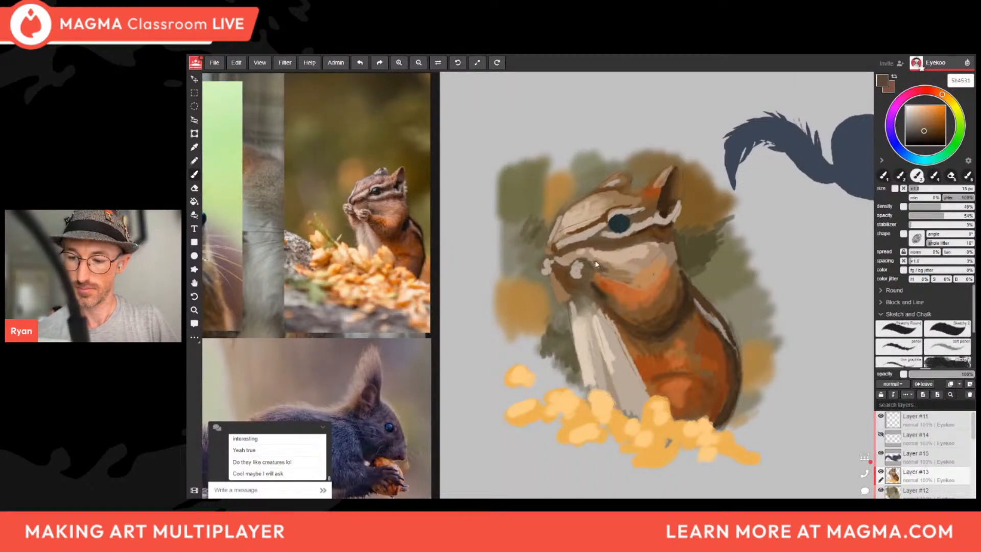
drag(595, 267, 613, 278)
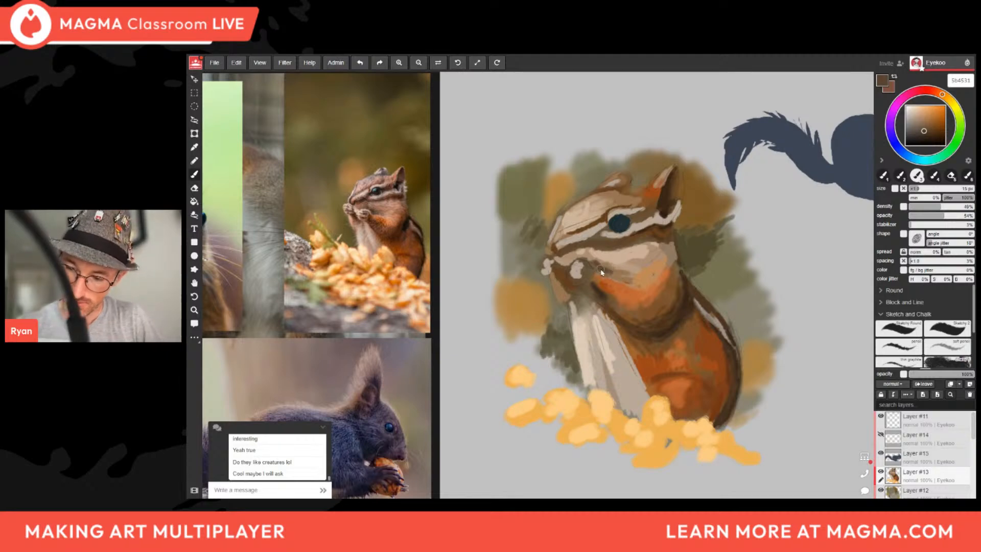
alt+click(634, 267)
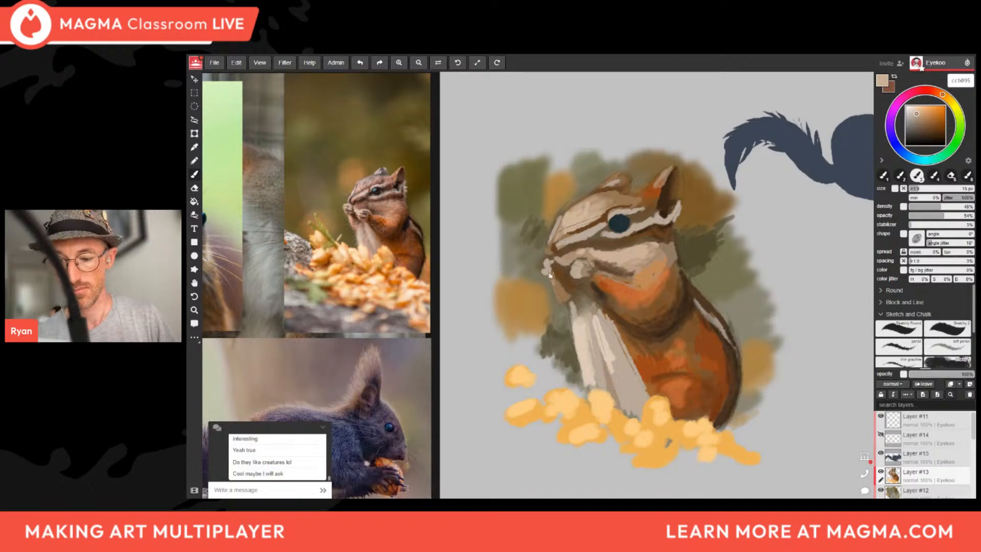
drag(549, 275, 557, 302)
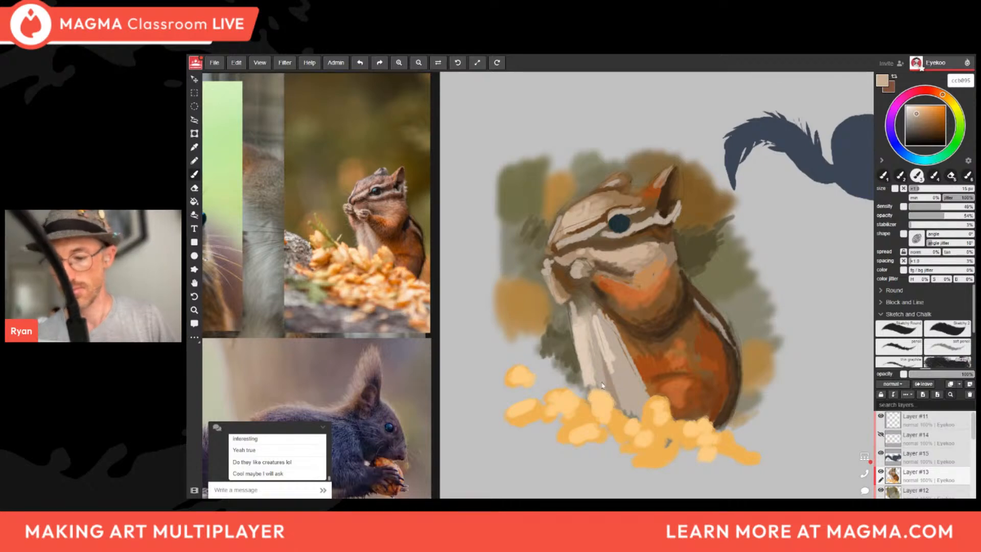
Sample the brown background beside the near ear and trim the ear's pale outer edge with it.
alt+click(684, 210)
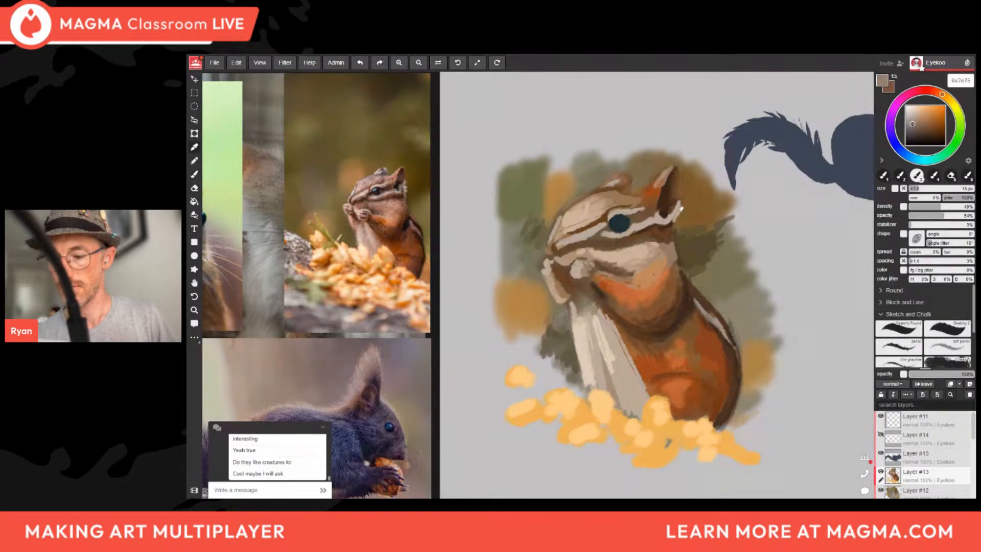
alt+click(693, 189)
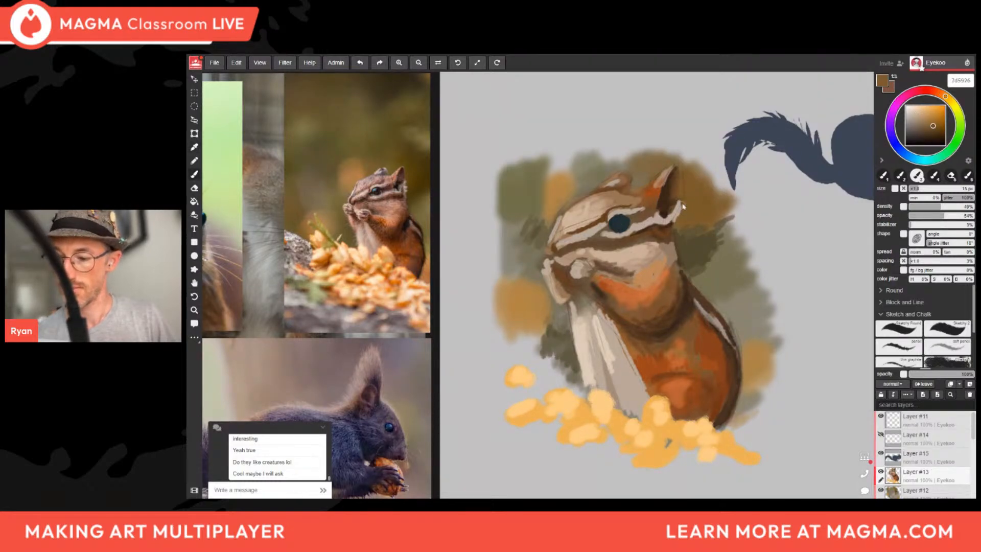
drag(682, 202, 669, 224)
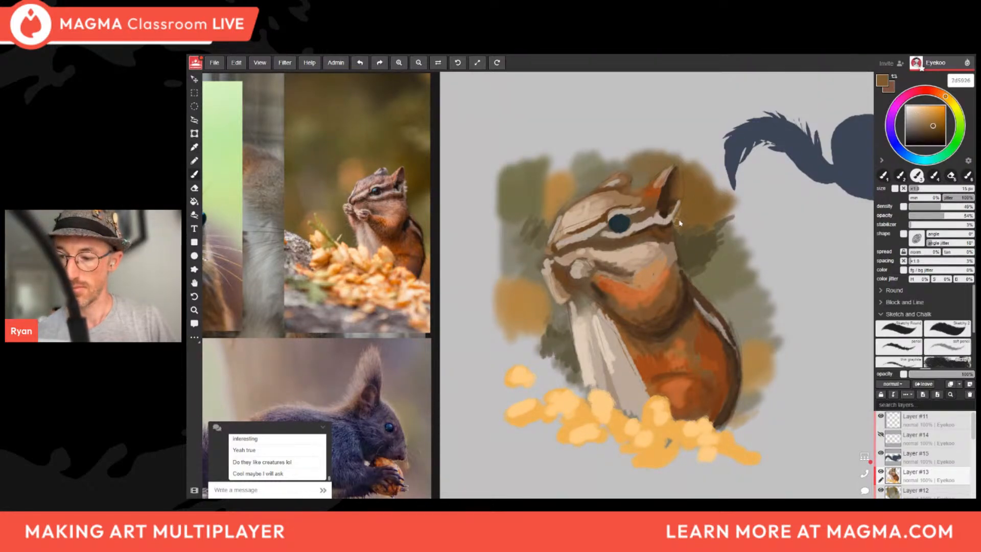
Raise the brush density and opacity, and paint the near ear with sampled grey-beige and a lightened orange mixed from the ear color.
alt+click(672, 210)
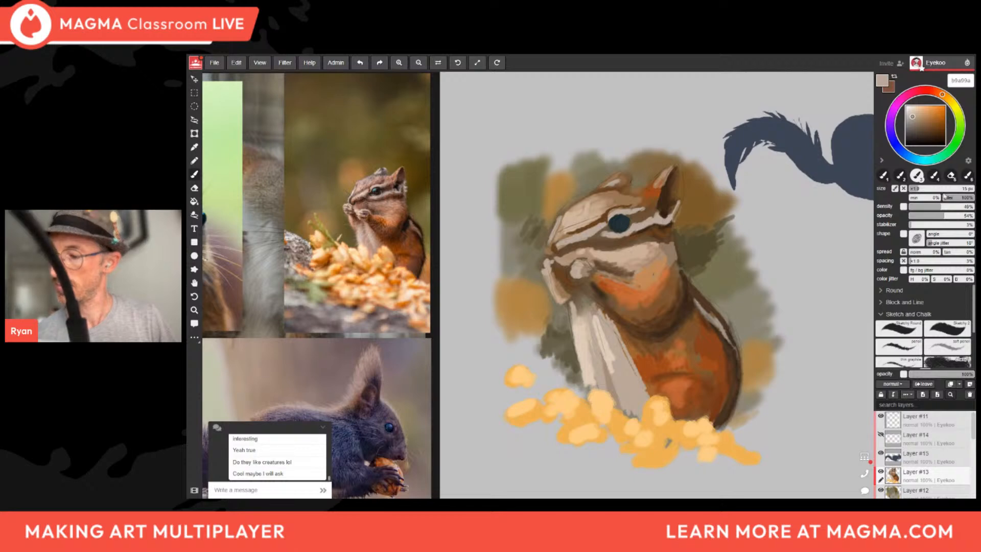
drag(943, 206, 959, 206)
drag(951, 215, 967, 216)
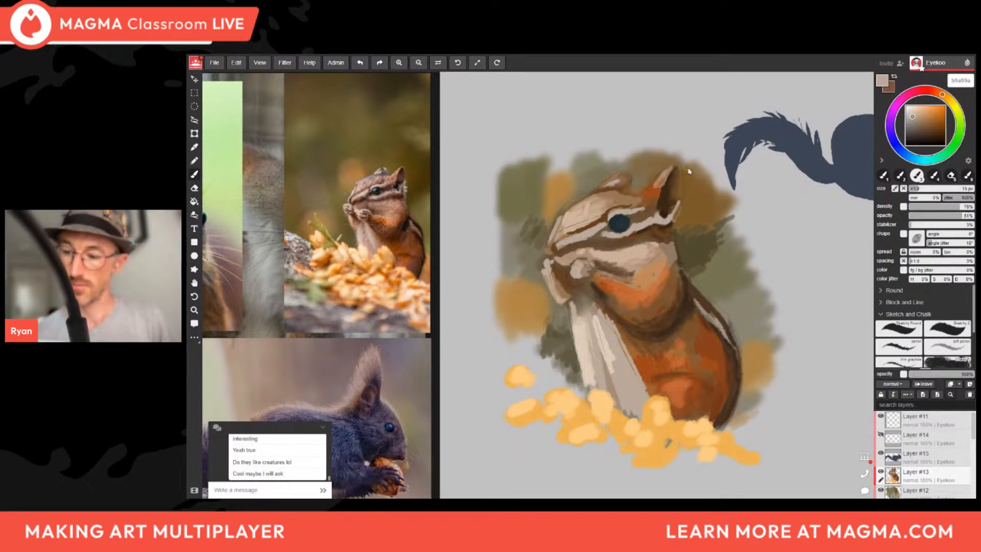
alt+click(659, 186)
drag(940, 121, 929, 115)
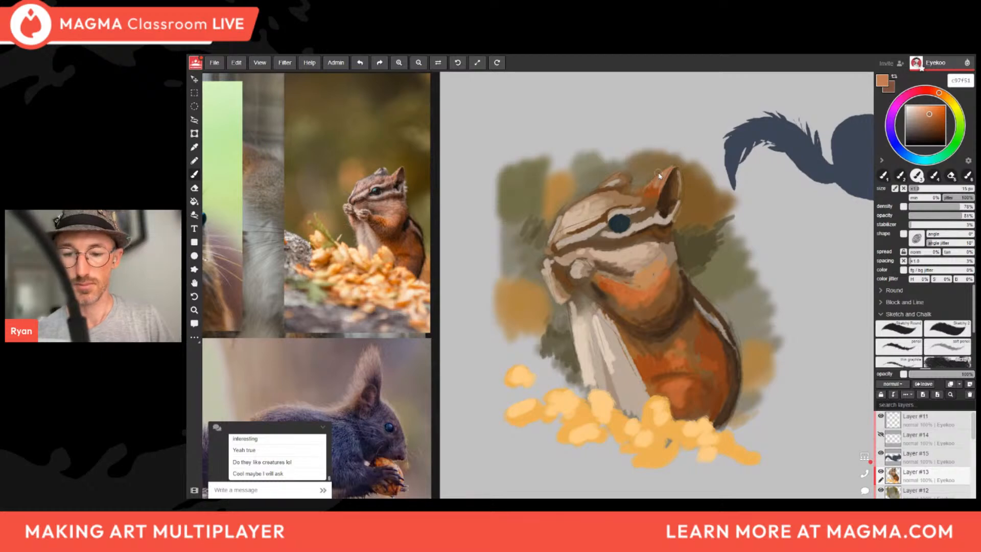
Refine the far ear with sampled browns and add a grey-beige highlight along its rim.
key(alt)
alt+click(632, 187)
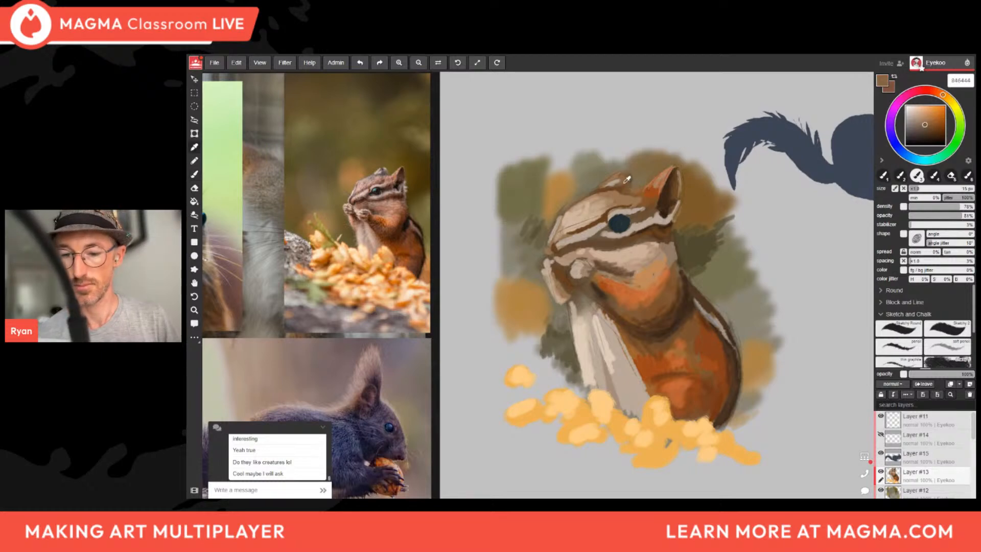
alt+click(694, 164)
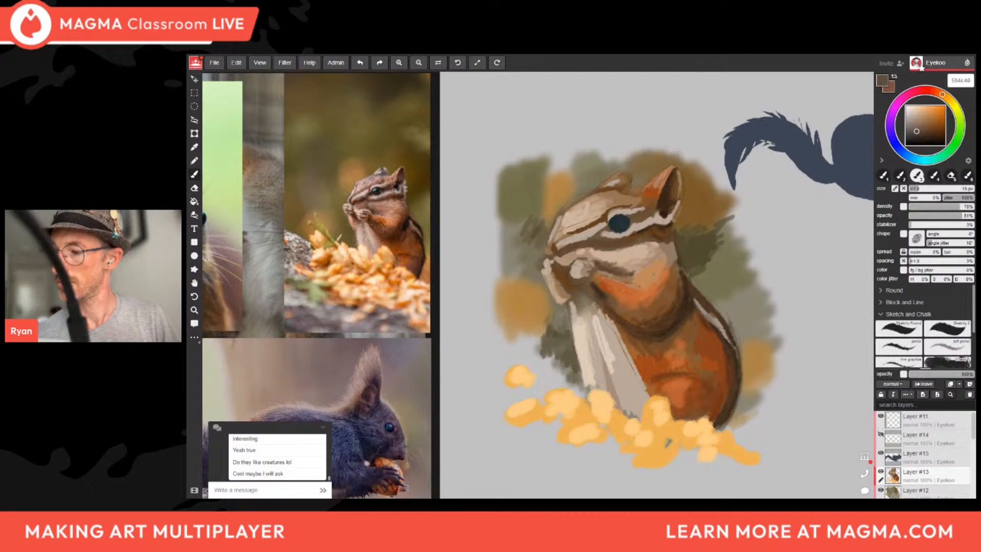
alt+click(636, 180)
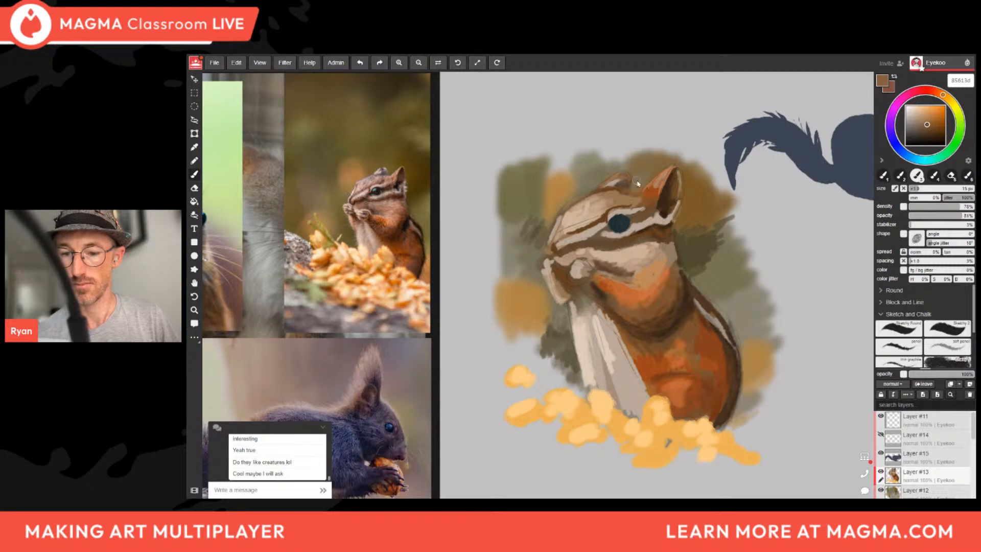
alt+click(615, 179)
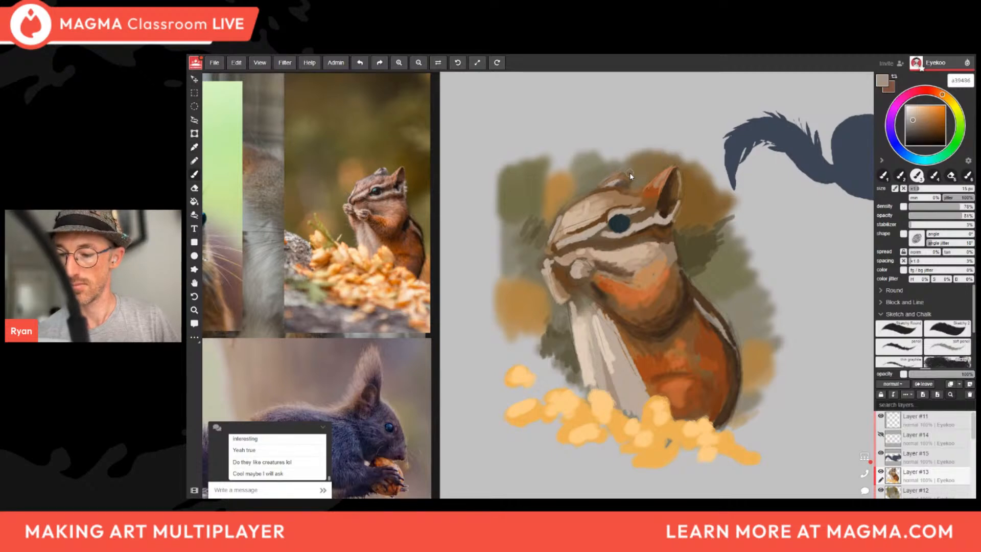
drag(630, 177, 613, 179)
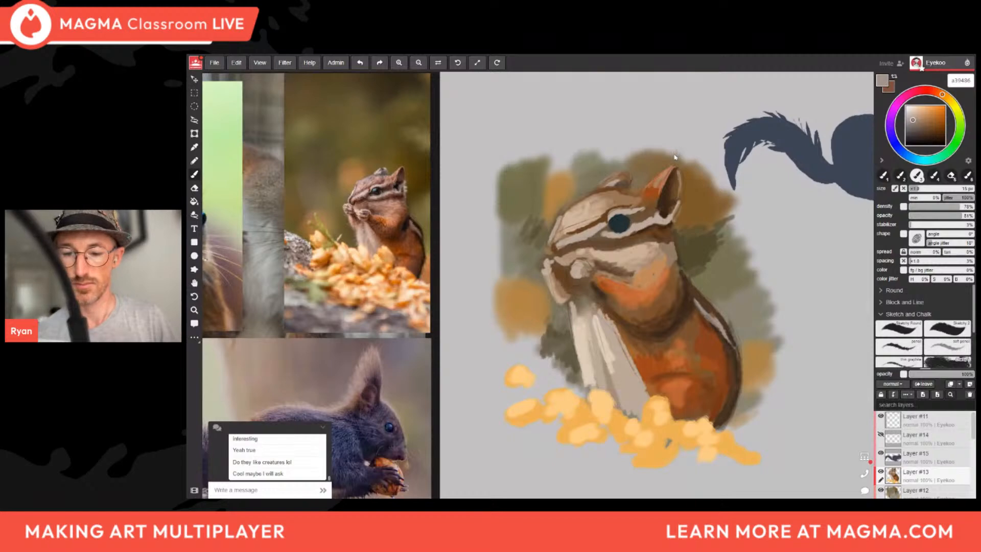
Highlight the near ear's edge with the grey-beige and a tan sampled from the ear.
drag(675, 153, 681, 175)
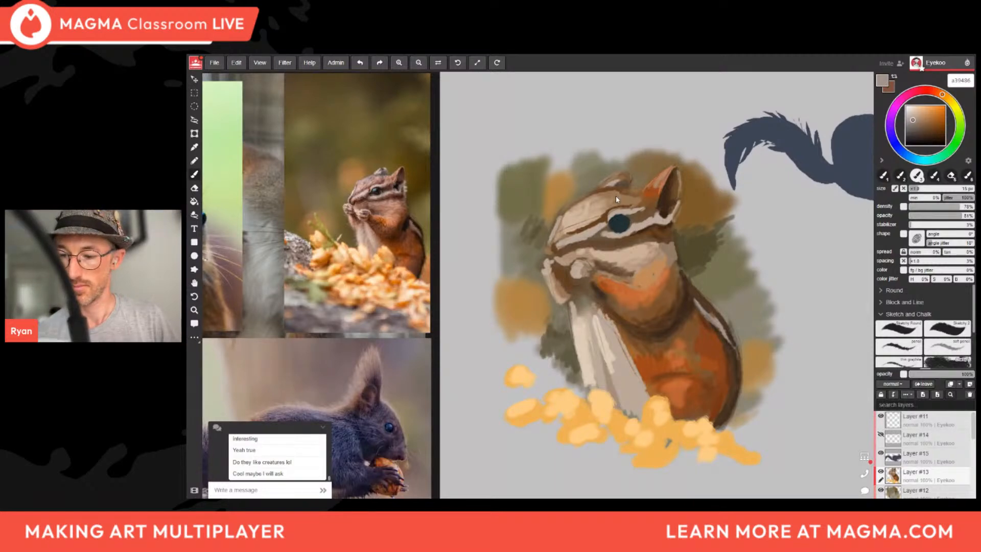
key(alt)
click(667, 175)
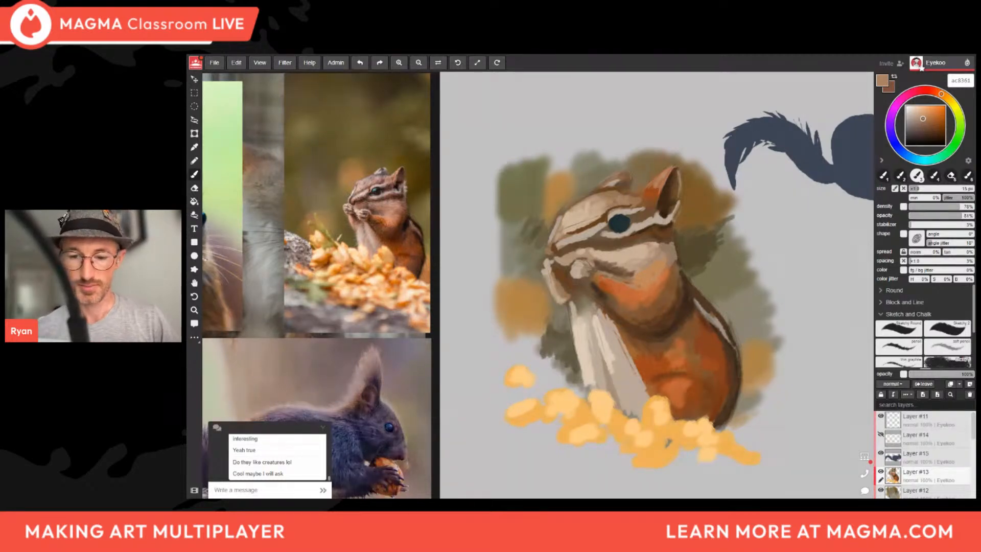
Enlarge the brush, paint taupe shadow streaks down the pale belly, and brighten the fur beside them with sampled light beige.
alt+click(589, 361)
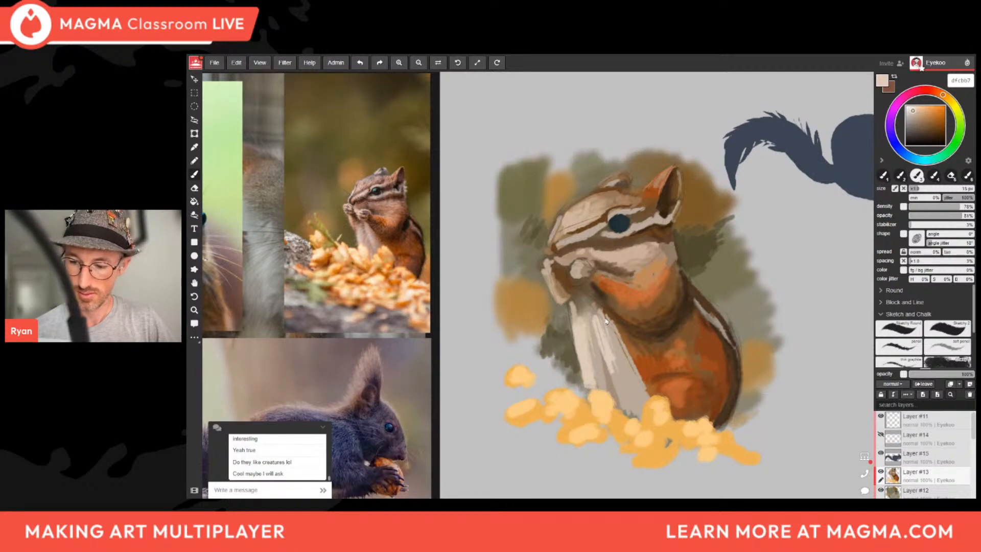
click(927, 188)
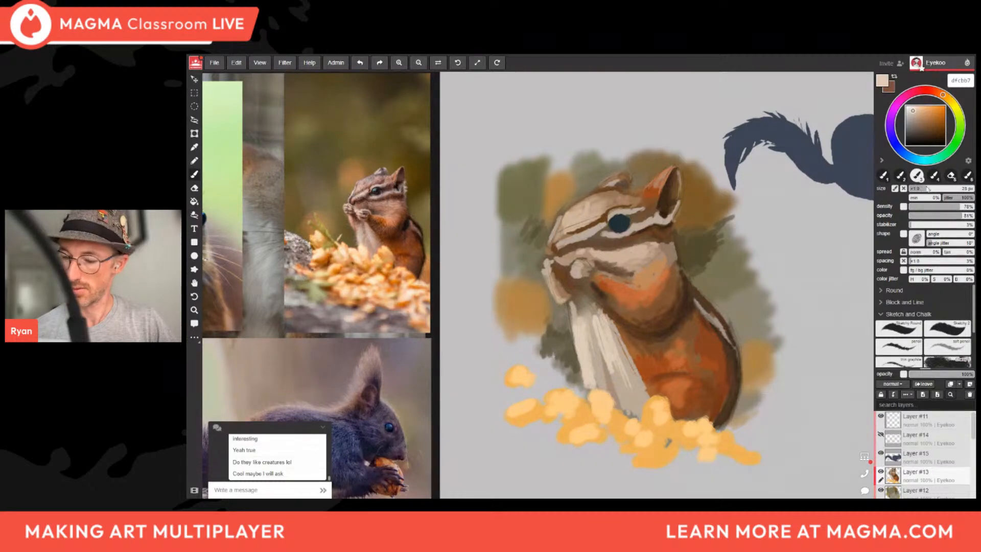
alt+click(613, 379)
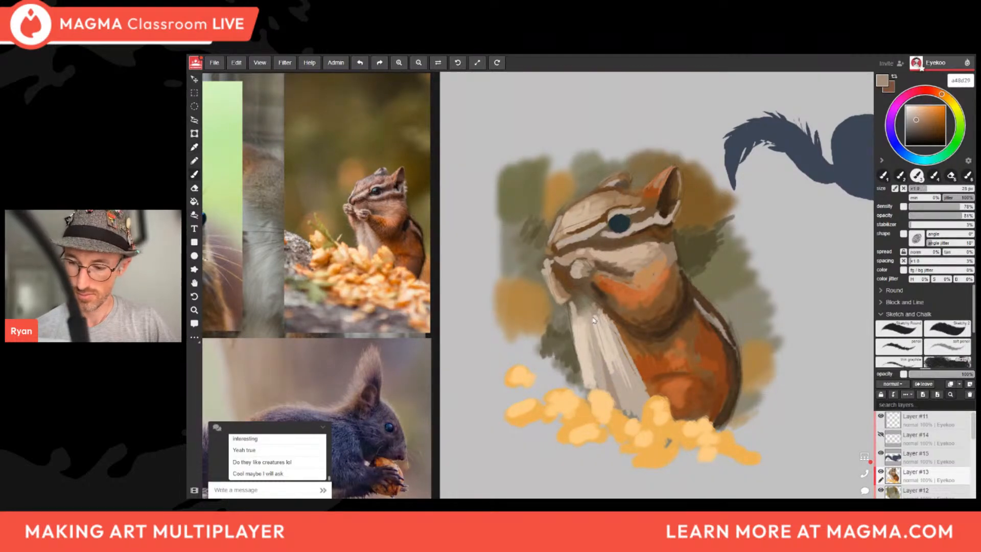
drag(600, 324, 608, 392)
drag(600, 342, 607, 389)
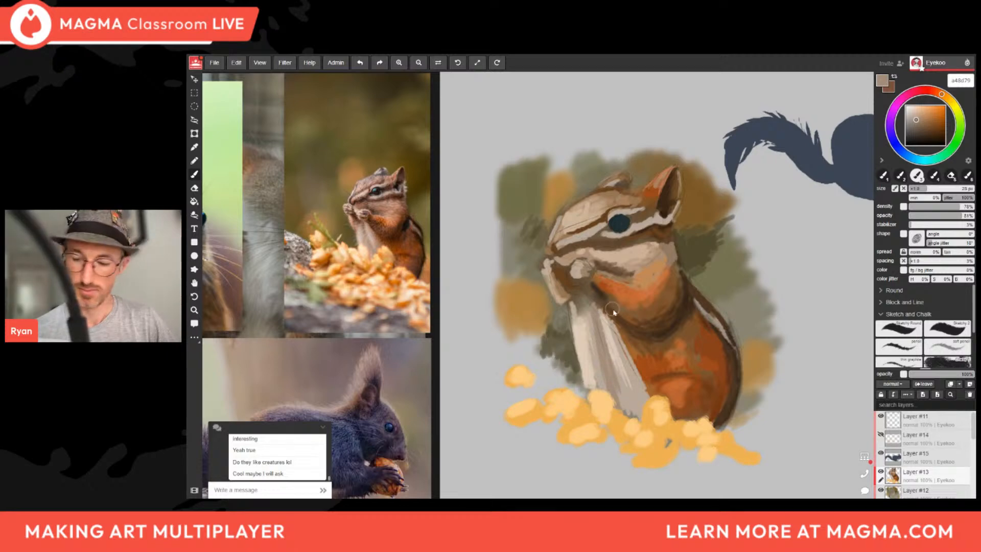
alt+click(608, 333)
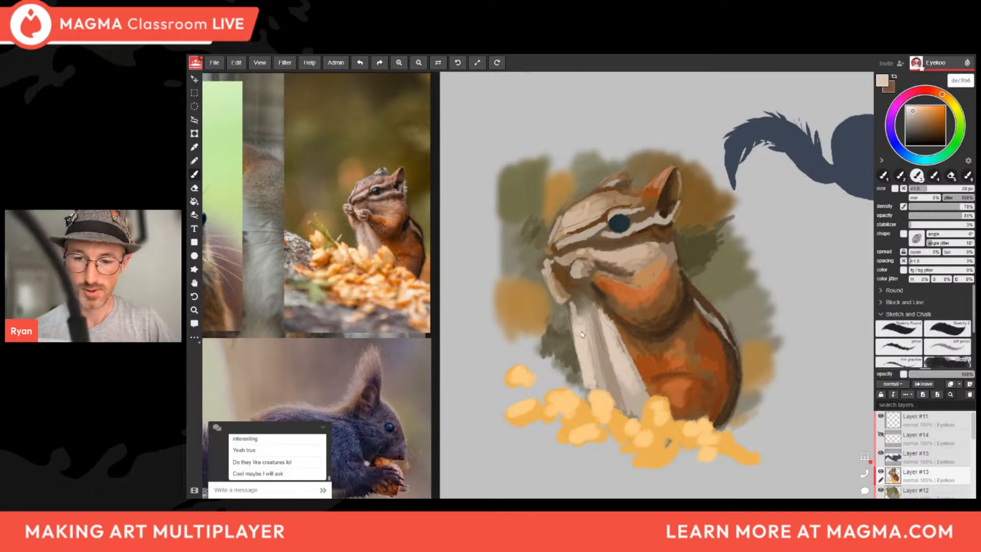
Clean up the chest's outer edge with sampled olive-grey, and repaint the far paw with sampled beige tones.
alt+click(573, 313)
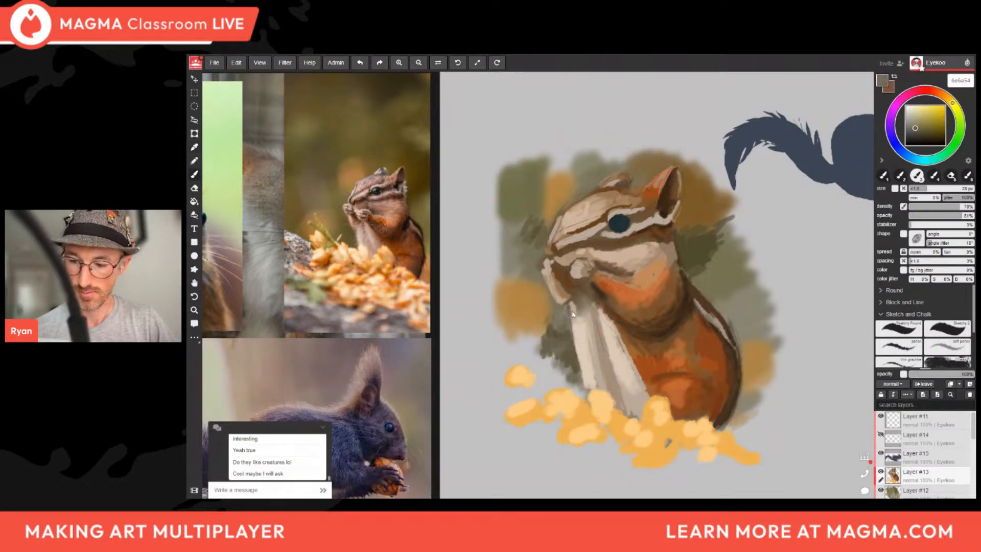
mouse_move(571, 313)
mouse_down()
mouse_move(582, 383)
mouse_move(572, 318)
mouse_up()
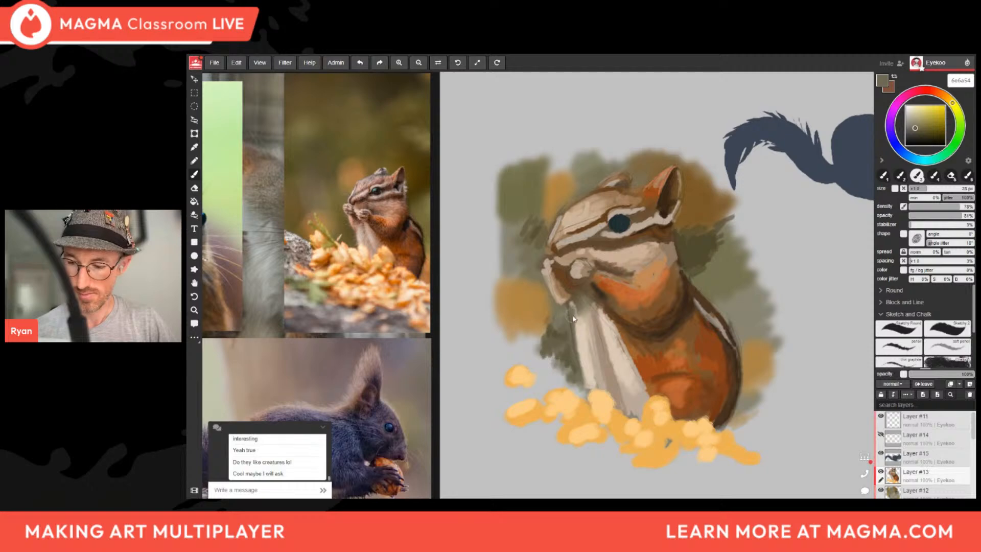
key(alt)
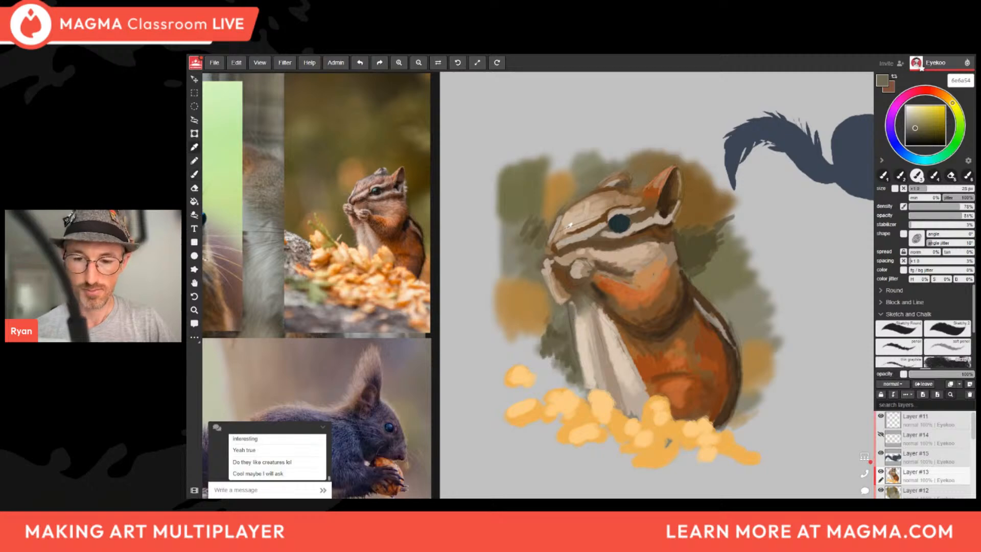
alt+click(555, 267)
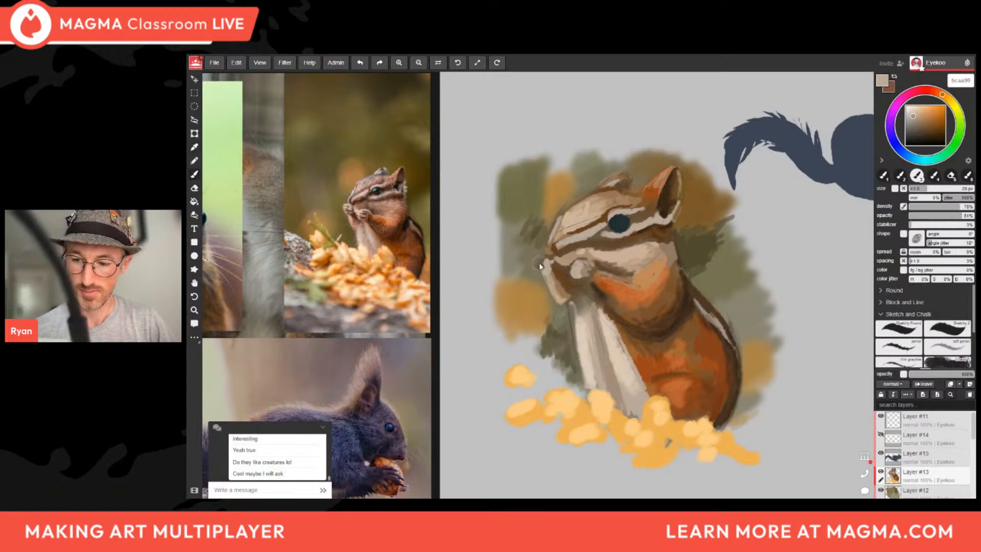
alt+click(566, 256)
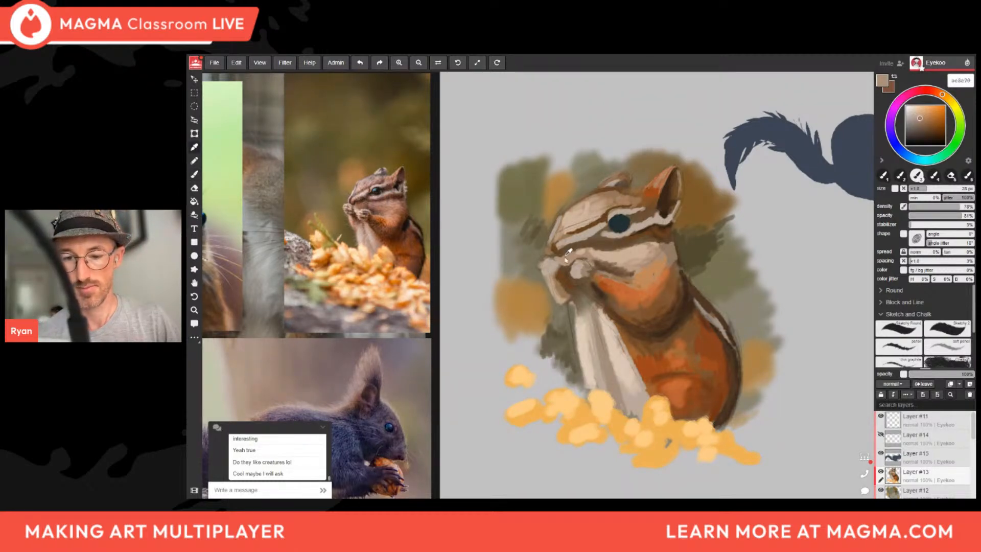
Reinforce the dark cheek stripe below the eye with sampled browns, and edge it with sampled beige.
alt+click(562, 253)
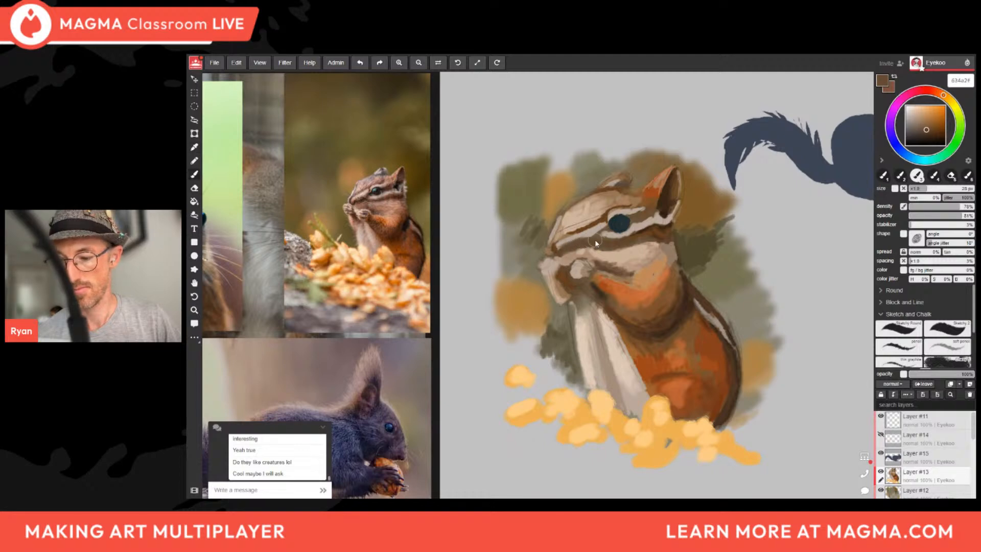
alt+click(653, 231)
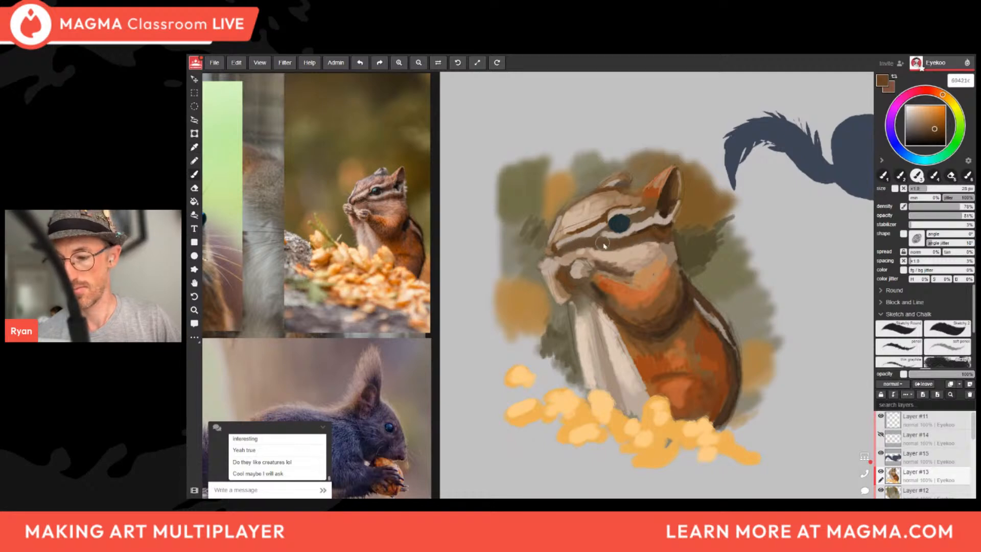
alt+click(621, 248)
drag(605, 246, 632, 250)
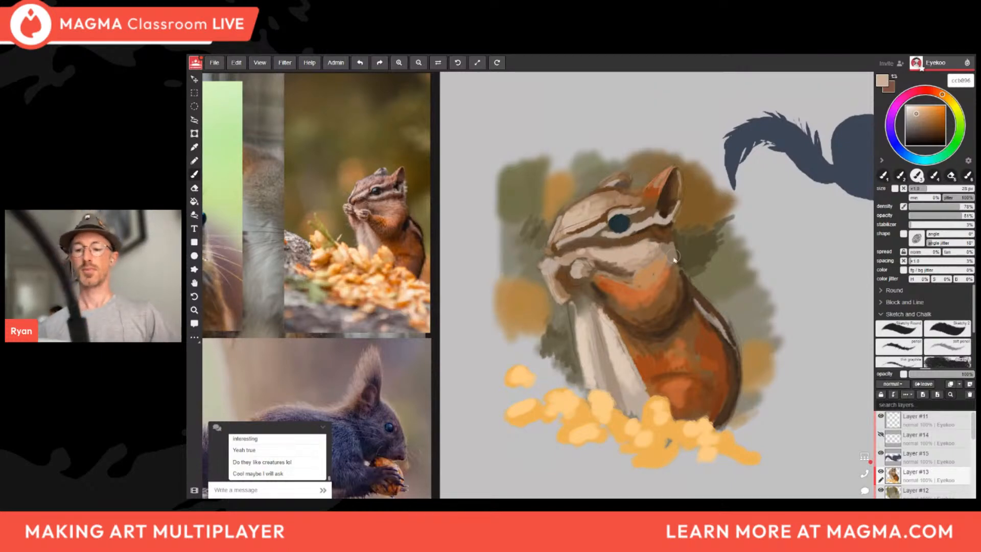
Sample the eye's blue, darken it to near-black, set the brush to 11 px, and paint the dark center of the eye.
scroll(664, 311, down, 2)
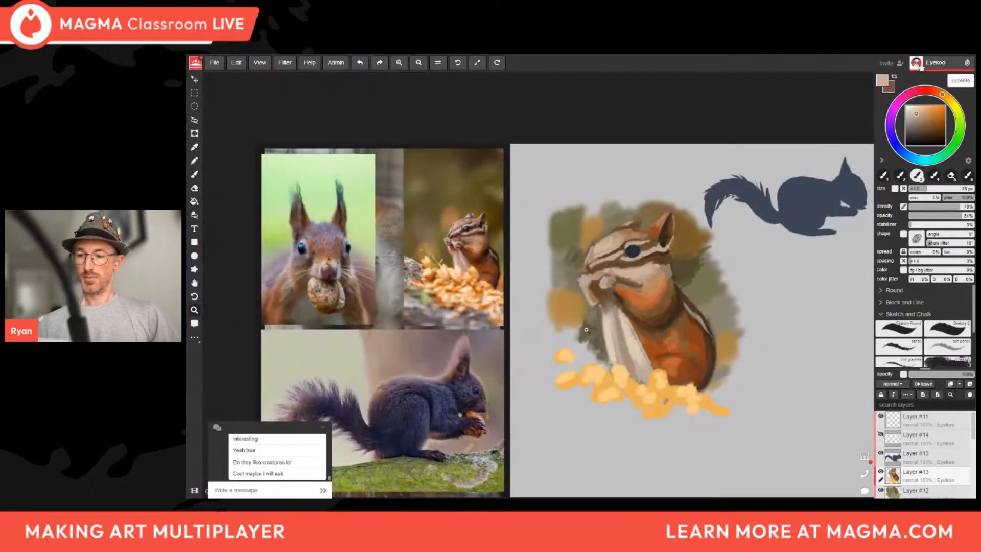
scroll(613, 322, up, 2)
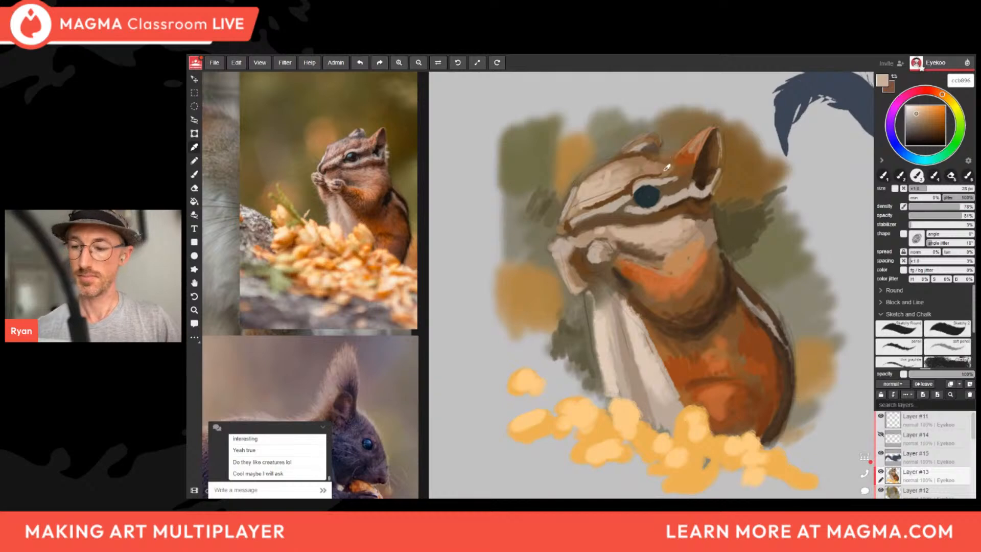
alt+click(654, 195)
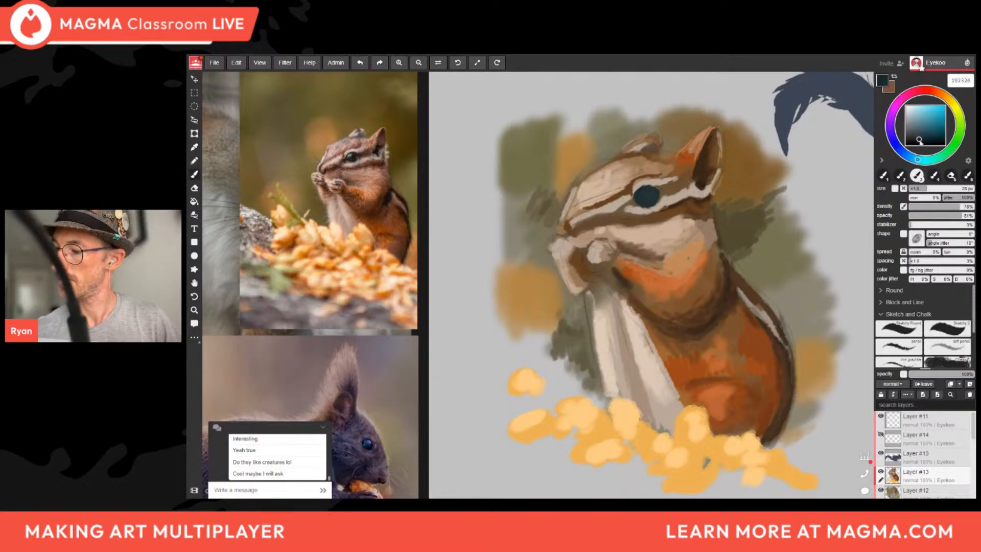
click(922, 190)
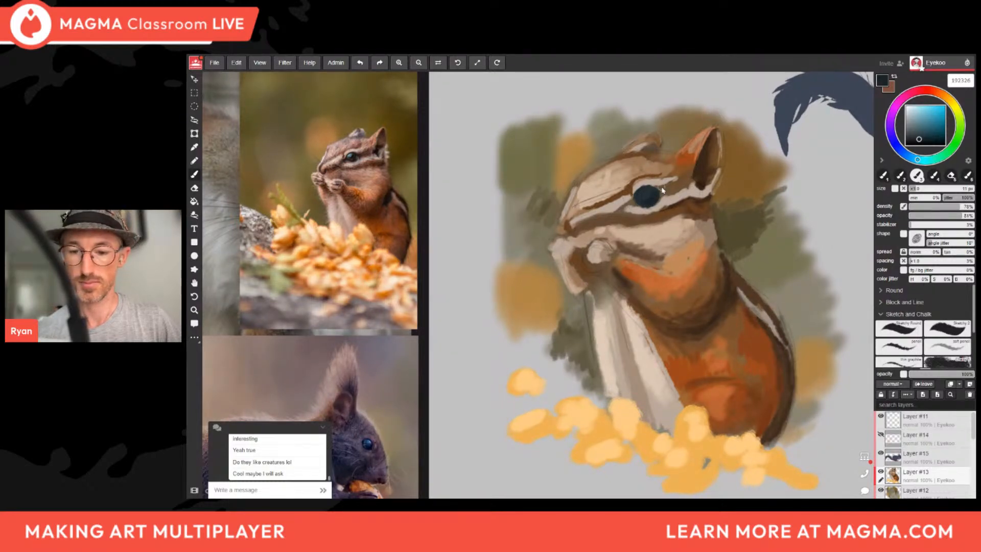
Sample dark brown behind the eye, raise the brush density and opacity, and shade the stripe at the eye's rear corner.
key(alt)
alt+click(679, 189)
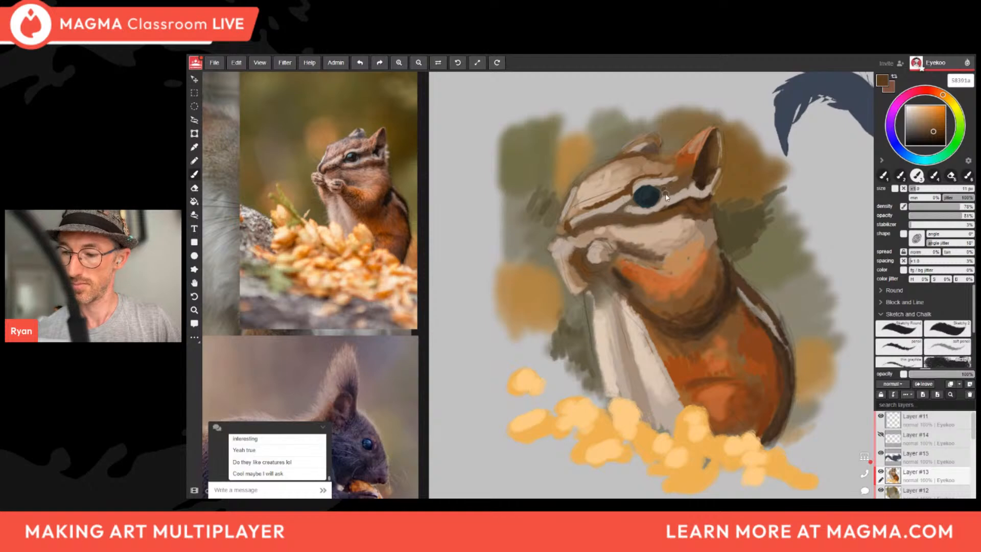
click(971, 206)
click(971, 216)
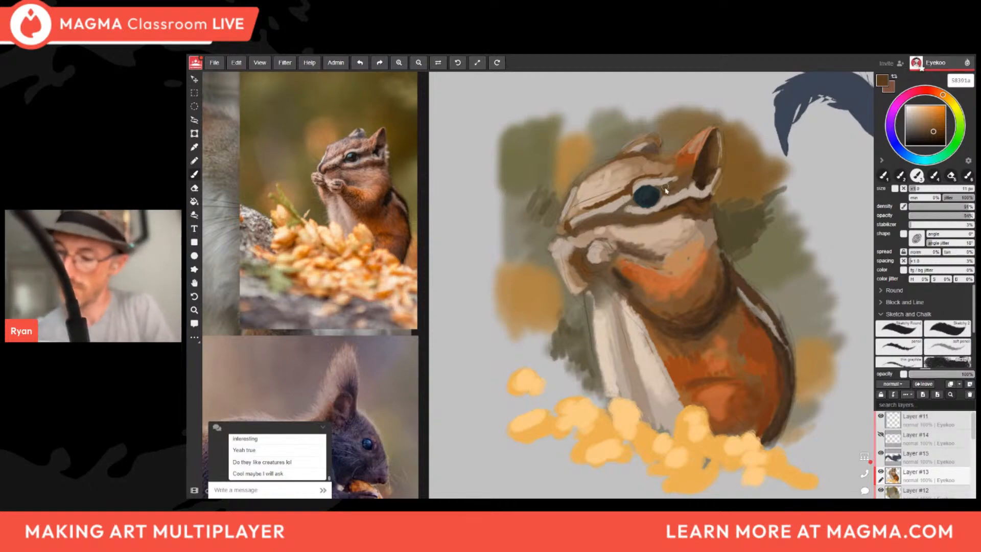
mouse_move(661, 192)
mouse_down()
mouse_move(674, 188)
mouse_move(667, 194)
mouse_up()
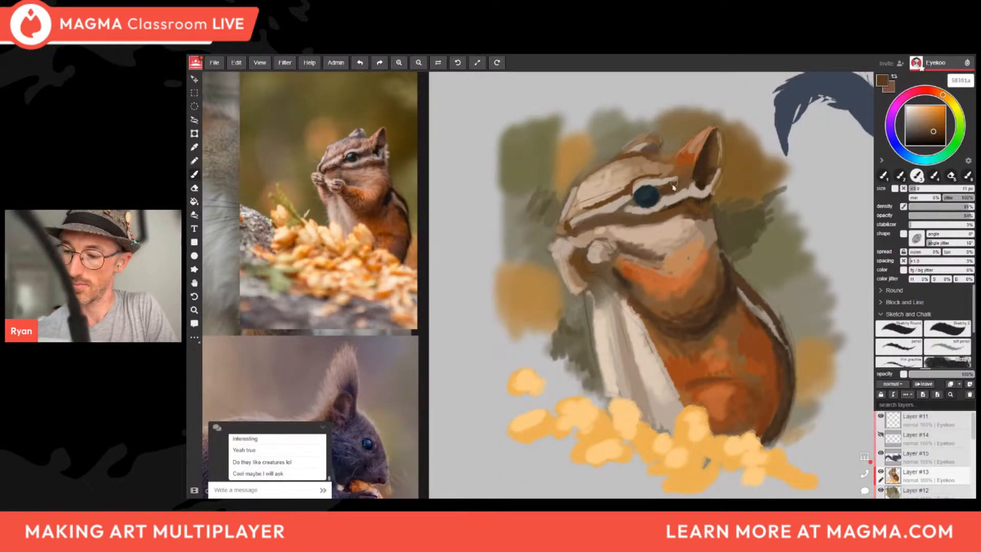
Touch up the near ear with sampled light orange and the far ear with sampled grey-beige.
alt+click(700, 142)
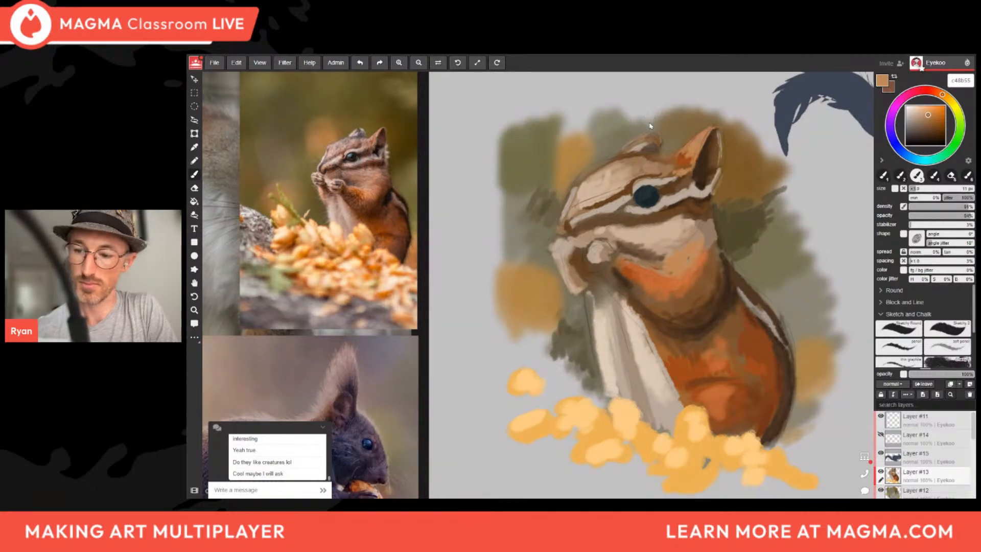
alt+click(641, 149)
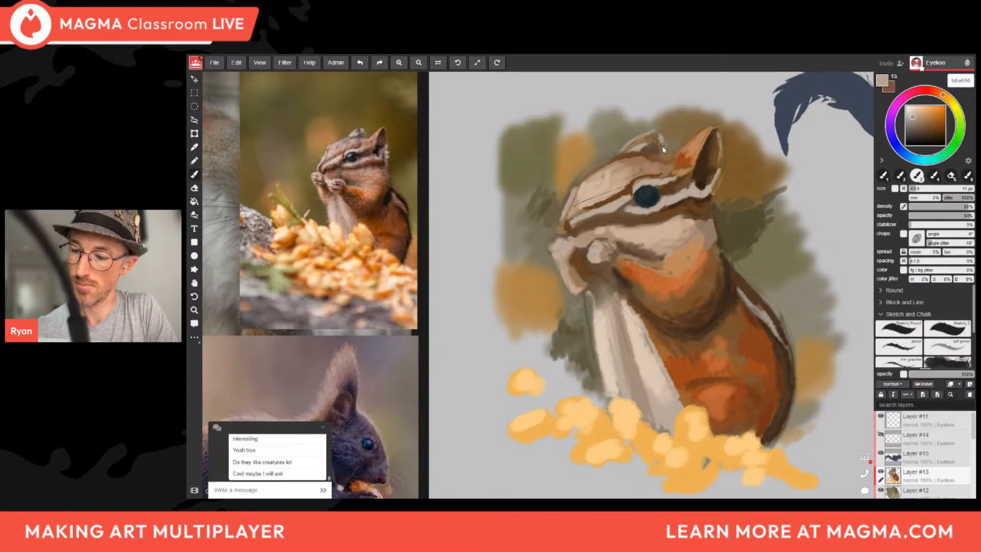
Sample the eye's dark blue, lighten it to a soft teal, and paint a reflection in the upper front of the eye.
alt+click(650, 196)
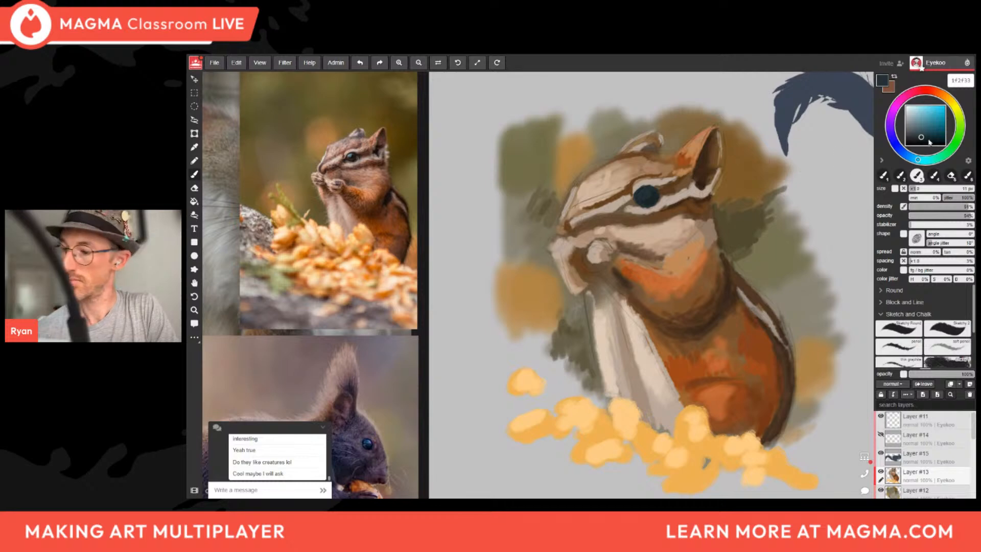
drag(922, 131, 917, 121)
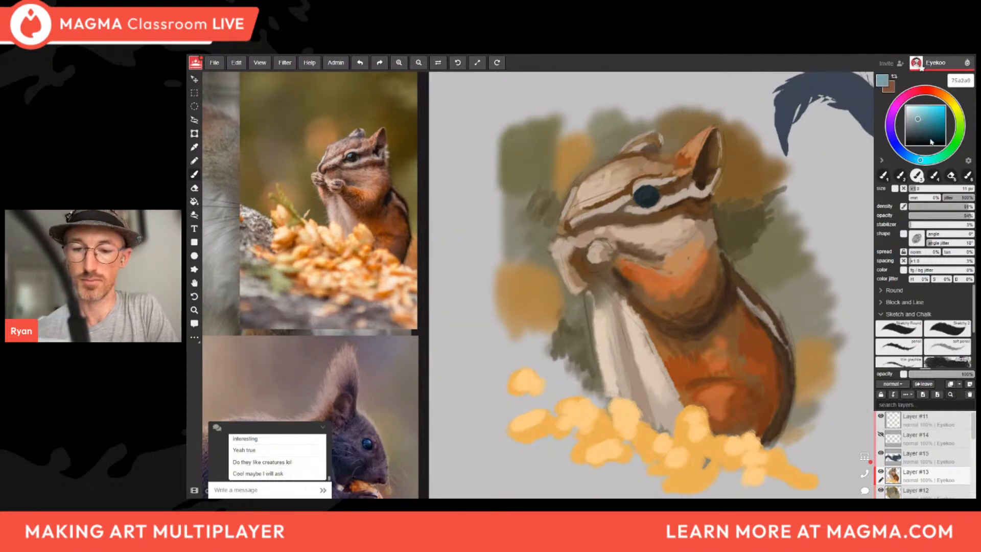
drag(918, 119, 918, 116)
drag(643, 192, 638, 196)
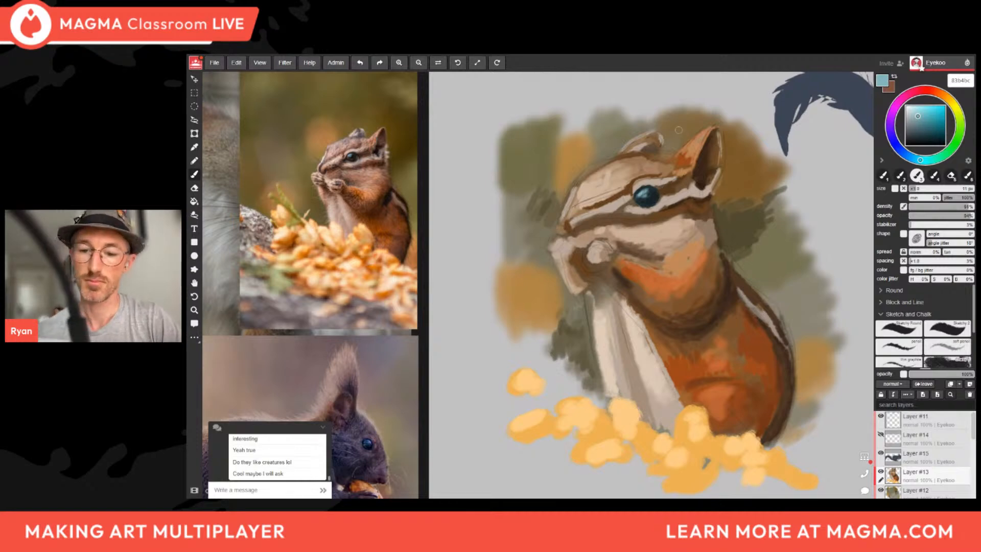
alt+click(655, 192)
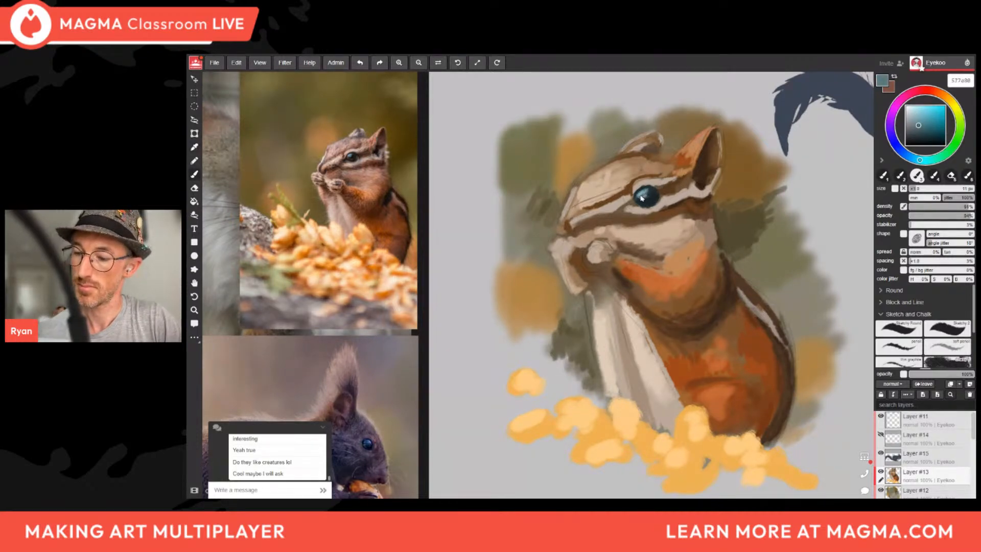
mouse_move(643, 197)
mouse_down()
mouse_move(649, 188)
mouse_move(645, 196)
mouse_up()
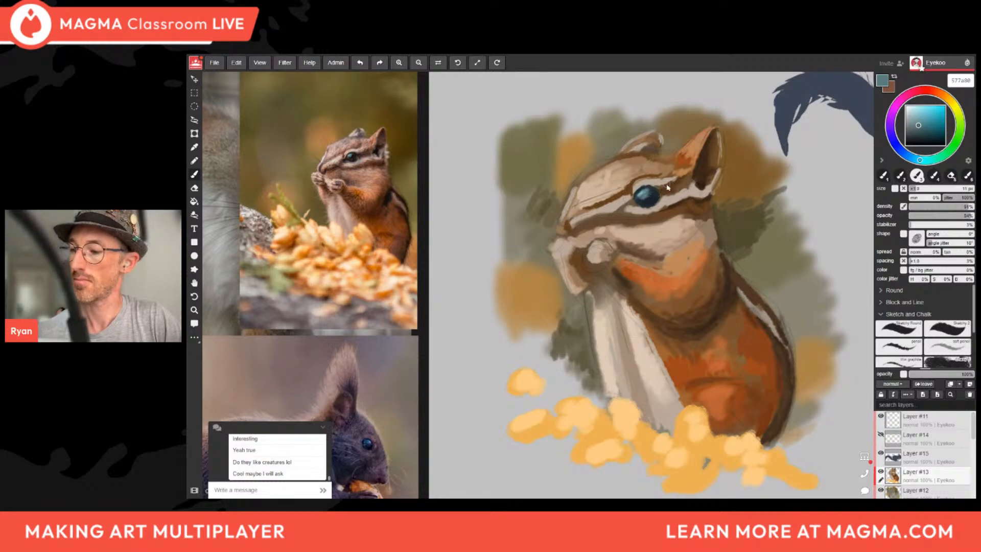
Switch to pale grey-blue tones, set the brush to 7 px, and add a small bright highlight to the eye.
click(914, 116)
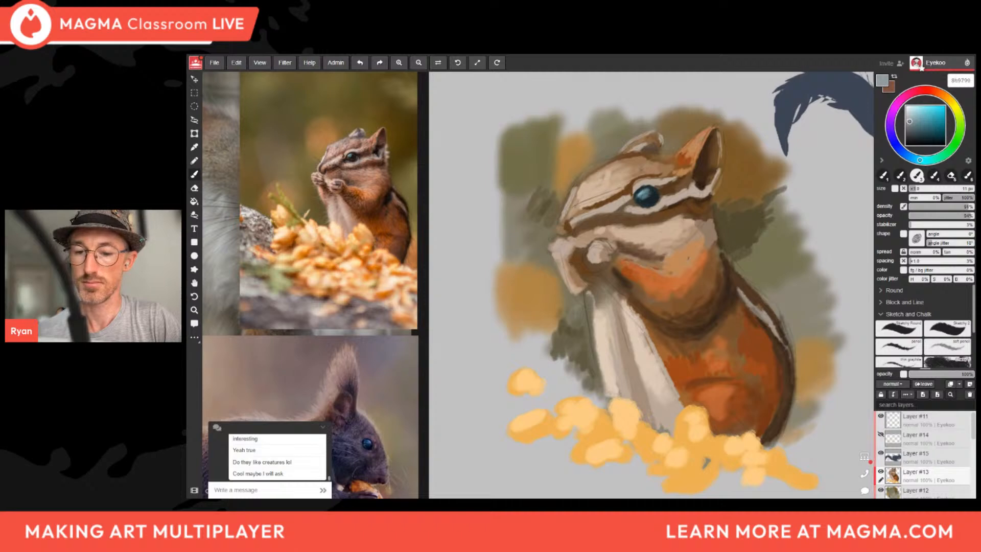
key(])
key(])
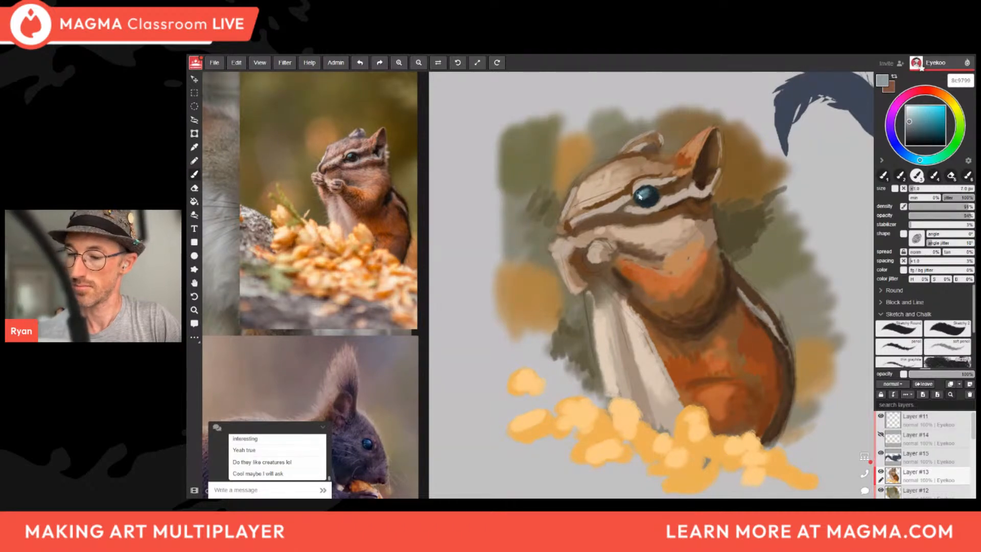
click(911, 113)
click(909, 114)
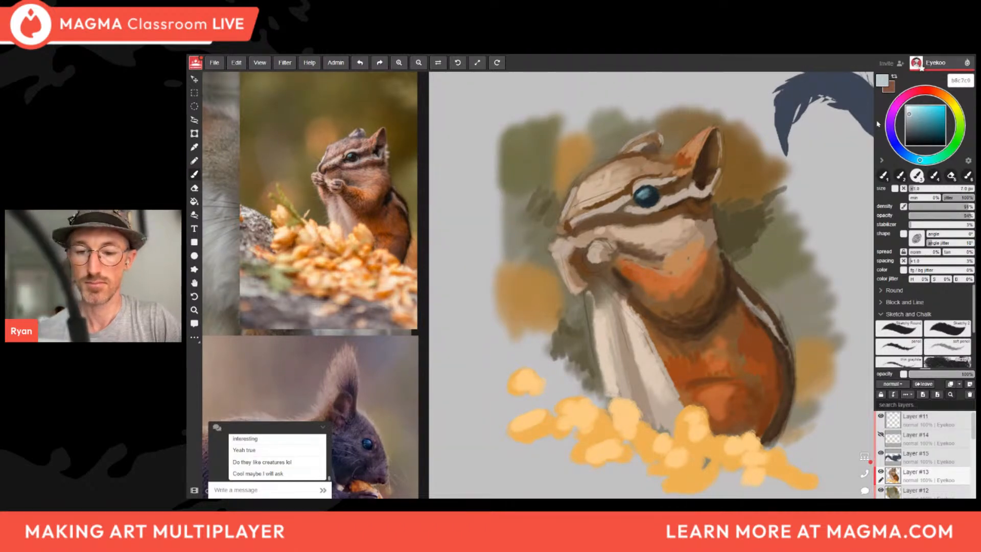
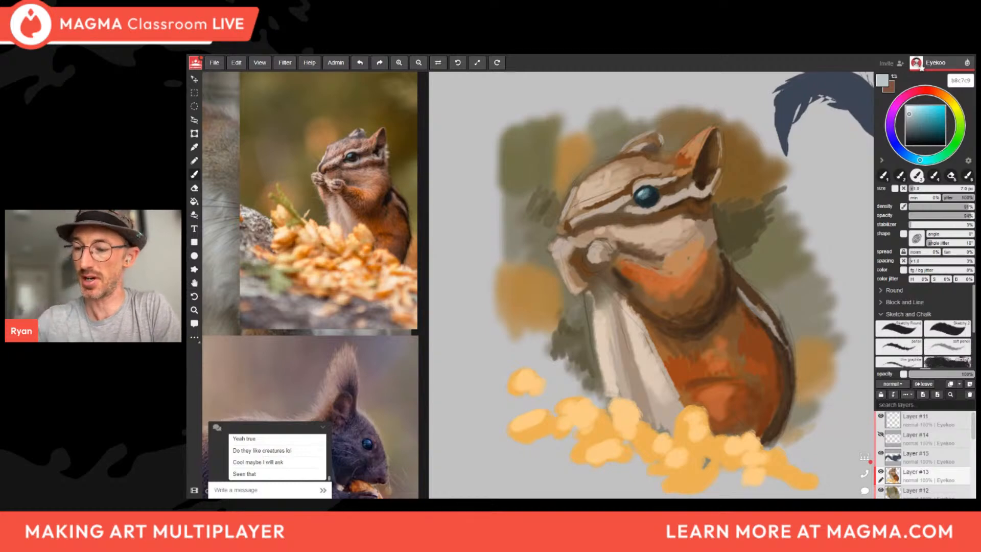
Touch up the brow stripe and forehead above the eye with sampled dark brown and light tans.
alt+click(627, 190)
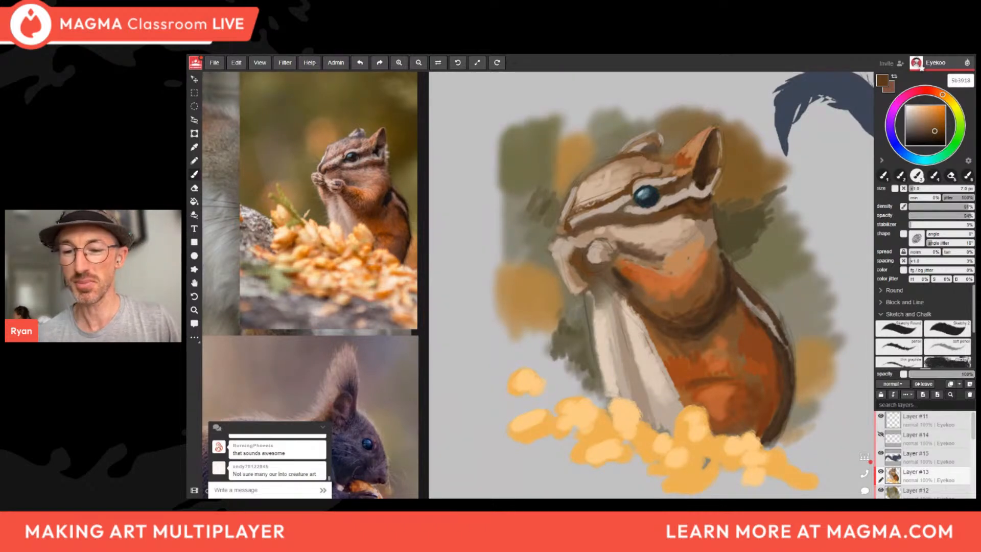
alt+click(618, 179)
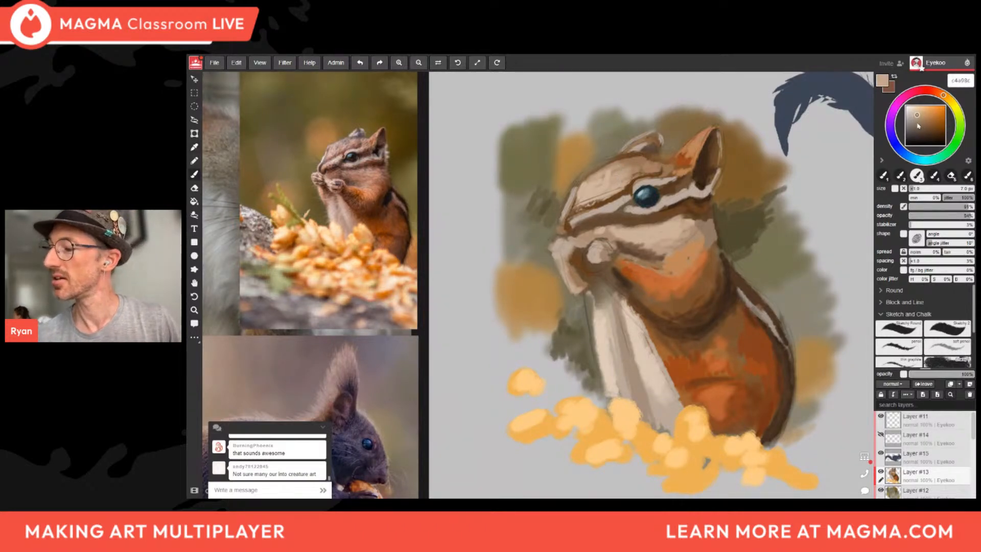
alt+click(621, 172)
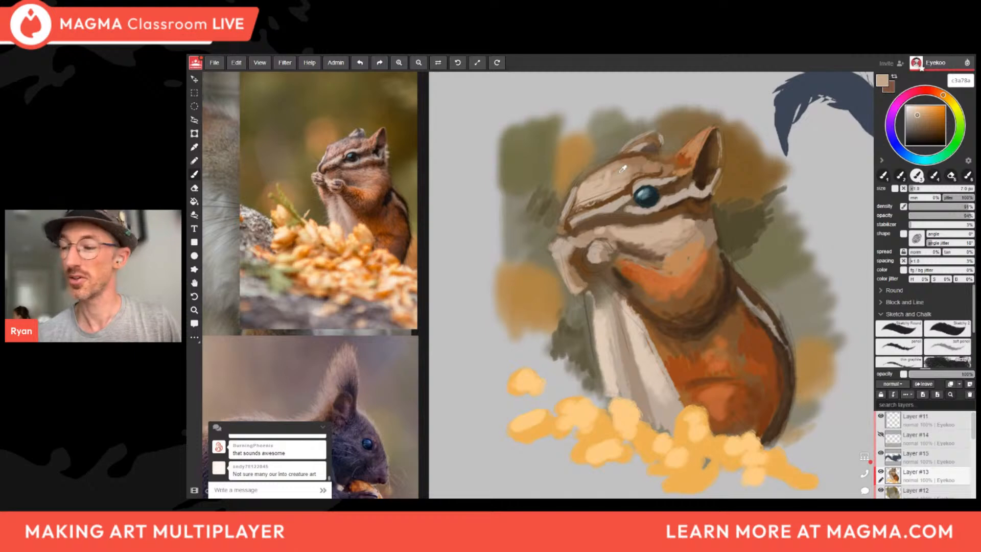
Mix a muted blue-grey and paint cool shading on the crown of the head and the far ear.
click(912, 128)
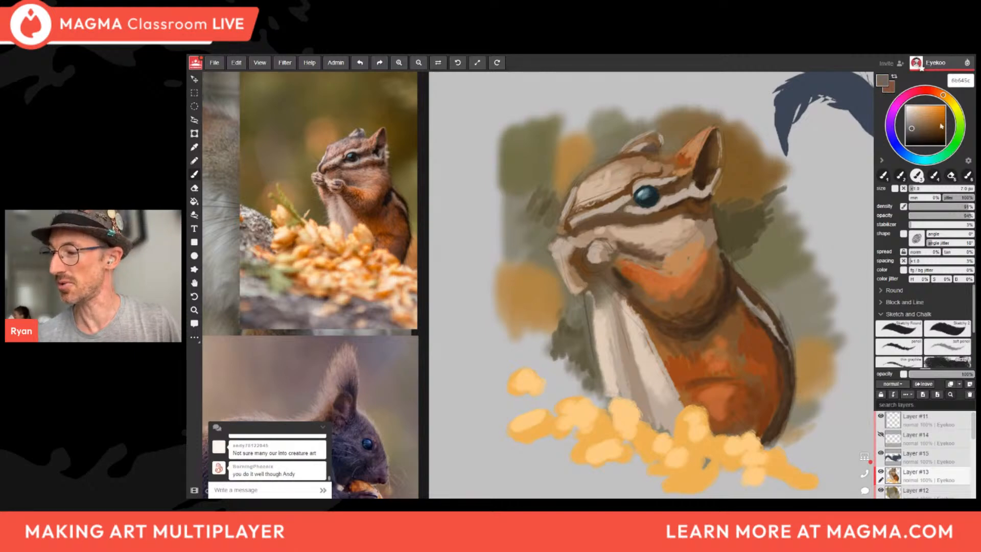
click(918, 158)
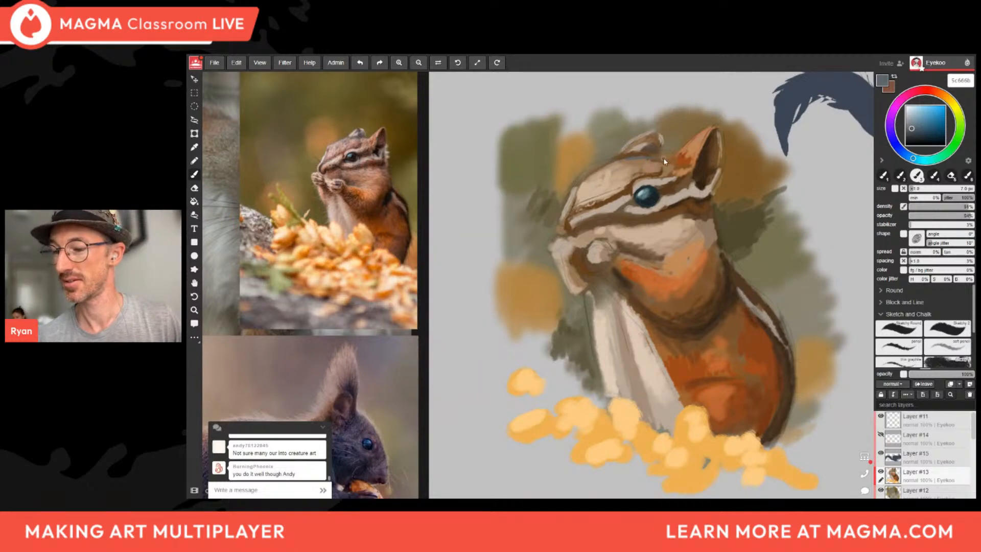
drag(661, 158, 611, 164)
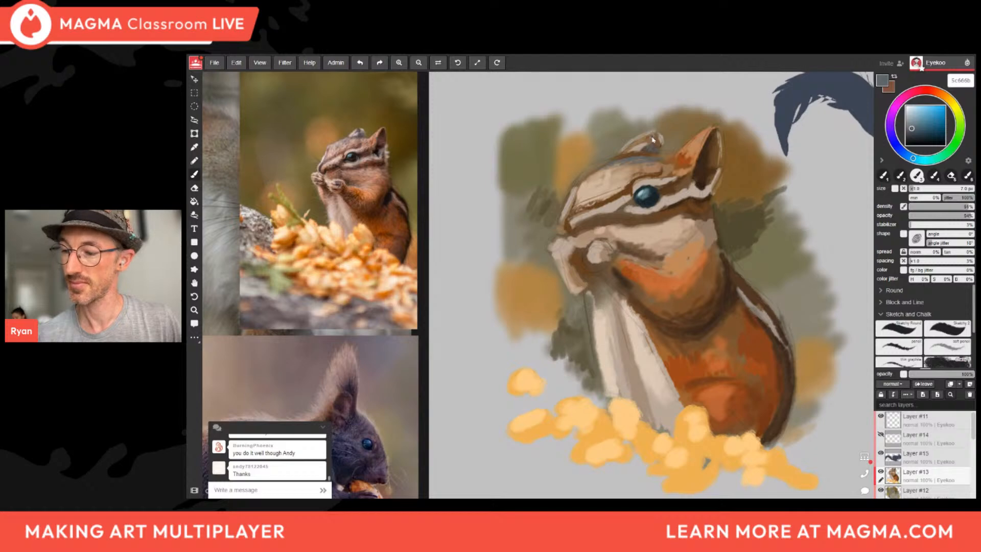
drag(654, 136, 657, 143)
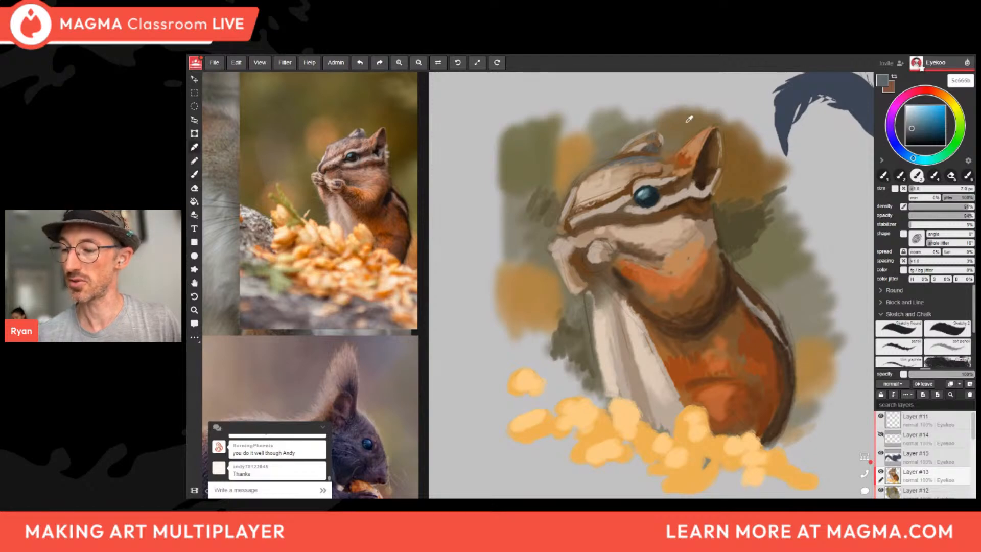
alt+click(650, 150)
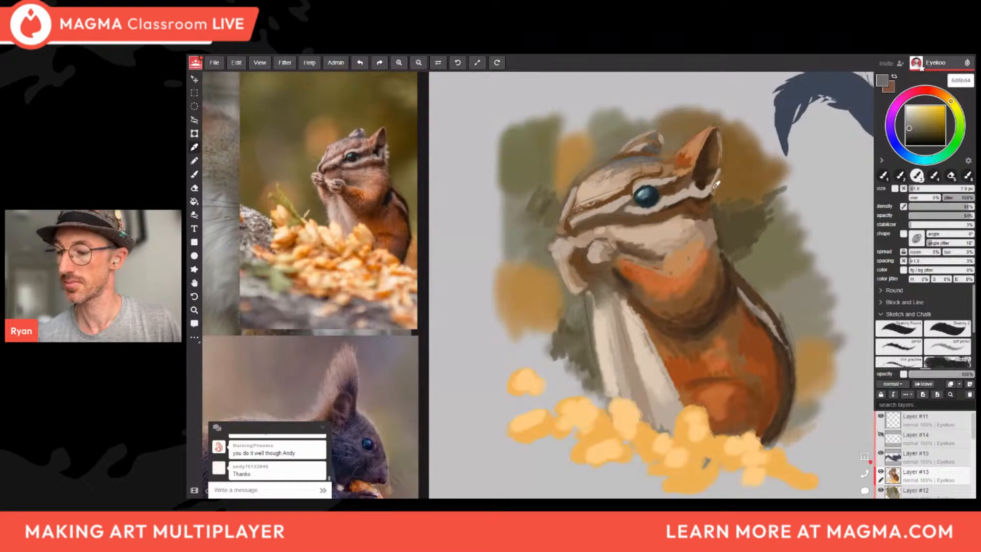
Refine the base and front edge of the near ear with sampled grey-beige, orange and grey-brown.
alt+click(709, 200)
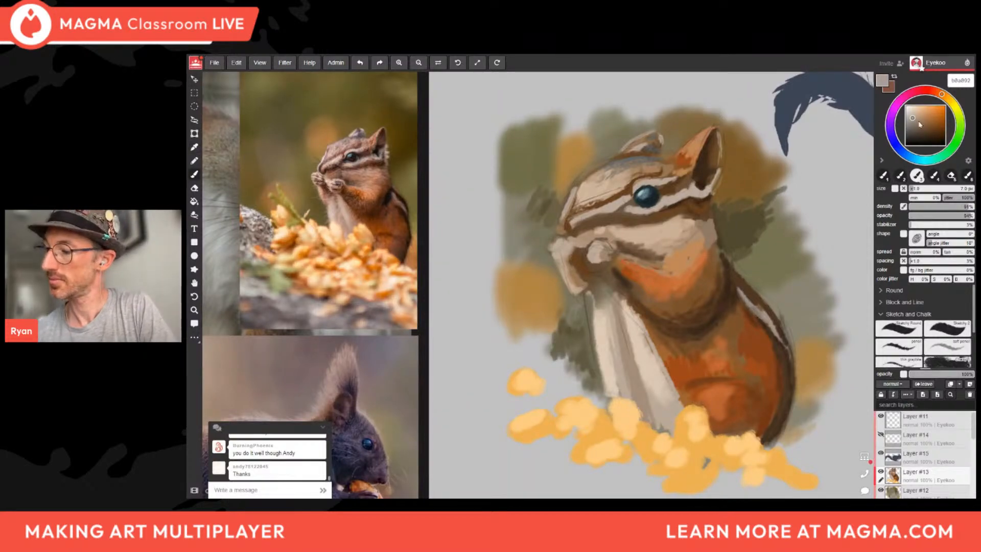
alt+click(709, 171)
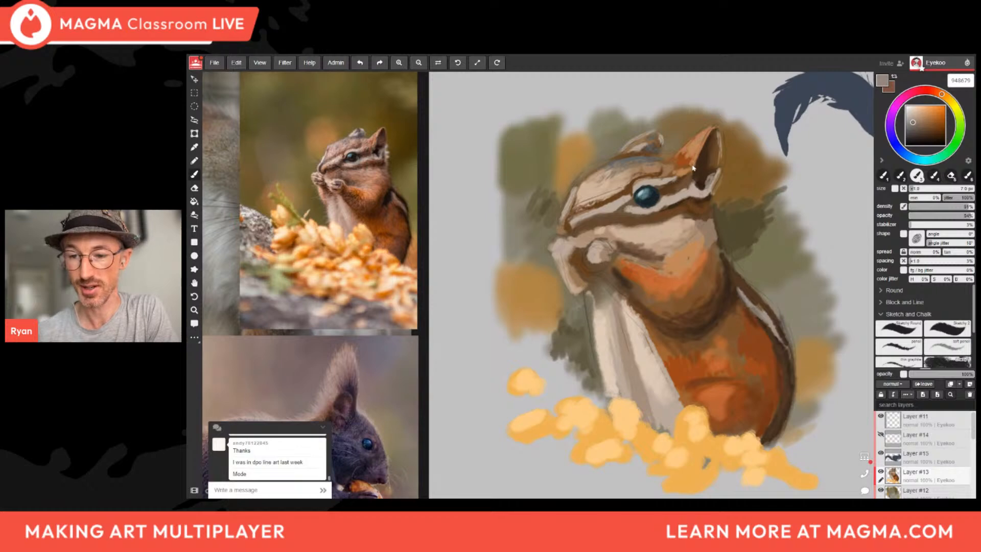
alt+click(698, 164)
alt+click(699, 160)
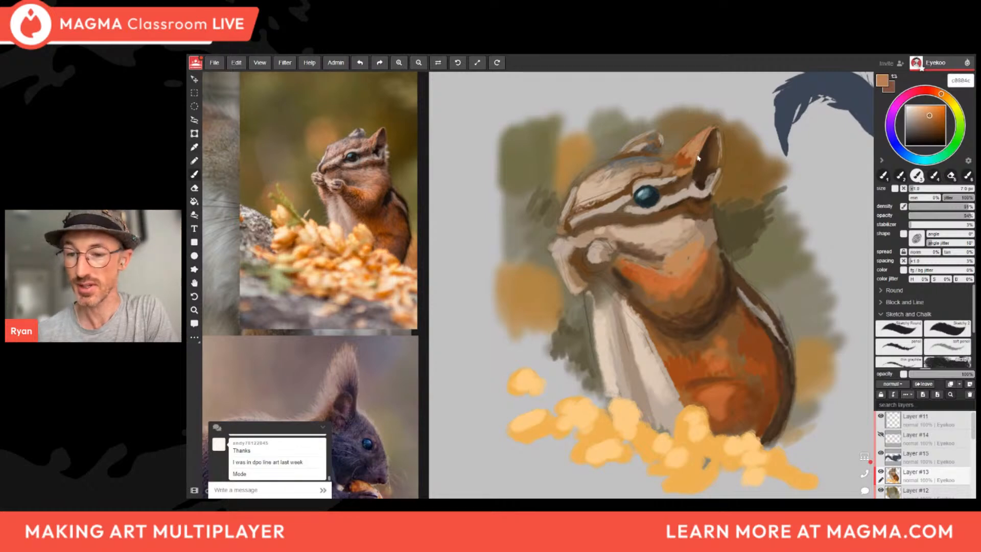
alt+click(695, 178)
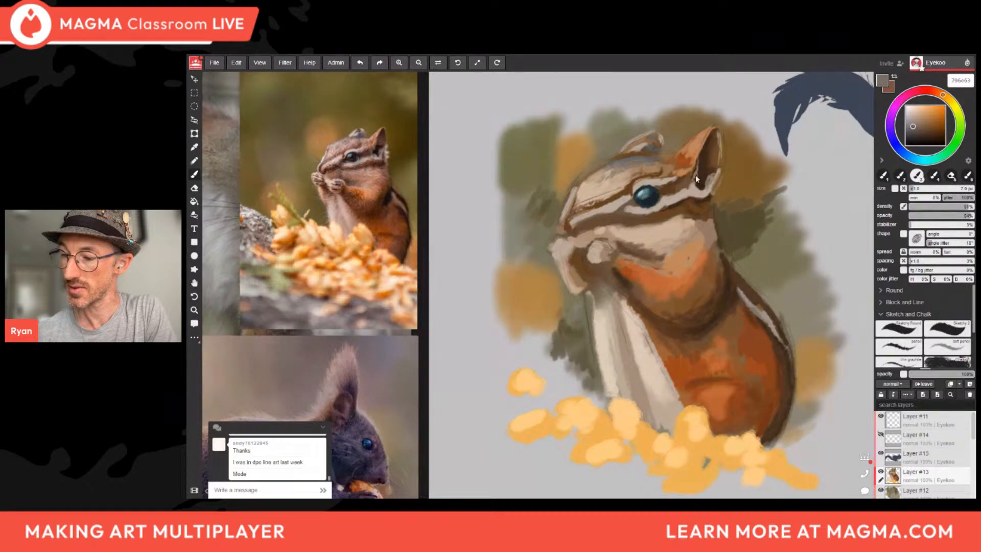
mouse_move(696, 173)
mouse_down()
mouse_move(702, 150)
mouse_move(689, 177)
mouse_up()
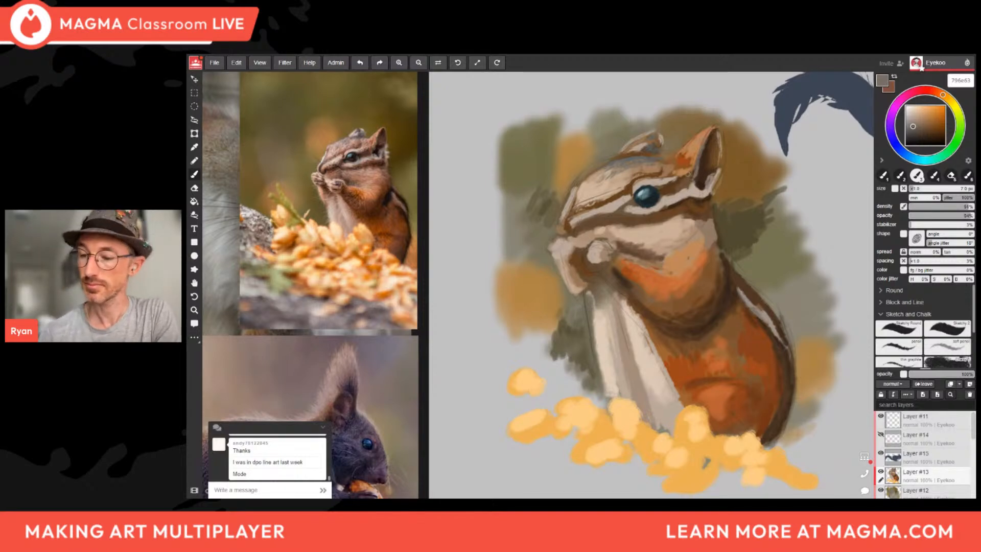
Refine the muzzle and brow stripes with sampled chest beige and dark brown, and touch up the cheek with sampled tan.
alt+click(634, 330)
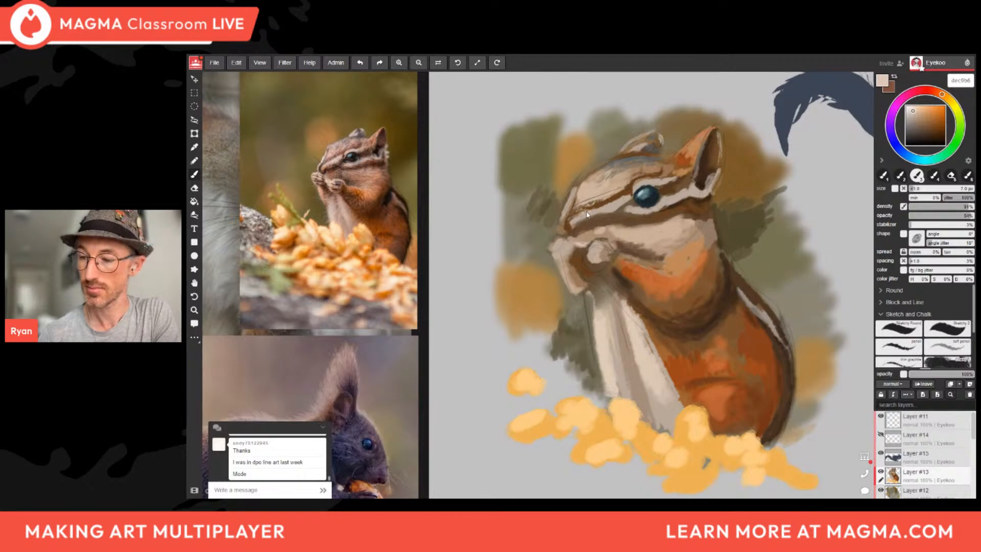
alt+click(629, 187)
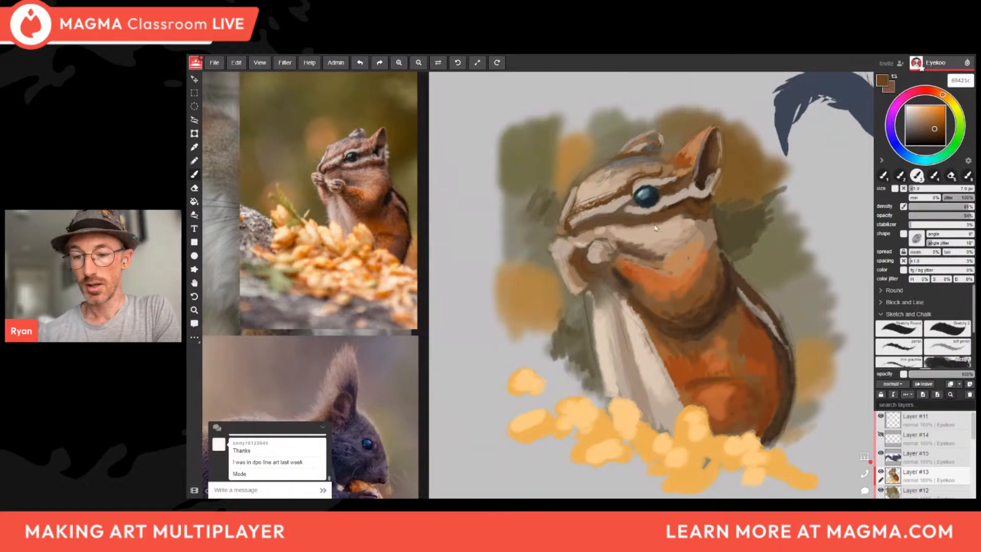
alt+click(671, 268)
alt+click(690, 245)
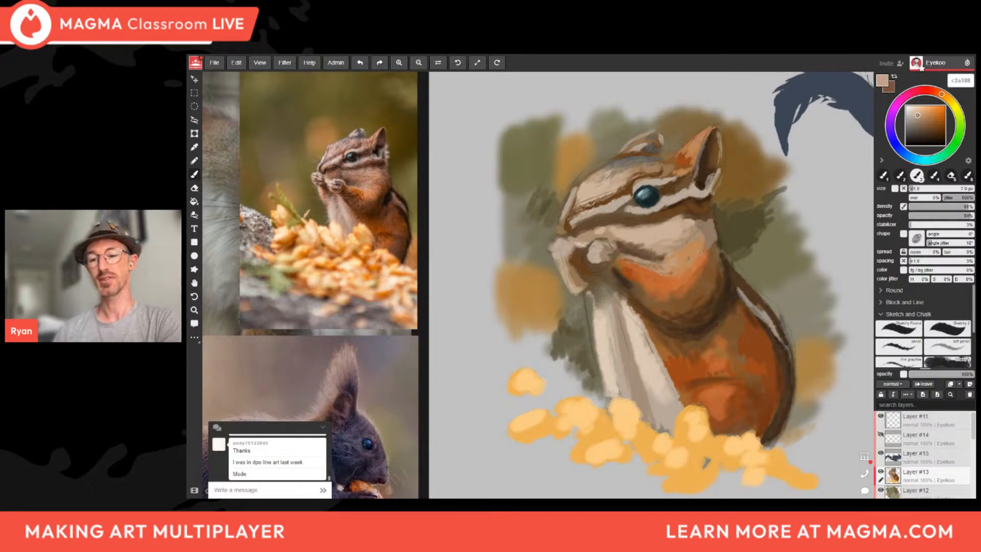
Touch up the background beside the belly with sampled olive, and reinforce the cheek stripe's rear end below the ear with sampled browns.
alt+click(587, 350)
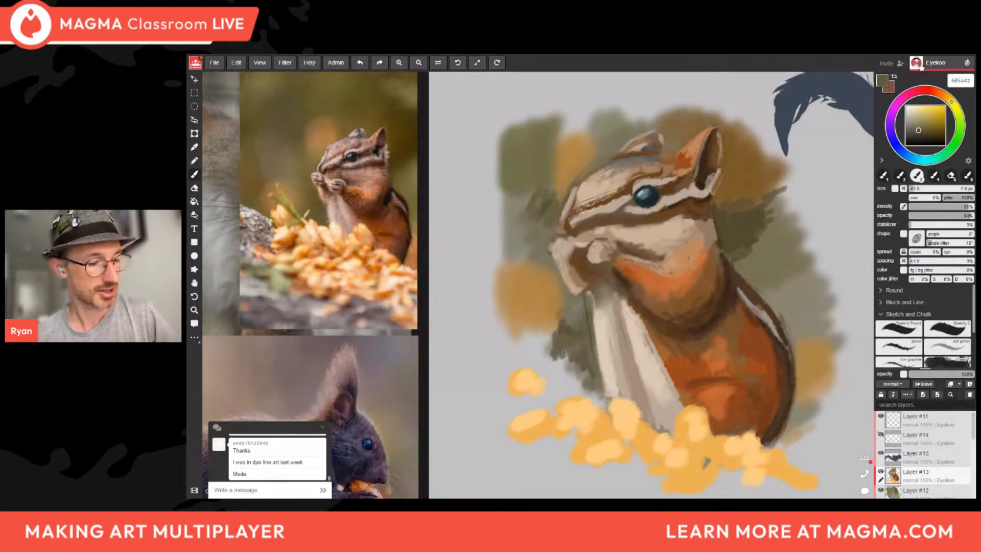
alt+click(682, 207)
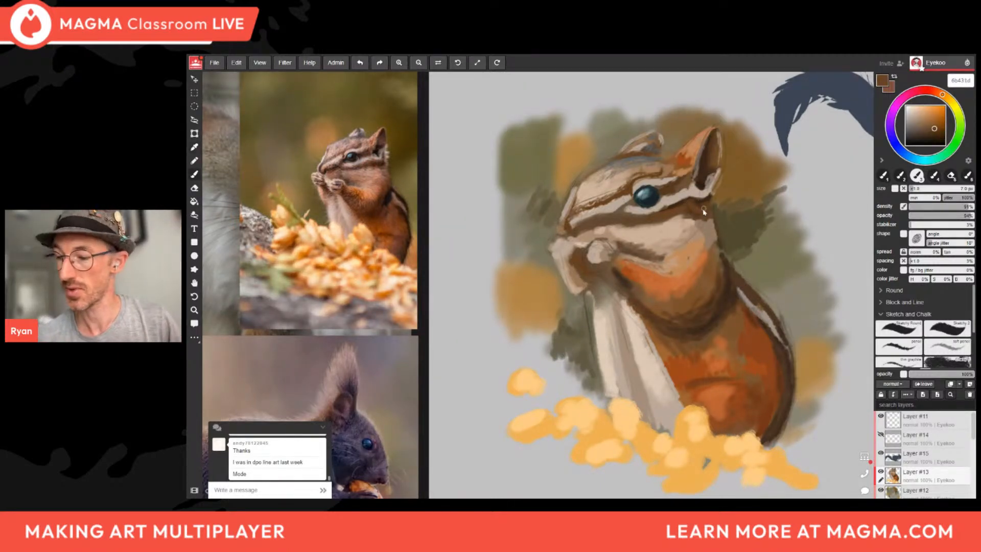
alt+click(695, 203)
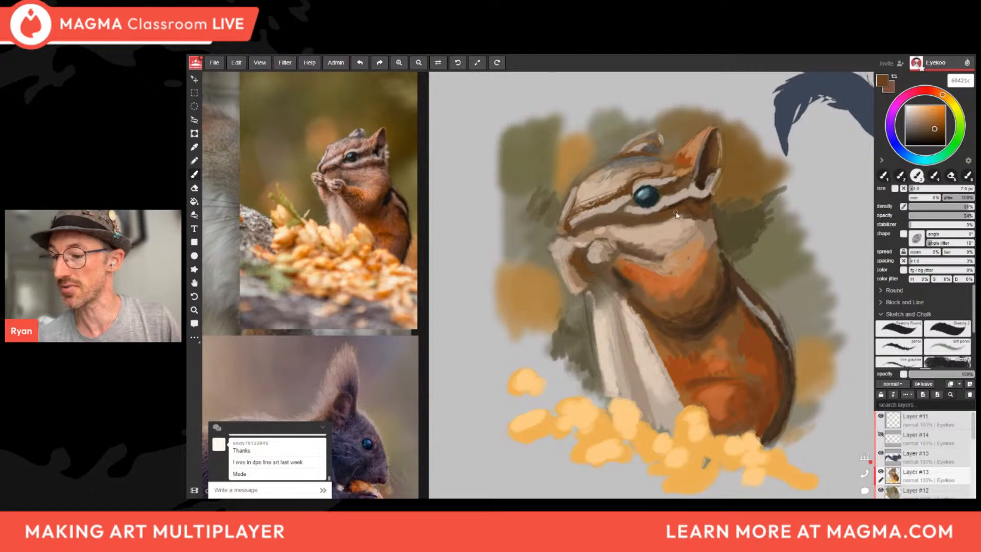
alt+click(705, 208)
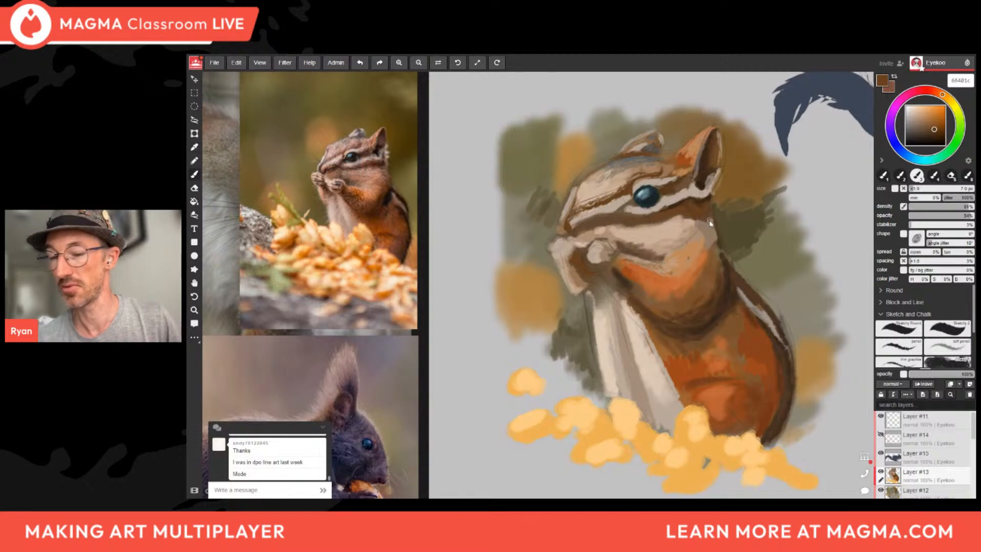
alt+click(737, 204)
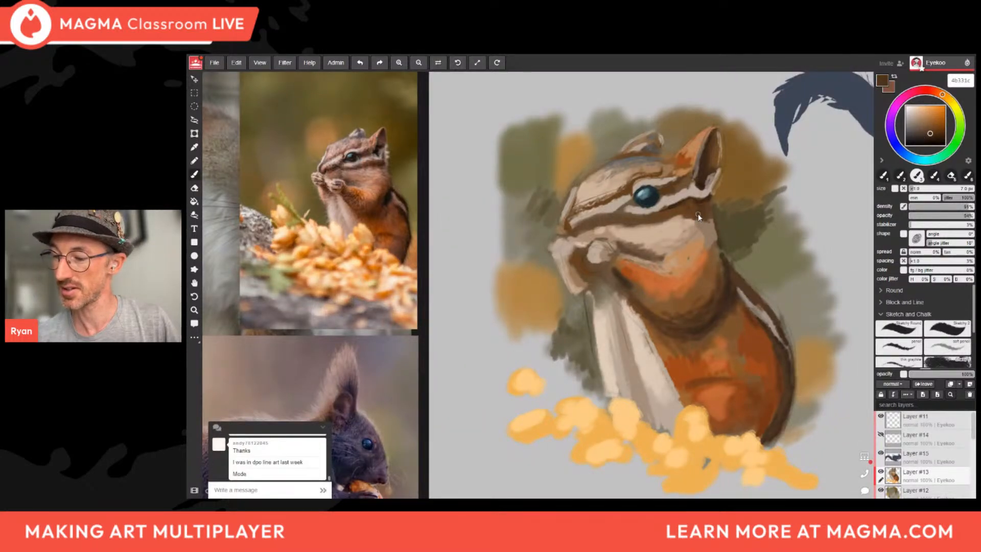
Sample the near ear's inner brown, lighten it gradually to a warm beige, and touch up the ear's rear rim.
alt+click(706, 174)
alt+click(704, 172)
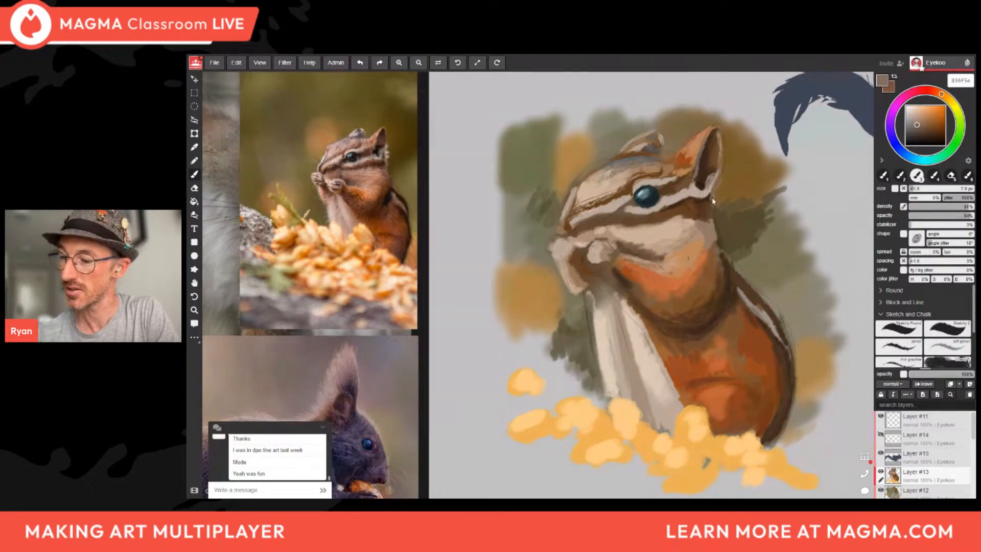
click(915, 120)
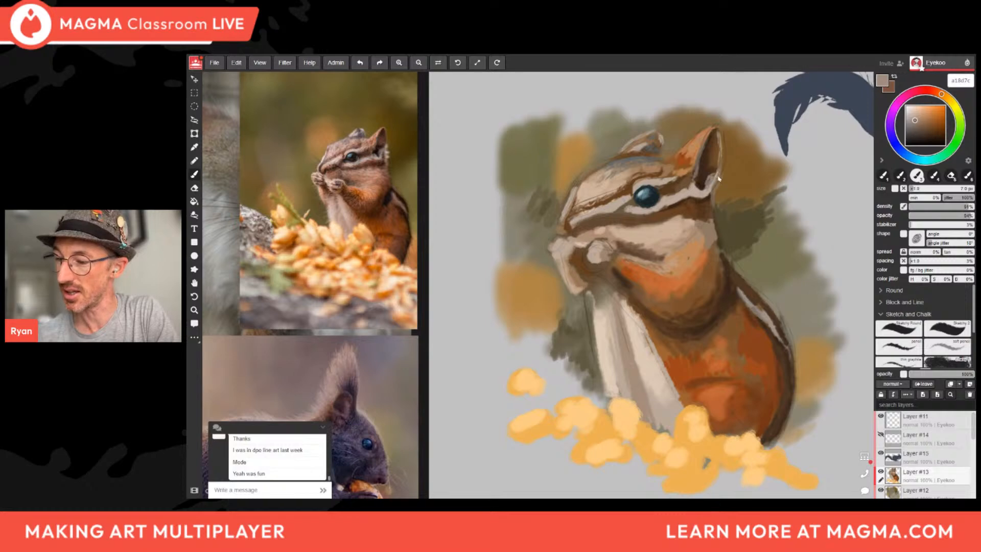
click(915, 118)
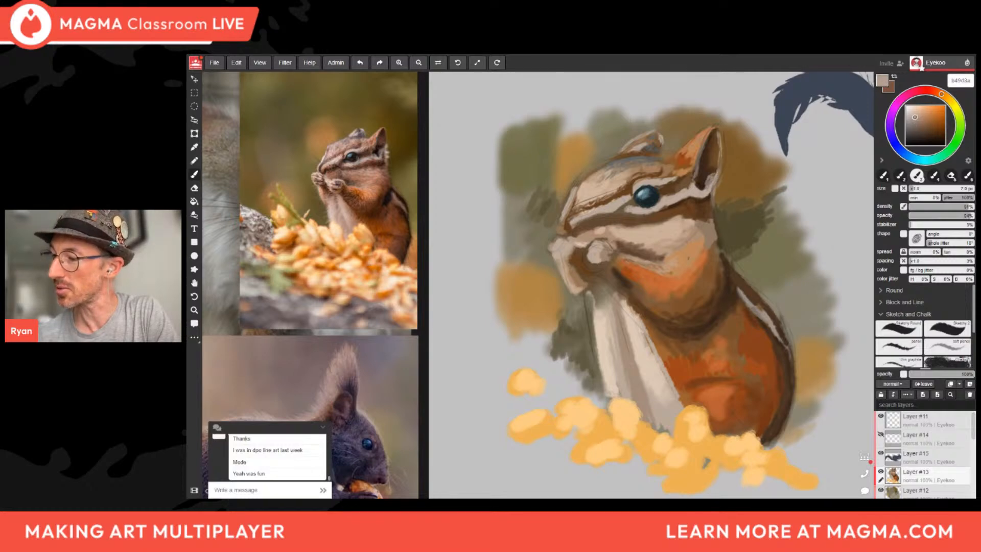
click(915, 116)
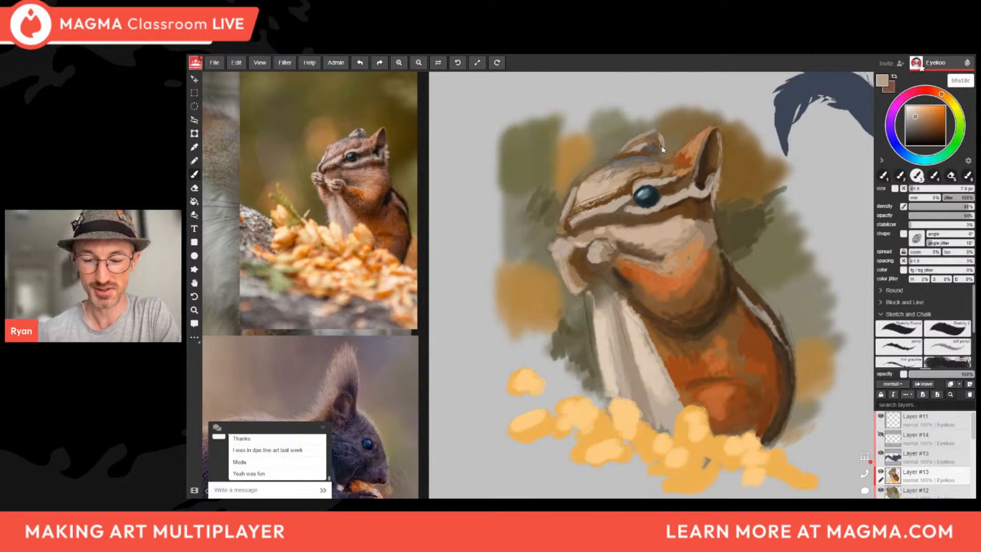
Refine the eye's dark edge with sampled blue-black, and touch up the stripe behind the eye with sampled brown darkened slightly.
alt+click(649, 205)
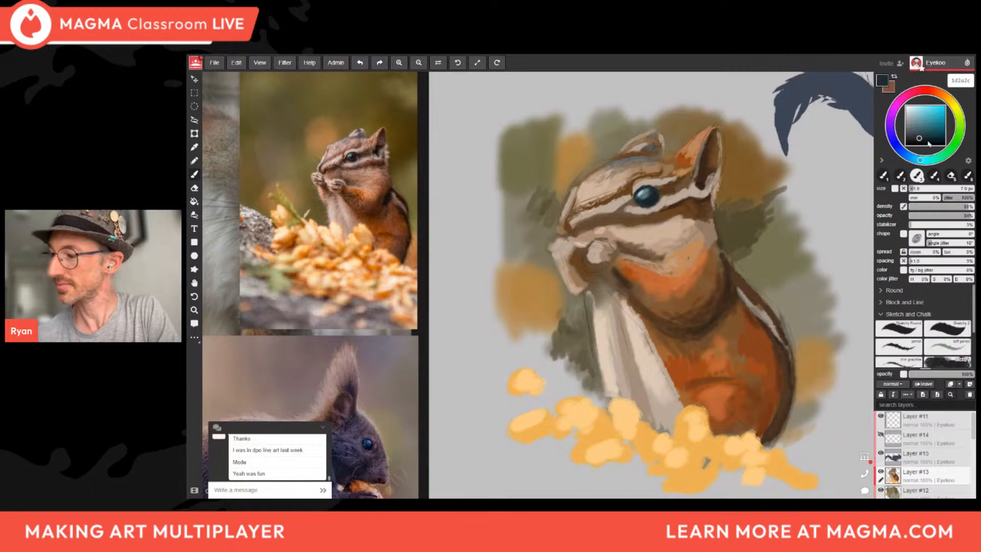
alt+click(648, 202)
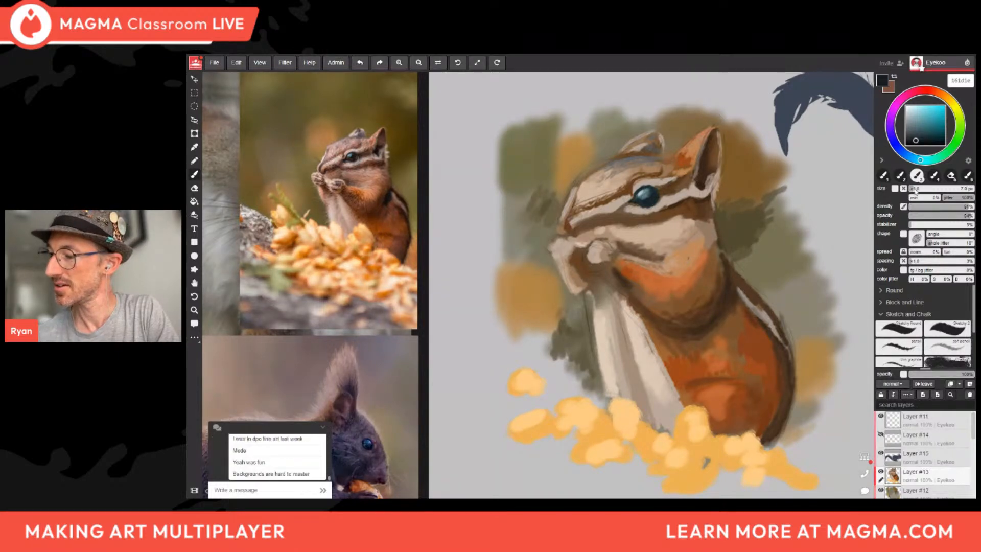
mouse_move(914, 188)
mouse_down()
mouse_move(905, 180)
mouse_move(914, 189)
mouse_up()
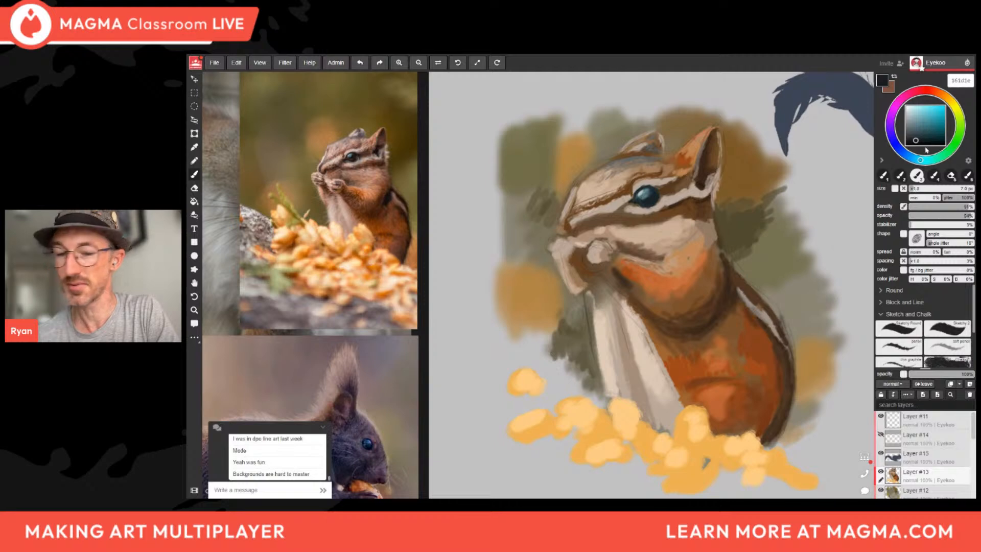
alt+click(669, 189)
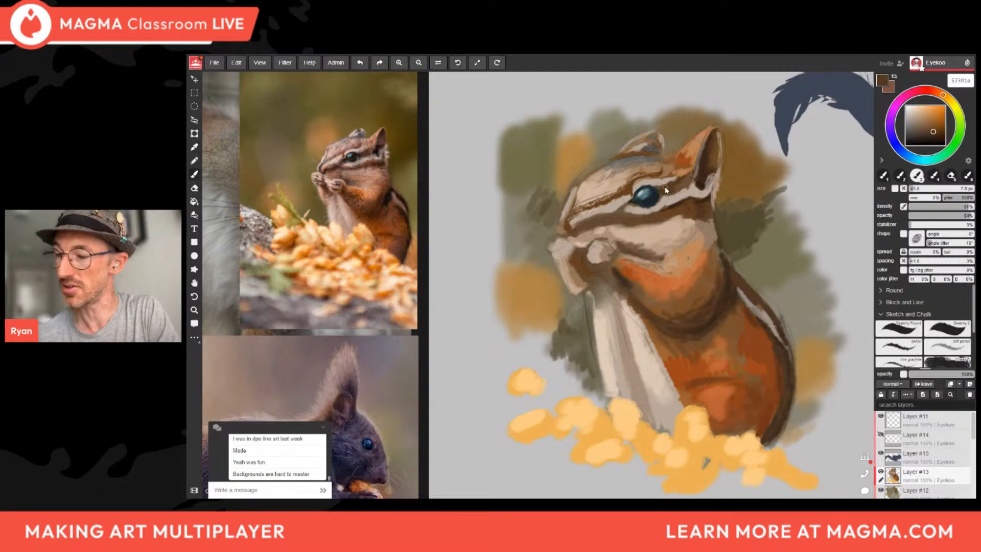
click(932, 132)
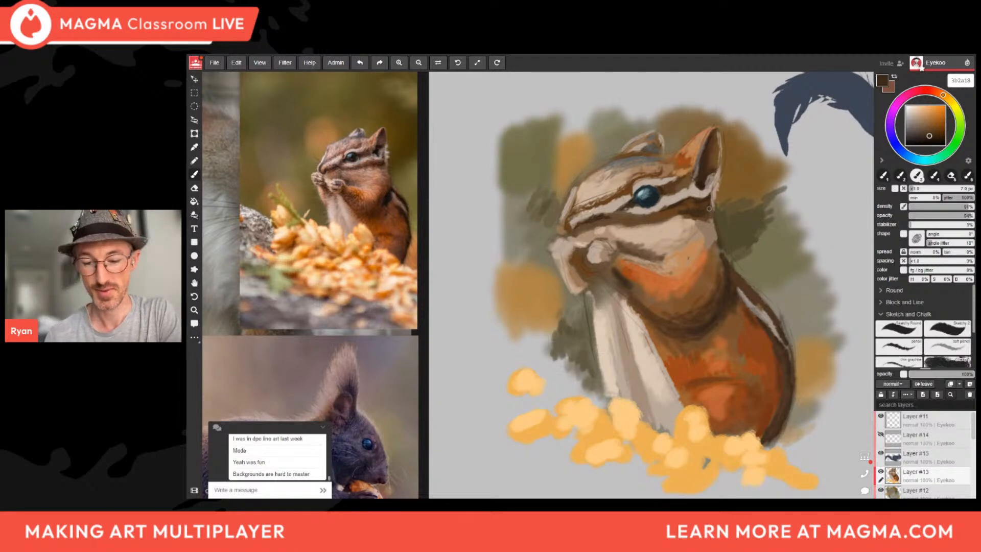
Touch up the brow stripe and muzzle with browns sampled above the eye and from the far ear.
alt+click(633, 184)
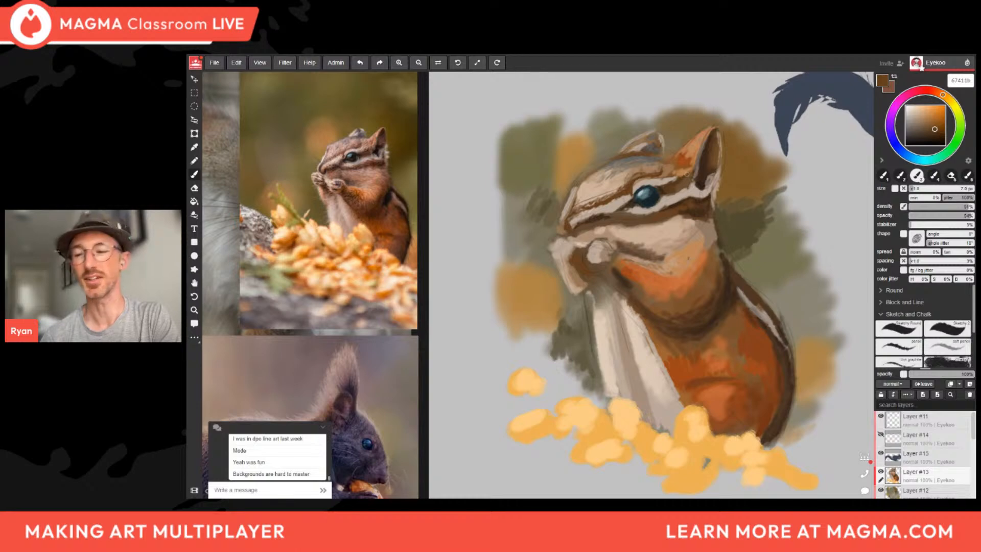
alt+click(659, 145)
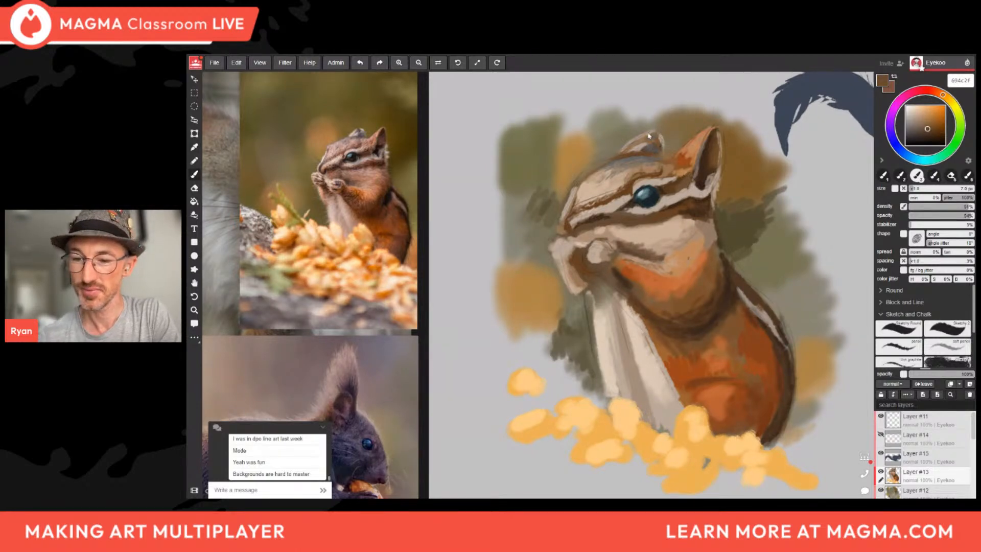
mouse_move(585, 204)
mouse_down()
mouse_move(573, 207)
mouse_move(580, 182)
mouse_move(580, 209)
mouse_move(592, 207)
mouse_up()
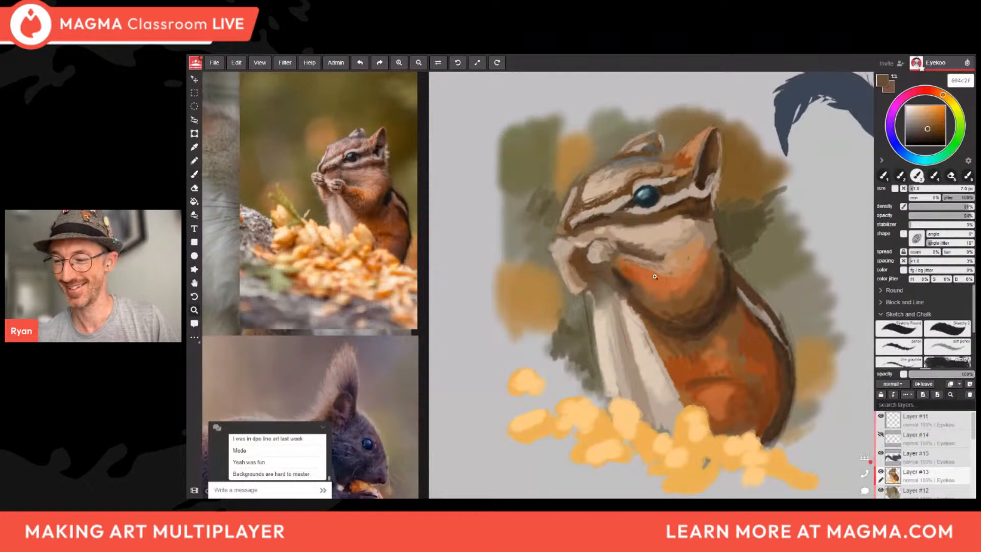
Touch up the chest edge, forearm and muzzle stripe with sampled orange-brown, beige and dark brown.
scroll(659, 280, down, 3)
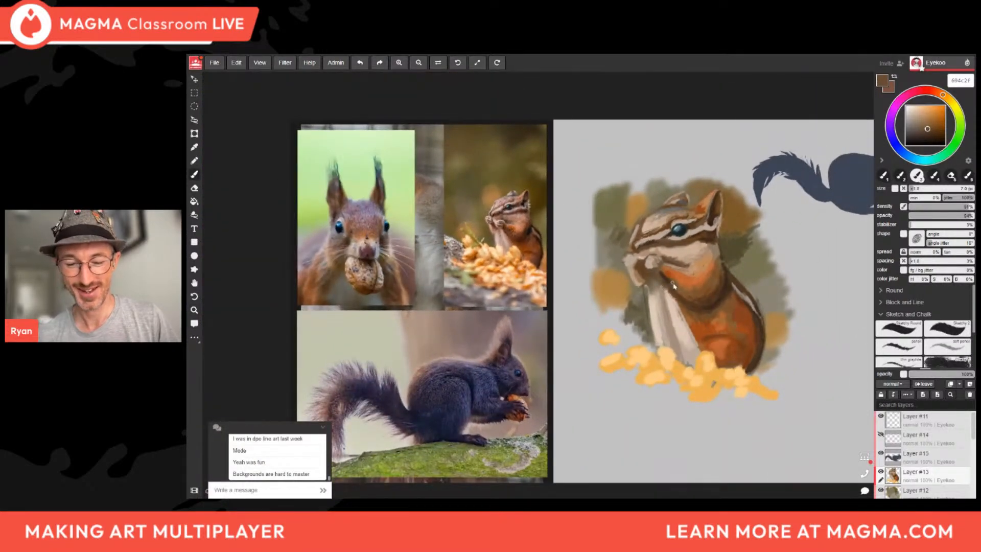
scroll(674, 286, up, 2)
scroll(664, 313, up, 1)
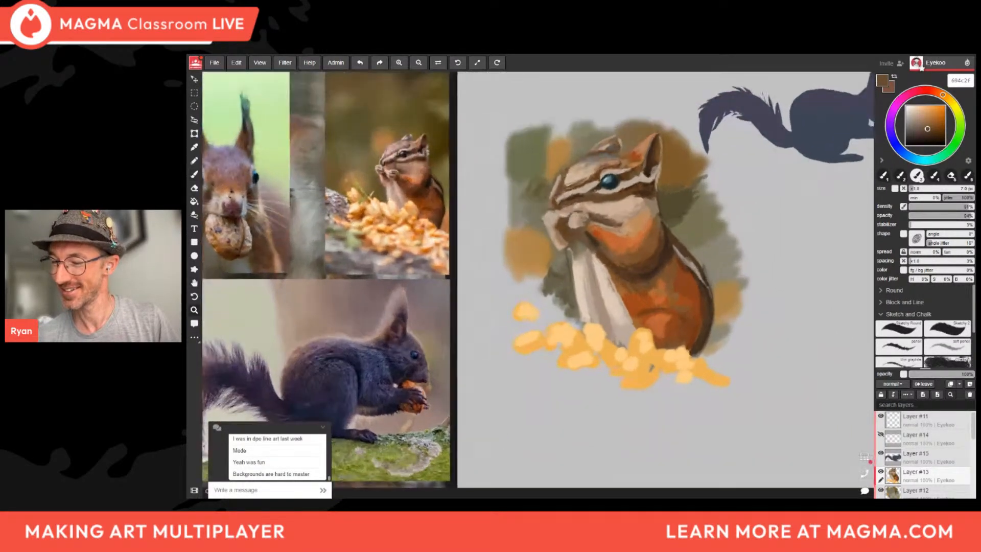
key(alt)
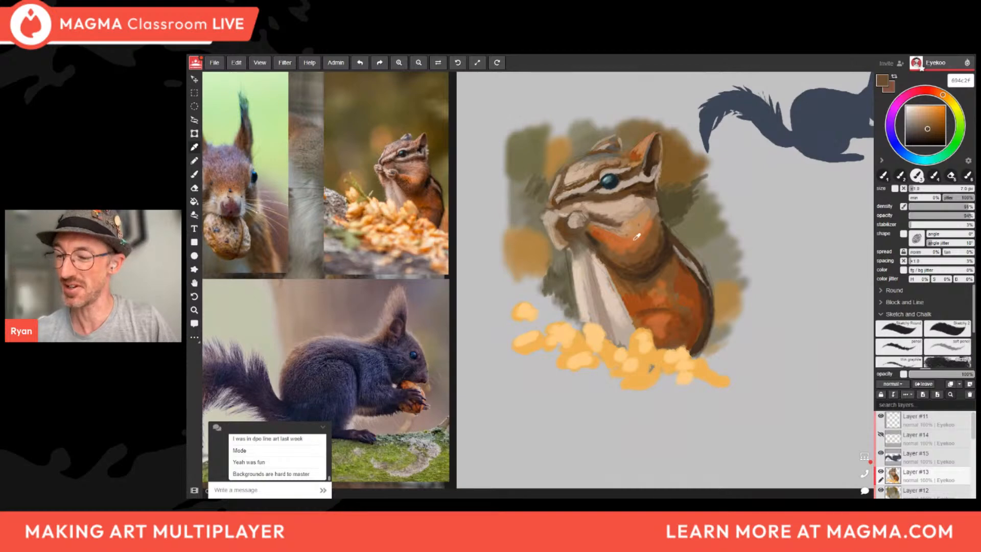
alt+click(632, 279)
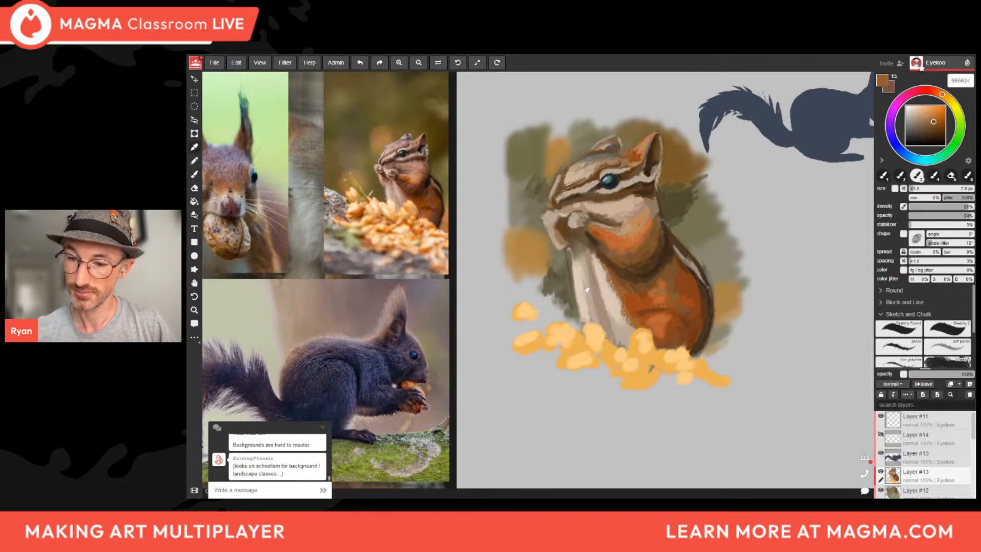
alt+click(563, 241)
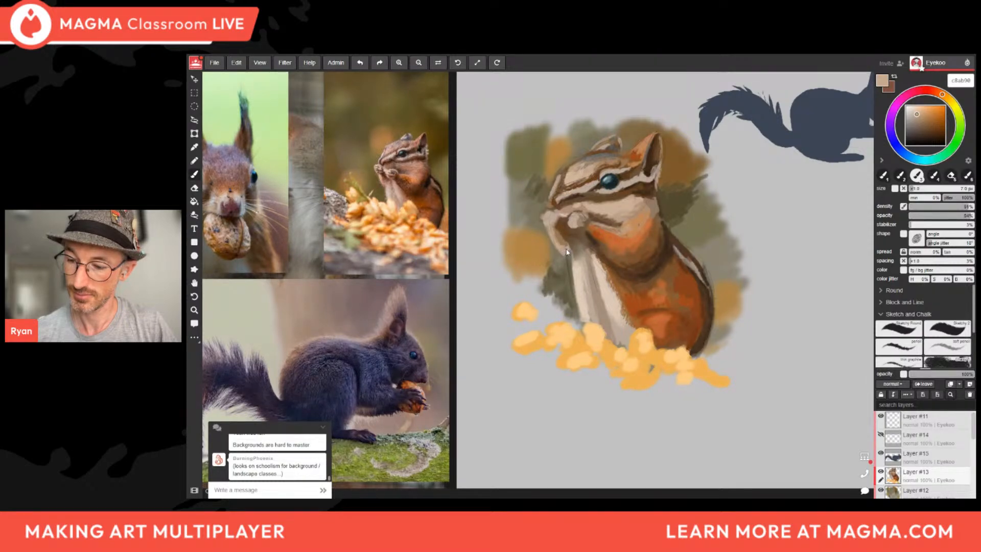
alt+click(582, 200)
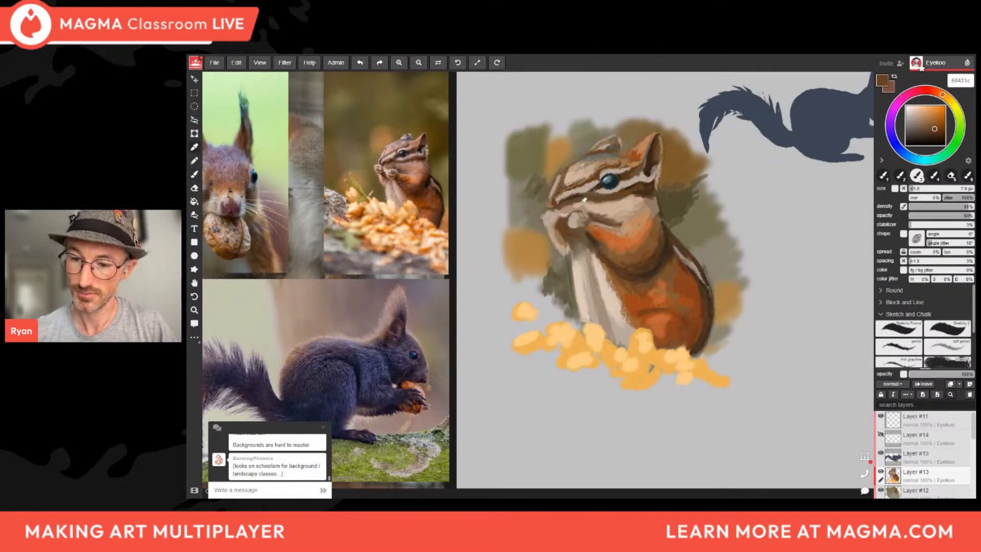
Repaint the front paw using a 12 px brush with sampled grey-beige and a lighter beige, and sample brown for the gap between the paws.
alt+click(582, 212)
key(bracketright)
key(bracketright)
key(bracketright)
key(bracketright)
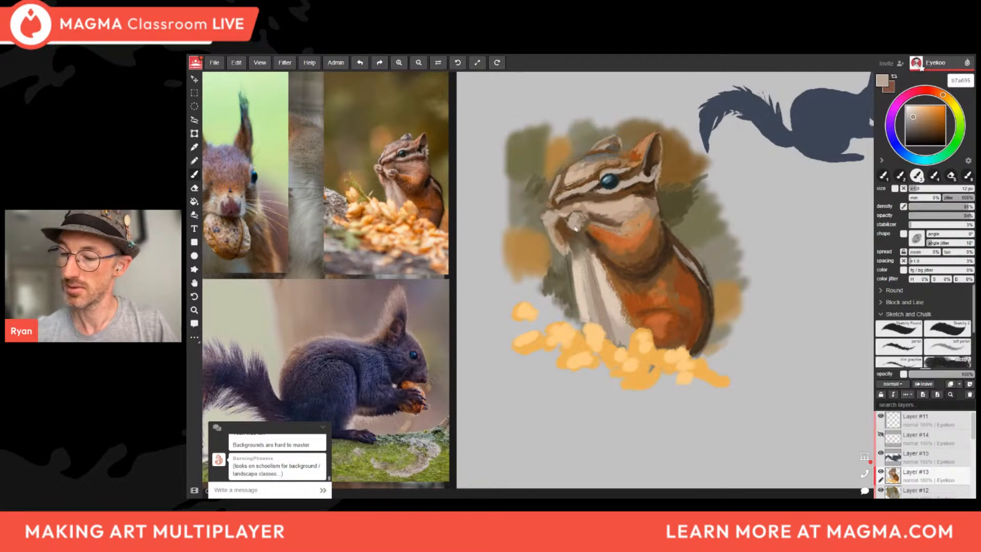
drag(572, 231, 573, 225)
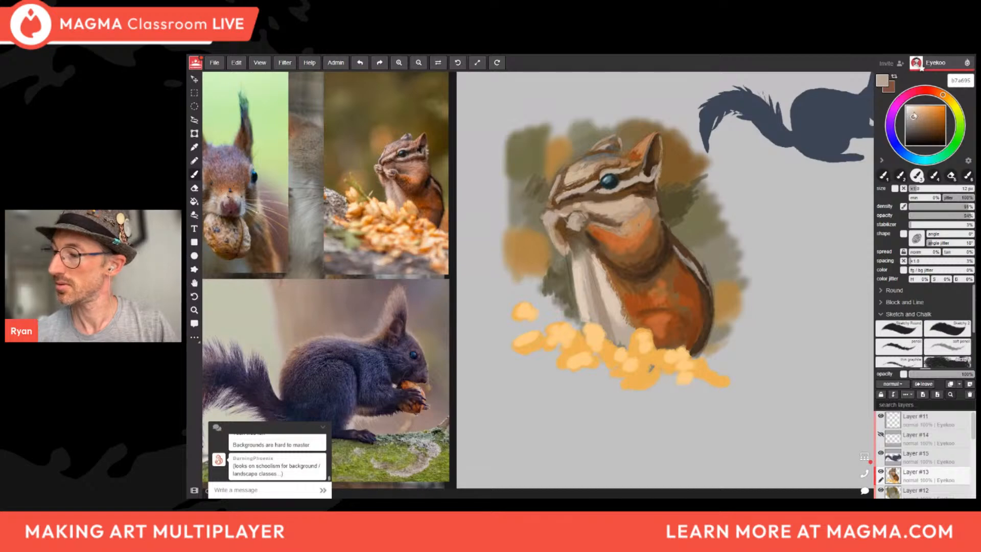
click(912, 114)
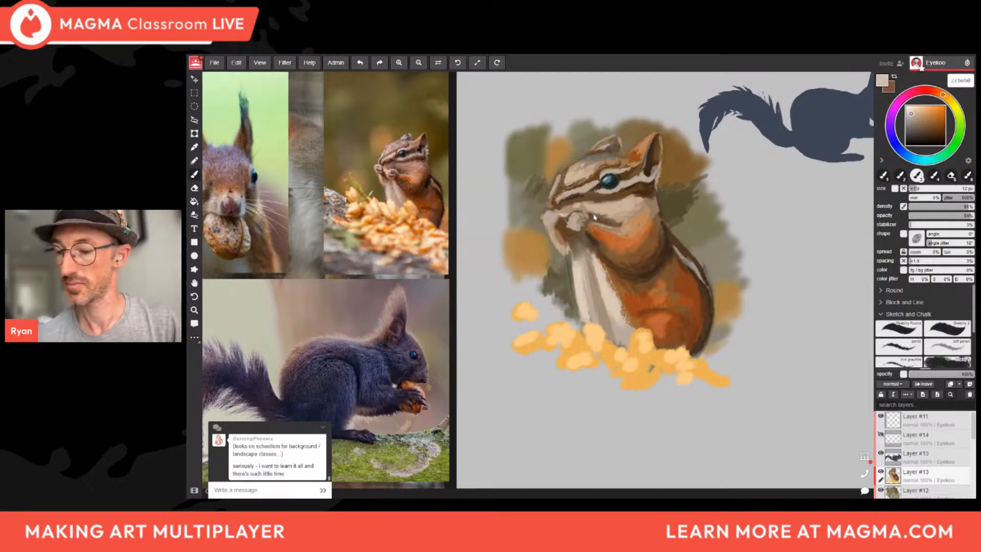
mouse_move(572, 220)
mouse_down()
mouse_move(578, 225)
mouse_move(568, 221)
mouse_up()
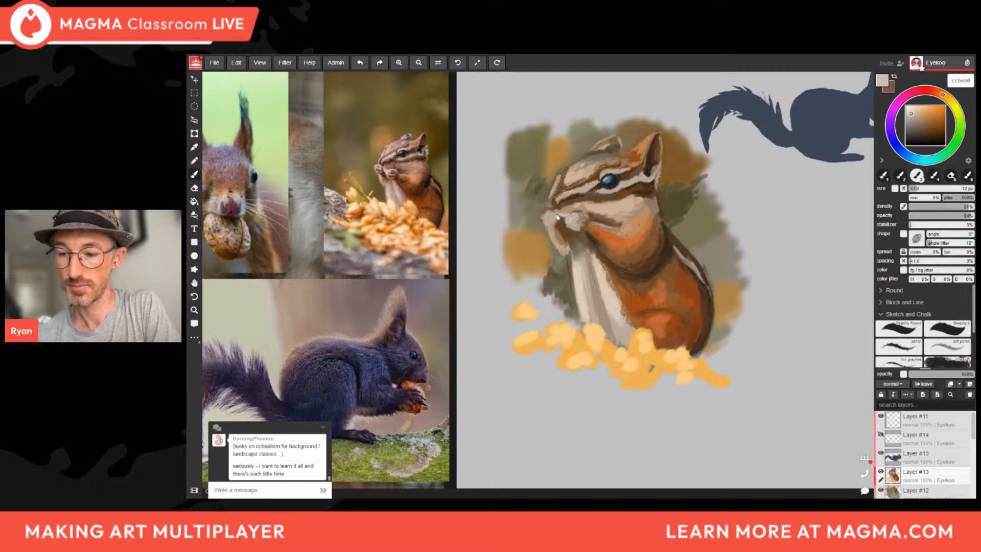
alt+click(557, 214)
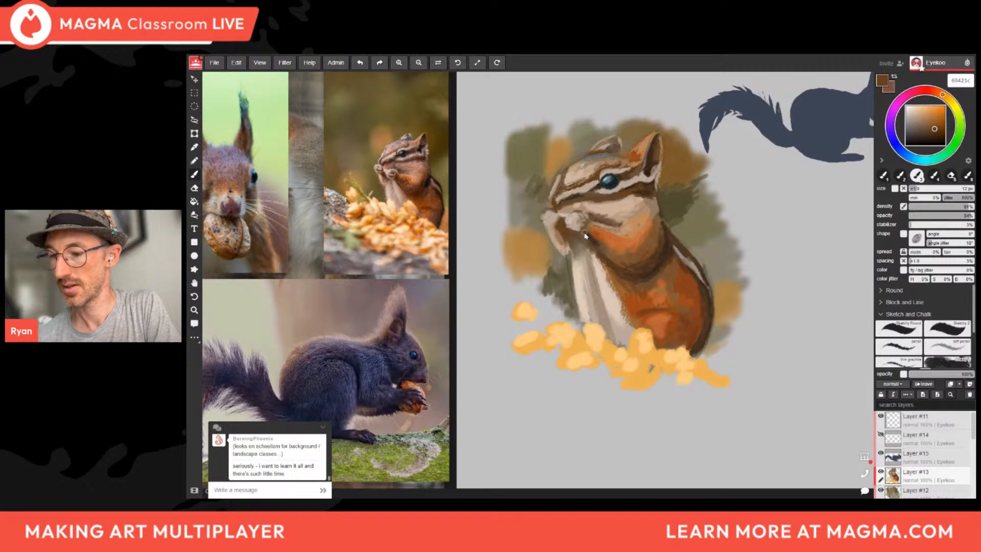
Deepen the near ear's hollow with a 4 px near-black brown brush, and touch up the cheek stripe with sampled dark brown and beige.
alt+click(657, 164)
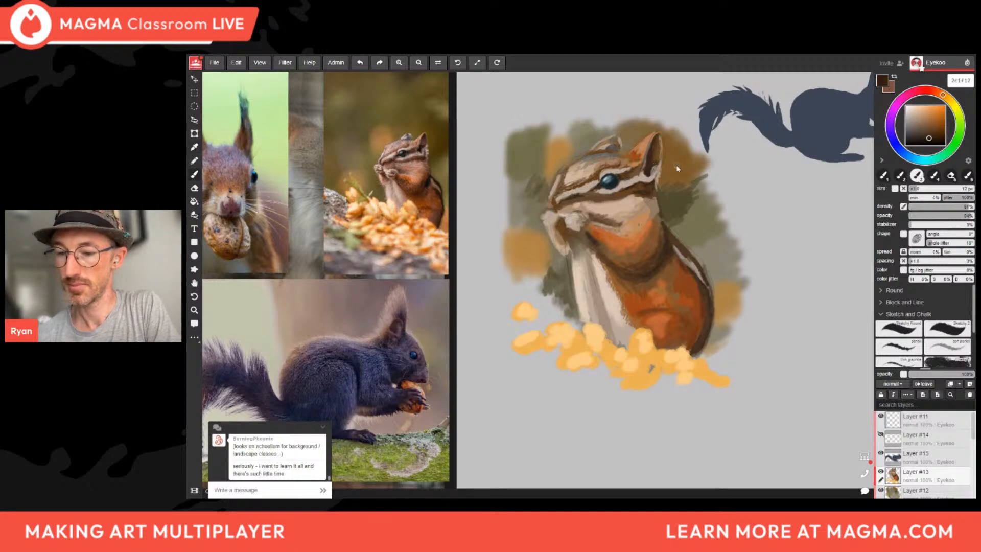
drag(930, 139, 924, 141)
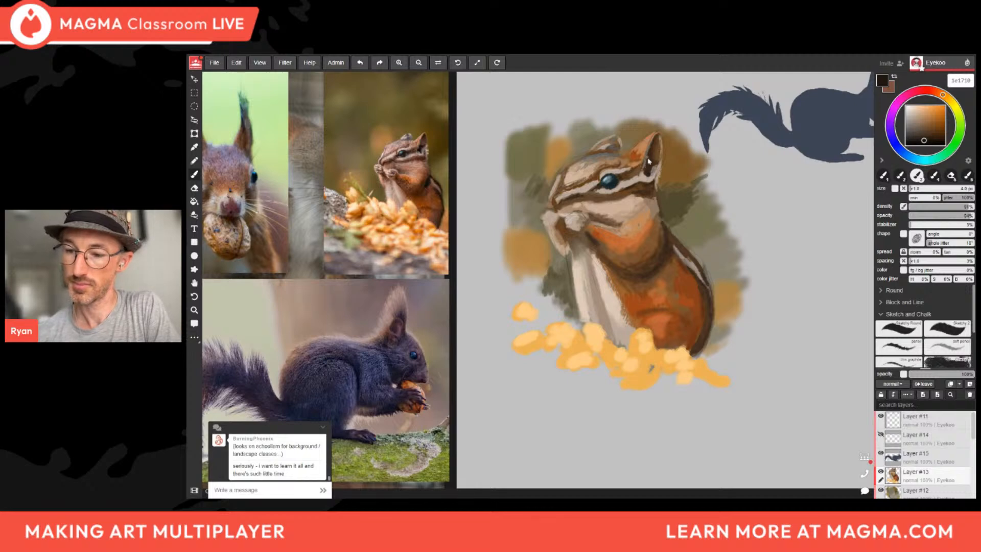
drag(646, 174, 667, 141)
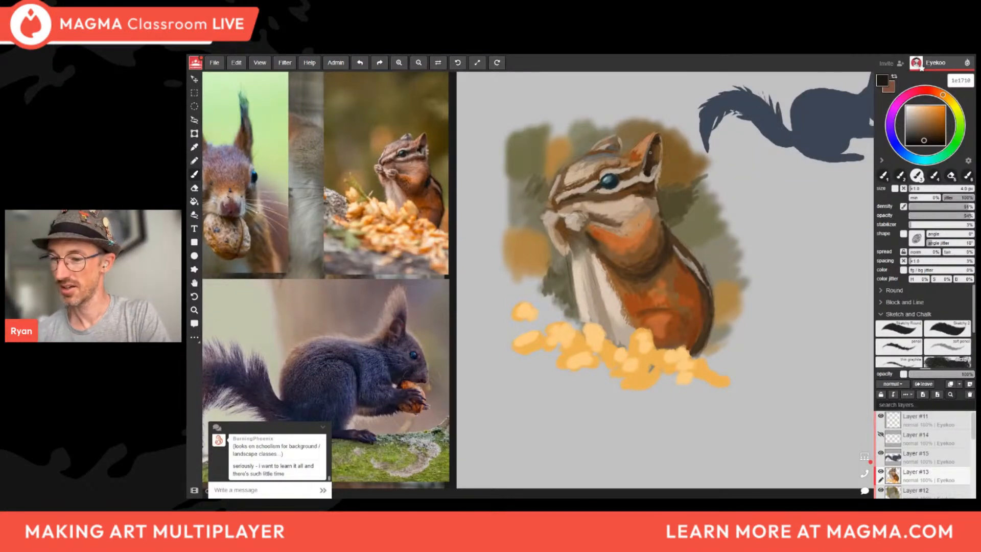
alt+click(649, 191)
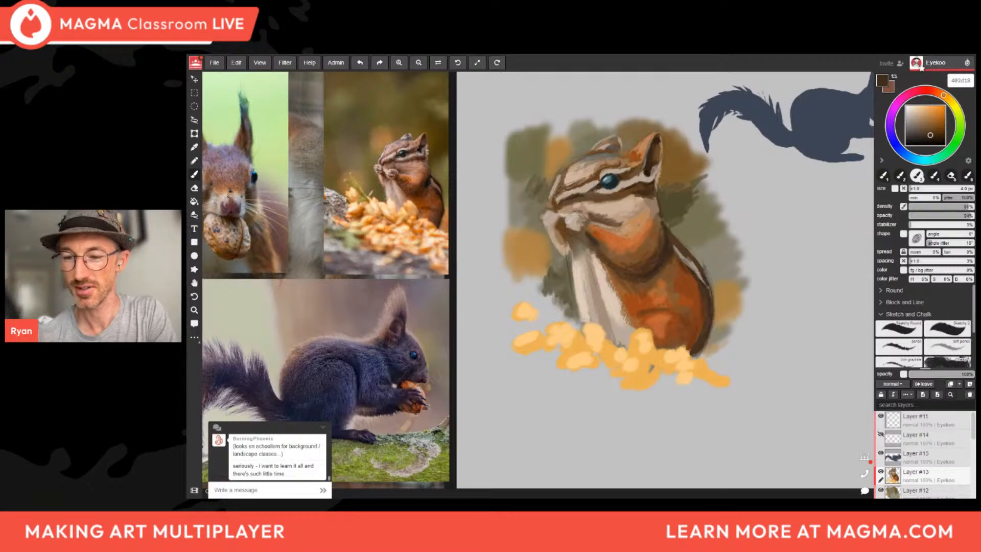
alt+click(616, 197)
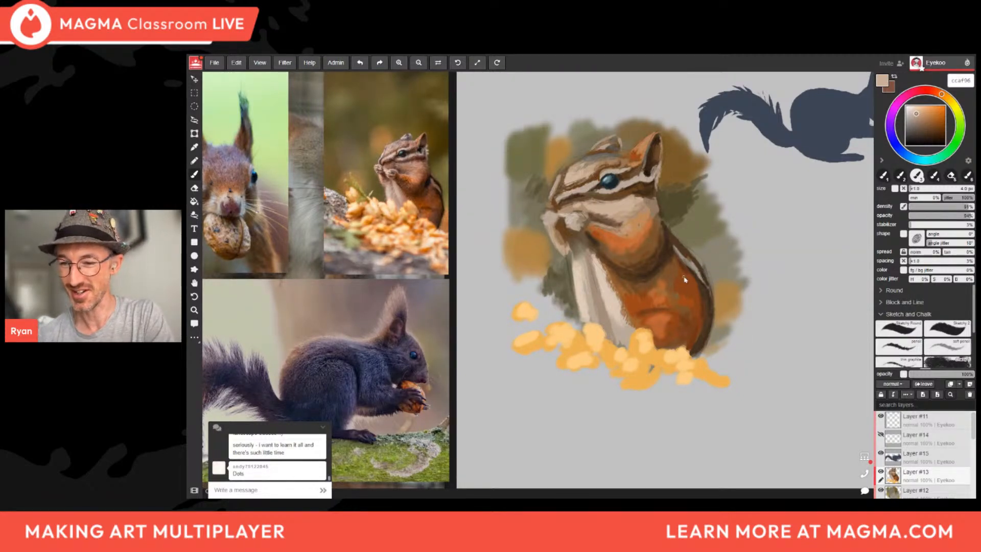
Touch up the flank and lower cheek fur with sampled rust and lighter oranges.
alt+click(659, 294)
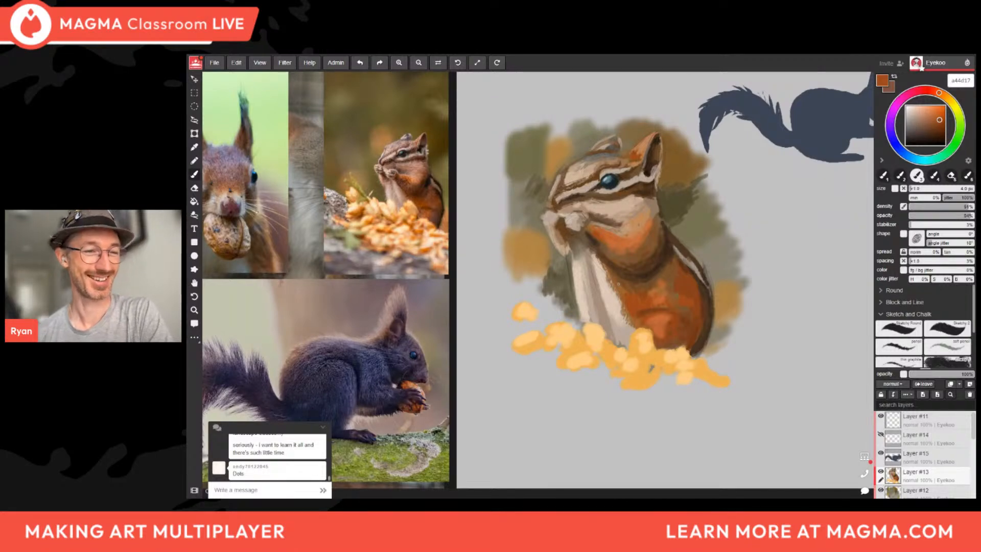
alt+click(630, 235)
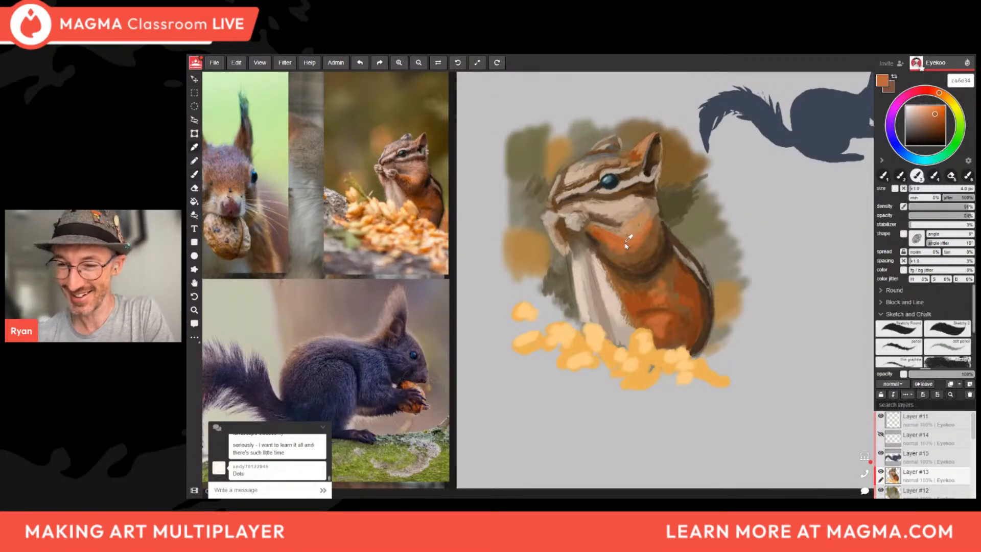
alt+click(634, 254)
alt+click(661, 294)
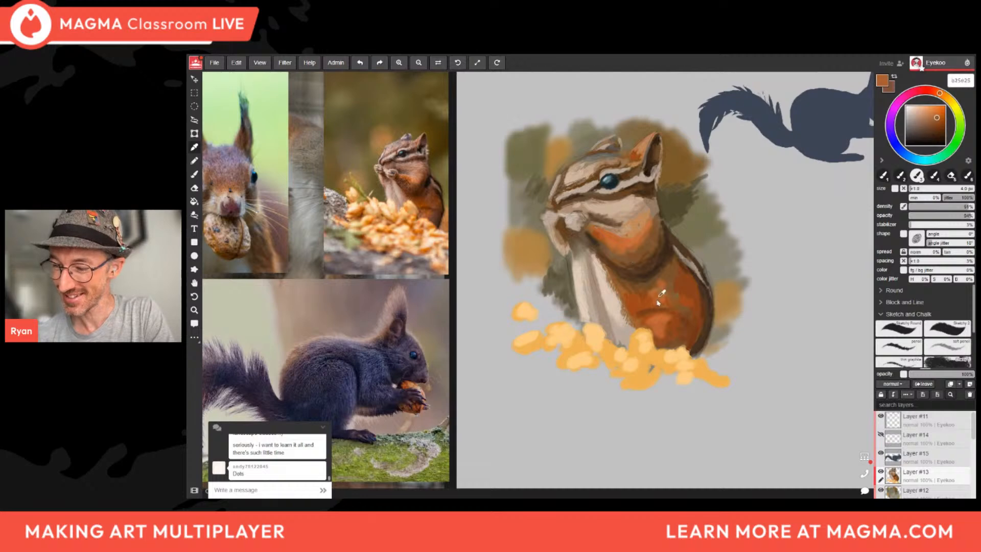
Strengthen the orange fur below the paw on the lower cheek with sampled rust orange and a brush enlarged to 23 px.
alt+click(643, 299)
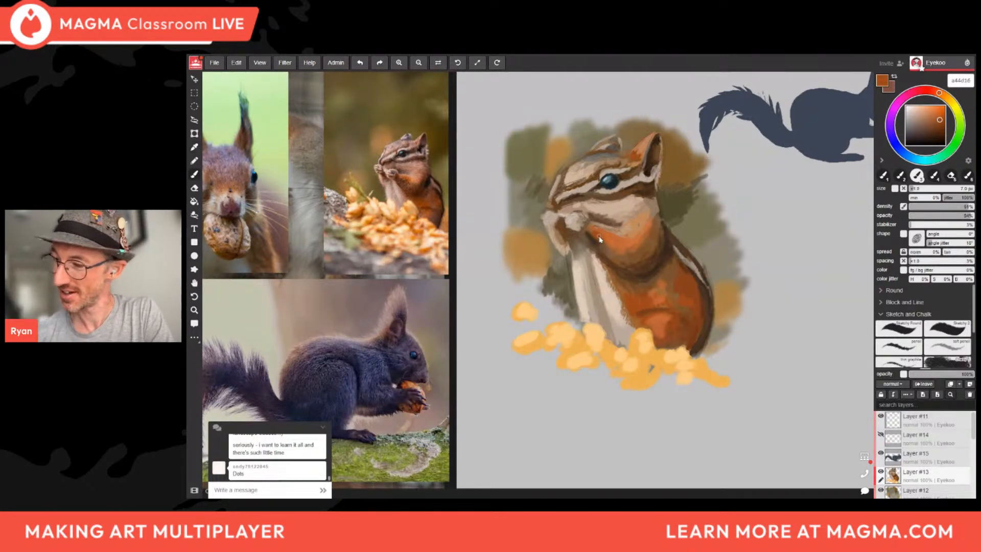
key(bracketright)
key(bracketleft)
drag(611, 253, 601, 242)
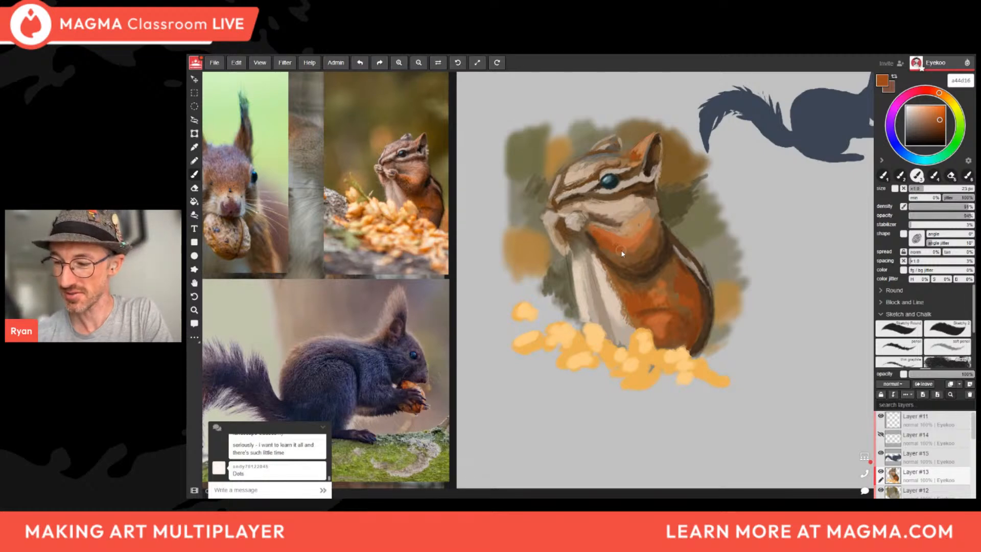
Blend the lower cheek and throat shading with sampled muted brown, dark brown, tan and rust orange.
alt+click(615, 254)
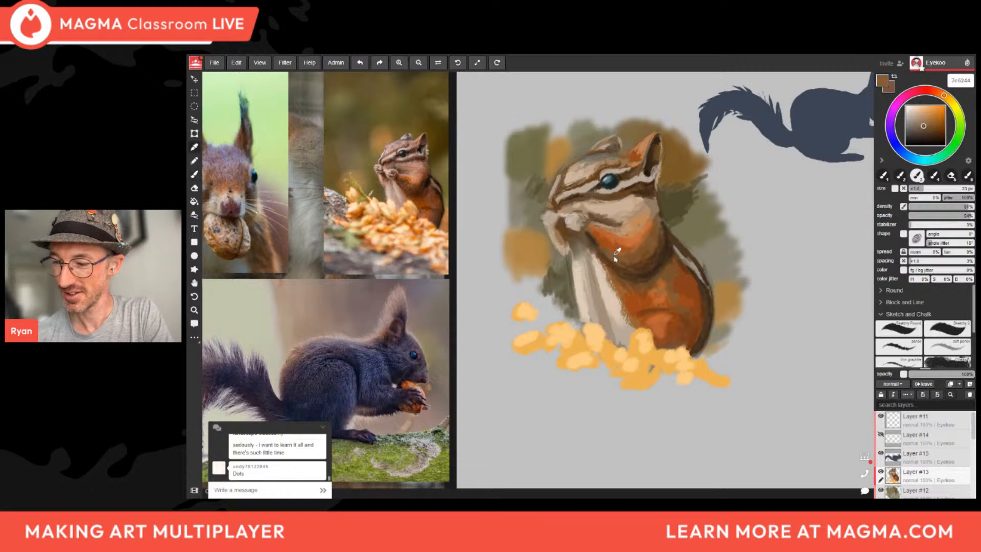
alt+click(616, 248)
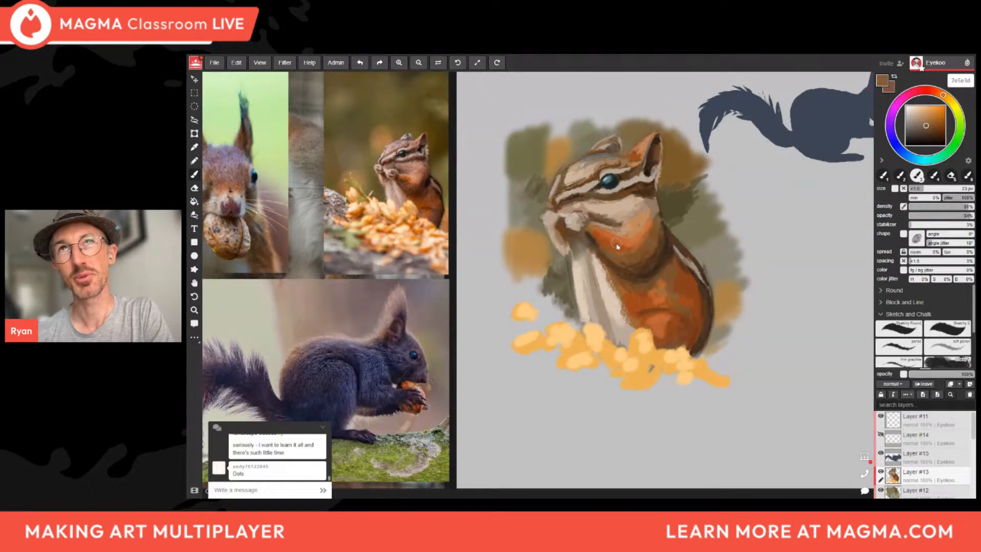
alt+click(653, 260)
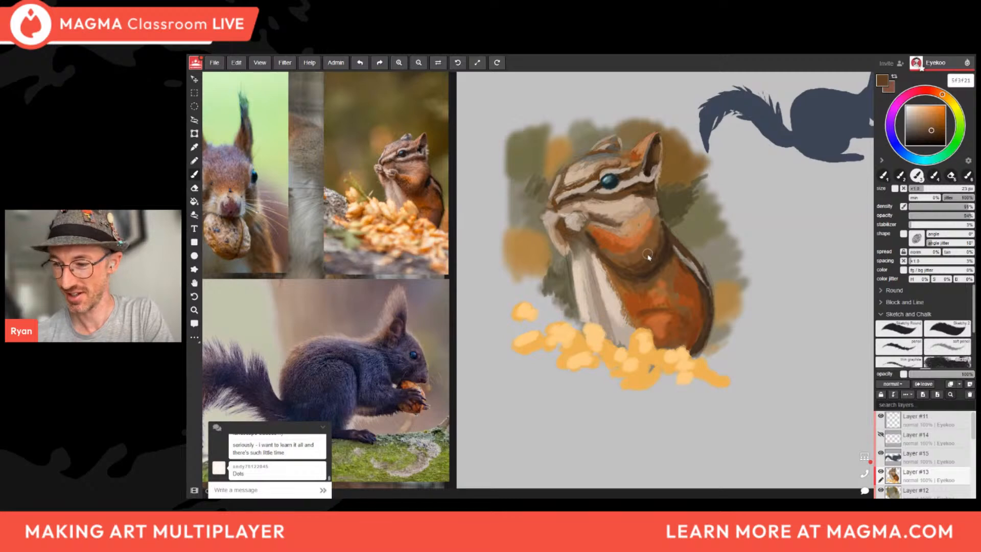
alt+click(647, 229)
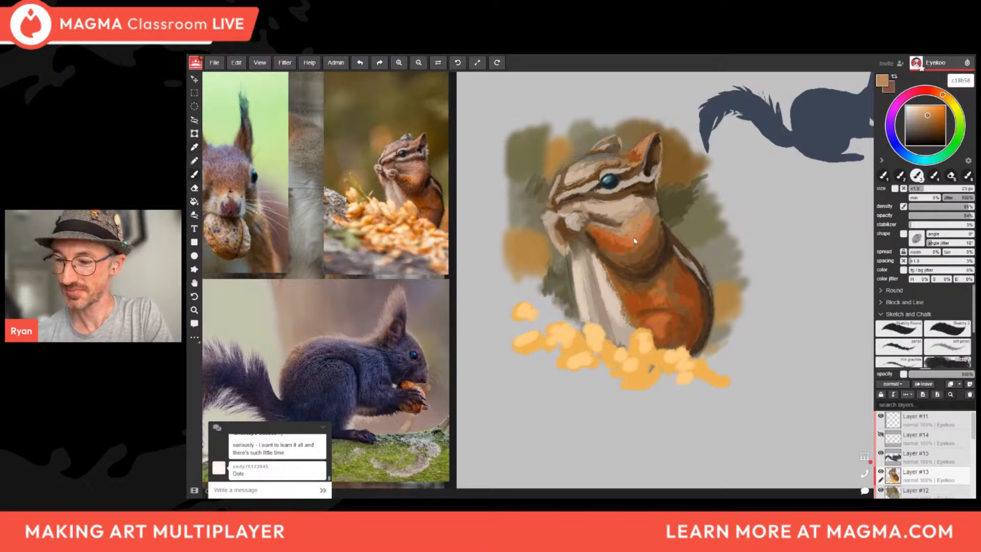
alt+click(607, 243)
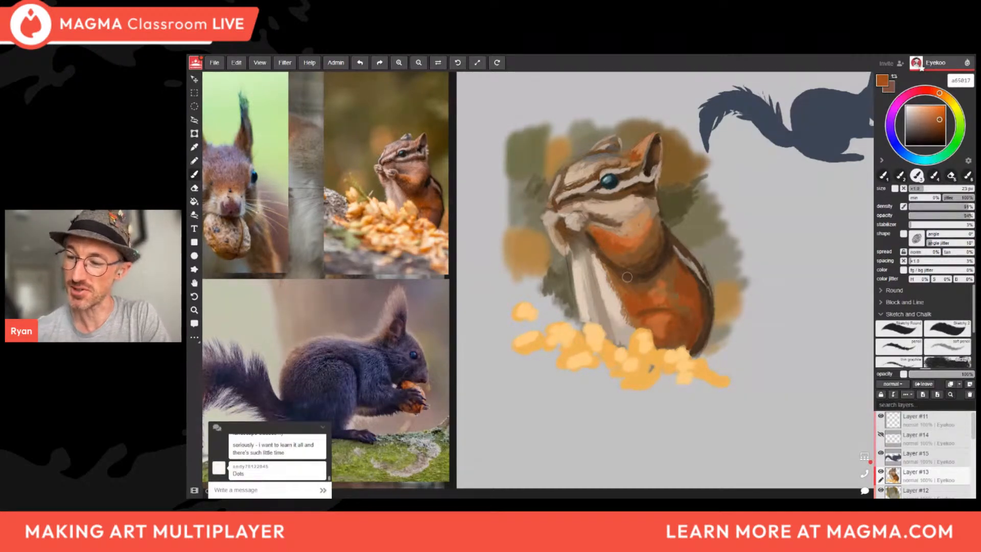
alt+click(607, 259)
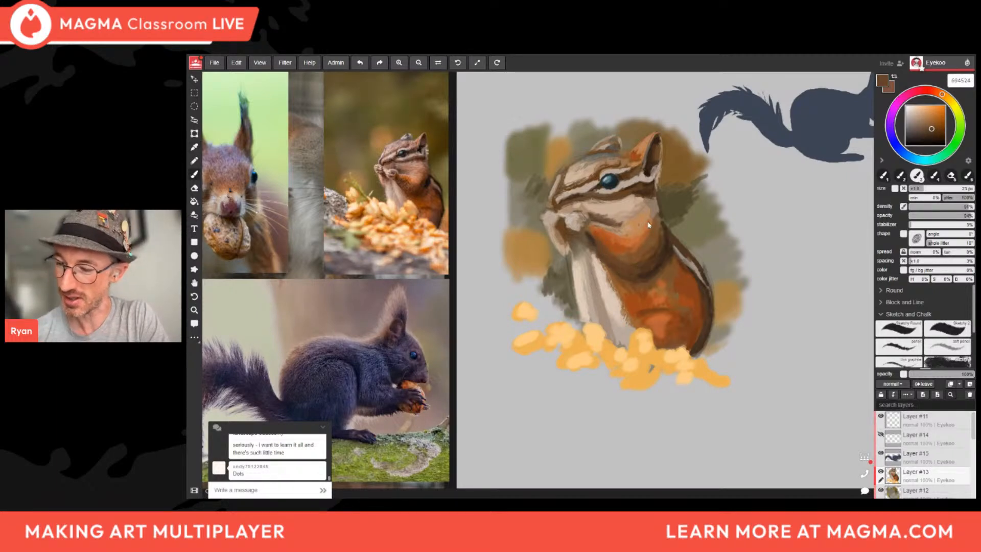
Blend the cheek above the orange patch with sampled rust, light orange d7a473 and sampled beige.
alt+click(635, 239)
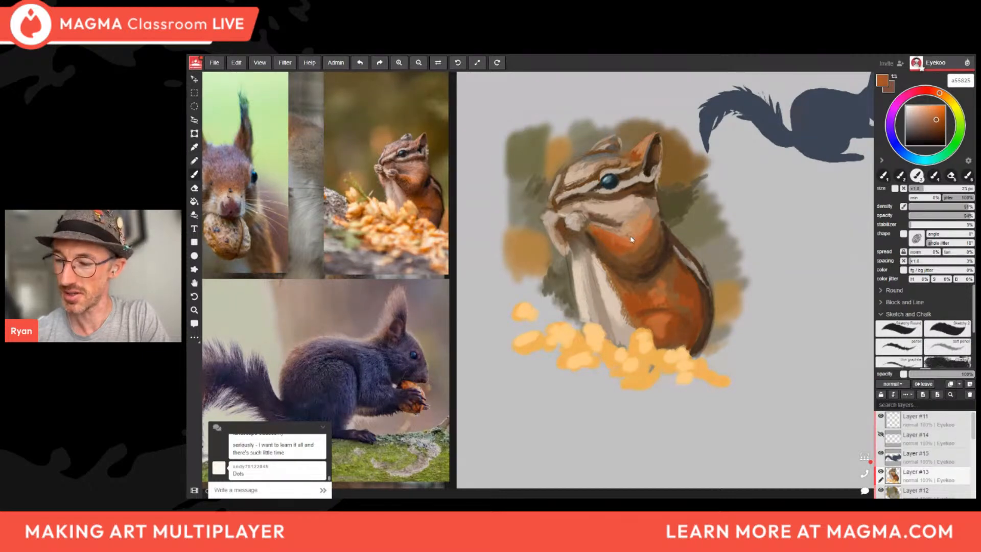
alt+click(632, 243)
drag(637, 251, 653, 221)
click(928, 117)
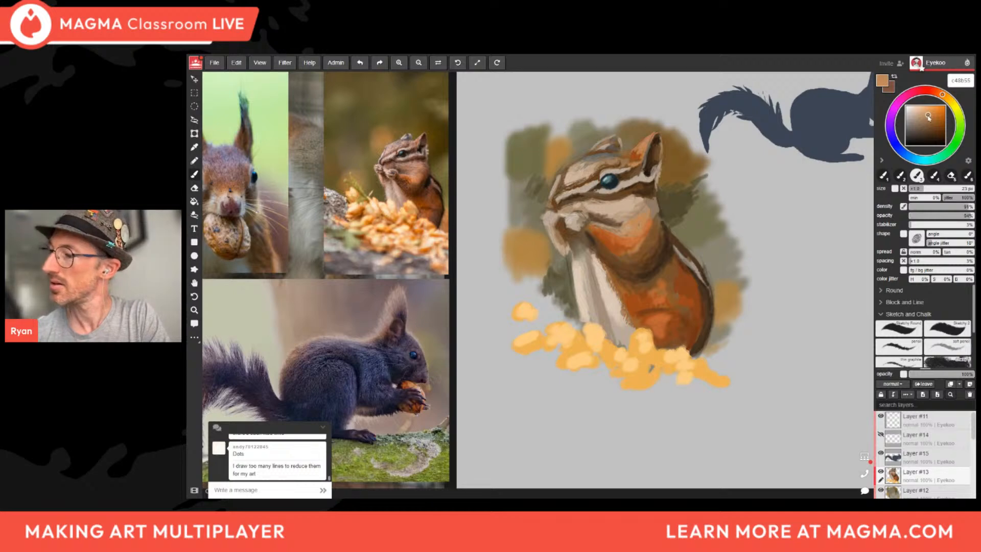
drag(928, 116, 924, 113)
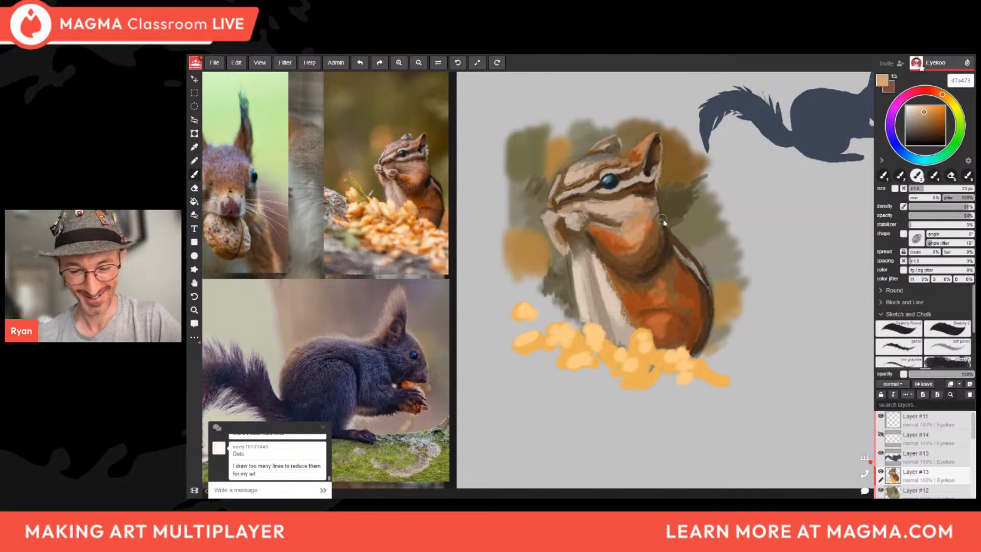
alt+click(632, 239)
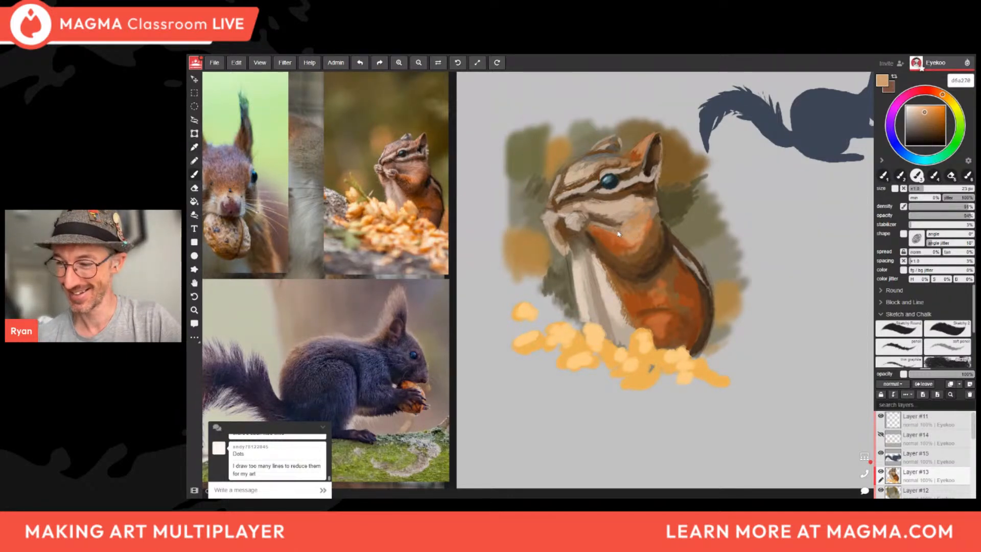
alt+click(635, 209)
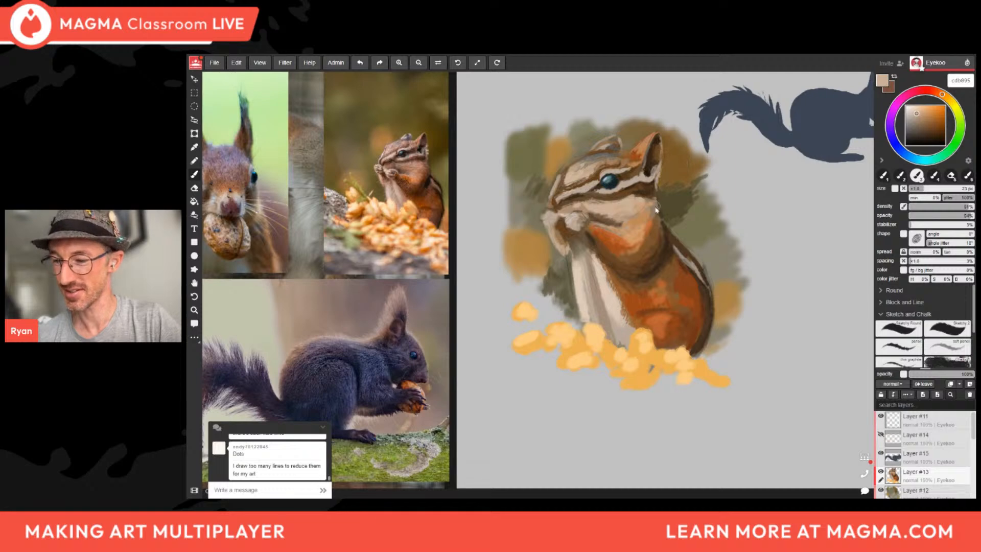
Touch up the throat shadow with sampled dark brown, and paint the background beside the belly in sampled olive grey darkened to 5e5741.
alt+click(659, 261)
alt+click(660, 261)
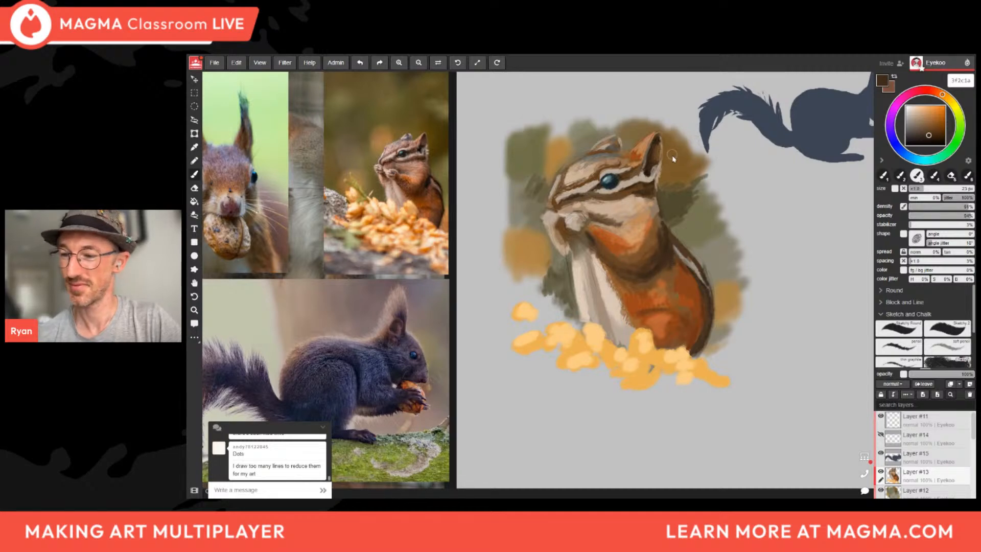
alt+click(561, 291)
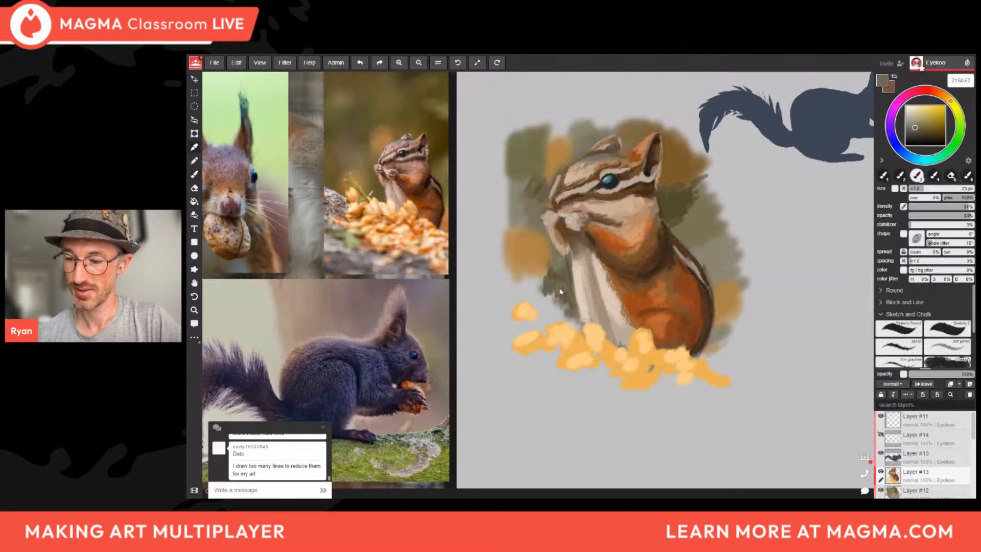
mouse_move(578, 311)
mouse_down()
mouse_move(568, 321)
mouse_move(577, 324)
mouse_up()
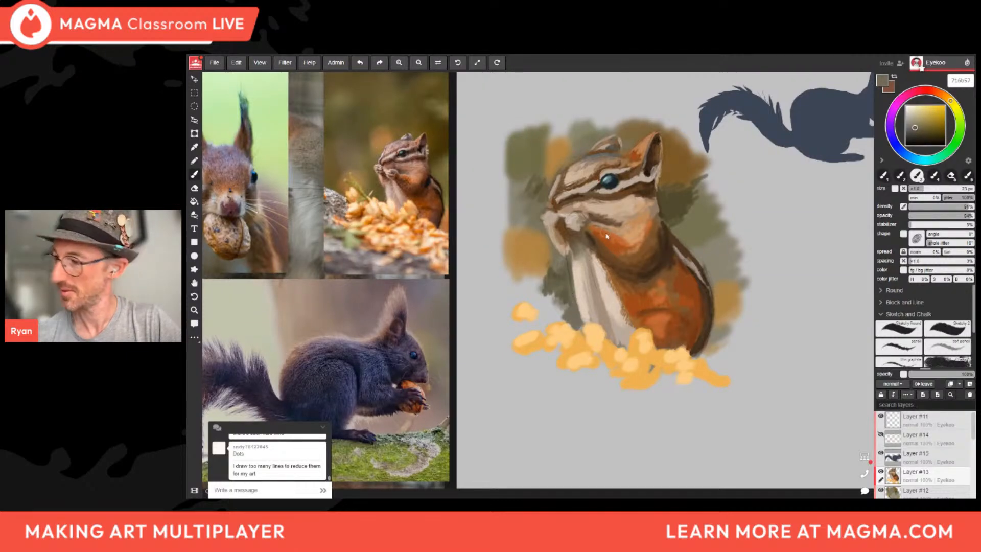
click(918, 131)
drag(572, 309, 566, 315)
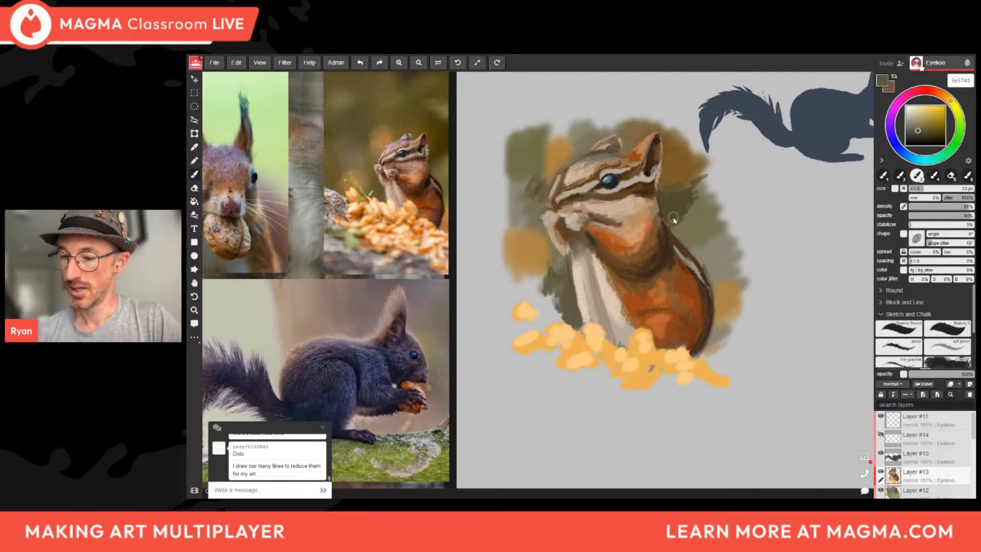
Highlight the front paw and the forehead stripe with pale beige dfcab7, lightened from the sampled cheek color.
alt+click(594, 216)
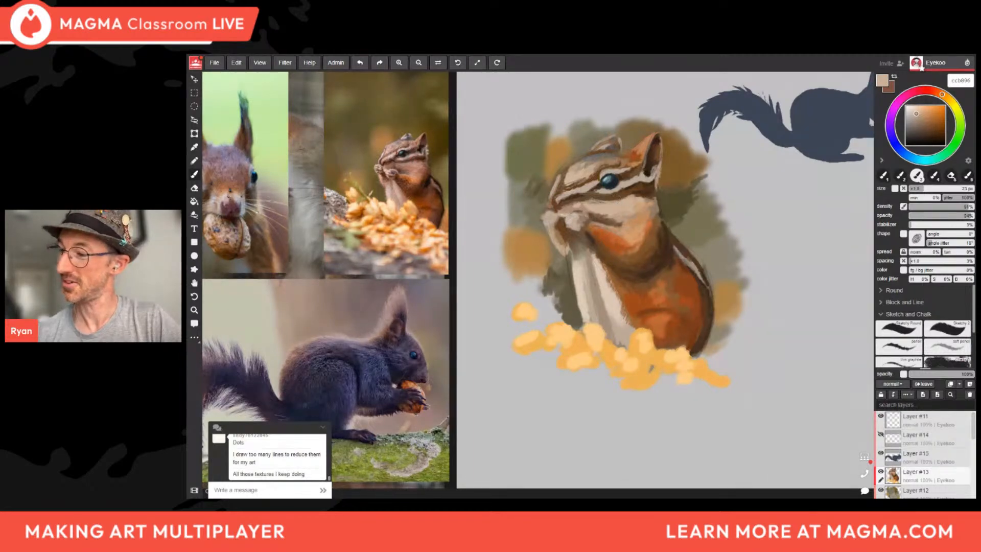
alt+click(634, 207)
alt+click(634, 207)
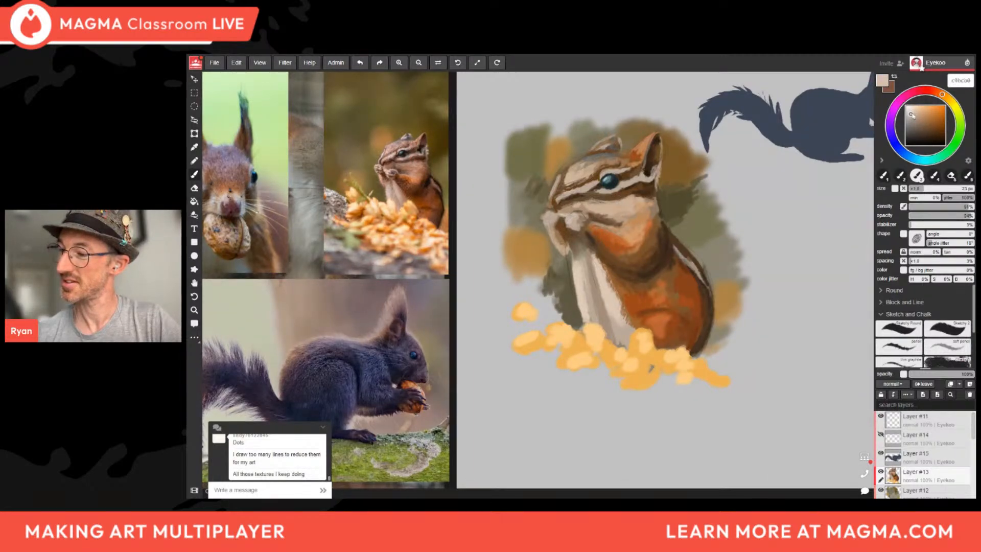
alt+click(634, 207)
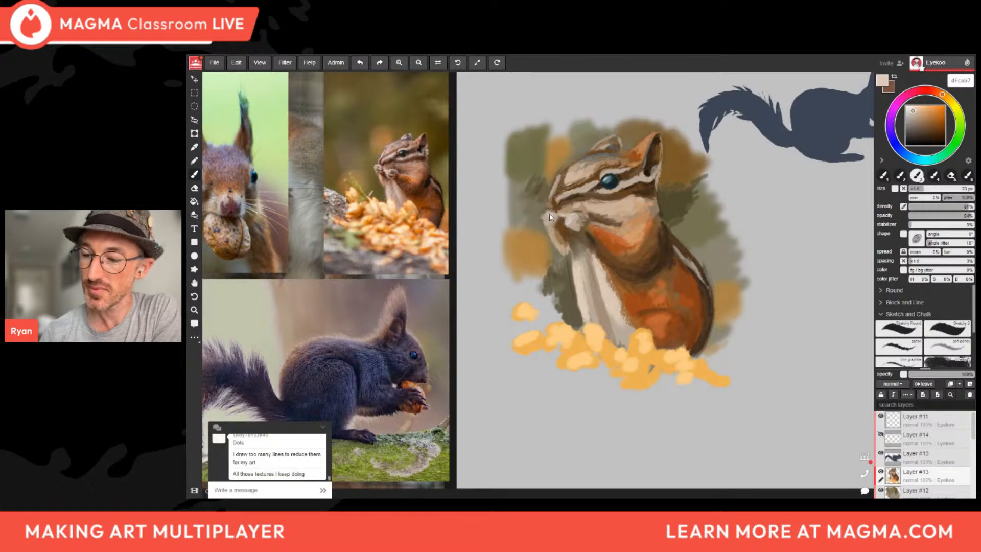
drag(549, 220, 555, 225)
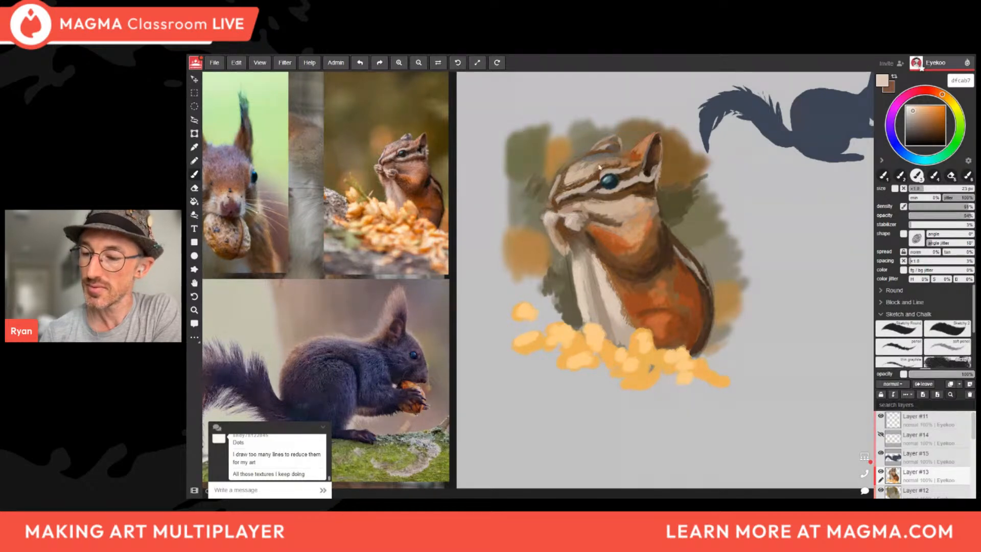
drag(569, 183, 566, 182)
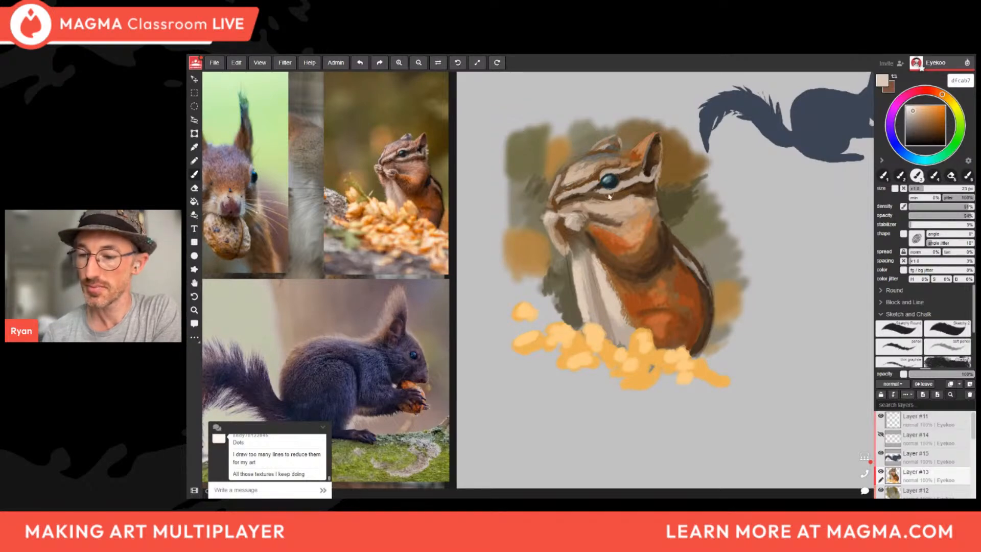
Shade the muzzle and the area above the paws with sampled tan and muted brown.
alt+click(579, 207)
alt+click(578, 202)
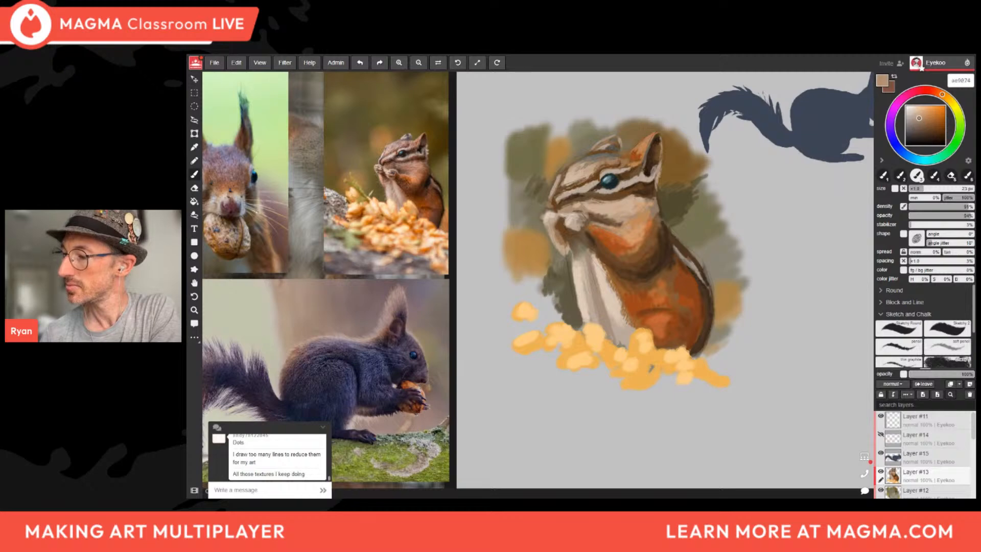
alt+click(590, 192)
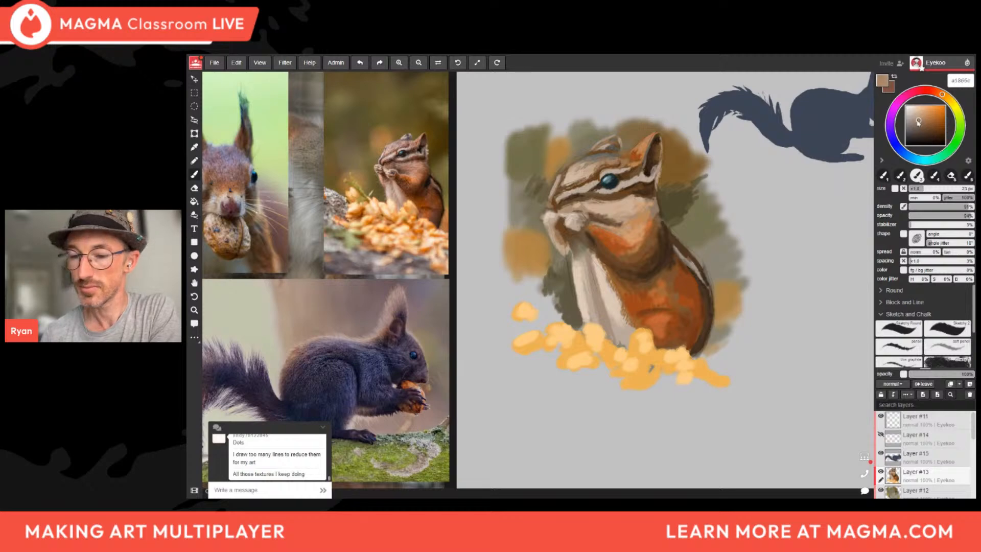
alt+click(570, 210)
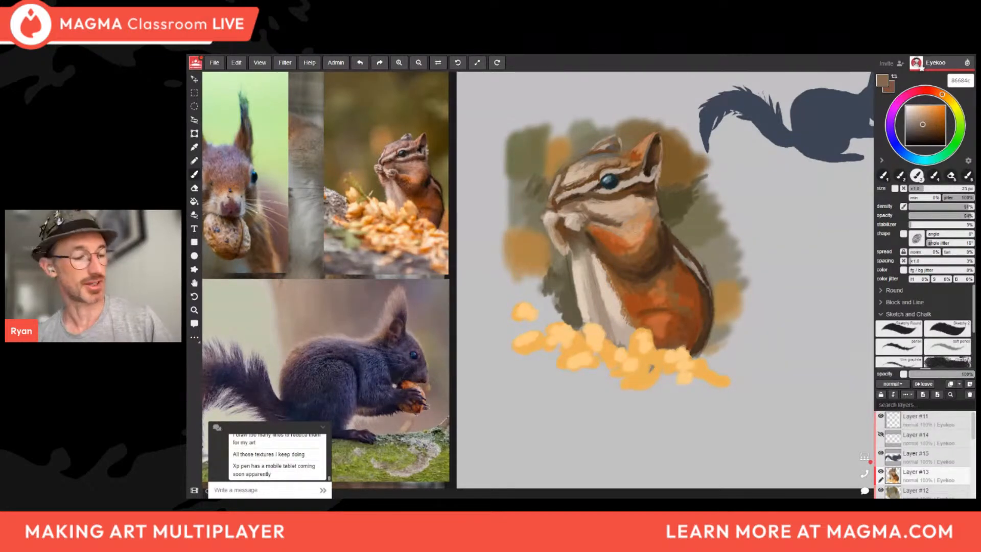
Blend the flank with sampled rust 8c4418, and soften the lower cheek shading with sampled browns and rust orange.
alt+click(689, 292)
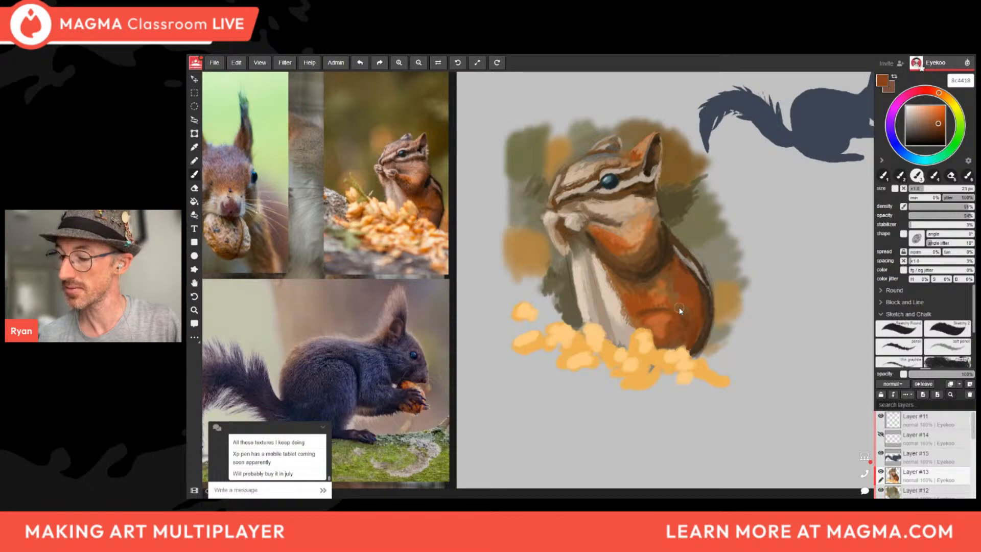
alt+click(616, 241)
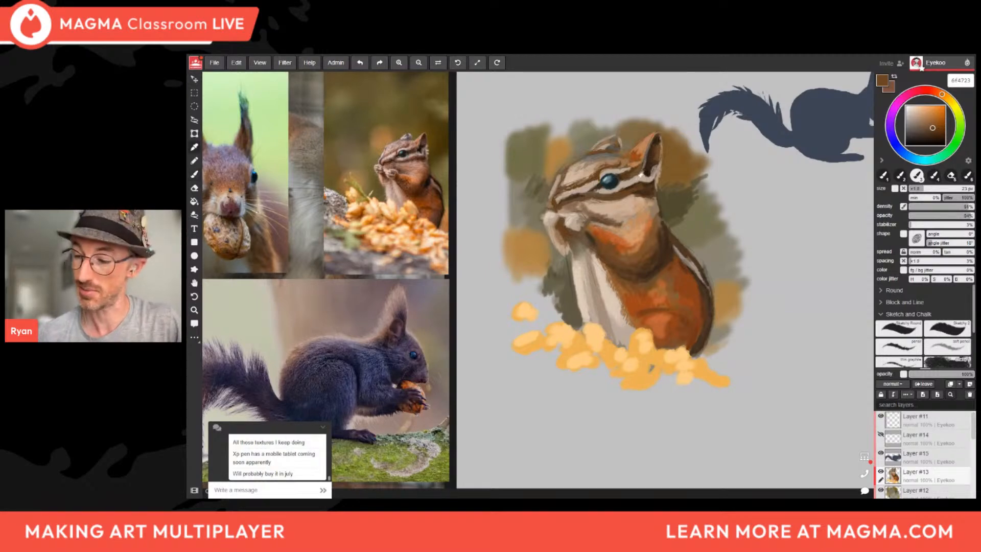
alt+click(614, 242)
mouse_move(617, 249)
mouse_down()
mouse_move(610, 243)
mouse_move(630, 256)
mouse_up()
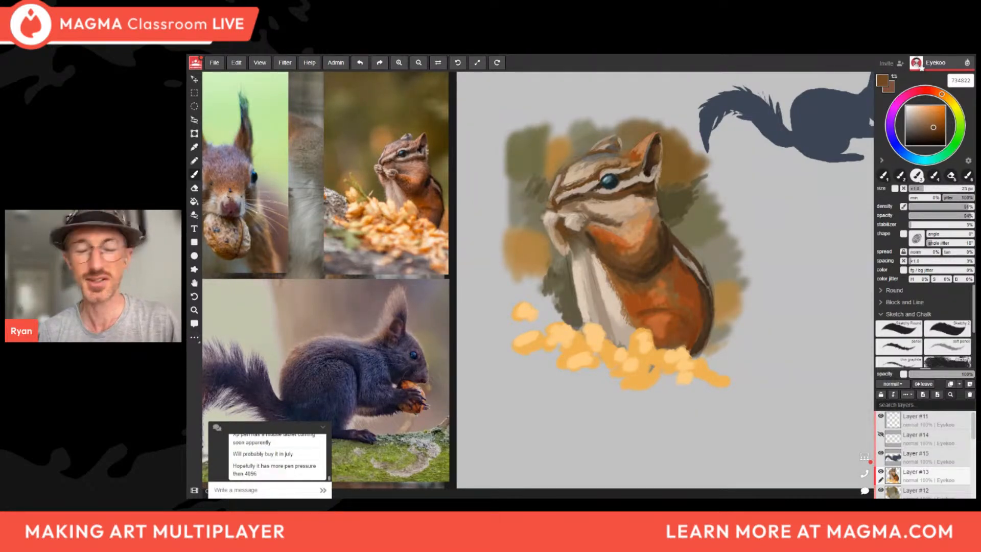
alt+click(641, 273)
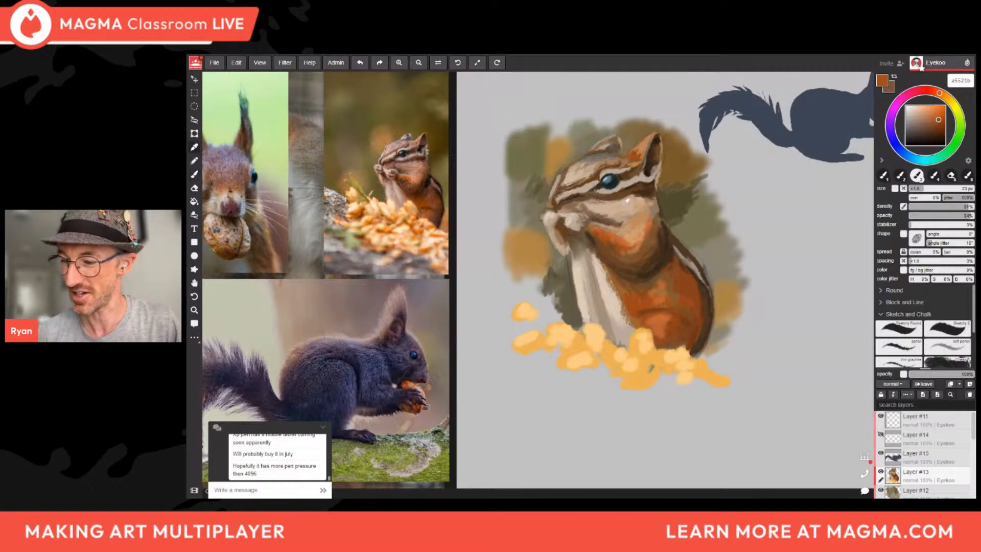
alt+click(603, 210)
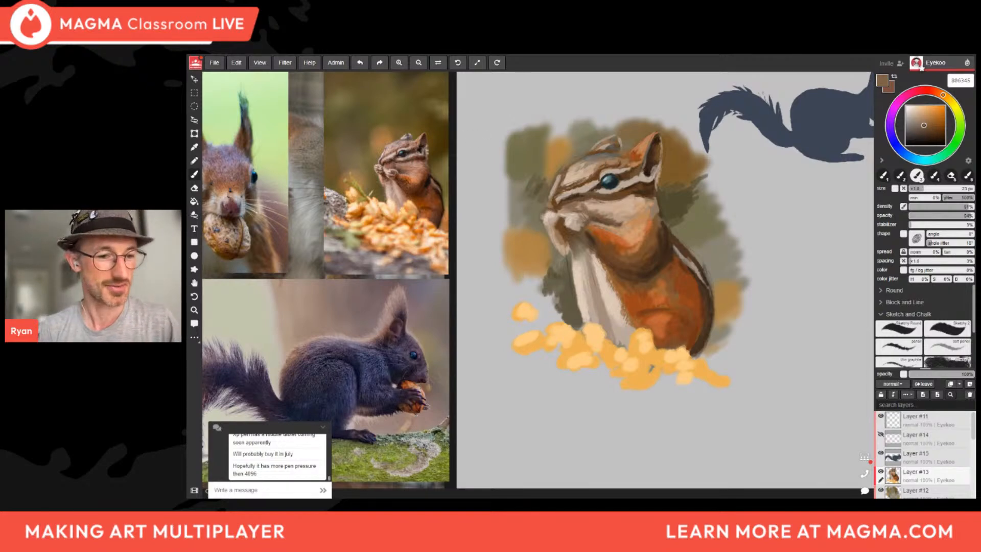
Refine the pale belly stripe, paw and foreleg with sampled grey tan, dark brown and light tan.
alt+click(604, 297)
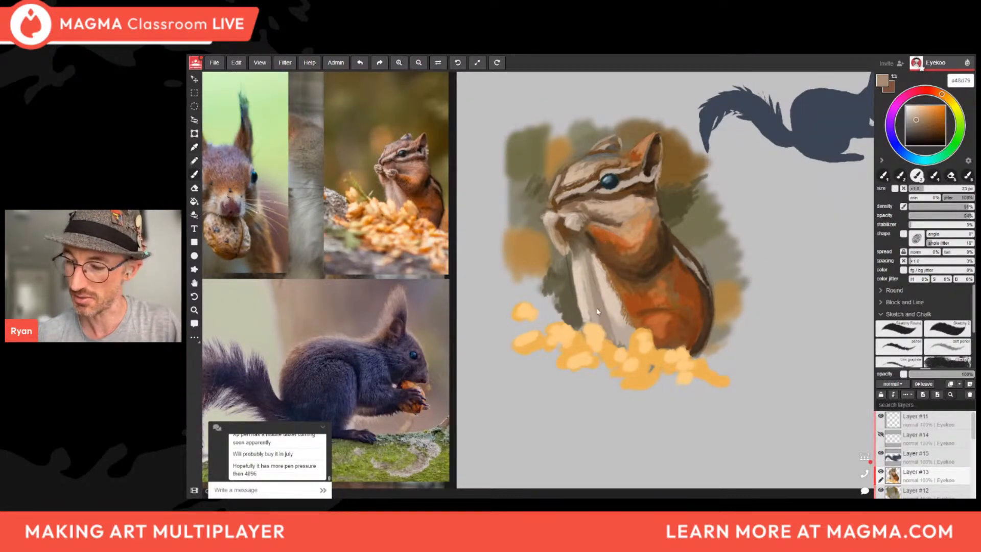
alt+click(572, 238)
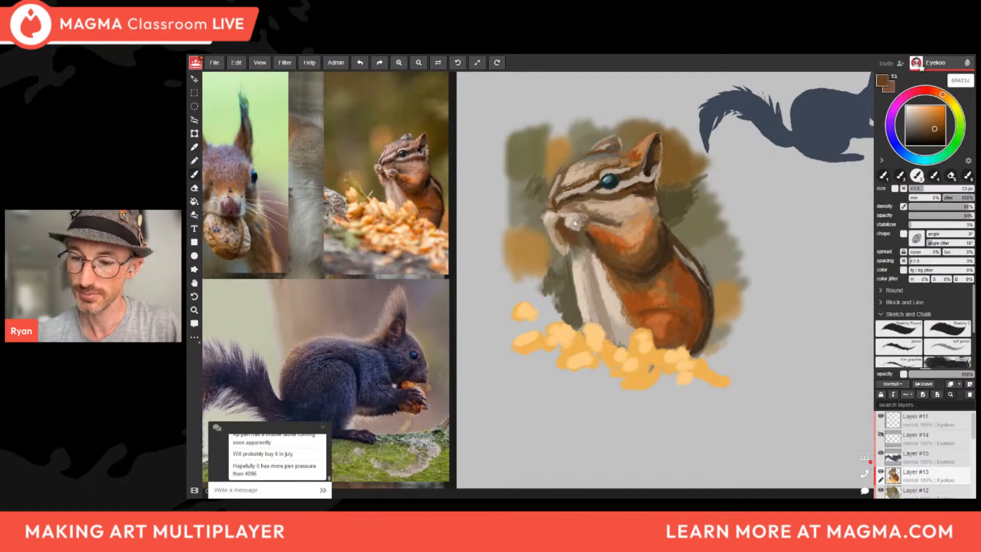
alt+click(569, 241)
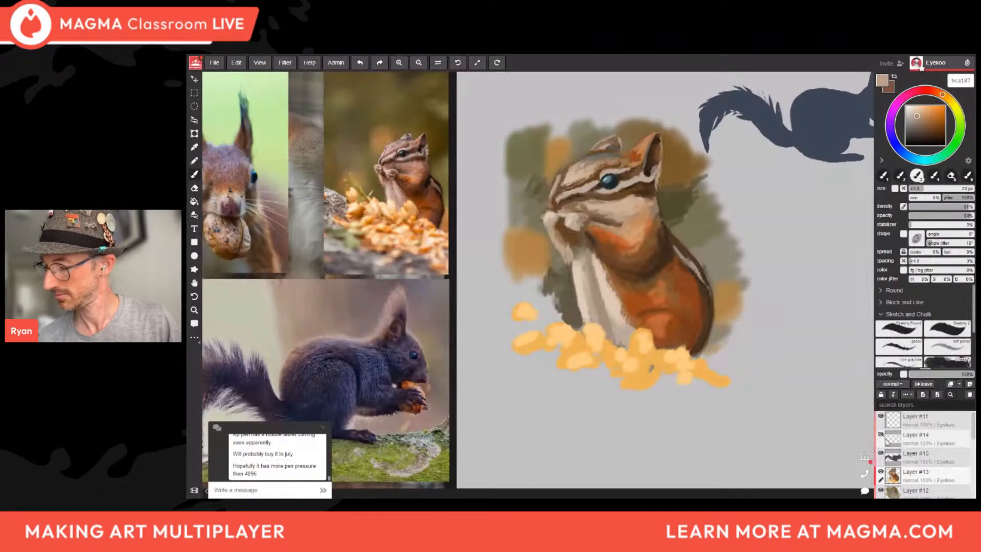
Hide Layer #11 and paint the background around the near ear's tip with sampled dark brown 614620.
click(880, 415)
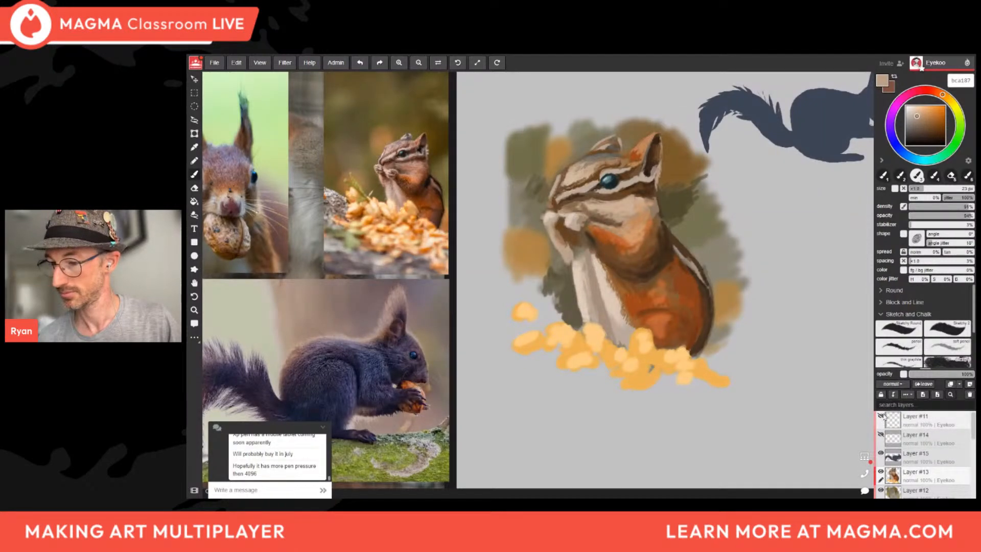
alt+click(570, 287)
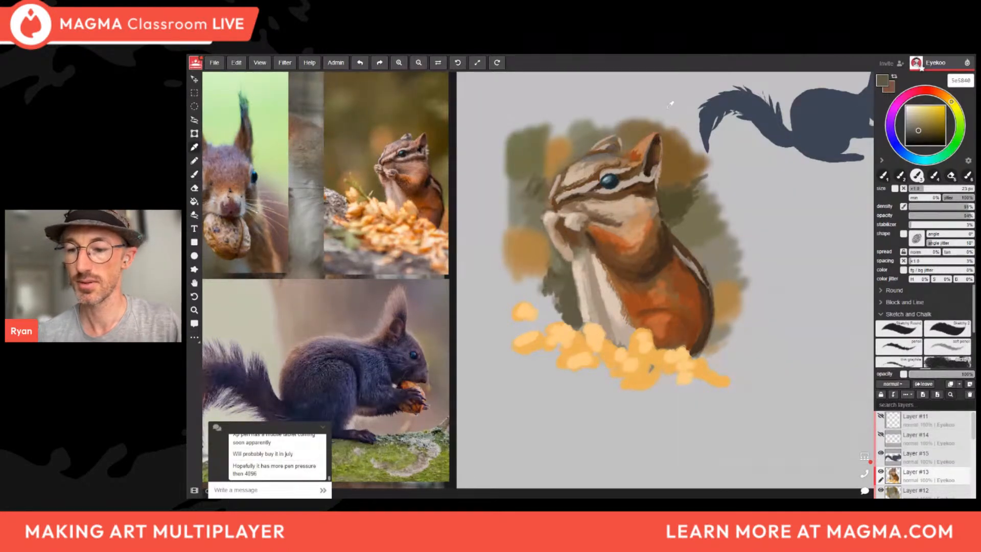
key(b)
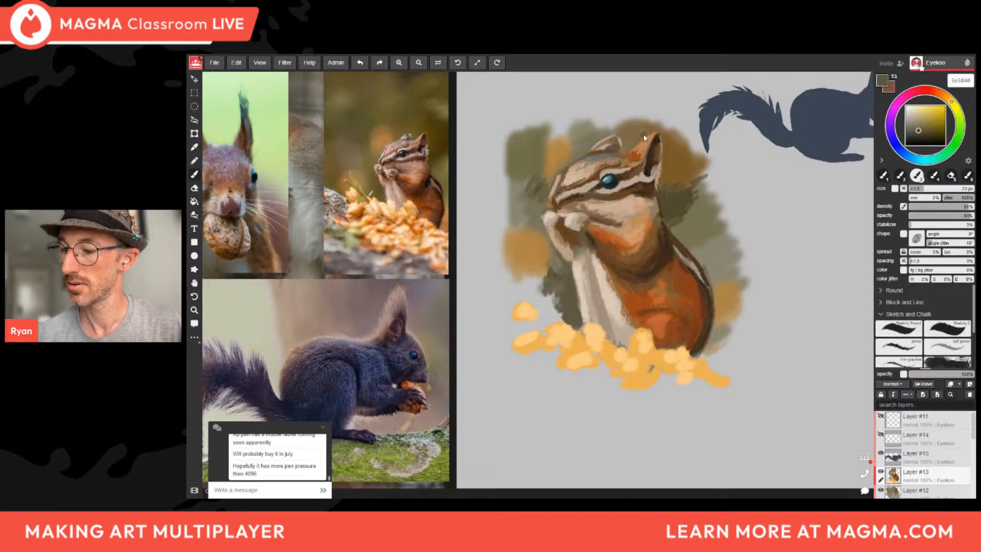
alt+click(672, 152)
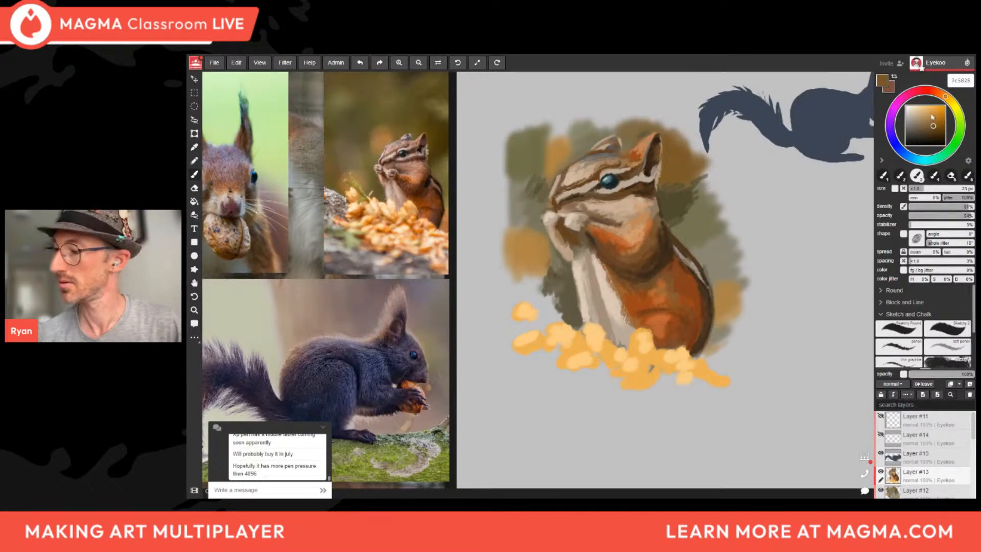
alt+click(666, 149)
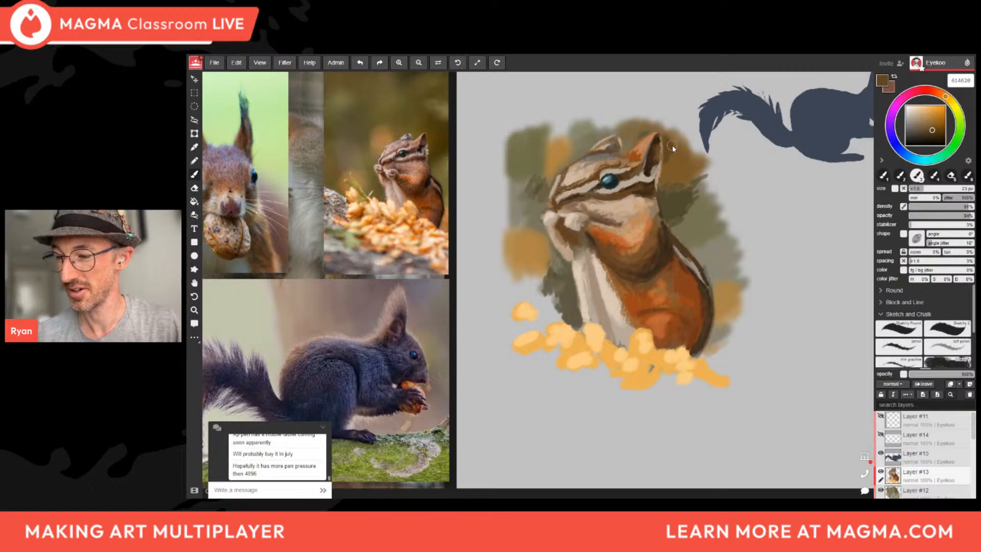
drag(662, 130, 681, 132)
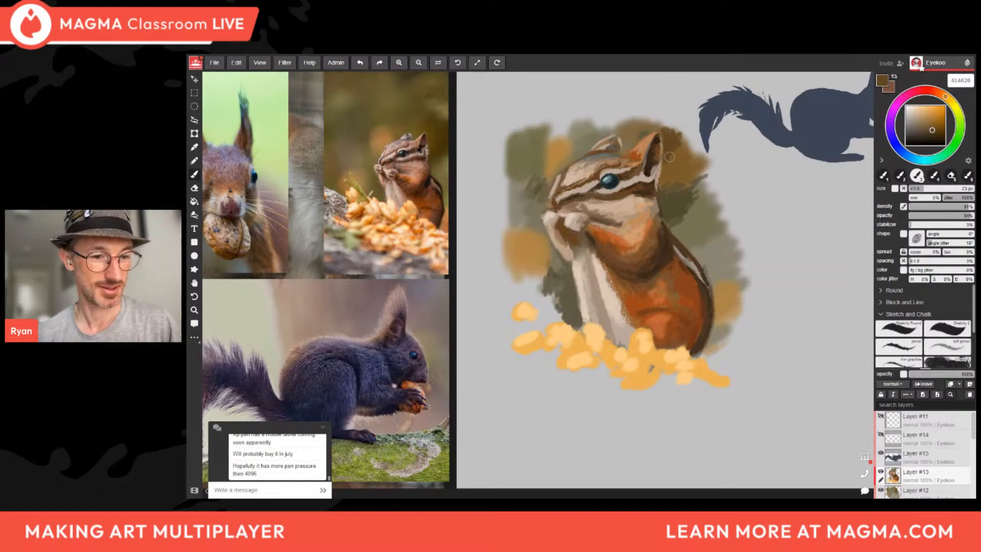
Fill the background beside the belly with sampled olive grey 5e5741, and touch up around the near ear with sampled 514a2e and 664a23.
alt+click(570, 291)
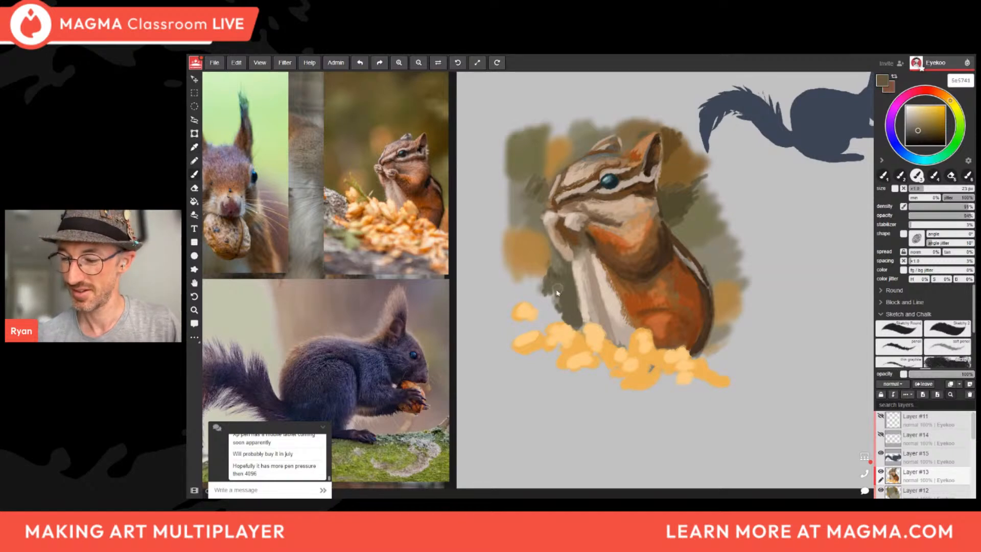
drag(556, 295, 568, 325)
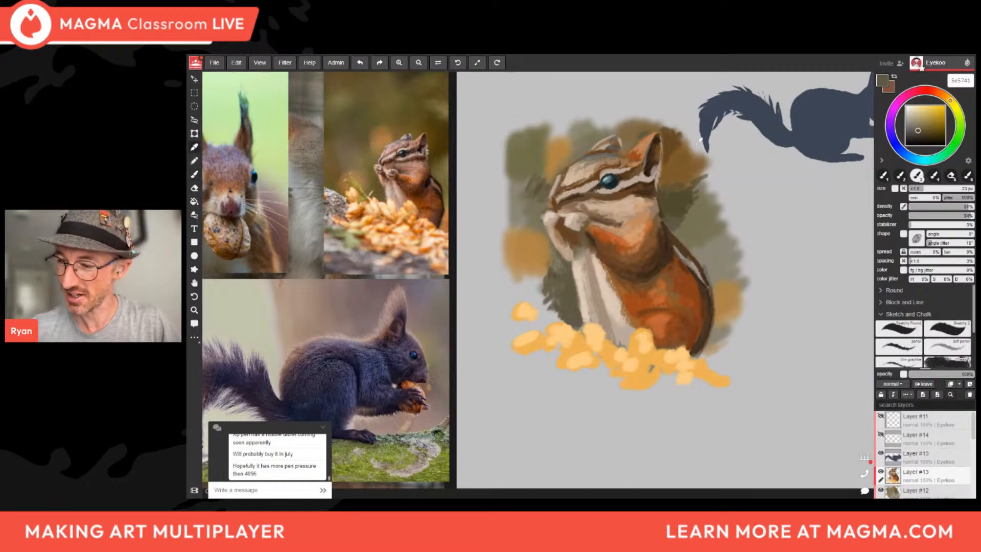
alt+click(692, 187)
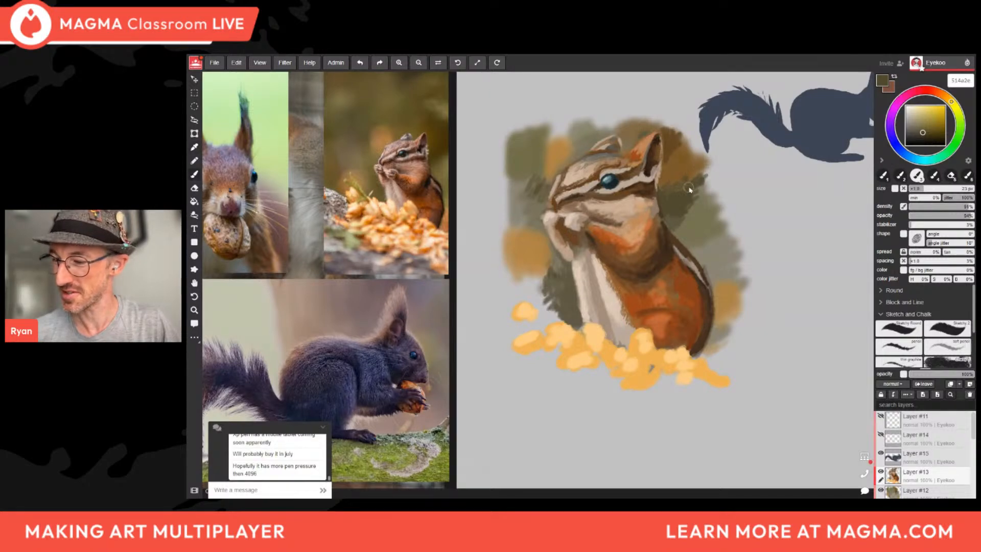
alt+click(677, 148)
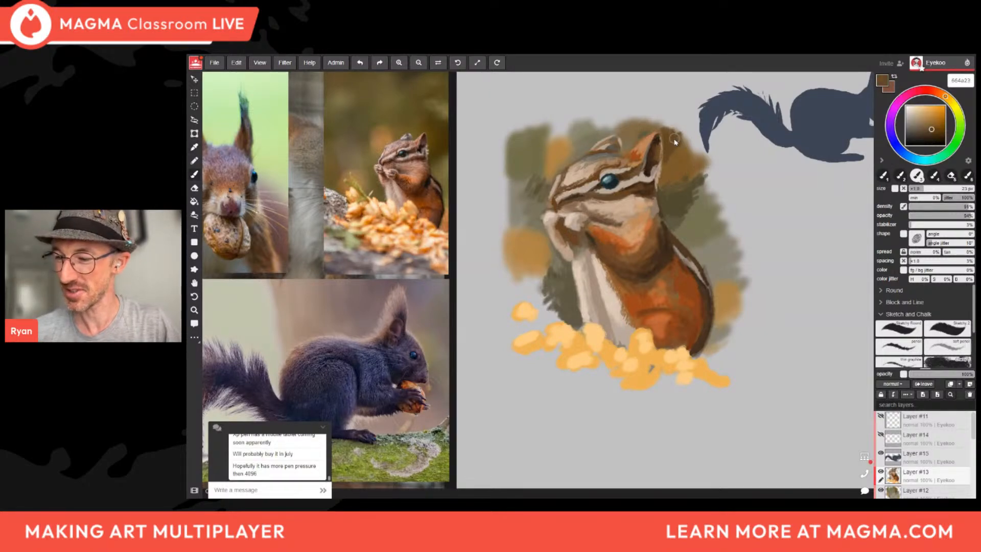
Blend the background around the head, neck and lower belly with sampled ochre b38441, olive 514a2e and grey 716b58.
alt+click(566, 151)
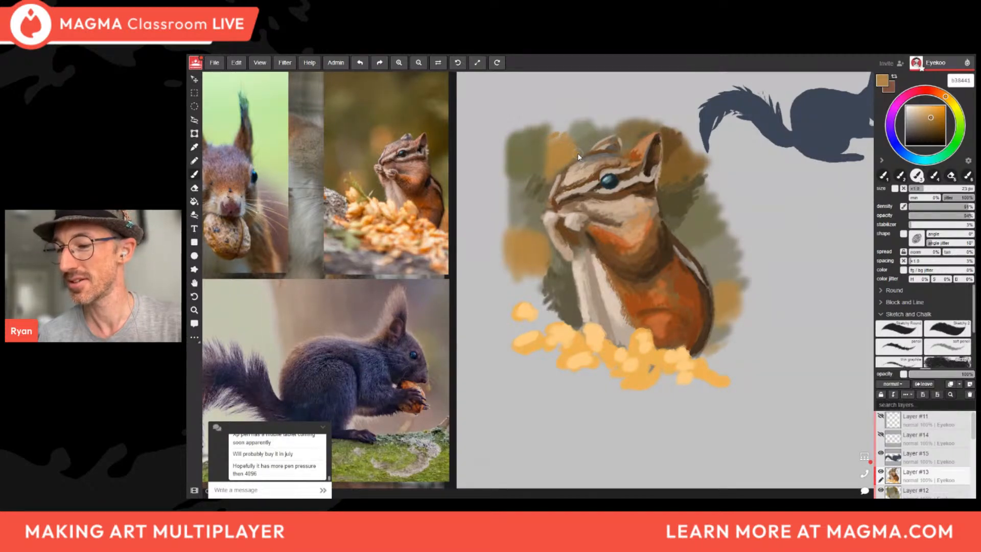
alt+click(675, 225)
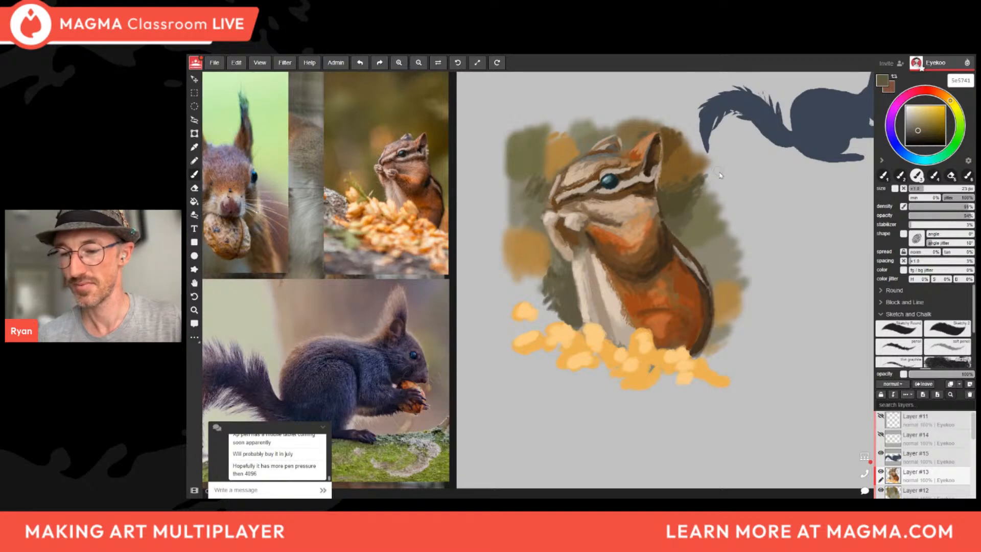
alt+click(685, 195)
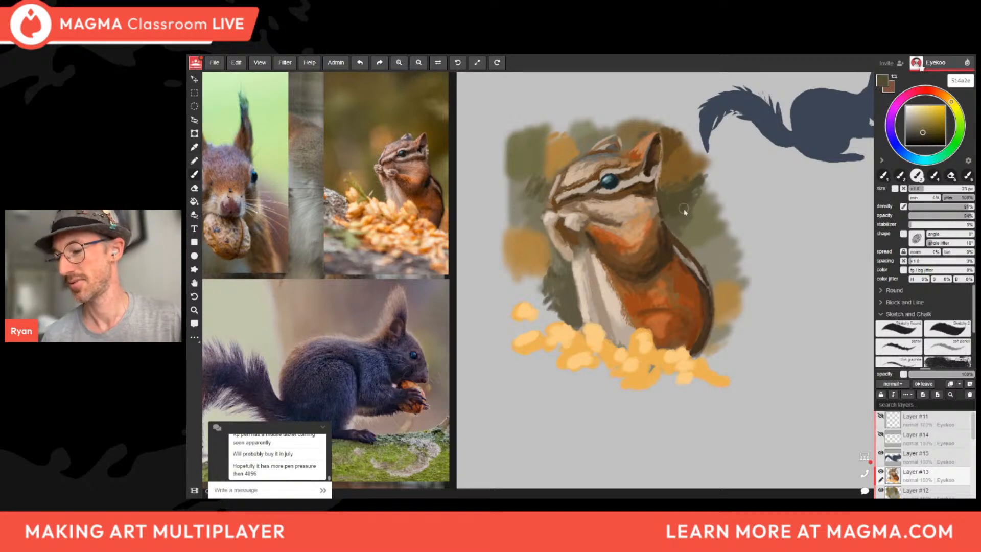
alt+click(556, 290)
drag(563, 318, 548, 312)
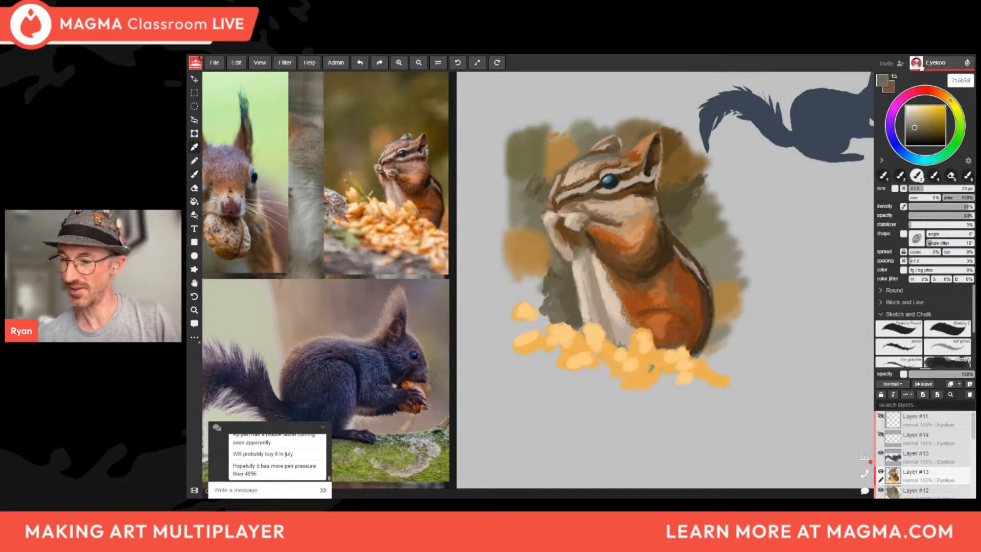
Rework the background behind the neck with sampled olive 514a2e and between the ears with sampled brown 7c5825.
alt+click(679, 208)
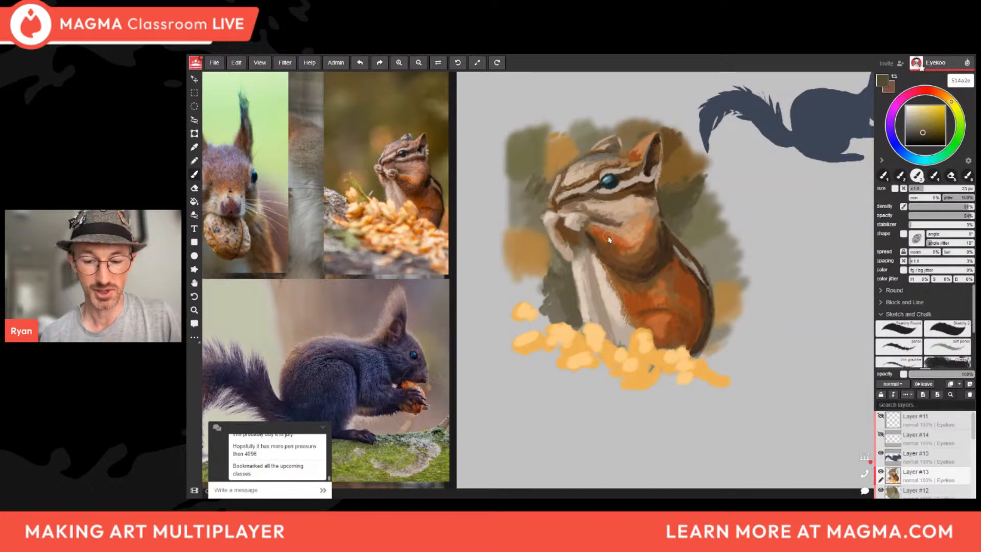
alt+click(550, 306)
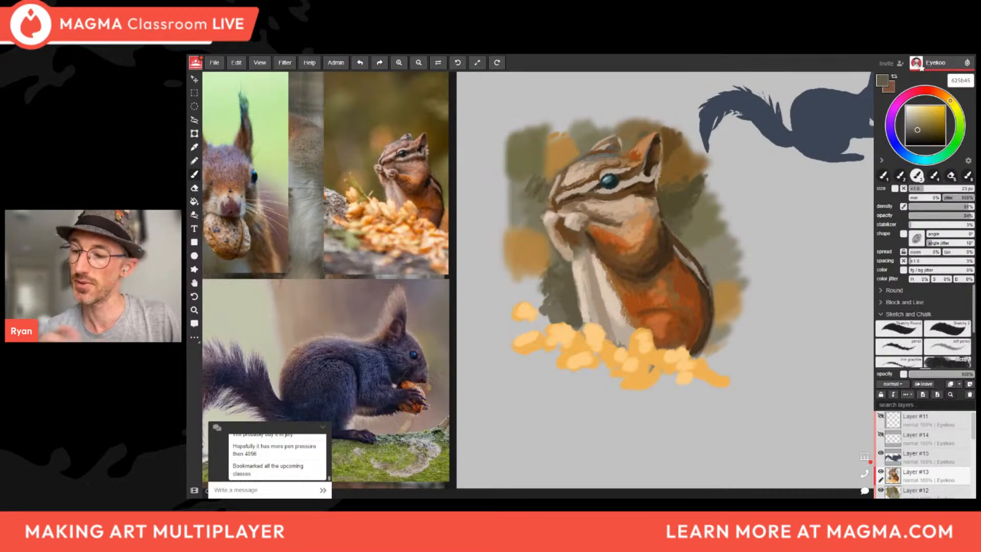
alt+click(685, 191)
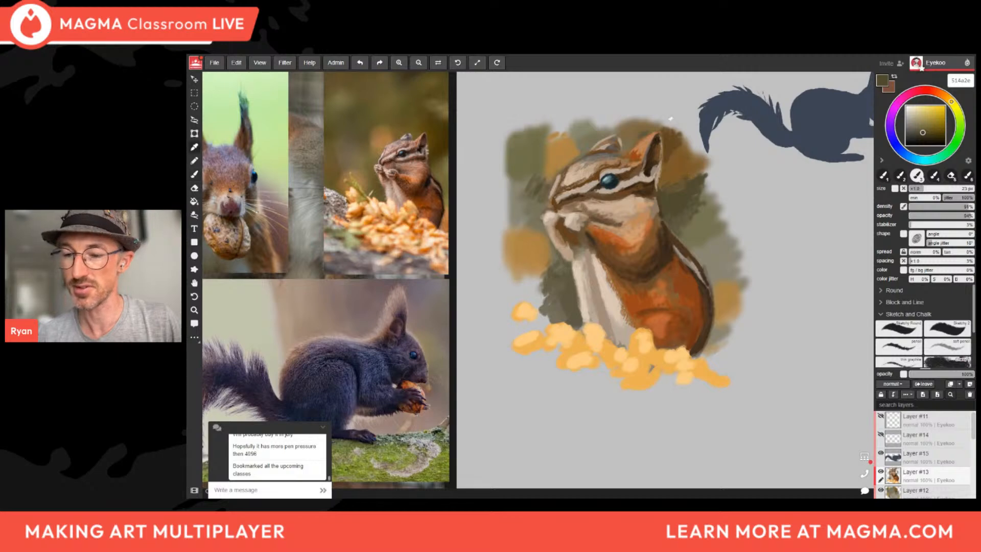
alt+click(673, 150)
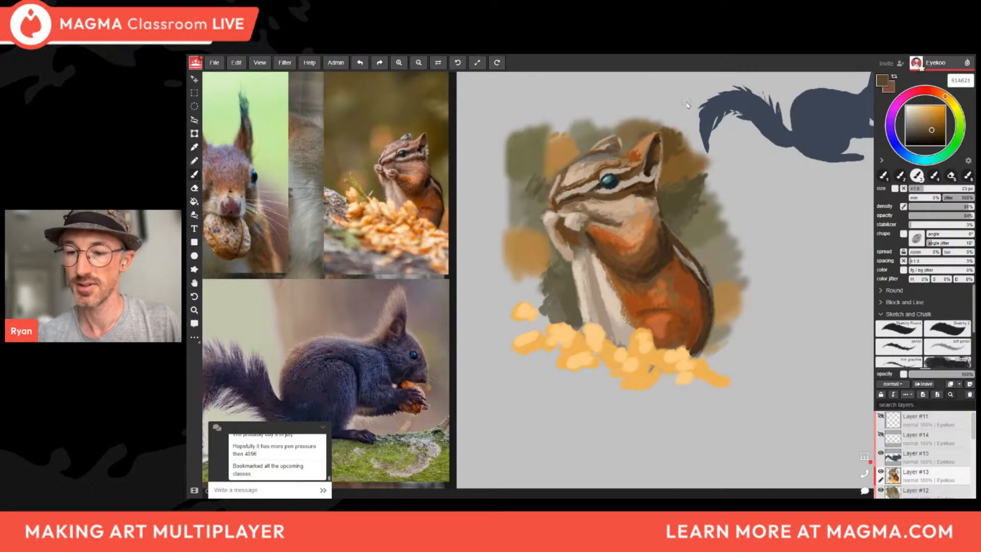
alt+click(667, 146)
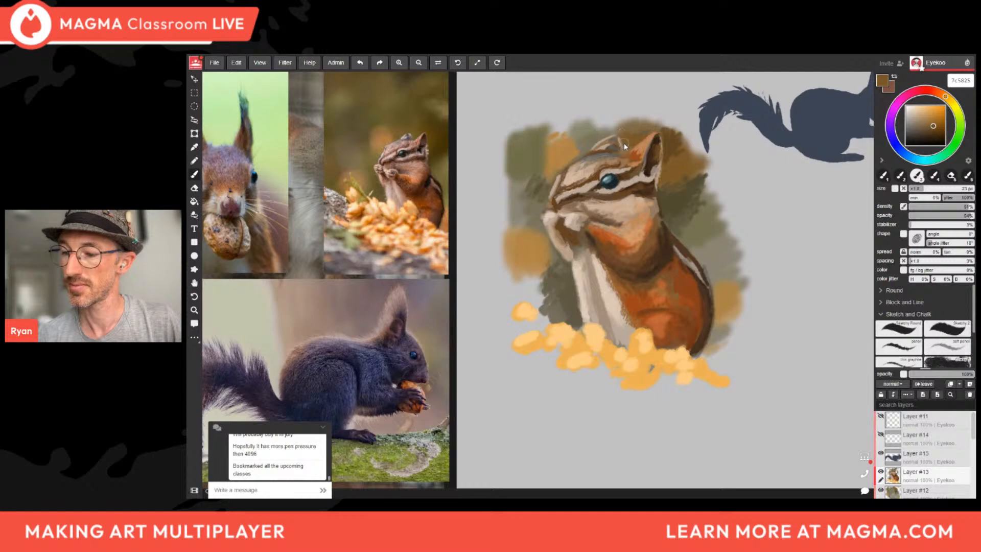
drag(628, 142, 616, 131)
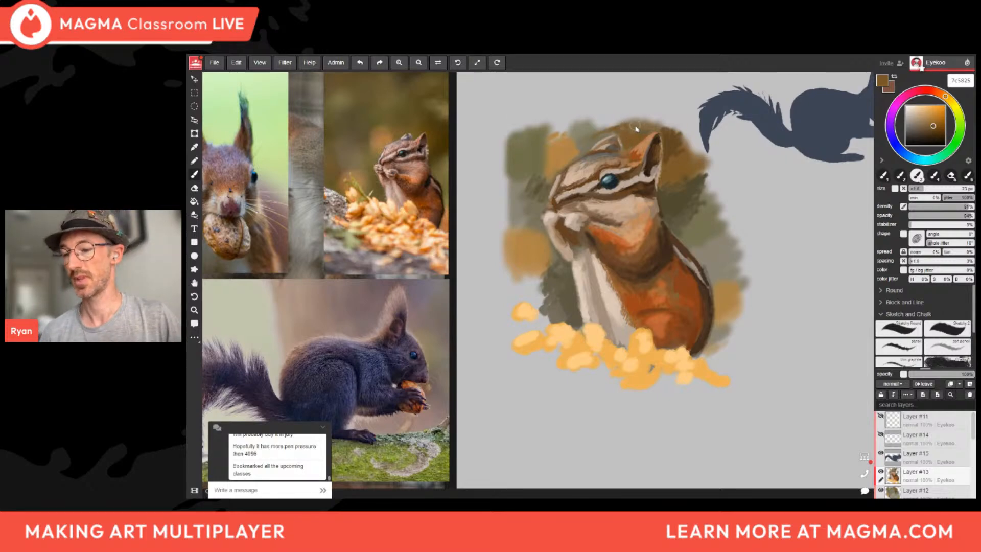
Deepen the background beside the belly and behind the neck with sampled olives 5e5741, 534c2f and 5f5642.
alt+click(561, 268)
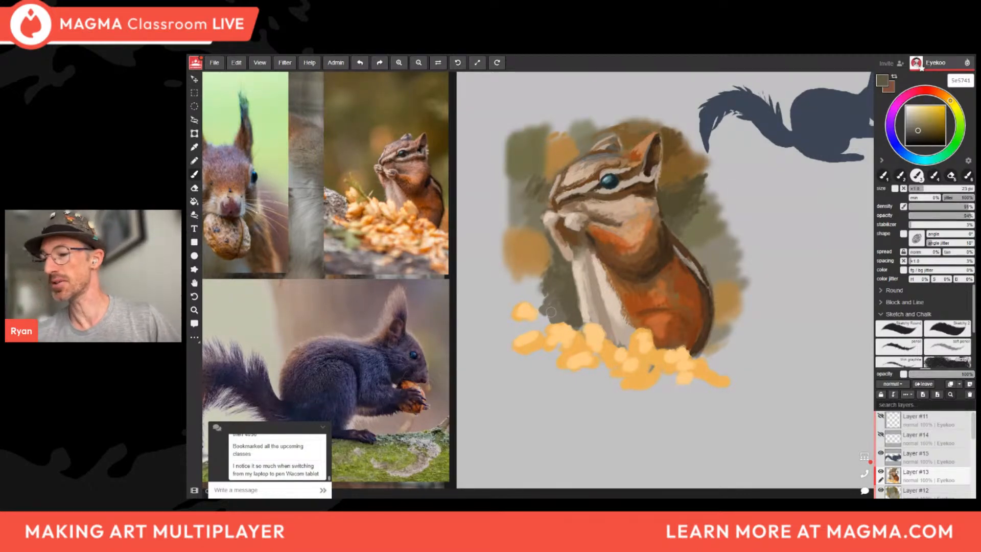
key(b)
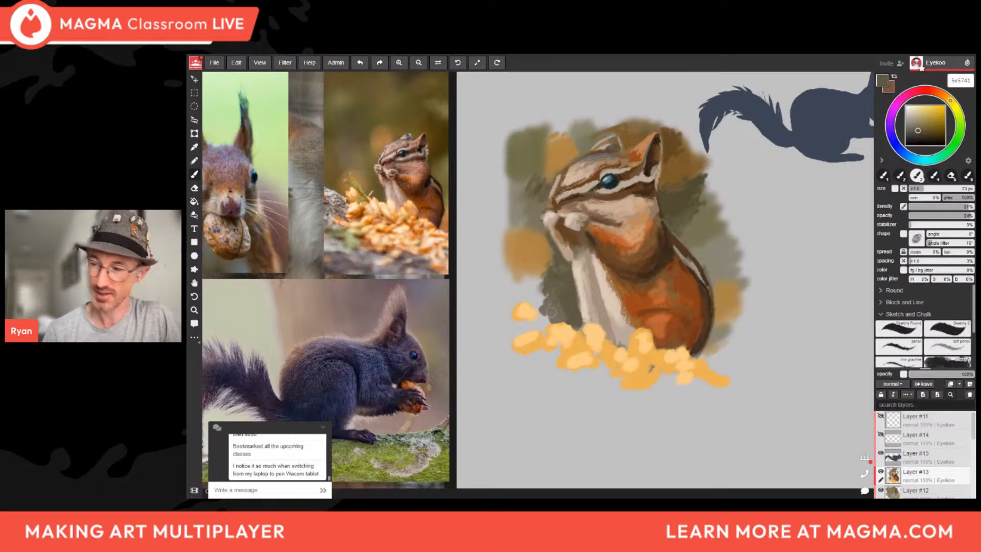
alt+click(688, 199)
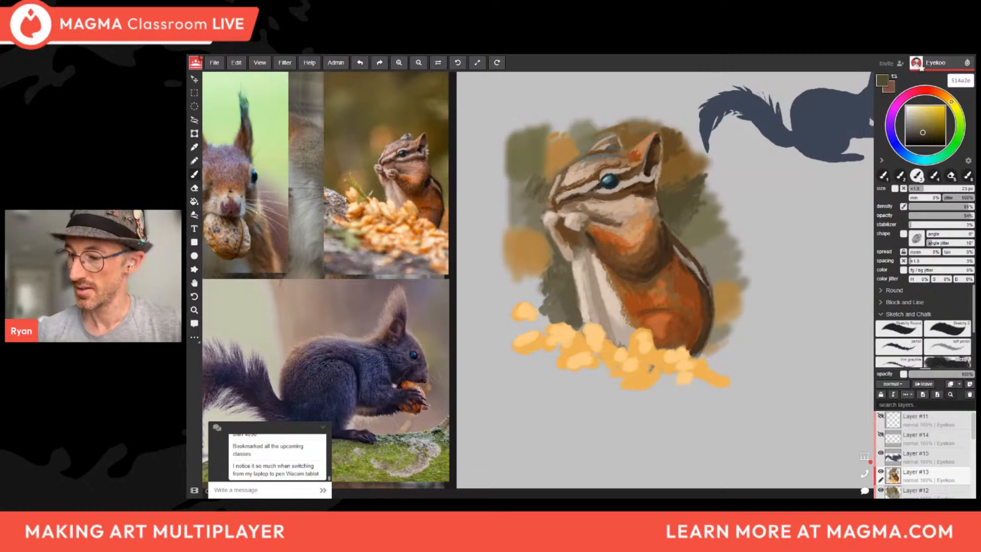
alt+click(704, 183)
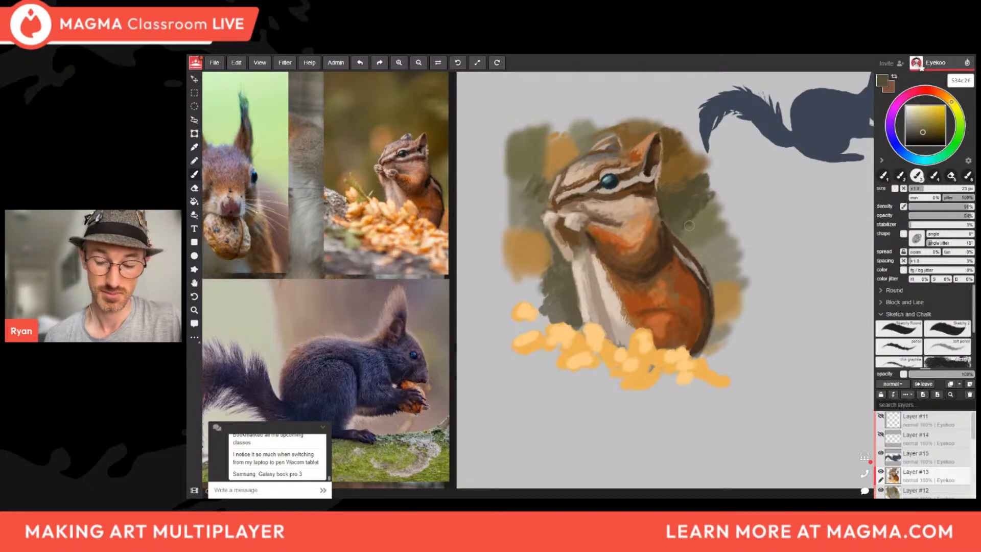
alt+click(568, 282)
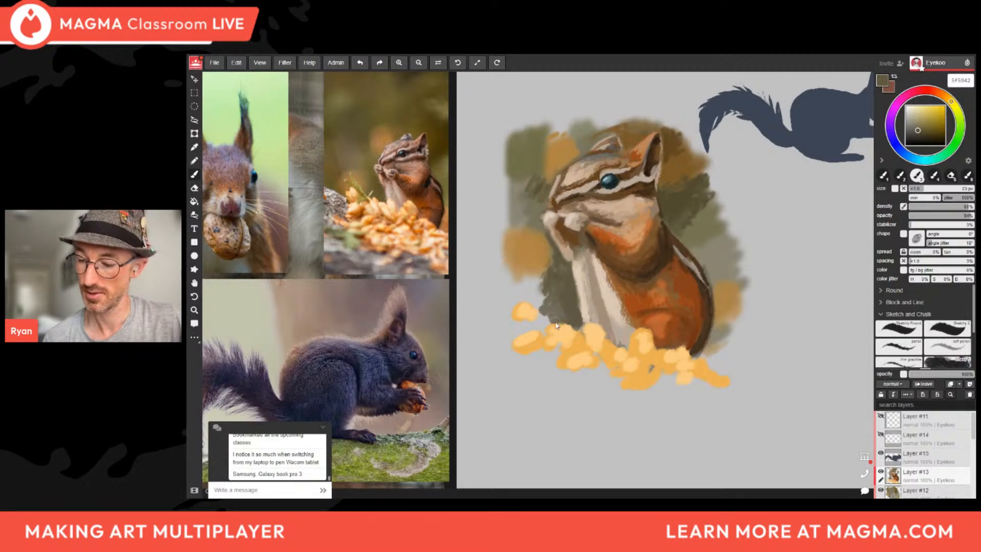
Paint warm strokes in the background behind the haunch with browns 845324 and a56e37, adjusted from a sampled ochre.
alt+click(734, 317)
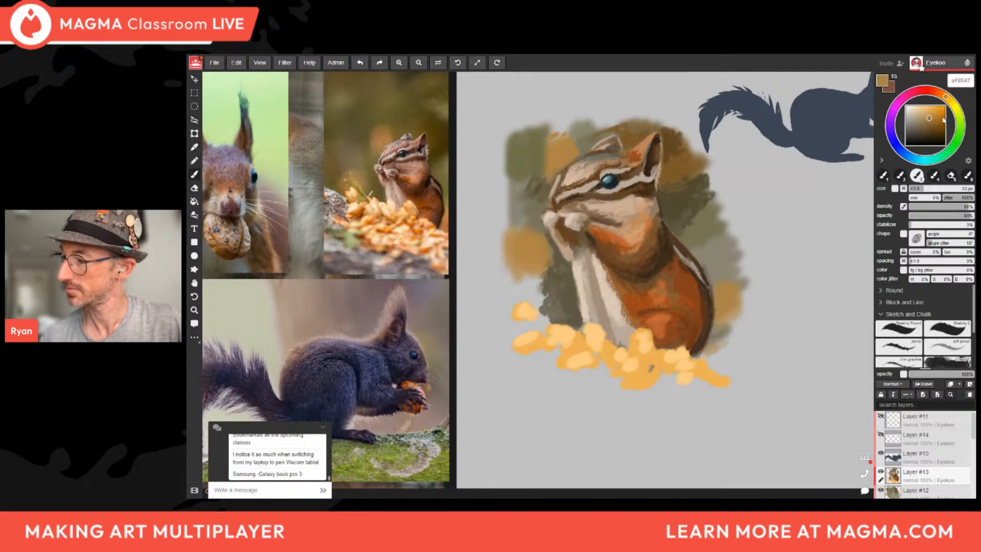
drag(946, 96, 943, 94)
click(934, 124)
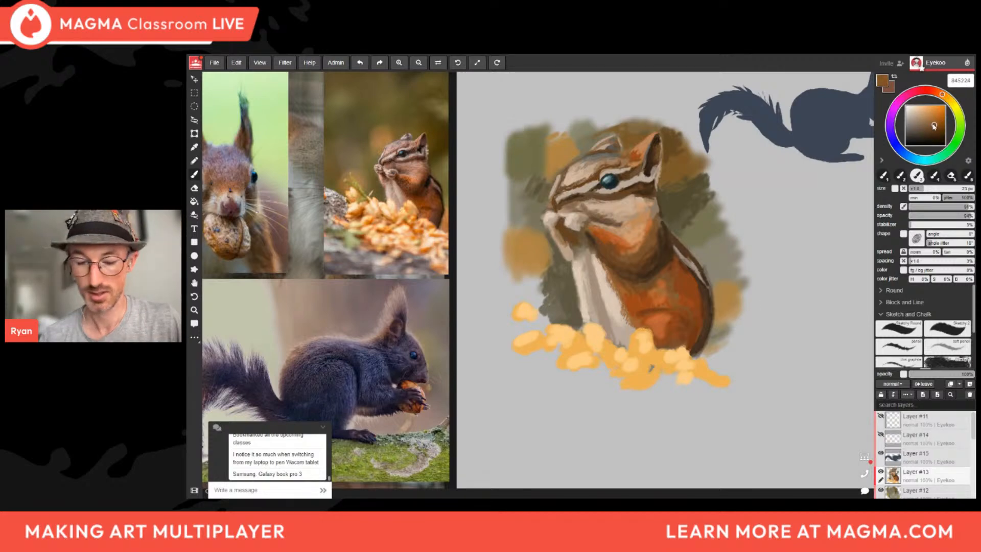
drag(714, 336, 720, 320)
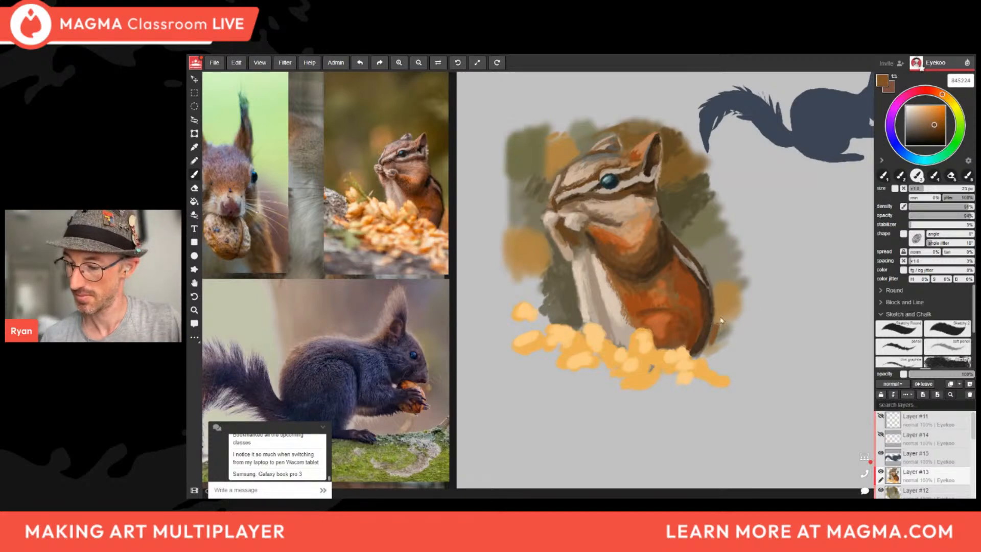
click(933, 119)
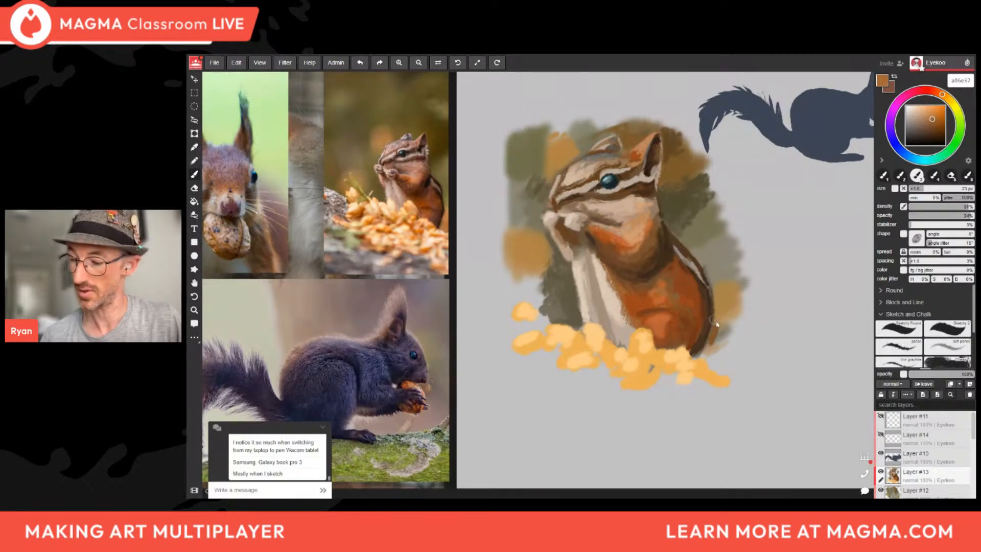
mouse_move(718, 325)
mouse_down()
mouse_move(710, 345)
mouse_move(732, 347)
mouse_move(708, 352)
mouse_move(720, 352)
mouse_up()
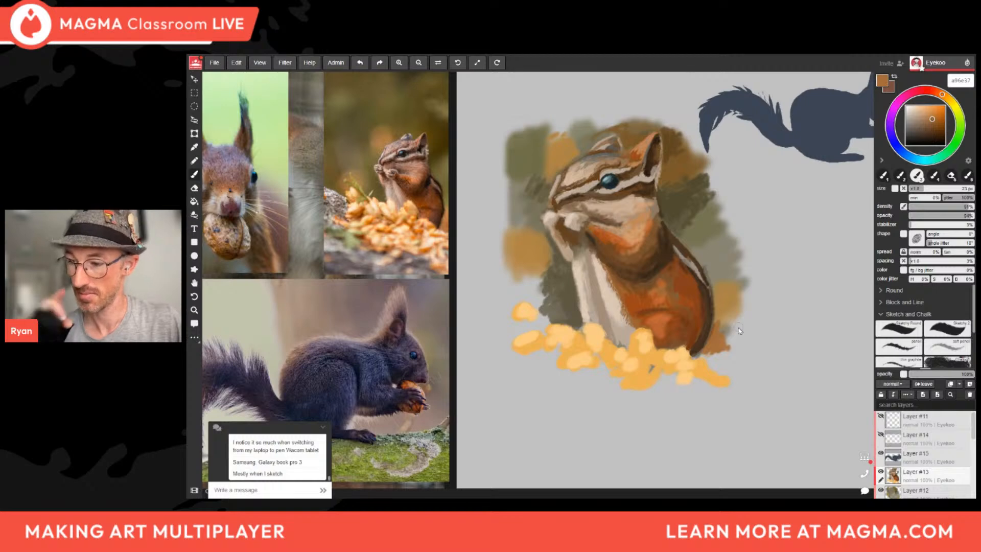
Refine the background edge behind the neck with sampled 5c553f, and the belly's front edge with sampled olive grey and pale tan.
alt+click(703, 197)
drag(704, 200, 709, 206)
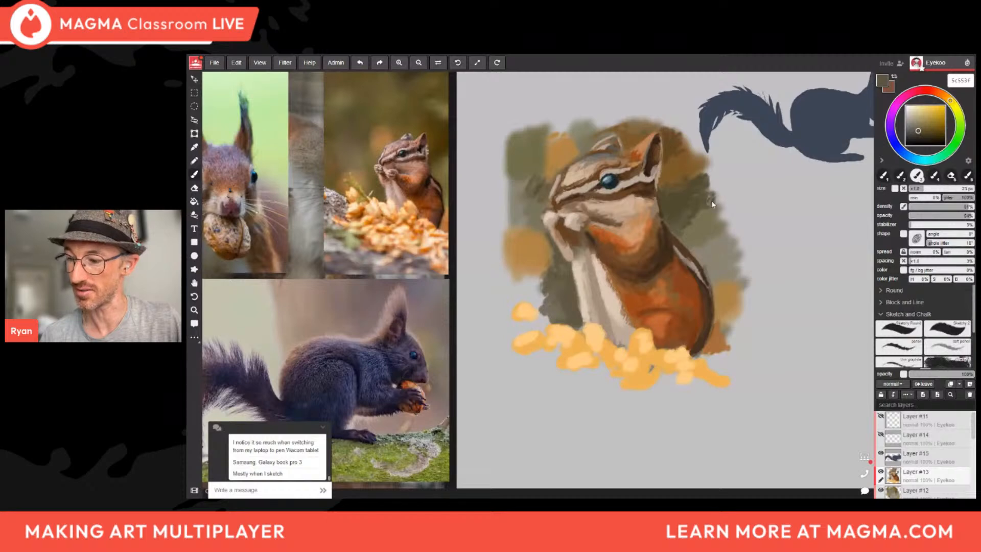
alt+click(688, 160)
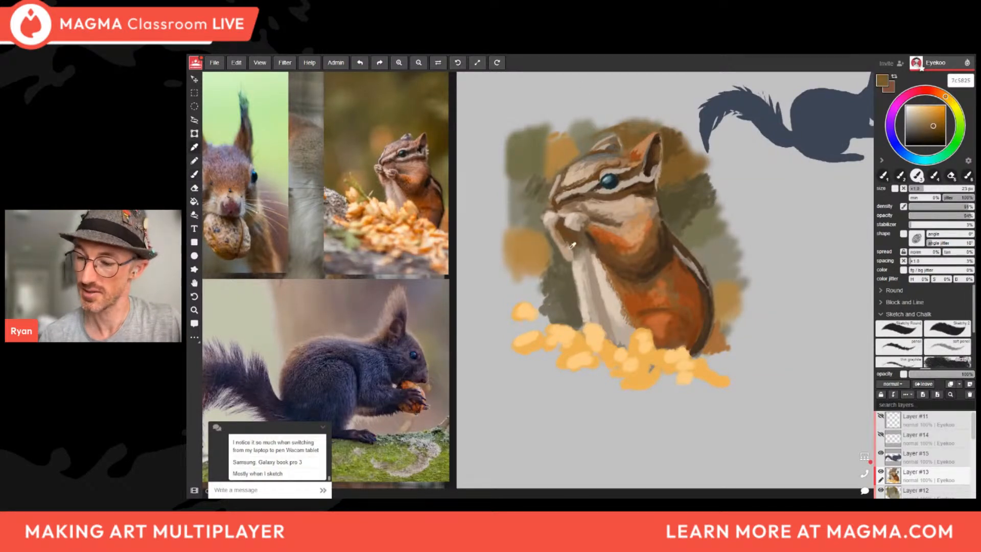
alt+click(571, 281)
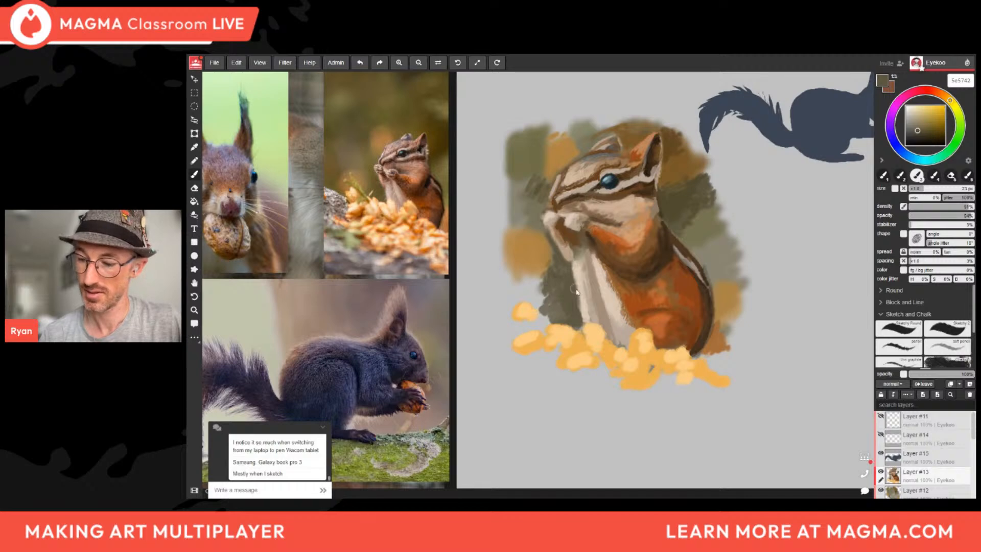
alt+click(576, 291)
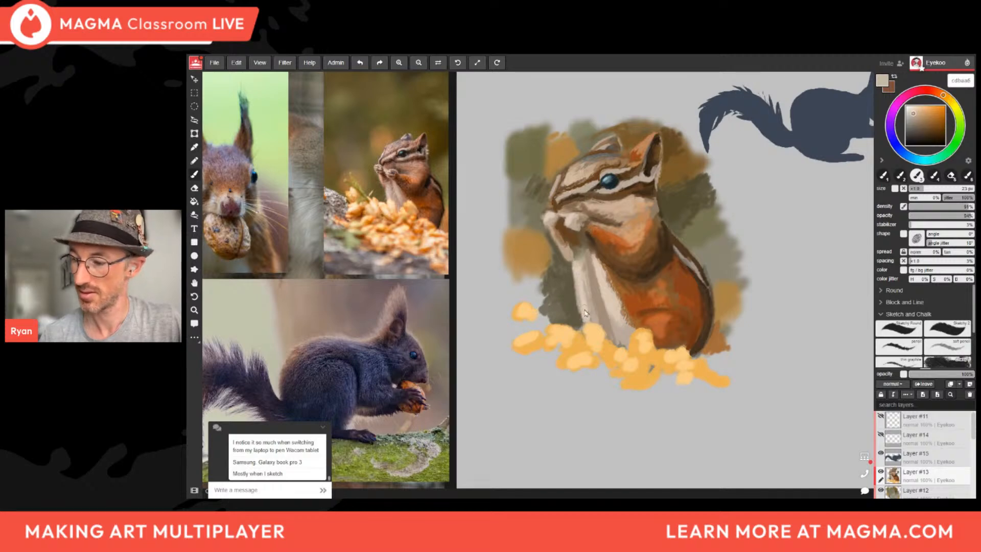
Add a light olive green 9c9761 patch to the background behind the chipmunk's upper back.
alt+click(679, 205)
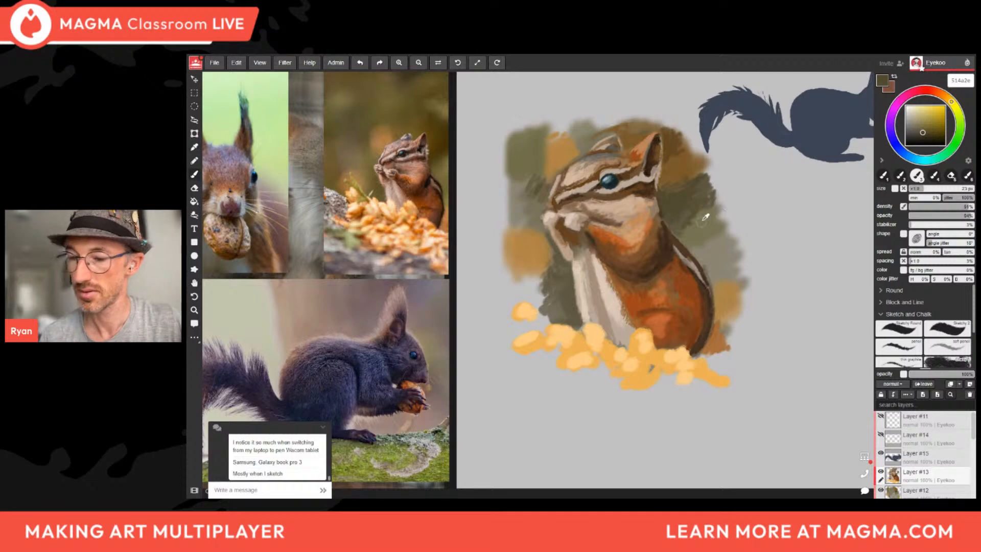
click(919, 127)
drag(923, 127, 921, 121)
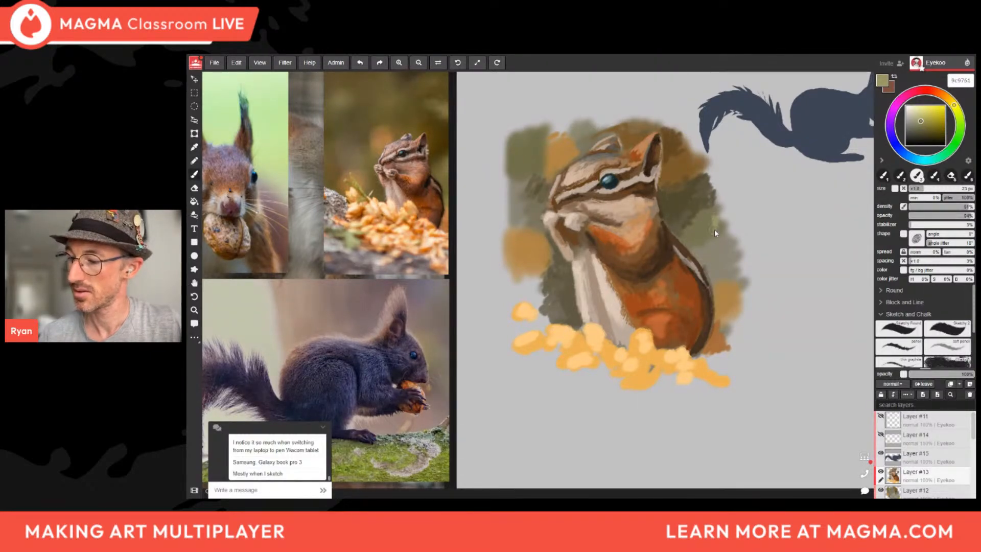
drag(718, 218, 722, 226)
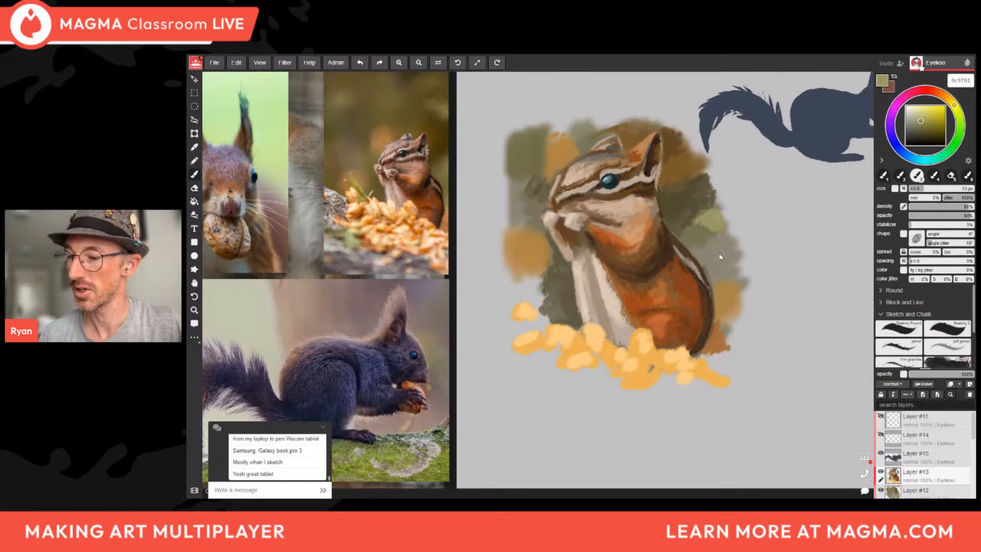
Blend the background behind the ear and neck with sampled brown 7c5824 and dark olives 514a2e and 3b351d.
alt+click(686, 167)
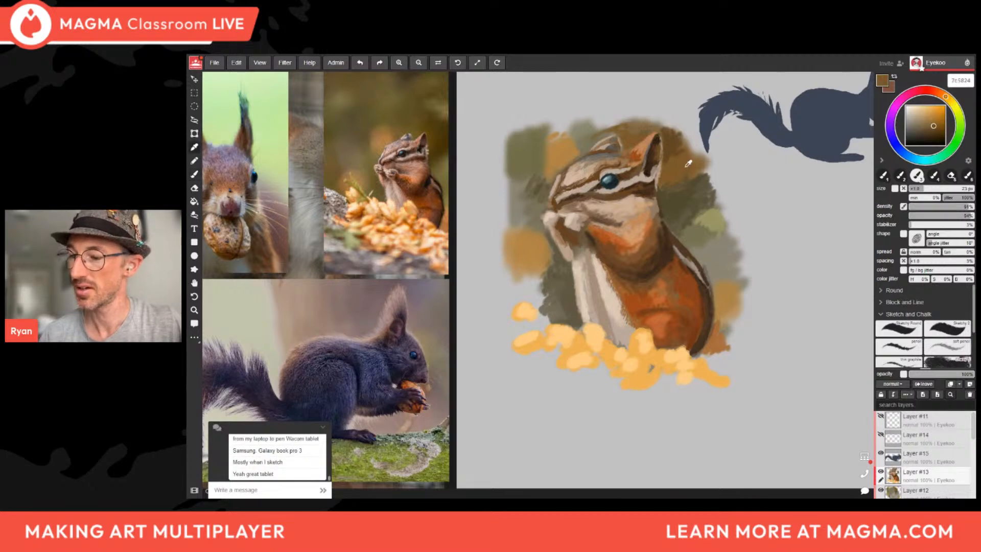
alt+click(685, 172)
alt+click(686, 187)
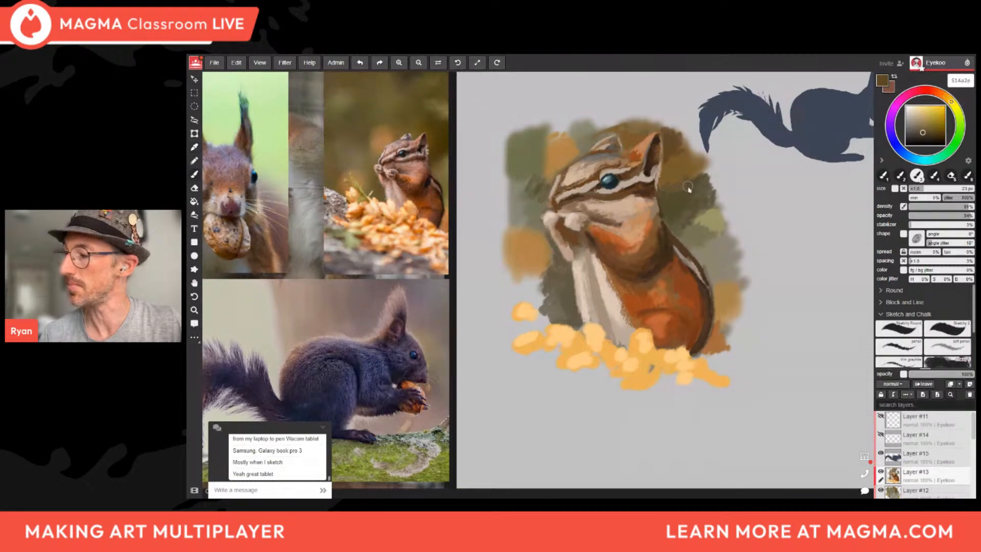
alt+click(687, 193)
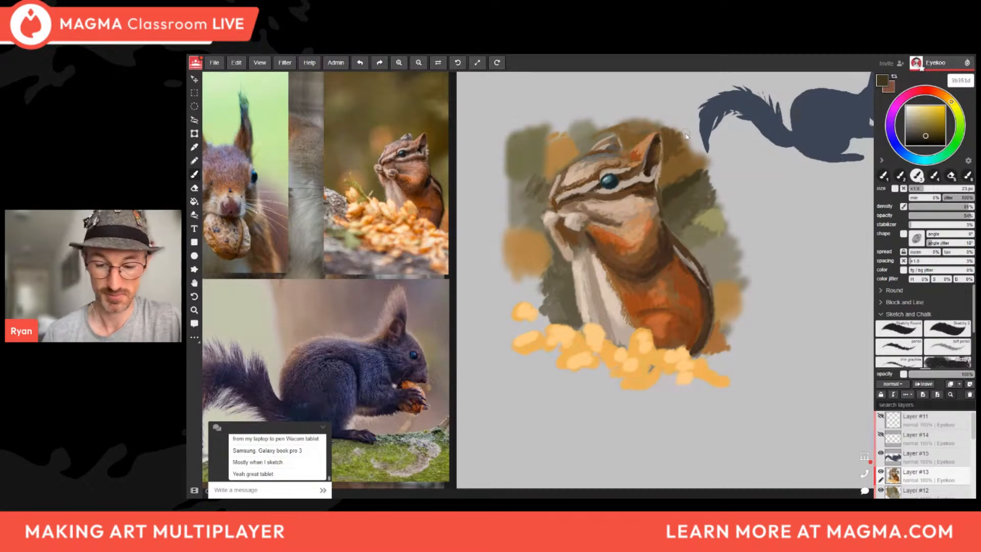
key(i)
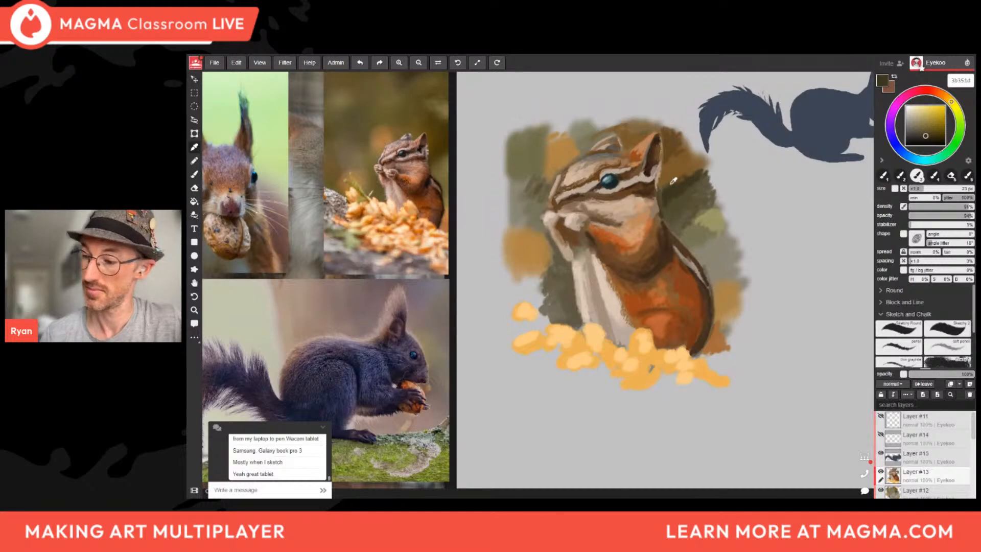
click(681, 165)
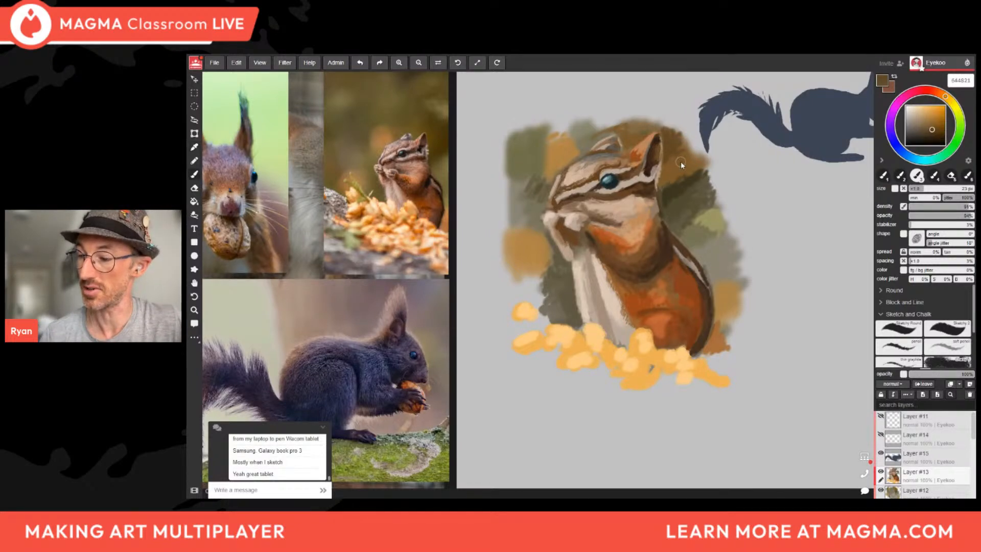
Deepen the background behind the neck with dark olive 3b351d and brown 664921, and extend sampled brown above the chipmunk's head.
alt+click(664, 194)
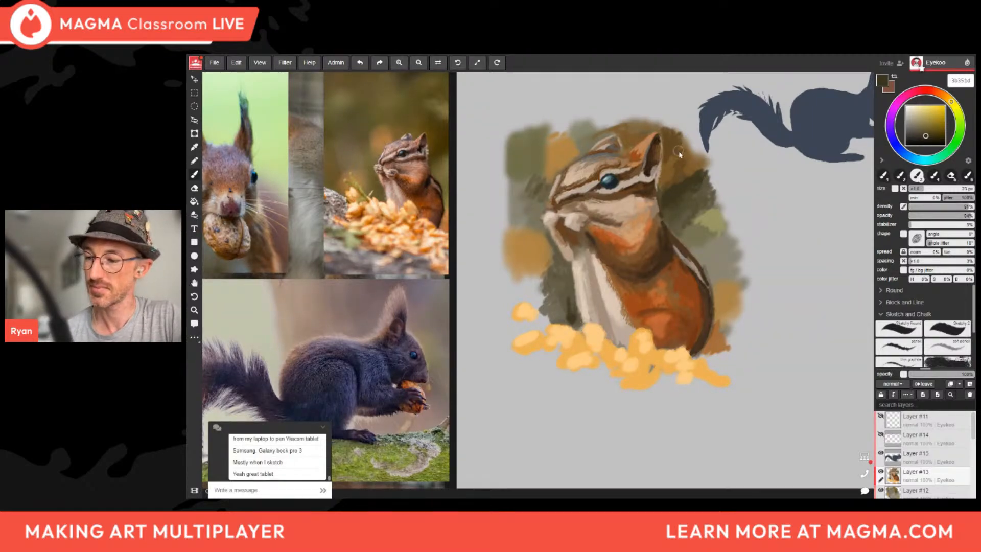
alt+click(693, 152)
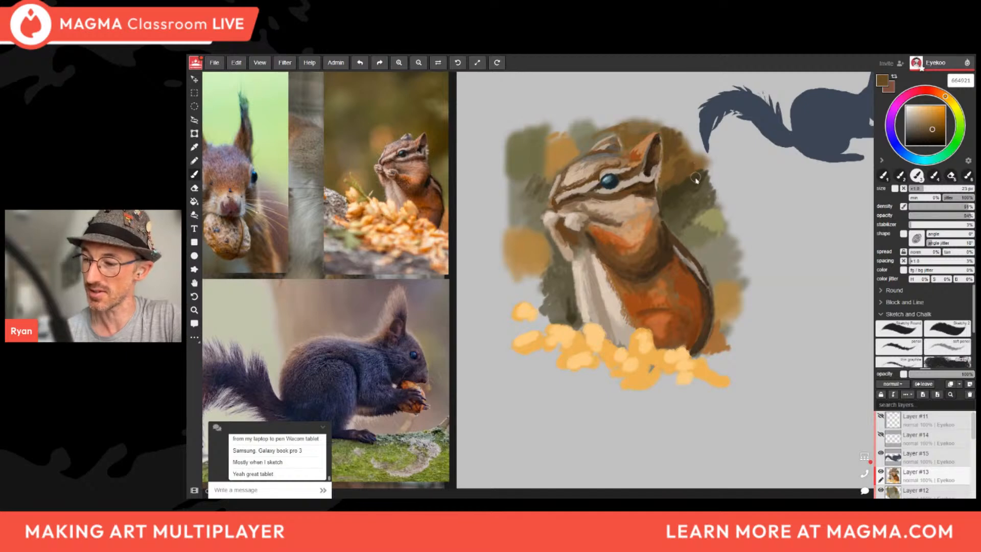
alt+click(685, 158)
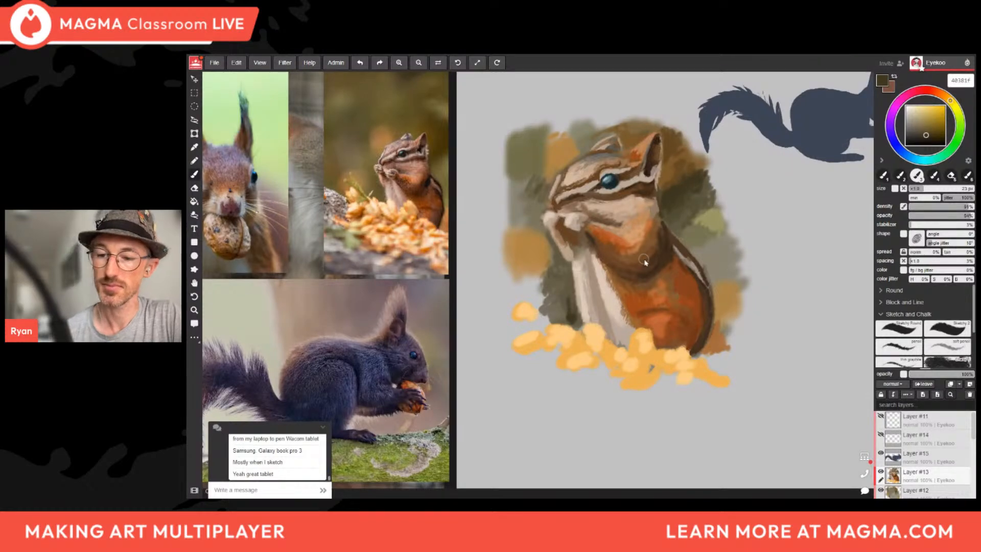
alt+click(601, 127)
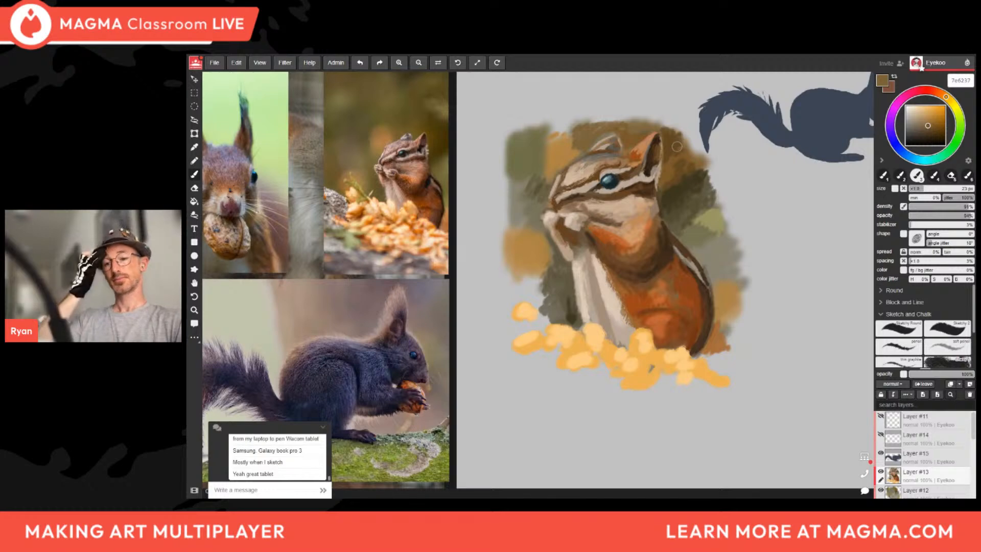
Darken the lower back edge of the haunch with a sampled dark brown 3f2d1d.
alt+click(708, 291)
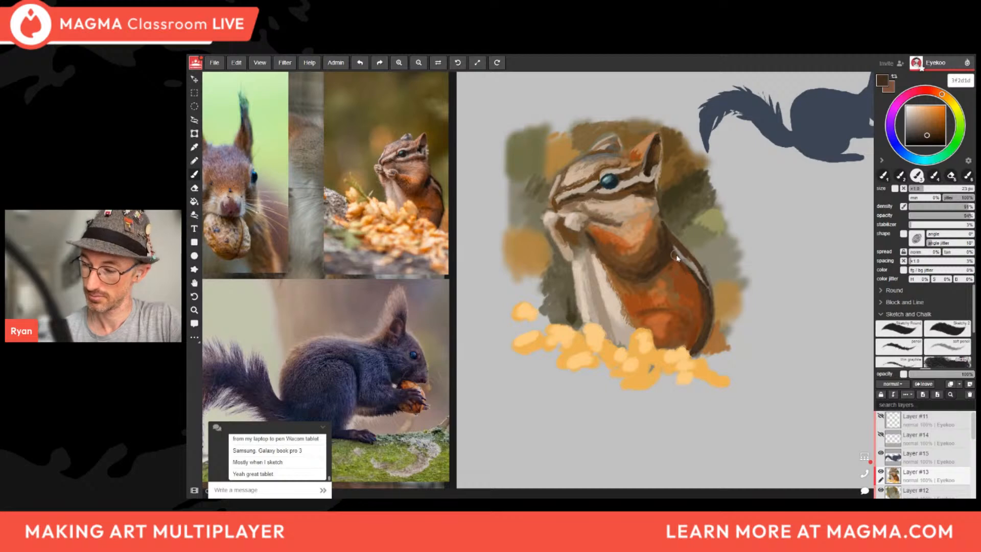
mouse_move(696, 339)
mouse_down()
mouse_move(701, 313)
mouse_move(696, 344)
mouse_move(688, 276)
mouse_move(696, 304)
mouse_move(686, 345)
mouse_up()
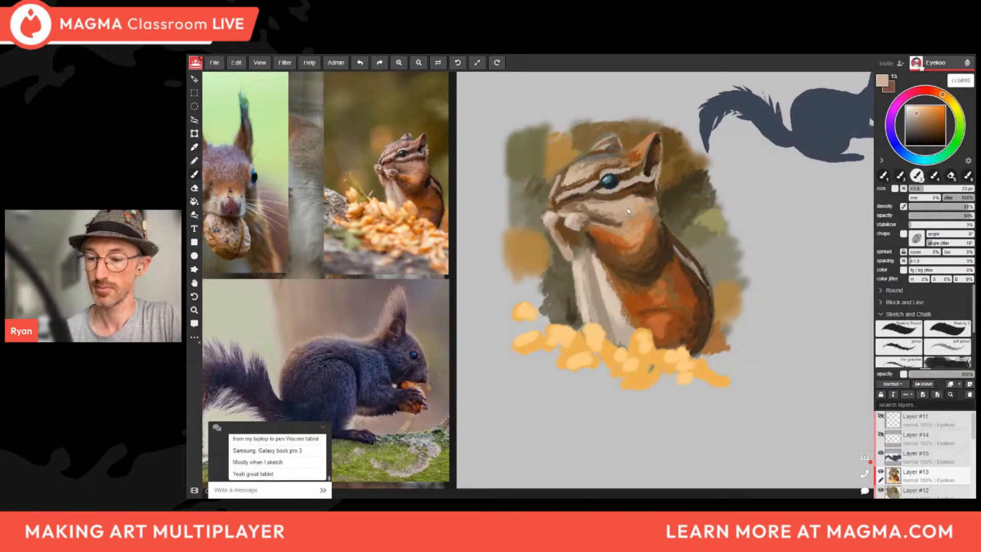
Warm the chipmunk's cheek and throat with peach d39e6c and cf935b, adding sampled brown 7a562e and orange b15820.
alt+click(639, 226)
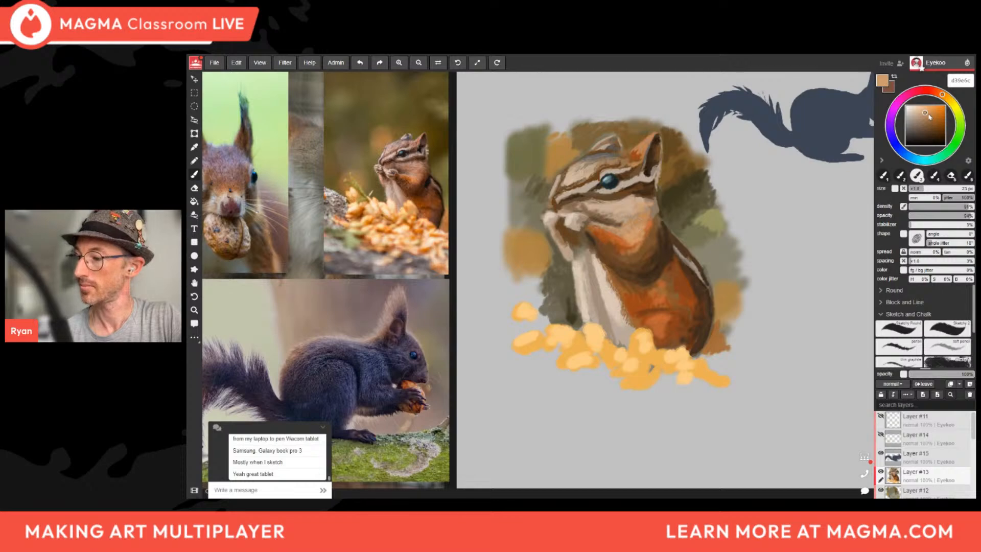
alt+click(632, 239)
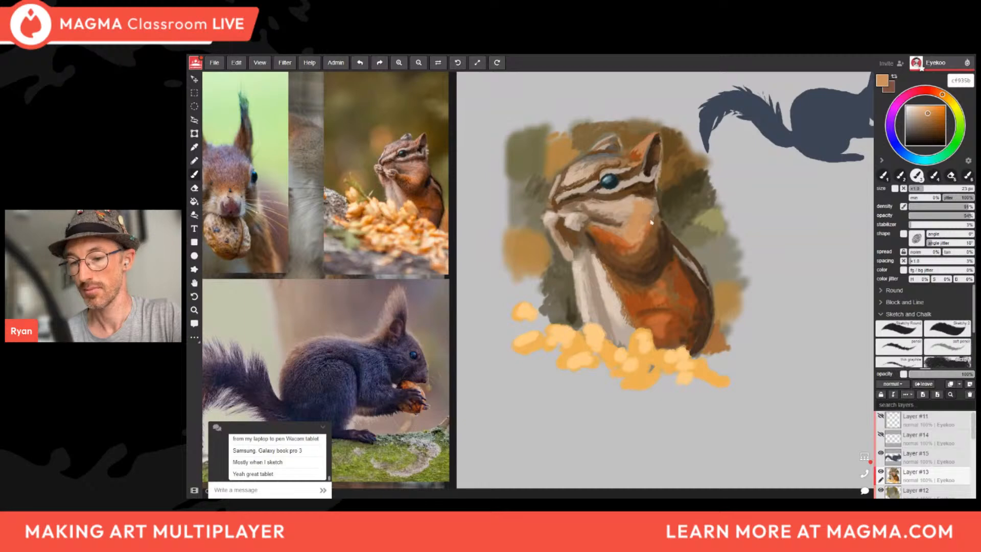
alt+click(660, 241)
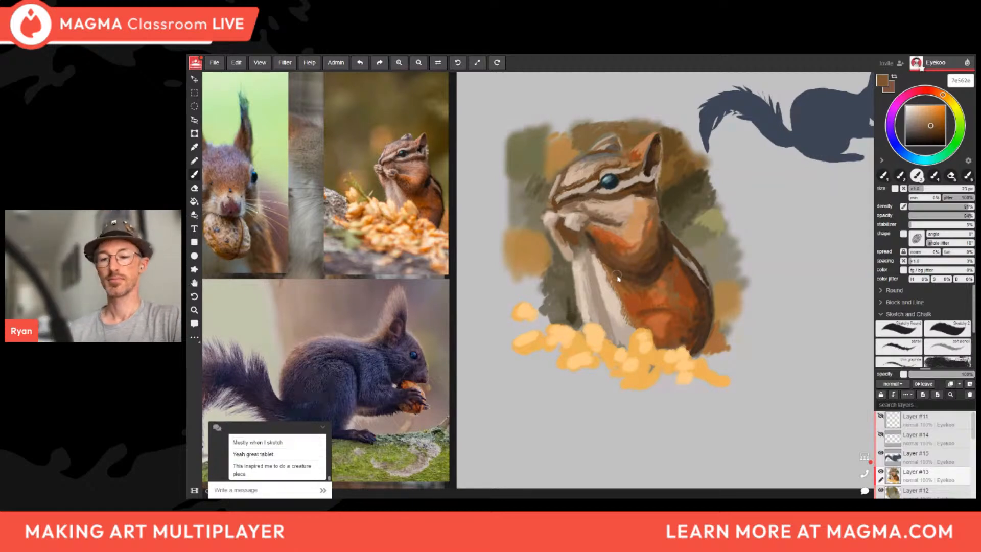
alt+click(632, 231)
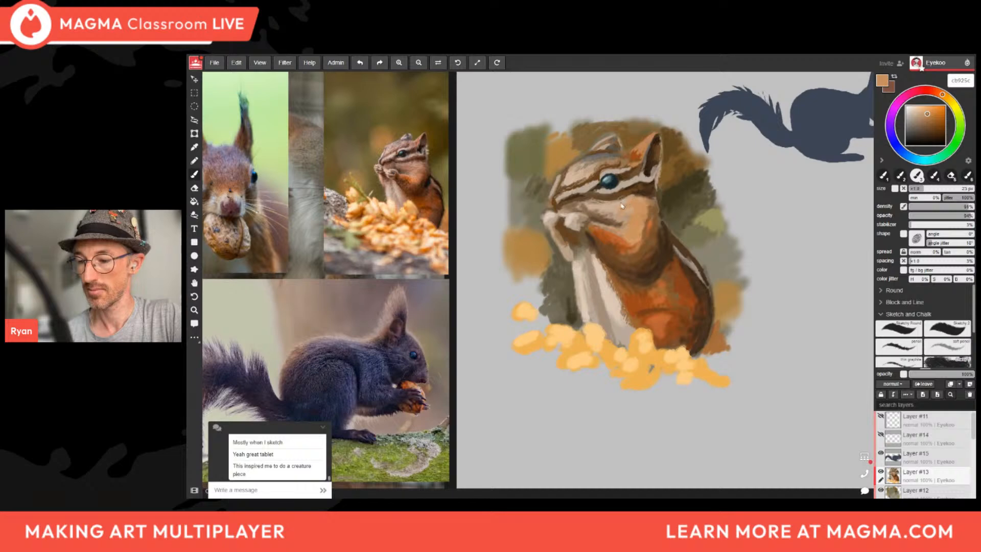
alt+click(613, 236)
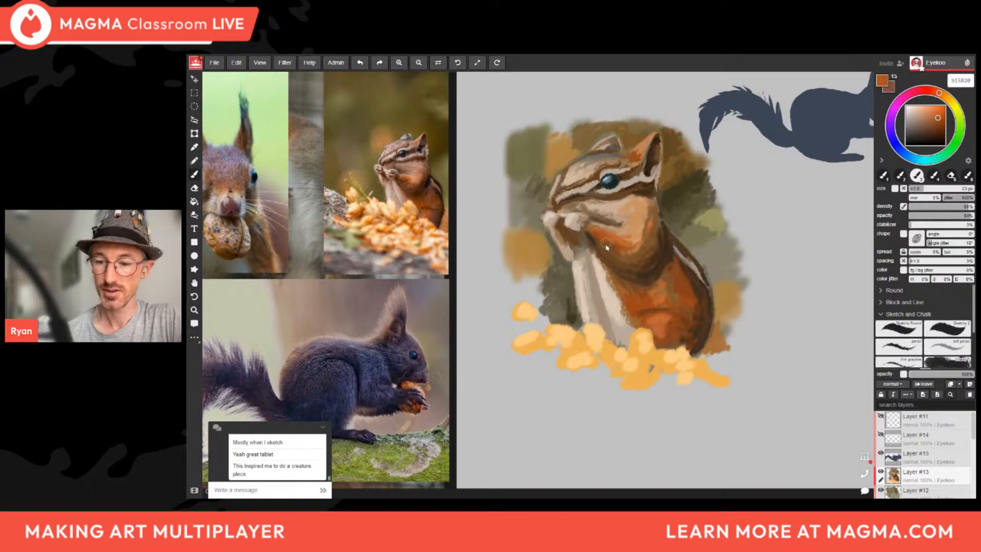
Paint sampled pale tan dbc6b3 strokes down the chipmunk's white belly beside the orange fur.
alt+click(608, 284)
mouse_move(601, 298)
mouse_down()
mouse_move(621, 346)
mouse_move(623, 333)
mouse_up()
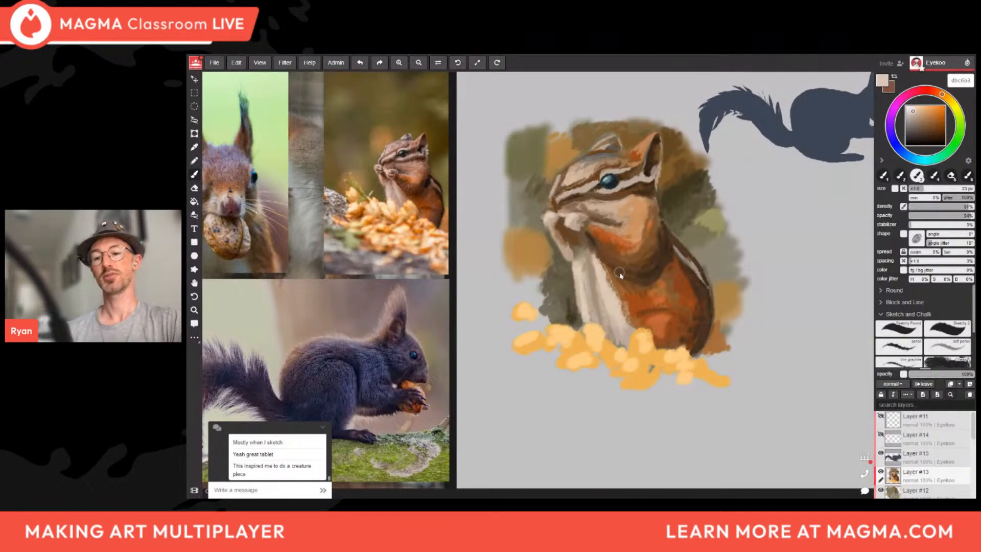
Refine the cheek and jaw shading with muted browns 7a5d42 and 87694c and a softened peach d7a88a.
alt+click(599, 218)
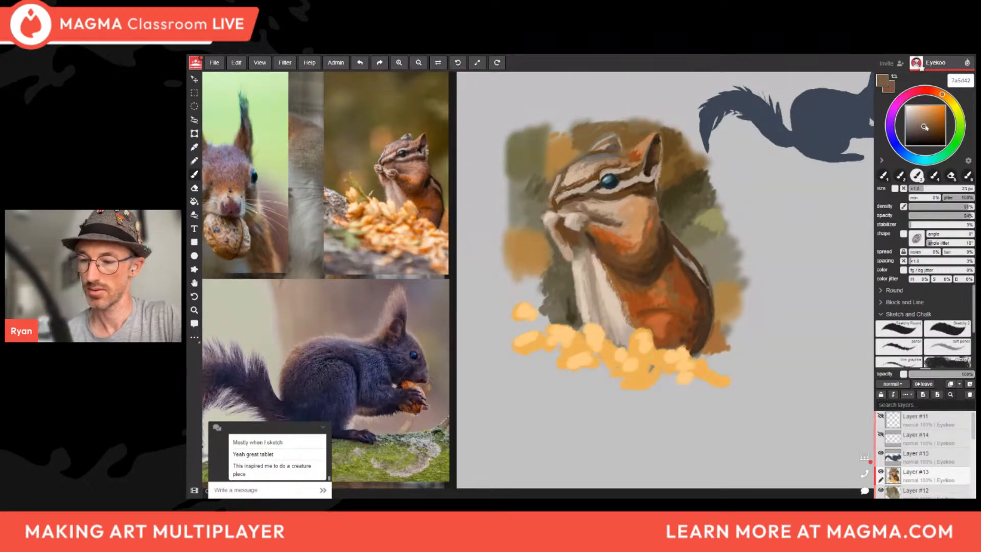
alt+click(577, 205)
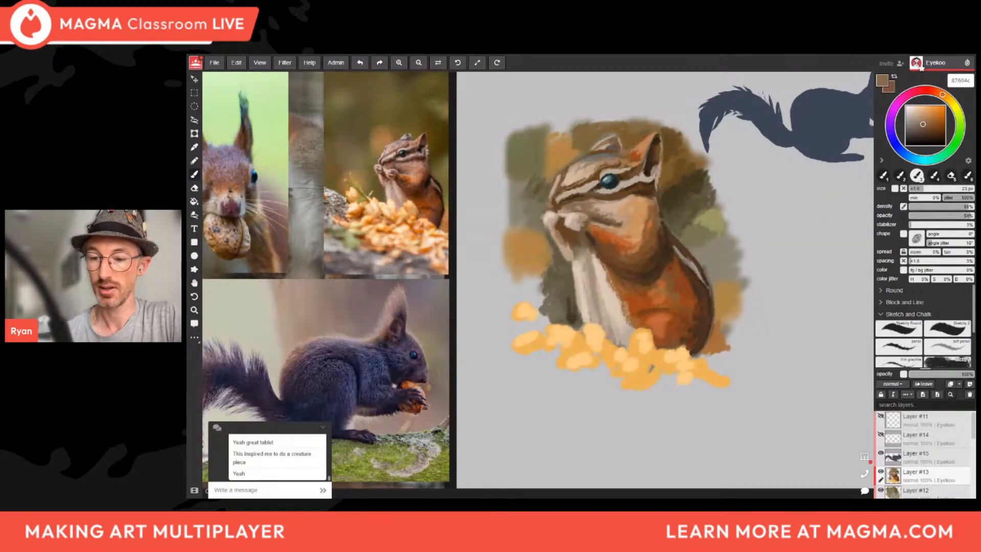
alt+drag(623, 217, 636, 155)
drag(931, 115, 923, 115)
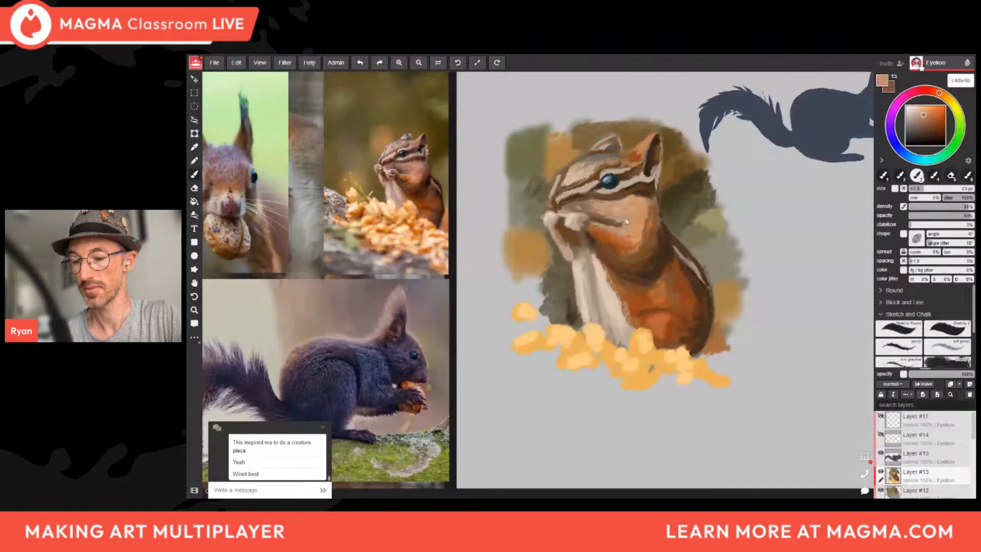
drag(924, 115, 919, 112)
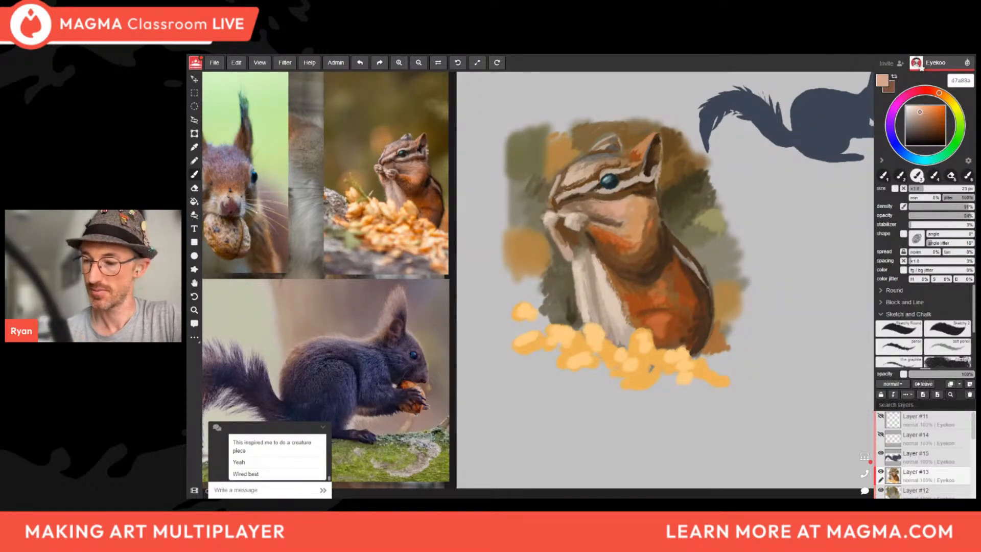
Refine the front paws with sampled brown and pale tan, and trim the muzzle's front edge with background olive 625b41.
alt+click(564, 230)
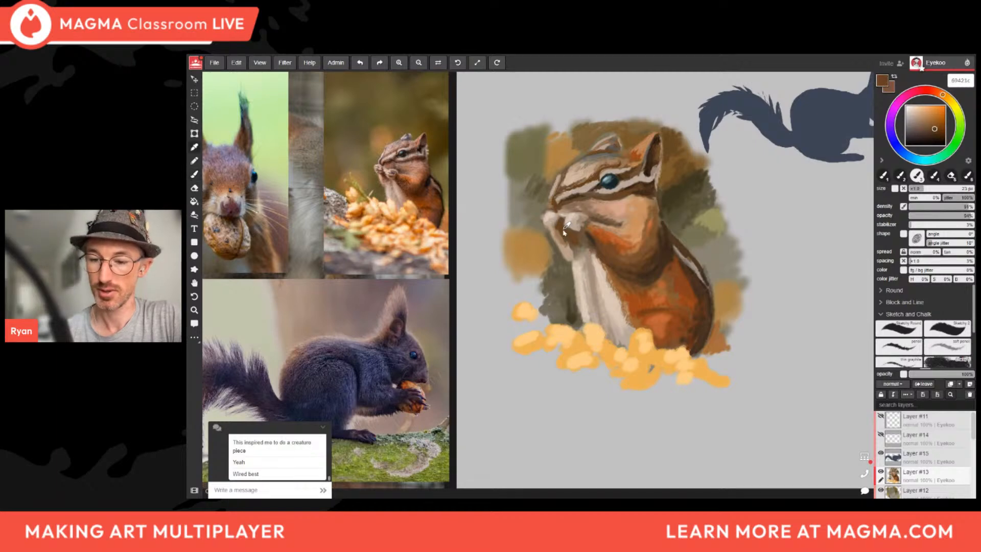
alt+click(570, 219)
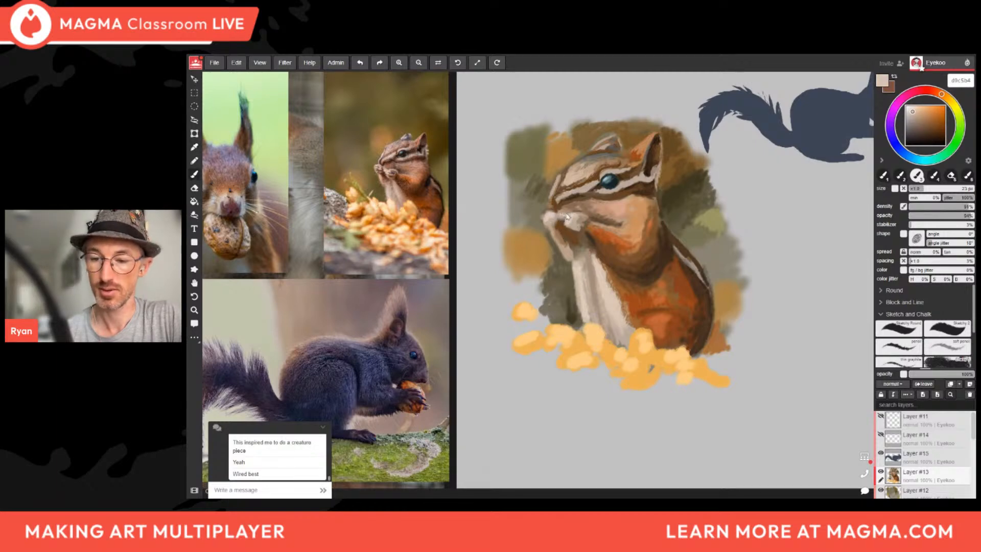
alt+click(549, 186)
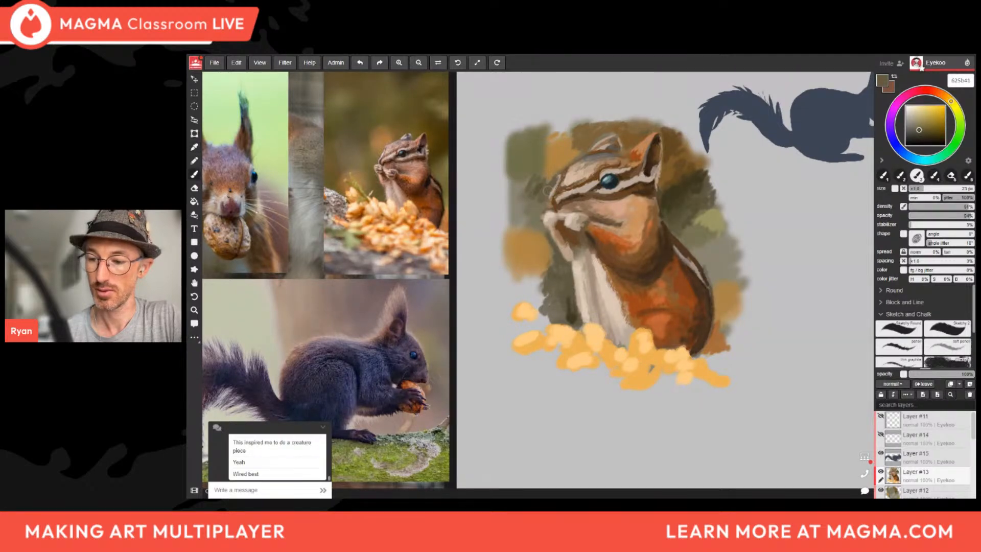
drag(555, 189, 550, 219)
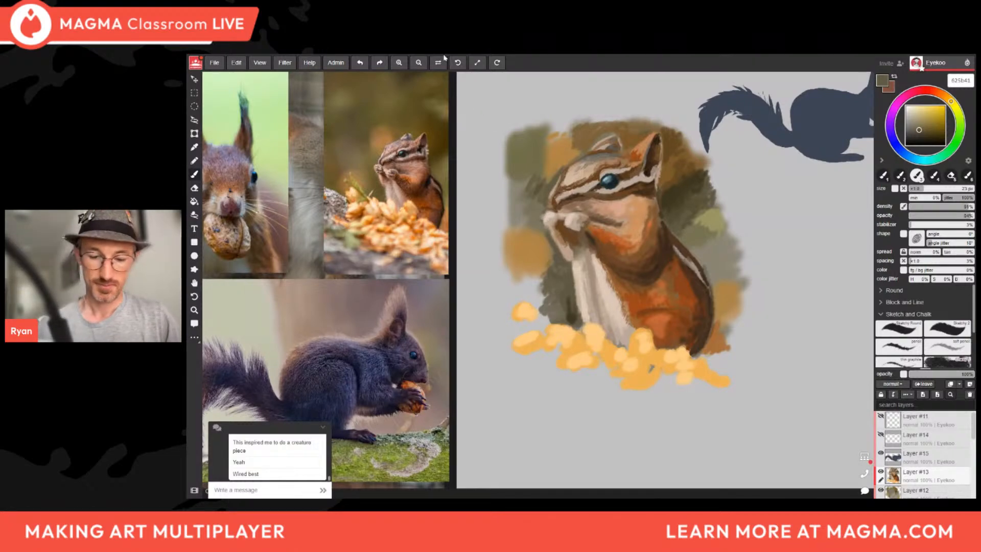
Rework the fur on the throat and behind the neck with sampled dark browns 422e1d and 3f2c1a, orange and brown 7d542a.
alt+click(647, 269)
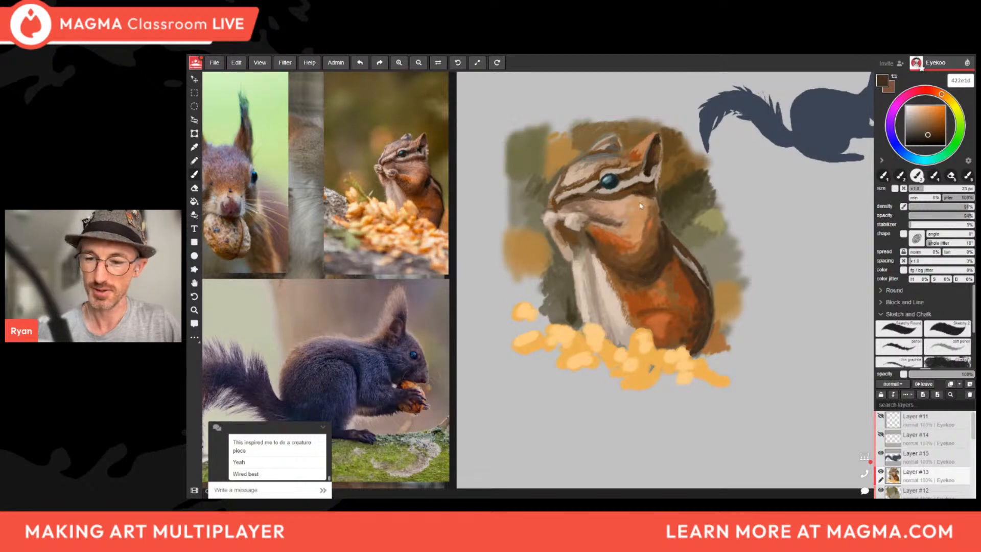
alt+click(620, 245)
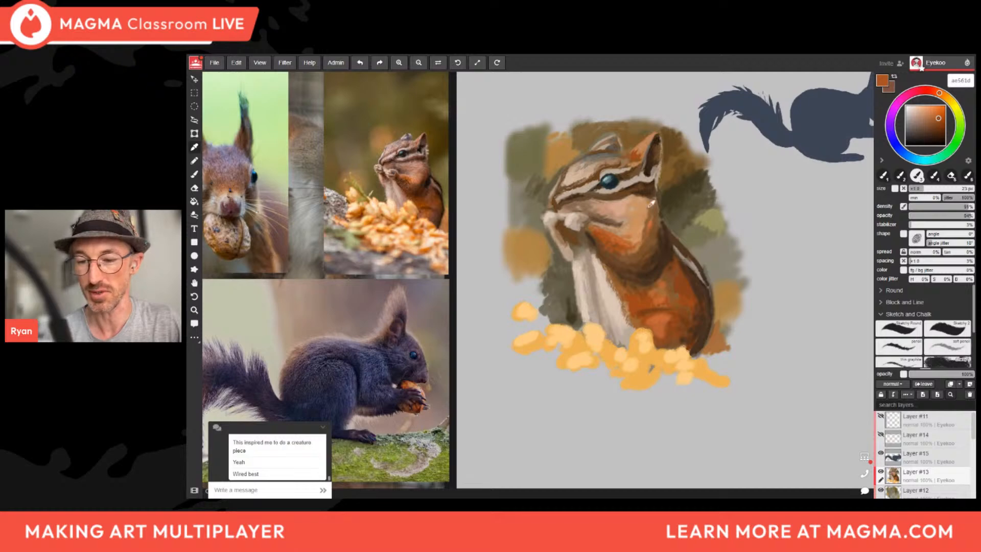
alt+click(667, 247)
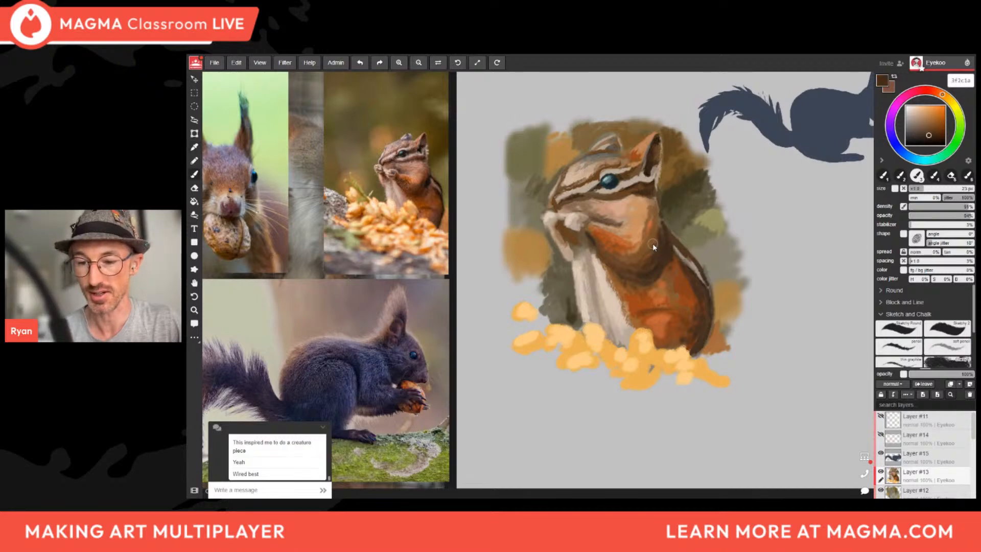
alt+click(667, 267)
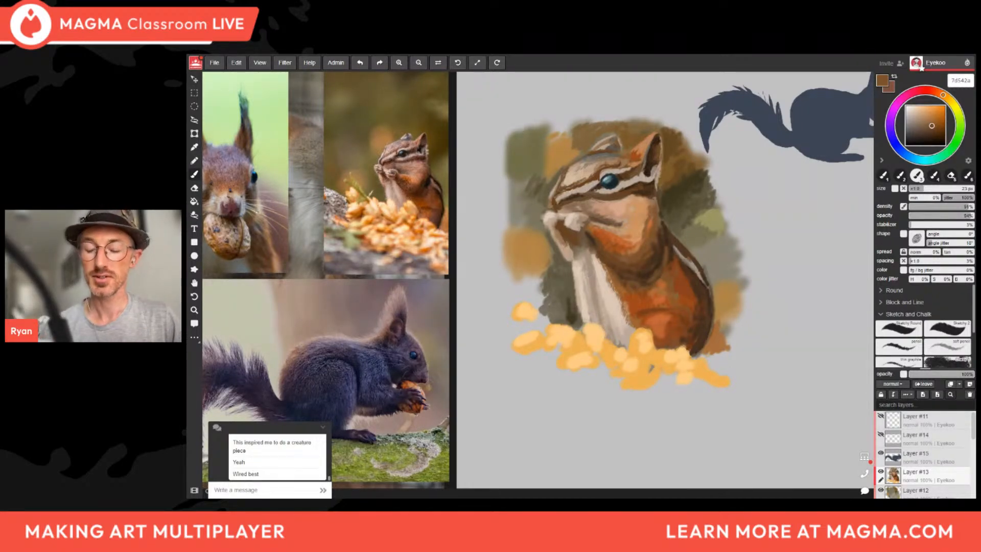
Refine the near ear's edge and the background around it with a smaller brush, using sampled tan, brown 644621 and olive 544d31.
scroll(667, 297, up, 3)
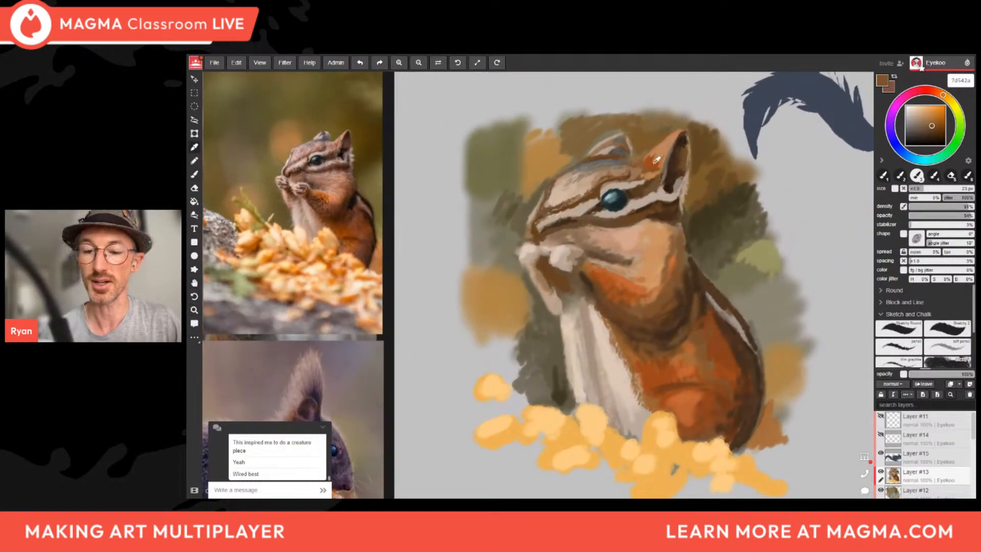
alt+click(669, 148)
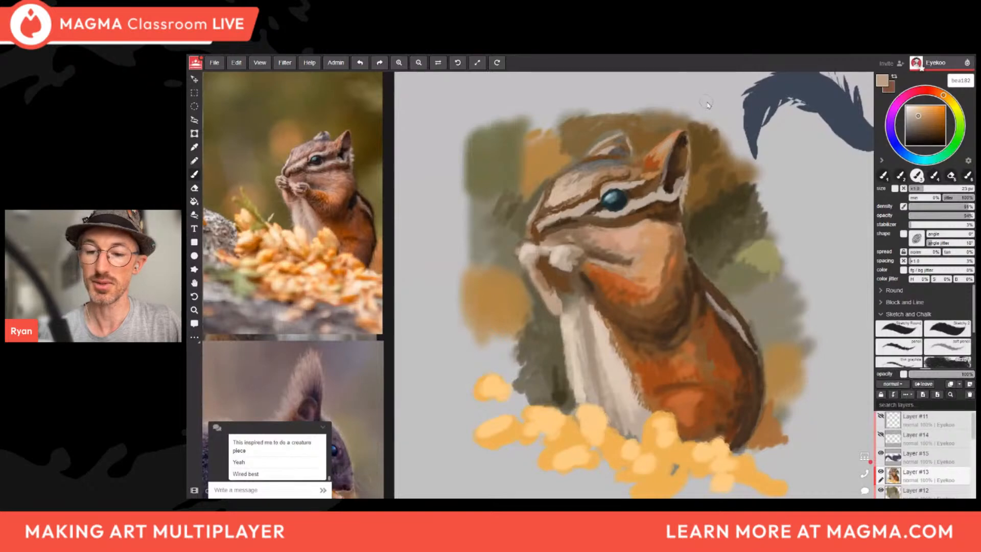
alt+click(658, 132)
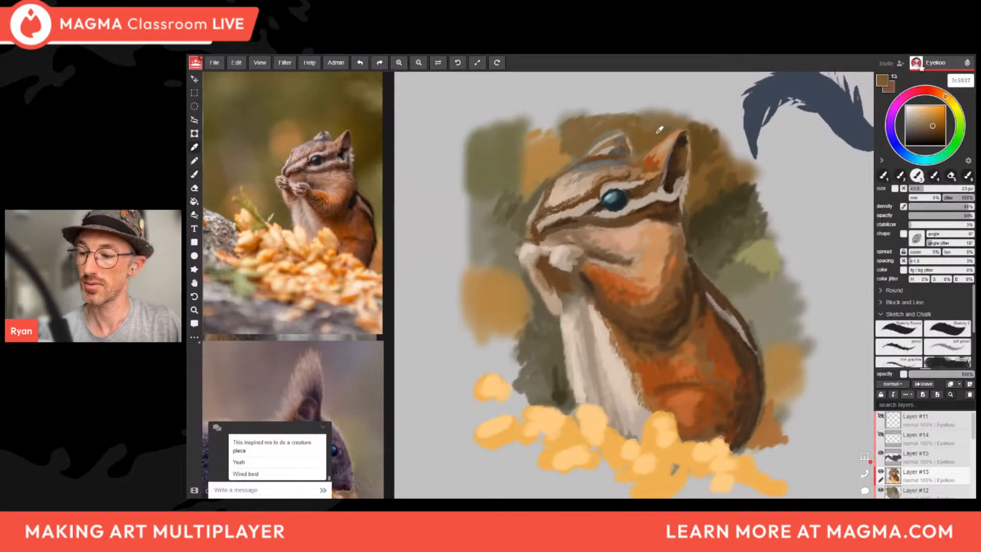
click(919, 189)
drag(643, 155, 651, 149)
alt+click(707, 140)
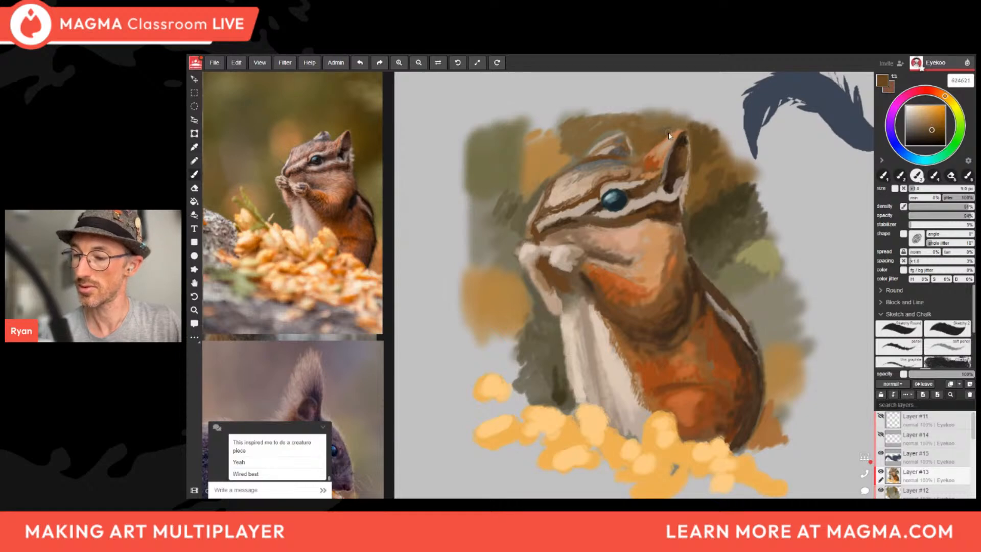
drag(651, 149, 648, 153)
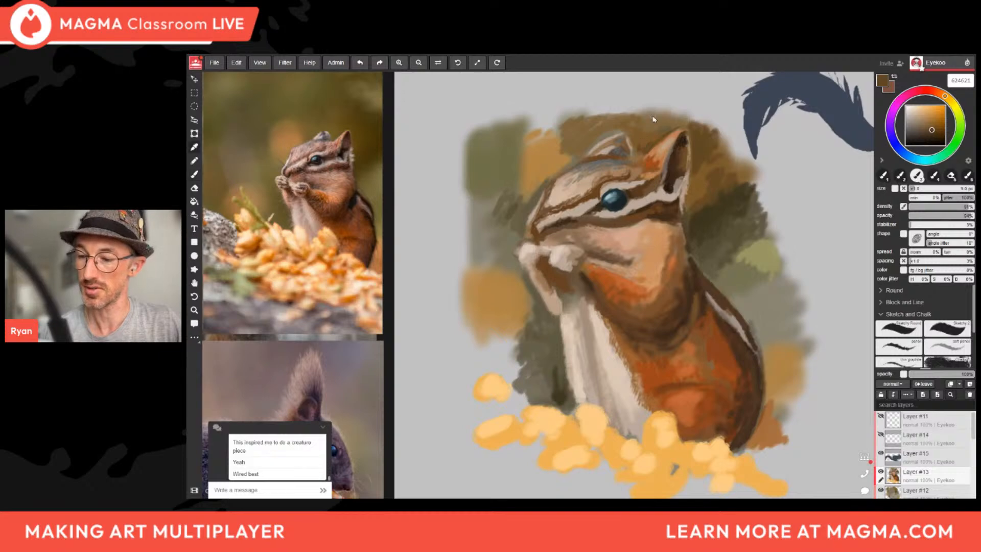
alt+click(714, 211)
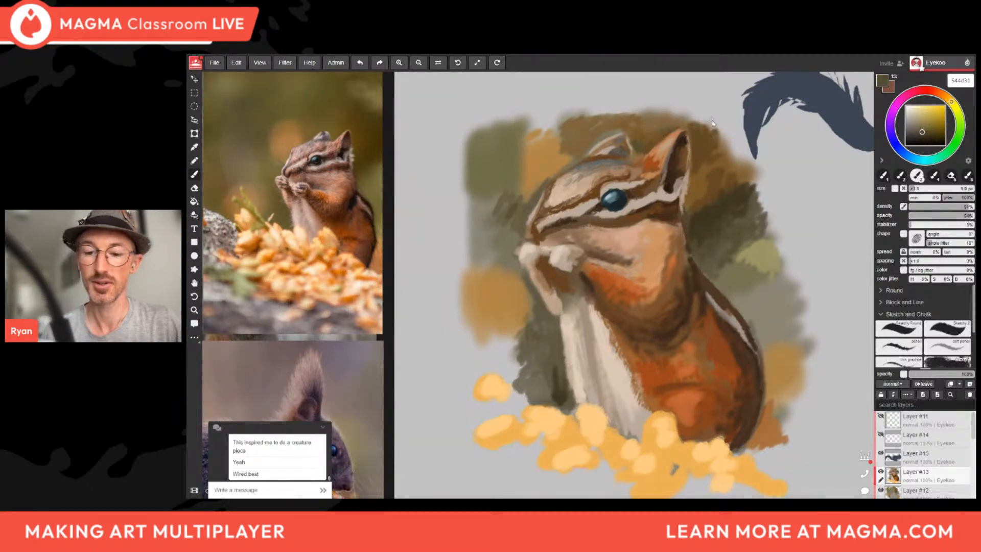
Refine the inside of the near ear with sampled muted brown 645342 and a lighter greyish brown.
key(i)
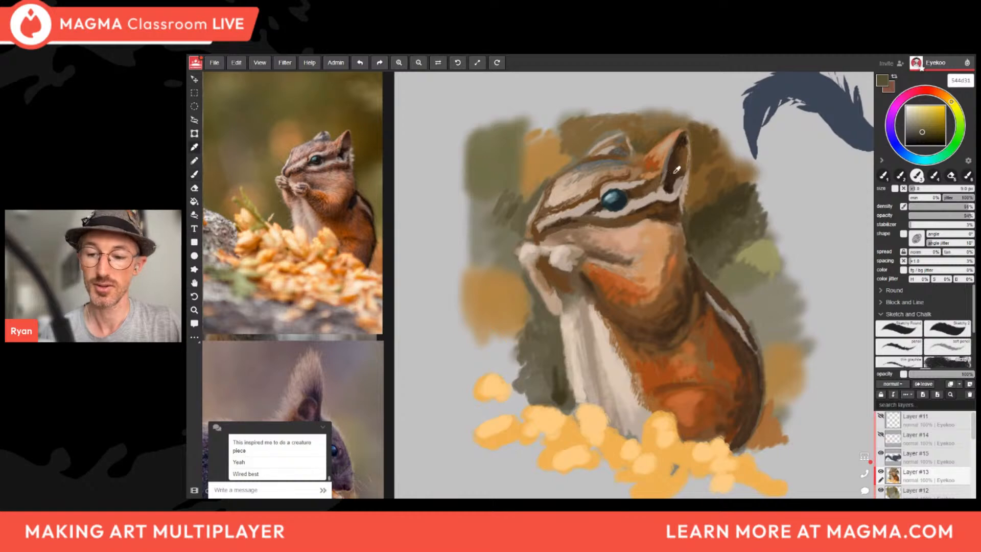
click(671, 169)
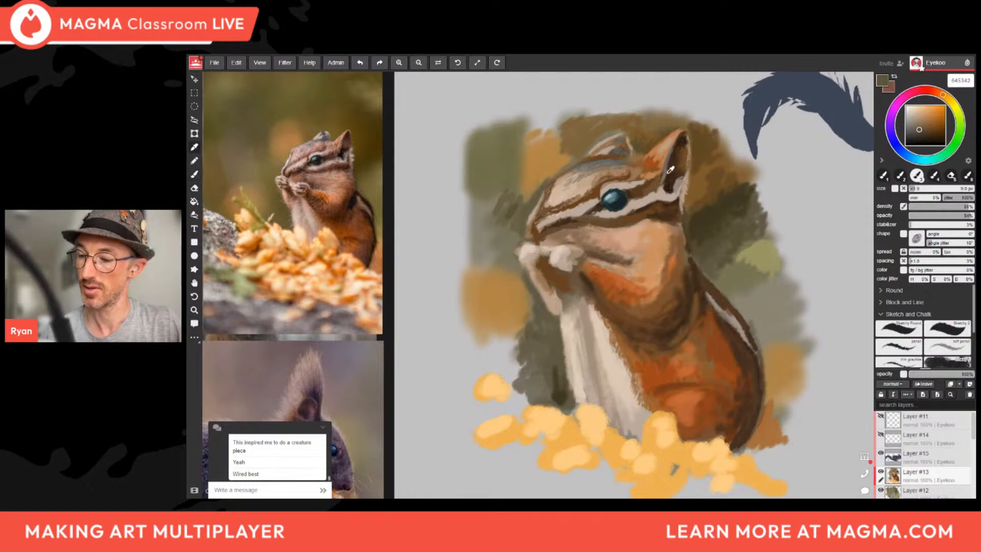
key(b)
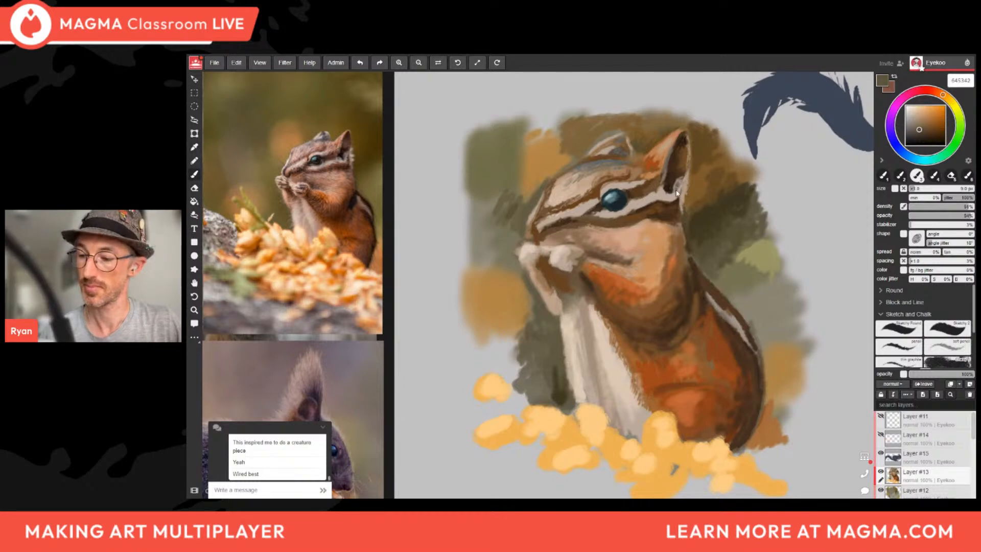
key(i)
click(672, 195)
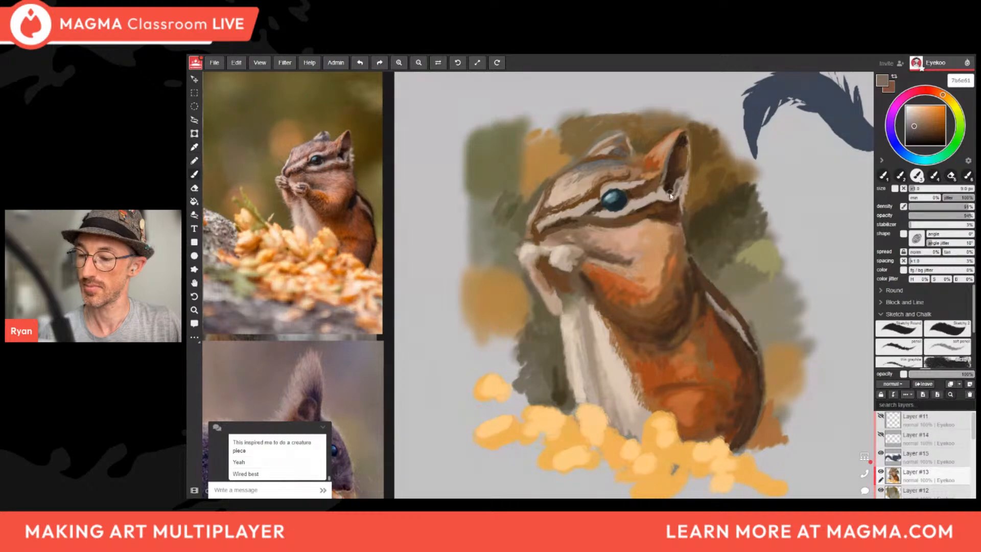
key(b)
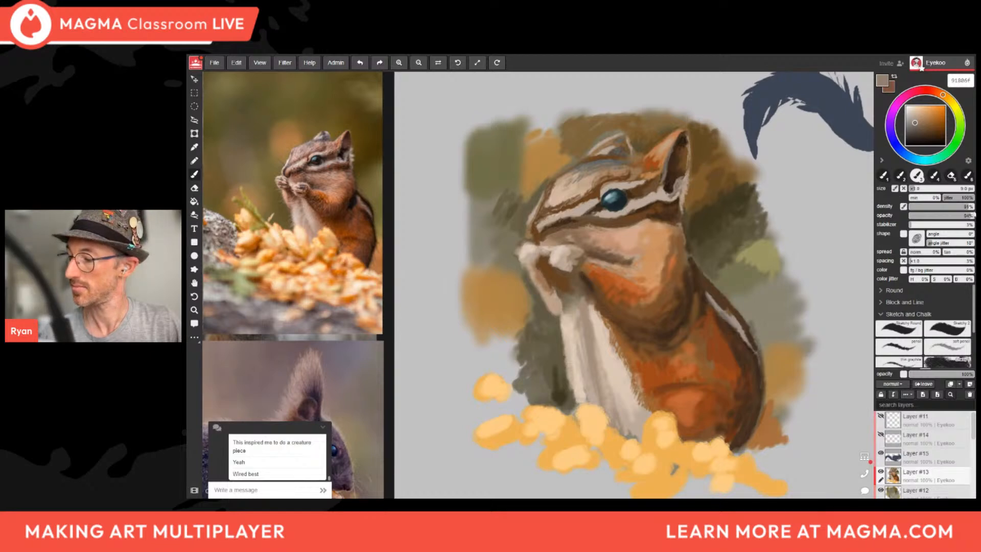
Paint a pale fur tuft along the near ear's lower outer edge with sampled tan and a lightened beige.
alt+click(691, 172)
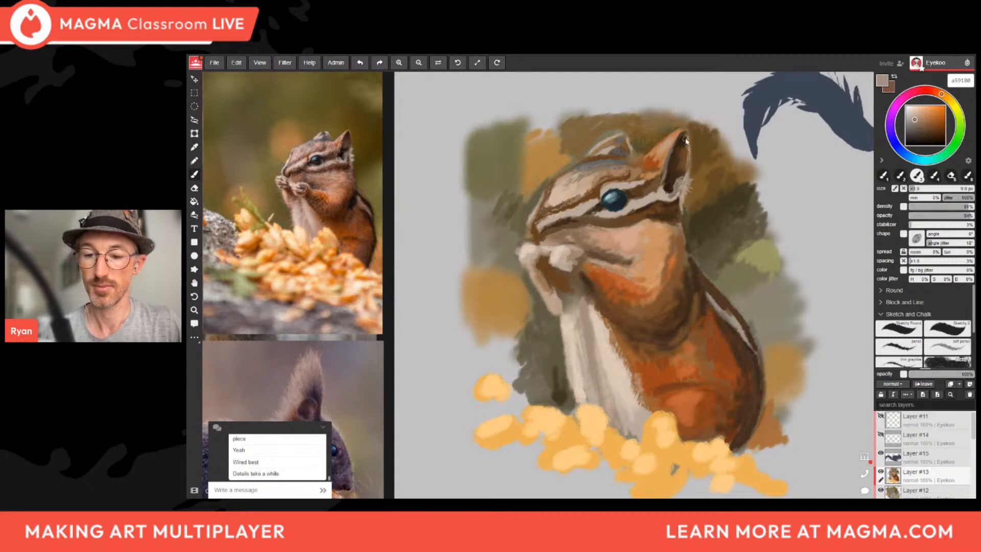
click(912, 114)
click(912, 112)
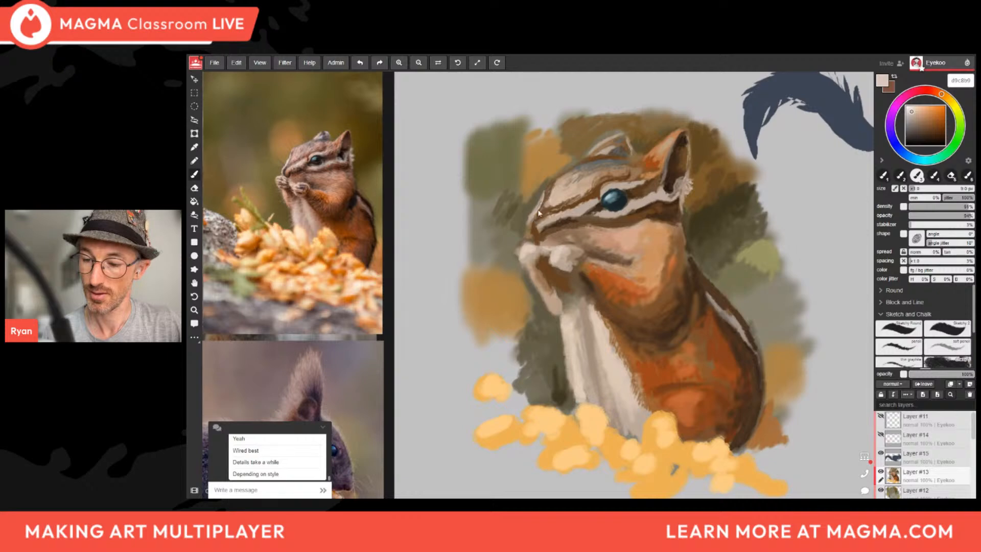
Clean up the muzzle's front edge with background olive, and touch up the head fur with sampled orange a44e18 and dark brown.
alt+click(524, 233)
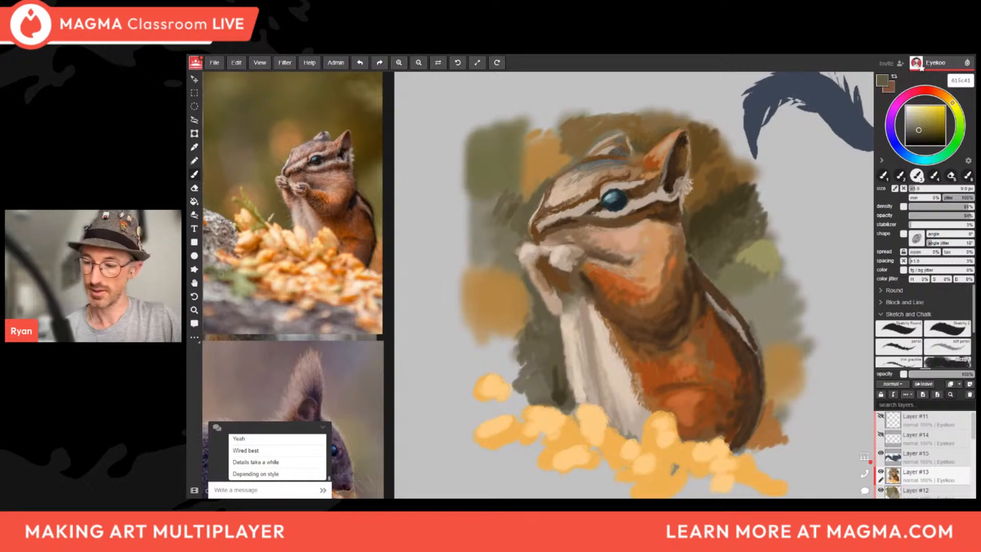
alt+click(654, 361)
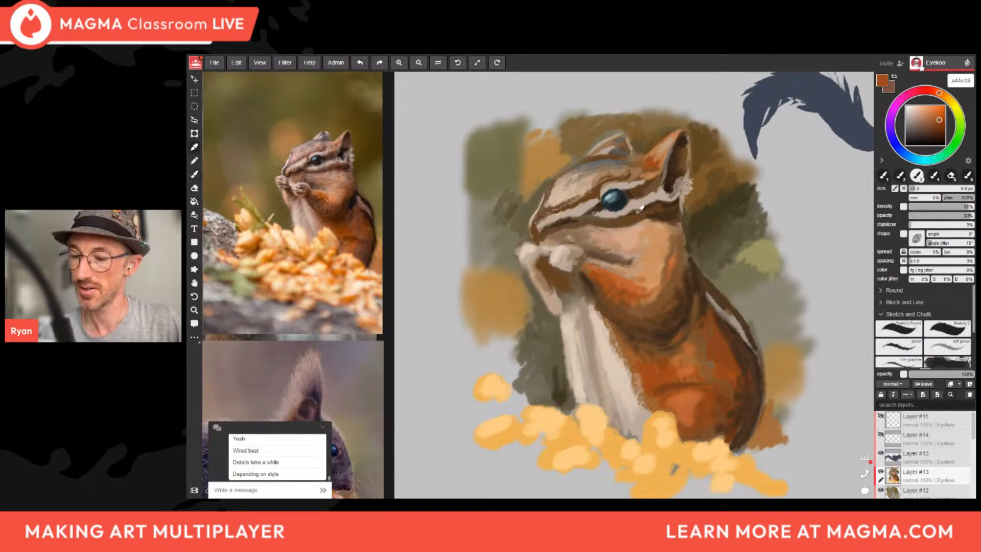
alt+click(637, 190)
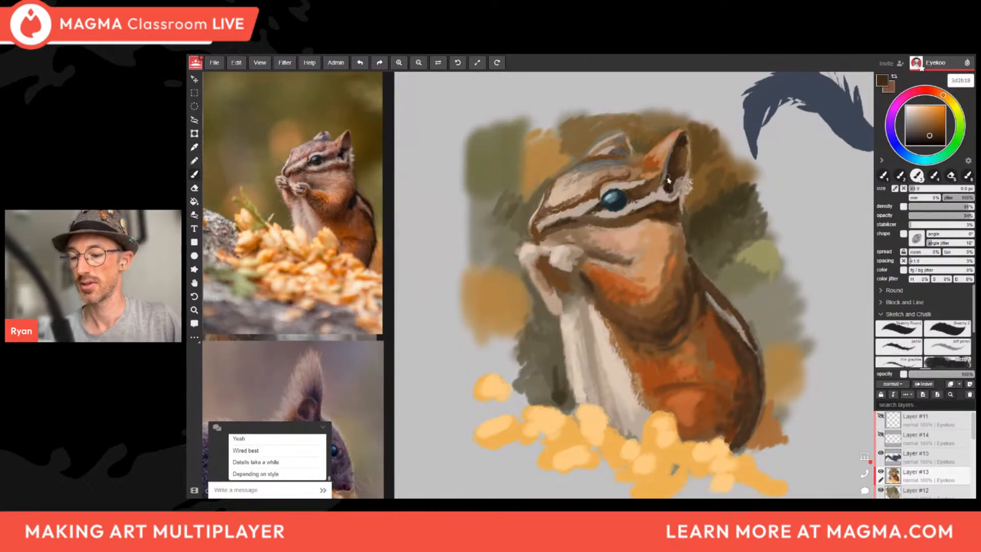
Refine the base of the near ear and the markings around the eye with sampled pale tan and dark brown 3f2c18.
scroll(648, 312, down, 2)
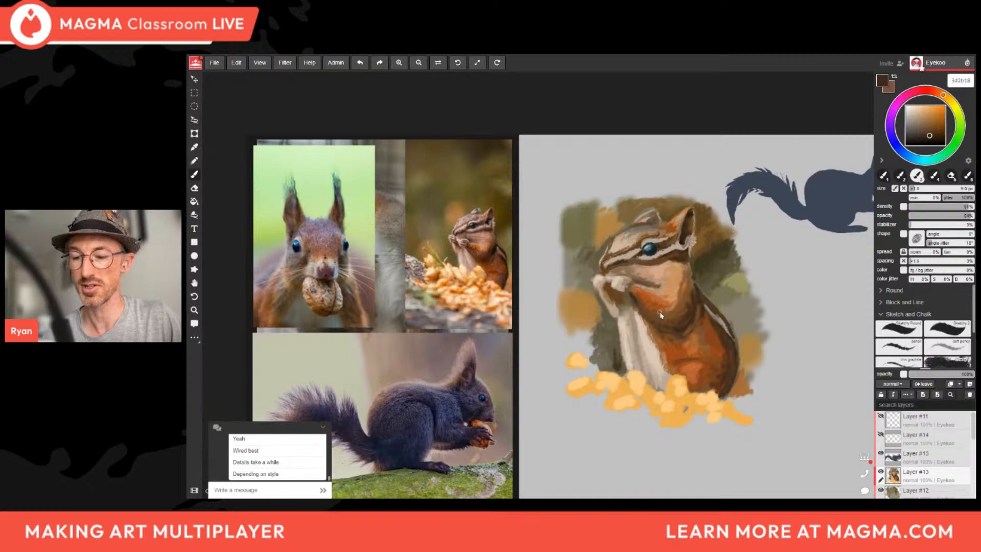
scroll(683, 274, up, 1)
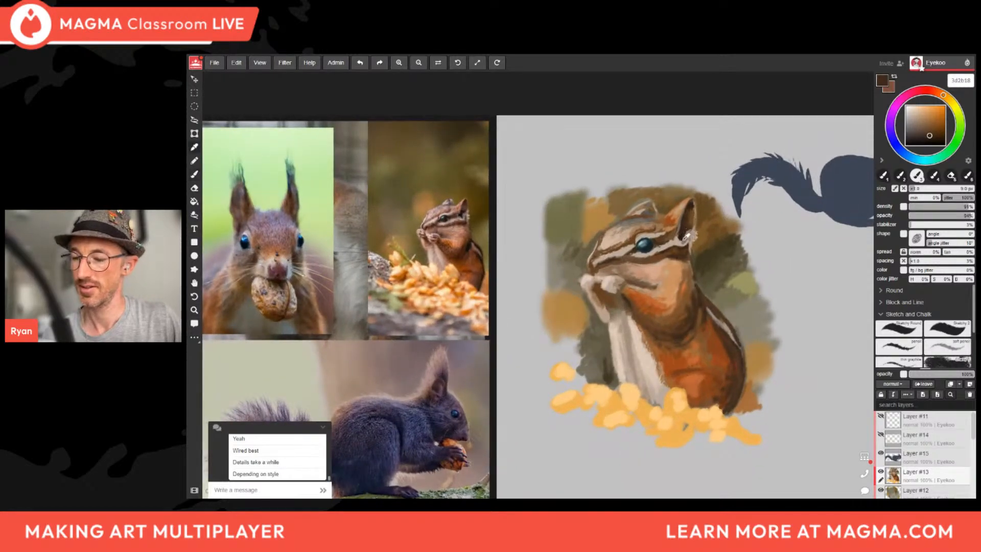
alt+click(691, 240)
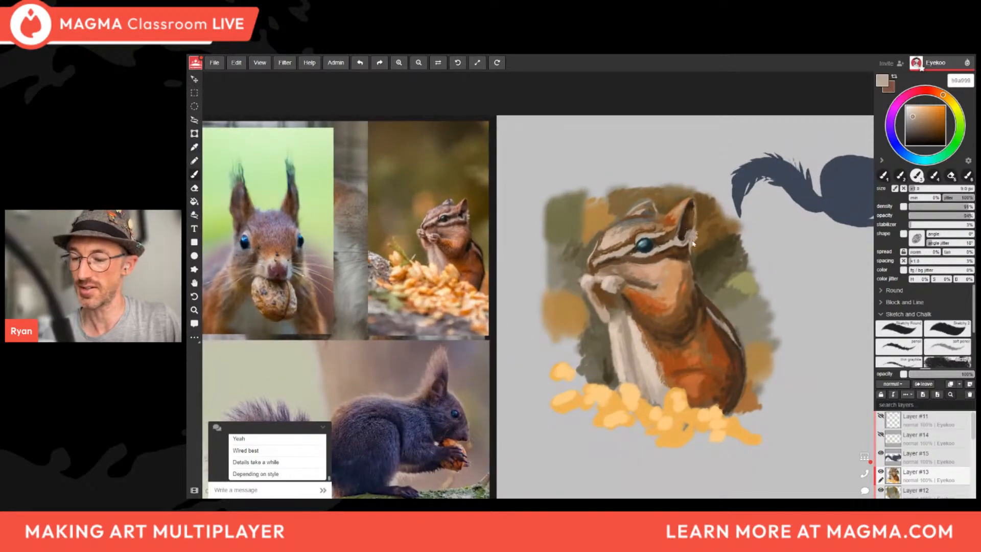
alt+click(665, 239)
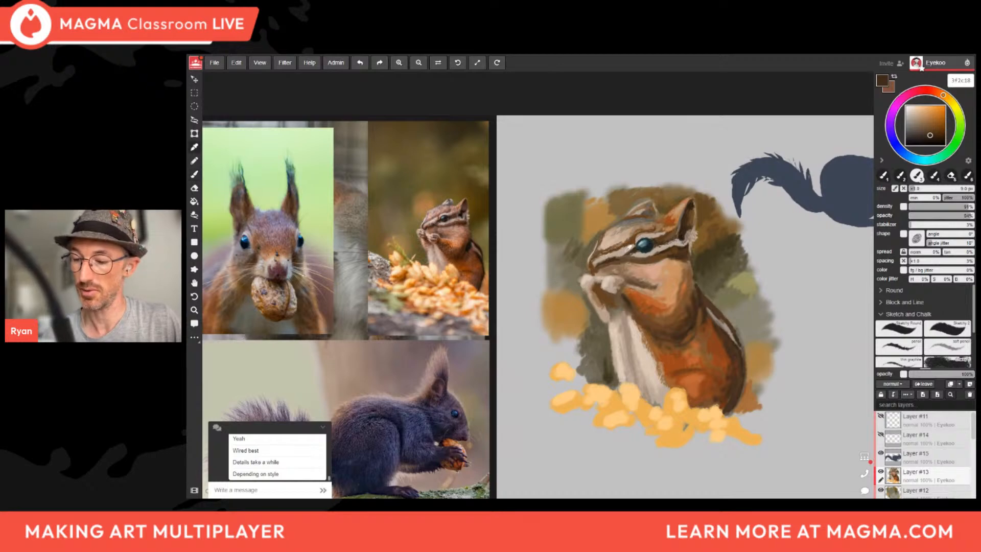
Rework the snout stripes with warm brown 6b471d and sampled pale tan, and touch up the far ear with sampled grey-brown.
alt+click(602, 266)
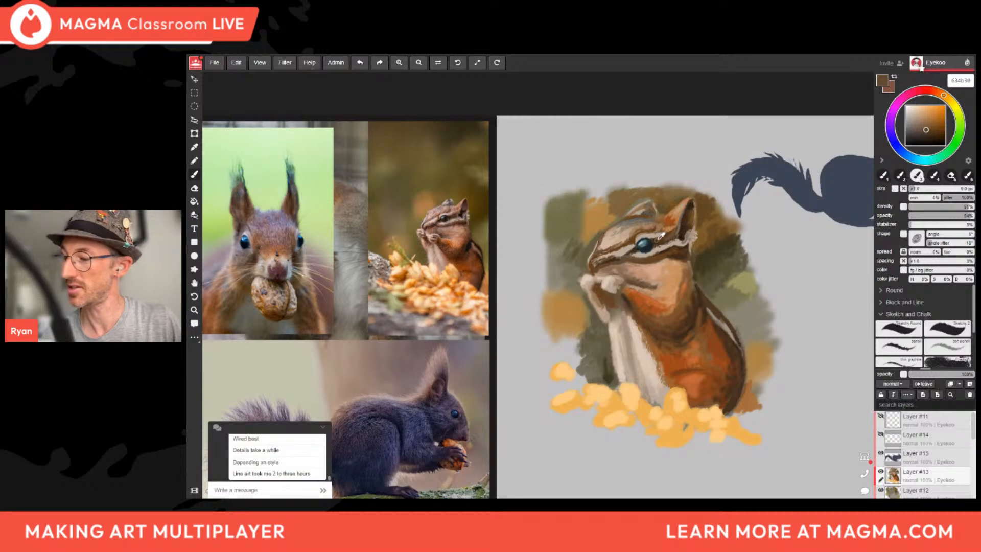
click(934, 129)
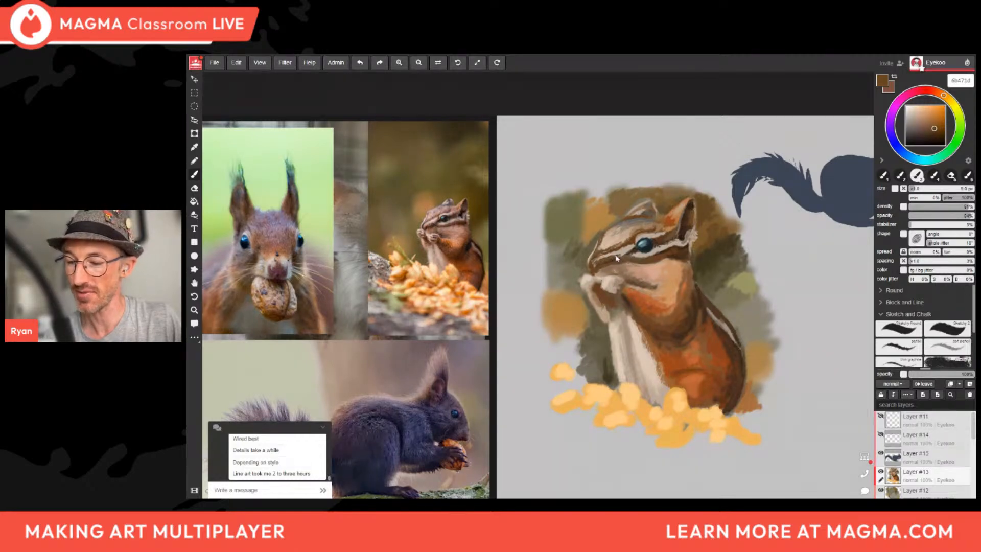
key(alt)
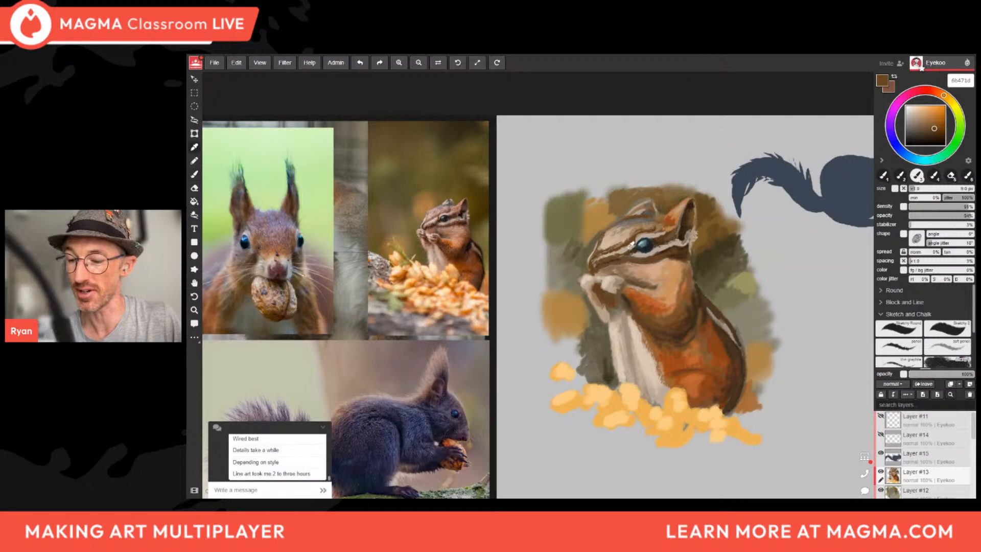
alt+click(632, 244)
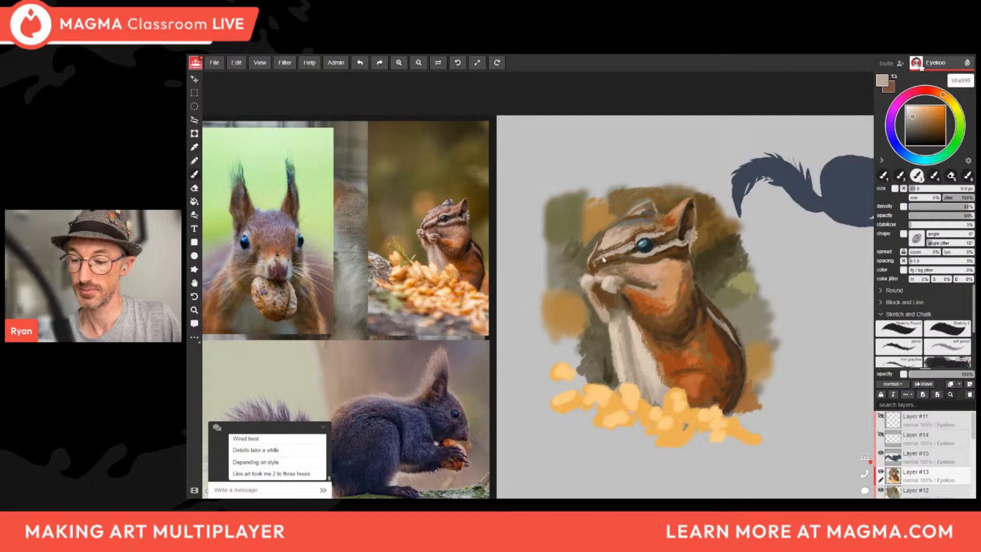
drag(598, 255, 617, 249)
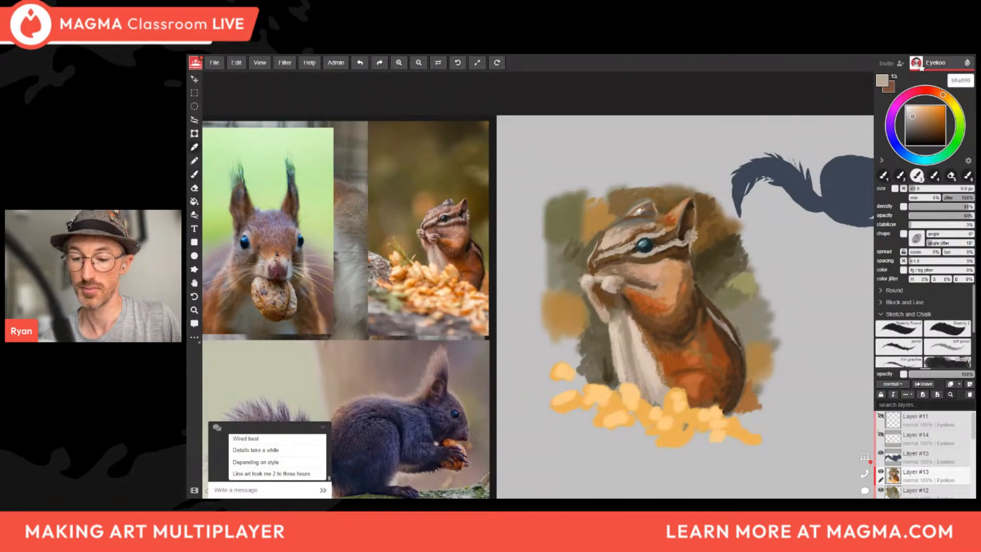
alt+click(641, 215)
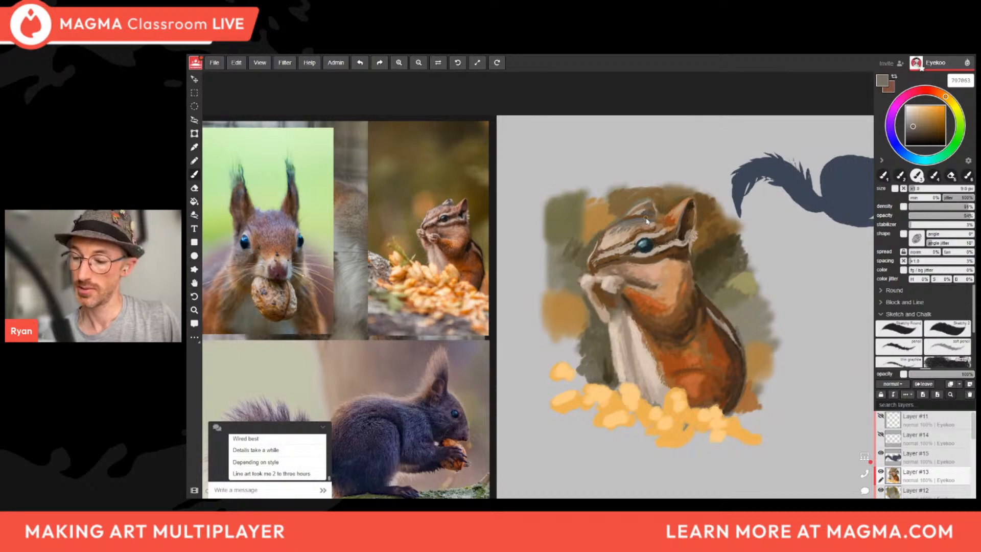
Define the near front paw and the mouth and cheek around it with sampled browns 744821 and 7f6146 and a soft peach.
alt+click(640, 301)
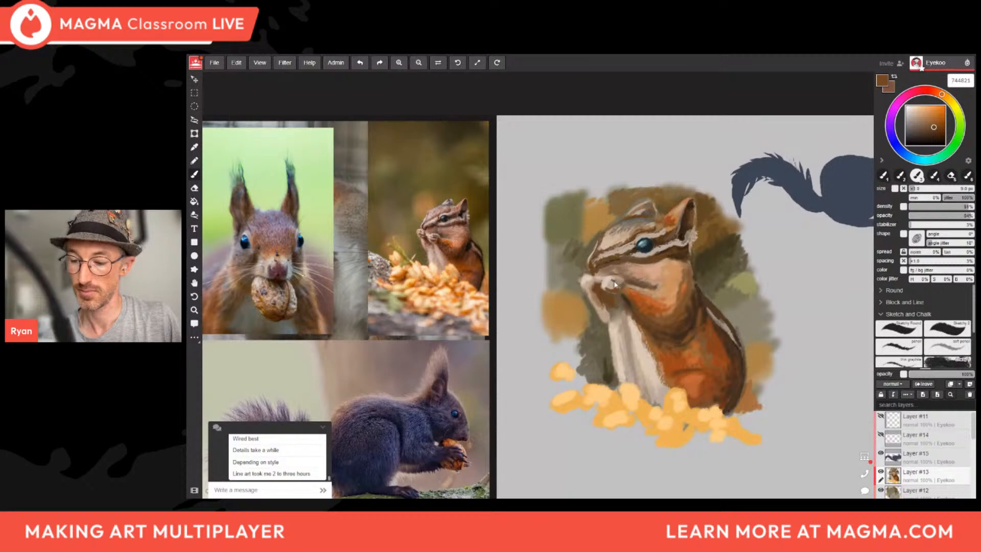
key(alt)
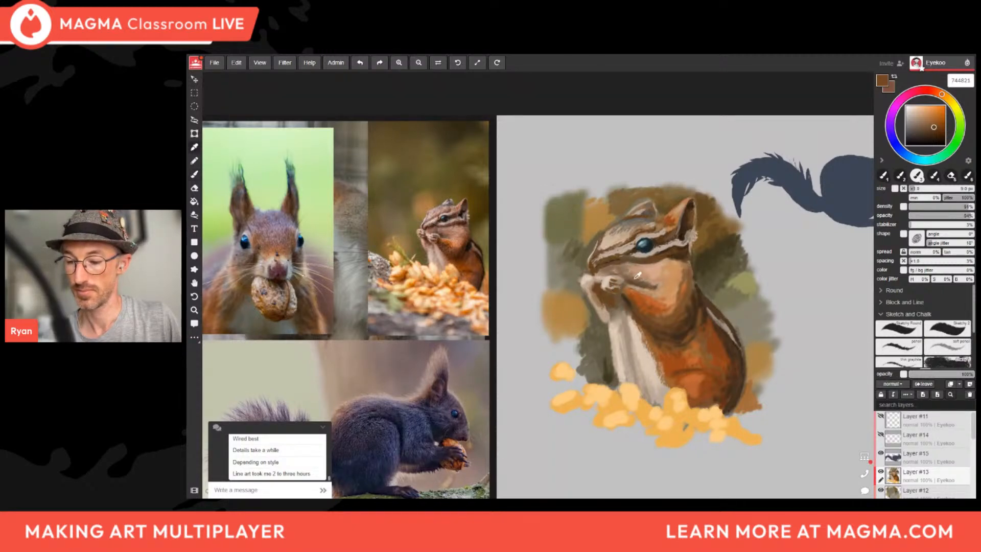
alt+click(617, 272)
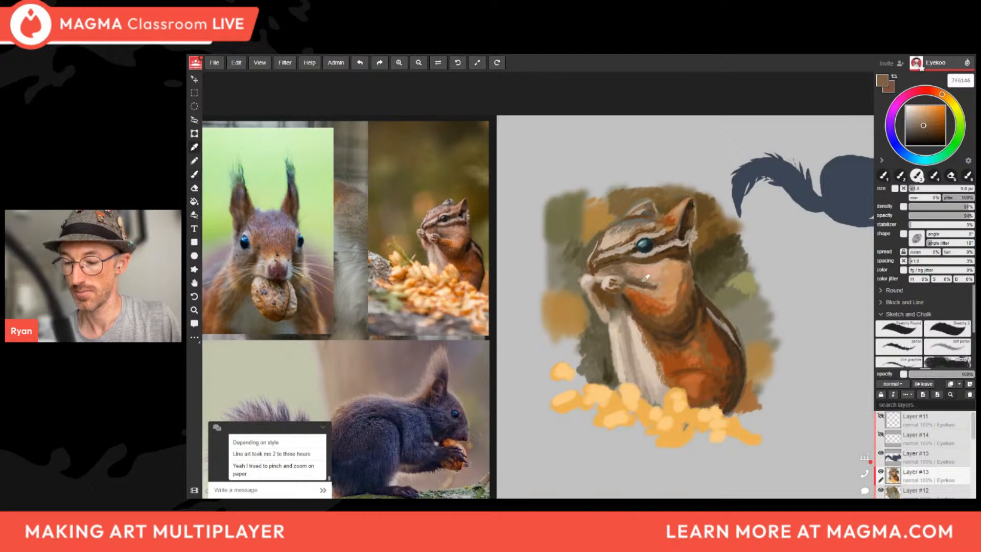
alt+click(624, 273)
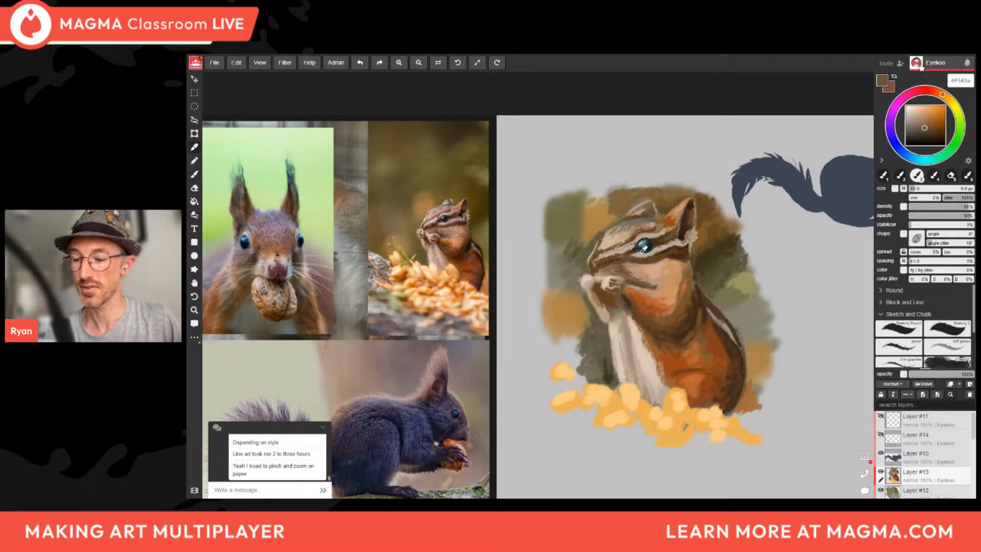
alt+click(639, 275)
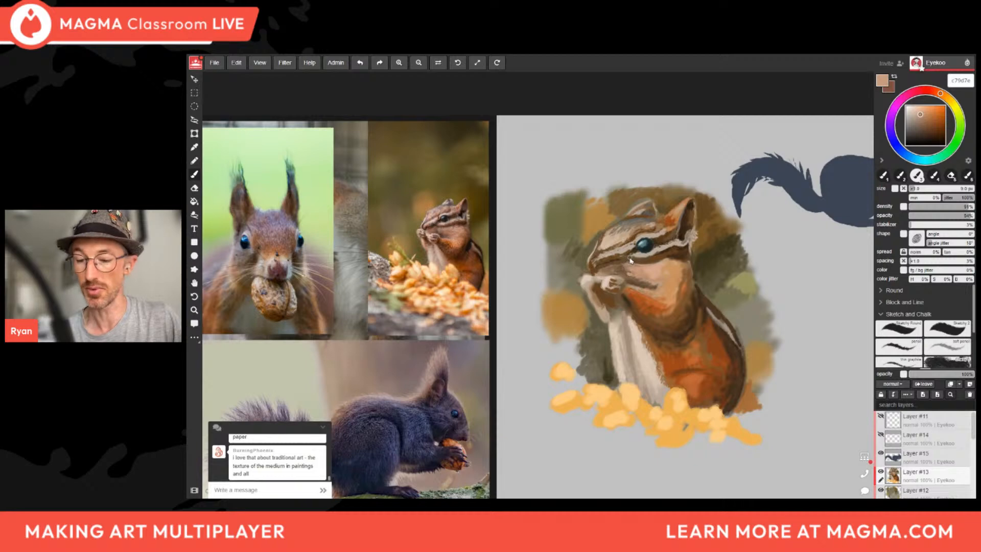
Shade beneath the front paws and along the forearm with sampled dark brown and muted brown 806147.
alt+click(601, 286)
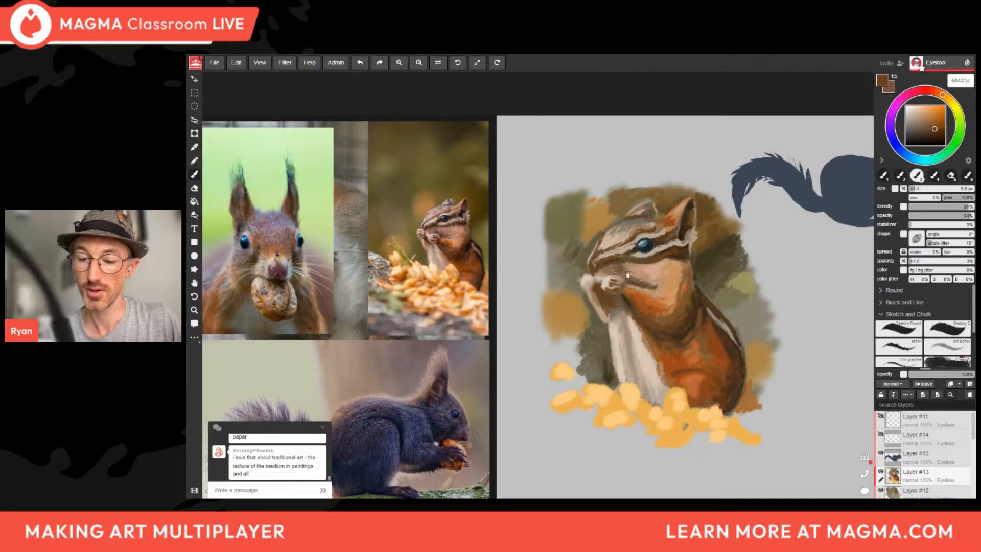
alt+click(622, 296)
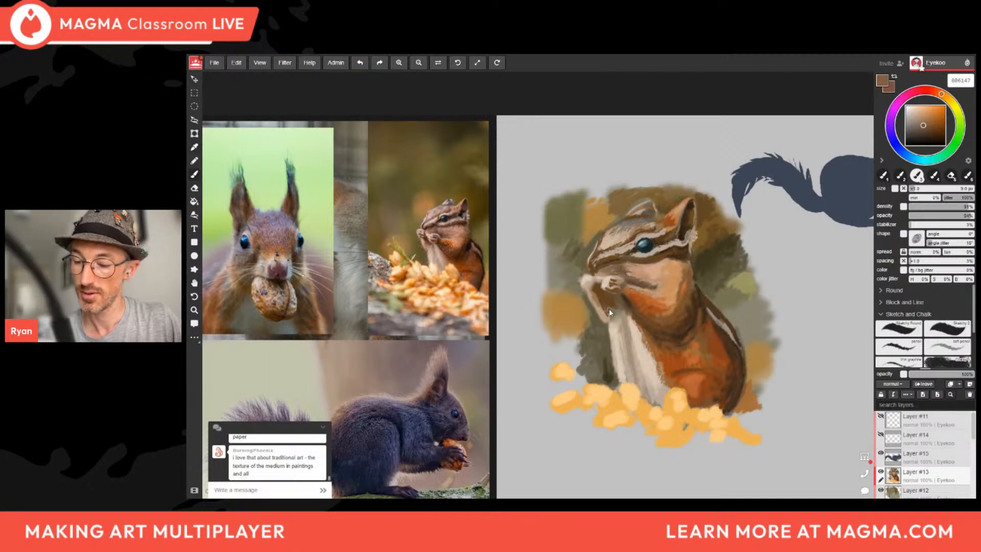
drag(612, 309, 610, 327)
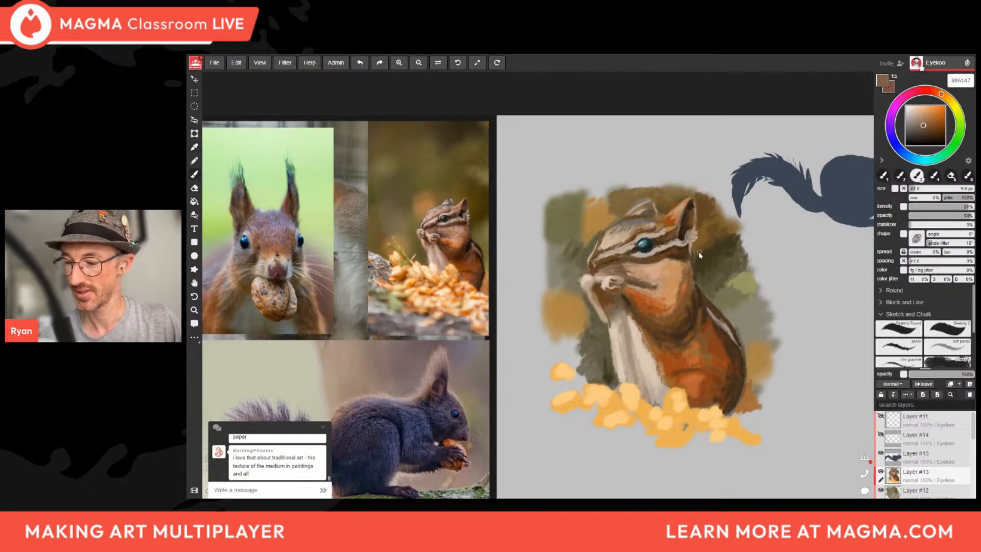
Add fur strokes to the back of the cheek and neck with sampled light orange ce955e and brown 79532f.
alt+click(681, 271)
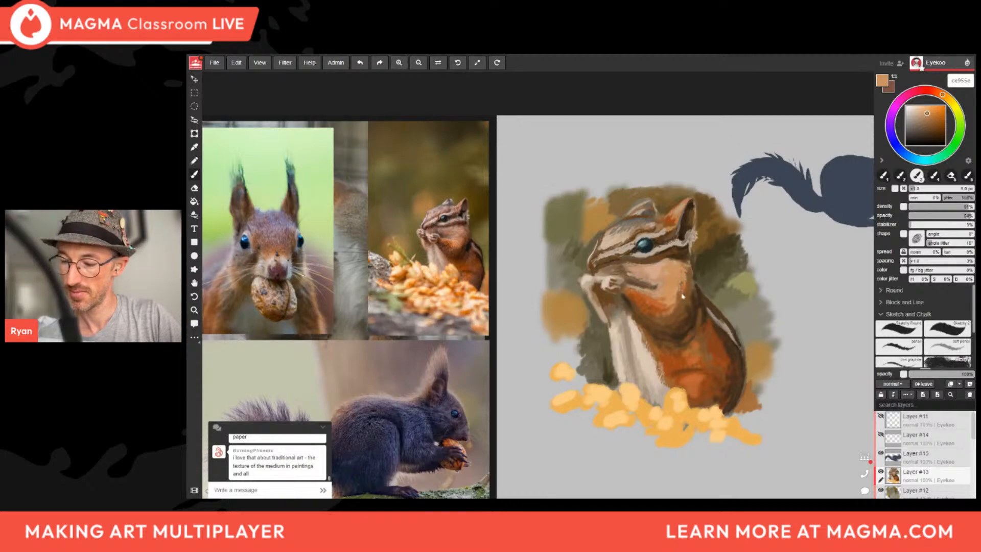
click(902, 188)
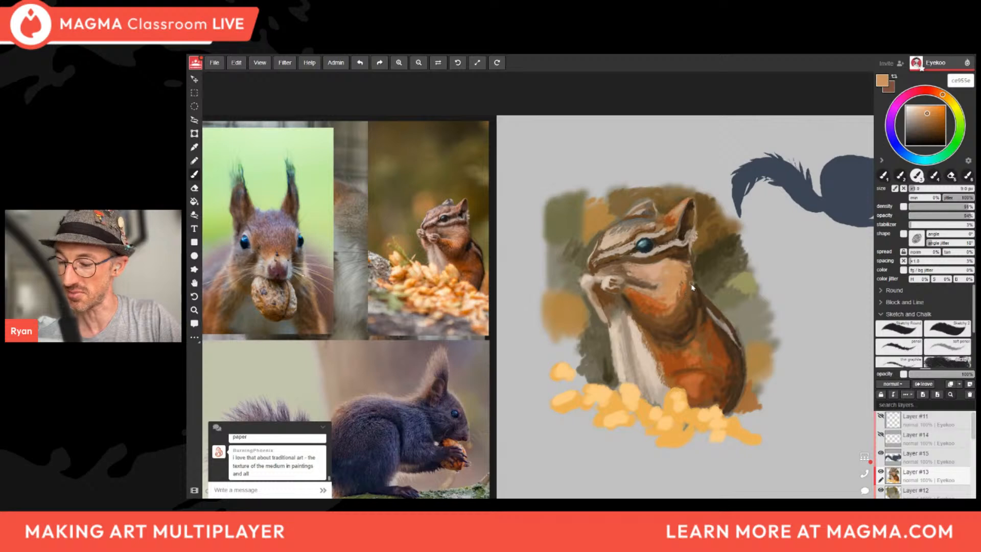
alt+click(683, 307)
alt+click(683, 307)
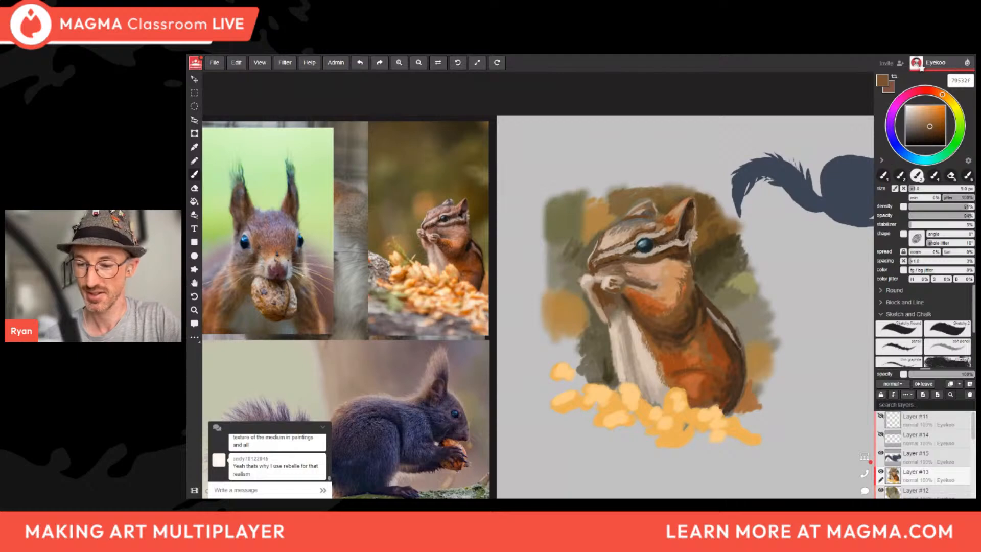
Deepen the fur behind the neck with sampled dark browns, and touch up the near ear's base with sampled rust orange.
alt+click(691, 312)
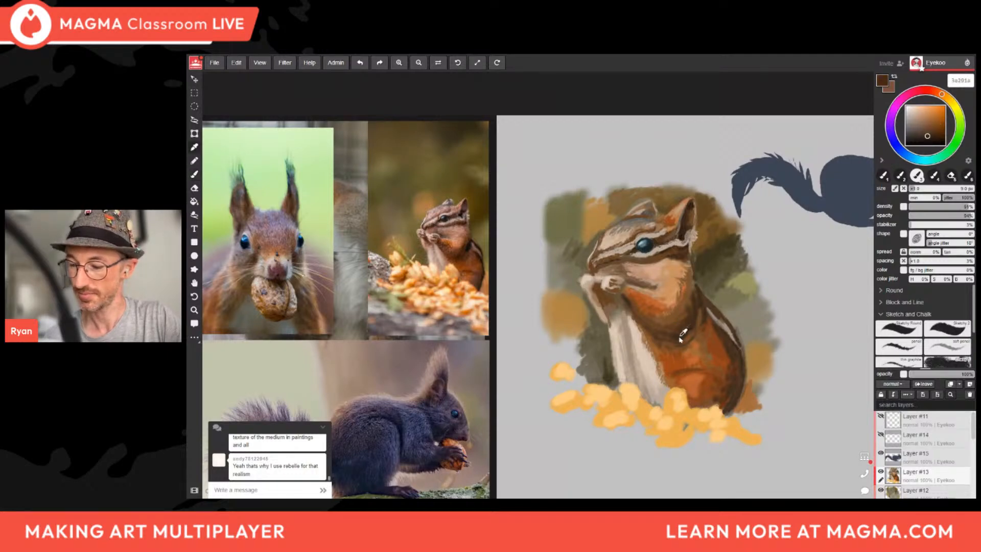
alt+click(697, 318)
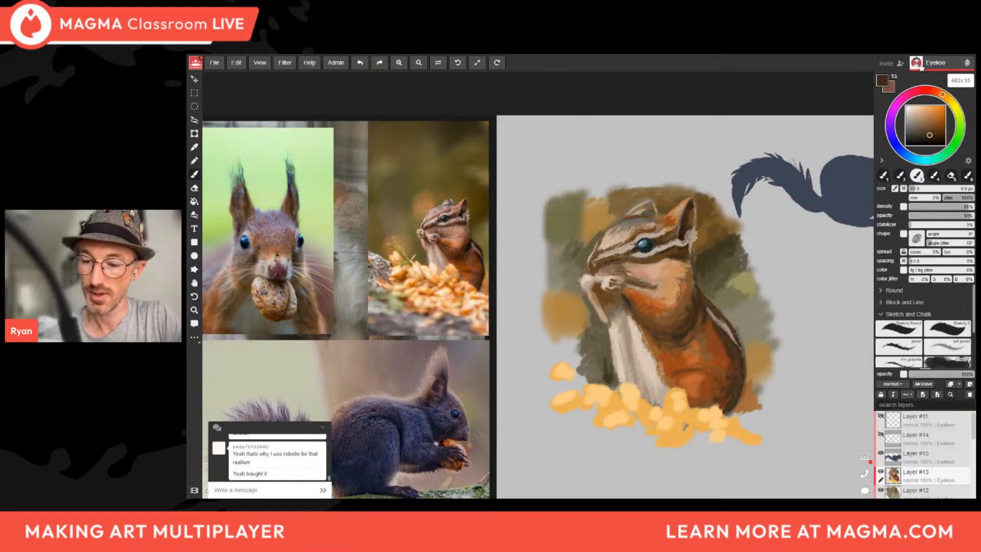
alt+click(638, 246)
alt+click(672, 224)
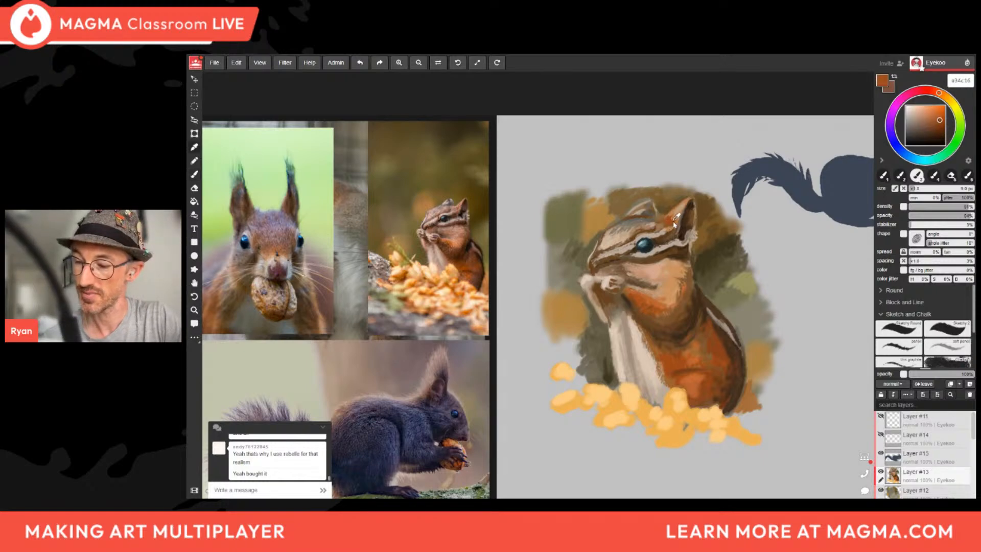
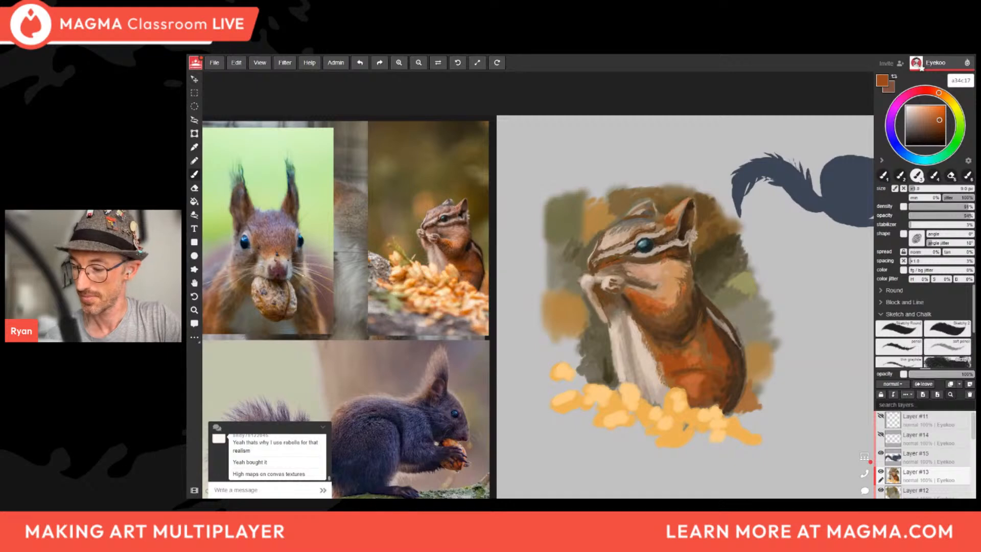
Deepen the back stripe with sampled dark brown 4b3521, and refine the cheek, mouth and forearm with sampled browns and tan c79a79.
alt+click(737, 351)
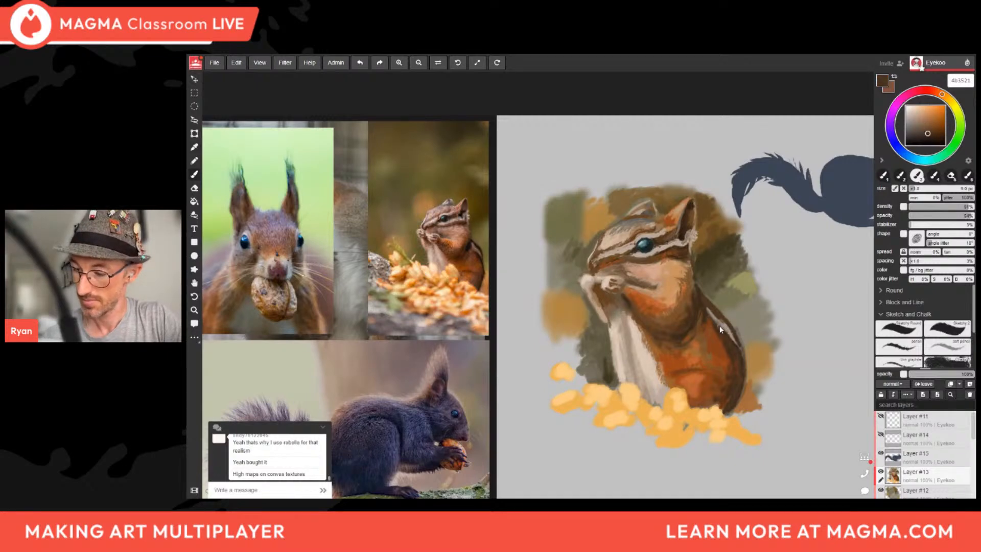
drag(723, 330, 738, 352)
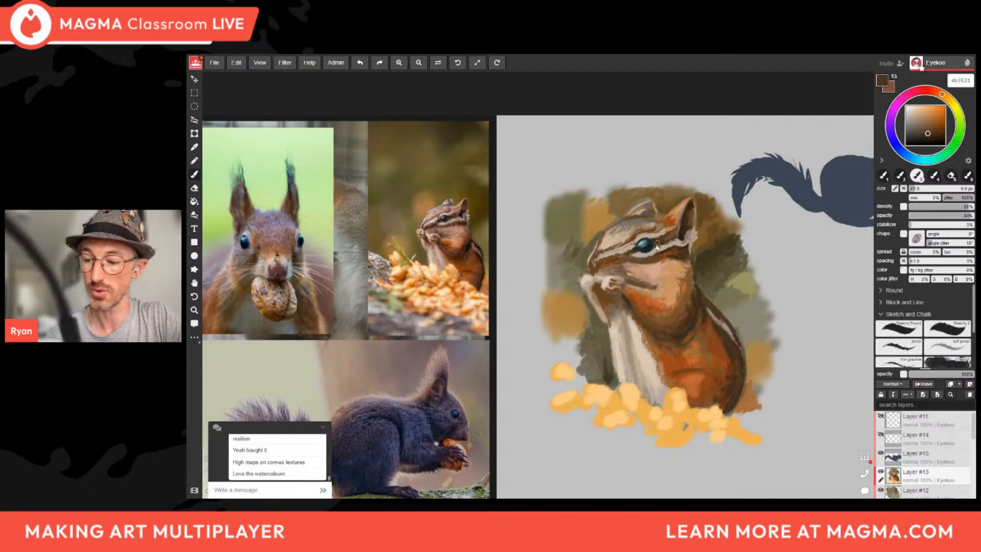
alt+click(633, 279)
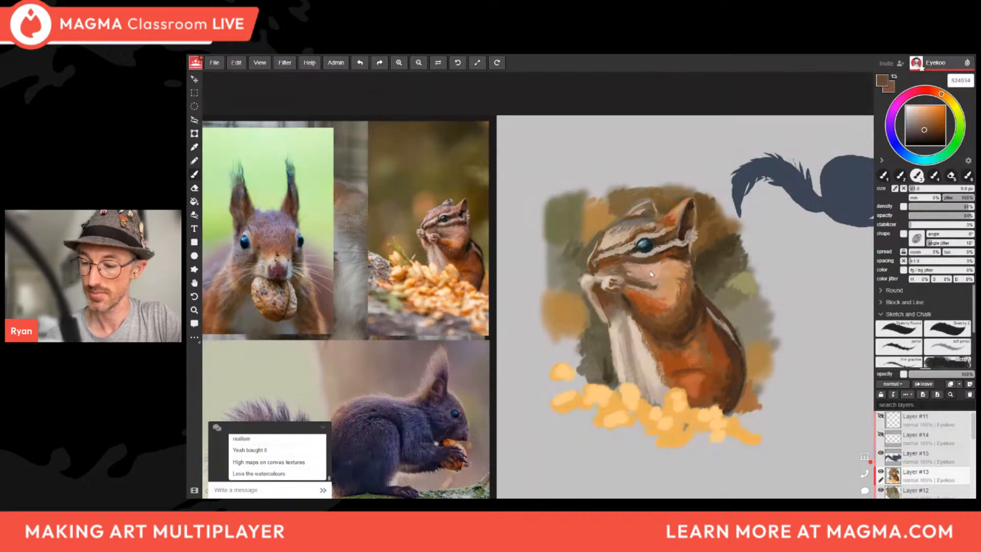
alt+click(636, 280)
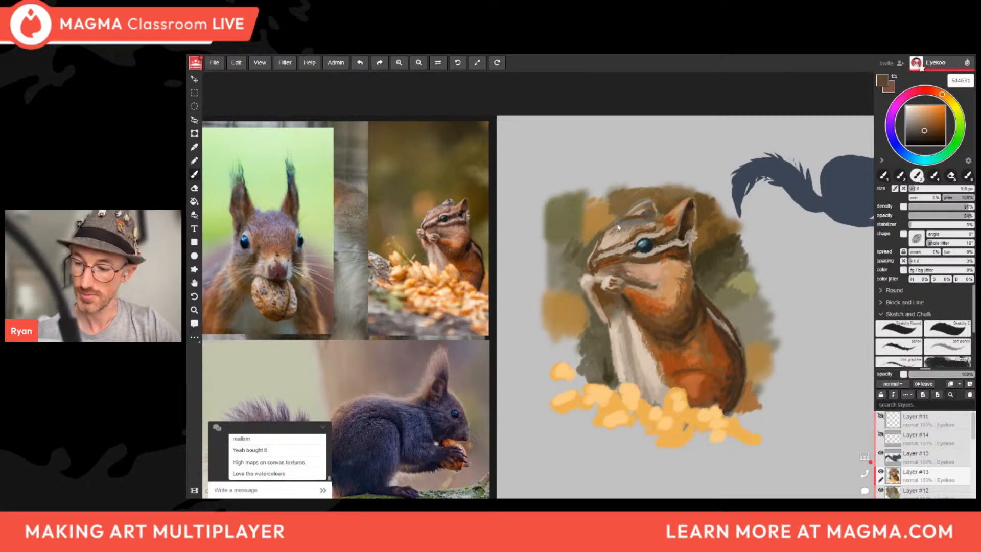
alt+click(645, 275)
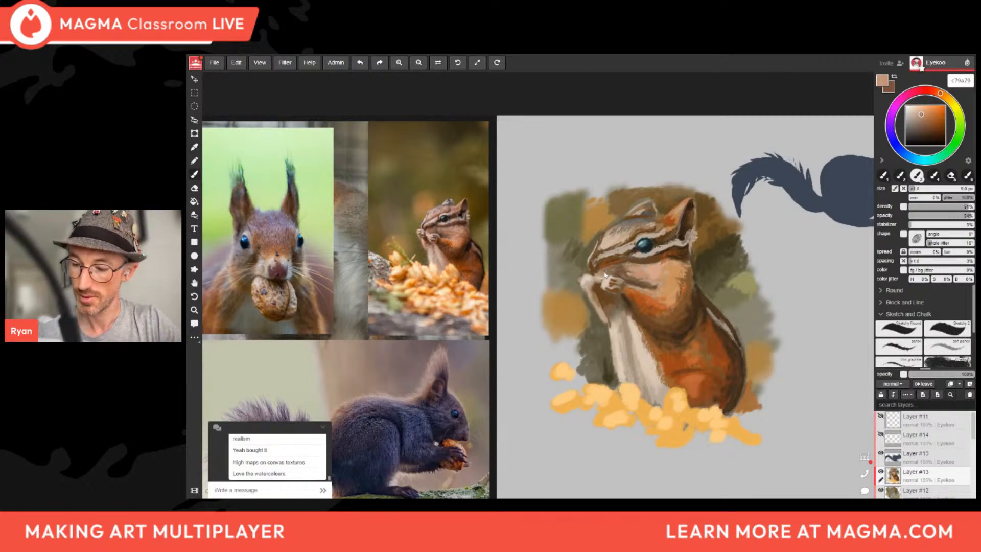
alt+click(591, 258)
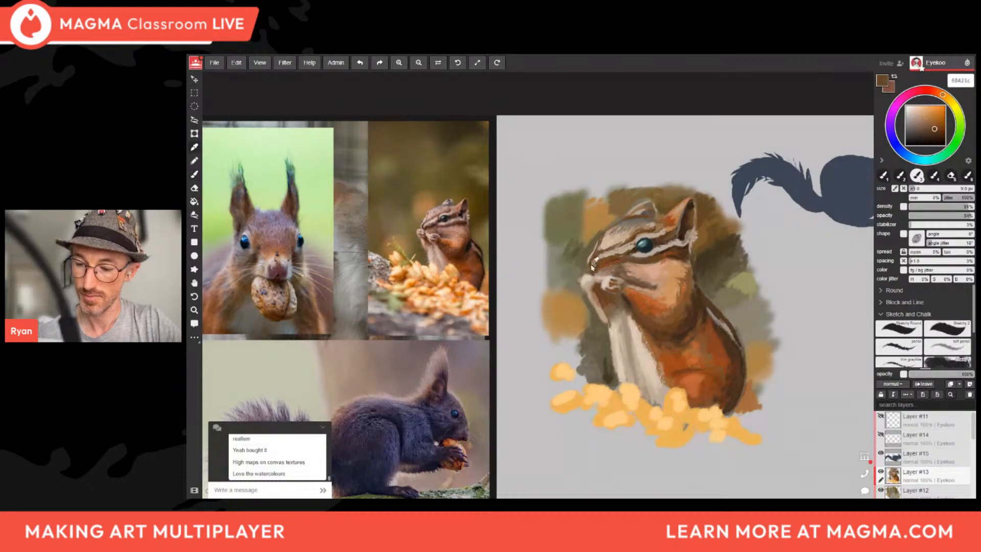
alt+click(601, 295)
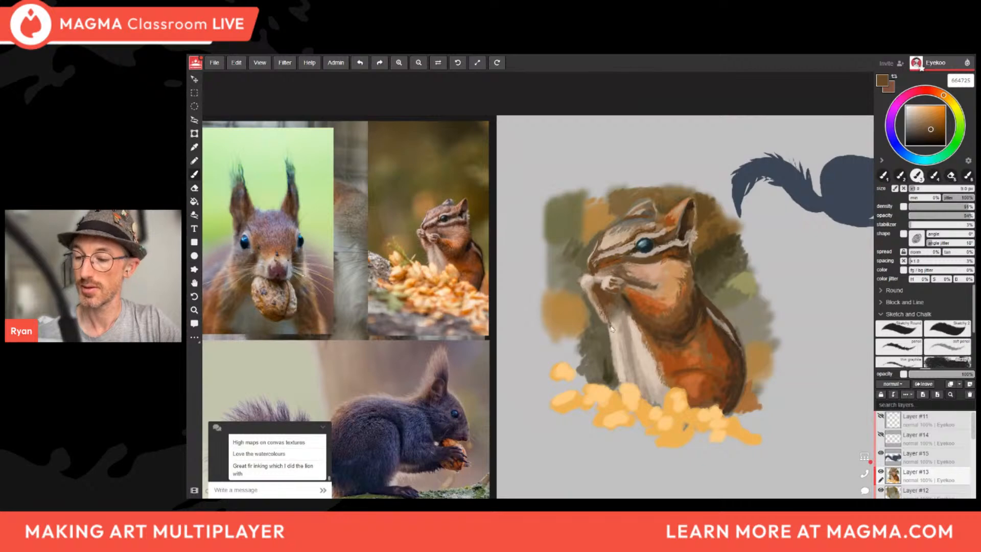
Clean up the background around the ears and beside the belly with sampled browns 7e6137 and 67532c and a dark olive.
alt+click(665, 191)
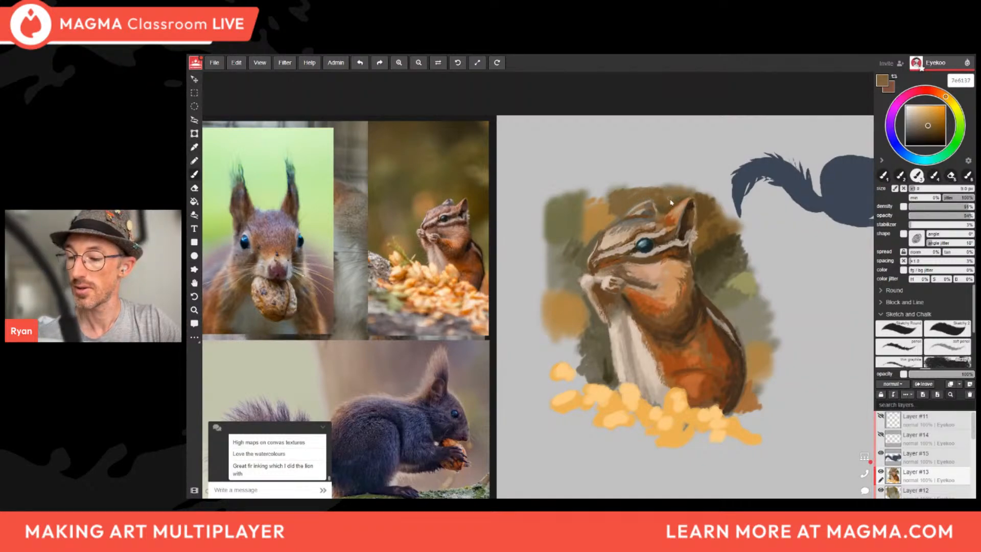
alt+click(652, 196)
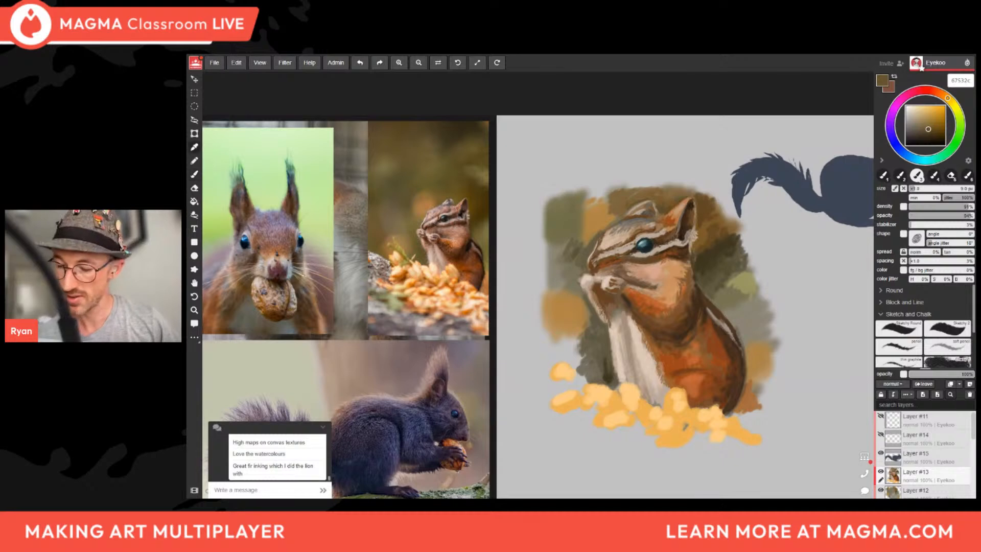
alt+click(603, 375)
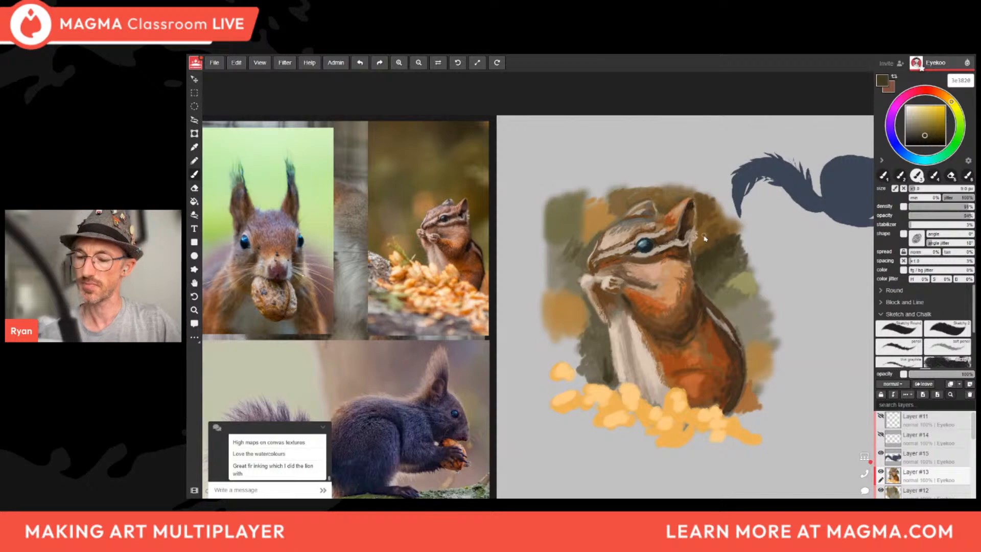
Shade the undersides of the pile of nuts with darker orange cf8034, using a 21 px brush without size pressure.
scroll(682, 327, down, 5)
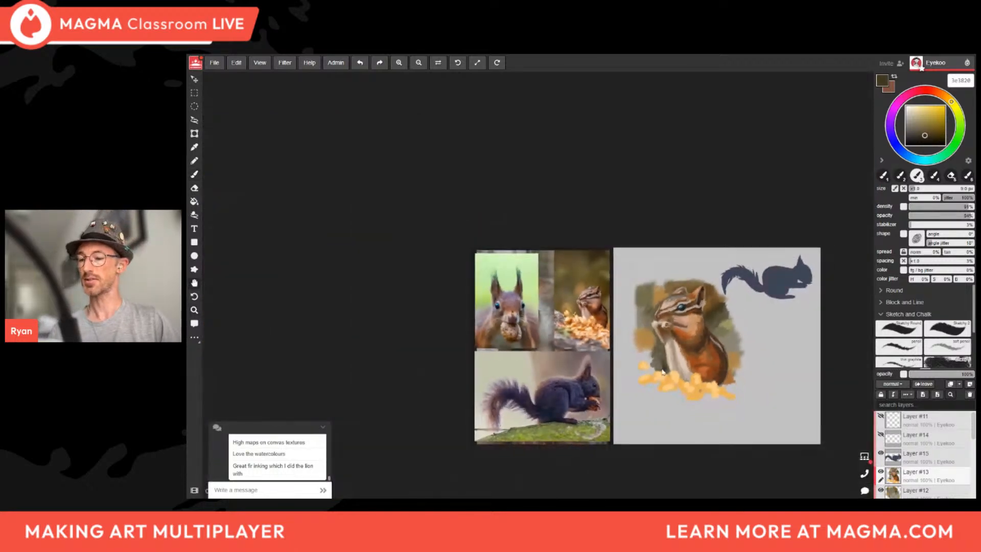
scroll(681, 327, up, 5)
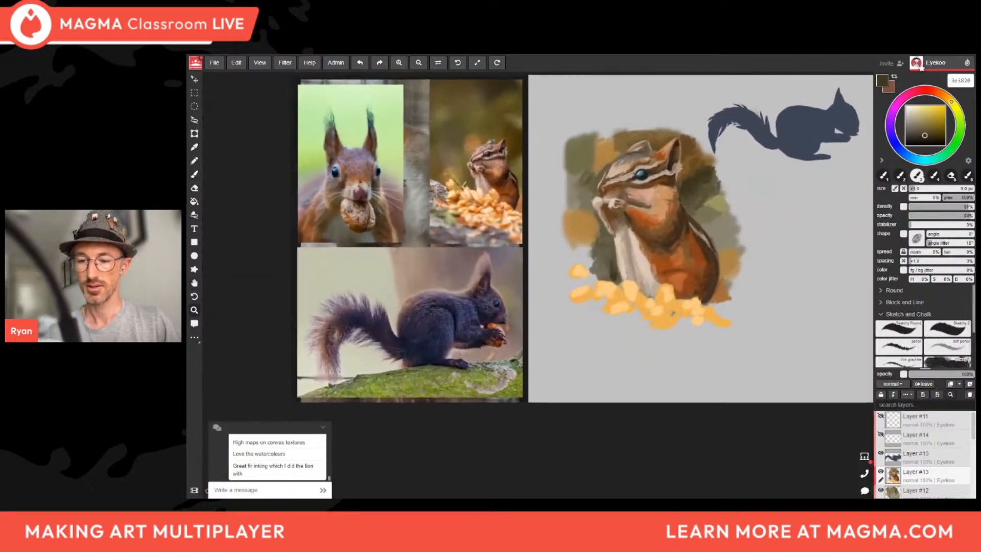
alt+click(637, 287)
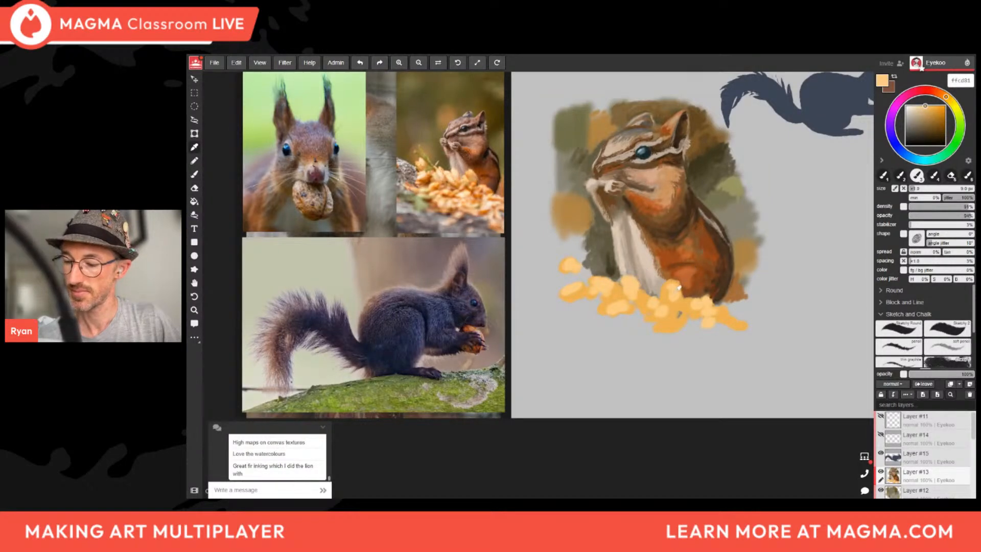
alt+click(671, 289)
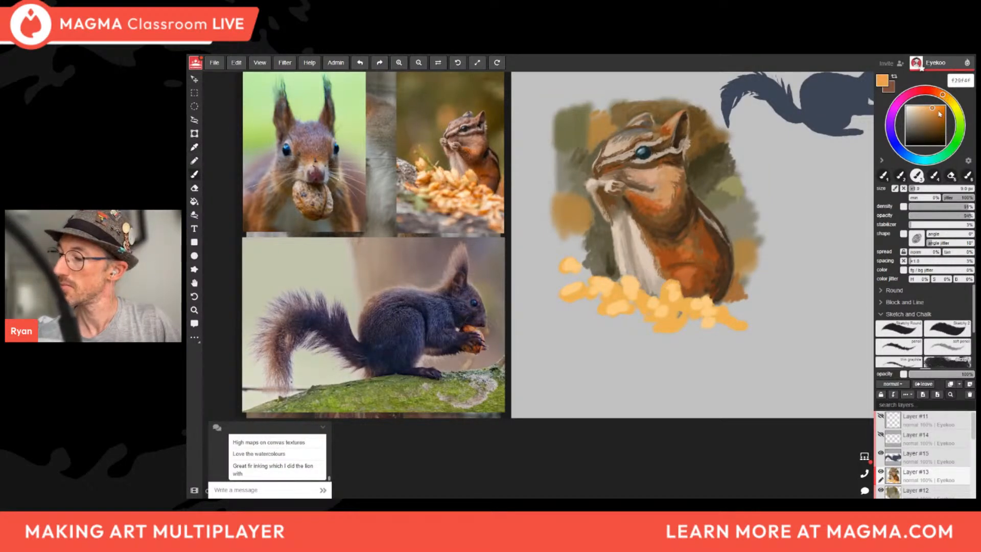
click(939, 113)
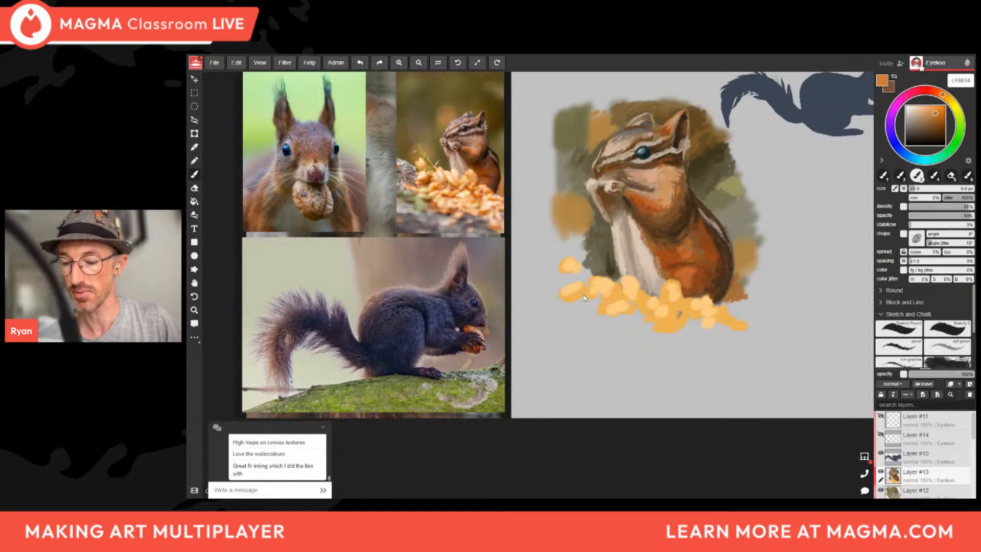
click(895, 188)
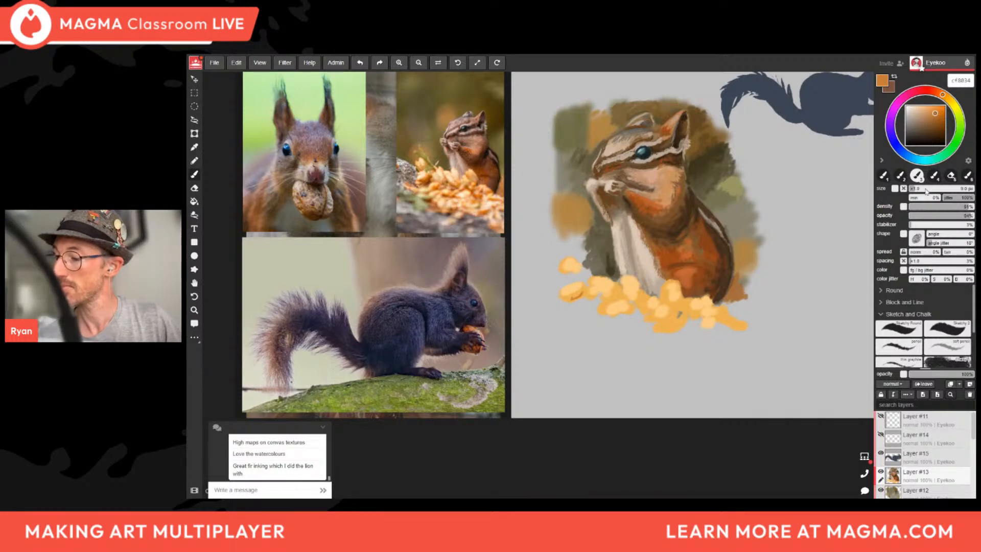
click(927, 191)
click(924, 190)
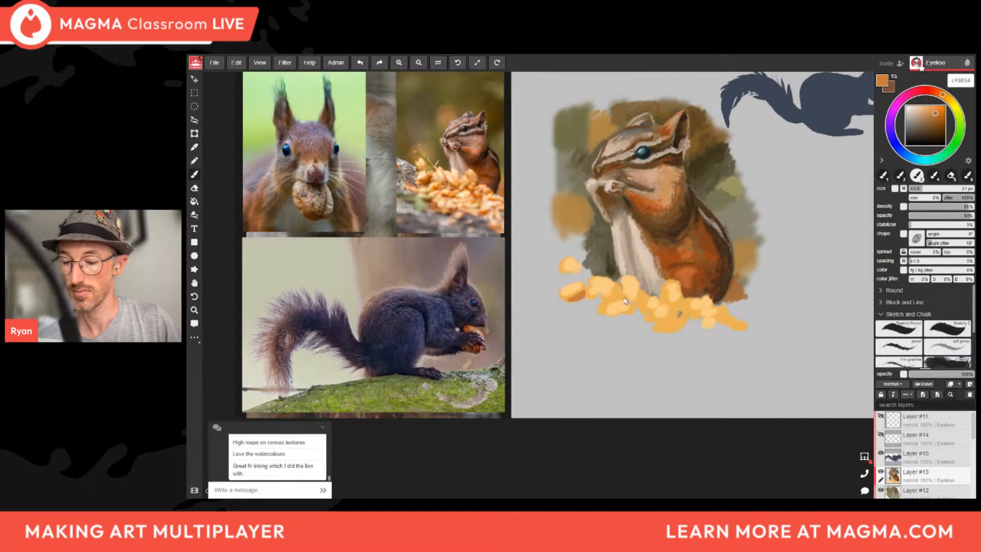
mouse_move(595, 296)
mouse_down()
mouse_move(633, 299)
mouse_move(628, 315)
mouse_move(680, 314)
mouse_move(658, 327)
mouse_move(702, 314)
mouse_move(729, 320)
mouse_up()
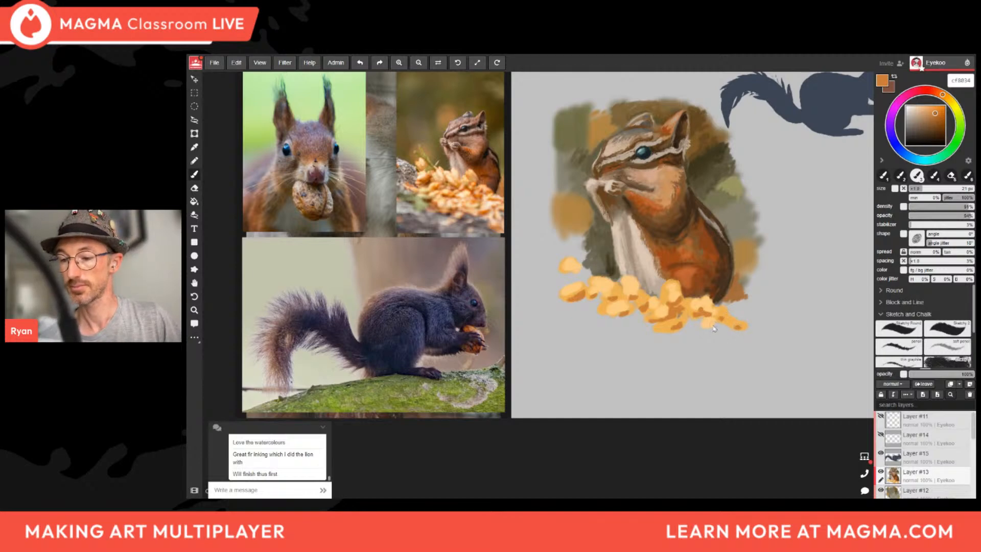
Add fur strokes to the cheek with sampled light orange ce935b and rust ab551c, and touch up the neck's back edge with sampled dark brown.
alt+click(668, 191)
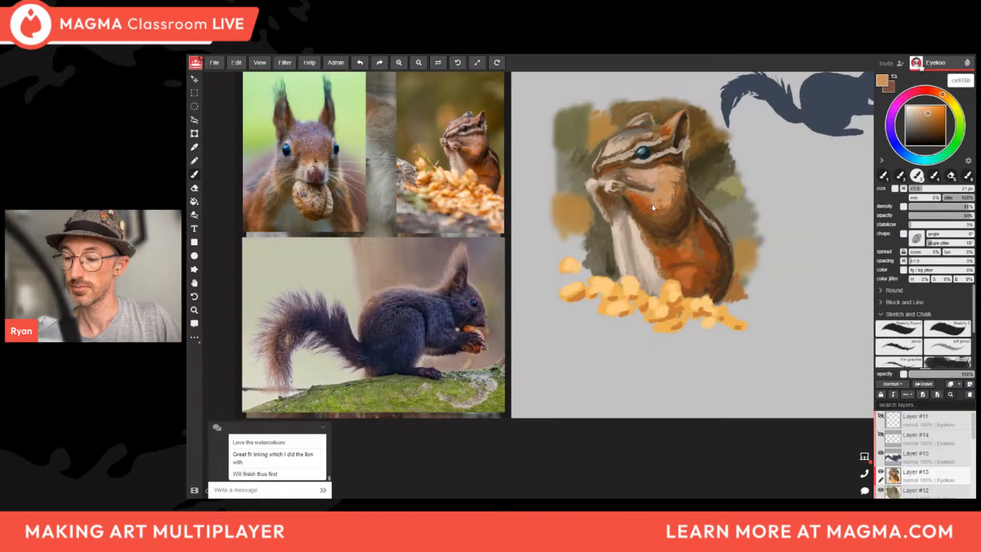
key(alt)
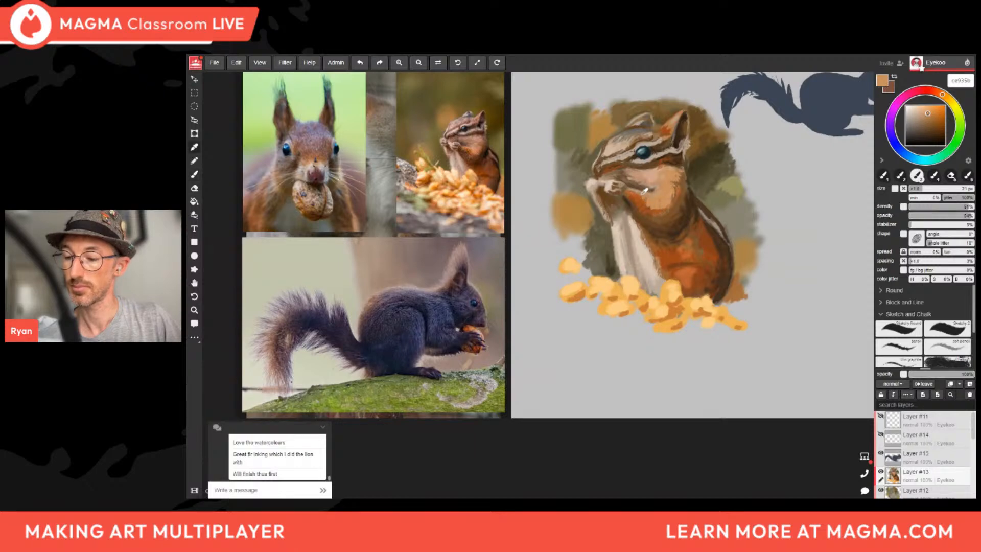
alt+click(644, 191)
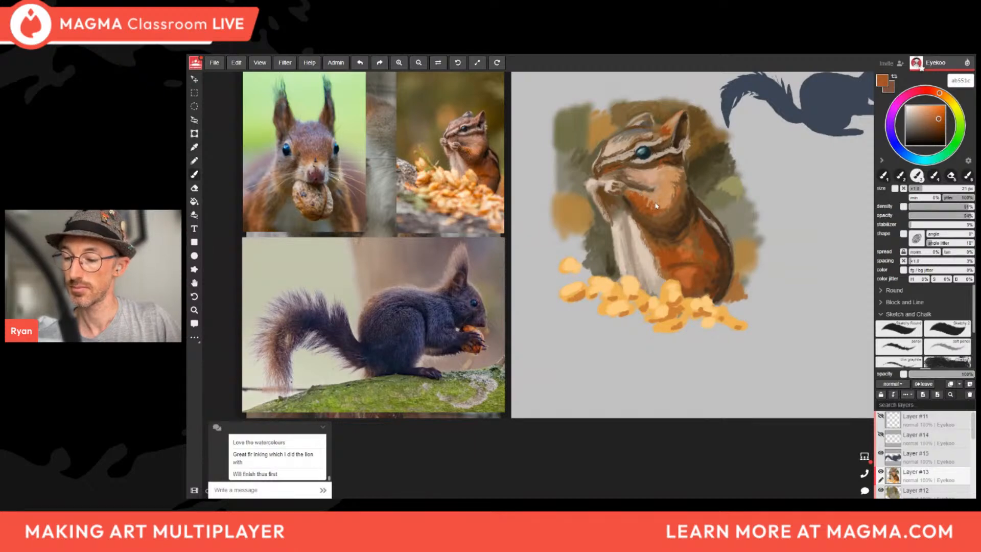
alt+click(657, 206)
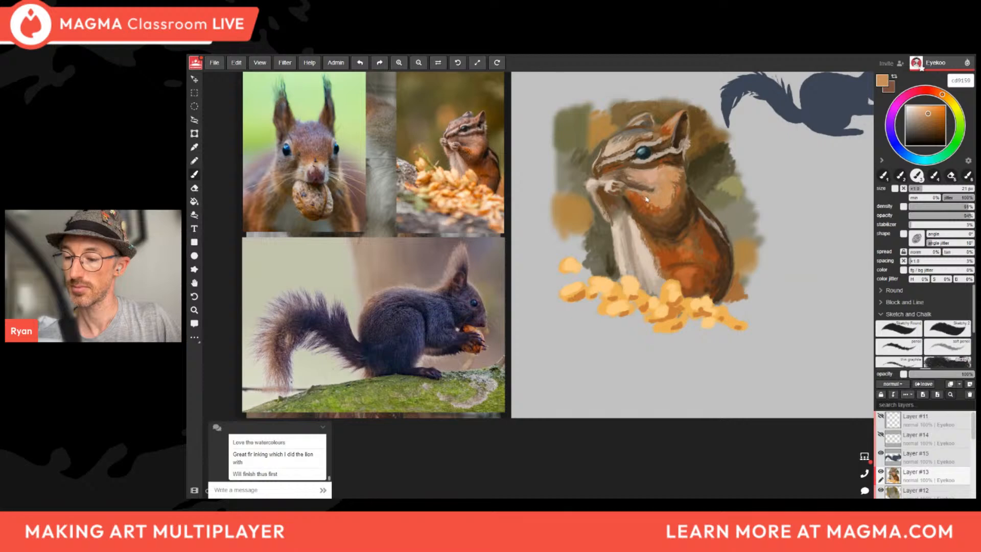
key(alt)
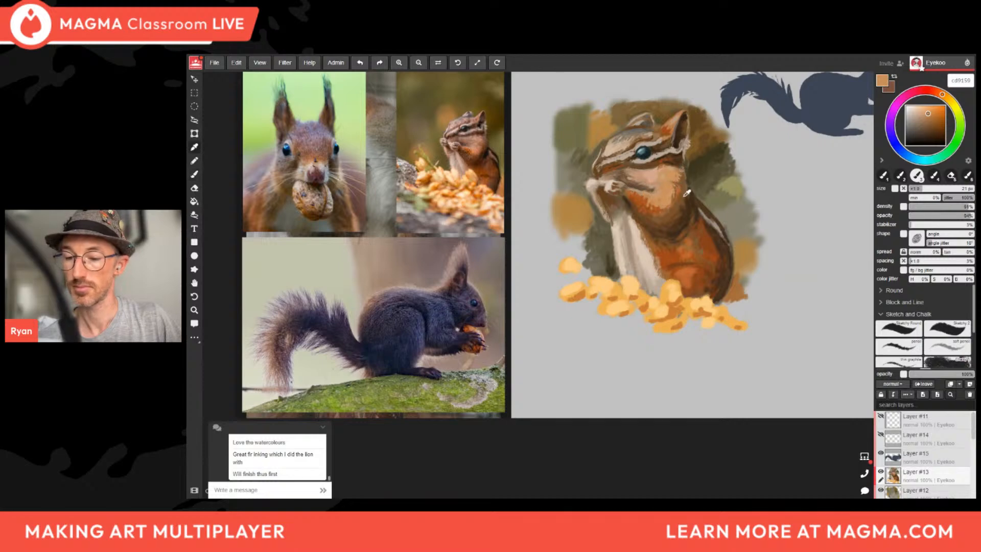
alt+click(688, 194)
alt+click(686, 207)
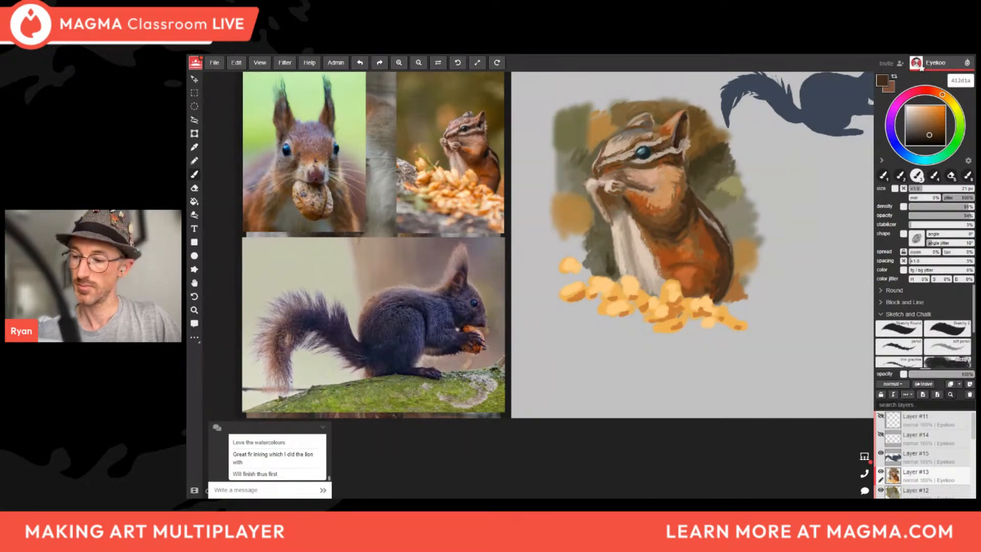
Highlight the tops of the nuts with a pale yellow lightened from the sampled nut colour to ffe1ac.
alt+click(587, 283)
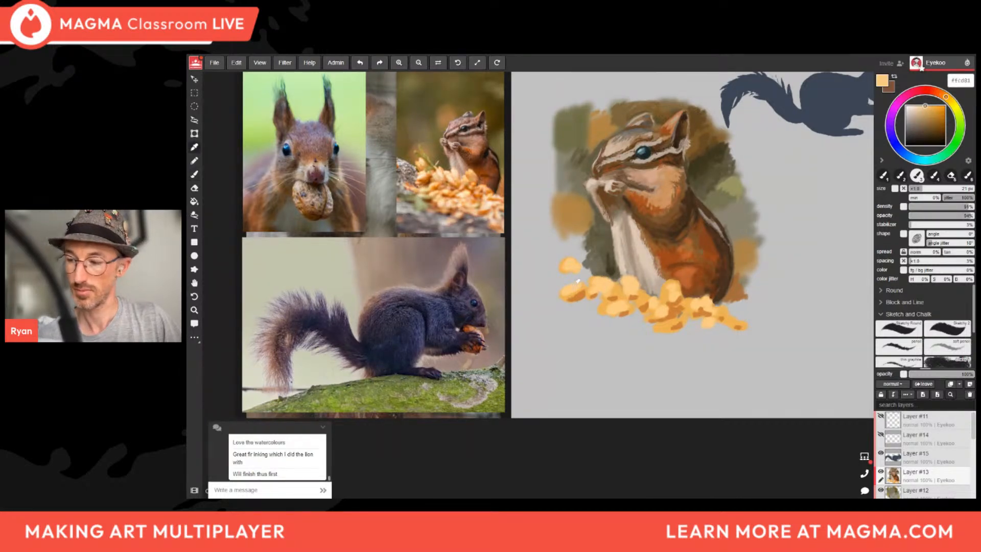
drag(923, 105, 918, 105)
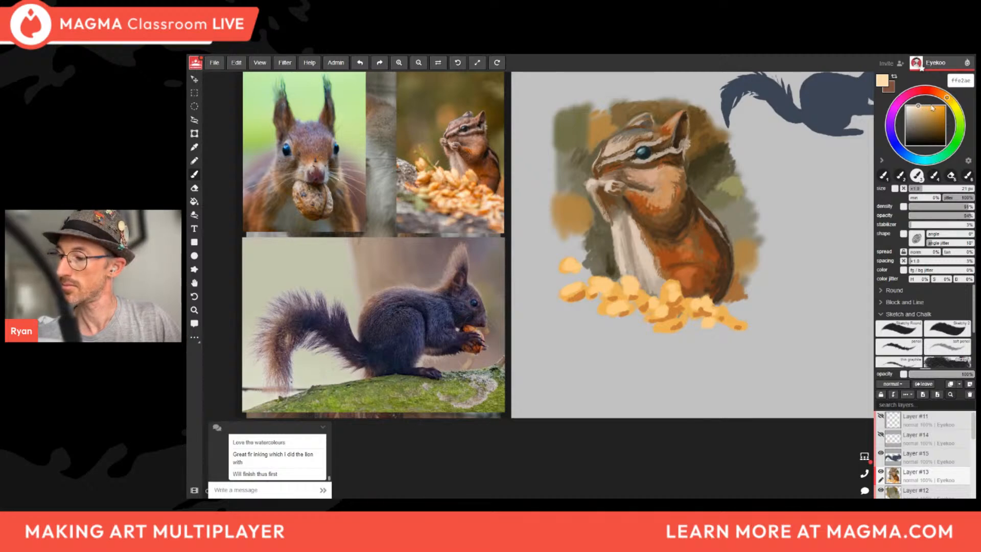
alt+click(574, 290)
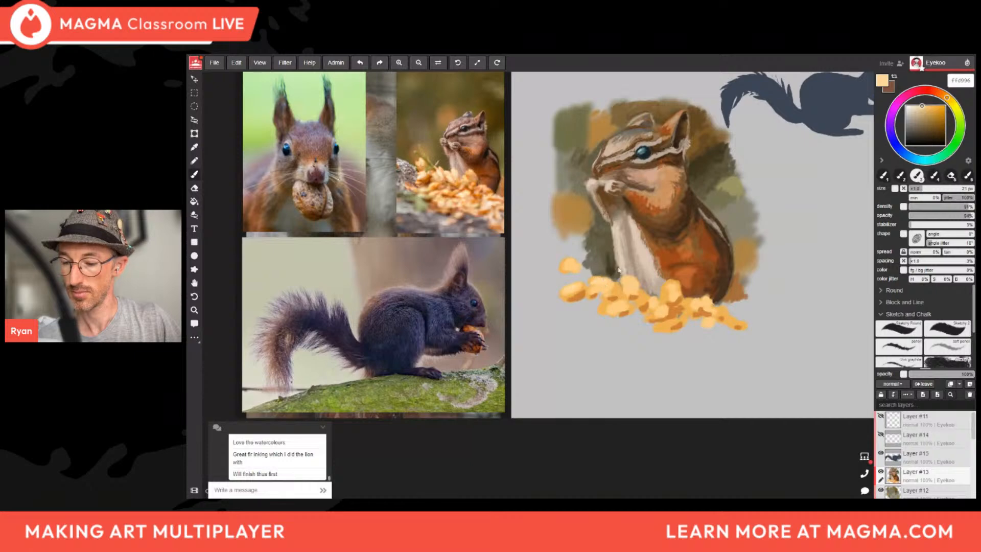
click(919, 106)
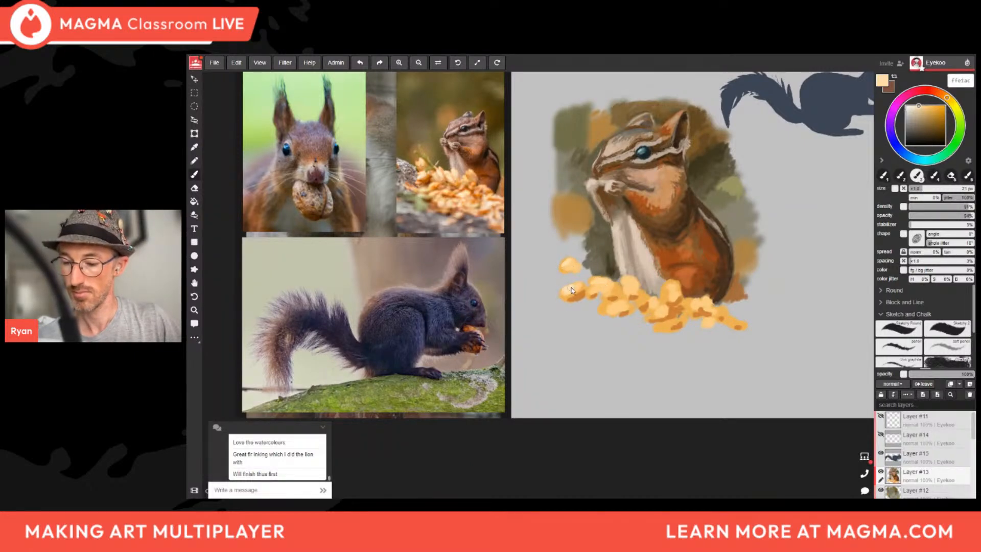
click(617, 307)
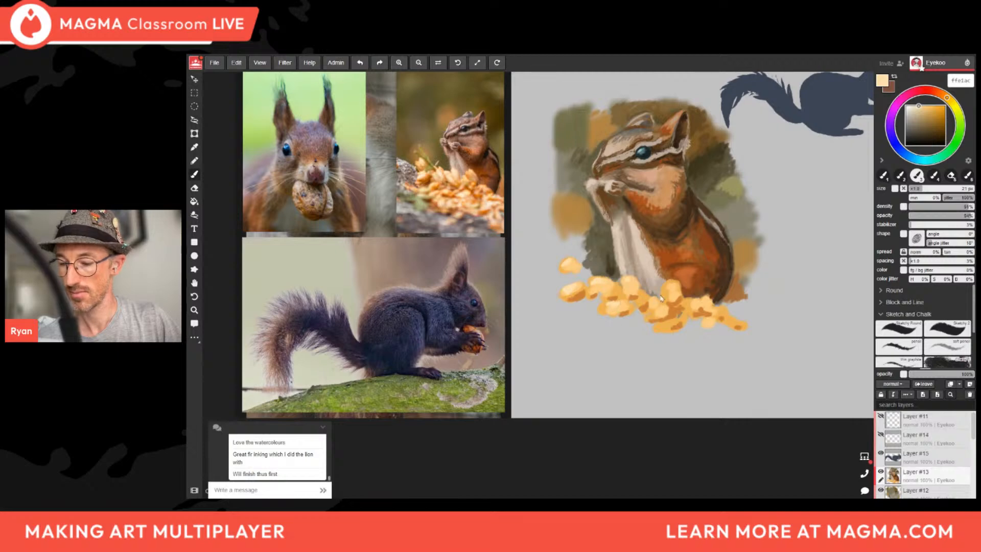
mouse_move(667, 292)
mouse_down()
mouse_move(658, 308)
mouse_move(639, 299)
mouse_up()
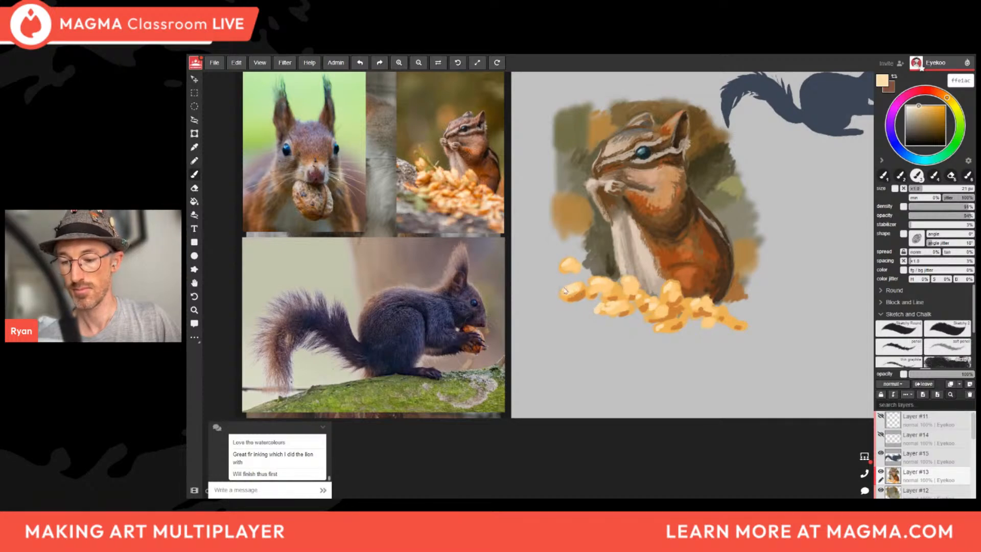
Shade the separate uppermost nut with orange cf8034 sampled from the neighbouring nut.
key(i)
click(586, 292)
key(b)
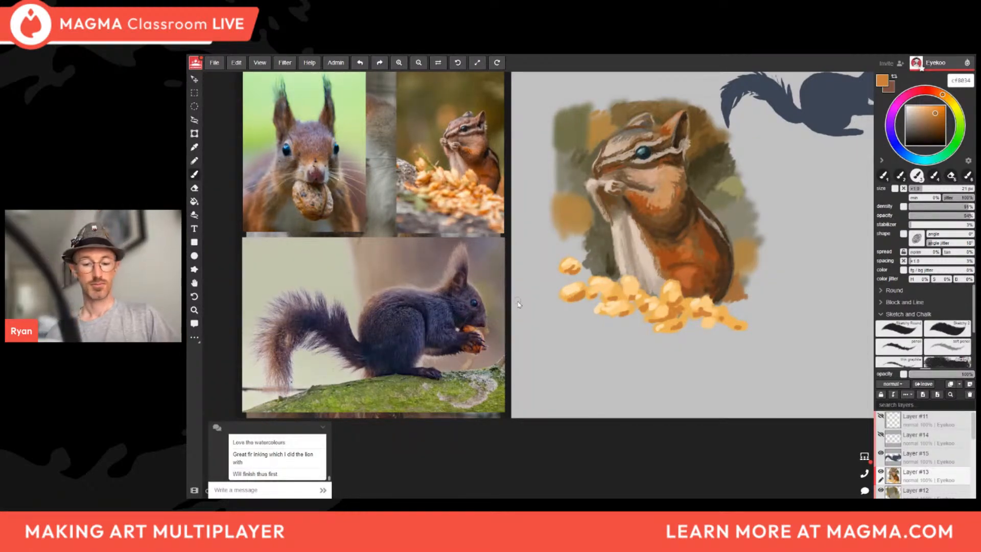
Darken the lower edge of the chipmunk's back above the nuts with sampled brown deepened to 332213.
key(z)
alt+click(706, 285)
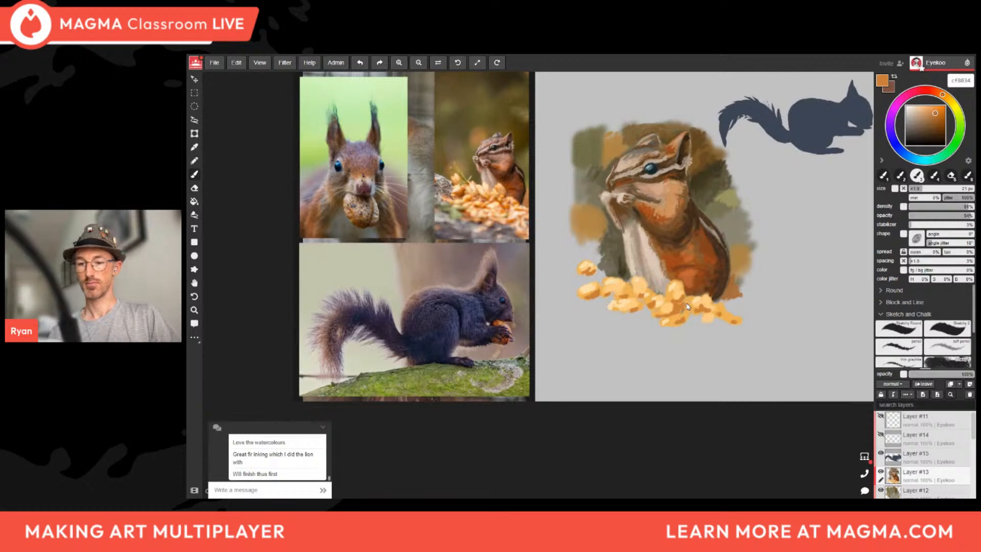
click(688, 307)
click(703, 300)
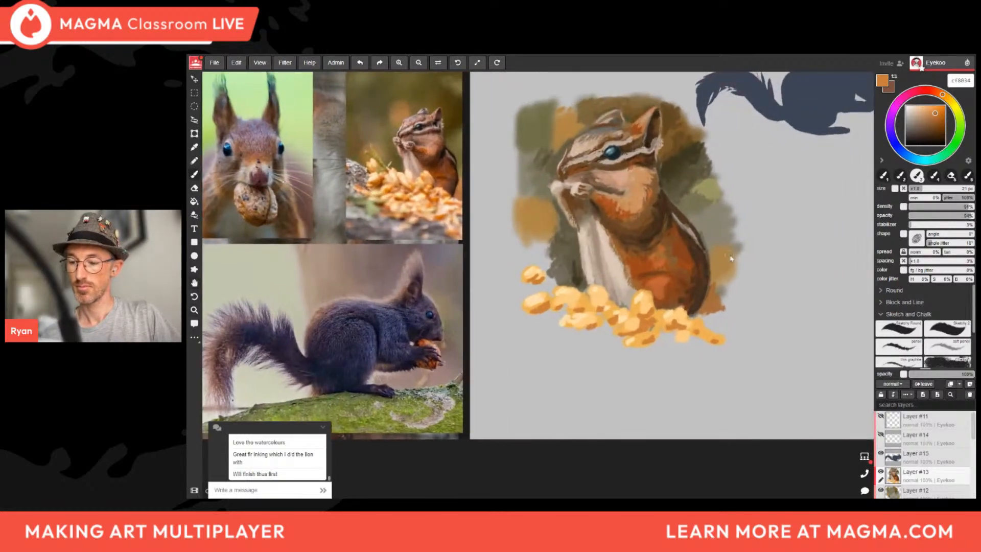
alt+click(700, 302)
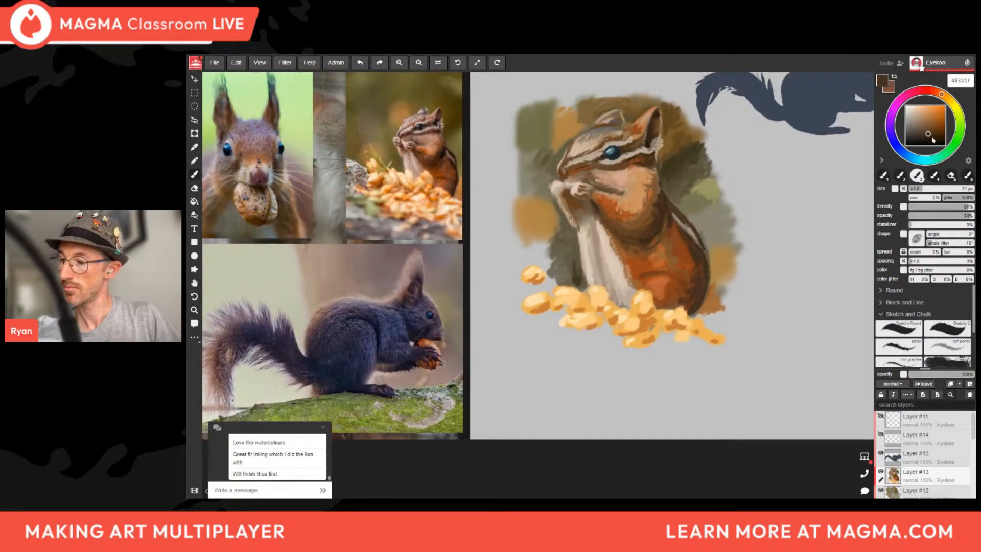
drag(927, 134, 930, 136)
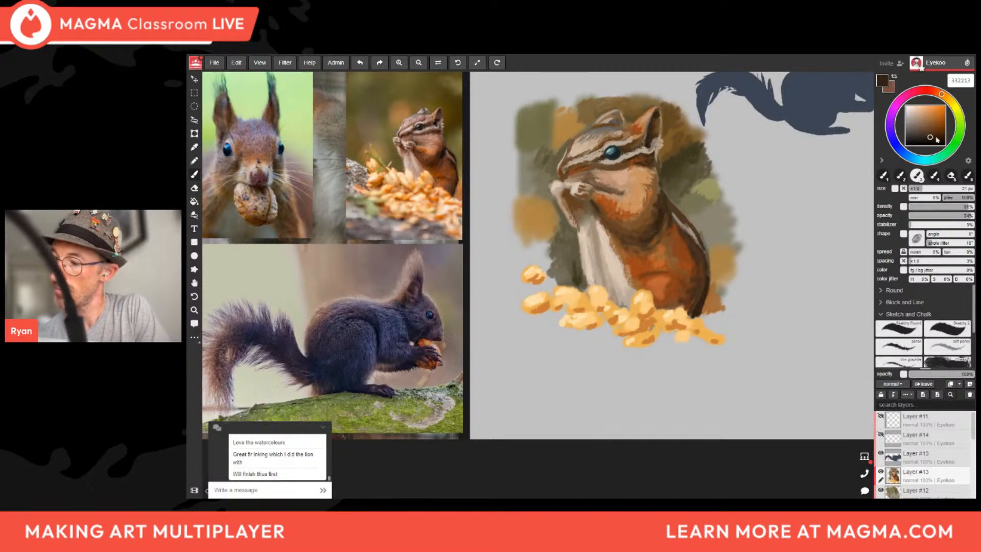
Deepen the neck fold behind the cheek with near-black brown 181000 and refine the face fur with sampled brown, light grey and rust a34c16.
drag(930, 136, 930, 141)
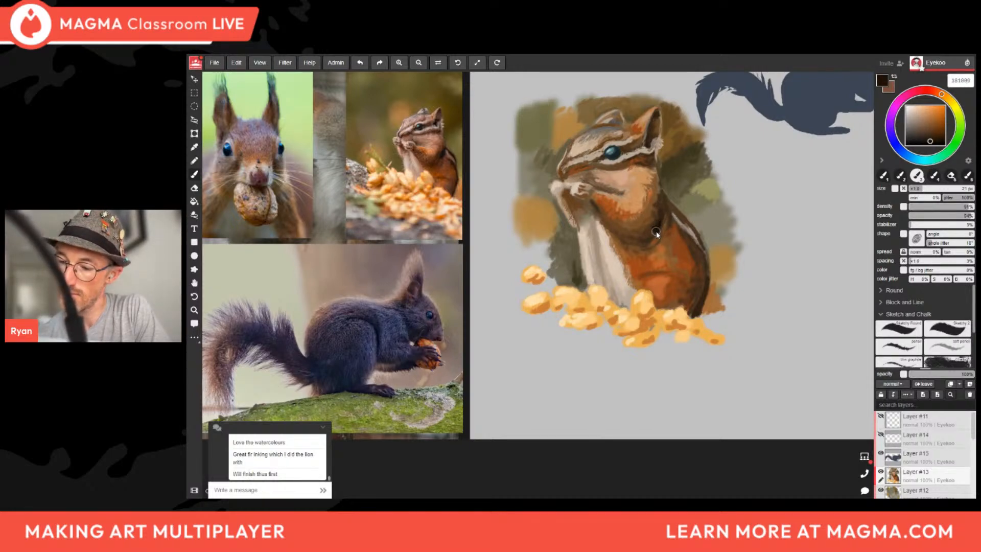
drag(661, 209, 636, 243)
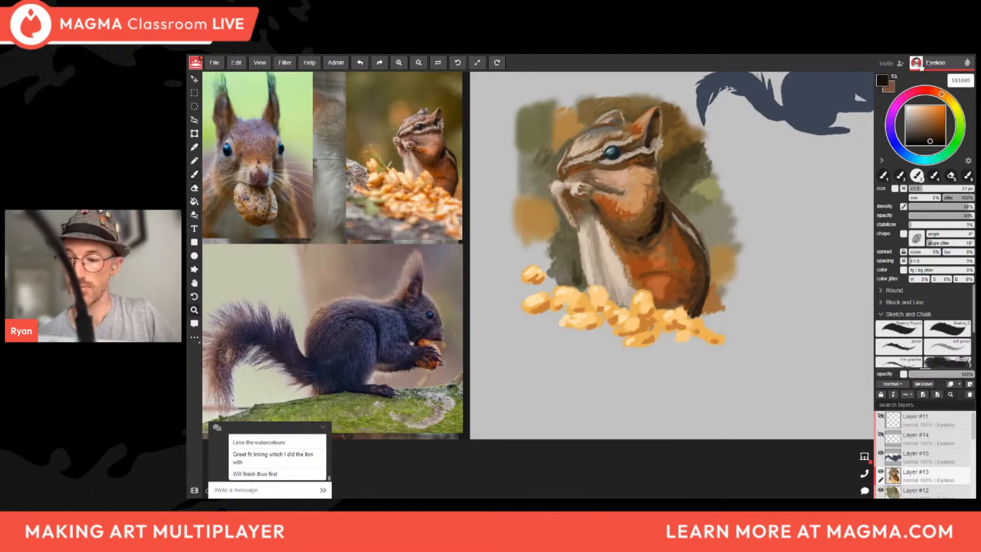
scroll(610, 166, up, 2)
key(alt)
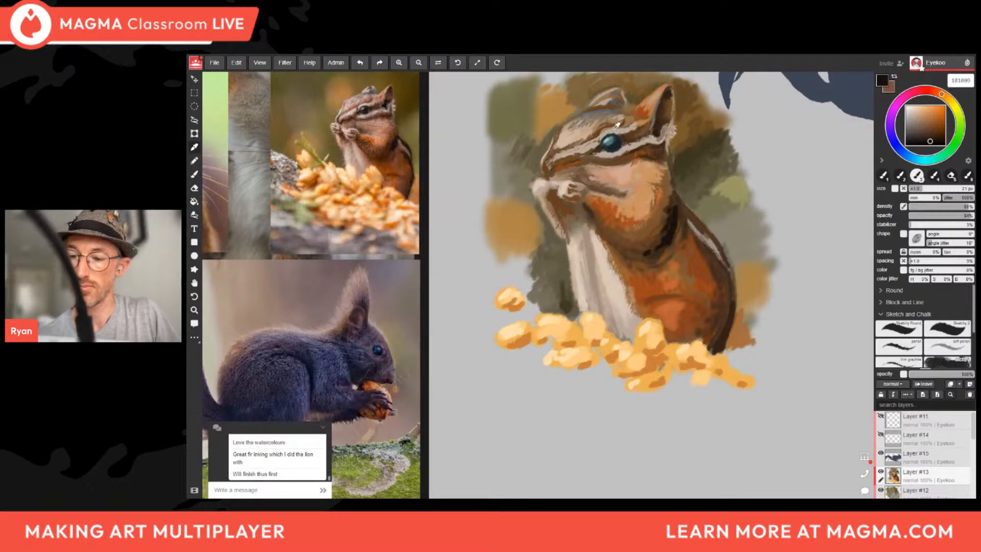
alt+click(657, 149)
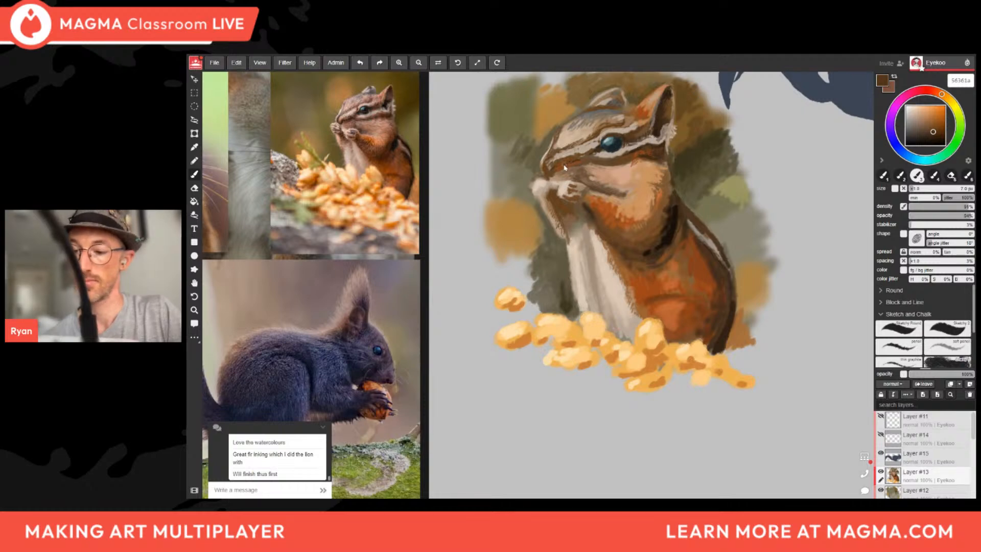
alt+click(597, 158)
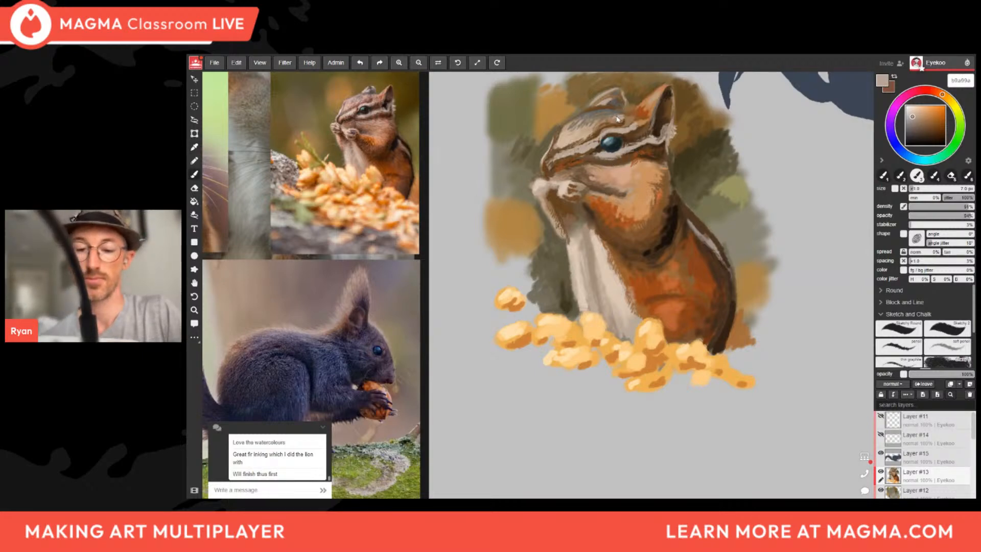
alt+click(583, 149)
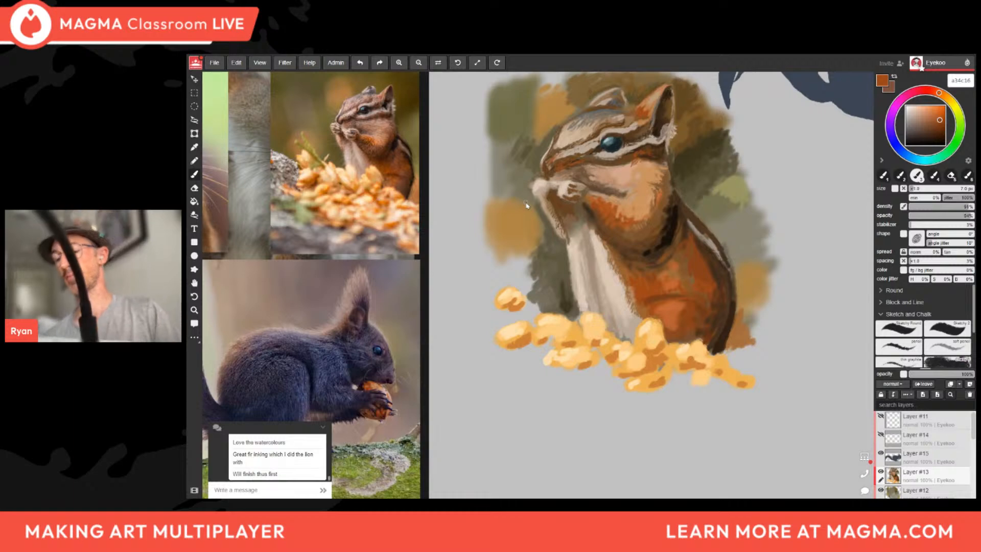
Define the chipmunk's paws and shade the forearm and upper chest with sampled tan 967550 and darker brown 6b4724.
scroll(574, 281, down, 4)
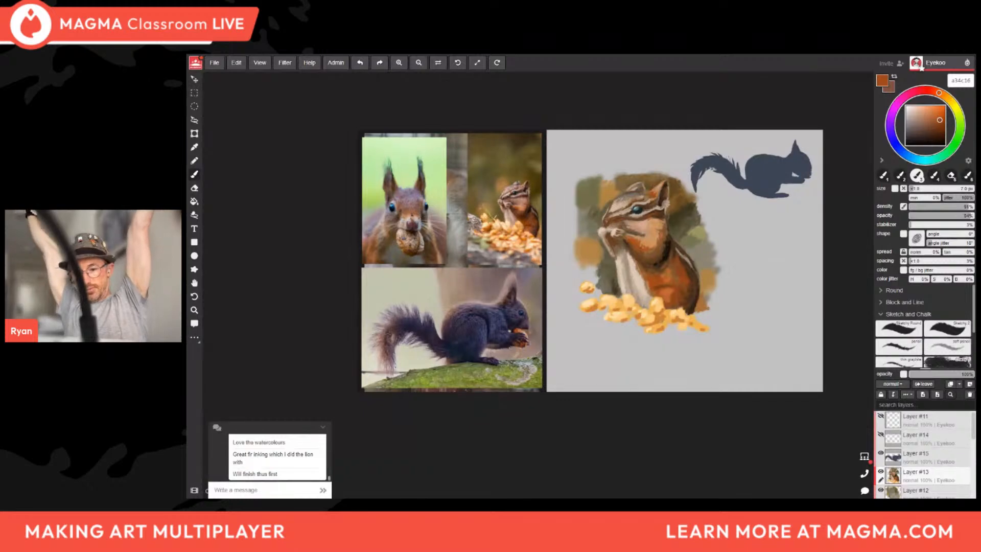
scroll(654, 238, up, 4)
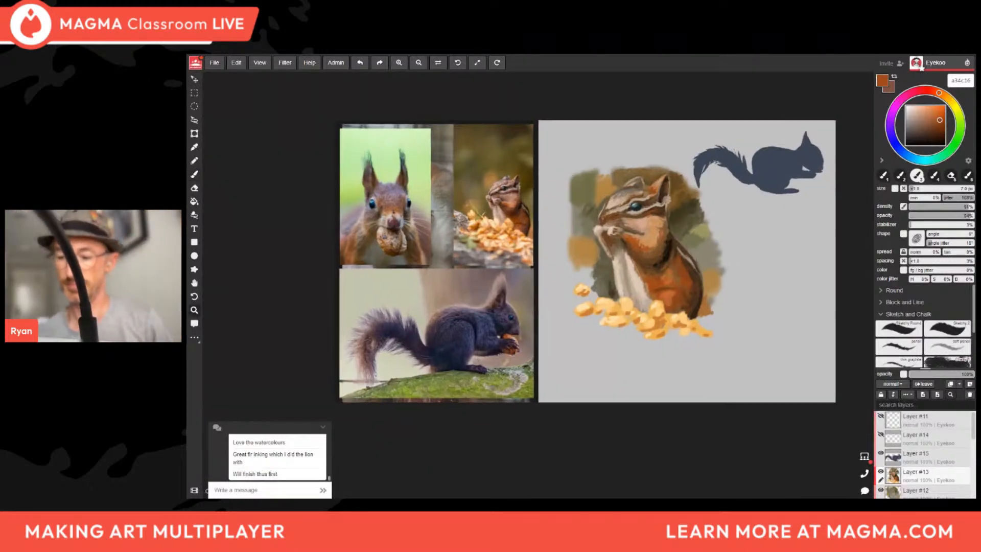
key(alt)
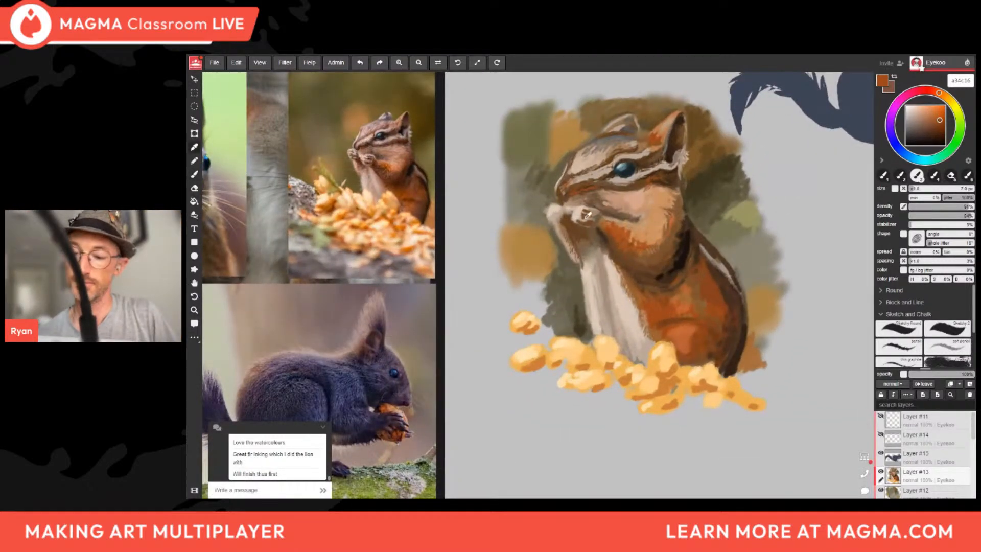
alt+click(579, 230)
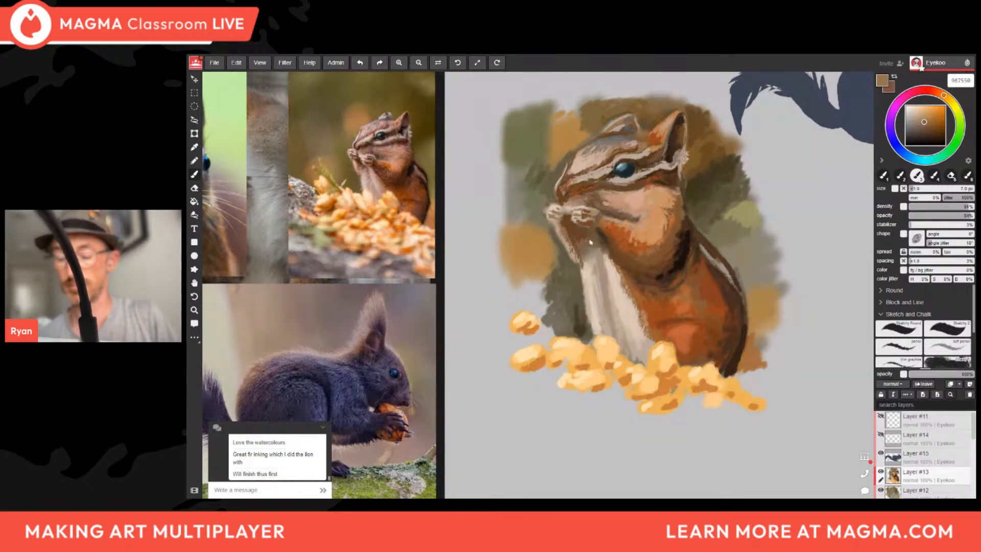
alt+click(619, 254)
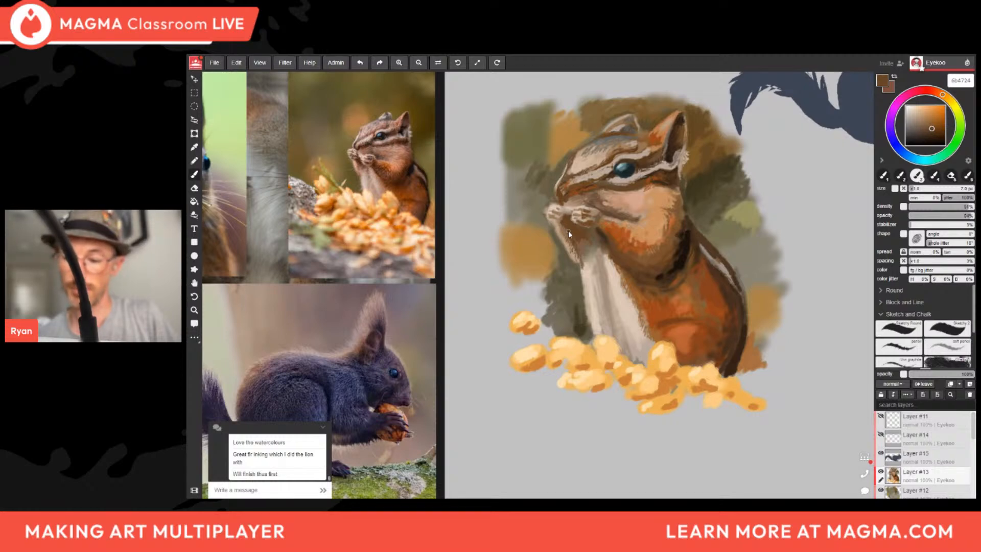
Add a new layer above Layer #13 and paint a small nut between the paws with sampled nut colours ffcd81 and f2b14f.
alt+click(615, 347)
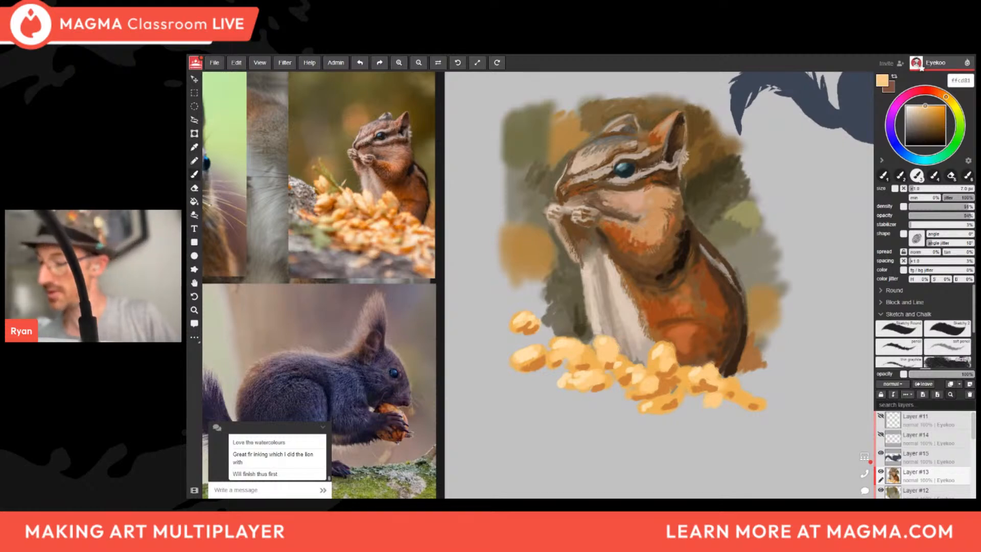
click(969, 384)
mouse_move(389, 195)
ctrl+mouse_down()
mouse_move(485, 195)
mouse_move(425, 202)
ctrl+mouse_up()
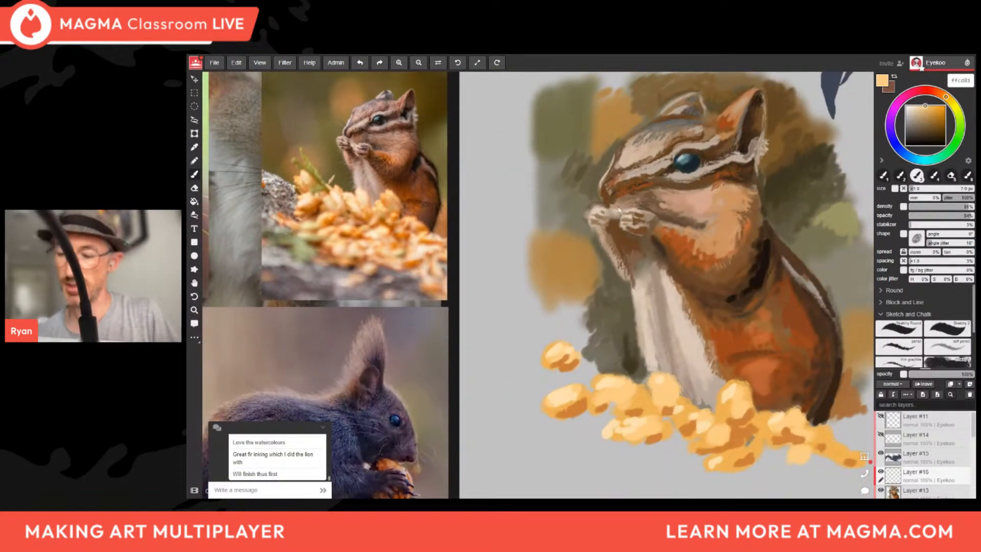
drag(613, 215, 611, 230)
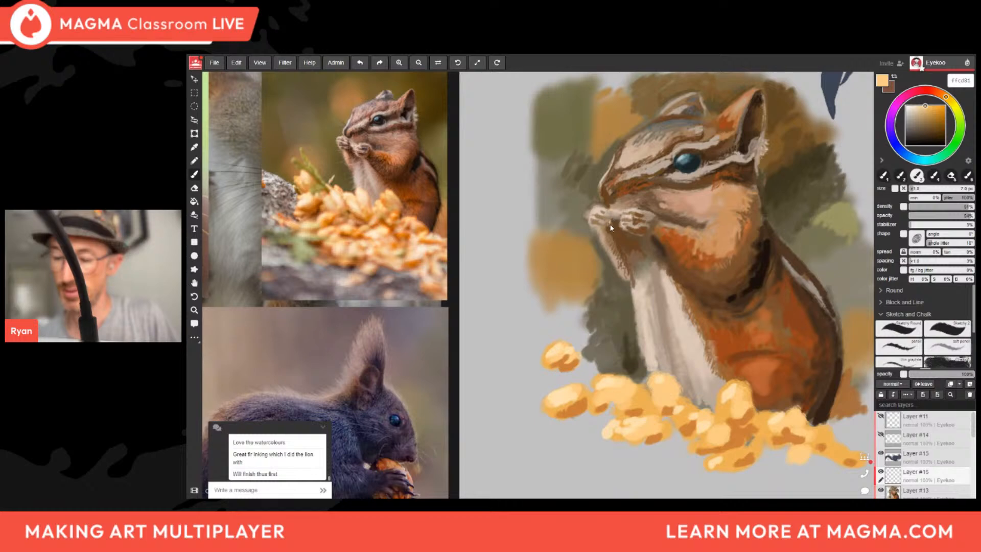
key(alt)
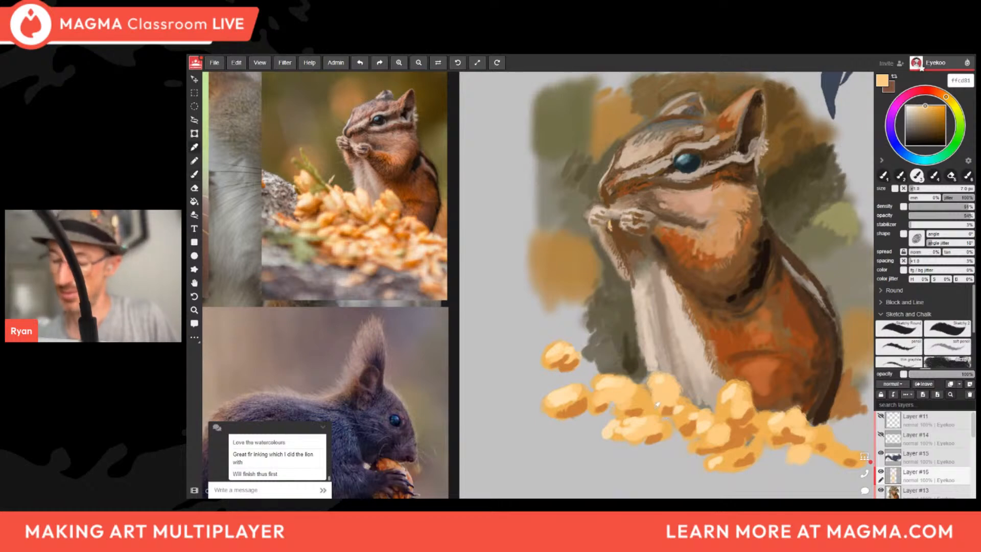
alt+click(657, 404)
drag(611, 217, 609, 237)
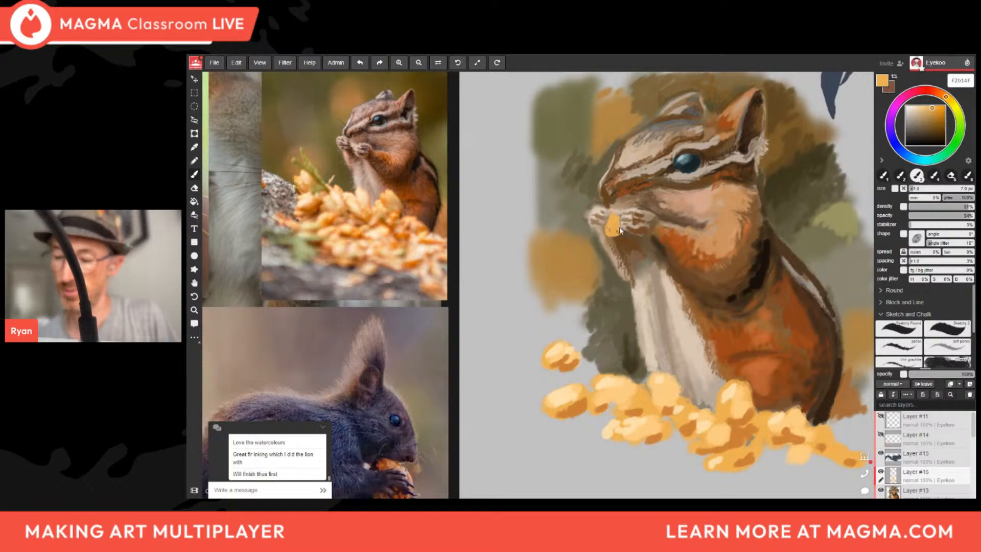
drag(617, 232, 620, 234)
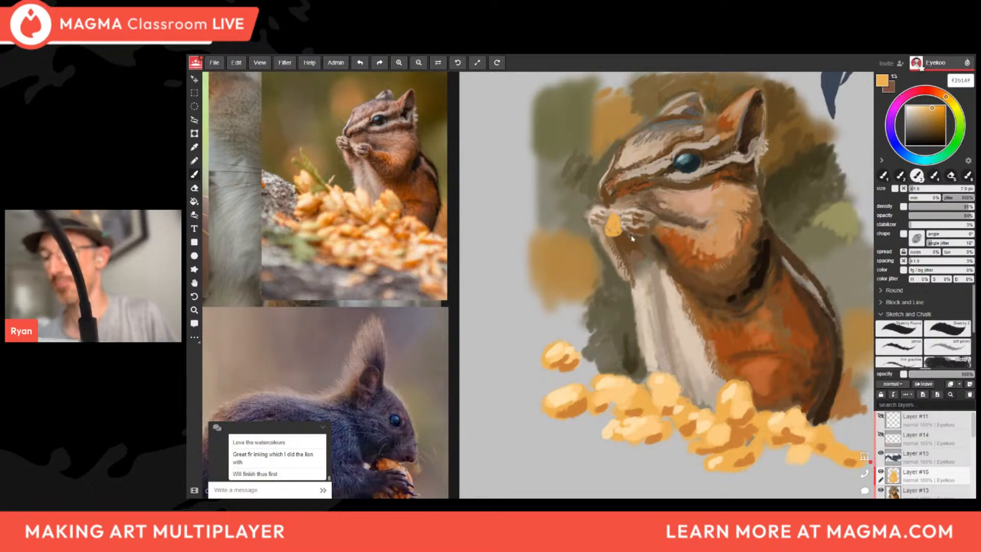
Shade the held nut with sampled orange deepened to c77c32.
key(alt)
alt+click(617, 236)
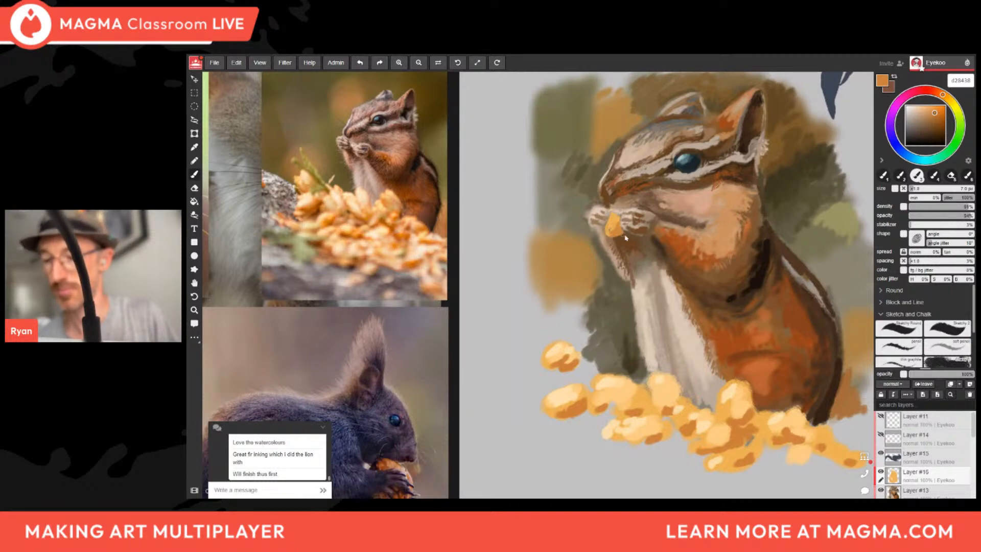
key(i)
key(b)
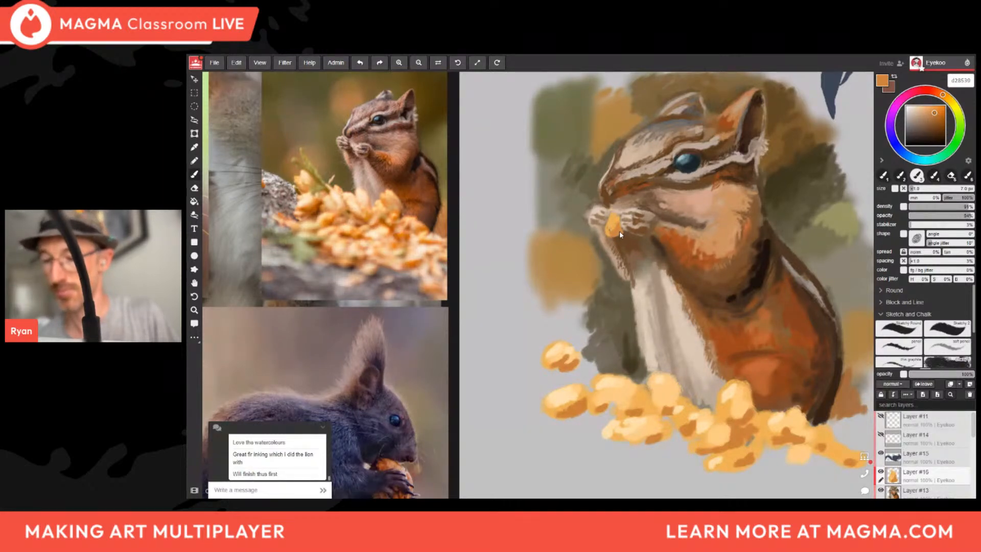
click(936, 115)
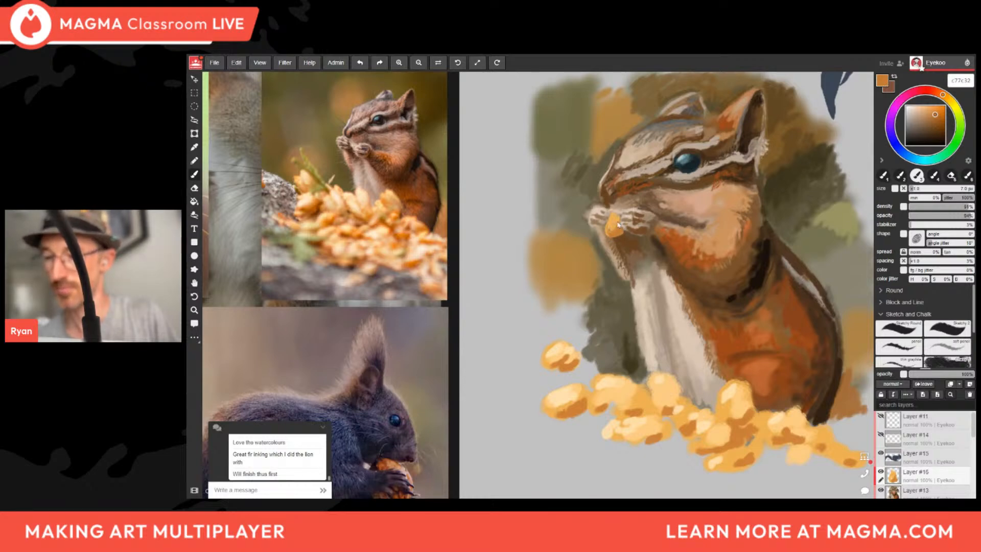
Add another new layer above the nut, set the paint colour to blue 587cb7 and enlarge the brush to about 20 px.
scroll(710, 310, down, 2)
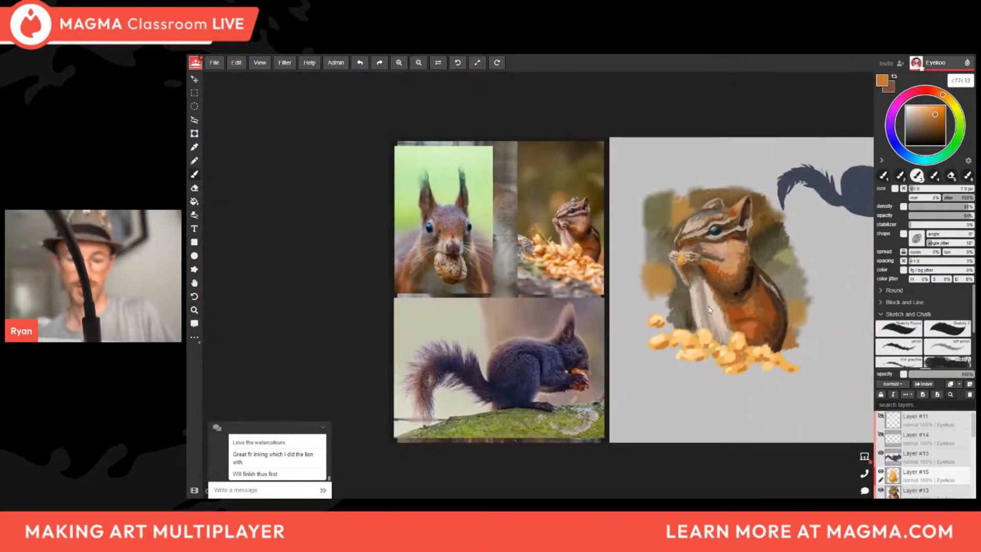
drag(742, 306, 592, 281)
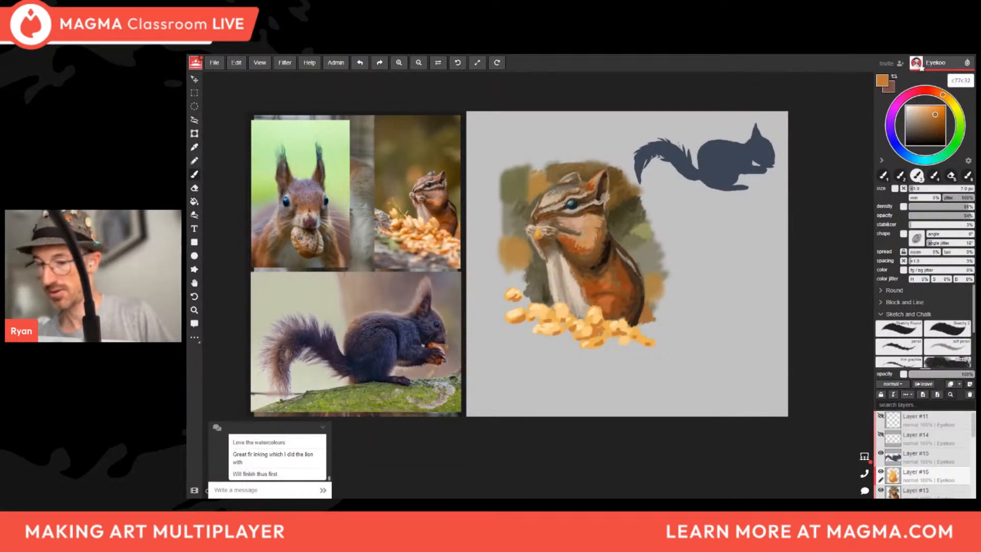
key(ctrl+shift+n)
scroll(578, 265, up, 1)
scroll(577, 263, up, 2)
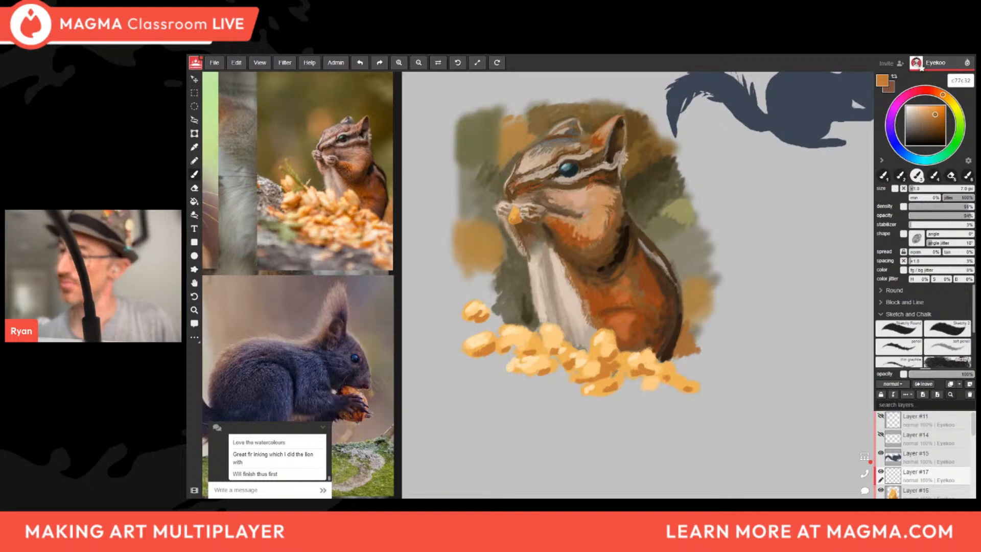
drag(911, 149, 903, 153)
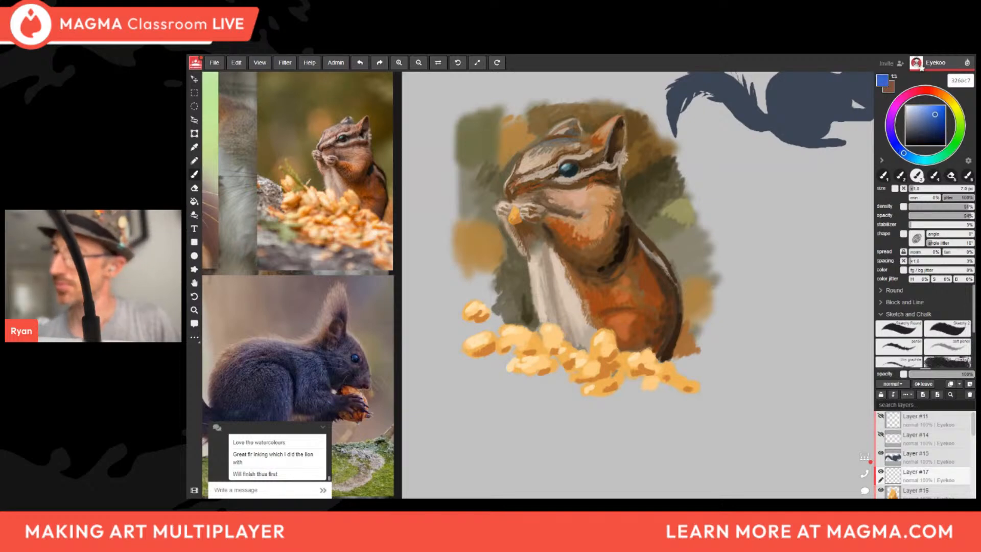
drag(935, 115, 929, 116)
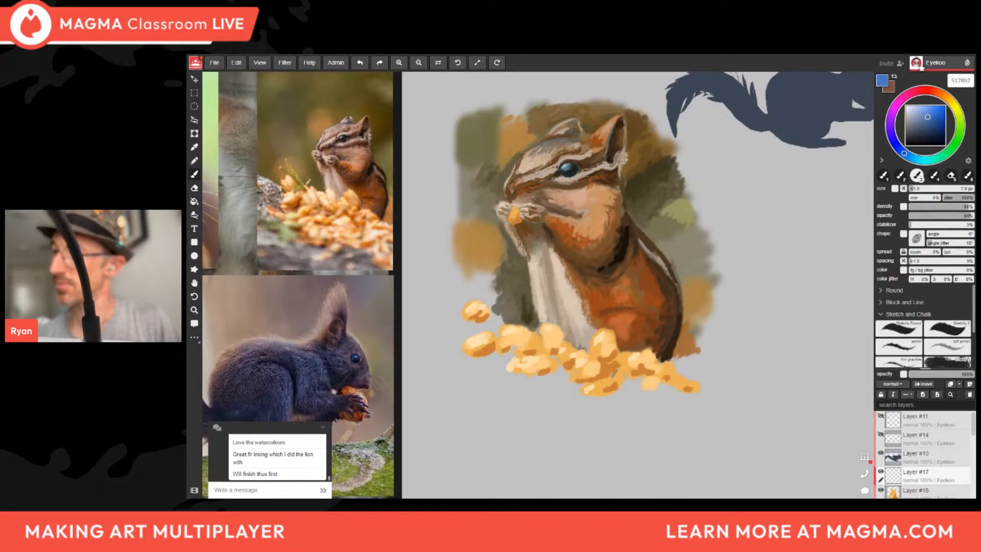
scroll(555, 171, up, 1)
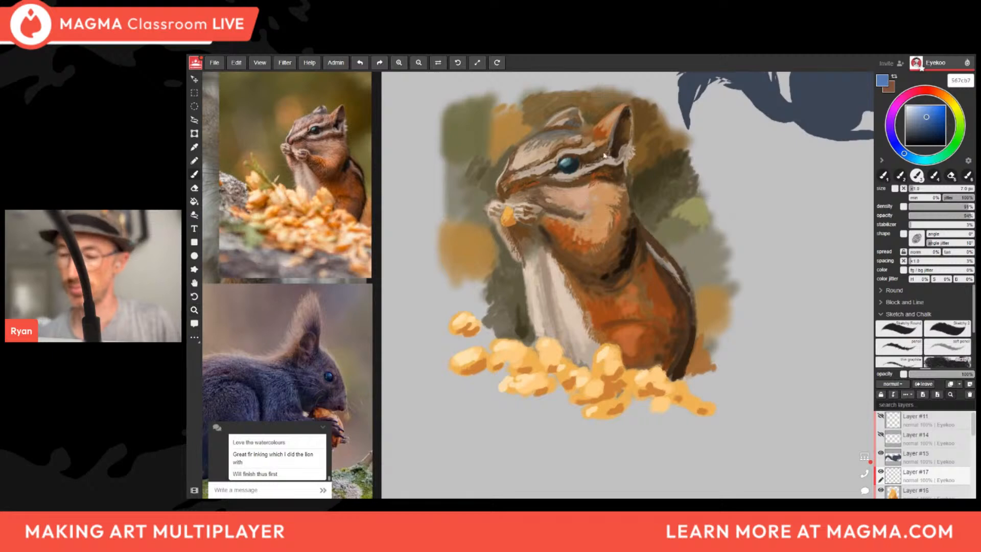
key(bracketright)
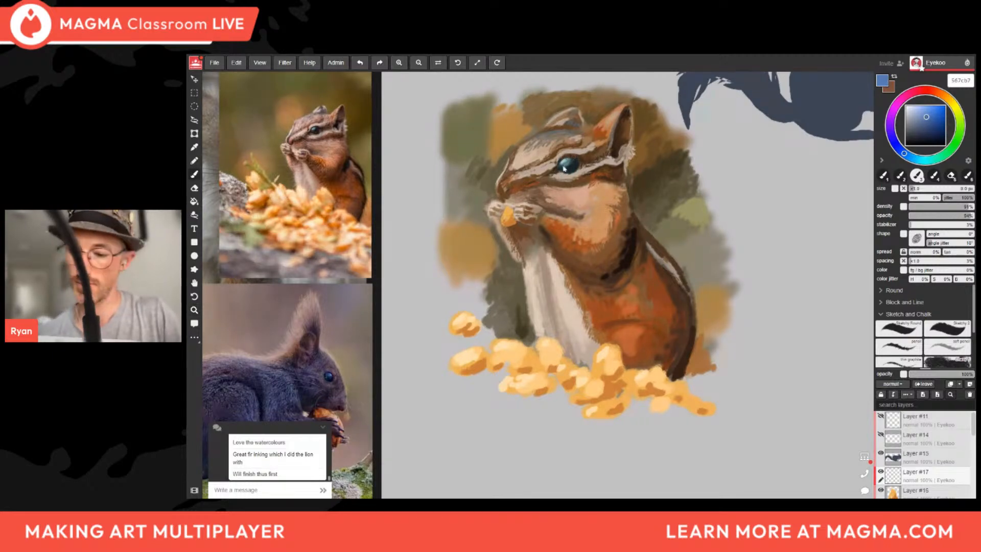
key(bracketright)
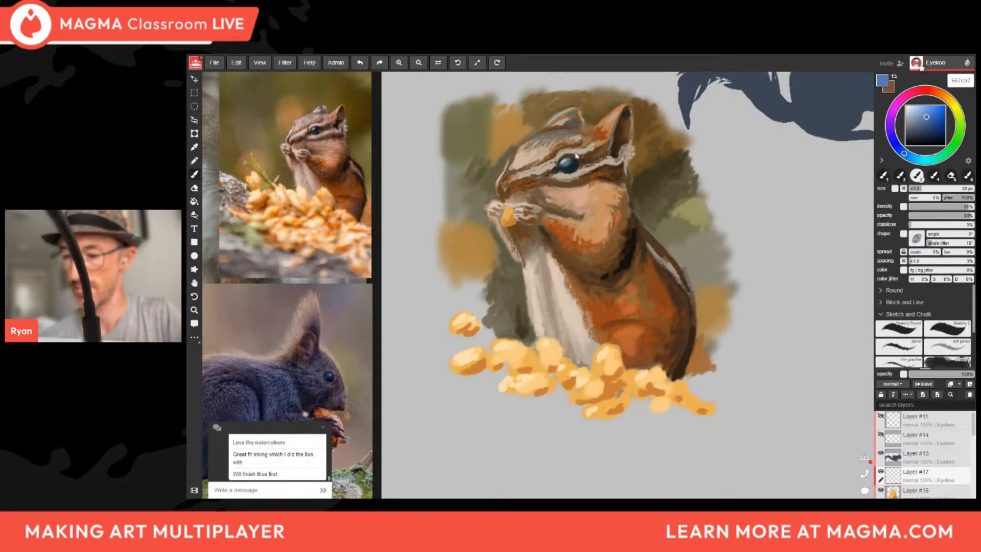
Paint a blue bandana mask across the chipmunk's face, leaving the eye open, with two loose tails behind the head.
mouse_move(518, 150)
mouse_down()
mouse_move(558, 153)
mouse_move(547, 168)
mouse_move(562, 149)
mouse_move(552, 171)
mouse_move(511, 160)
mouse_move(571, 182)
mouse_move(582, 153)
mouse_move(591, 168)
mouse_move(577, 180)
mouse_move(621, 176)
mouse_move(603, 161)
mouse_move(581, 183)
mouse_up()
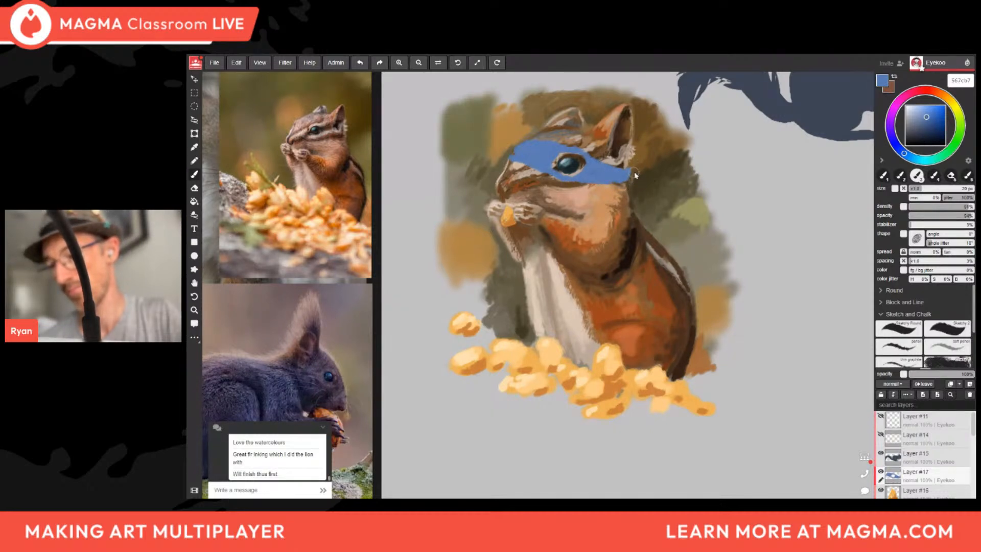
mouse_move(635, 176)
mouse_down()
mouse_move(677, 153)
mouse_move(665, 171)
mouse_move(685, 180)
mouse_up()
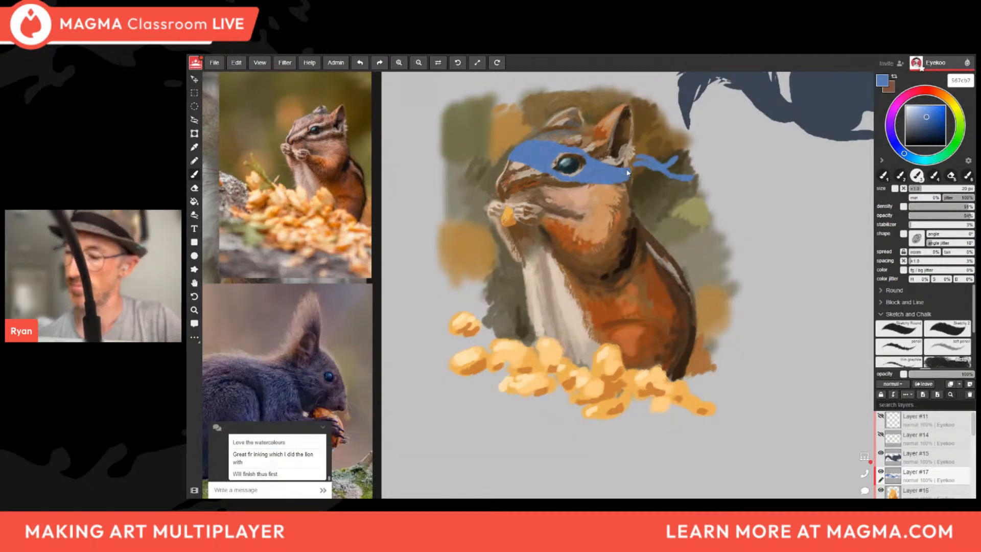
drag(626, 170, 588, 181)
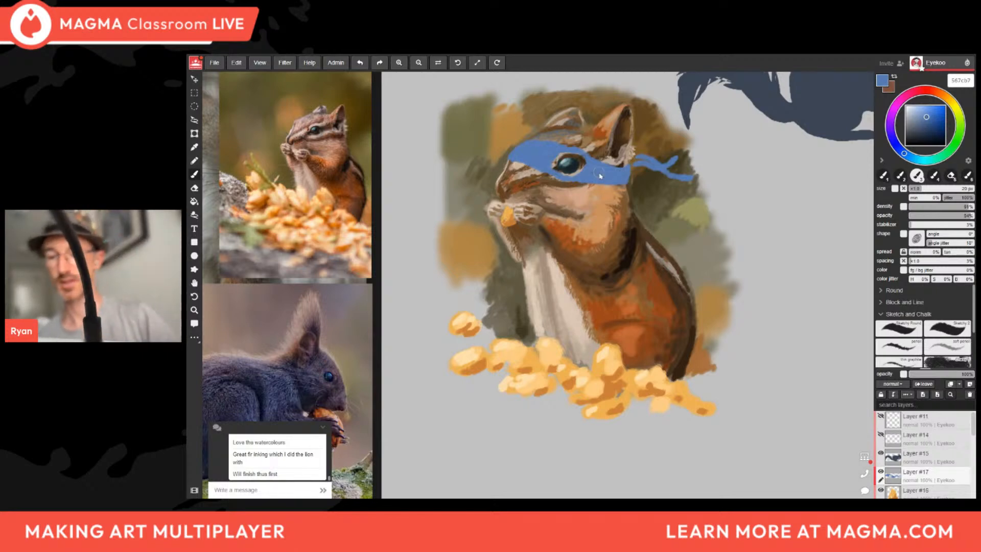
Shade the lower part of the bandana behind the eye with darker blues 4c6480 and 3d5781.
ctrl+drag(628, 230, 651, 201)
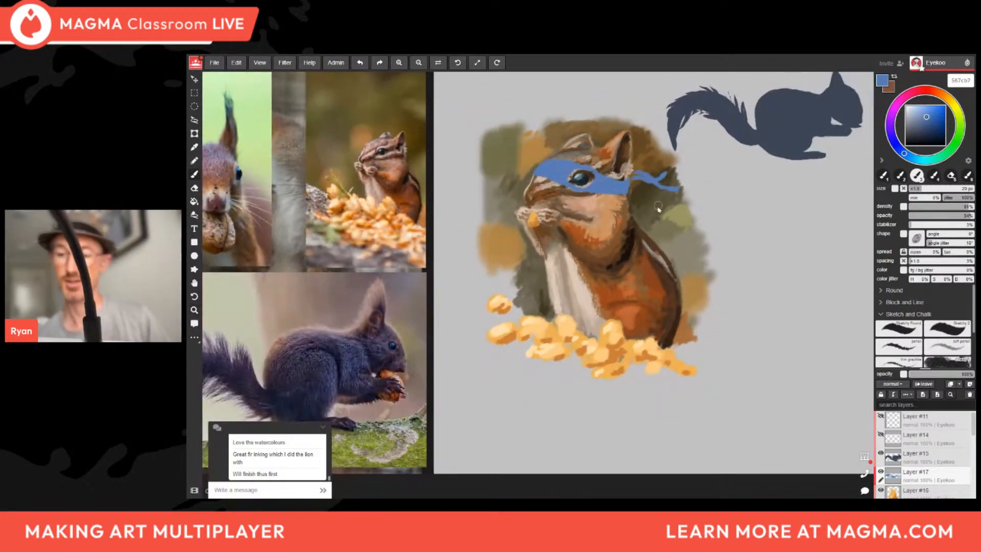
scroll(620, 212, up, 2)
drag(928, 122, 920, 133)
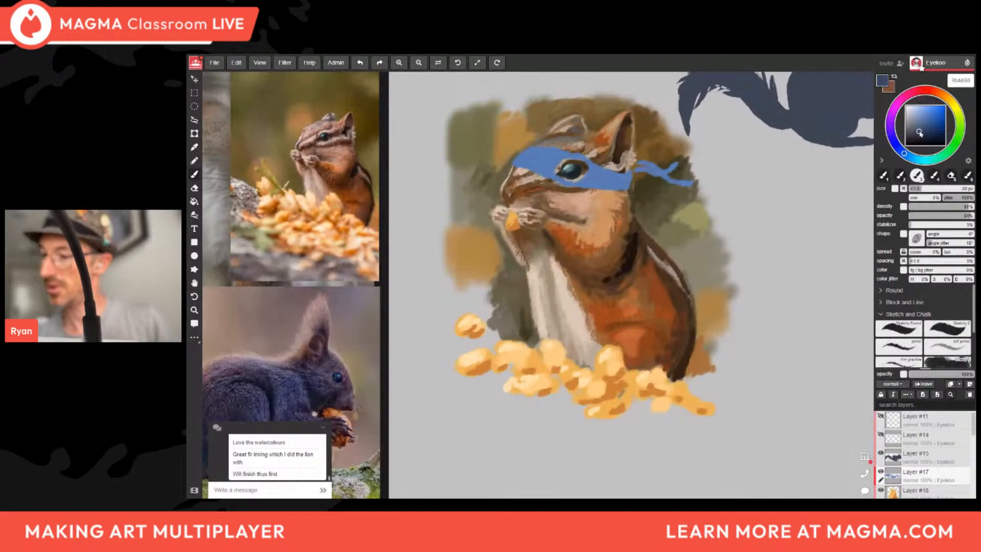
click(923, 124)
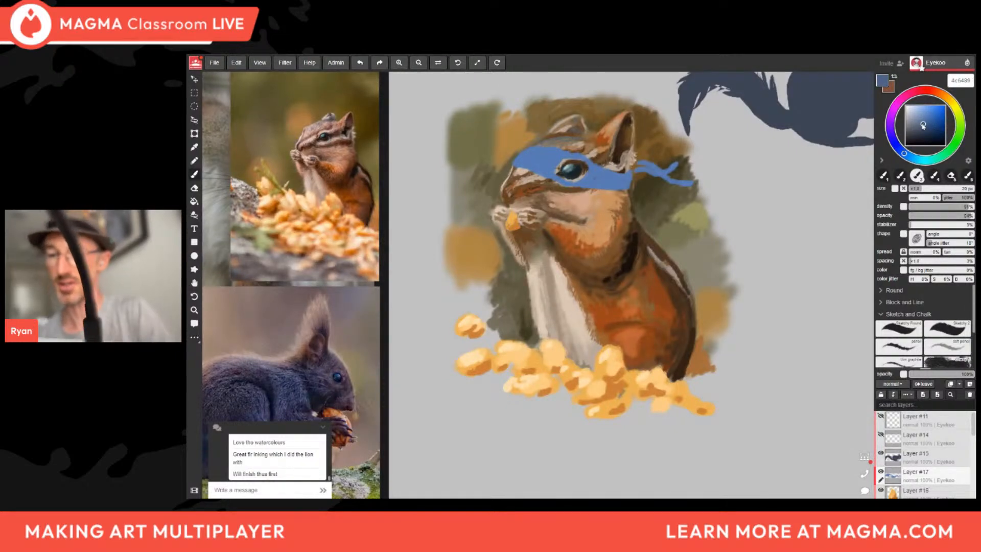
drag(626, 185, 621, 186)
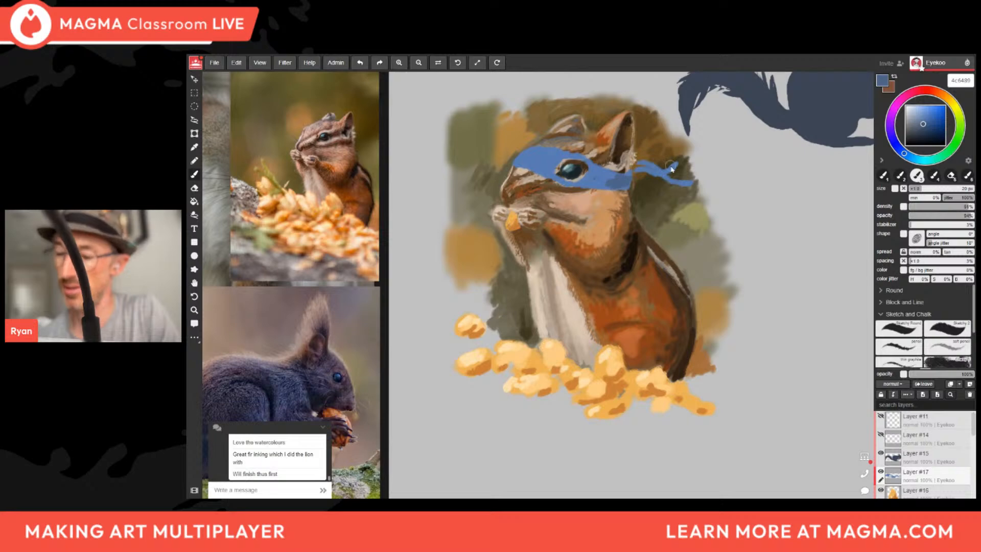
click(926, 125)
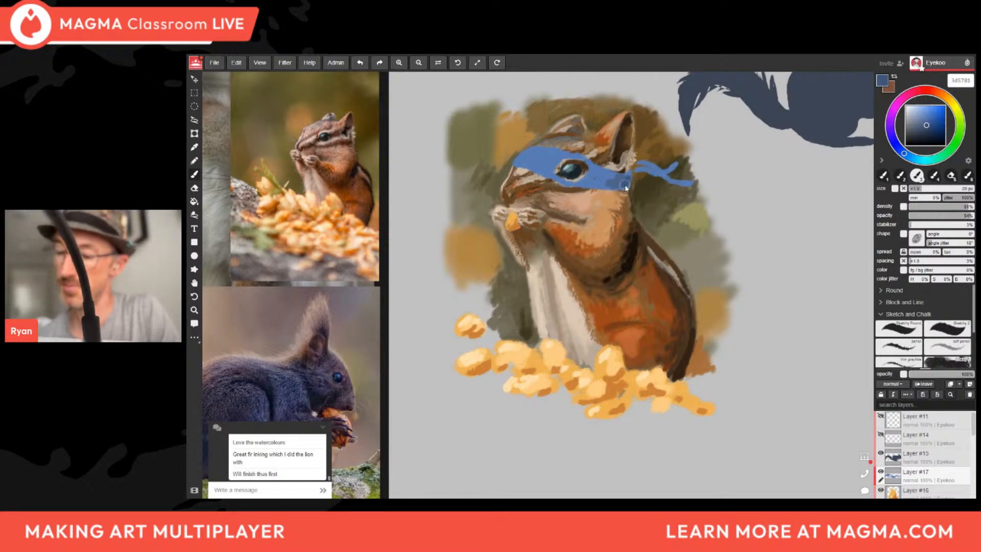
drag(625, 185, 601, 189)
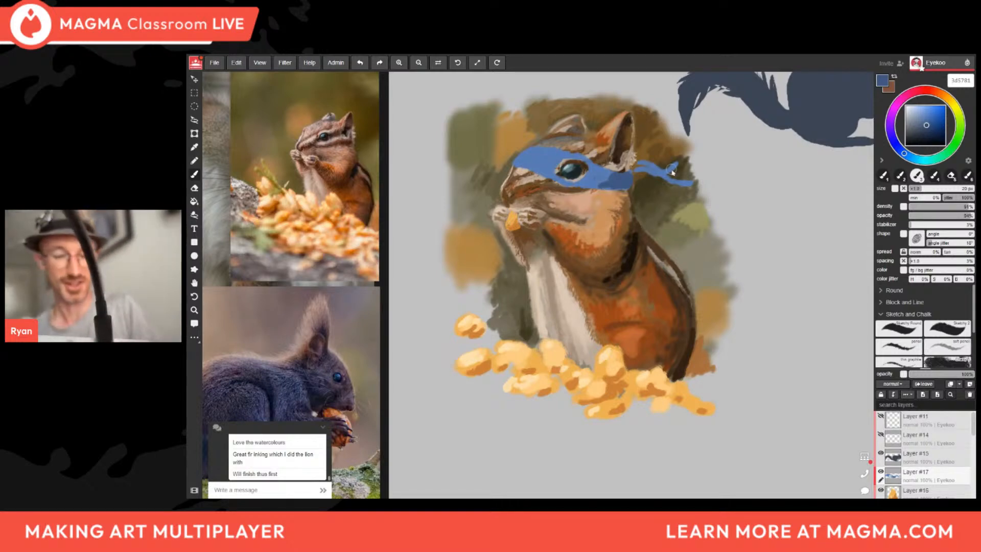
Soften the bandana's shadow behind the eye with mid blue 4a6090.
alt+click(613, 177)
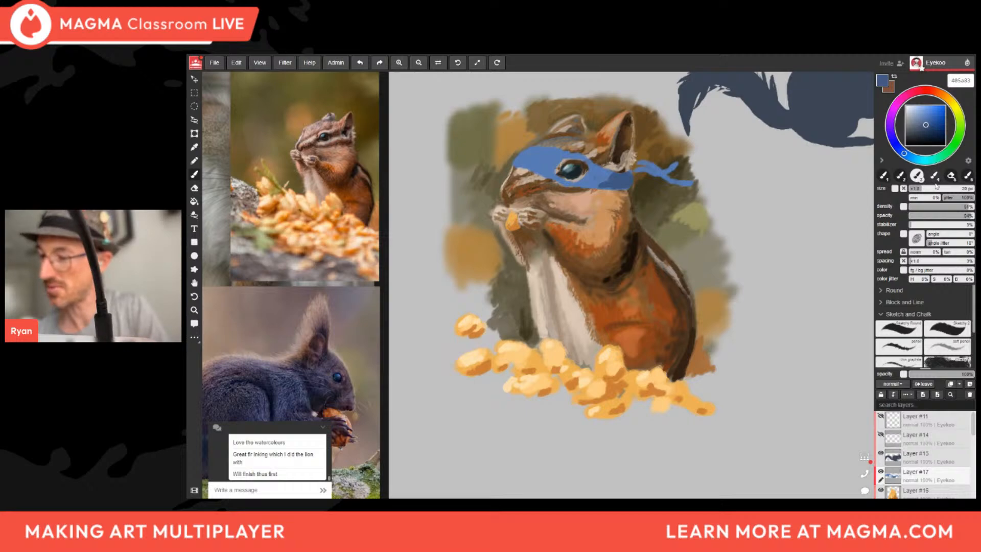
click(928, 124)
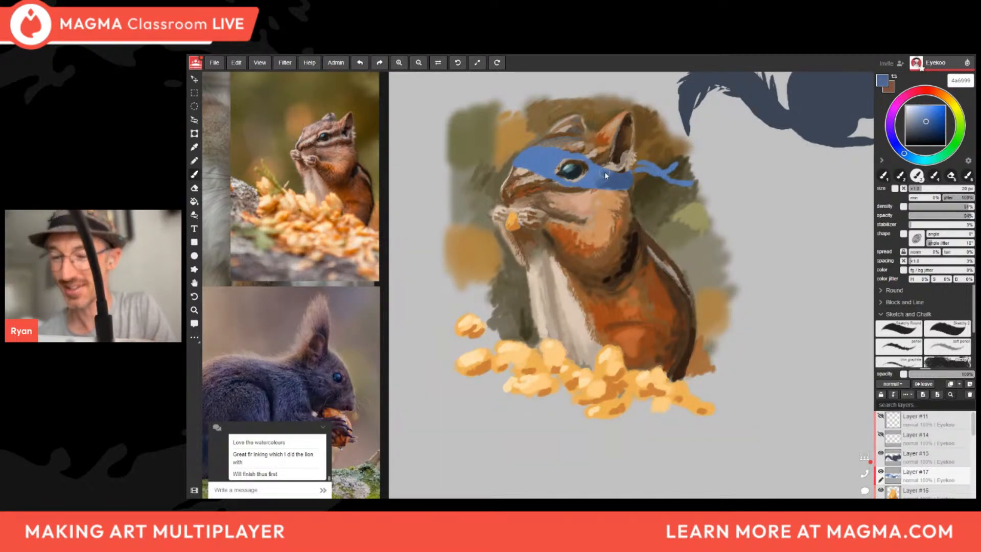
drag(602, 182, 630, 189)
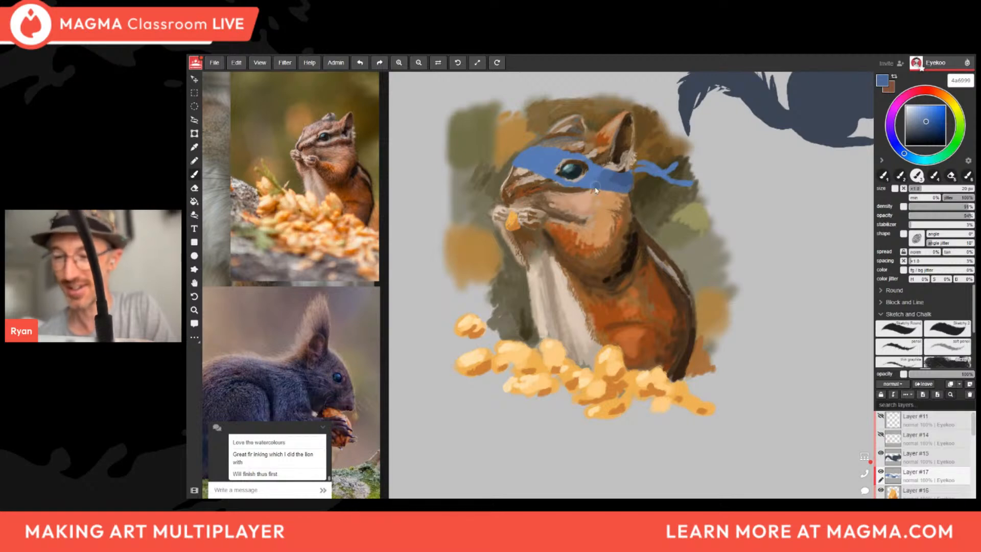
Highlight the bandana's brow area and the start of the tails with lighter blue 7394c7.
alt+click(542, 160)
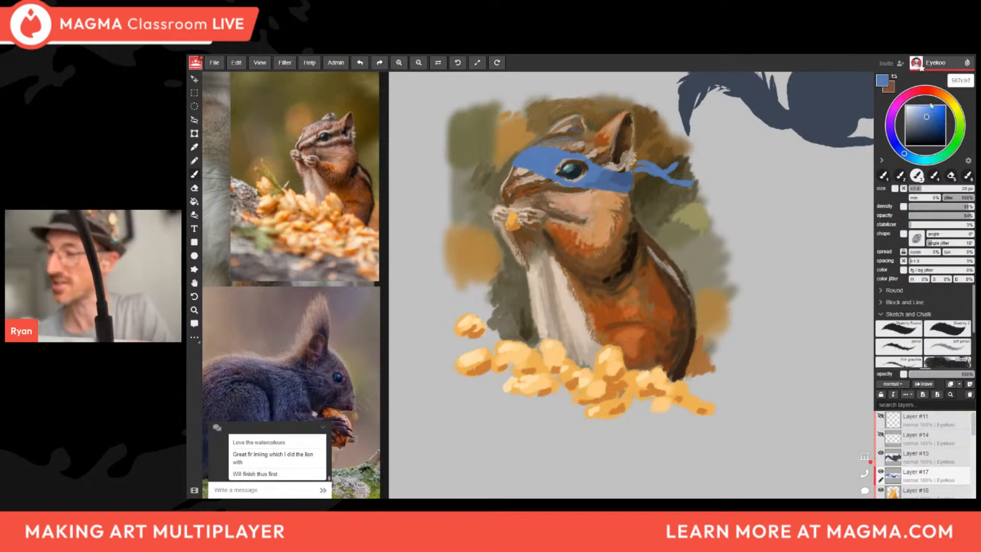
click(923, 114)
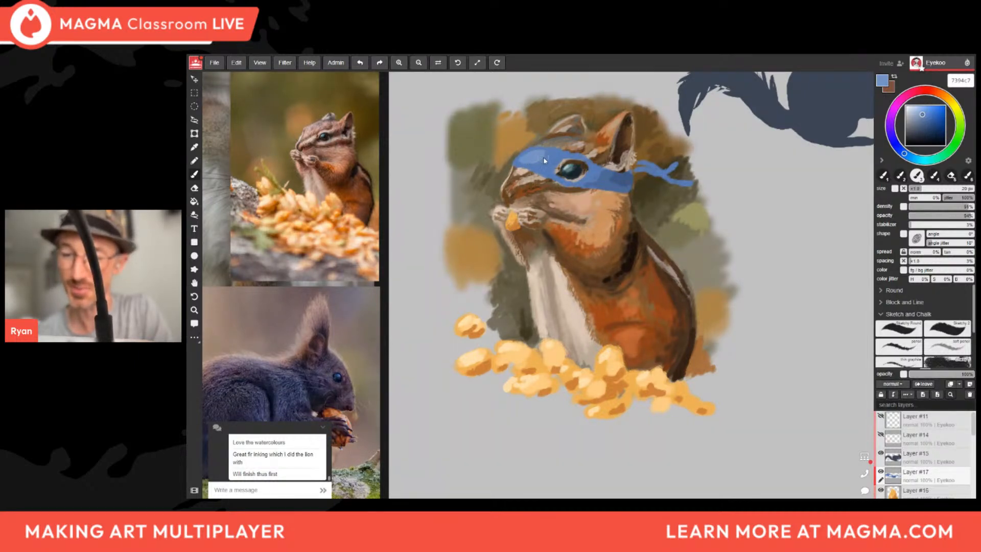
mouse_move(529, 163)
mouse_down()
mouse_move(538, 175)
mouse_move(515, 159)
mouse_move(535, 167)
mouse_up()
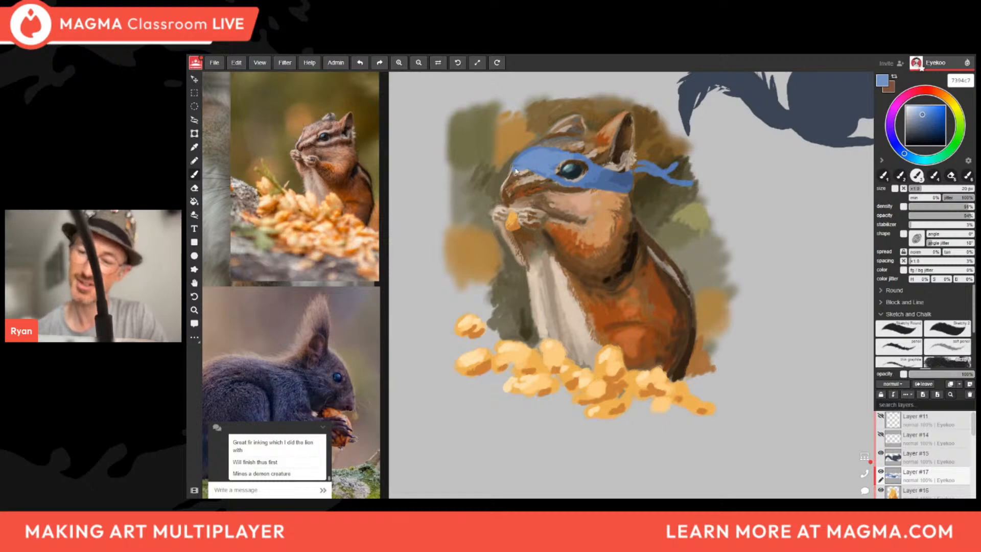
drag(645, 162, 658, 166)
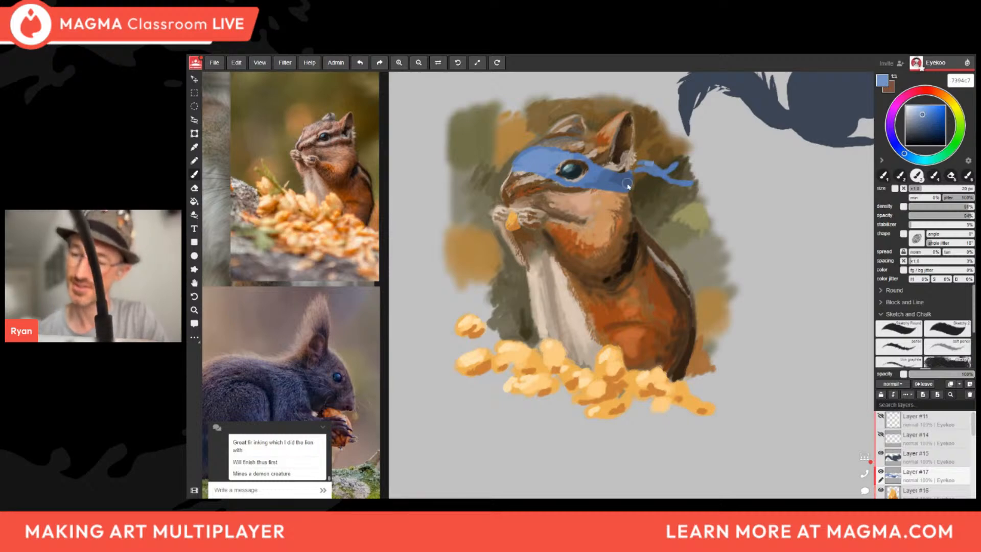
Shade the bandana's back end with a sampled dark blue and extend the upper tail to a longer tip.
alt+click(619, 177)
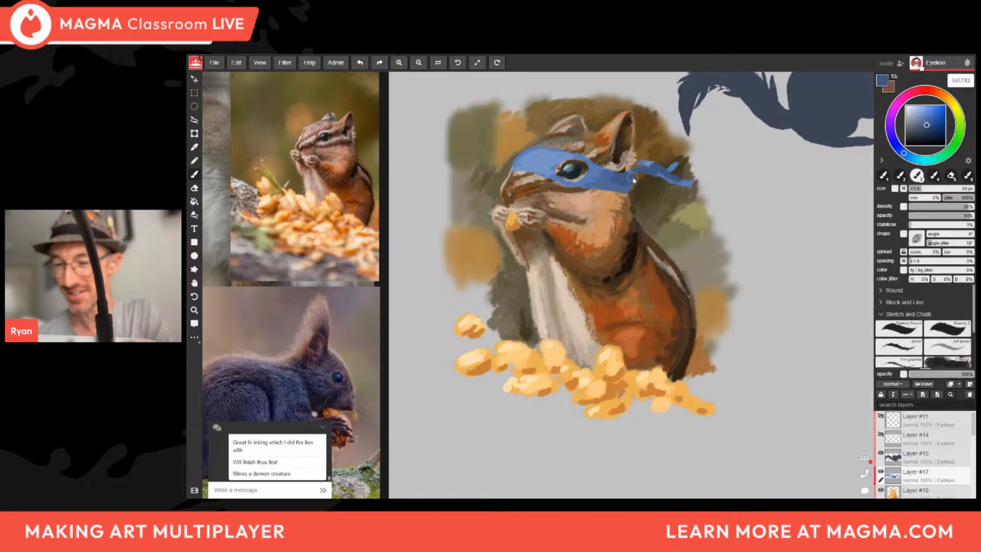
drag(630, 184, 623, 190)
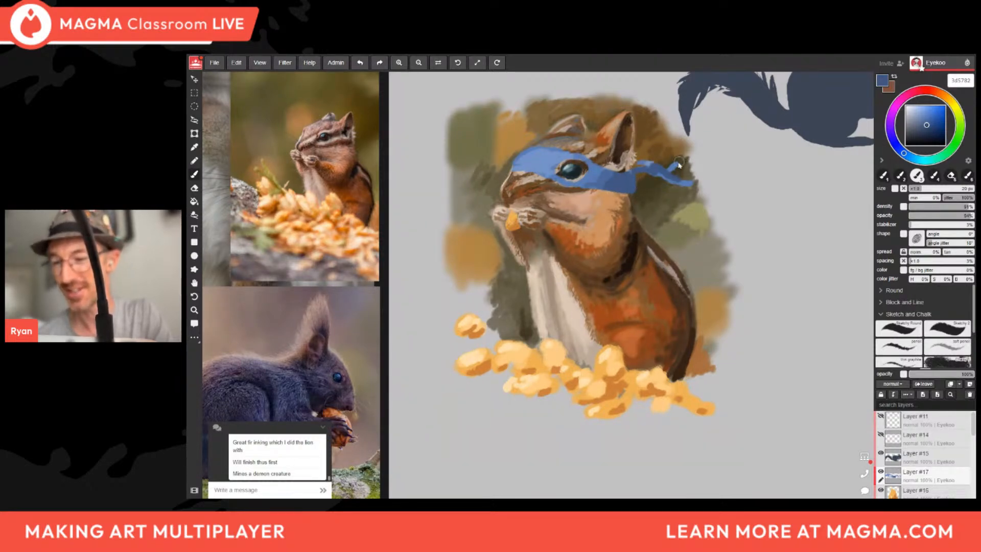
drag(678, 166, 689, 157)
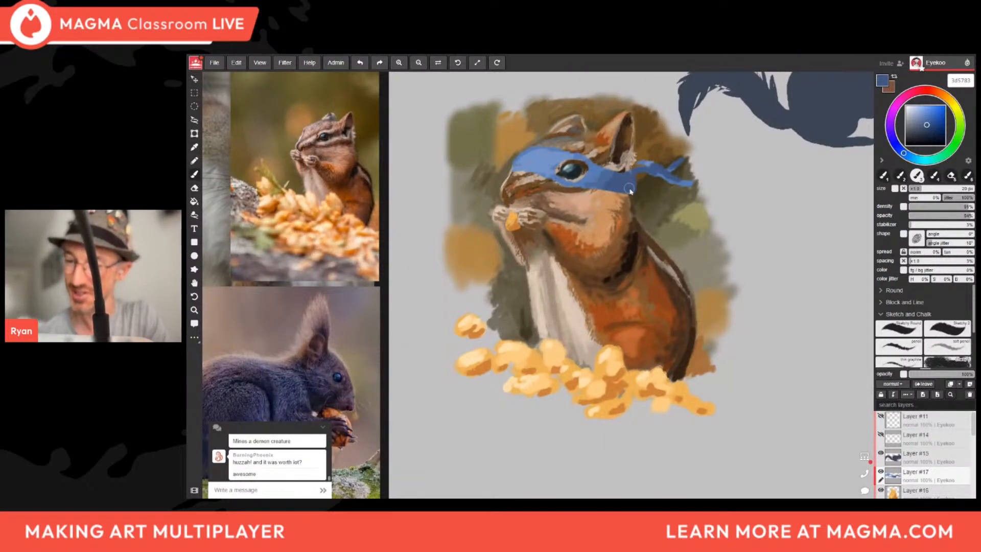
Deepen the shadow on the bandana's back section and knot with dark navy 31466b and blues sampled from the mask.
drag(928, 126, 924, 123)
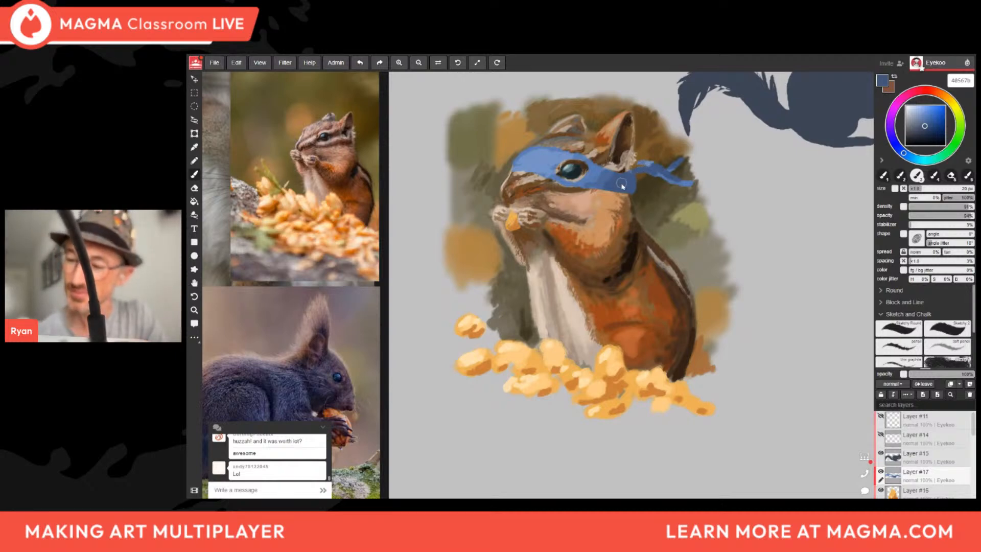
click(928, 125)
click(927, 129)
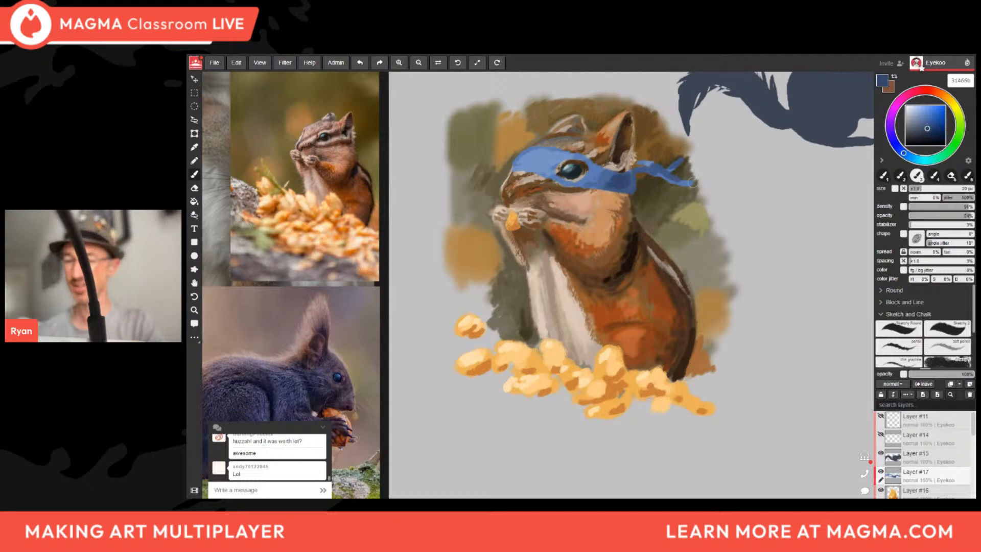
alt+click(596, 162)
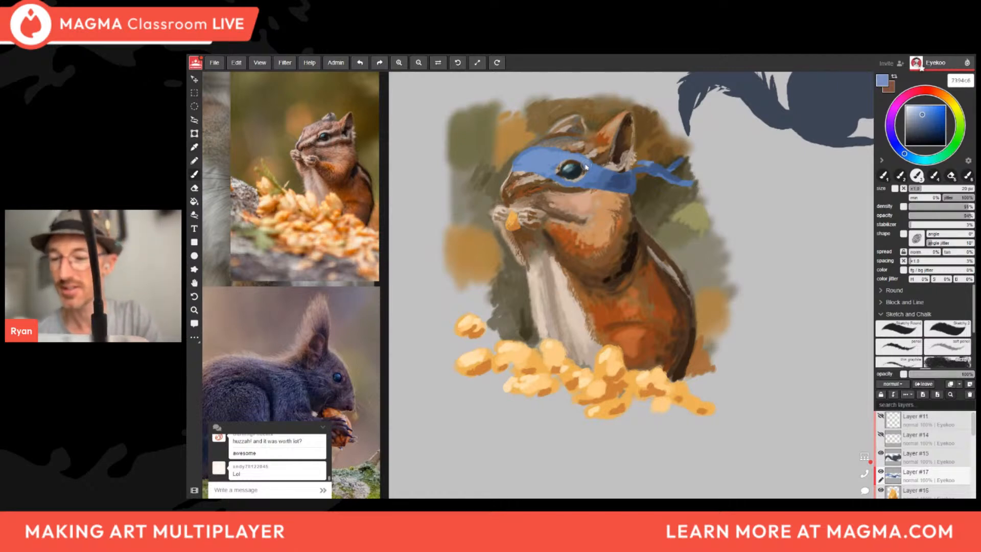
alt+click(595, 177)
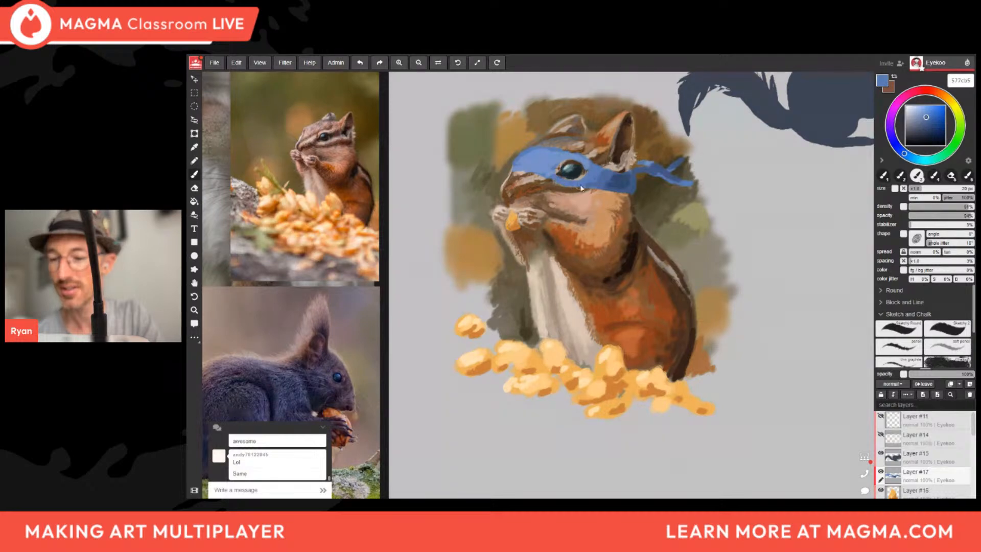
alt+click(598, 179)
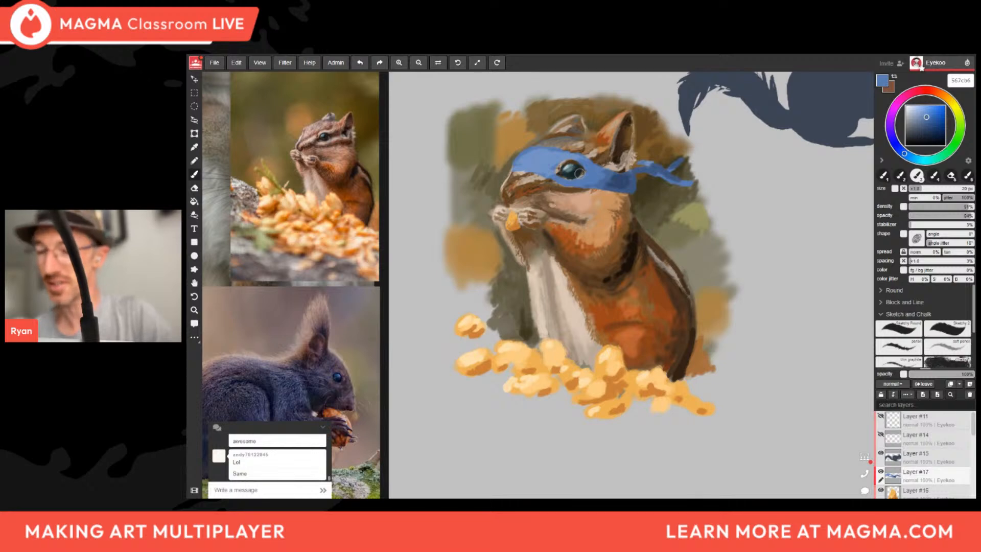
alt+click(619, 161)
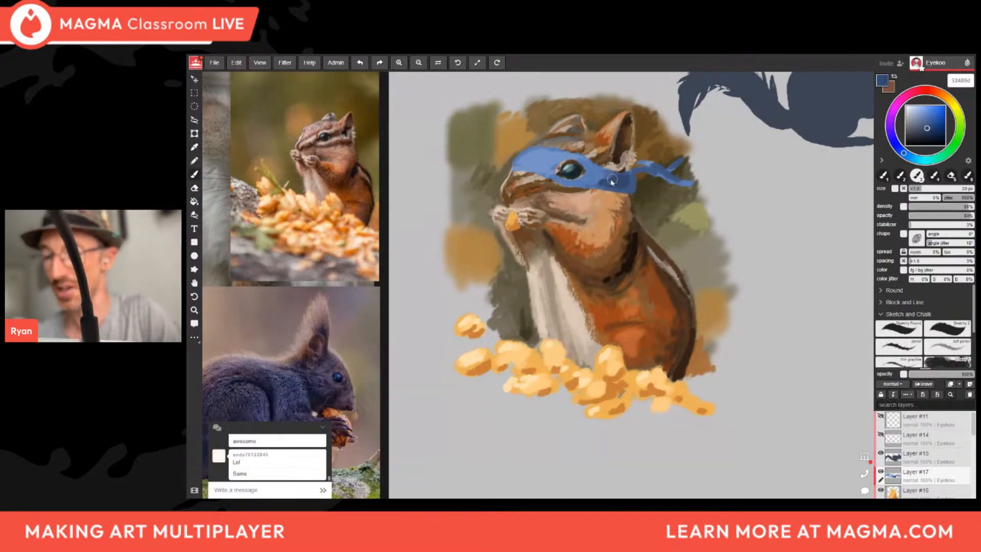
alt+click(608, 181)
alt+click(614, 184)
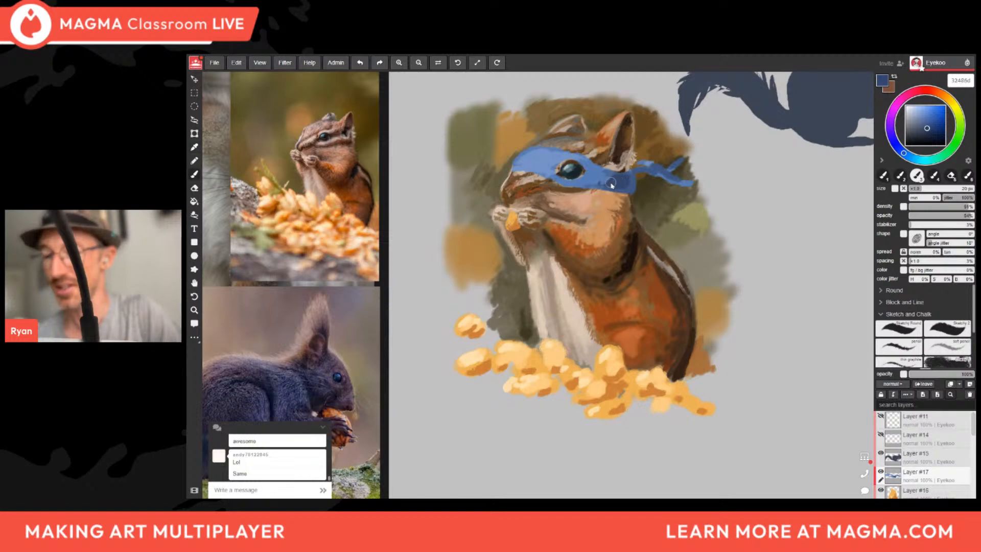
alt+click(626, 178)
alt+click(657, 175)
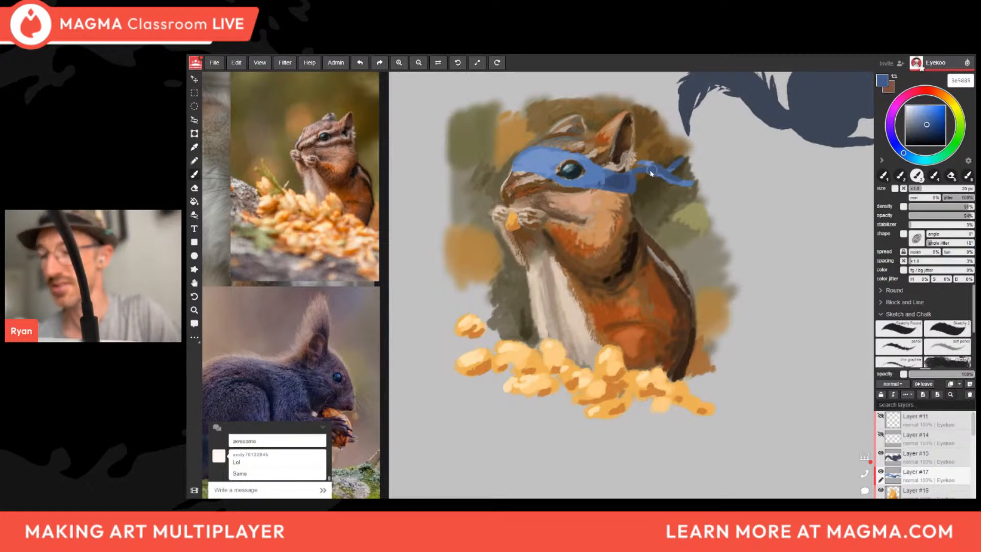
Lower the brush density and opacity to about 70% and blend the shadow edge behind the eye with sampled blue.
alt+click(605, 178)
mouse_move(968, 215)
mouse_down()
mouse_move(951, 215)
mouse_move(957, 207)
mouse_up()
alt+click(605, 178)
drag(605, 178, 597, 183)
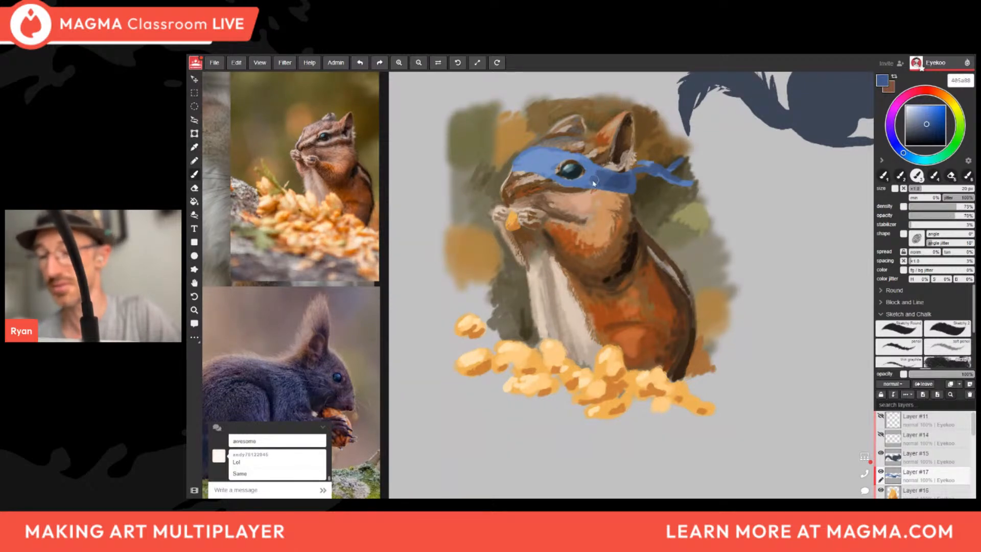
Touch up the forehead edge above the bandana with browns sampled from the background.
alt+click(536, 139)
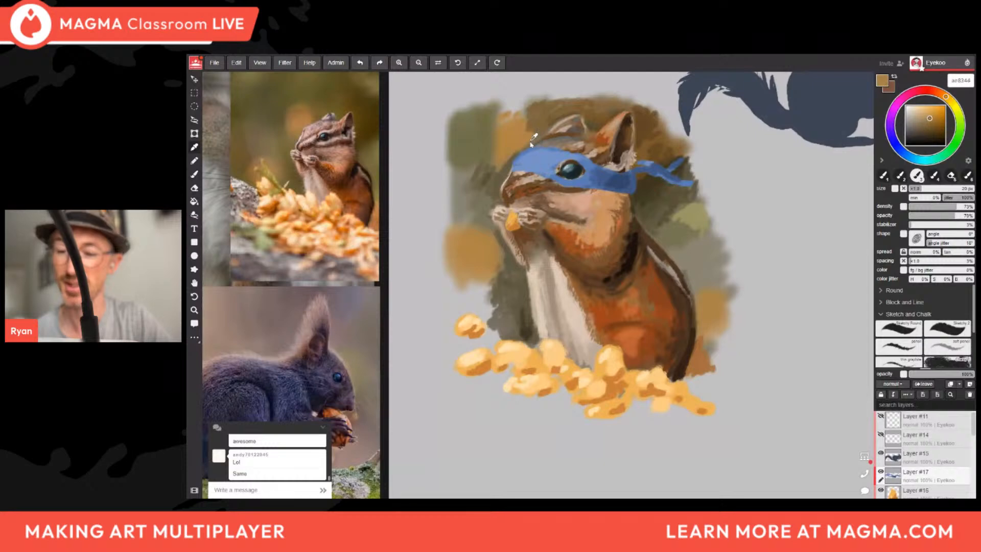
alt+click(530, 145)
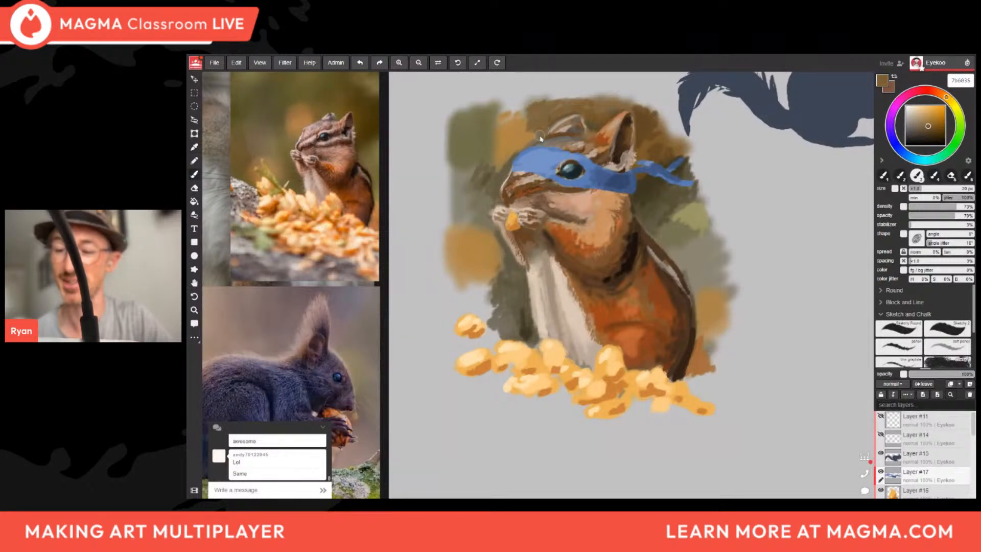
alt+click(513, 146)
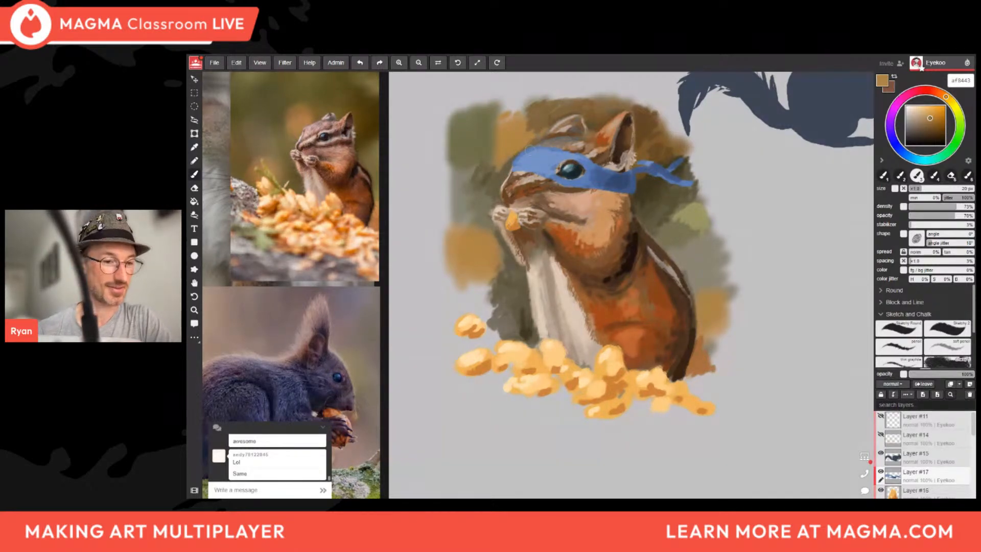
Darken the upper back of the bandana below the ear with sampled navy blue.
alt+click(626, 185)
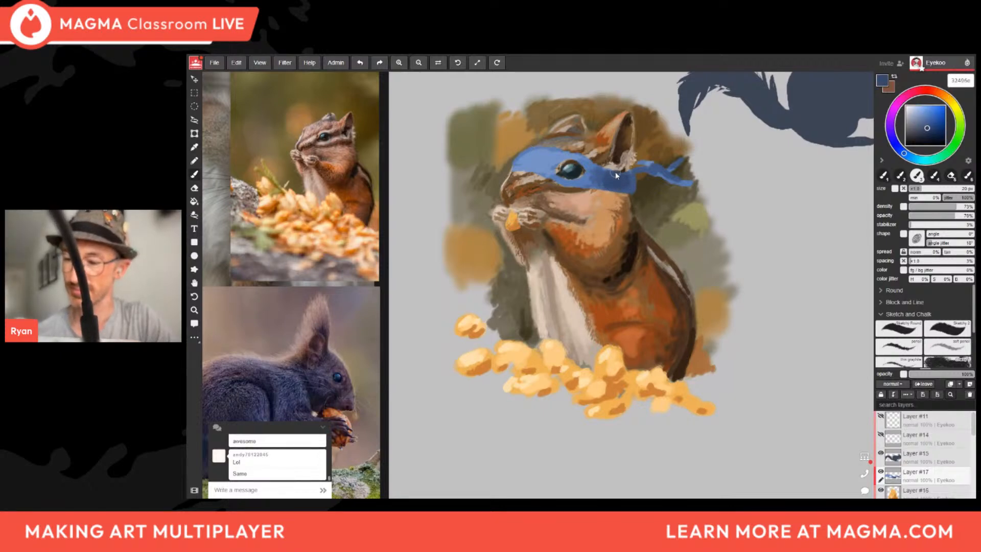
drag(615, 172, 631, 172)
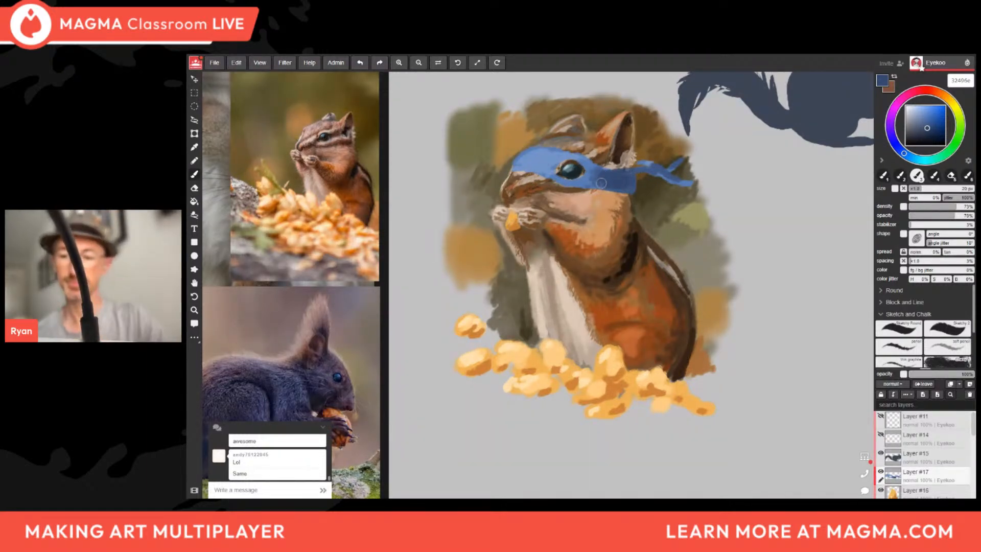
Paint pale sky-blue highlights on the bandana's brow in 89bed9 and blend them with sampled blues.
alt+click(536, 168)
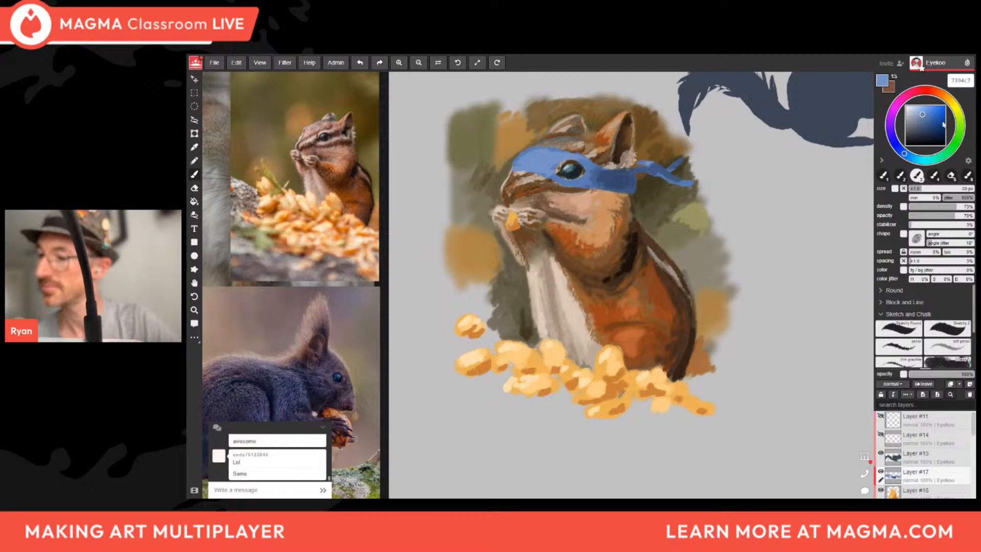
click(910, 156)
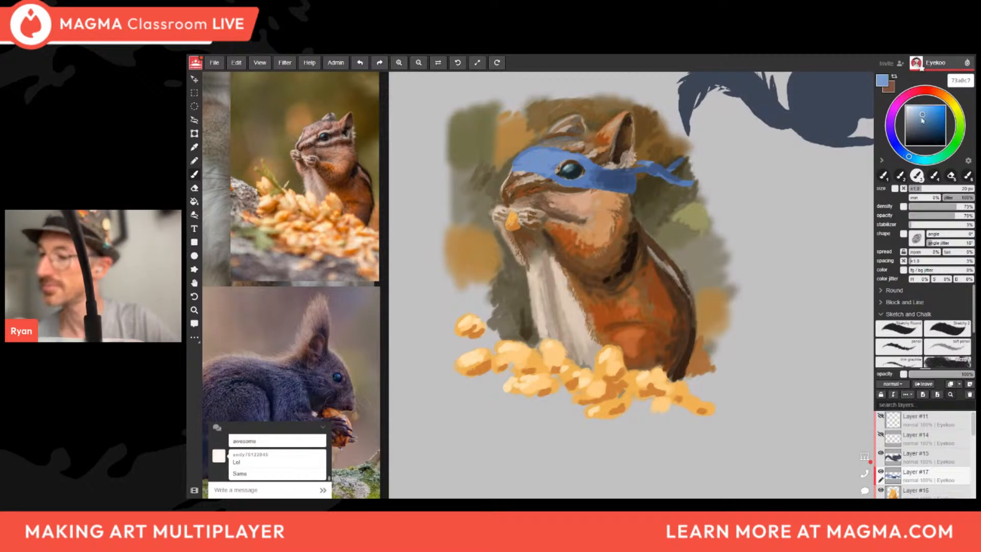
drag(912, 157, 913, 158)
drag(924, 115, 920, 111)
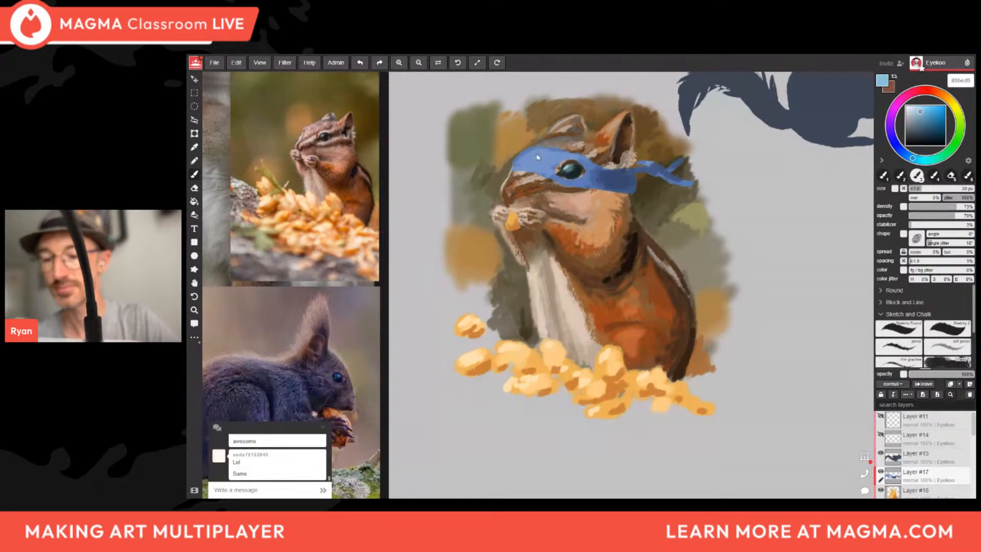
mouse_move(530, 153)
mouse_down()
mouse_move(519, 163)
mouse_move(546, 157)
mouse_move(538, 164)
mouse_up()
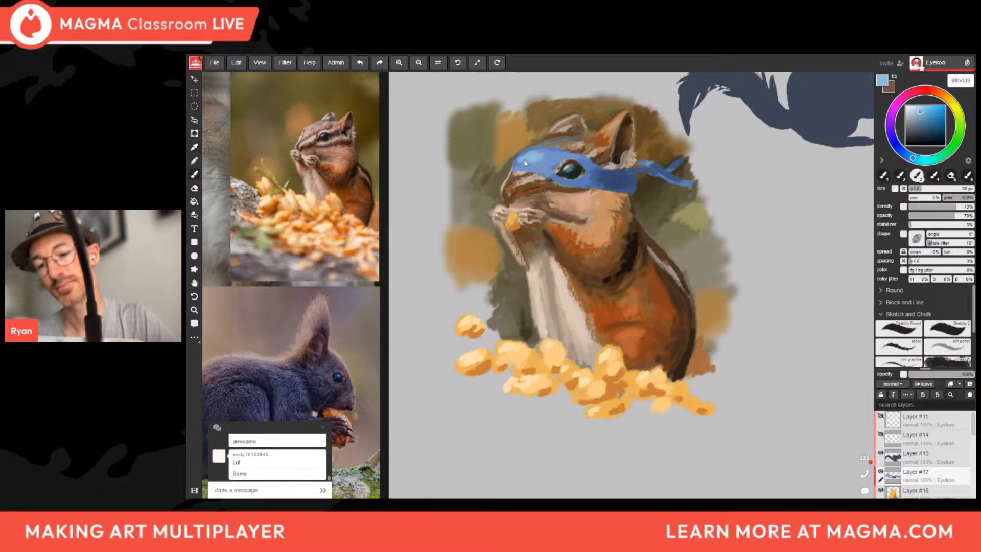
drag(522, 169, 539, 164)
alt+click(546, 156)
alt+click(534, 161)
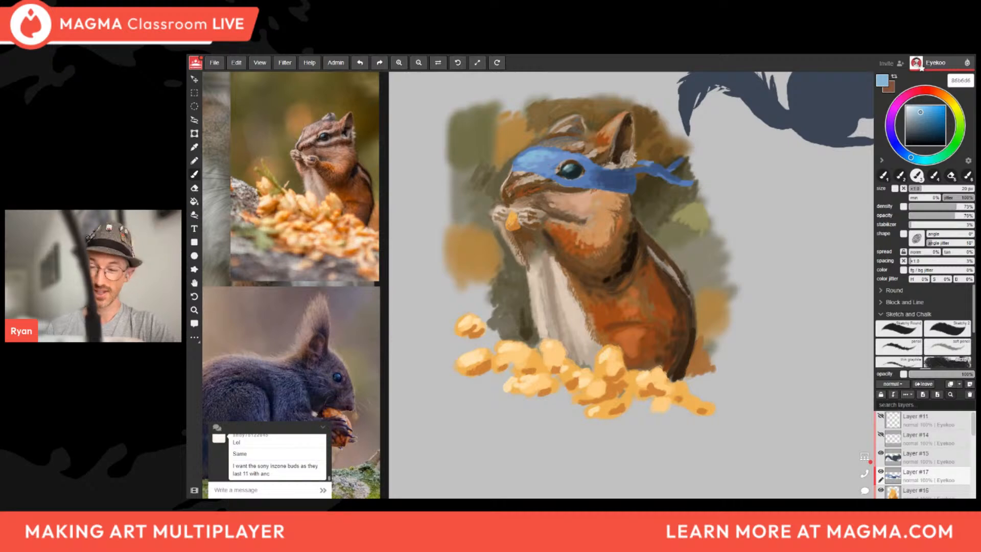
Soften the highlight on the bandana's brow by blending sampled sky blues and mid blues between the muzzle and the eye.
alt+click(540, 159)
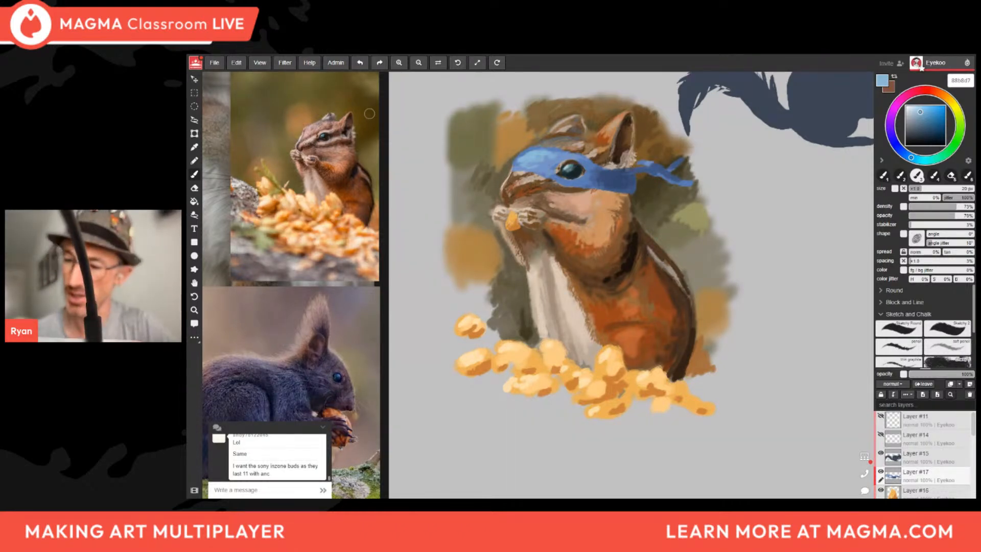
alt+click(535, 157)
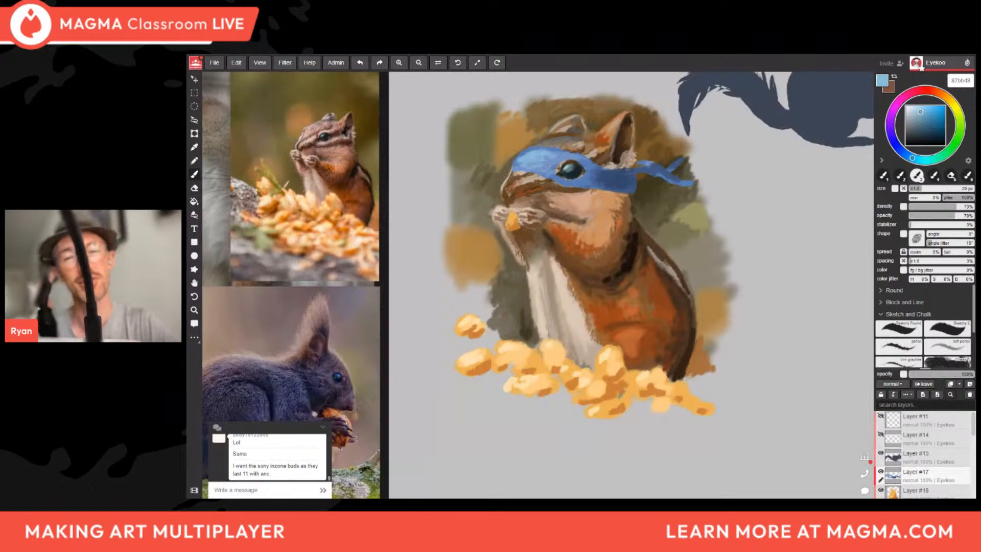
alt+click(540, 157)
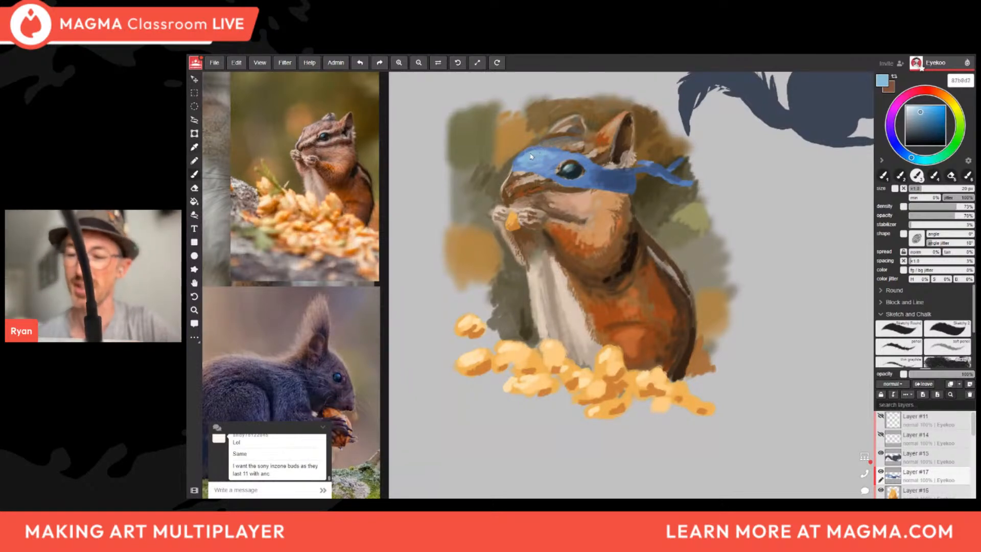
alt+click(515, 171)
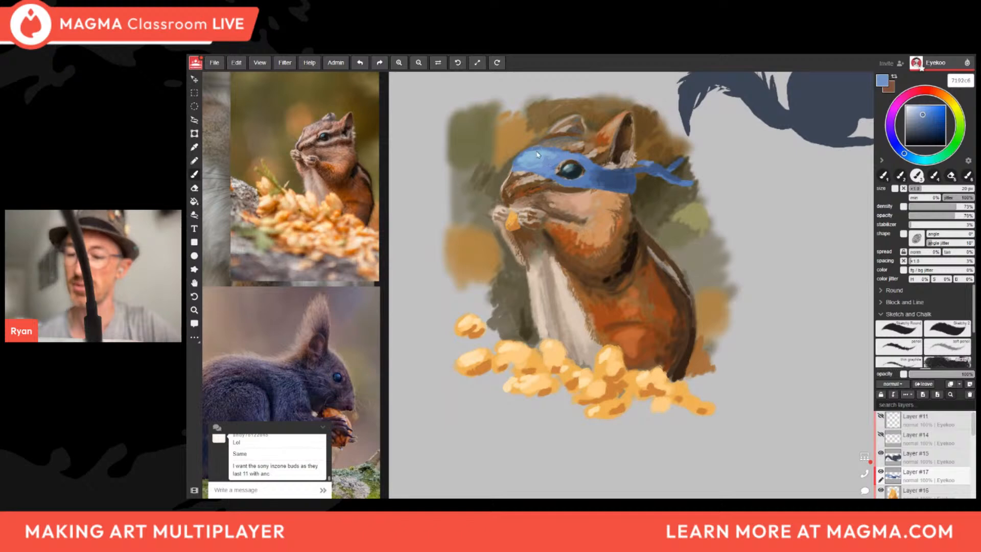
alt+click(551, 164)
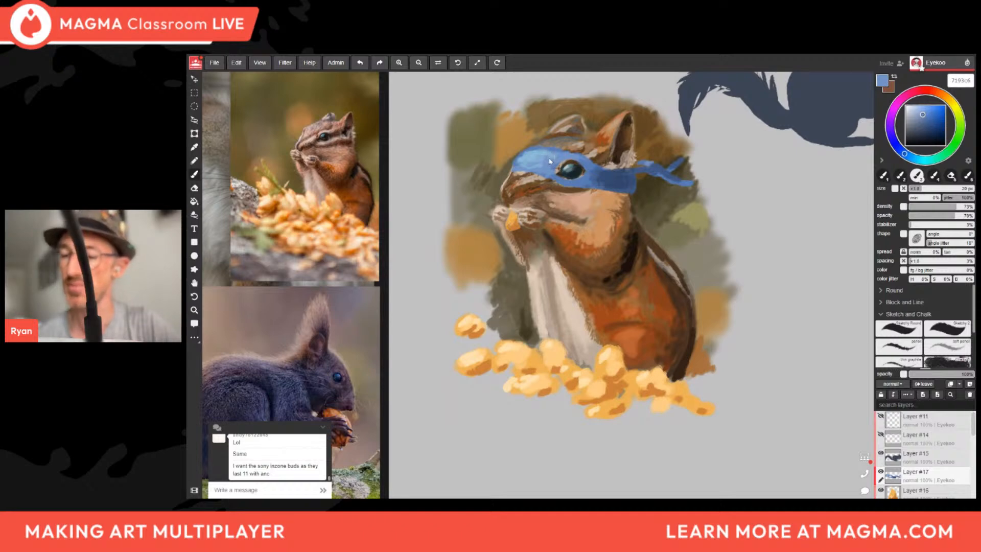
alt+click(554, 160)
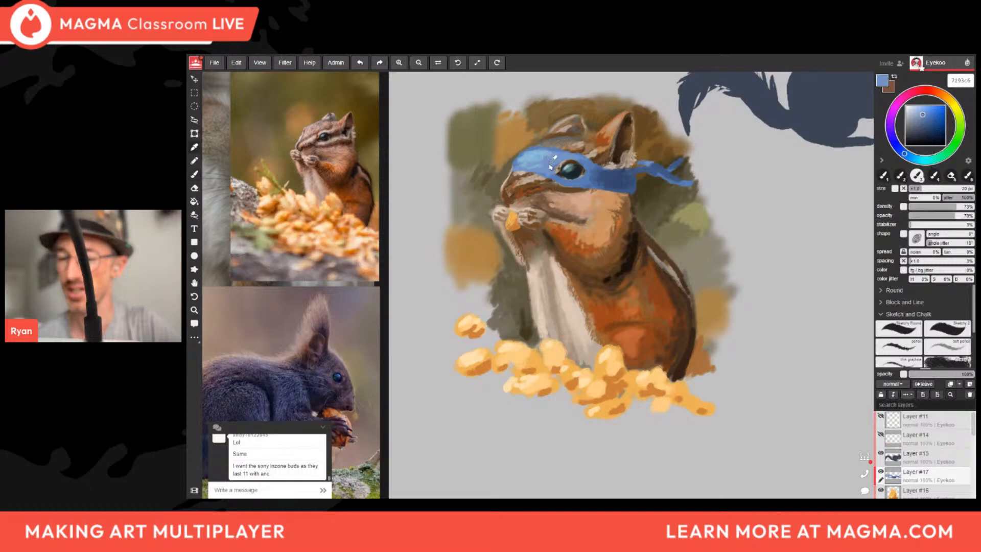
alt+click(553, 160)
alt+click(529, 159)
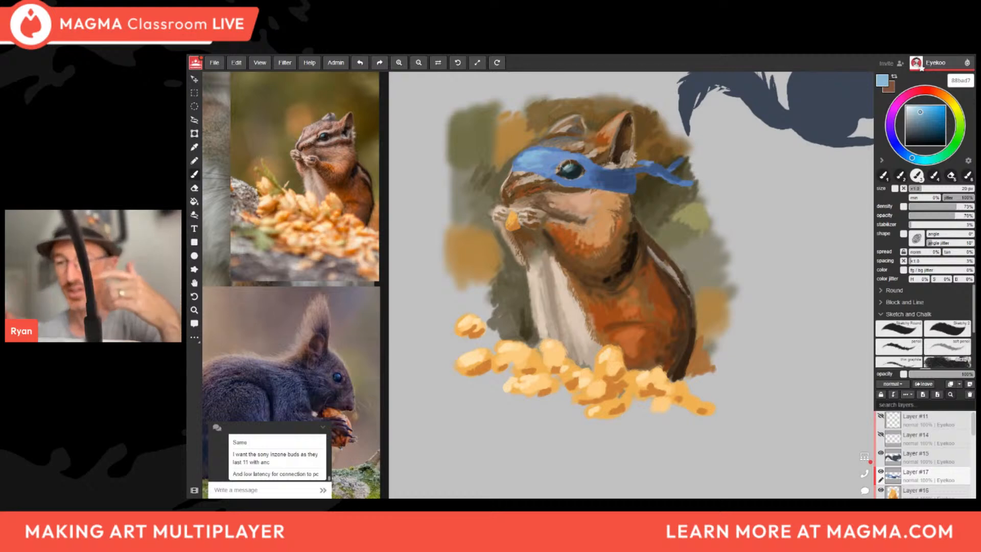
Shade the bandana's tails near the knot with sampled navy blue.
alt+click(662, 168)
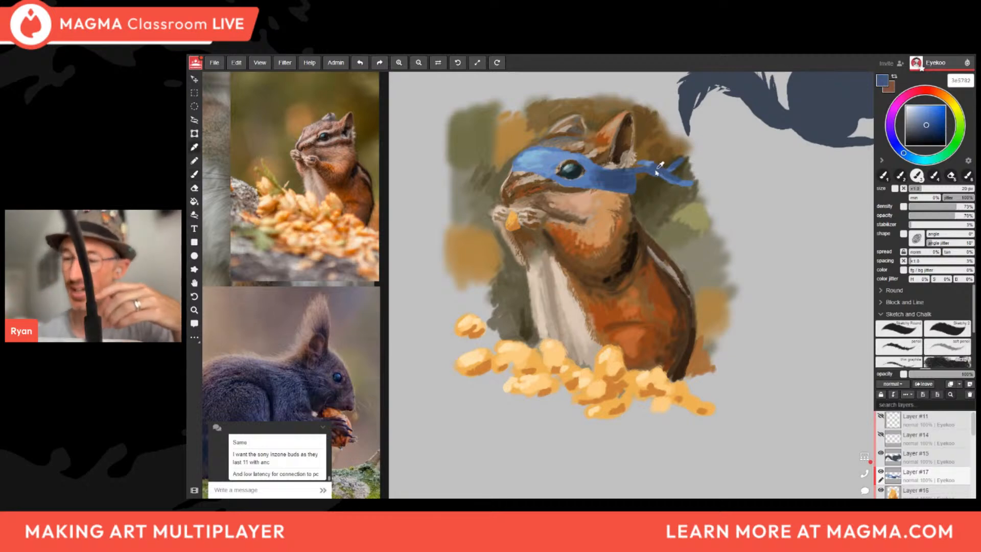
alt+click(660, 170)
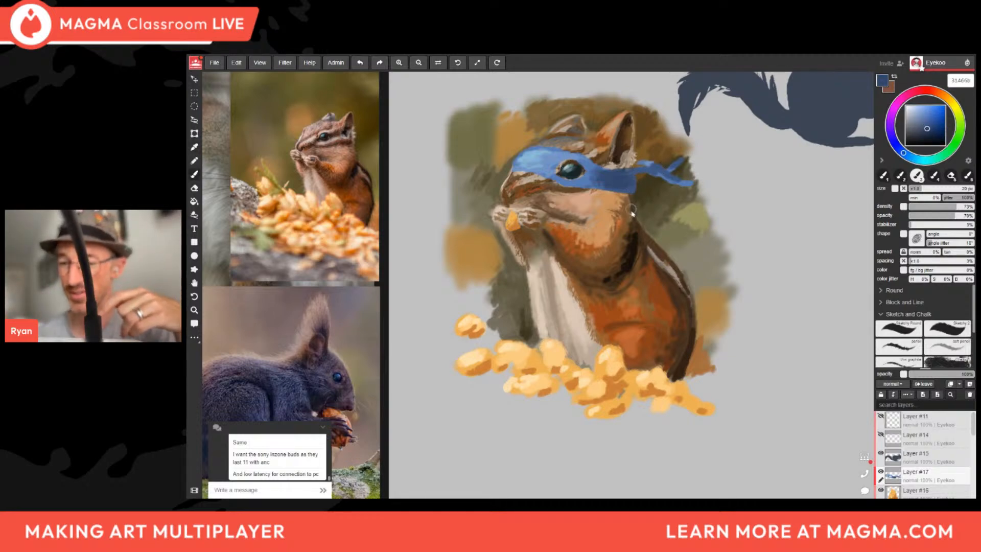
Touch up the chipmunk's lower cheek and the fur beside its pale chest with sampled orange-browns.
alt+click(584, 246)
alt+click(583, 246)
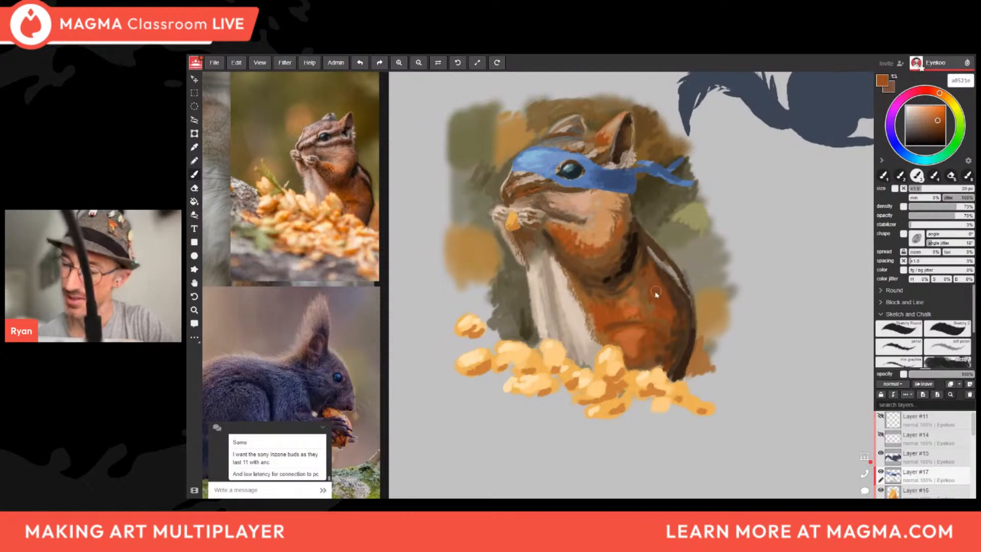
alt+click(598, 325)
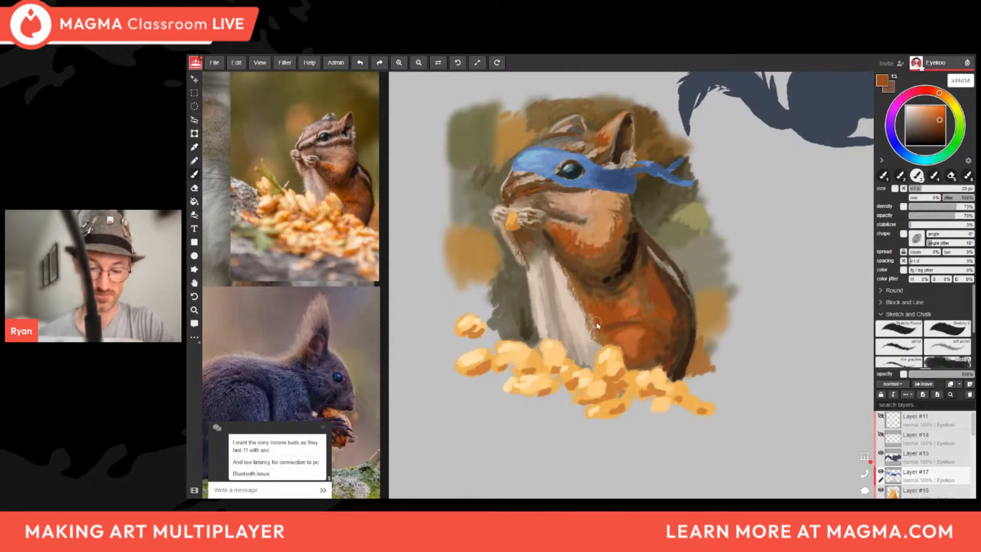
alt+click(609, 246)
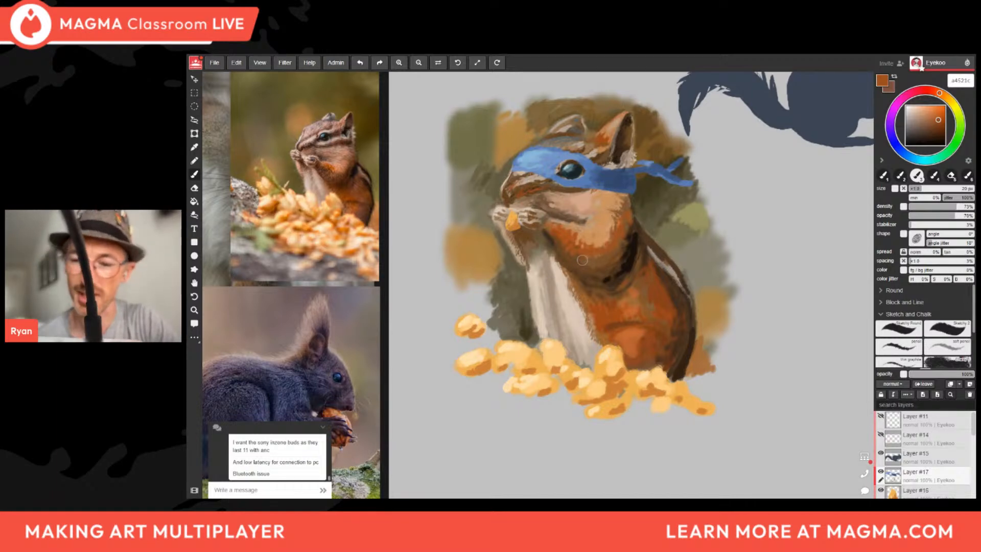
Rework the shading of the bandana band behind the eye with sampled navy and mid blues.
alt+click(546, 159)
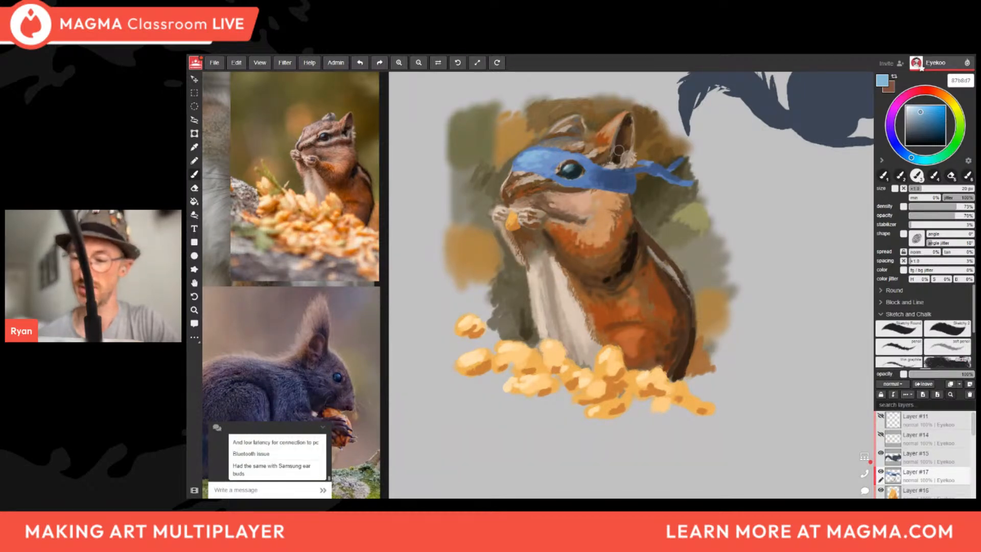
alt+click(621, 176)
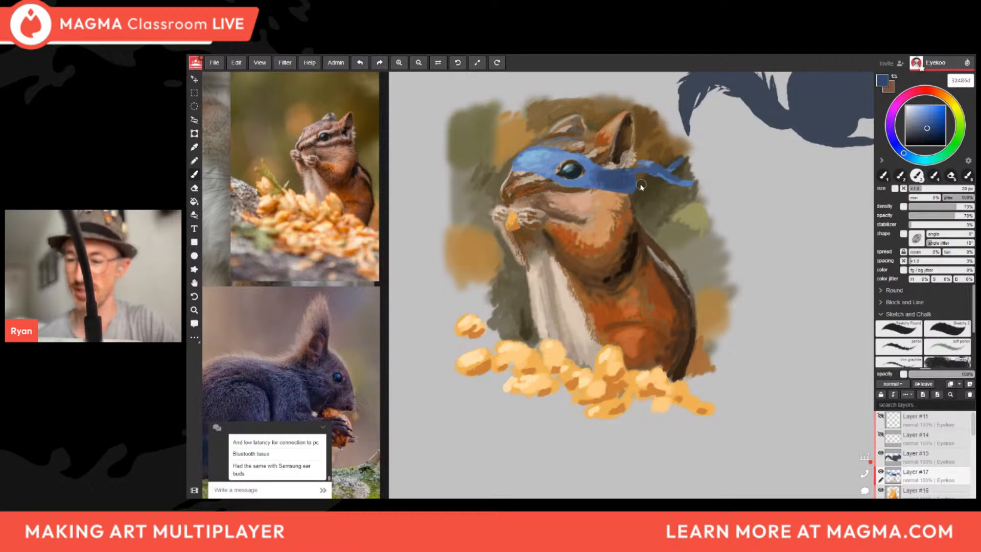
alt+click(588, 185)
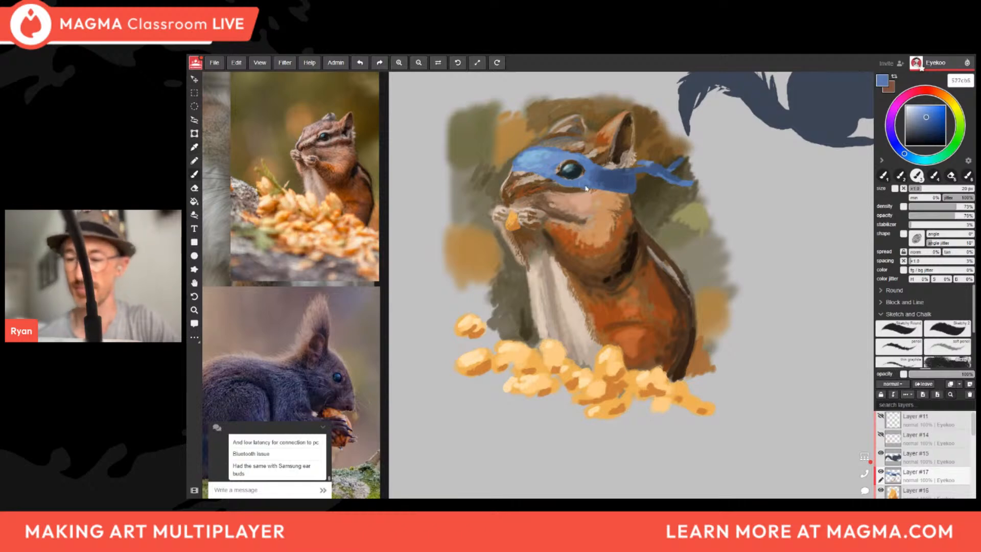
alt+click(613, 183)
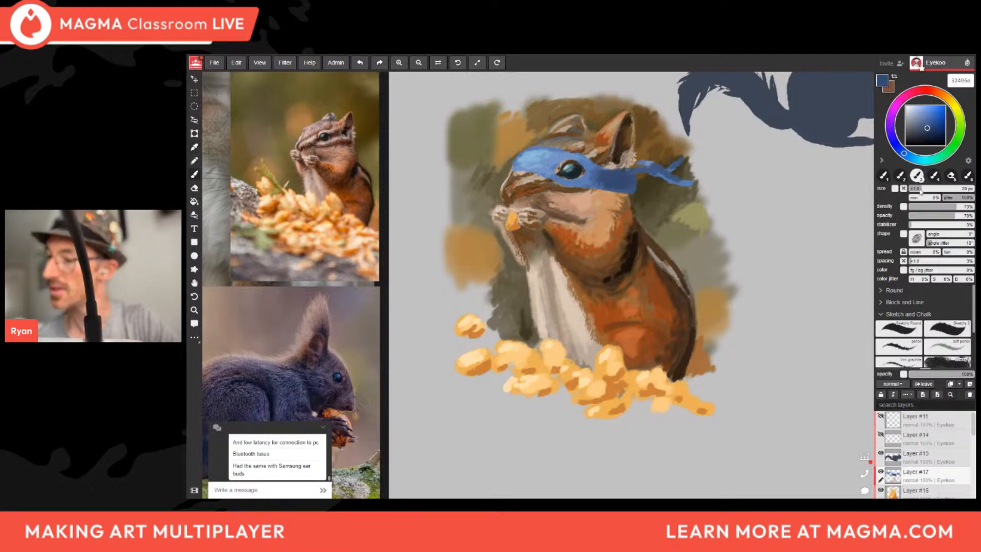
Reduce the brush size to 10 px and refine the bandana's details with sampled navy and sky blue.
click(920, 189)
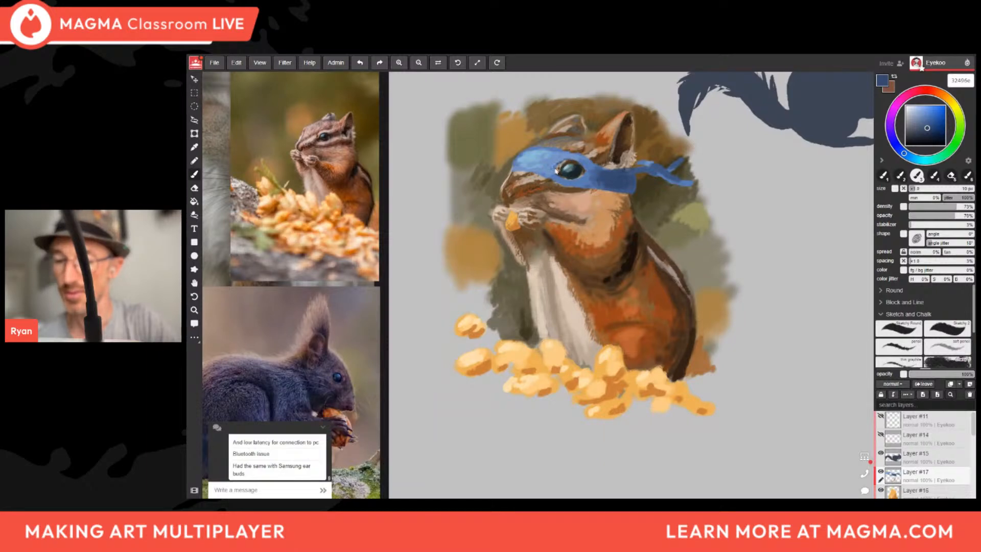
alt+click(633, 175)
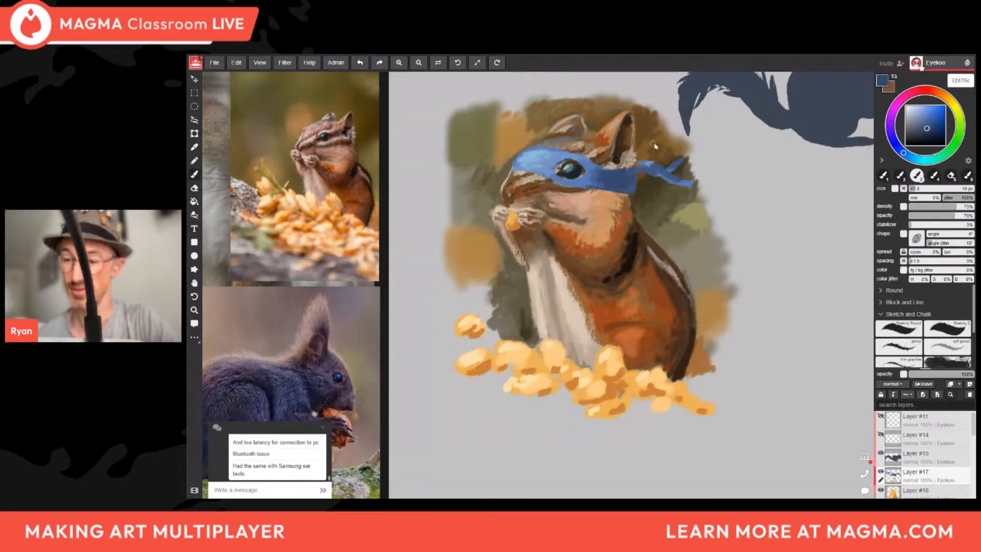
alt+click(531, 156)
alt+click(526, 162)
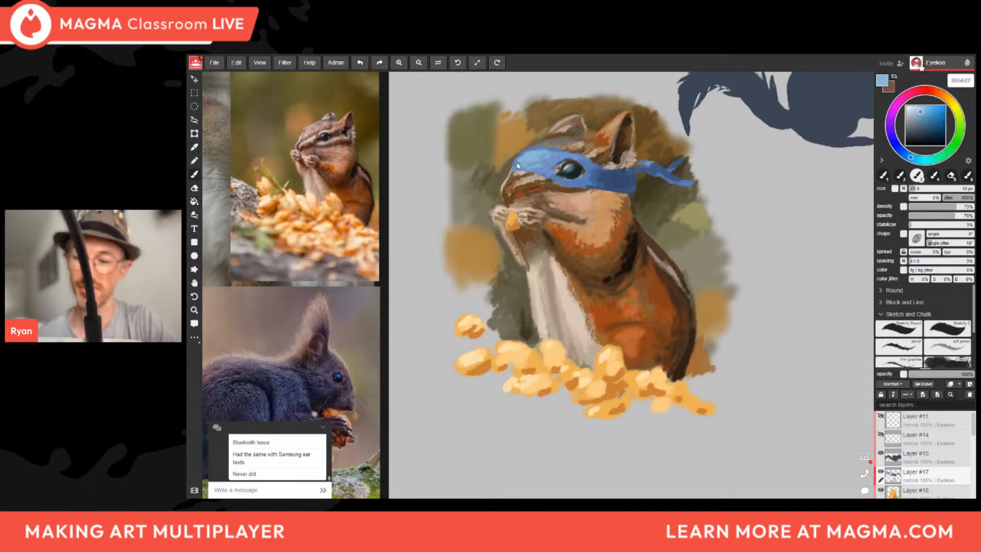